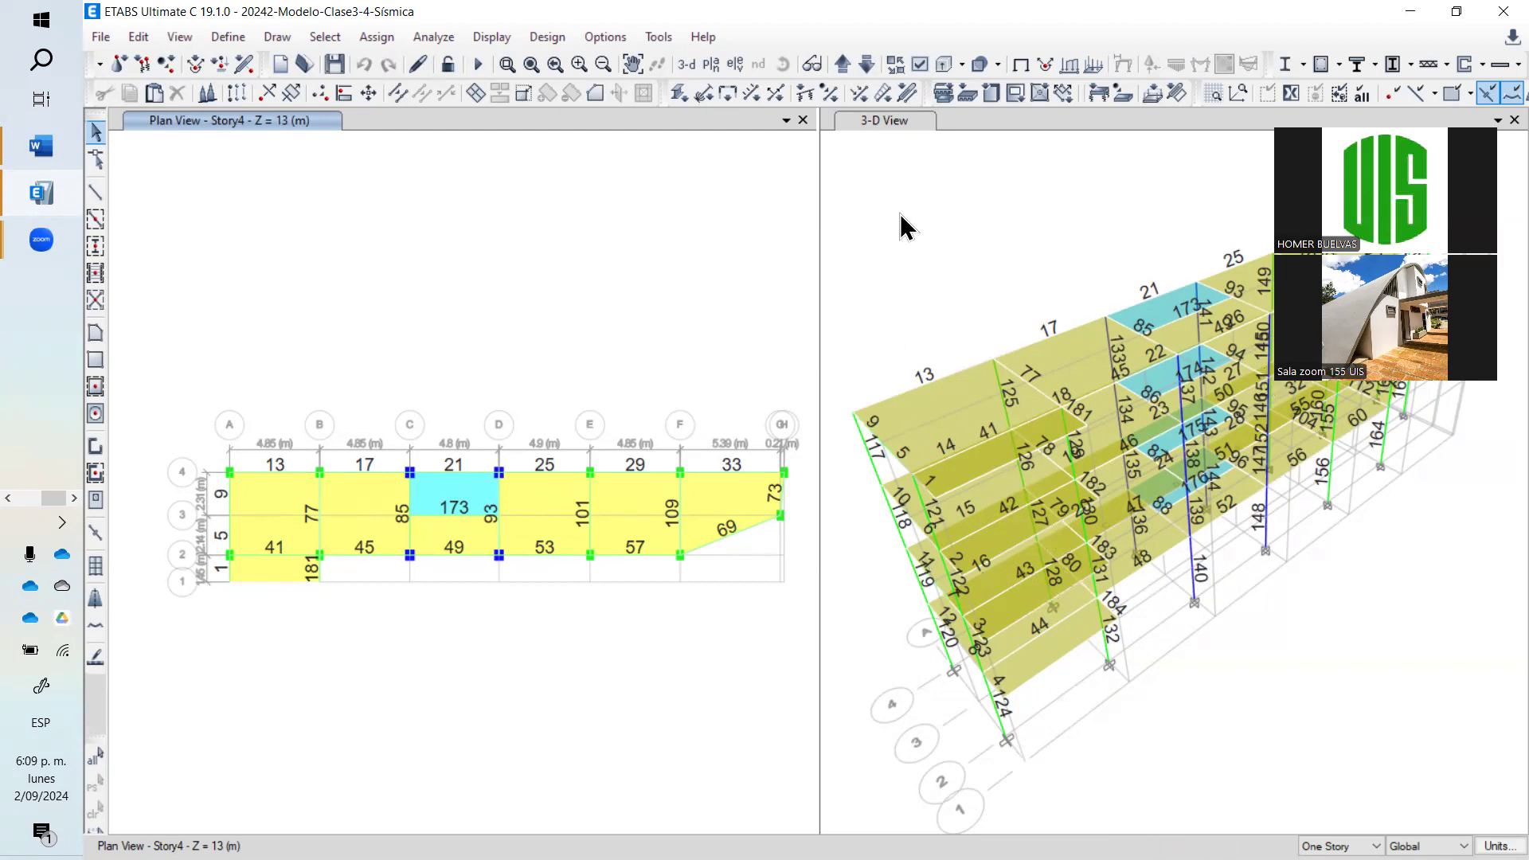
- Turn on Extrude Frames in the 3-D view's display options and apply it
left_click(1018, 177)
left_click(928, 68)
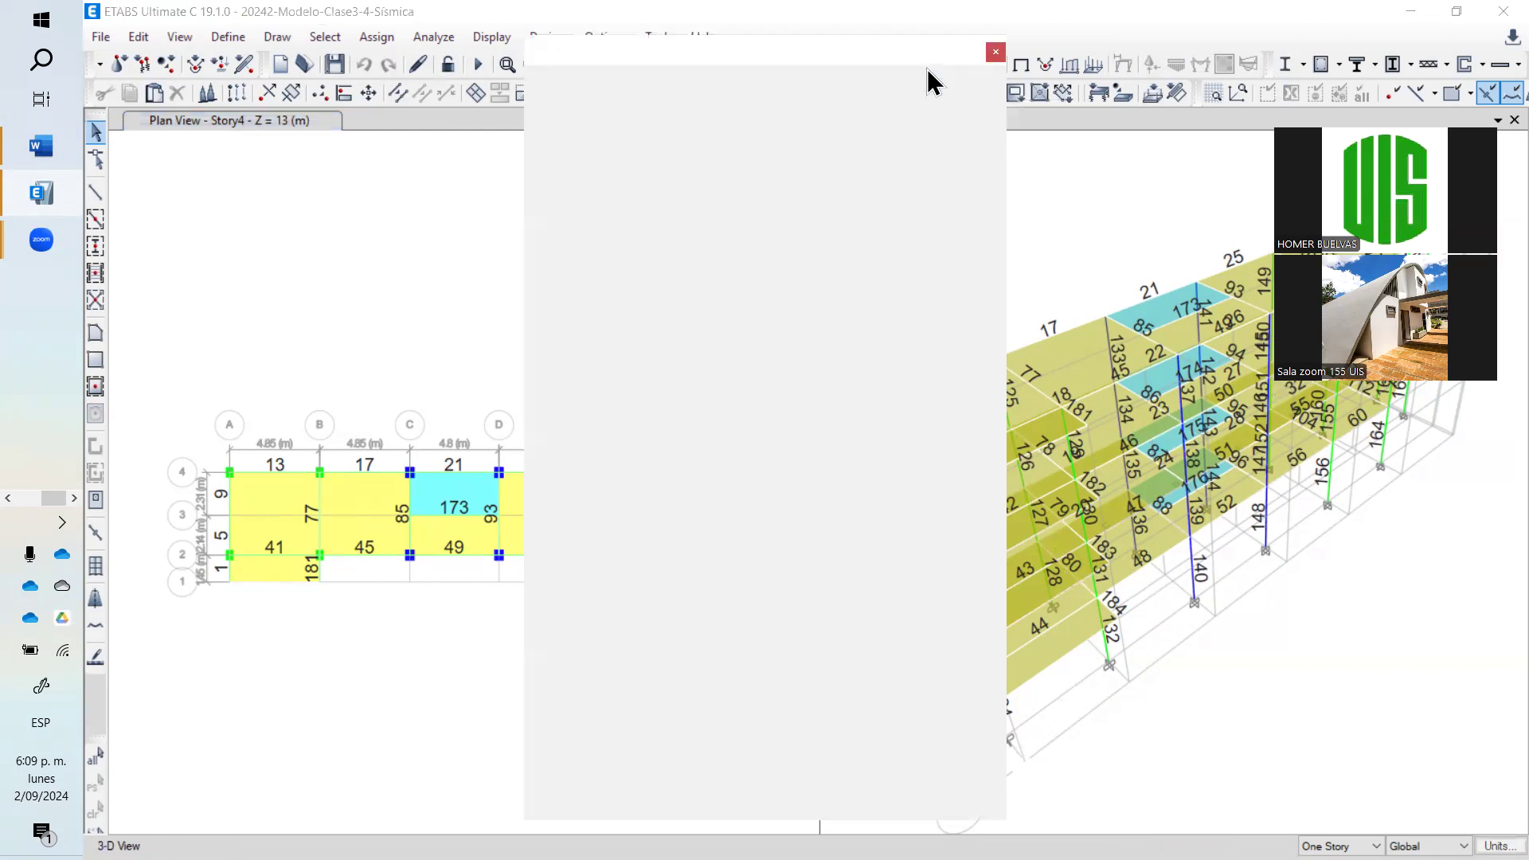
left_click(819, 290)
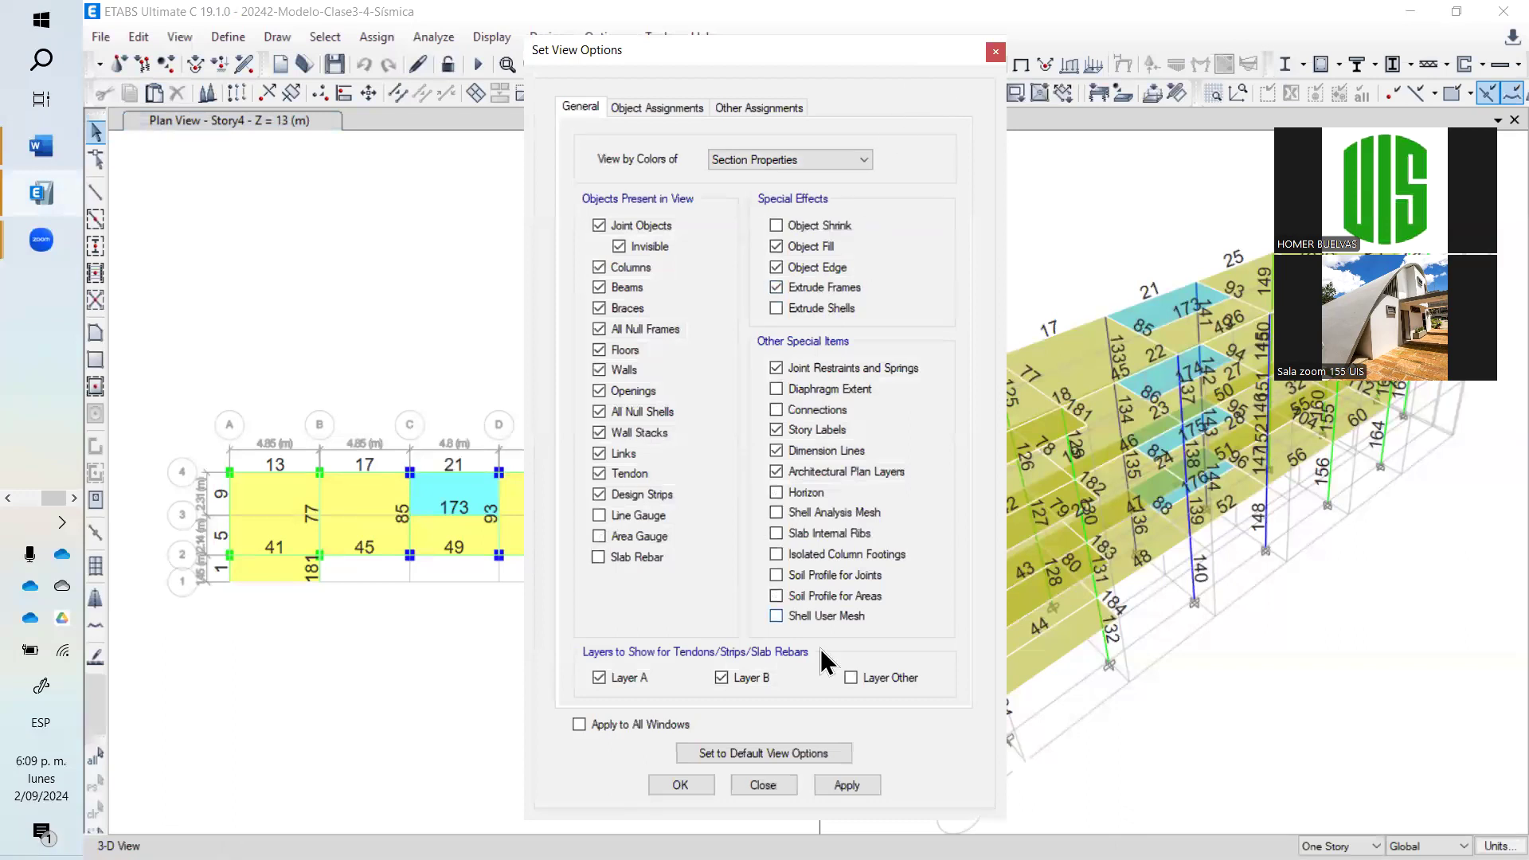
left_click(859, 784)
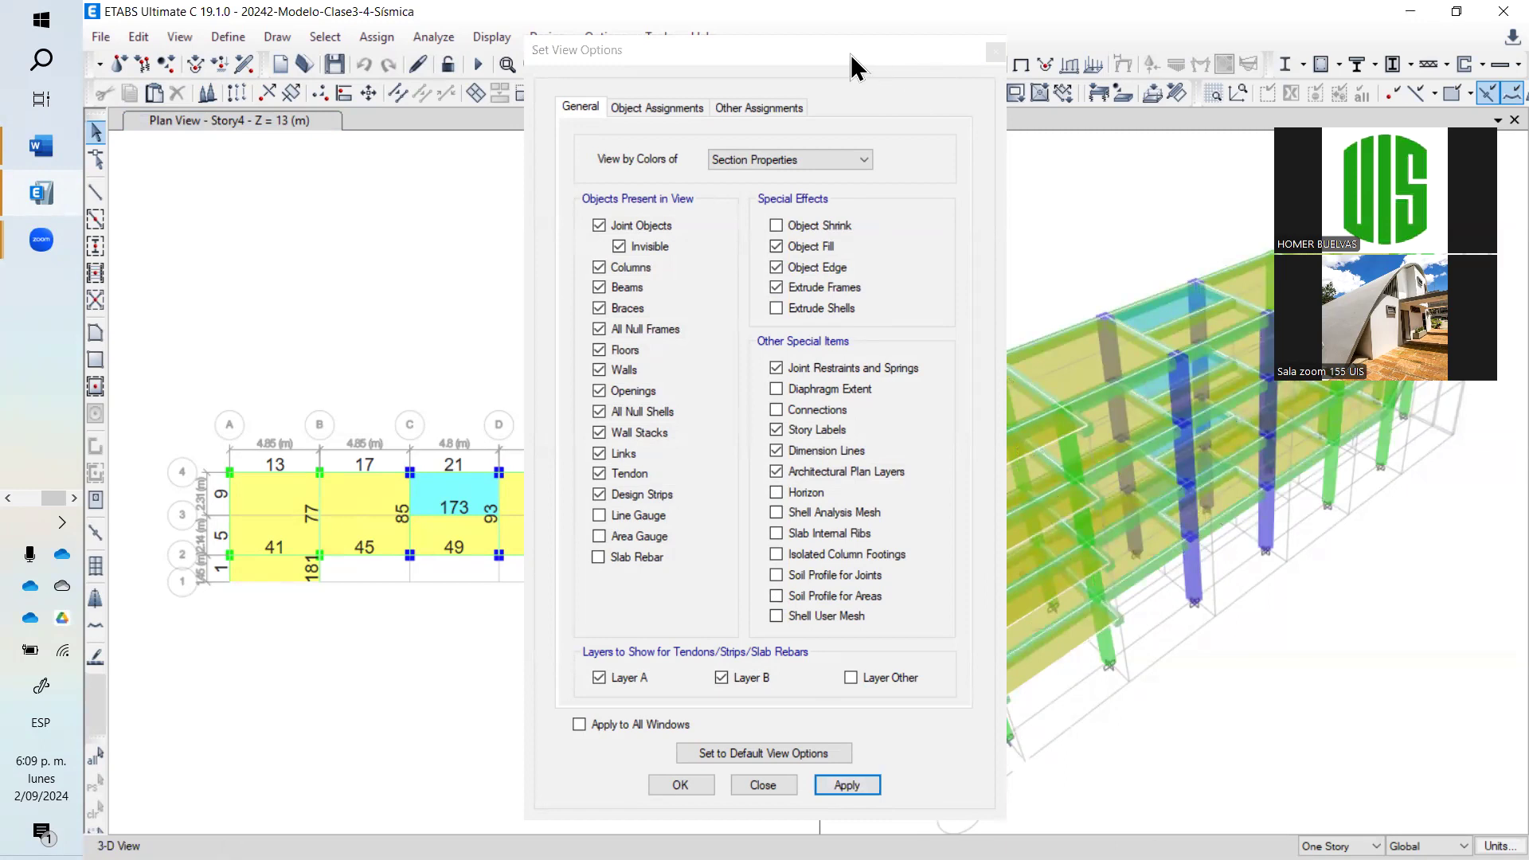
left_click_drag(990, 49, 665, 47)
left_click(669, 30)
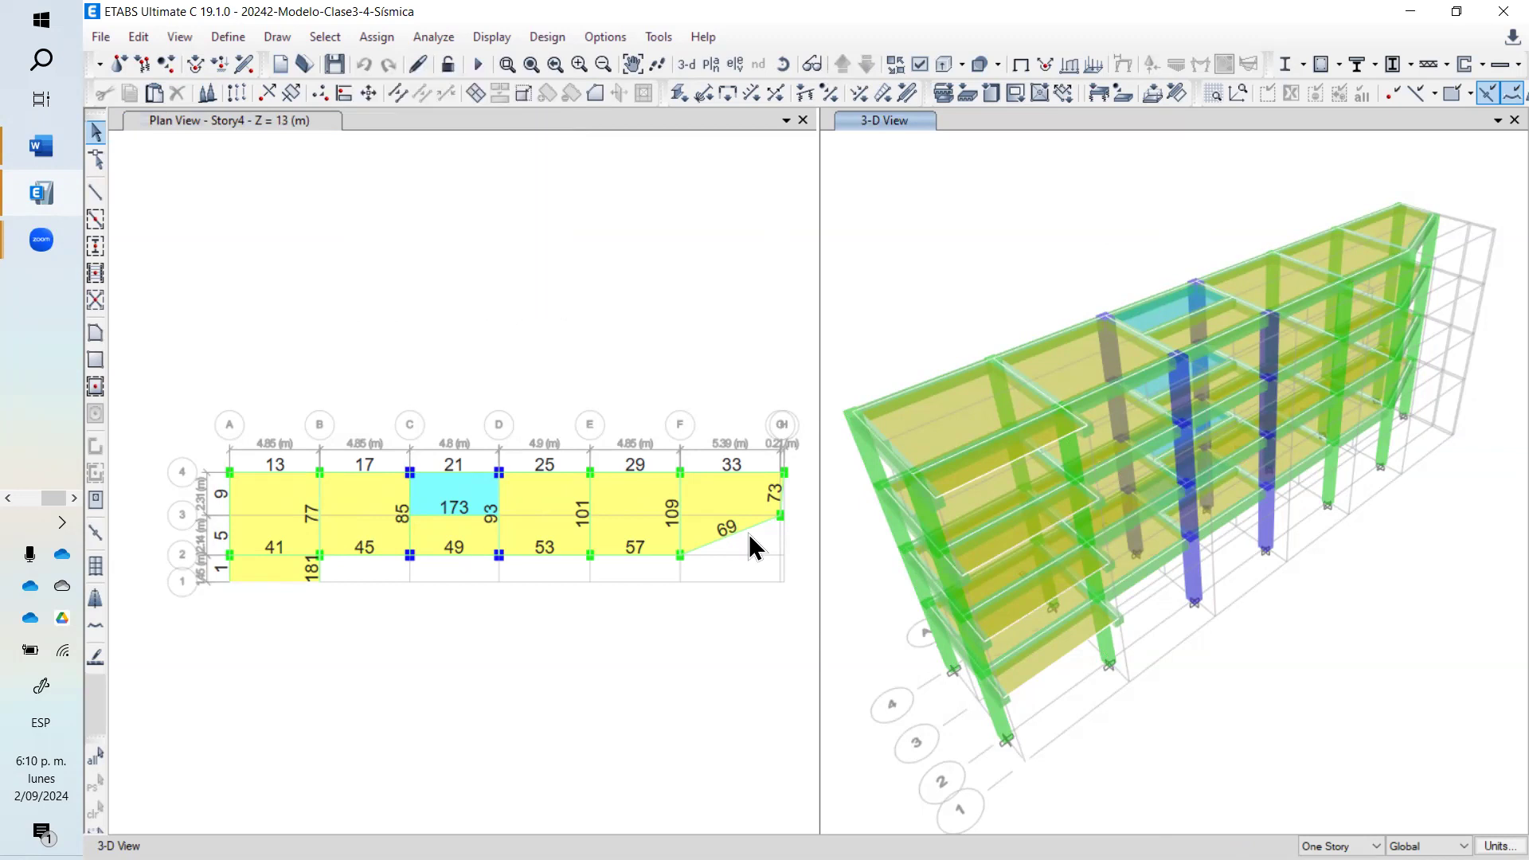
- Inspect the Dead, Granizo and Roof Live uniform loads on the Story4 slab between grids A and B
left_click(949, 403)
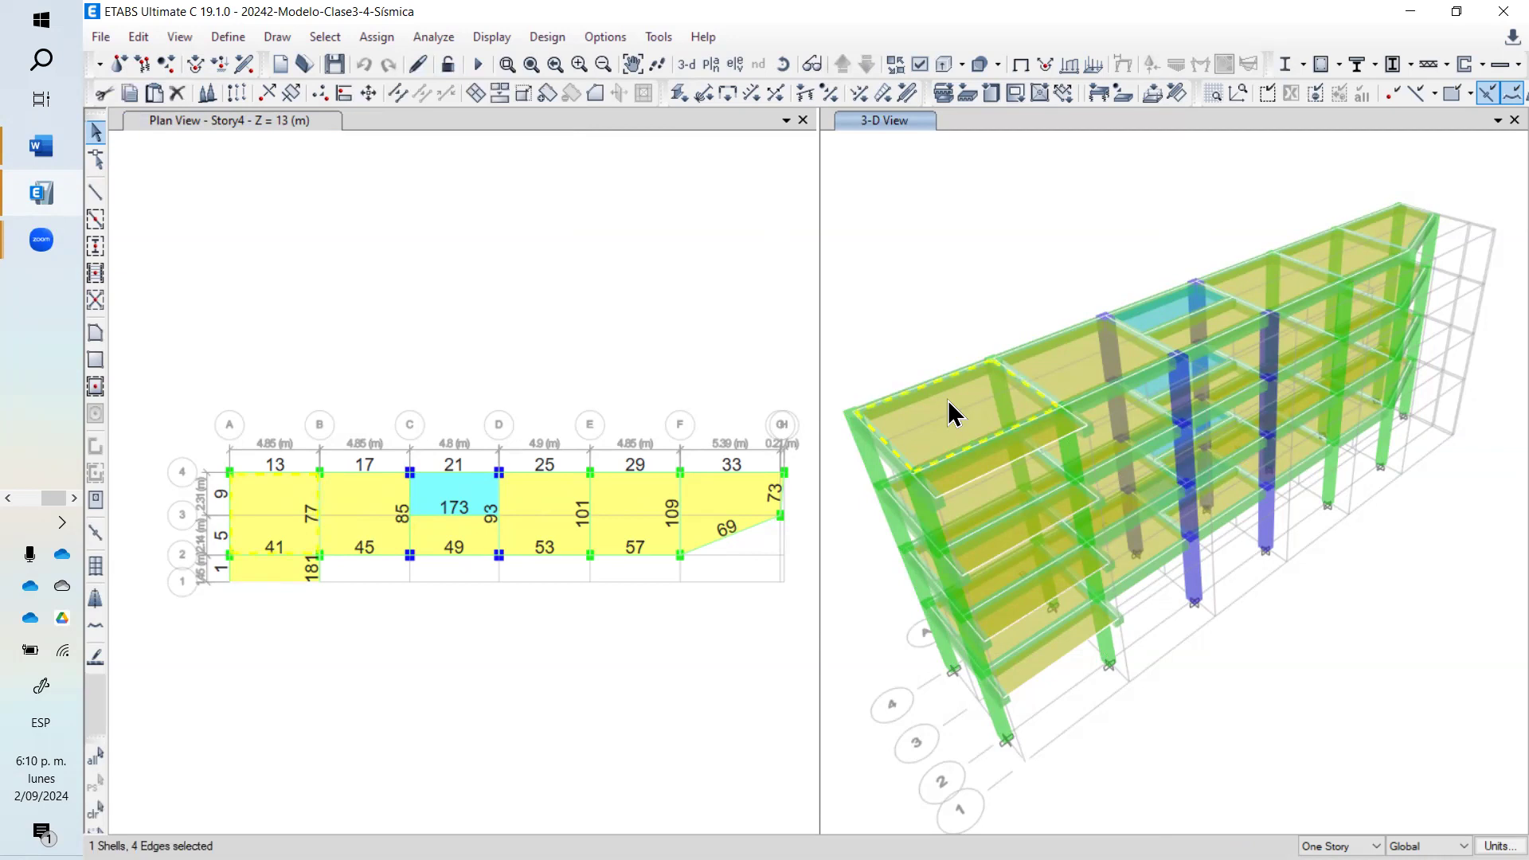
right_click(955, 412)
left_click(743, 259)
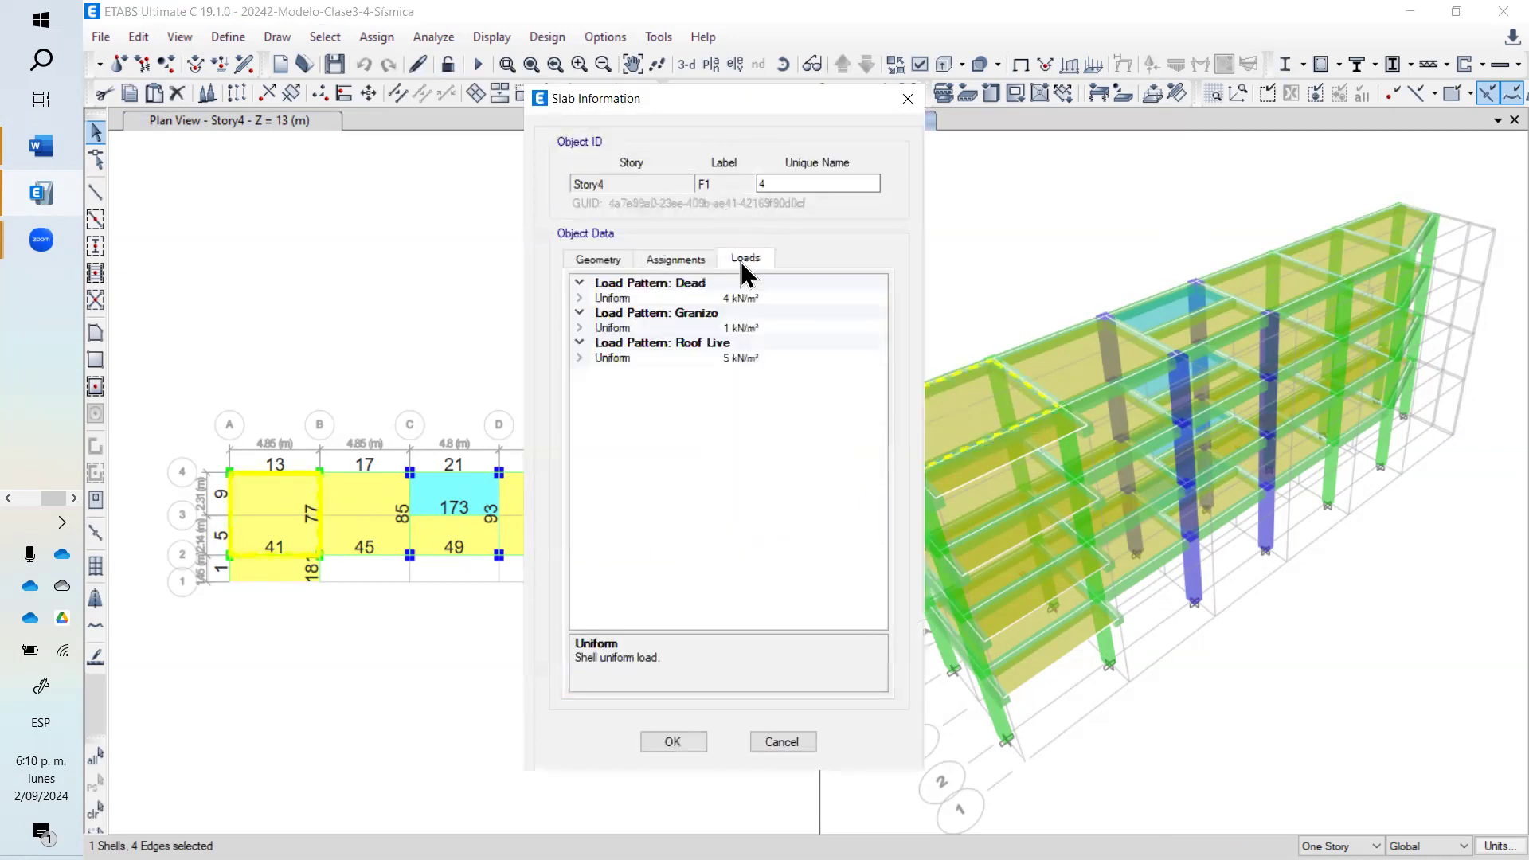
left_click(803, 298)
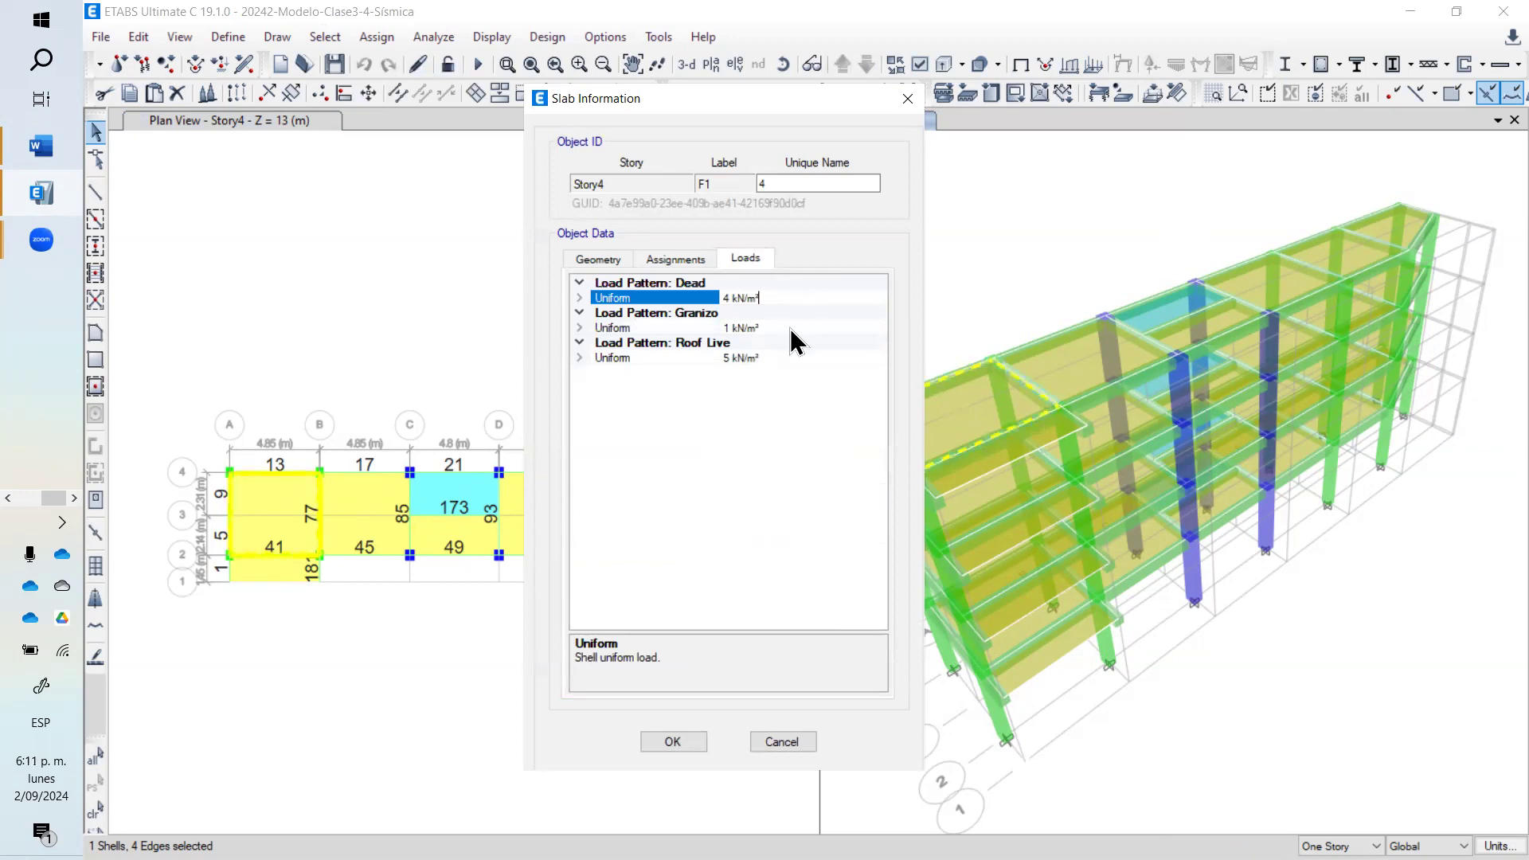
left_click(787, 326)
left_click(792, 359)
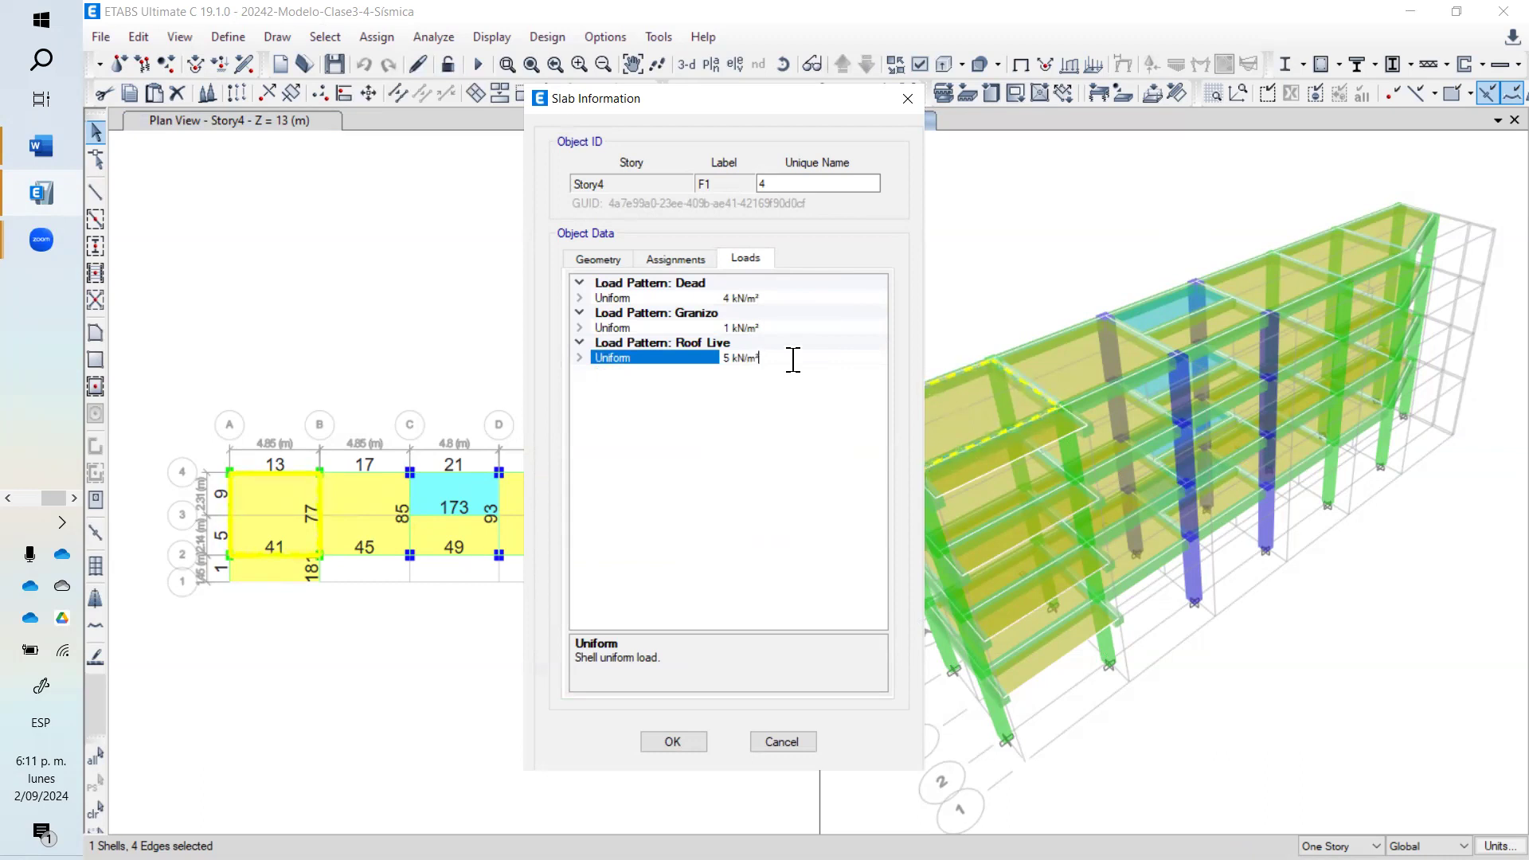
left_click(795, 346)
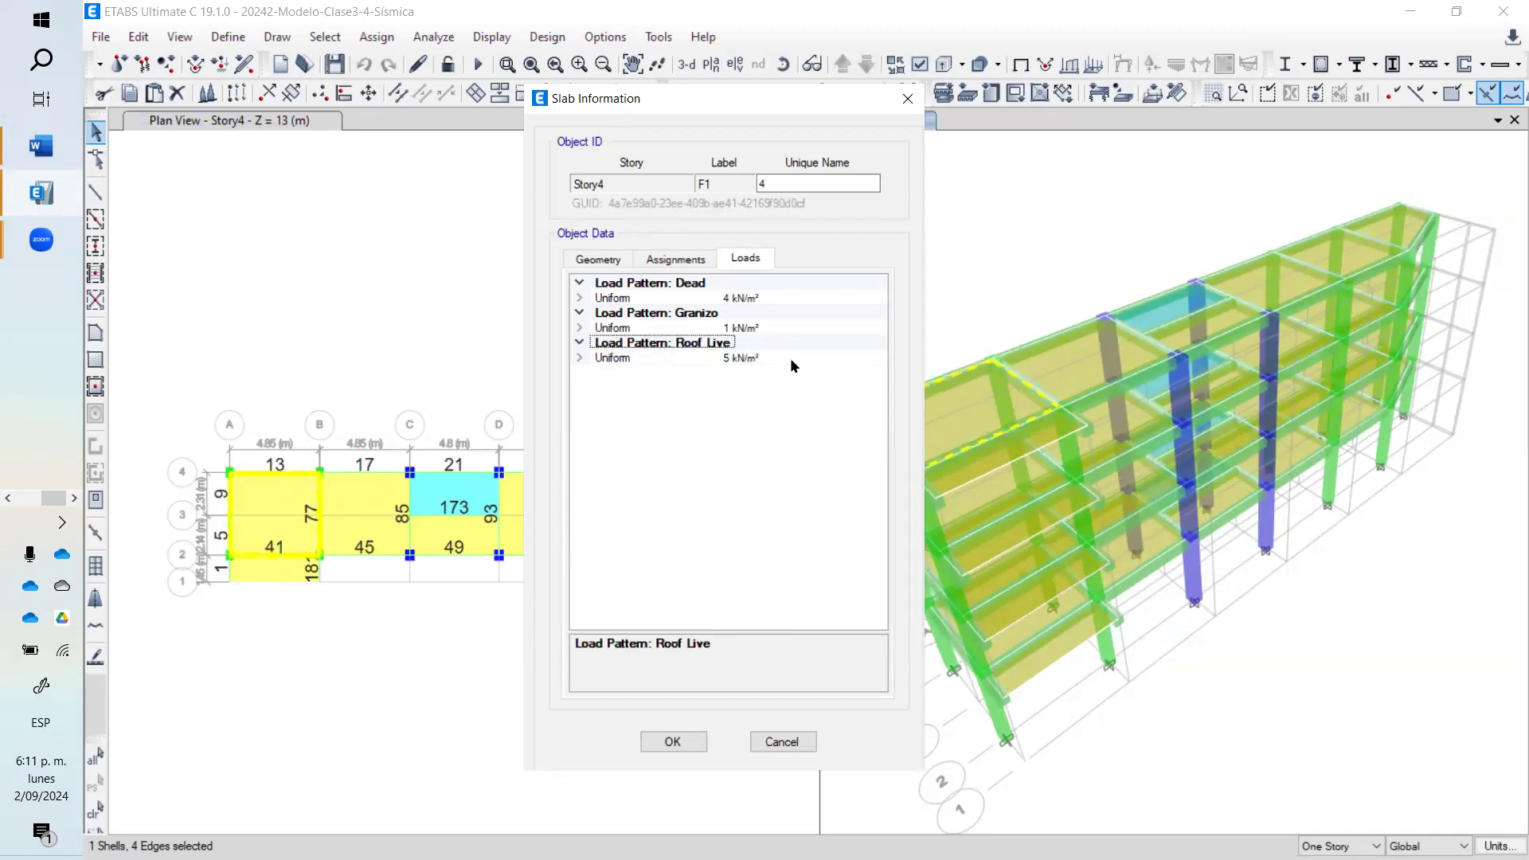
left_click(793, 358)
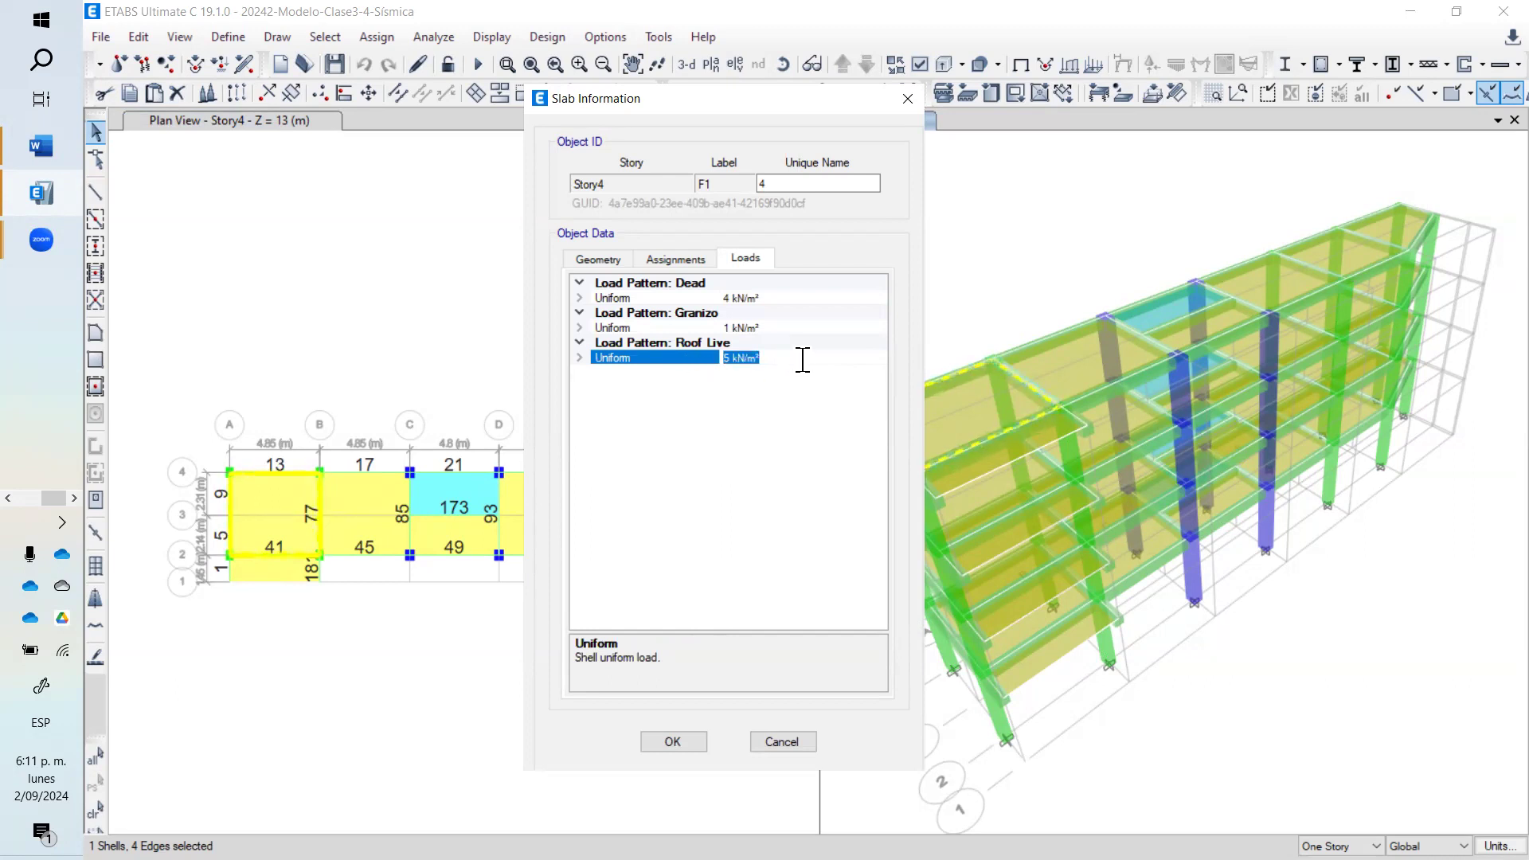
left_click(783, 298)
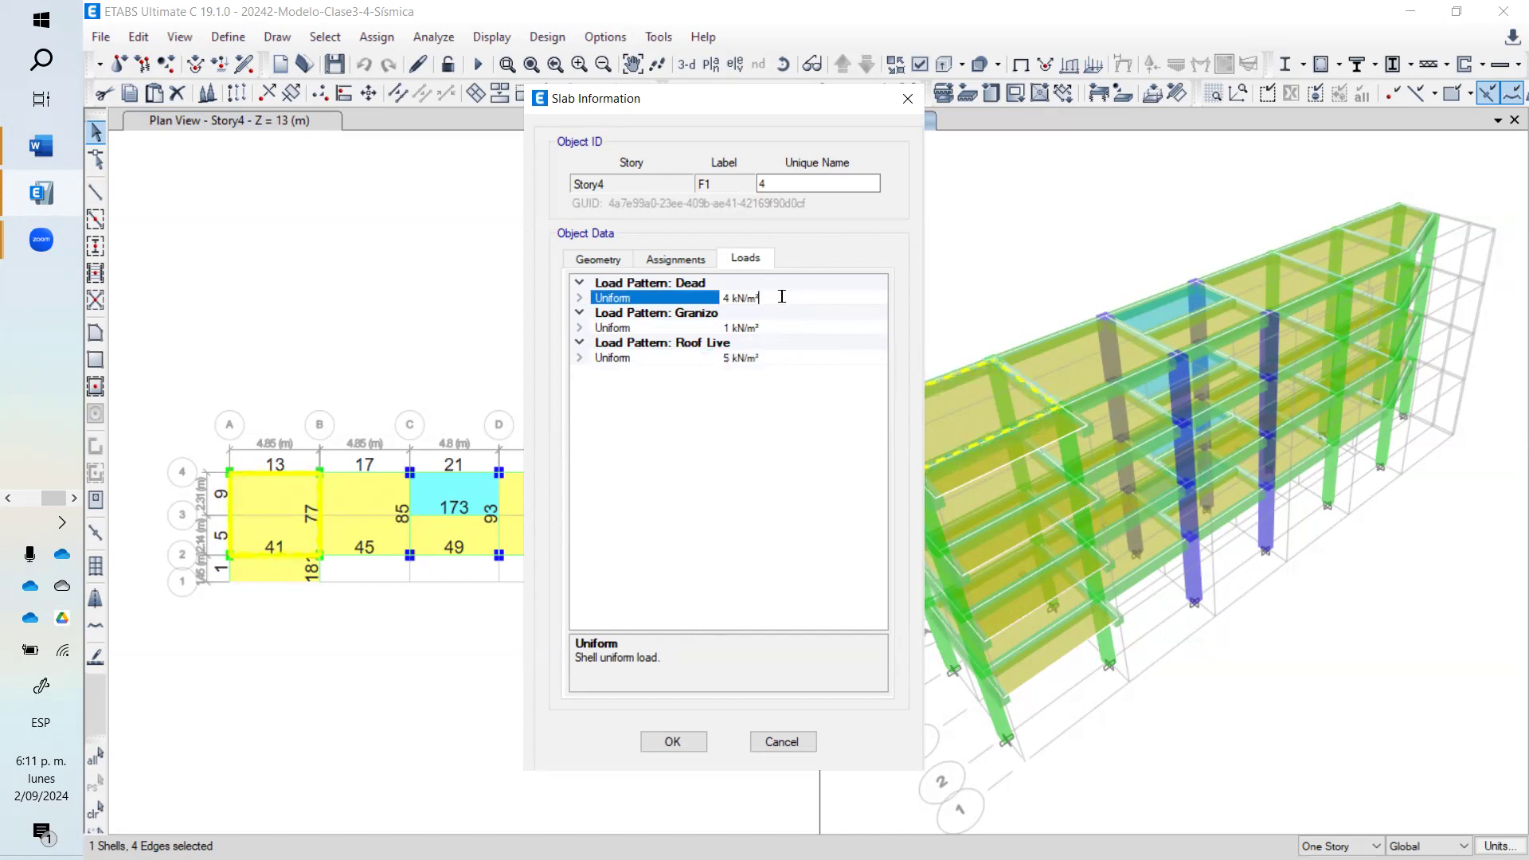
key("ctrl+a")
left_click(908, 104)
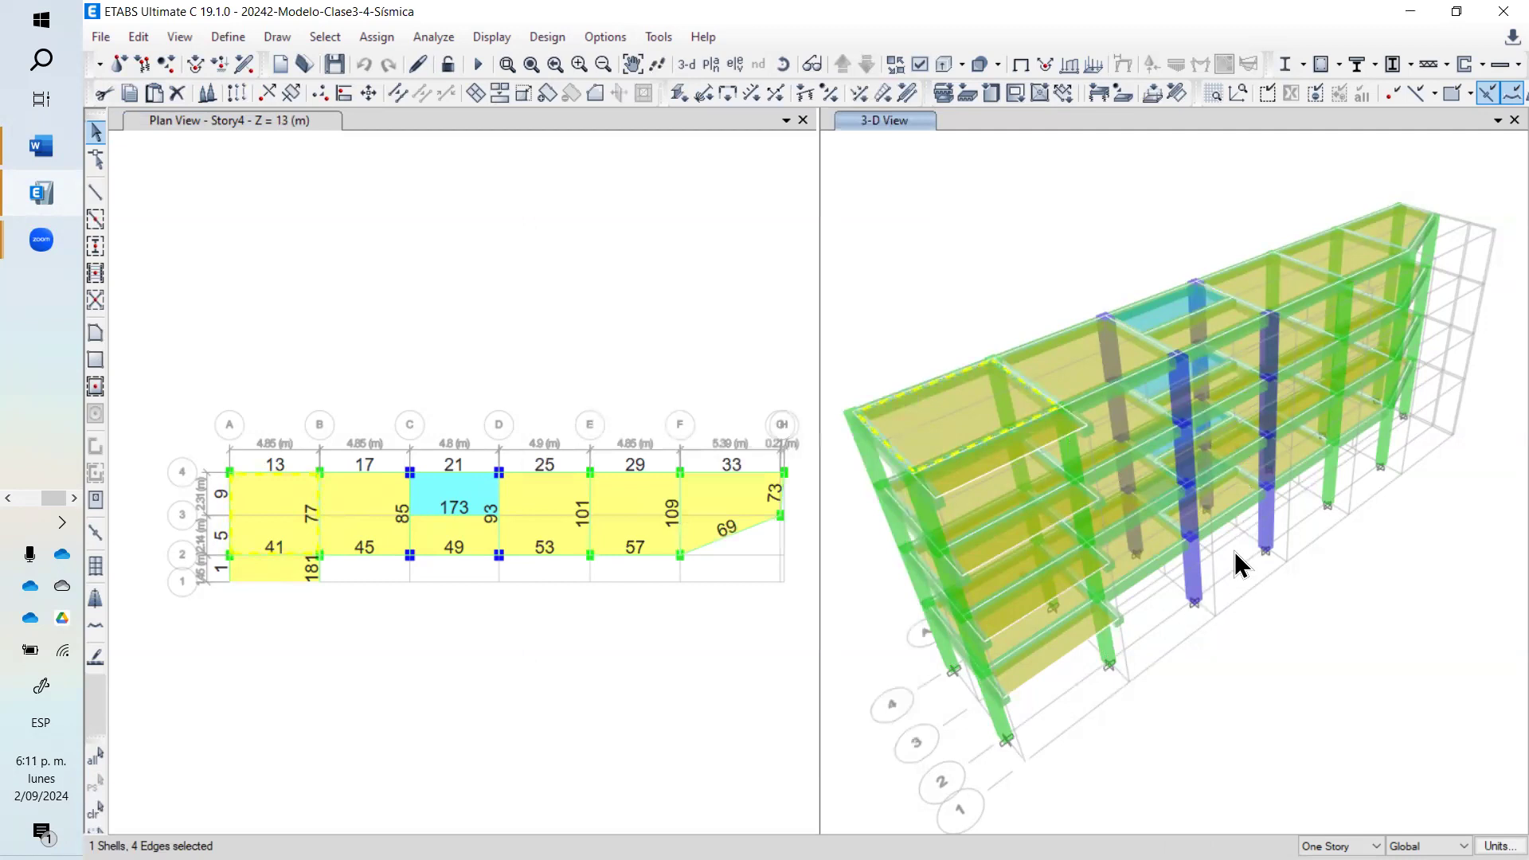
- Examine the roof framing around the C–D bay and check the loads on the Story1 slab between grids A and B
scroll(1195, 297, "up", 4)
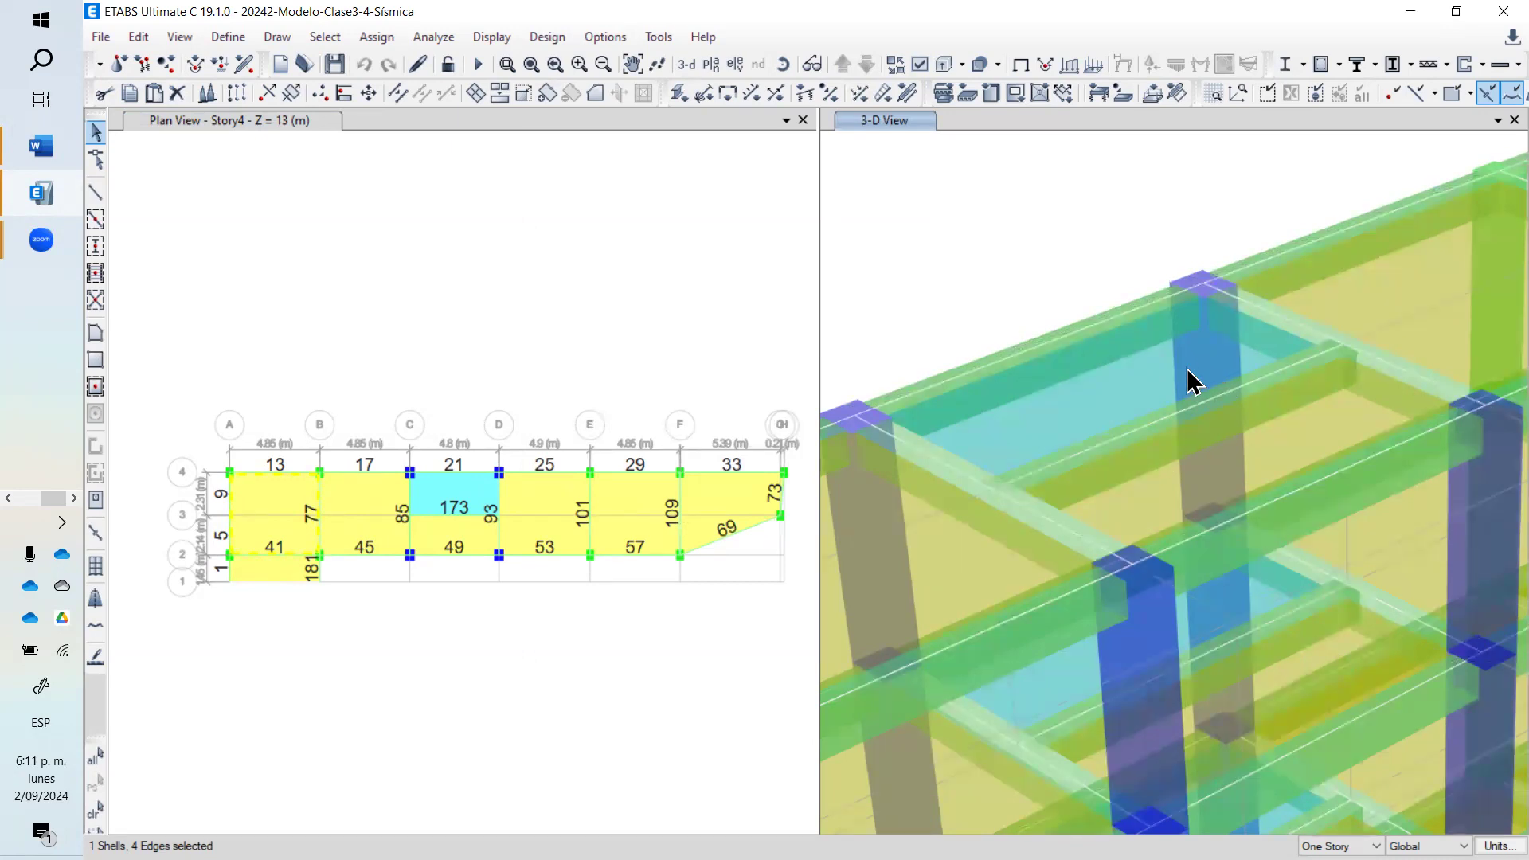
scroll(1189, 386, "down", 3)
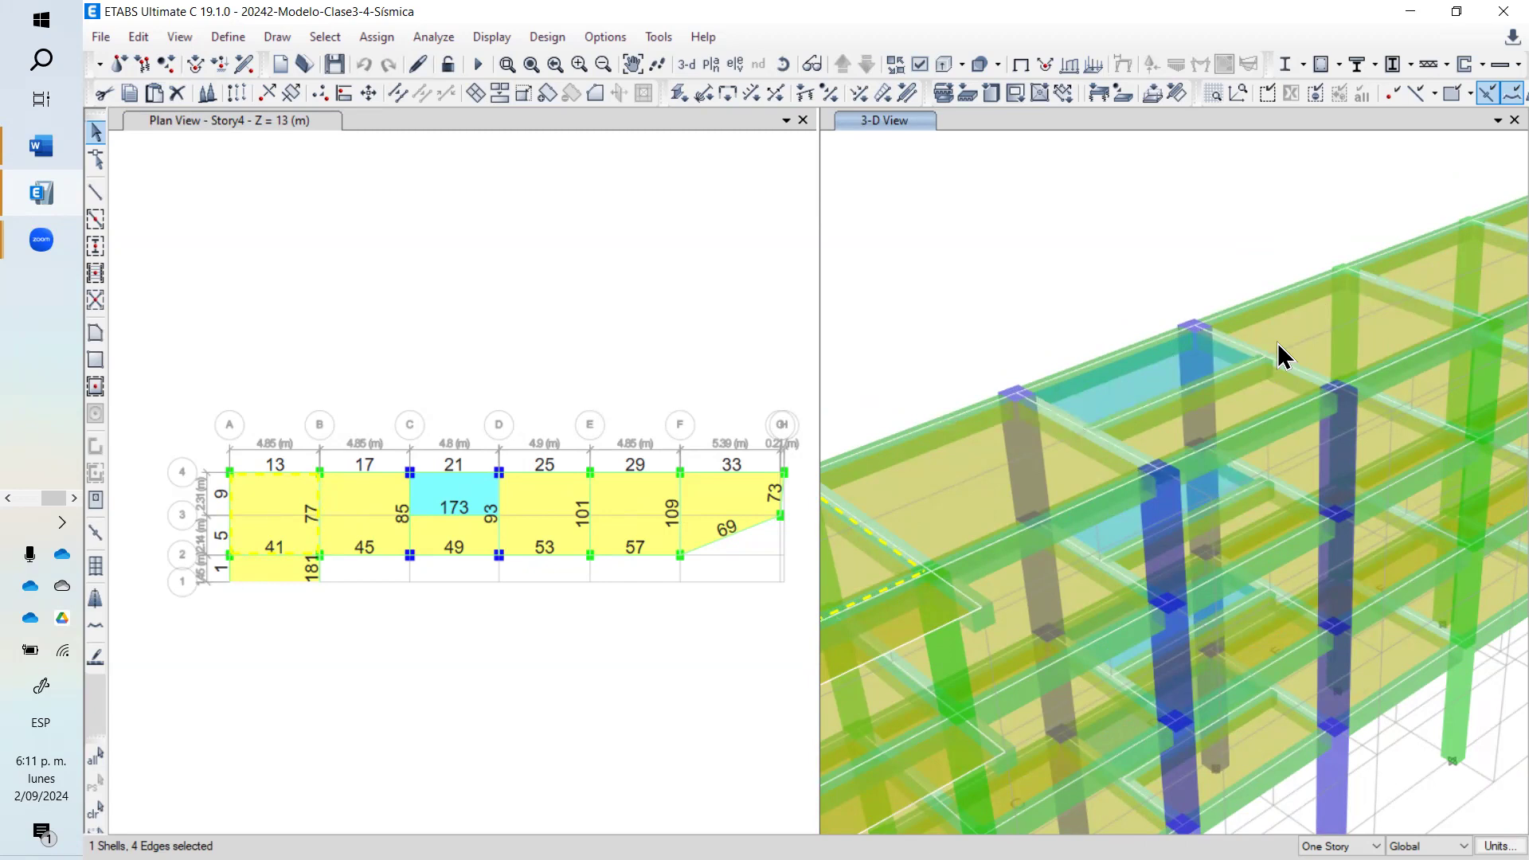
scroll(1315, 351, "down", 5)
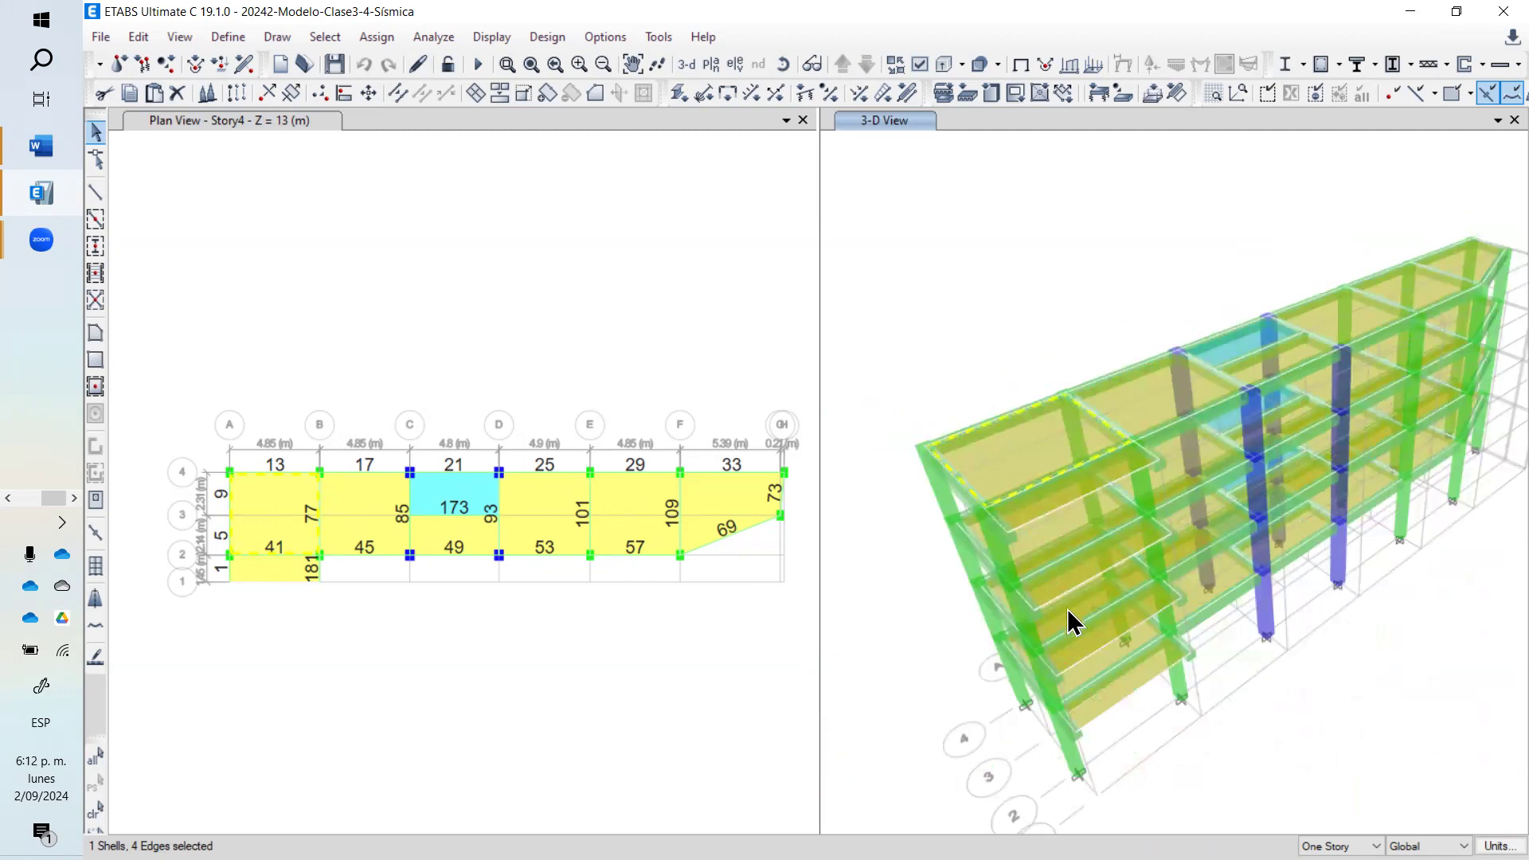
left_click(1095, 680)
right_click(1095, 679)
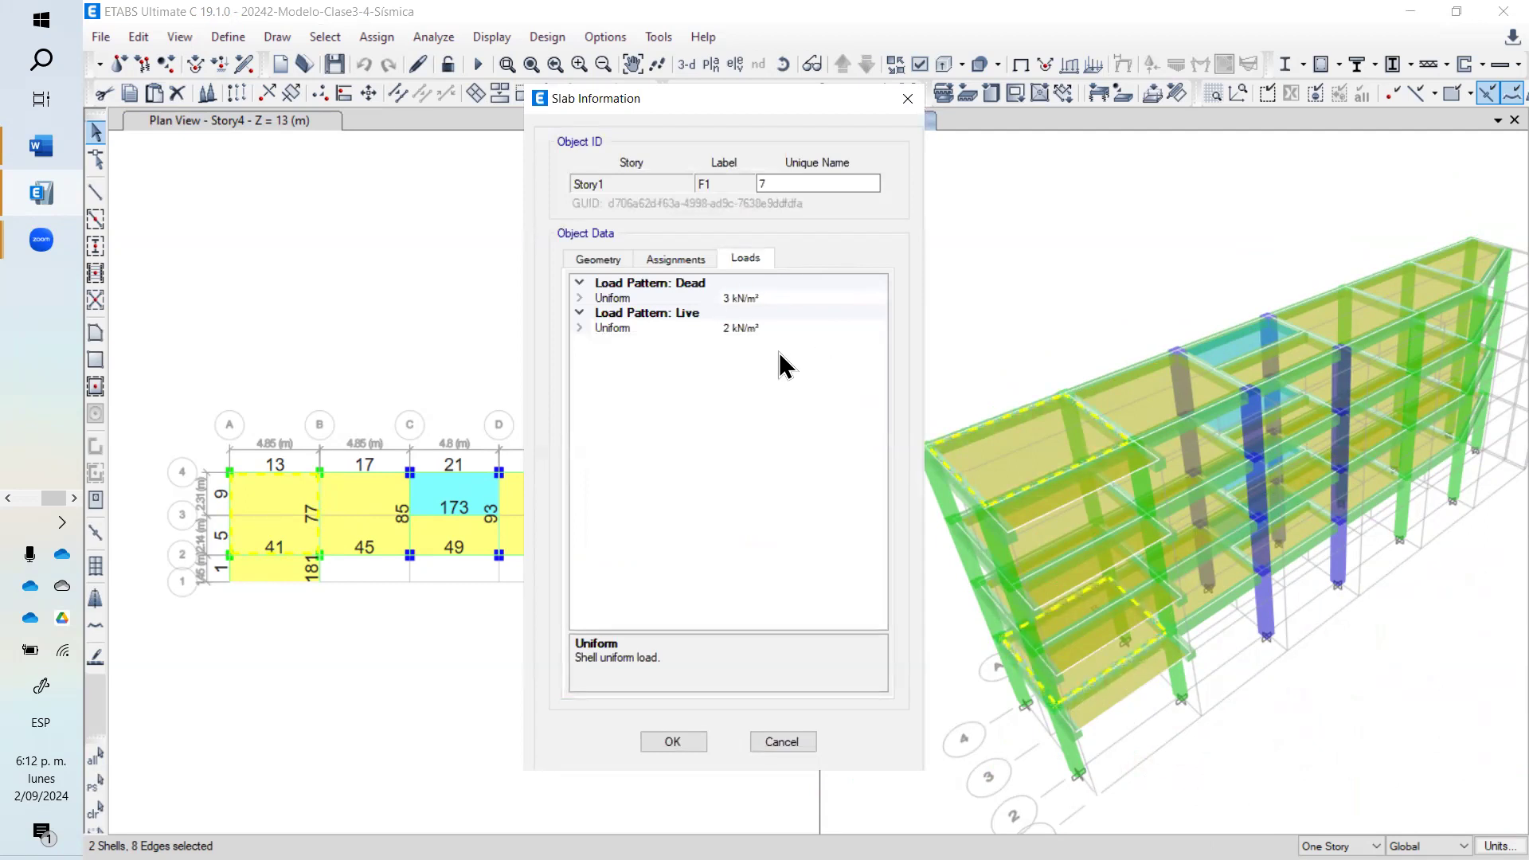
left_click(908, 98)
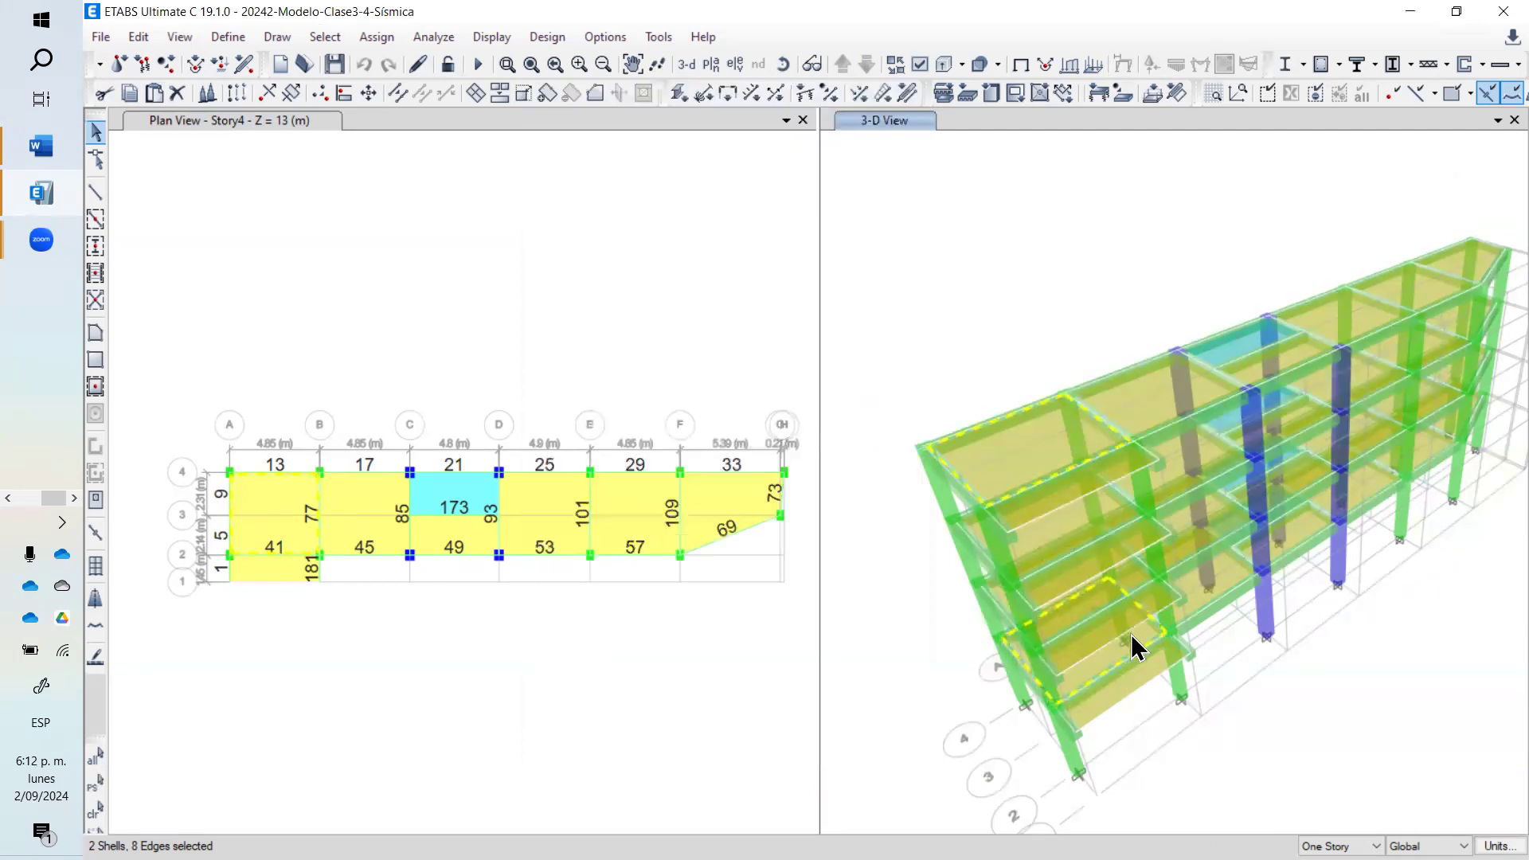
- Check the Dead and Live loads on the Story1 cantilever slab strip between grids 1 and 2
left_click(1136, 679)
right_click(1136, 679)
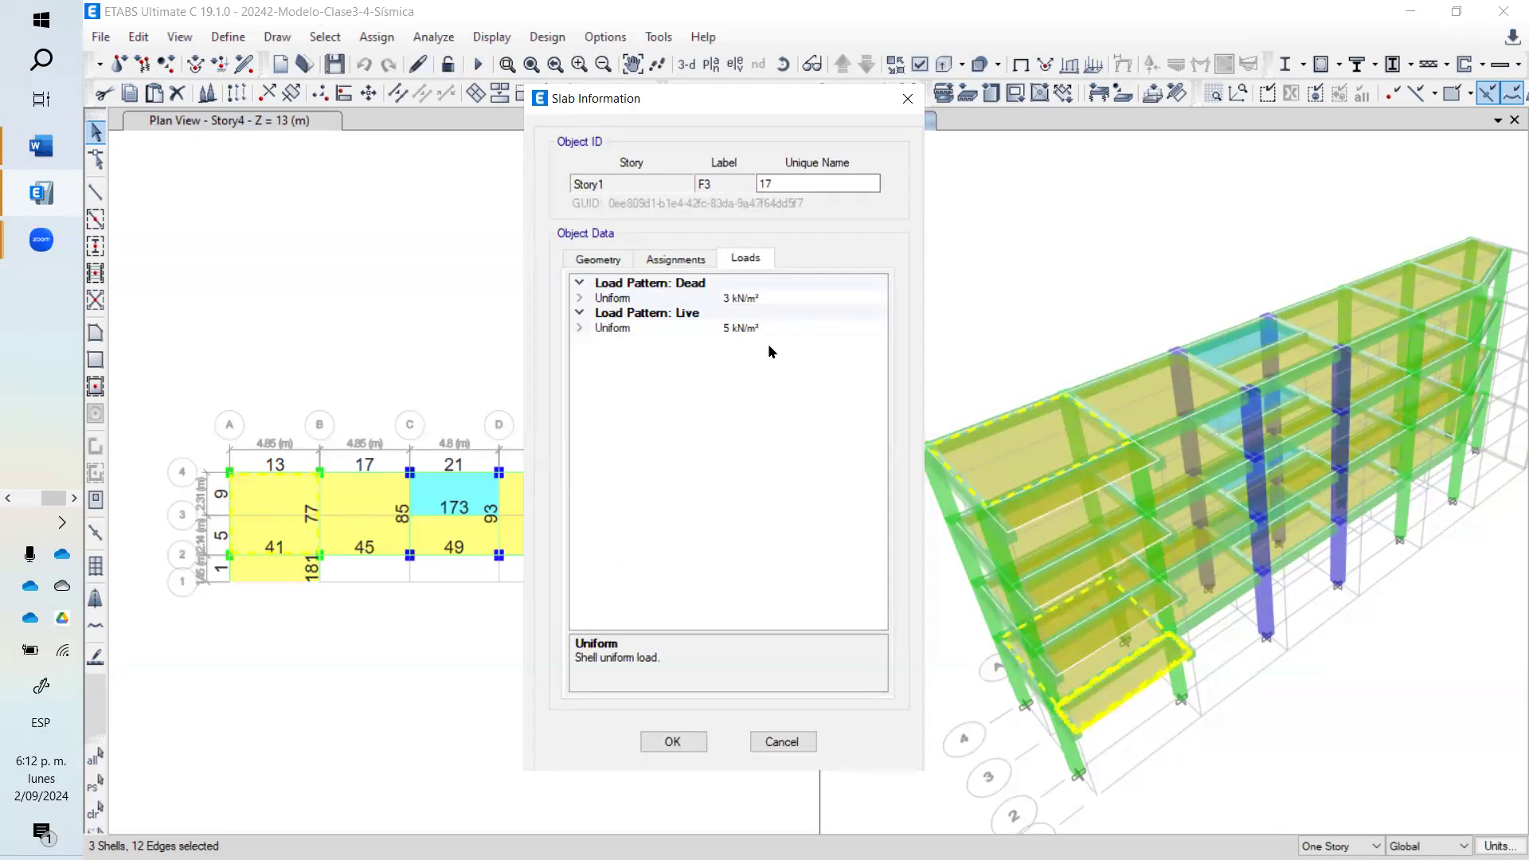
left_click(908, 98)
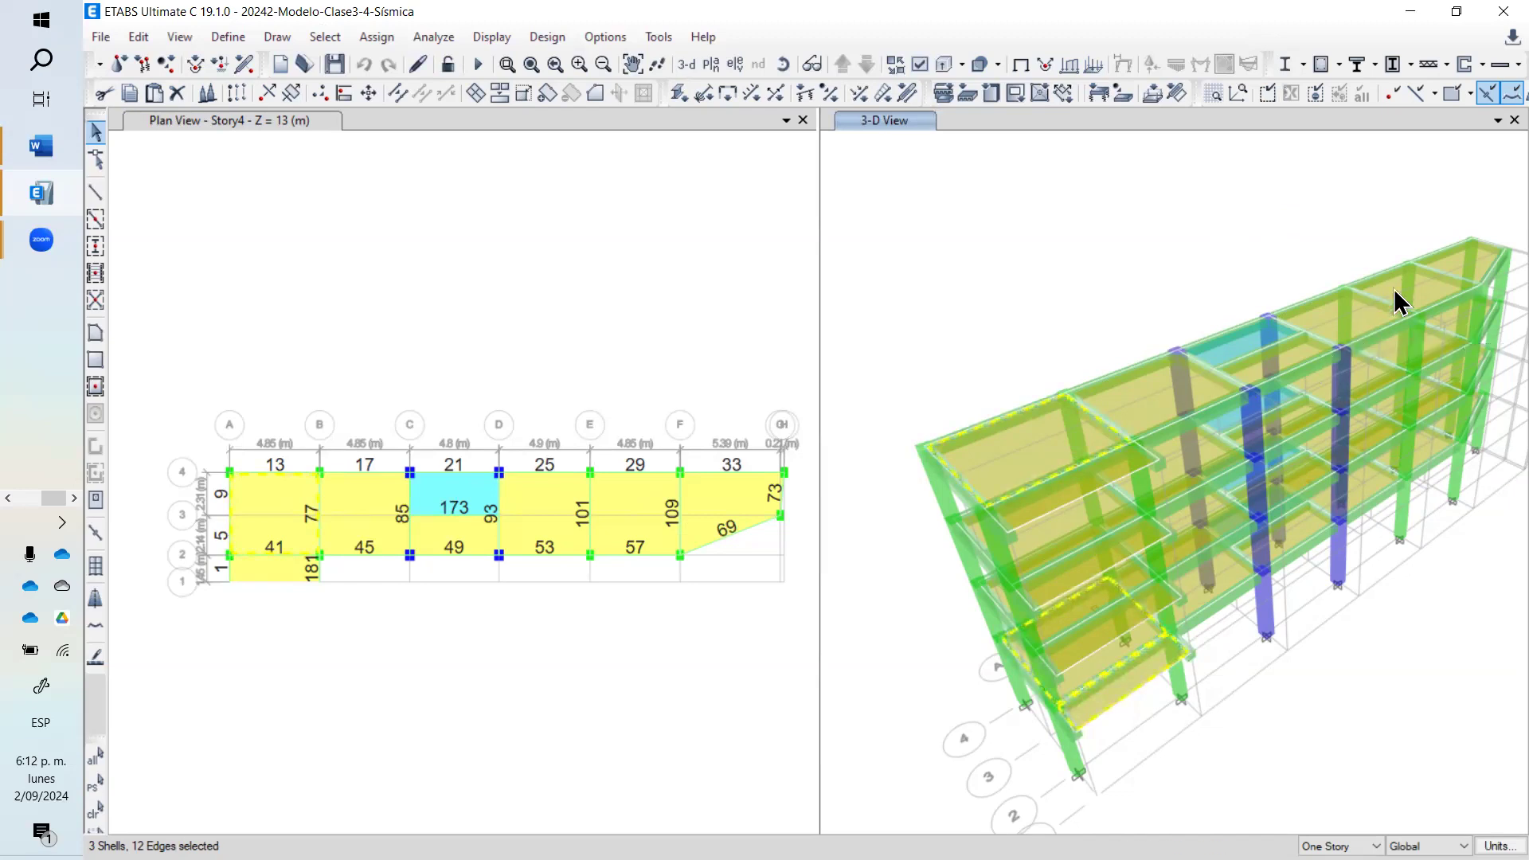
- Check the loads on the Story4 slab beyond grid F, including the Empozamiento load, and clear the selection
right_click(1462, 271)
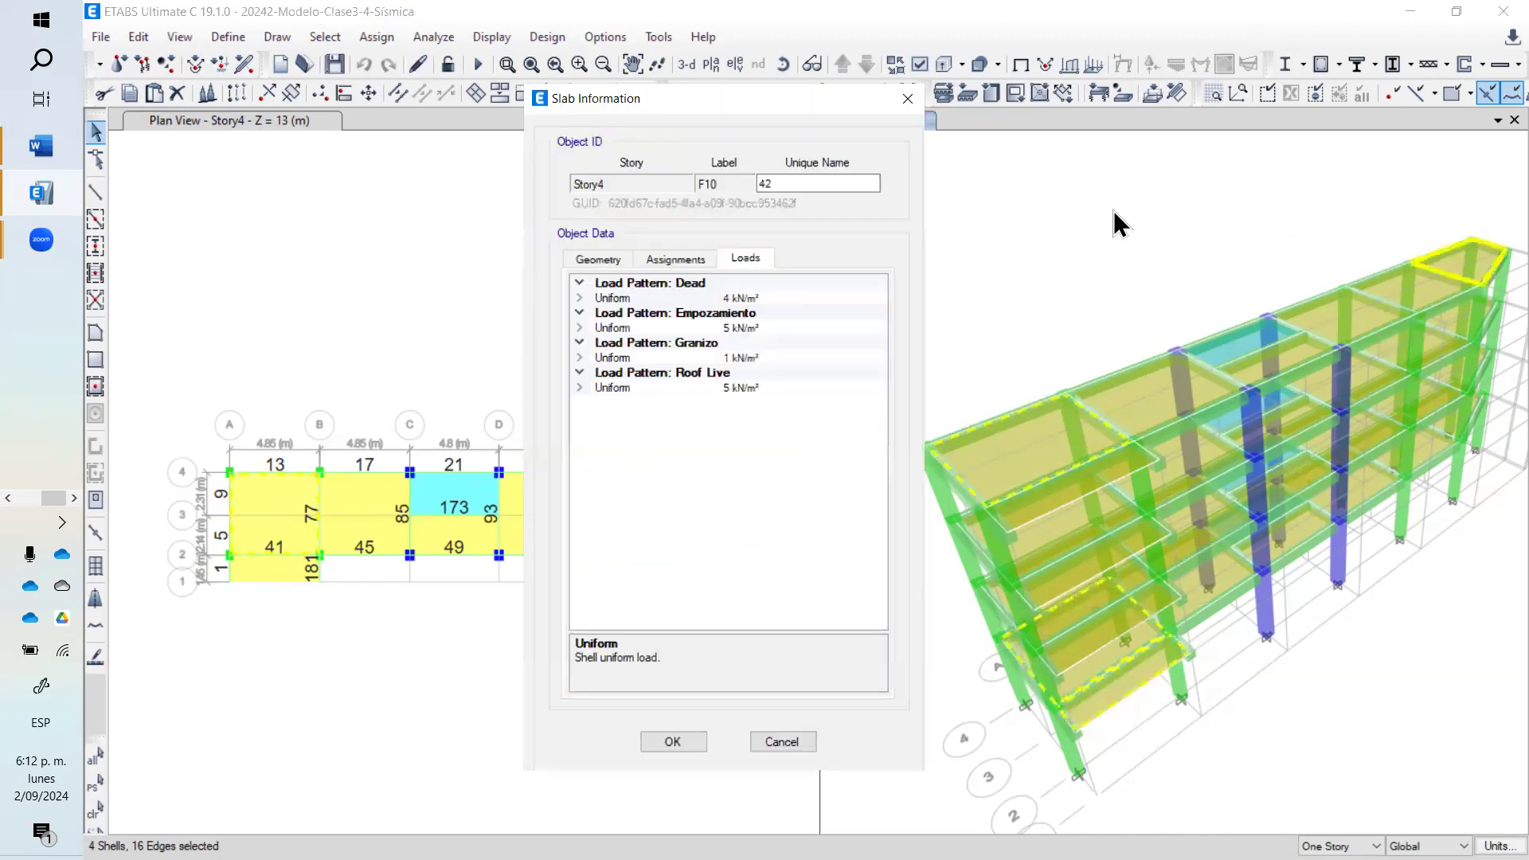
left_click(781, 328)
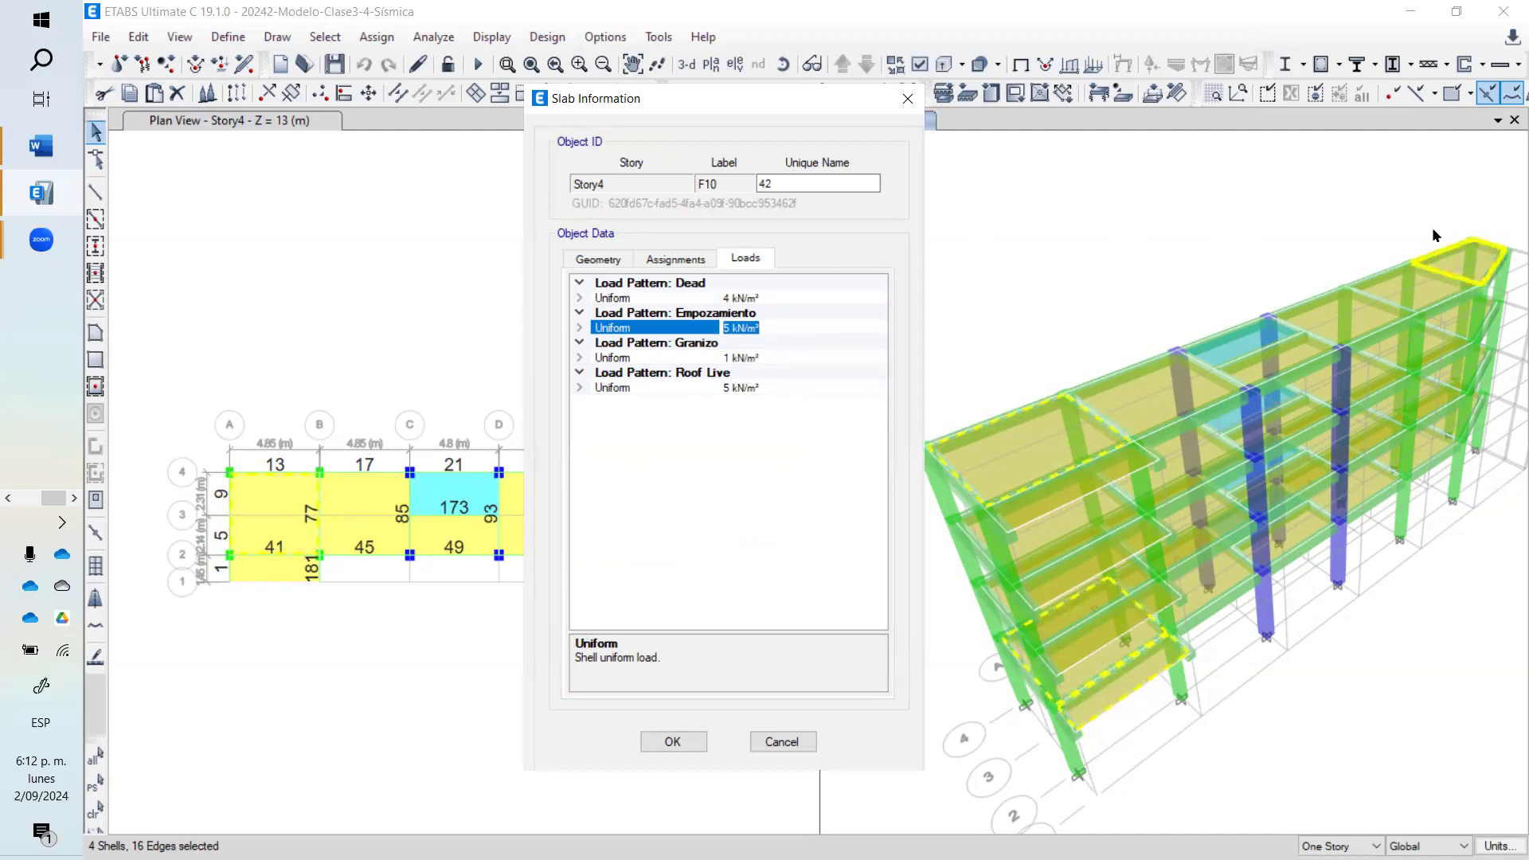
left_click(908, 98)
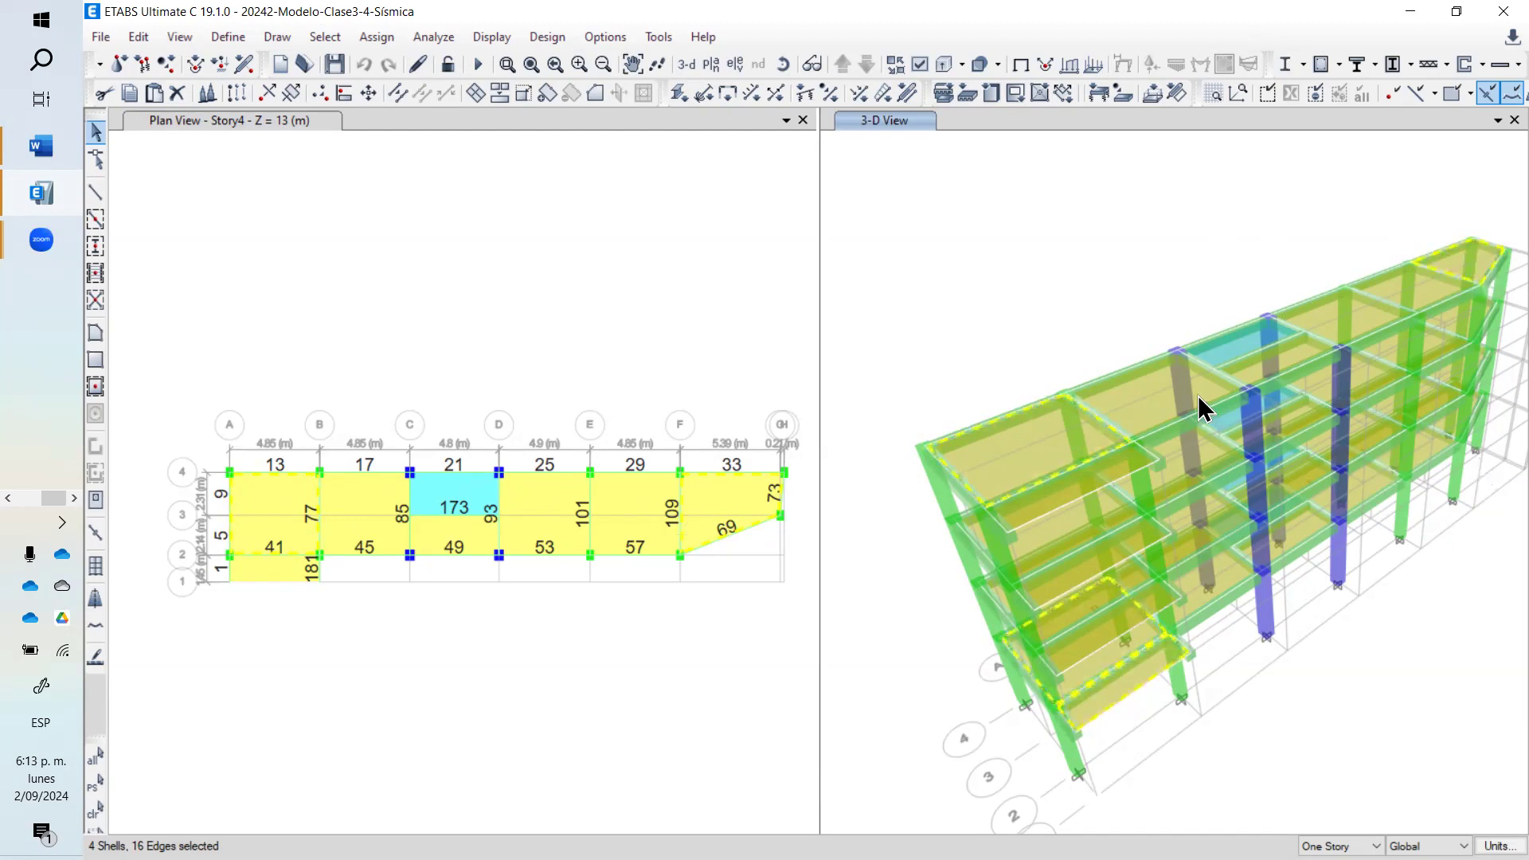
key("ctrl+q")
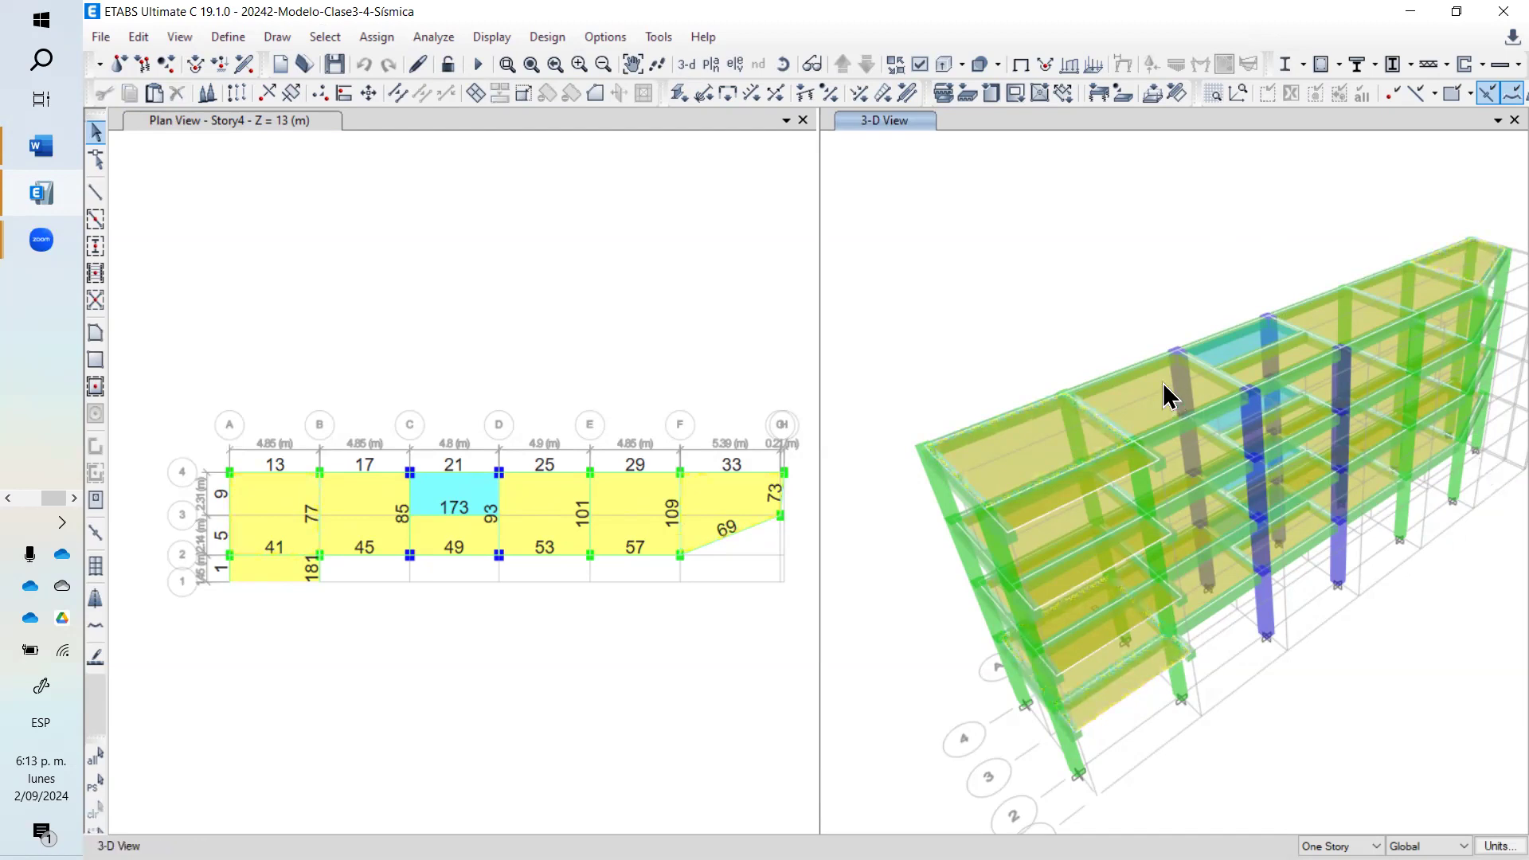
- Recheck the loads on the Story4 slab between grids A and B, leaving nothing selected
left_click(1118, 374)
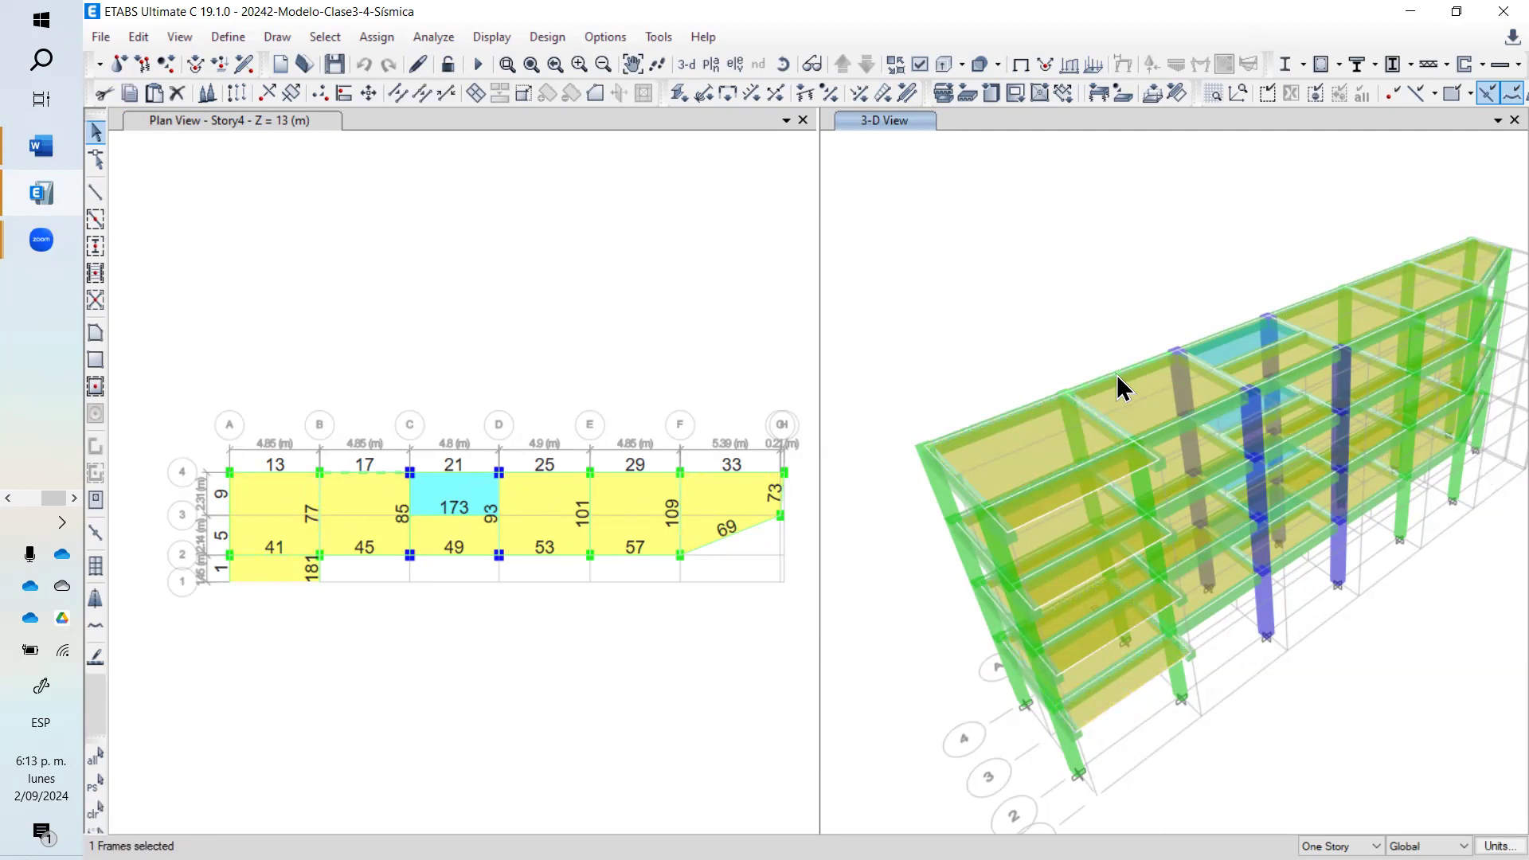
left_click(1018, 453)
right_click(1018, 453)
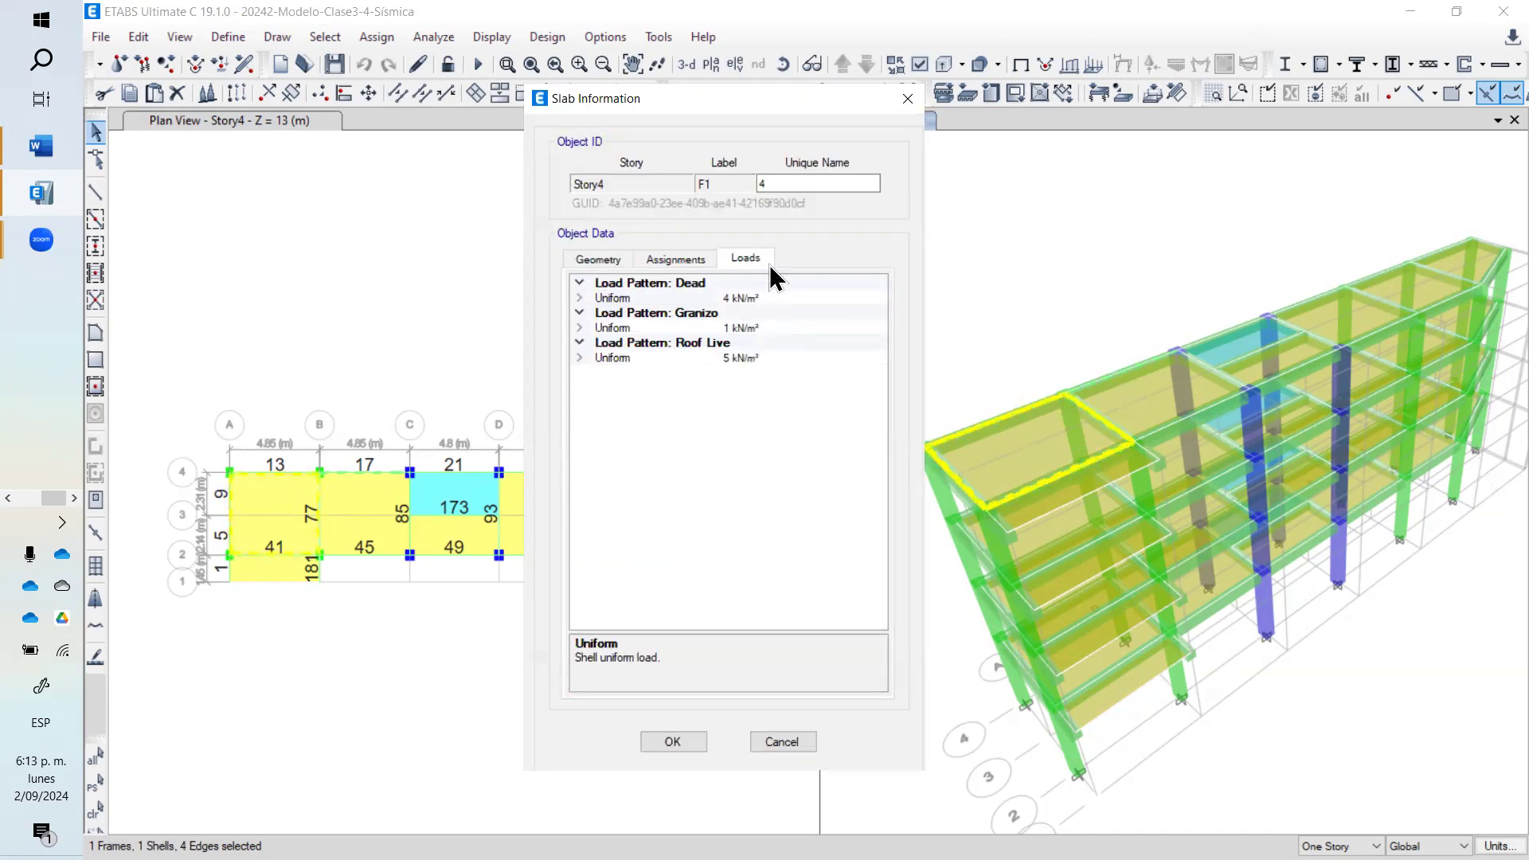
left_click(908, 99)
left_click(1145, 390)
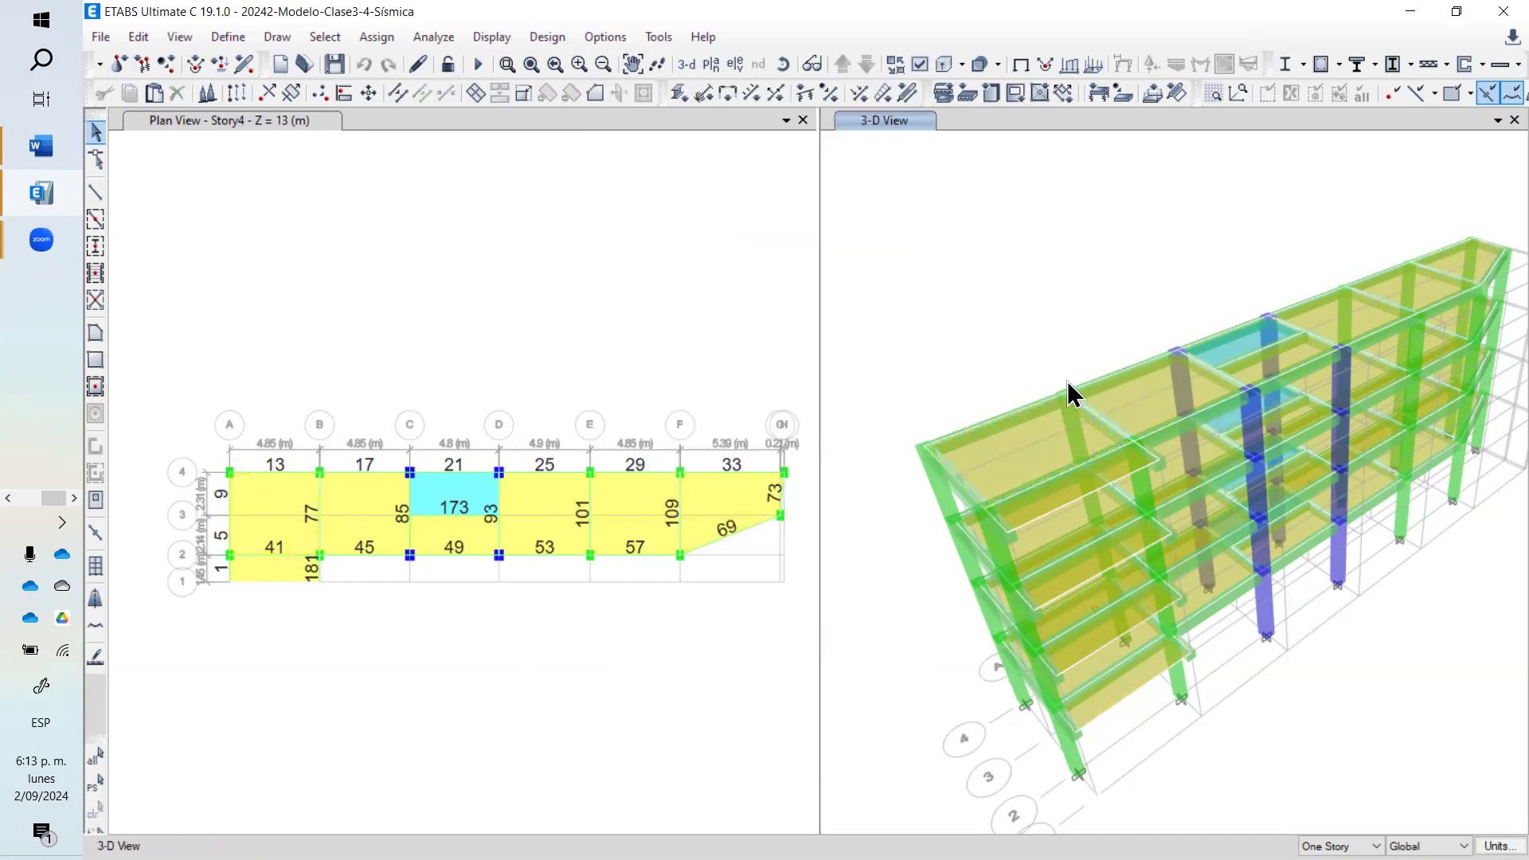
- Inspect the loads assigned to the Story4 beam on grid 4 between grids B and C
left_click(1135, 385)
right_click(1135, 385)
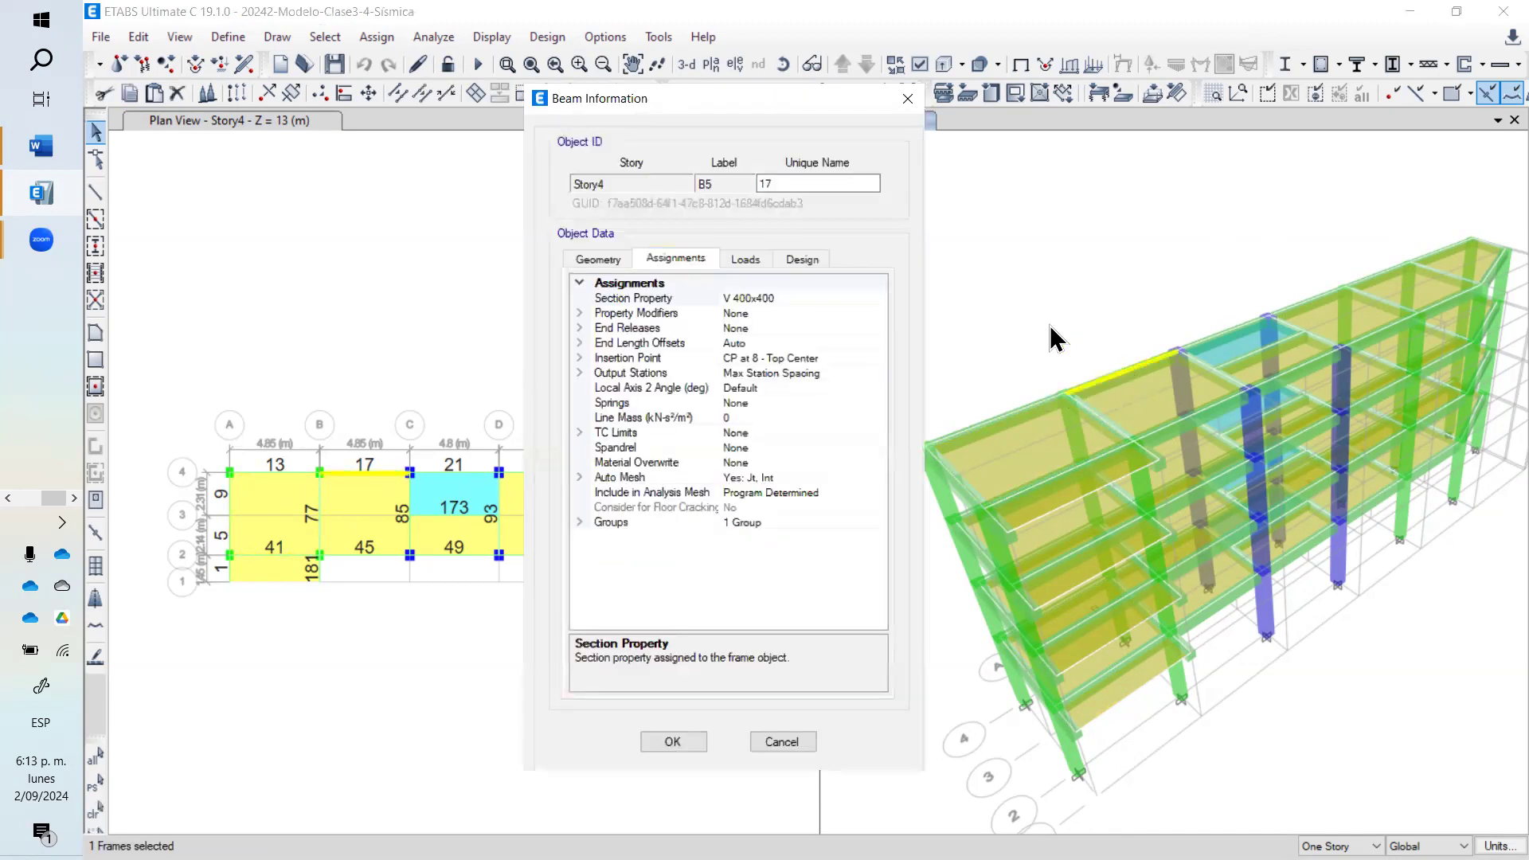
left_click(748, 259)
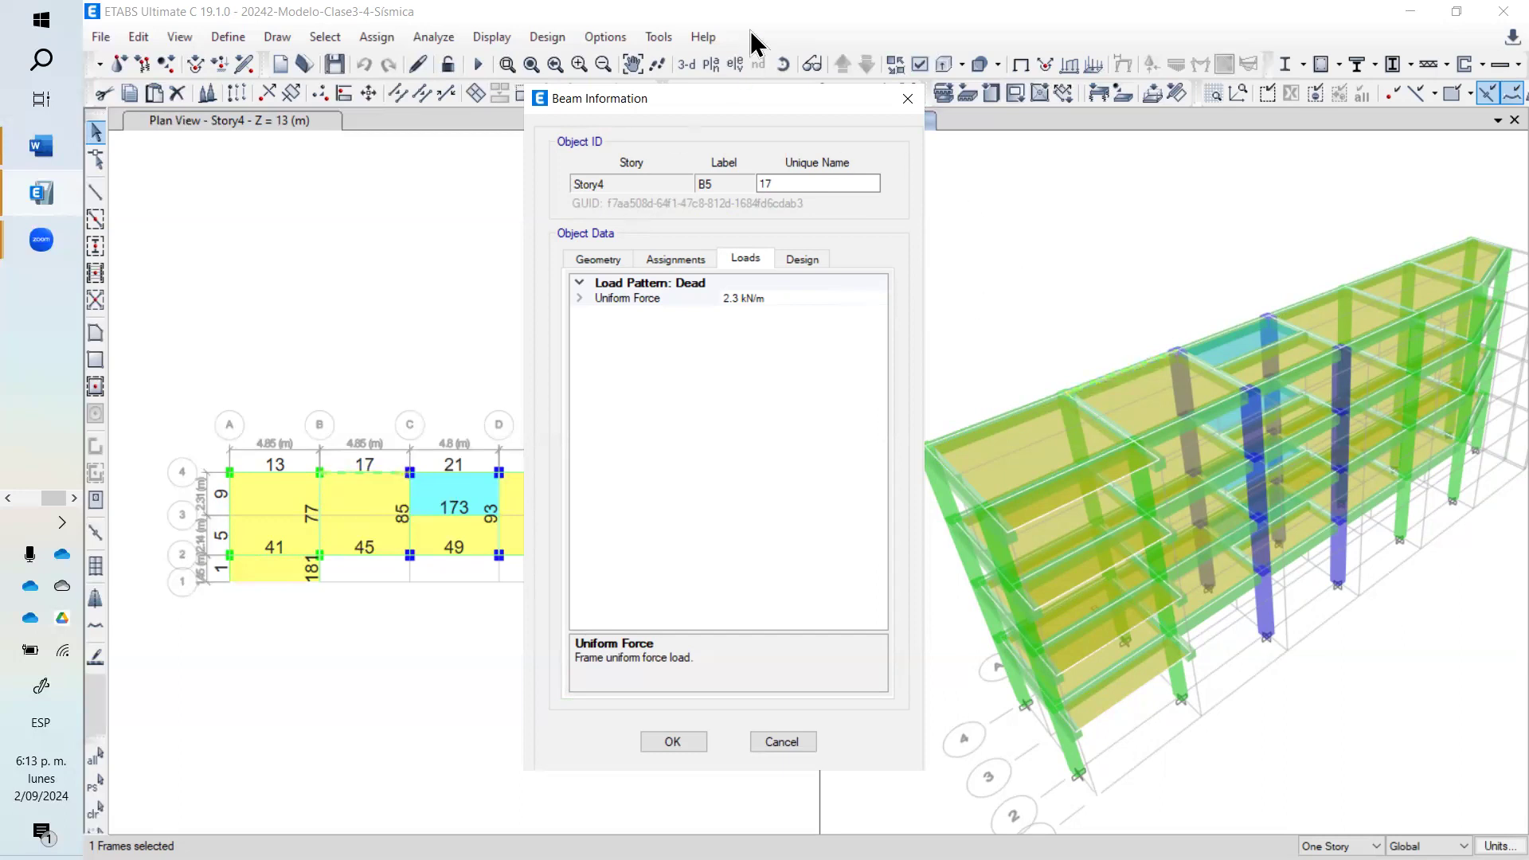
- Handwrite the conversion kN/m² → kN/m above the 3-D model, with h over the arrow
left_click_drag(979, 194, 979, 225)
mouse_move(993, 196)
left_mouse_down()
mouse_move(993, 223)
mouse_move(1022, 198)
mouse_move(1033, 243)
mouse_move(1077, 208)
left_mouse_up()
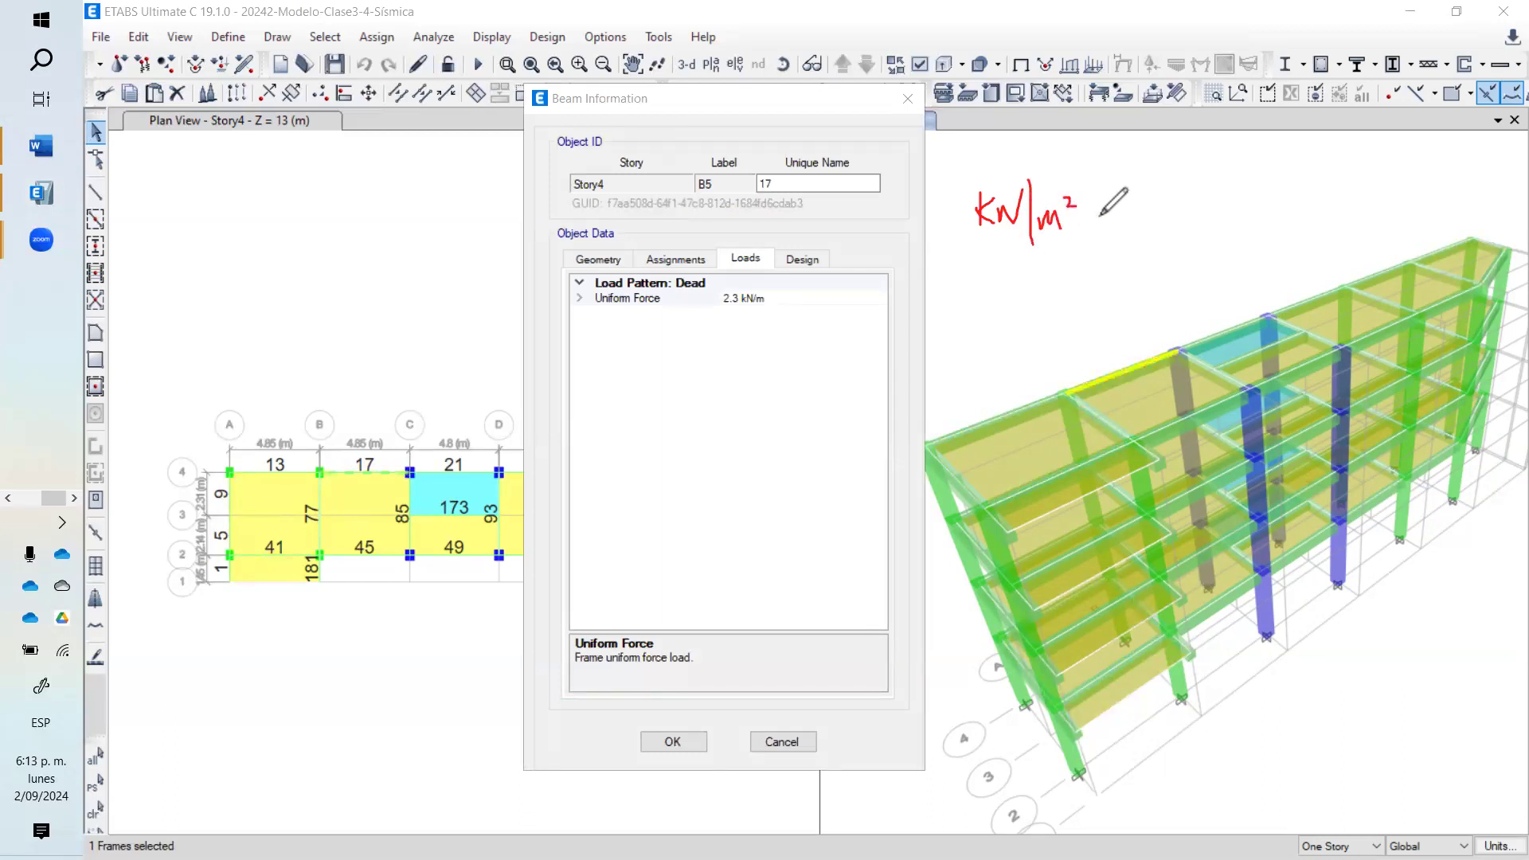
left_click_drag(1083, 217, 1156, 211)
mouse_move(1106, 159)
left_mouse_down()
mouse_move(1107, 199)
mouse_move(1190, 218)
mouse_move(1225, 191)
mouse_move(1233, 219)
mouse_move(1257, 198)
mouse_move(1274, 213)
left_mouse_up()
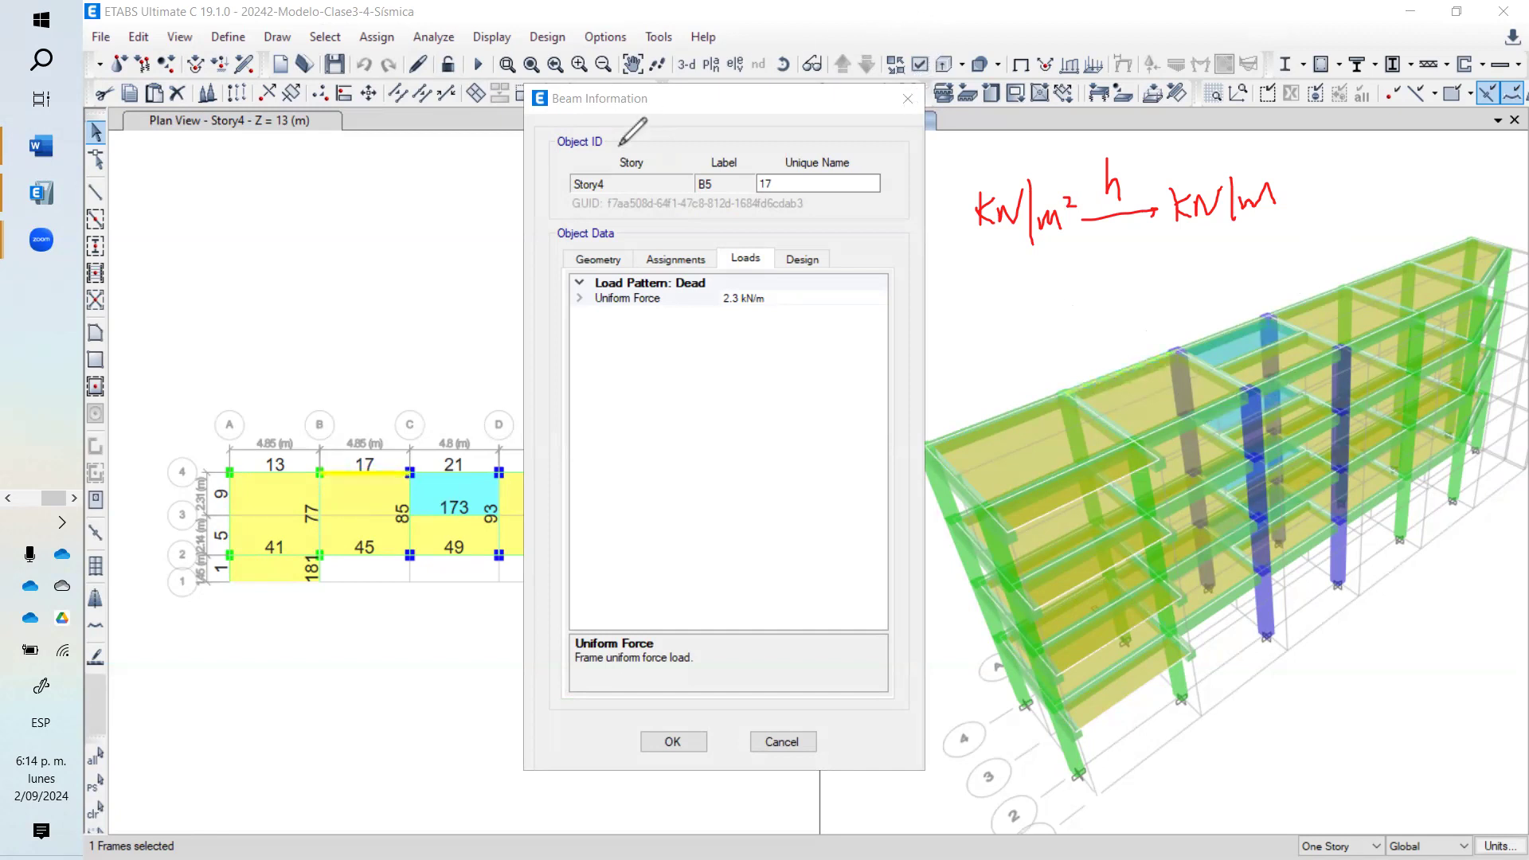
- Close the beam information and turn off Extrude Frames in the 3-D view
left_click_drag(826, 96, 616, 159)
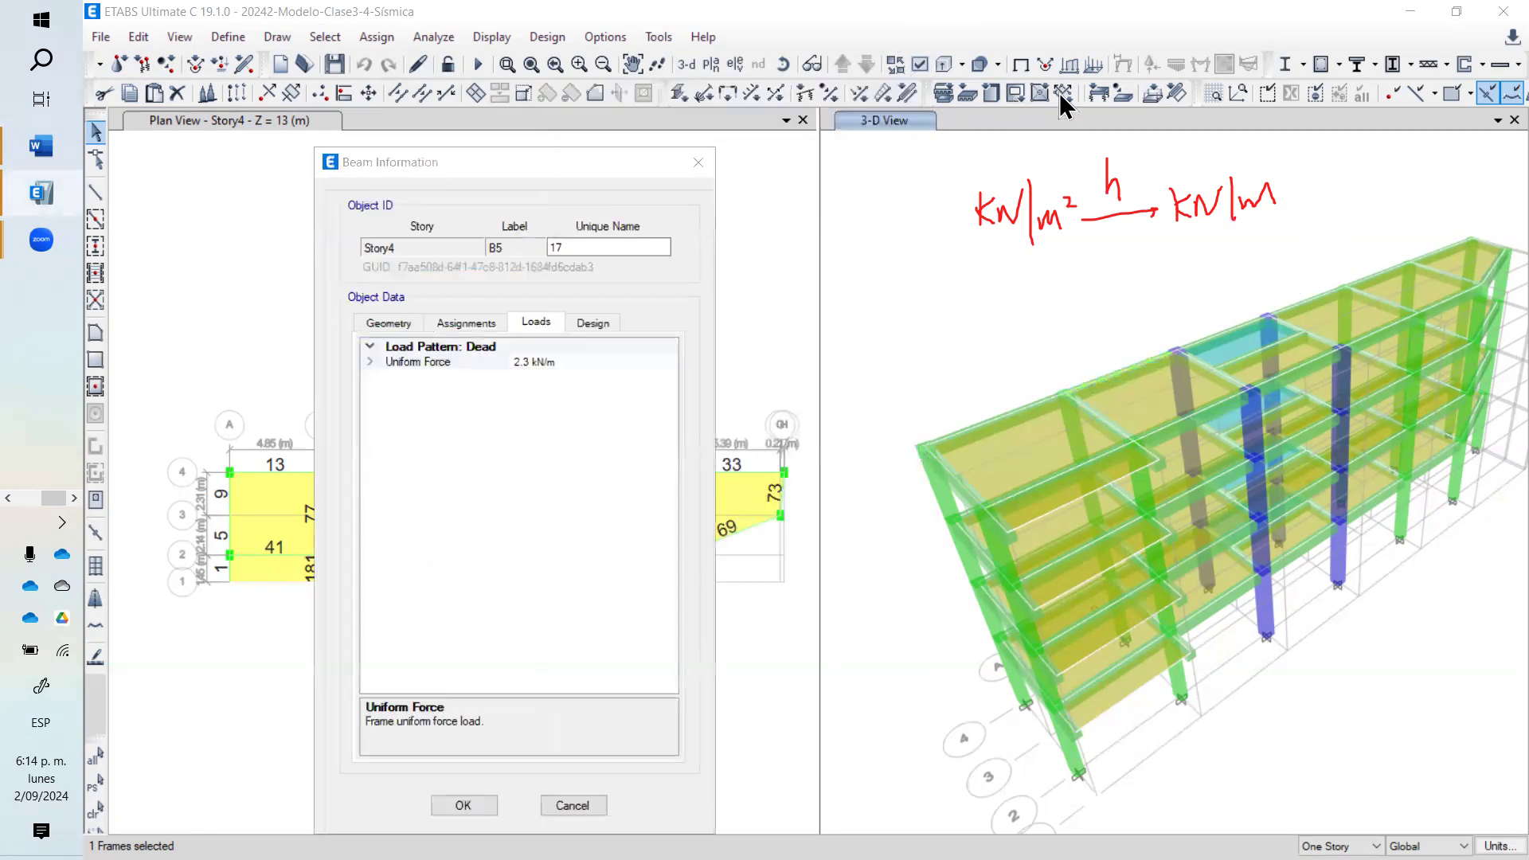
left_click(698, 163)
left_click(920, 63)
left_click(497, 265)
left_click(356, 767)
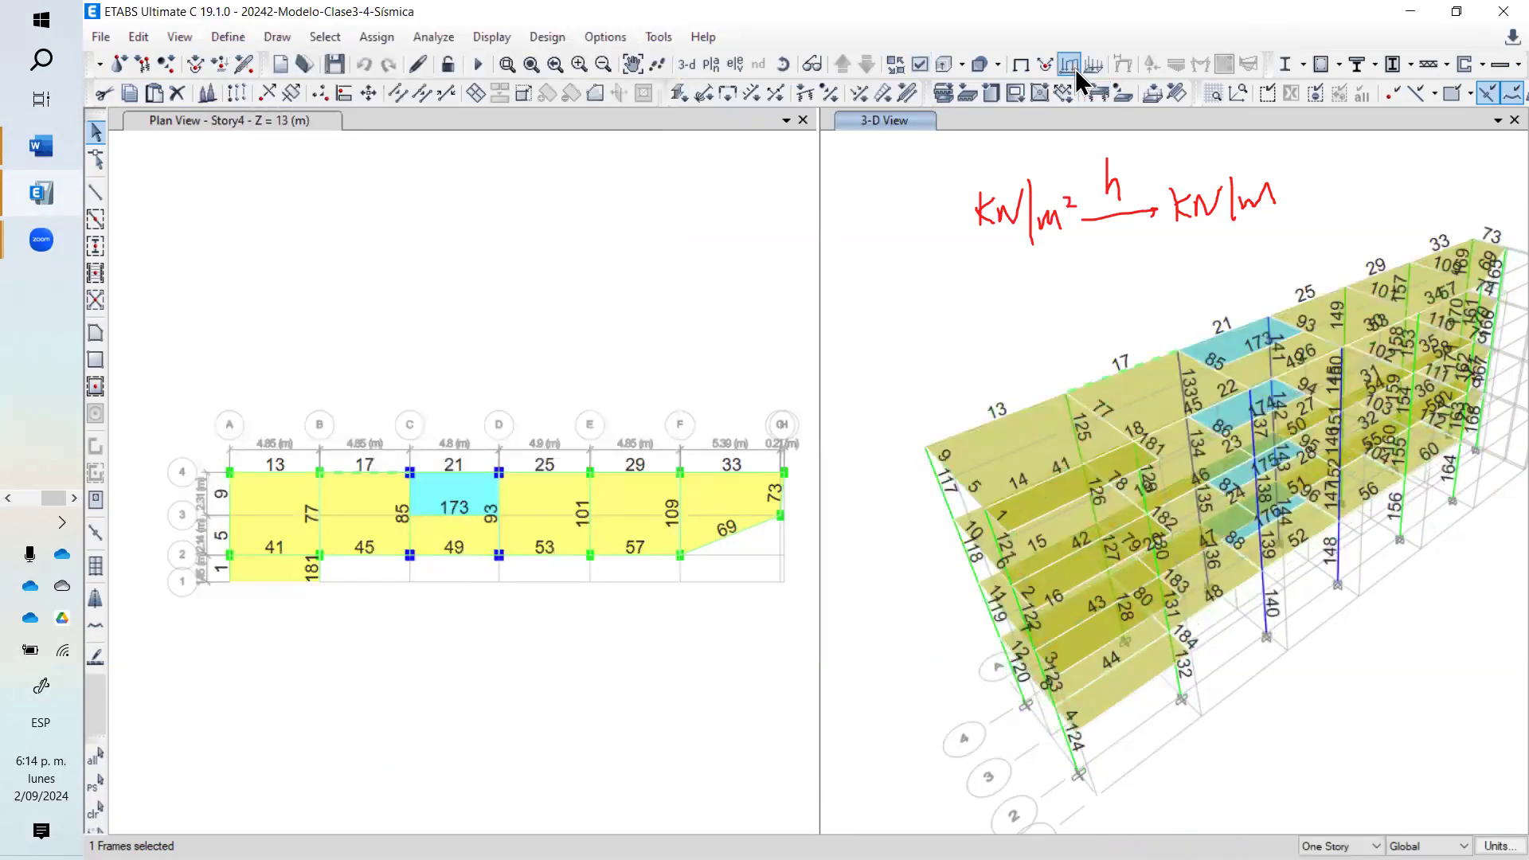
- Display the Dead span forces on the frames in the 3-D view, with joint loads and loading values included
left_click(1072, 67)
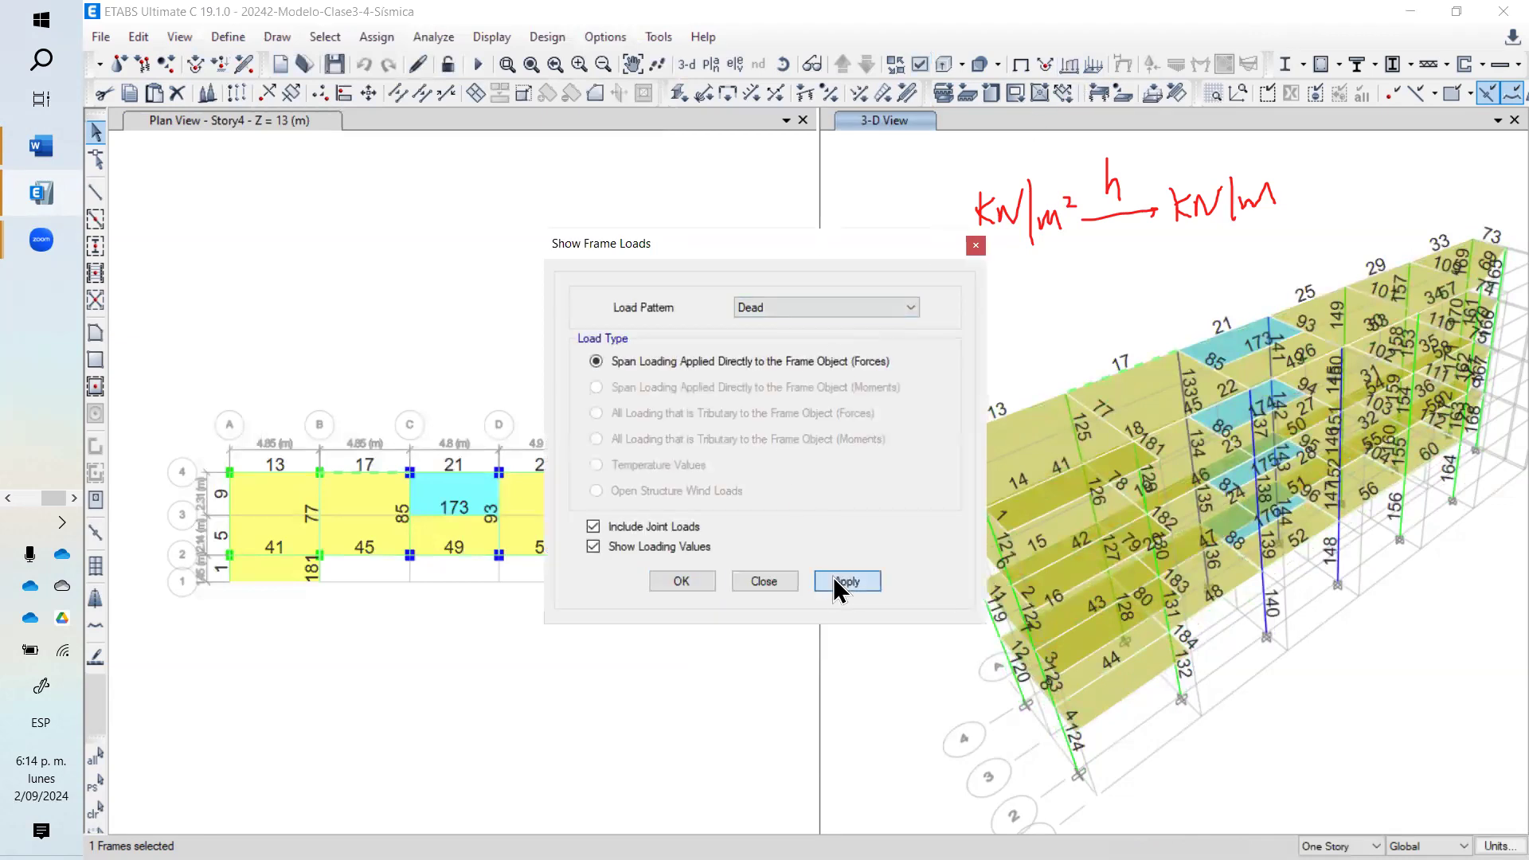
key("Return")
left_click_drag(781, 248, 493, 182)
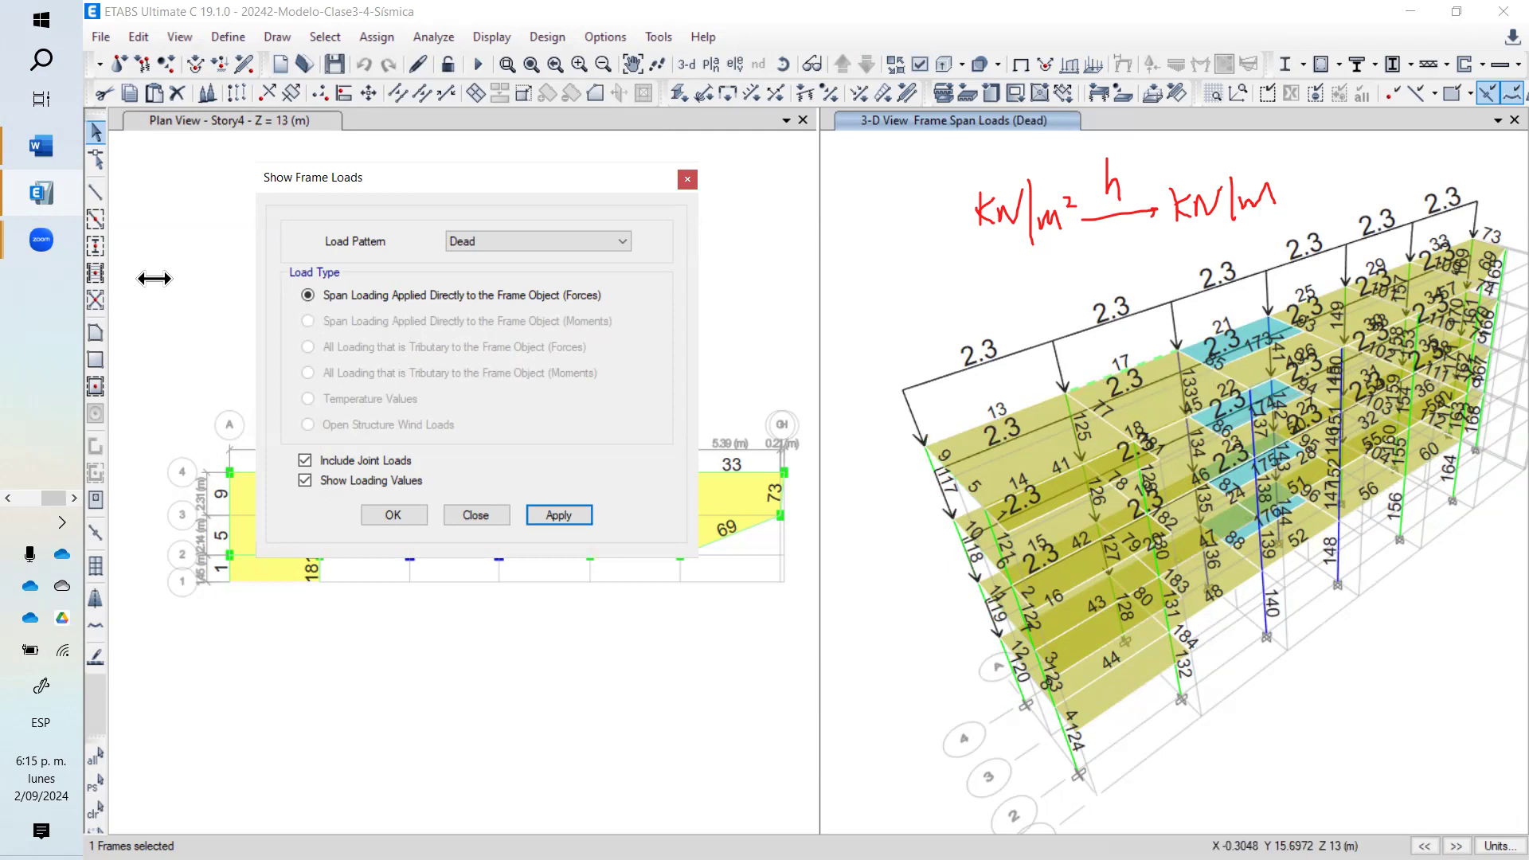
- Handwrite the unit kN/m² below the 3-D model
mouse_move(1262, 684)
left_mouse_down()
mouse_move(1259, 711)
mouse_move(1292, 683)
mouse_move(1306, 716)
mouse_move(1355, 686)
left_mouse_up()
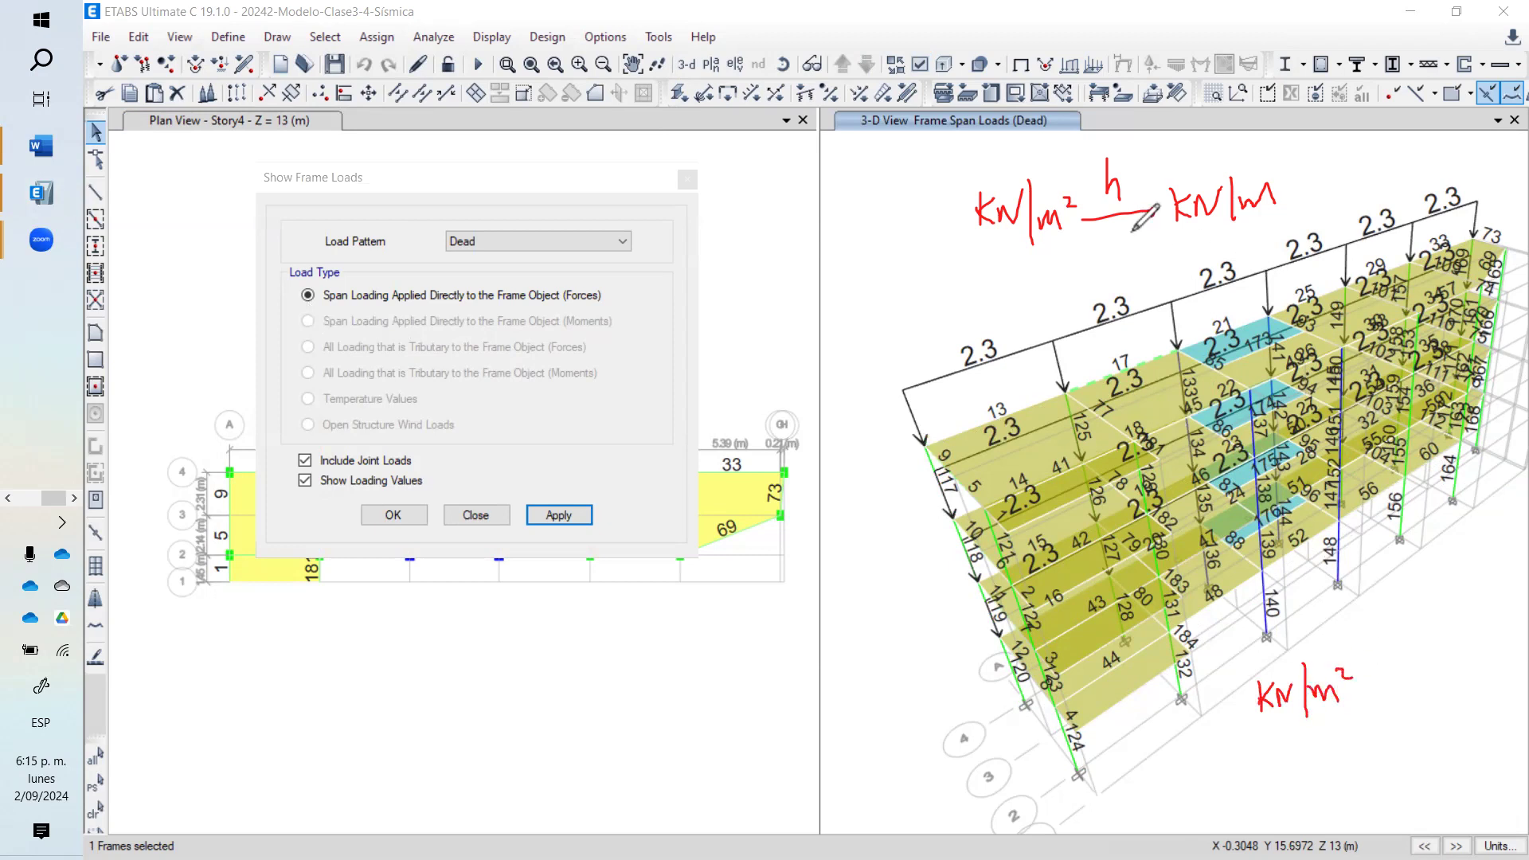
- Circle kN/m² in the conversion and handwrite kN over m² with an arrow pointing to the kN/m² below the 3-D model
mouse_move(1014, 161)
left_mouse_down()
mouse_move(953, 205)
mouse_move(991, 255)
mouse_move(1081, 206)
mouse_move(1009, 162)
left_mouse_up()
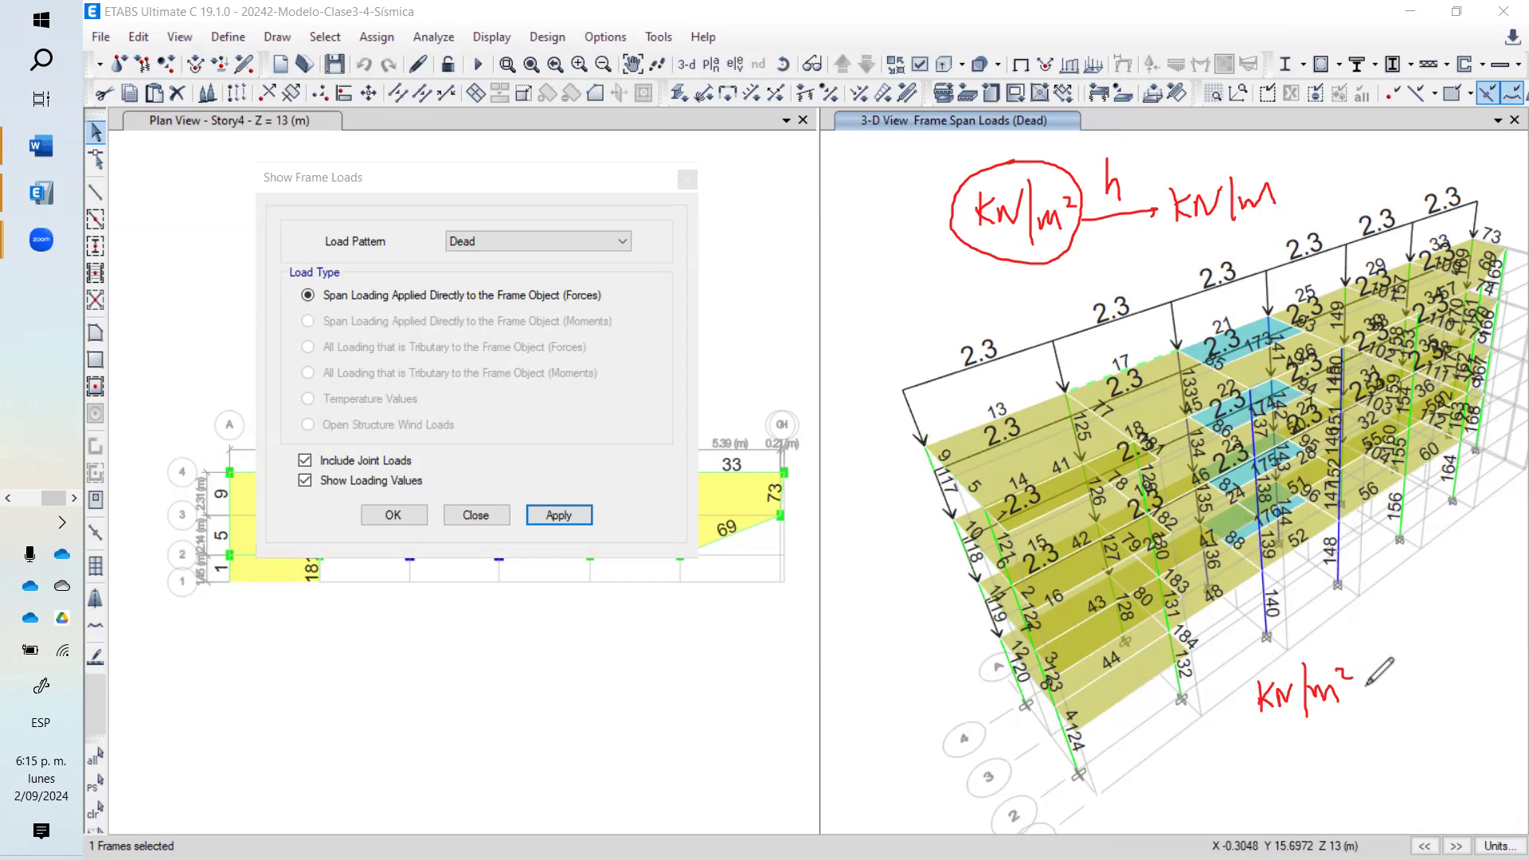
mouse_move(1357, 692)
left_mouse_down()
mouse_move(1440, 692)
mouse_move(1349, 693)
mouse_move(1372, 698)
left_mouse_up()
mouse_move(1454, 667)
left_mouse_down()
mouse_move(1456, 695)
mouse_move(1476, 674)
mouse_move(1487, 693)
mouse_move(1470, 706)
mouse_move(1503, 709)
mouse_move(1479, 737)
mouse_move(1491, 748)
mouse_move(1490, 726)
mouse_move(1507, 730)
left_mouse_up()
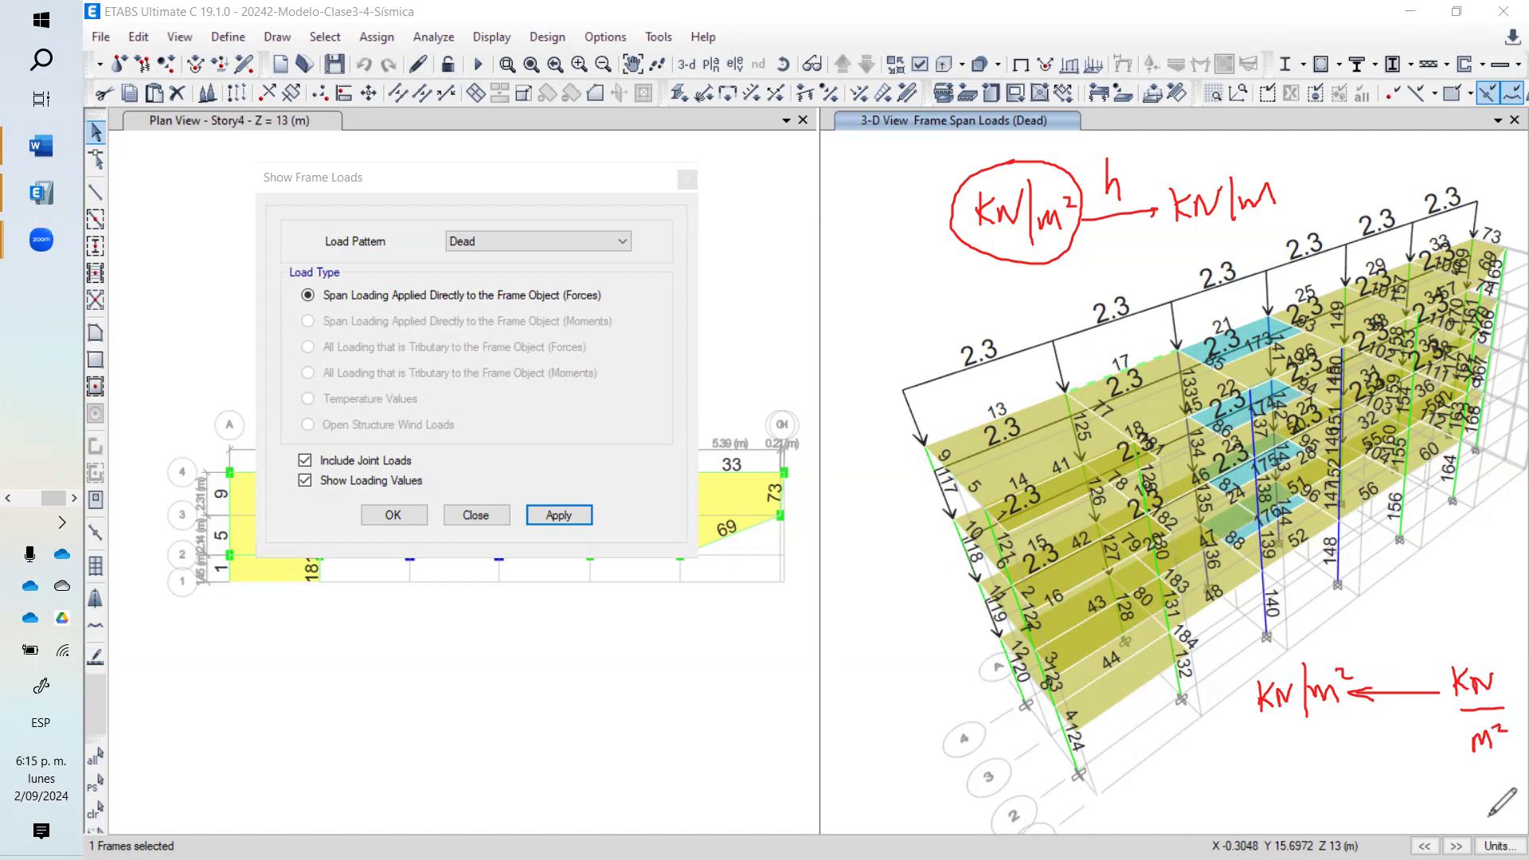
- Hatch the top-story slab near frames 13 and 41 in red on the 3-D model and close the frame loads settings
left_click_drag(995, 426, 998, 471)
mouse_move(1053, 402)
left_mouse_down()
mouse_move(1006, 486)
mouse_move(1115, 462)
left_mouse_up()
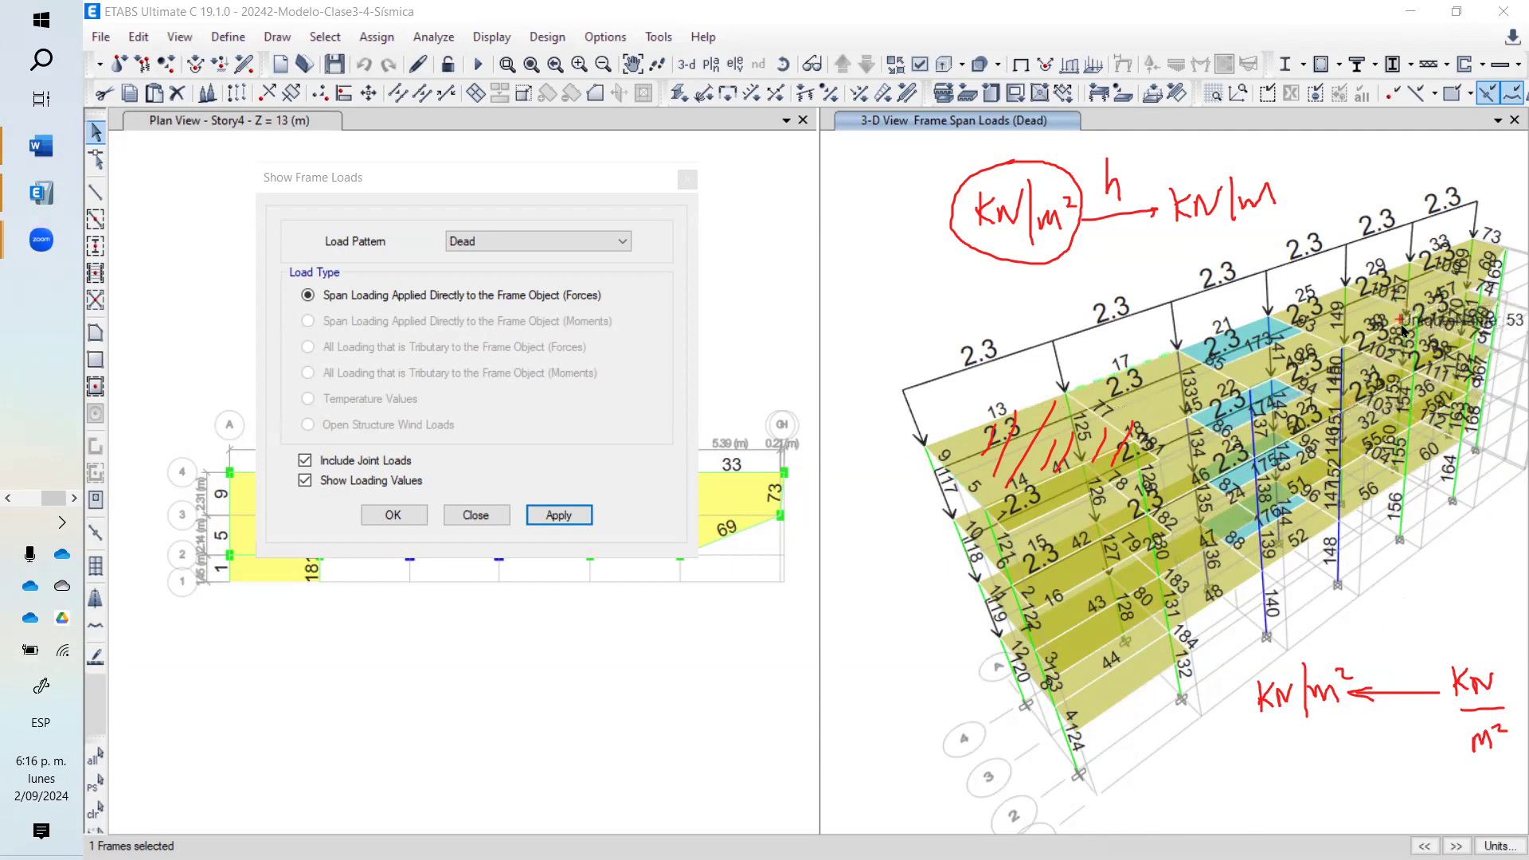
left_click(689, 190)
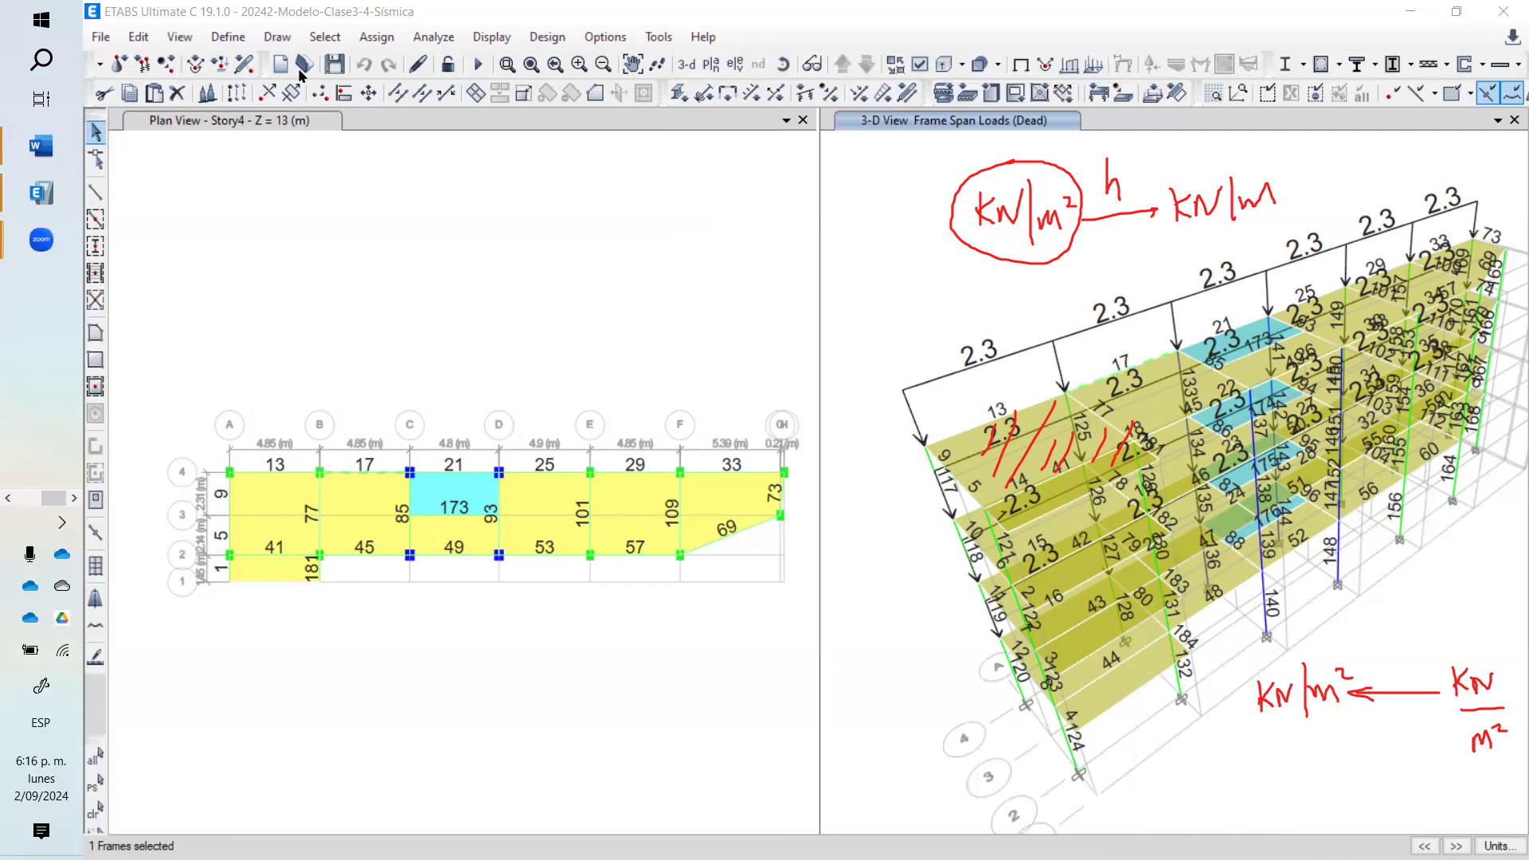
left_click(102, 40)
mouse_move(348, 231)
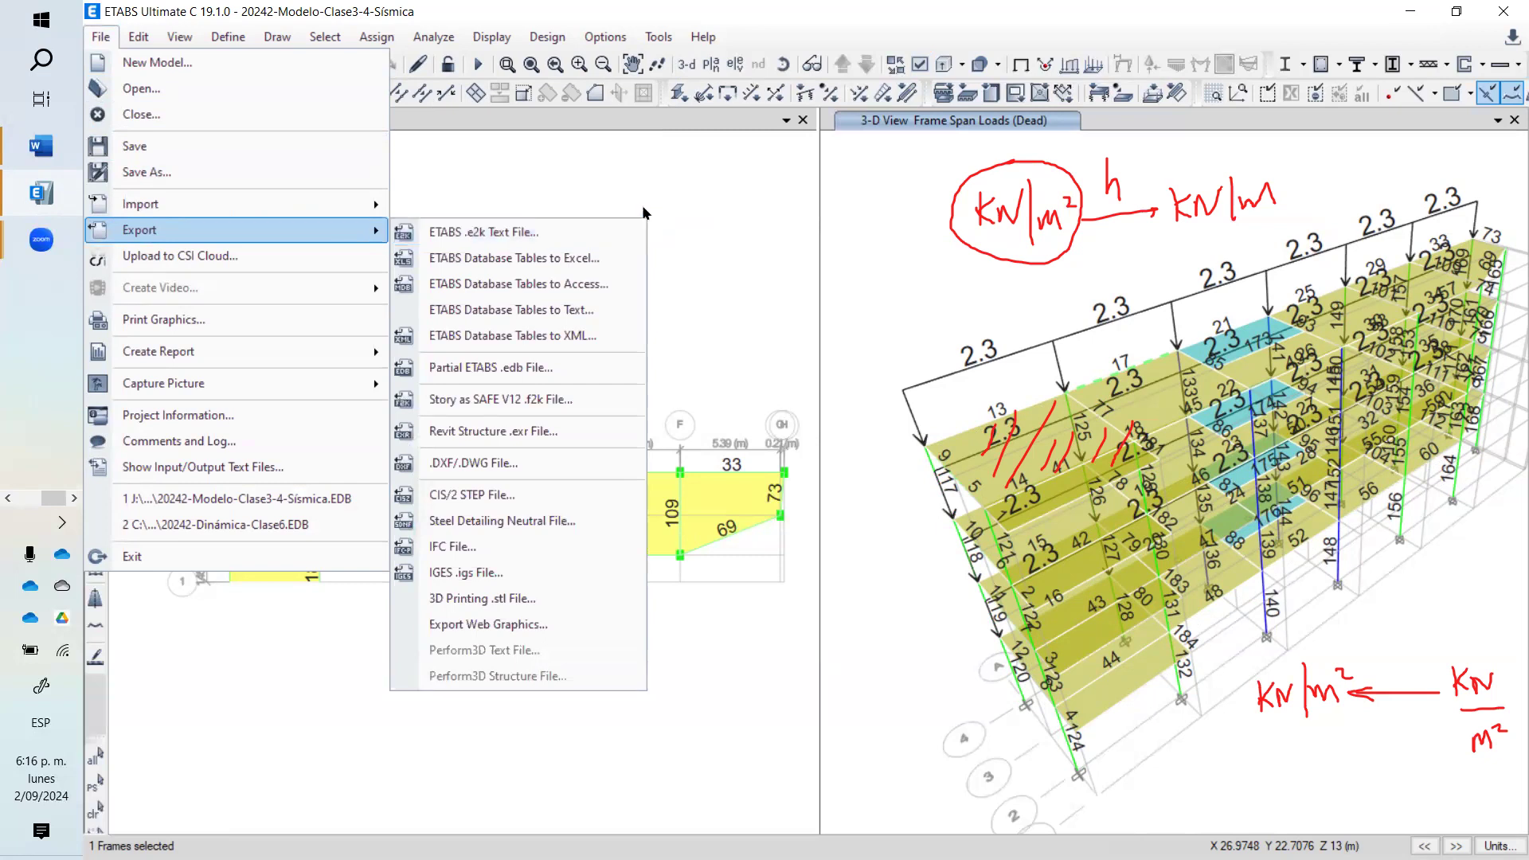
key("Escape")
key("Escape")
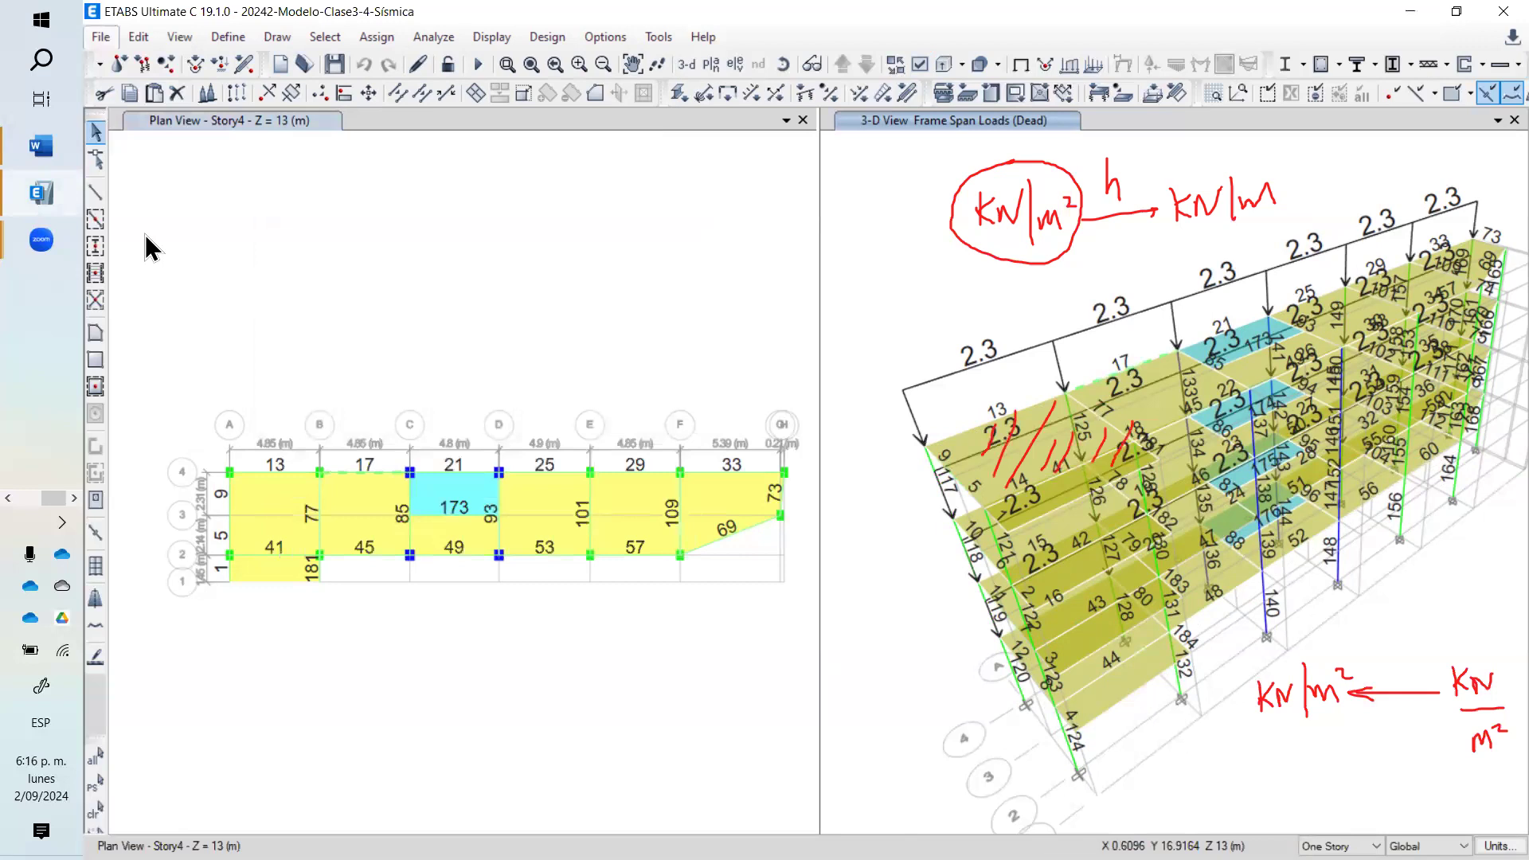
left_click(151, 248)
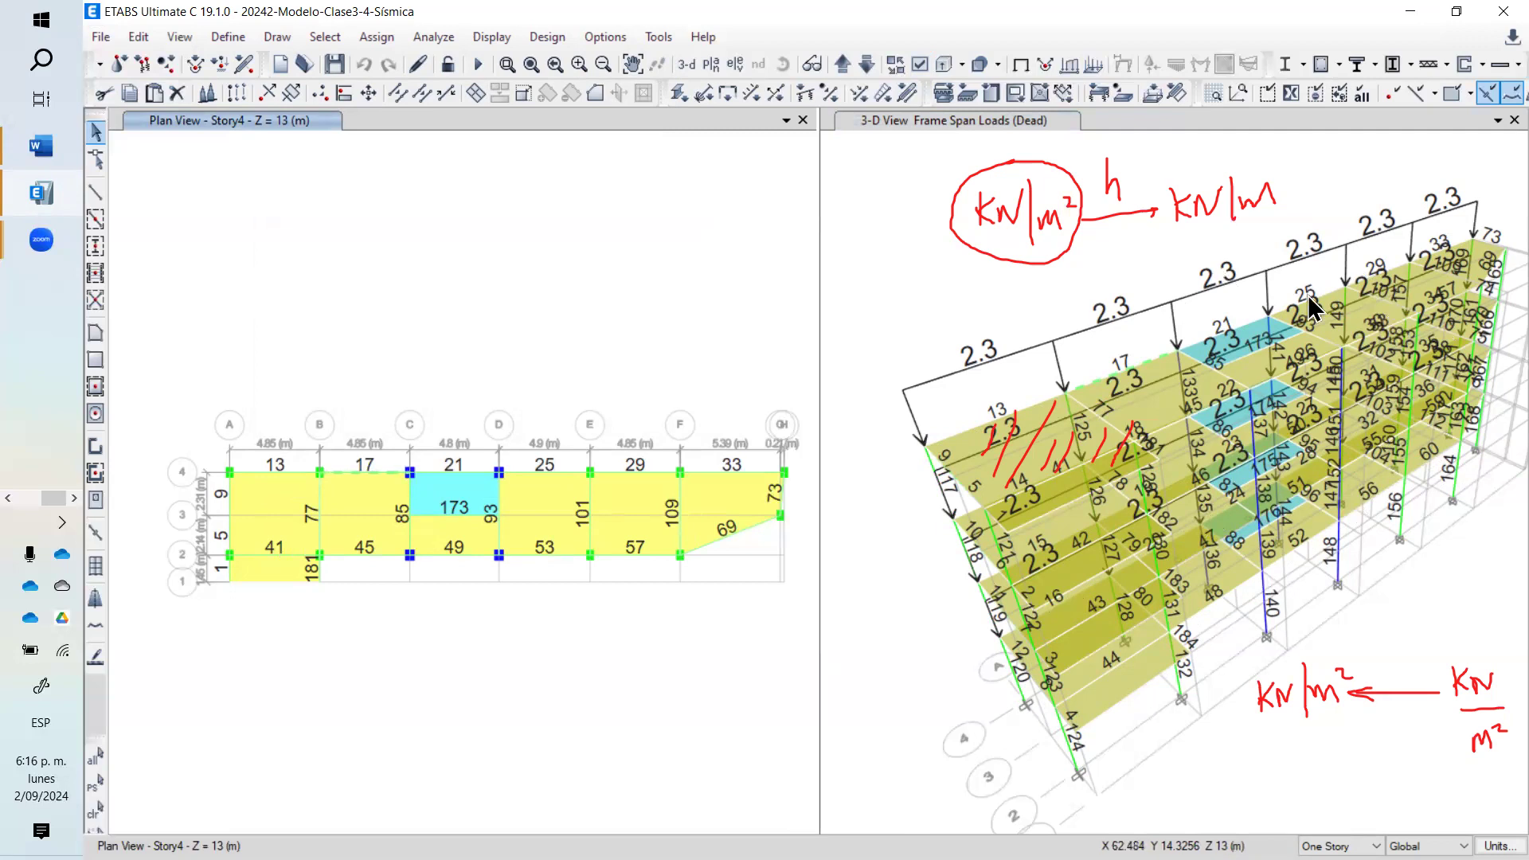
- Review the load patterns and multipliers of the MASA mass source and close its definition
left_click(231, 38)
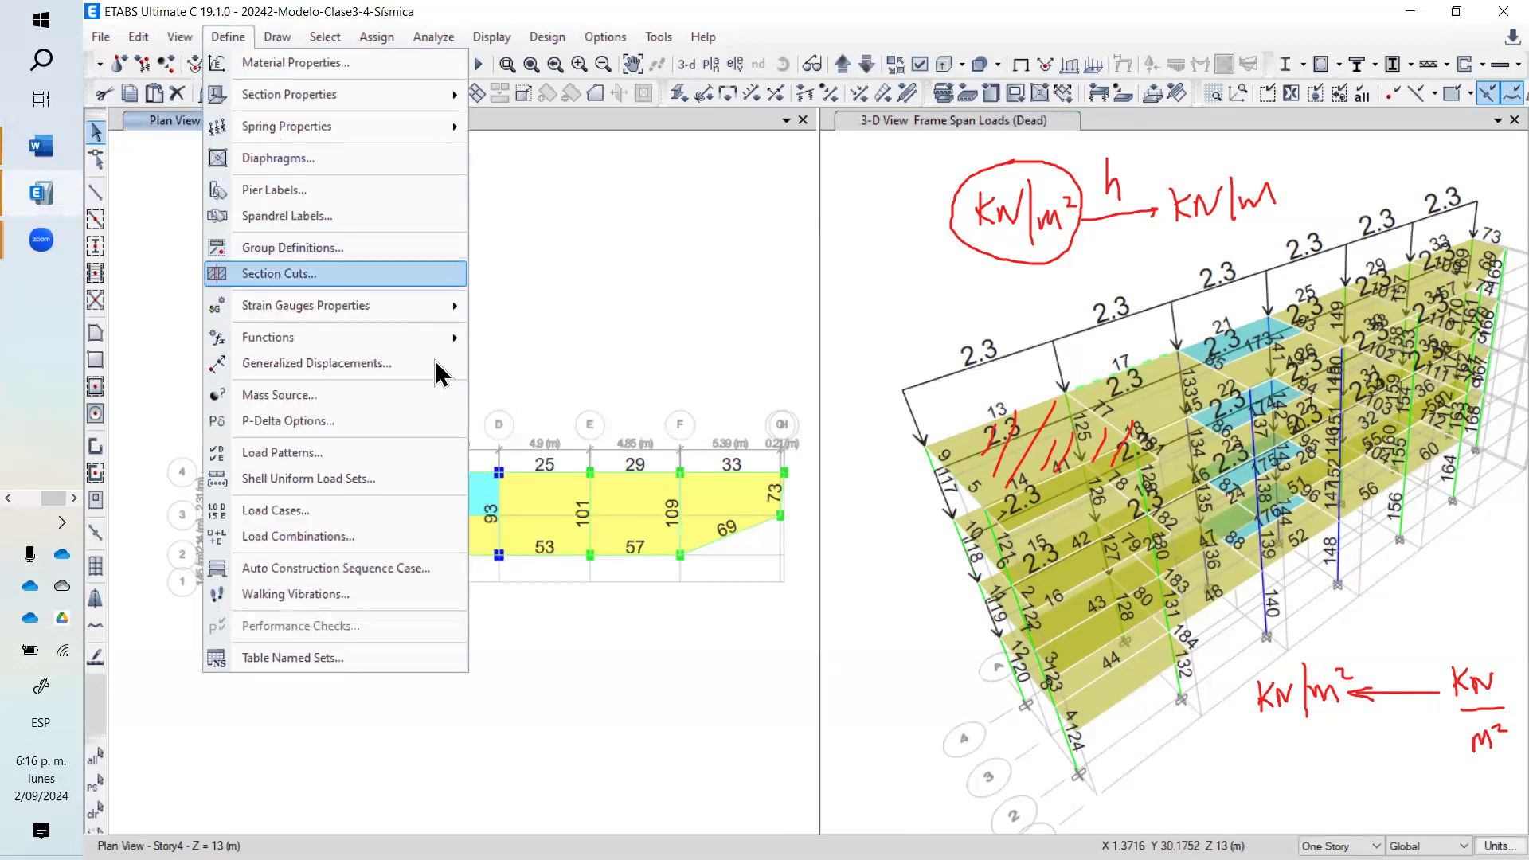
left_click(387, 396)
left_click(602, 390)
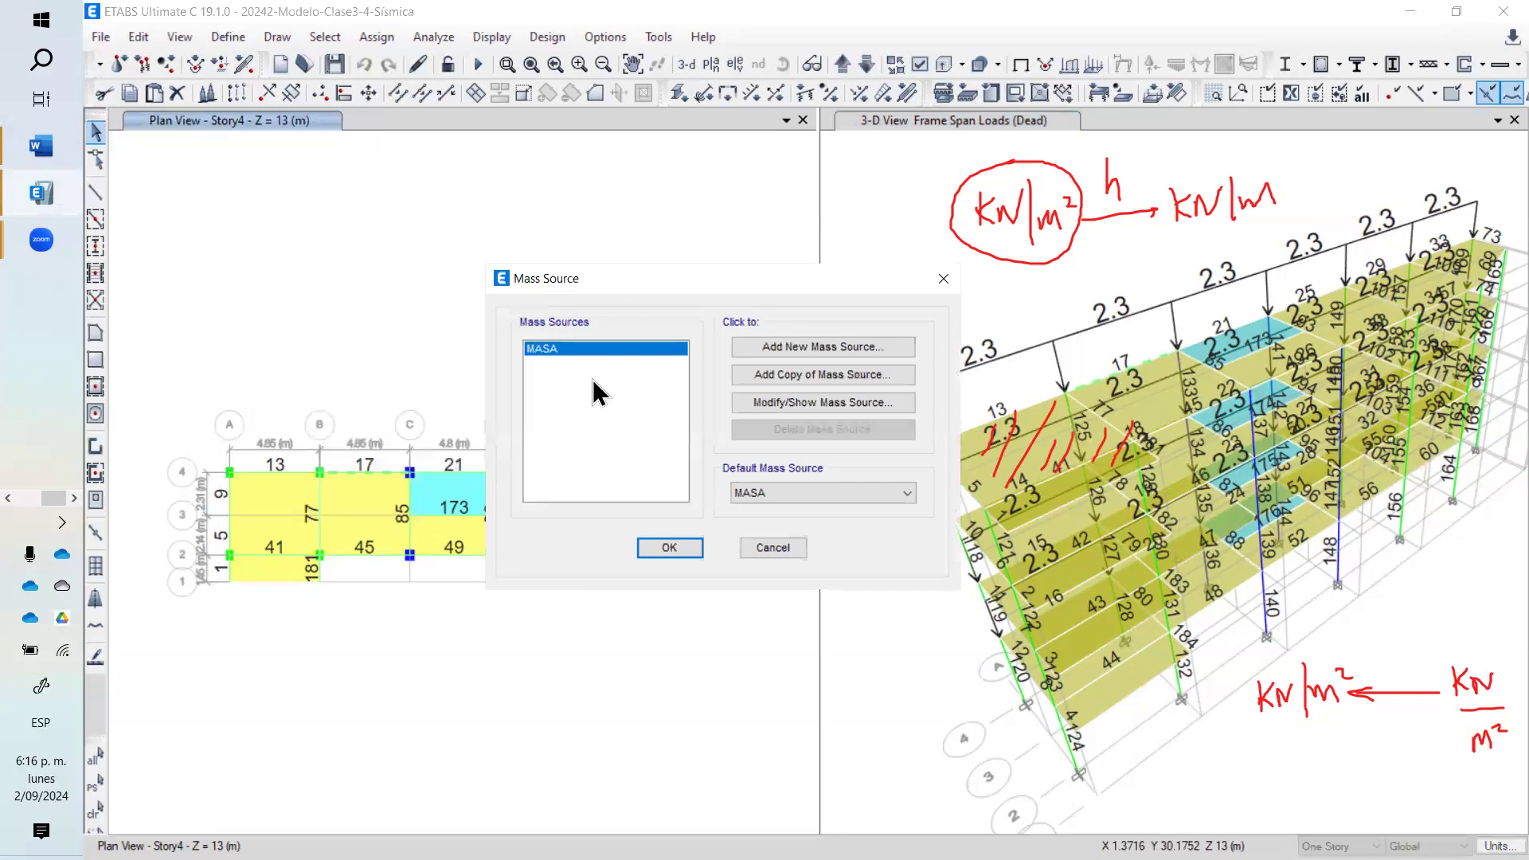
left_click(797, 401)
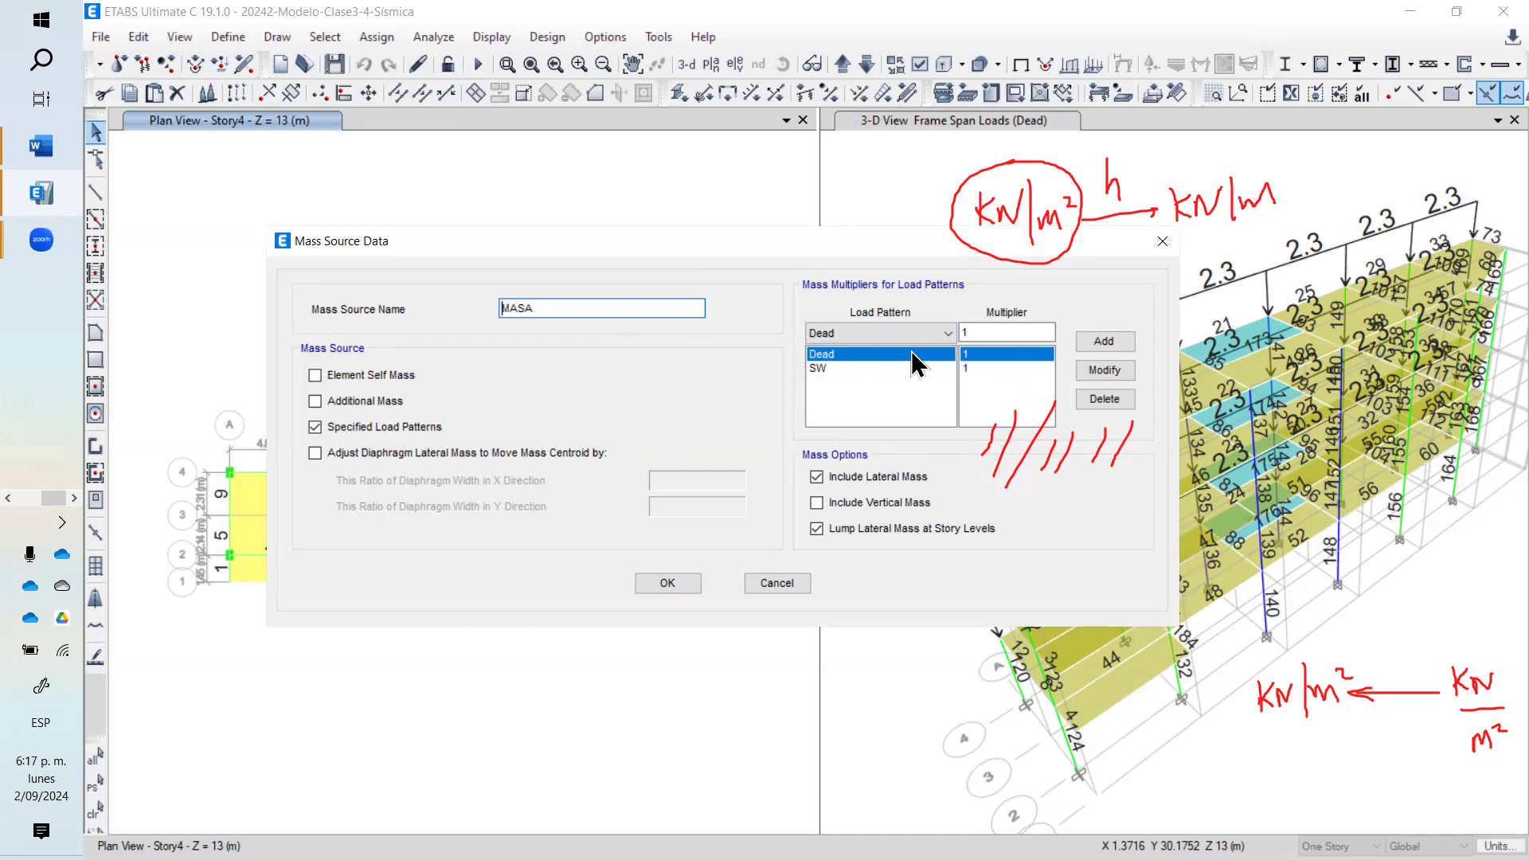
left_click(673, 585)
left_click(681, 549)
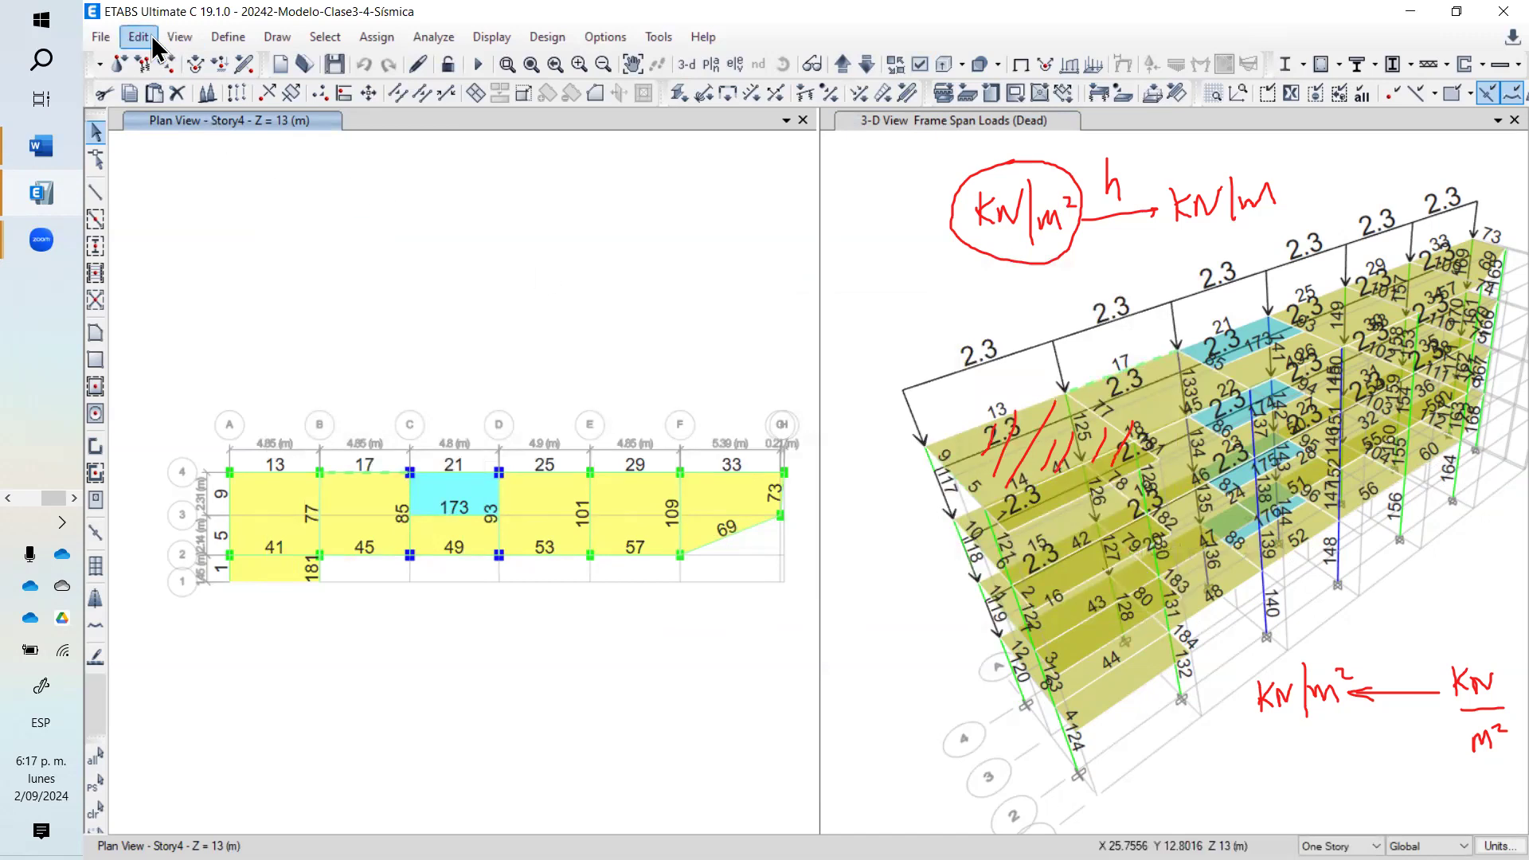
- Add a response spectrum function of type Colombia NSR-10 and name it Bucaramanga LUNES
left_click(213, 39)
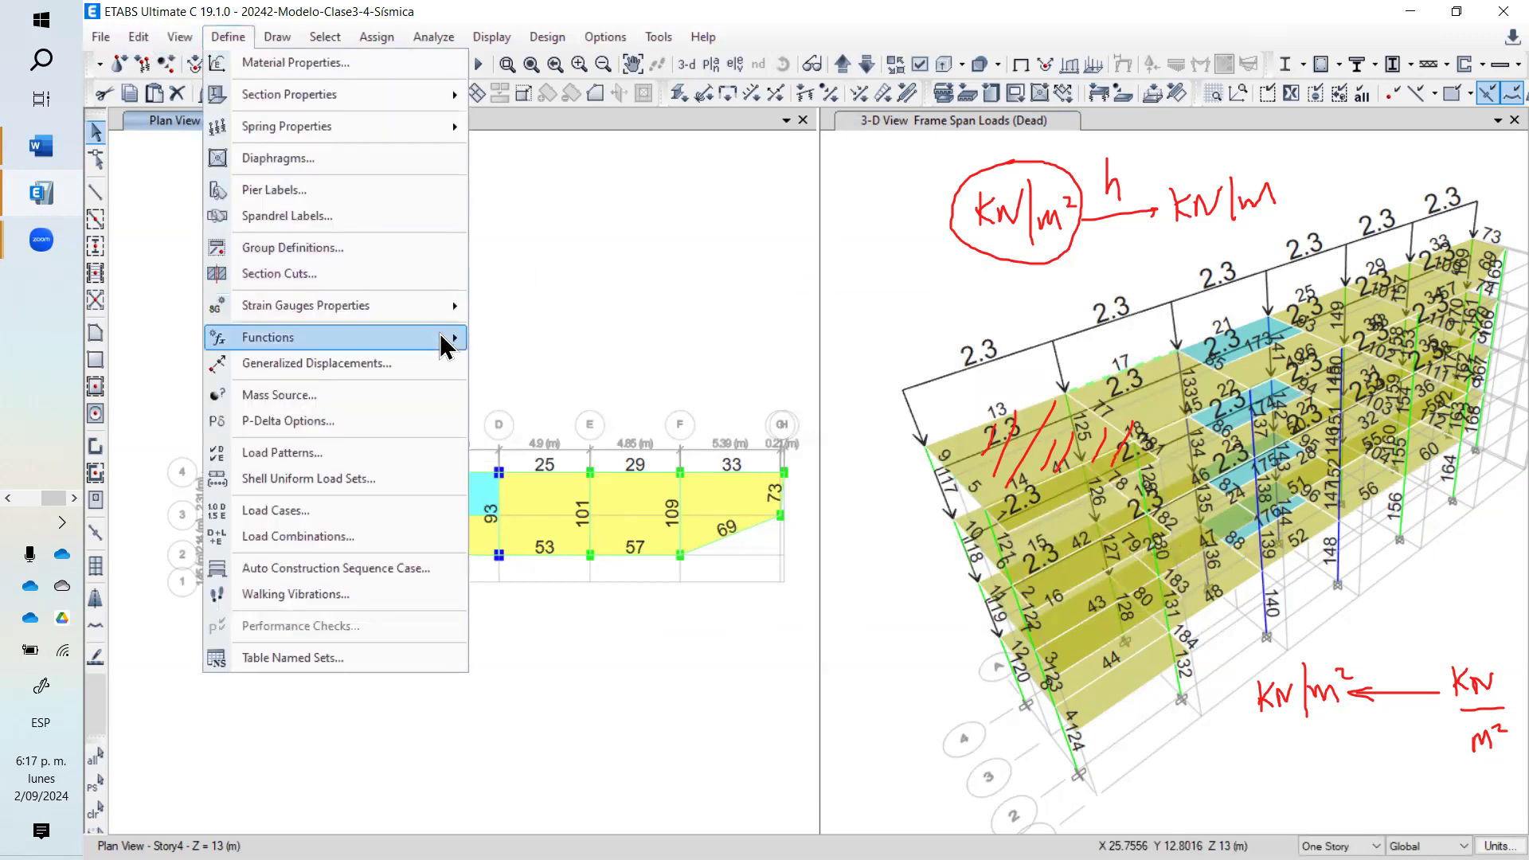
mouse_move(443, 349)
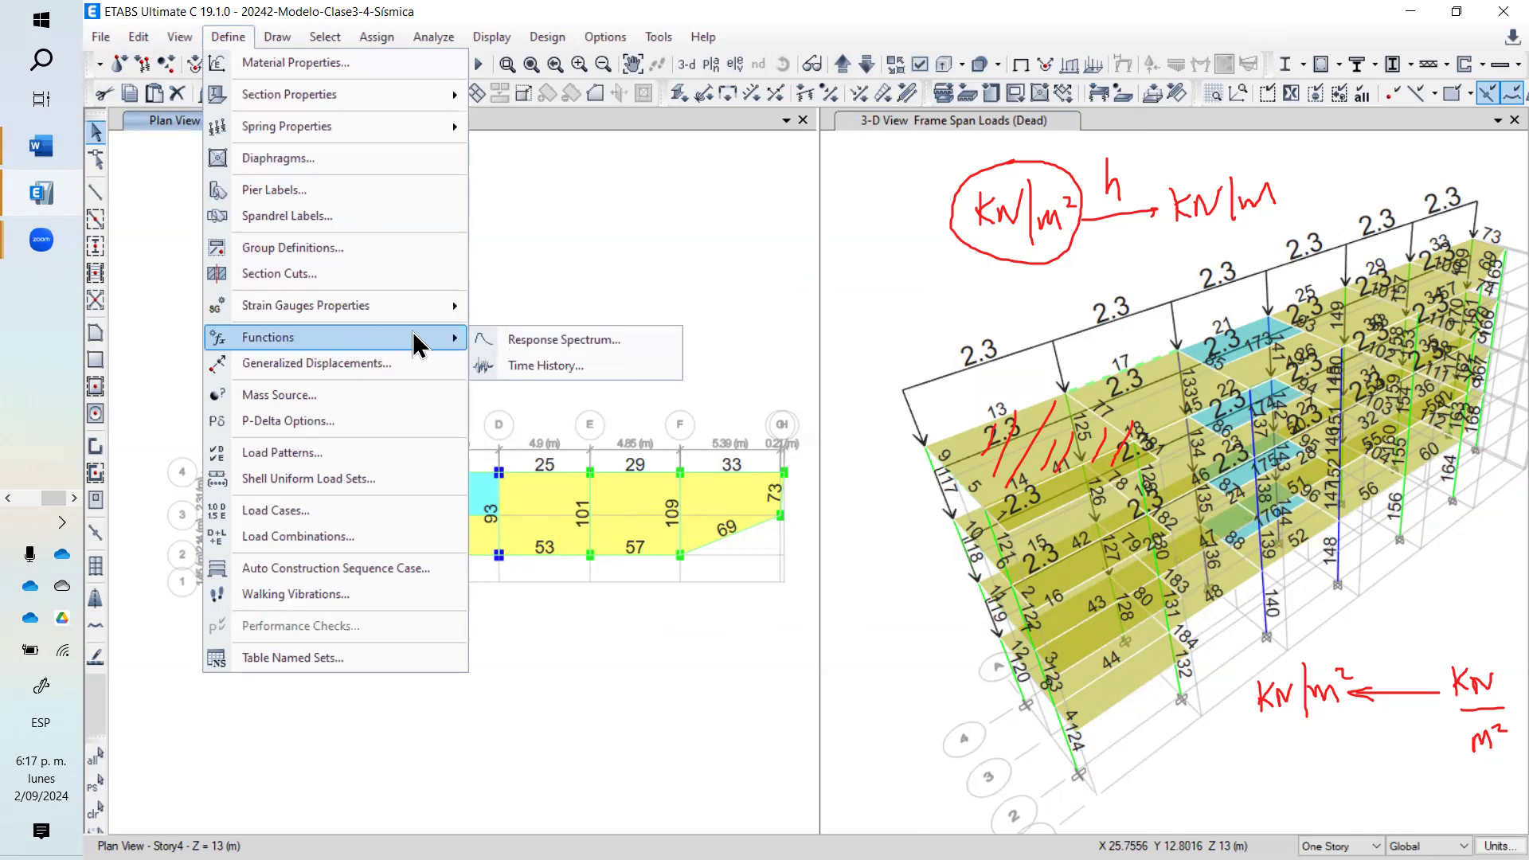
left_click(497, 341)
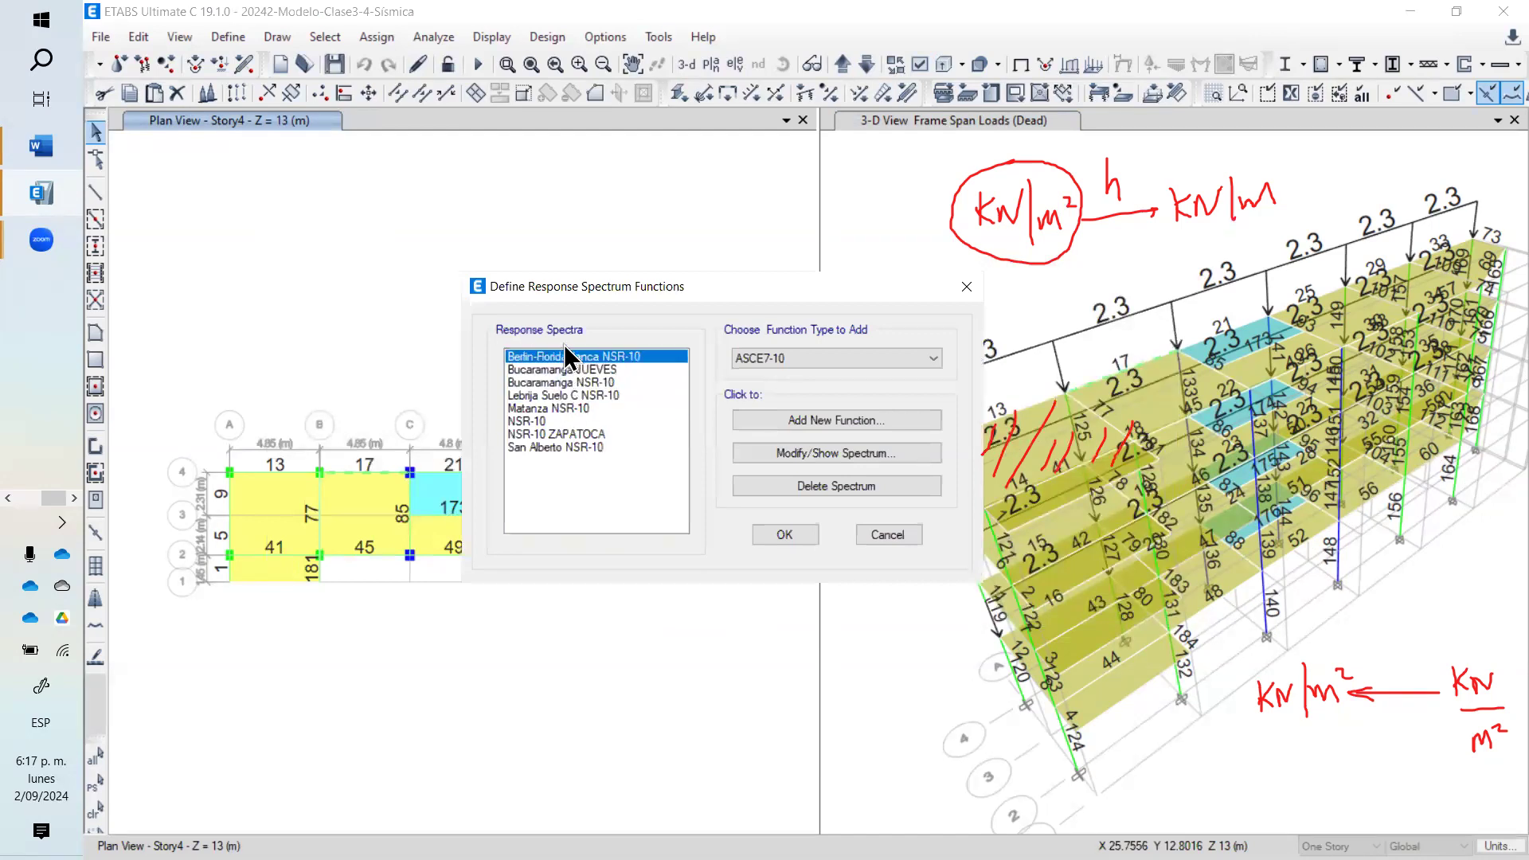
left_click(557, 434)
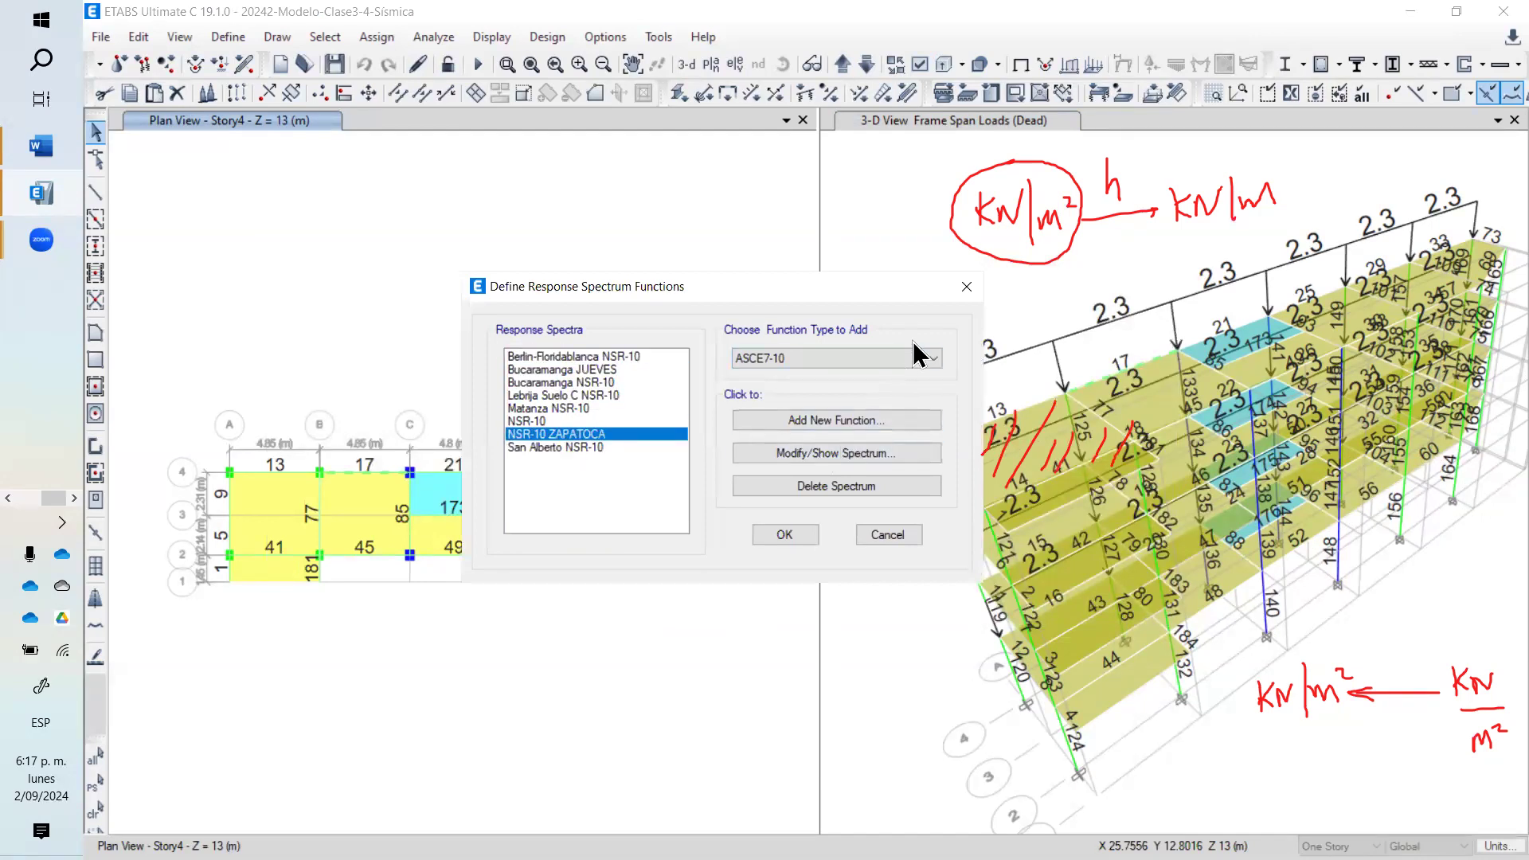
left_click(876, 359)
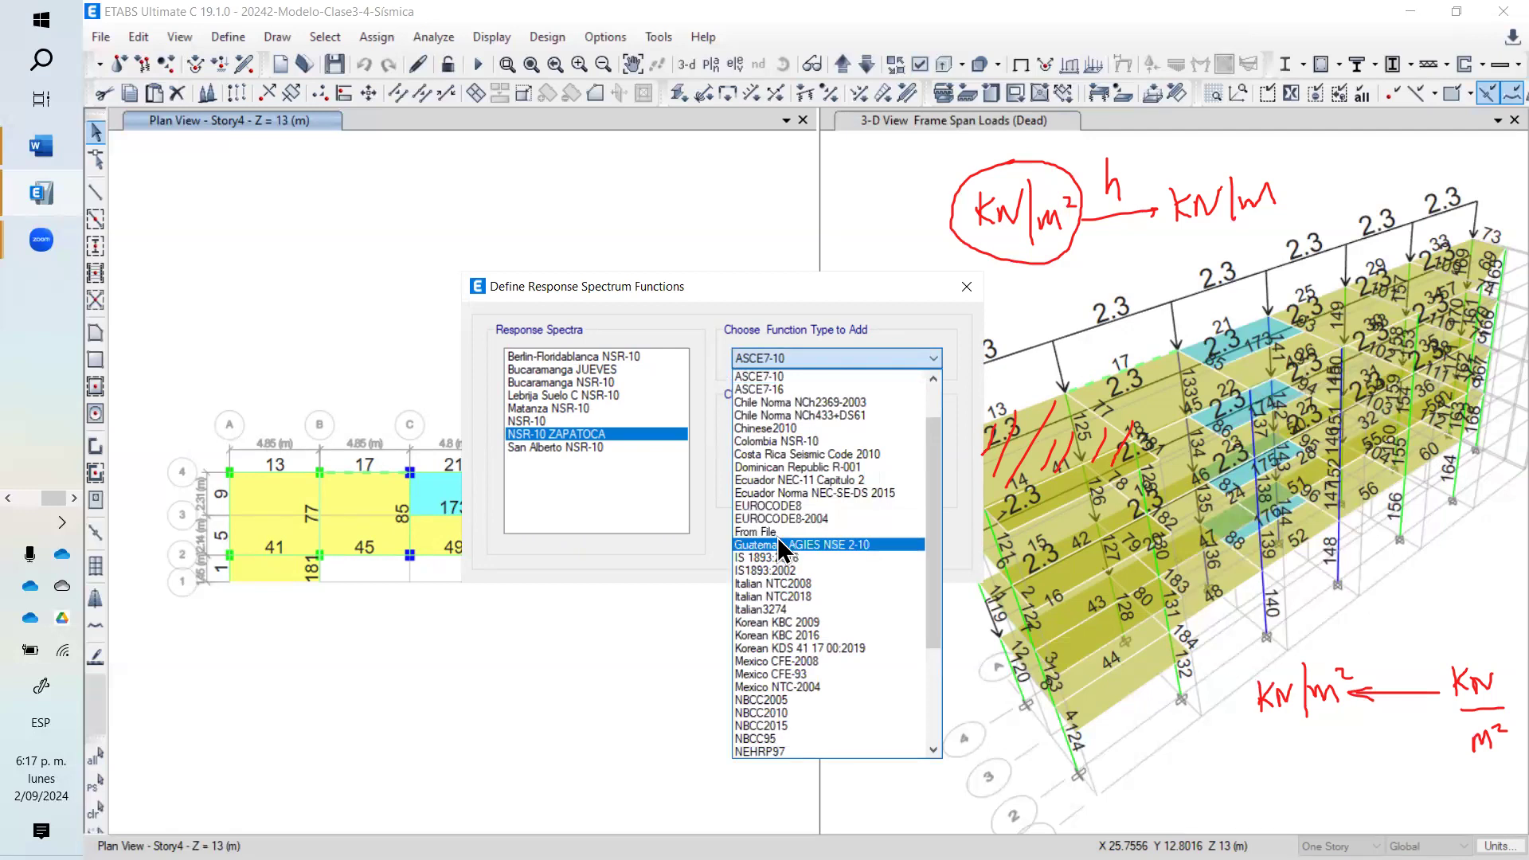
left_click(796, 441)
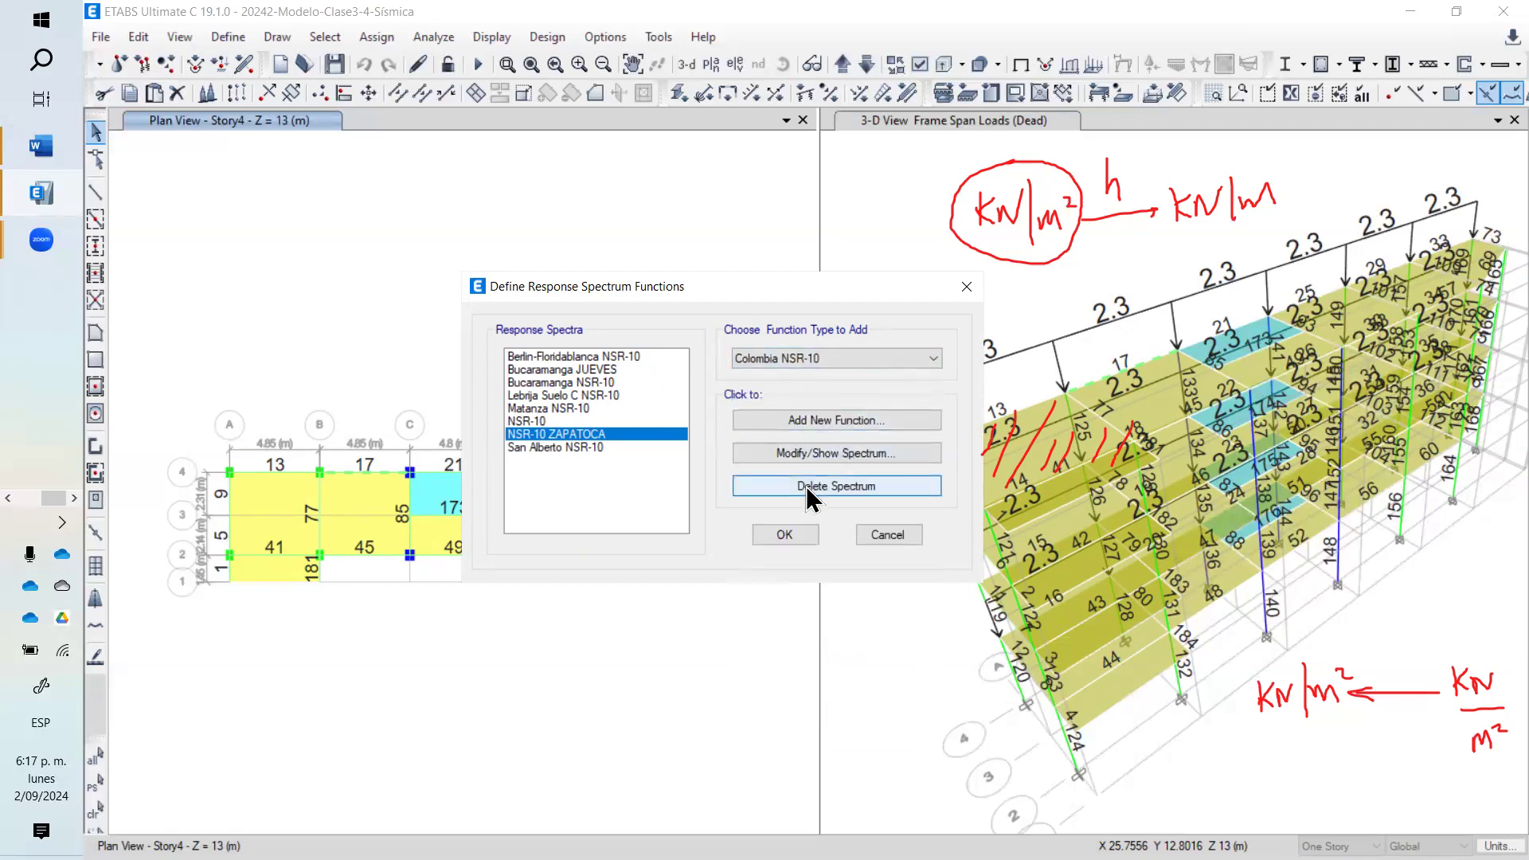
left_click(850, 424)
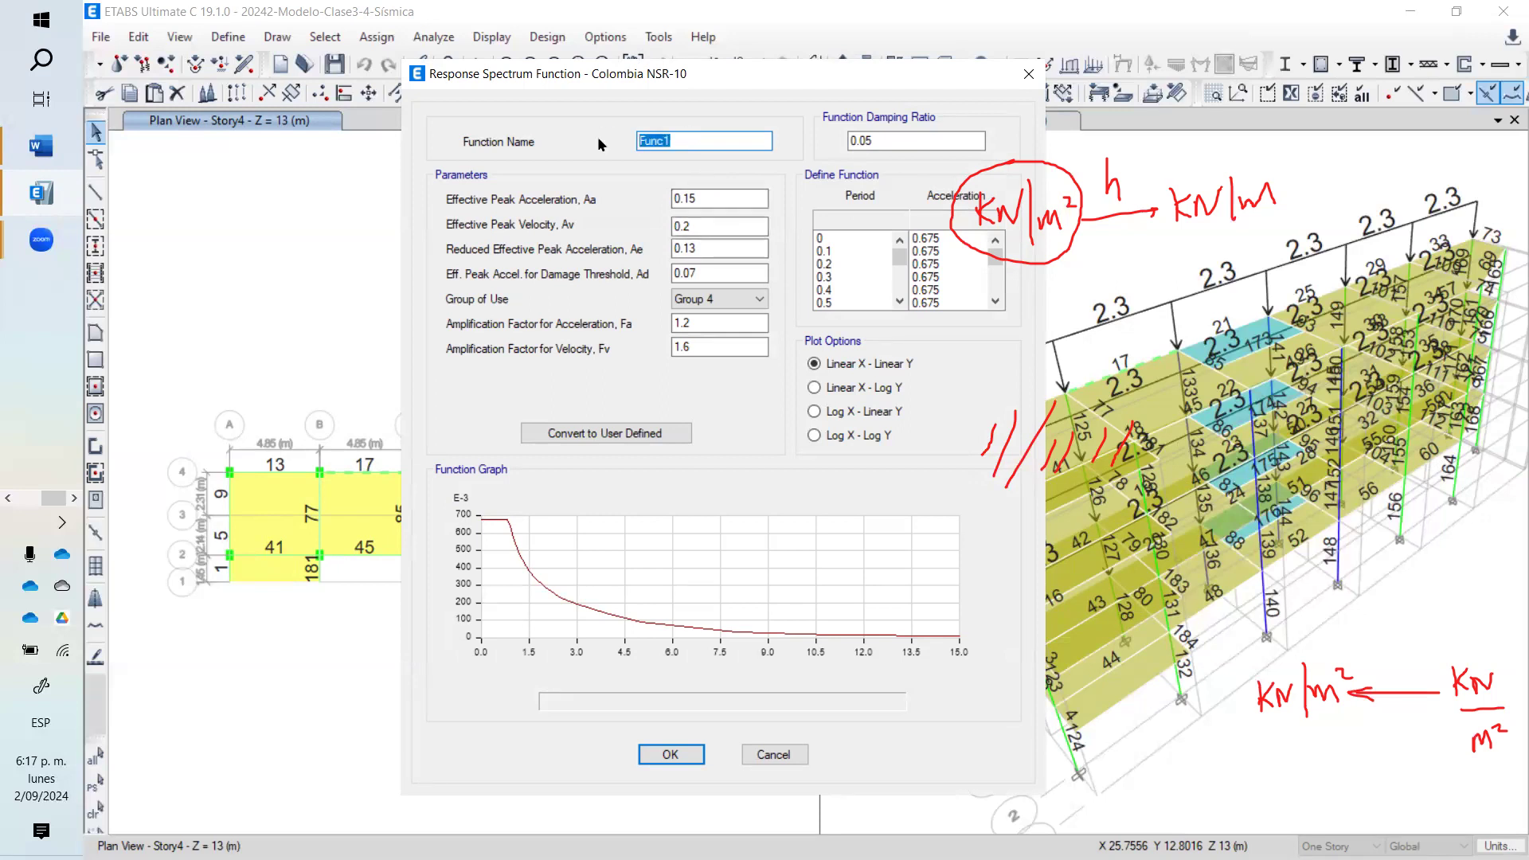
type("bu")
key("BackSpace")
key("BackSpace")
type("Bucaramanga LUNES")
- Set the effective peak acceleration Aa and the effective peak velocity Av of the spectrum to 0.25
left_click(711, 198)
key("BackSpace")
key("BackSpace")
type("25")
left_click(704, 223)
type("5")
- Set the amplification factors Fa to 1.15 and Fv to 1.55, and choose Group 1 as the group of use
double_click(716, 324)
type("1.15")
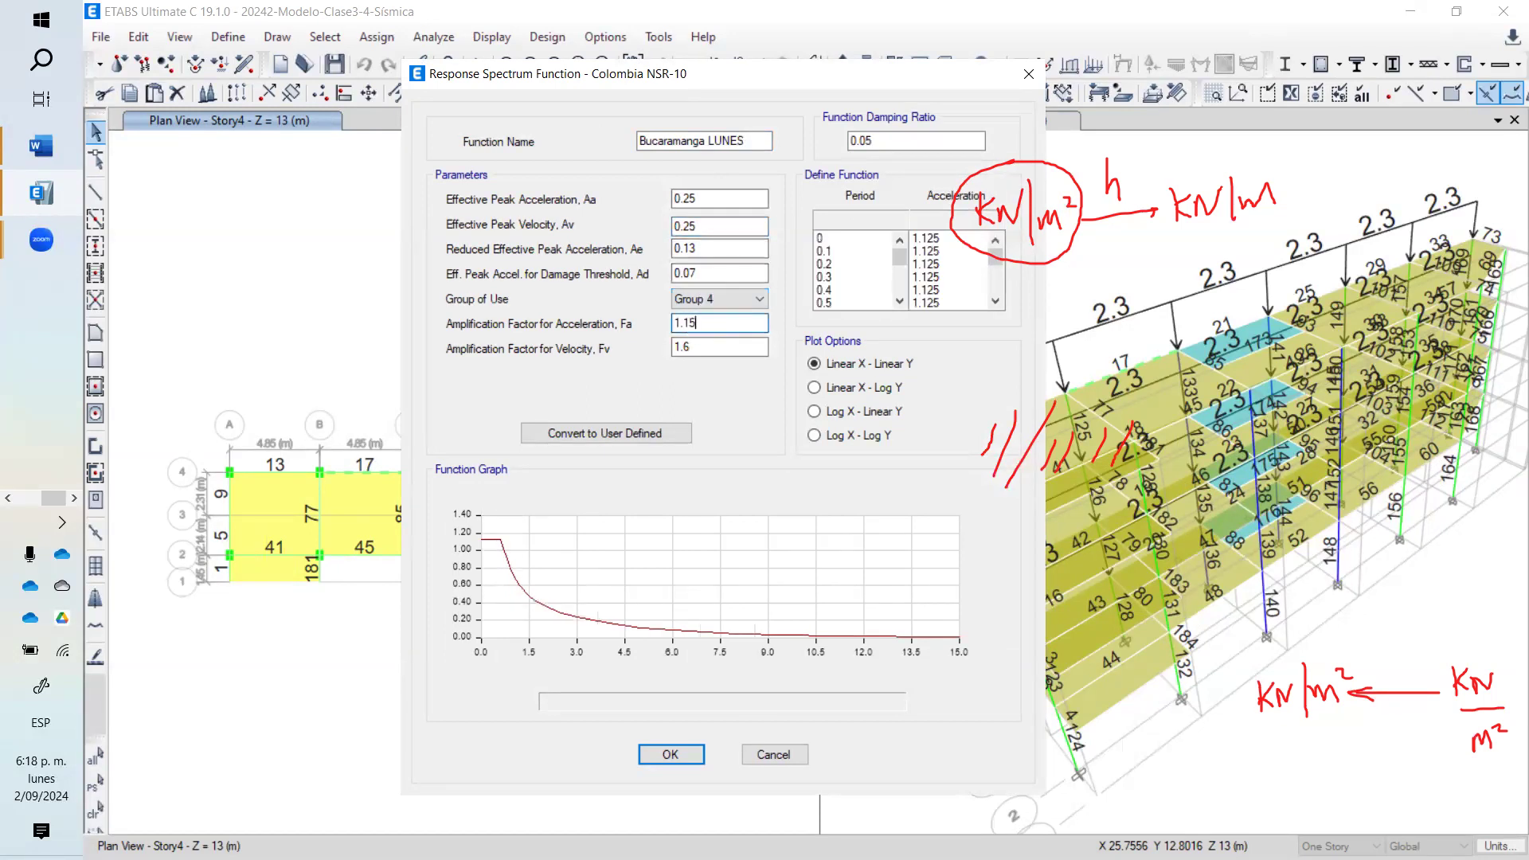
left_click(725, 347)
key("BackSpace")
type("55")
left_click(715, 292)
left_click(713, 317)
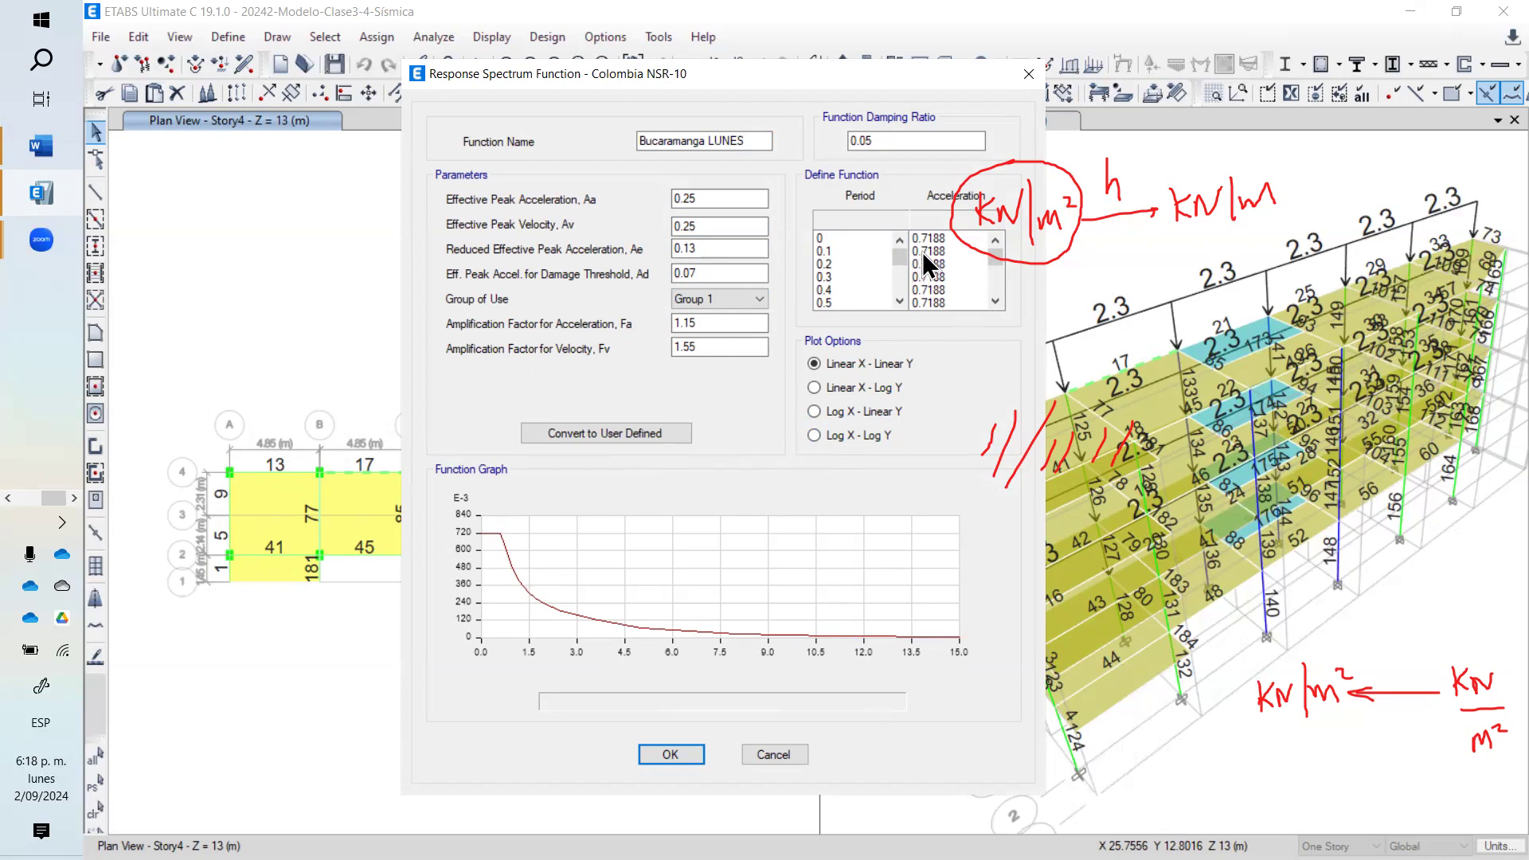
- Examine the spectrum's accelerations for the periods from 0 to 0.8 in the function table
left_click(959, 255)
left_click(961, 266)
left_click(960, 295)
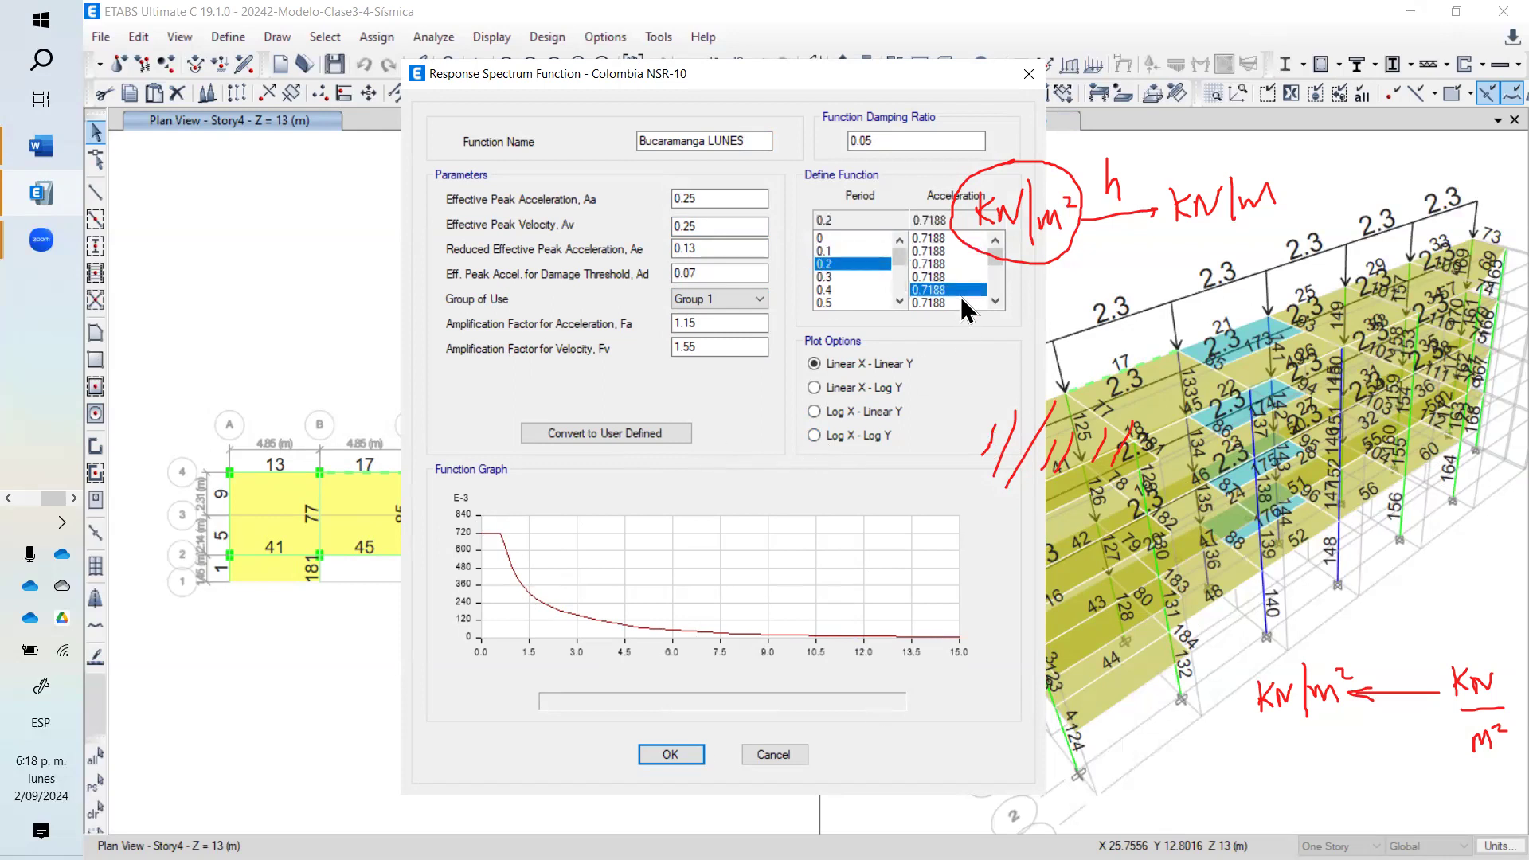
left_click(997, 304)
left_click(997, 304)
left_click(998, 304)
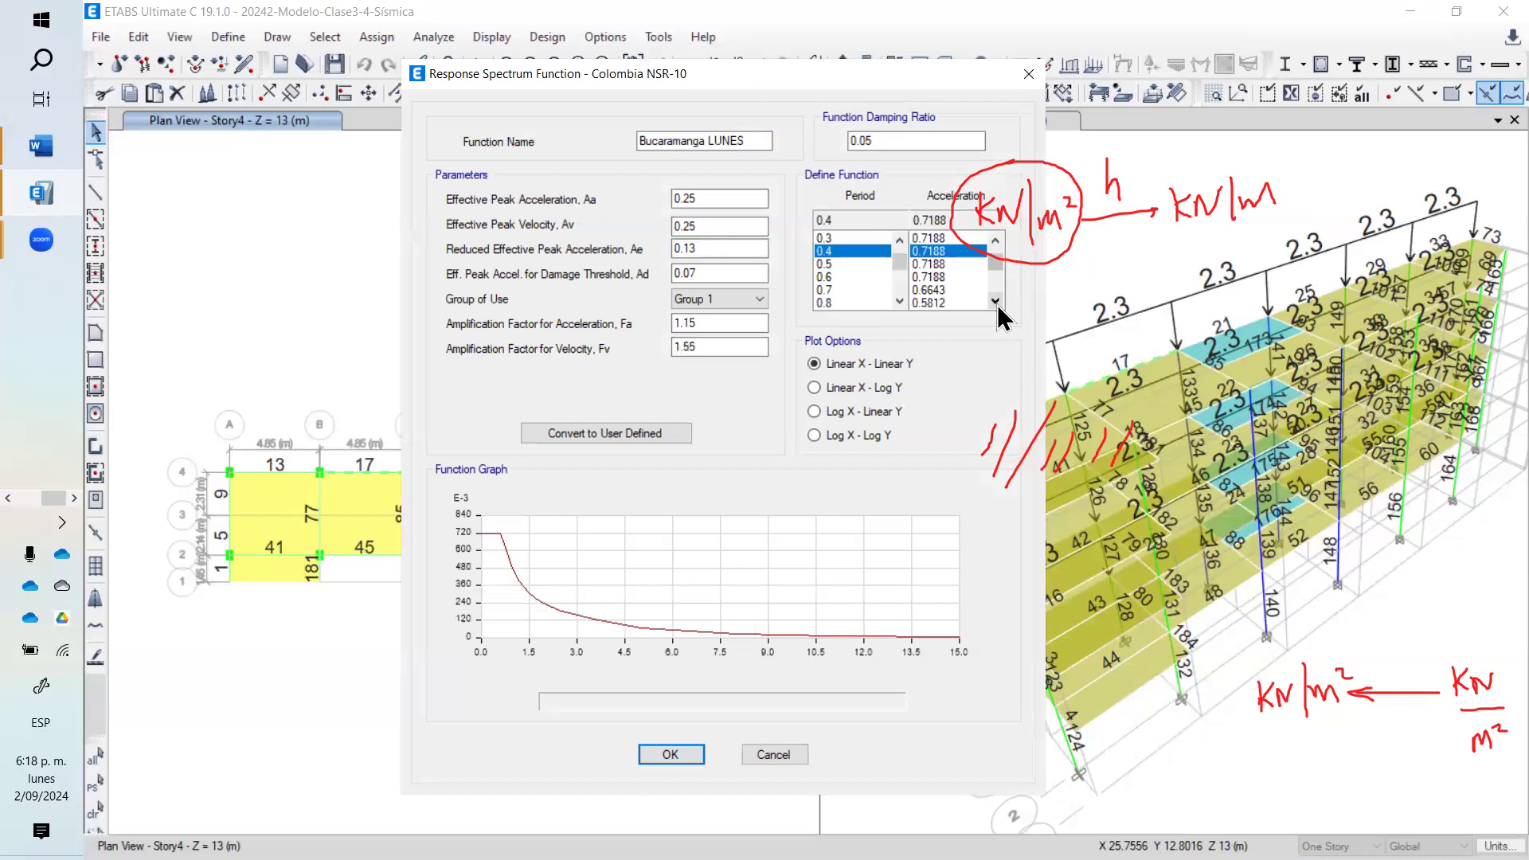
left_click(839, 278)
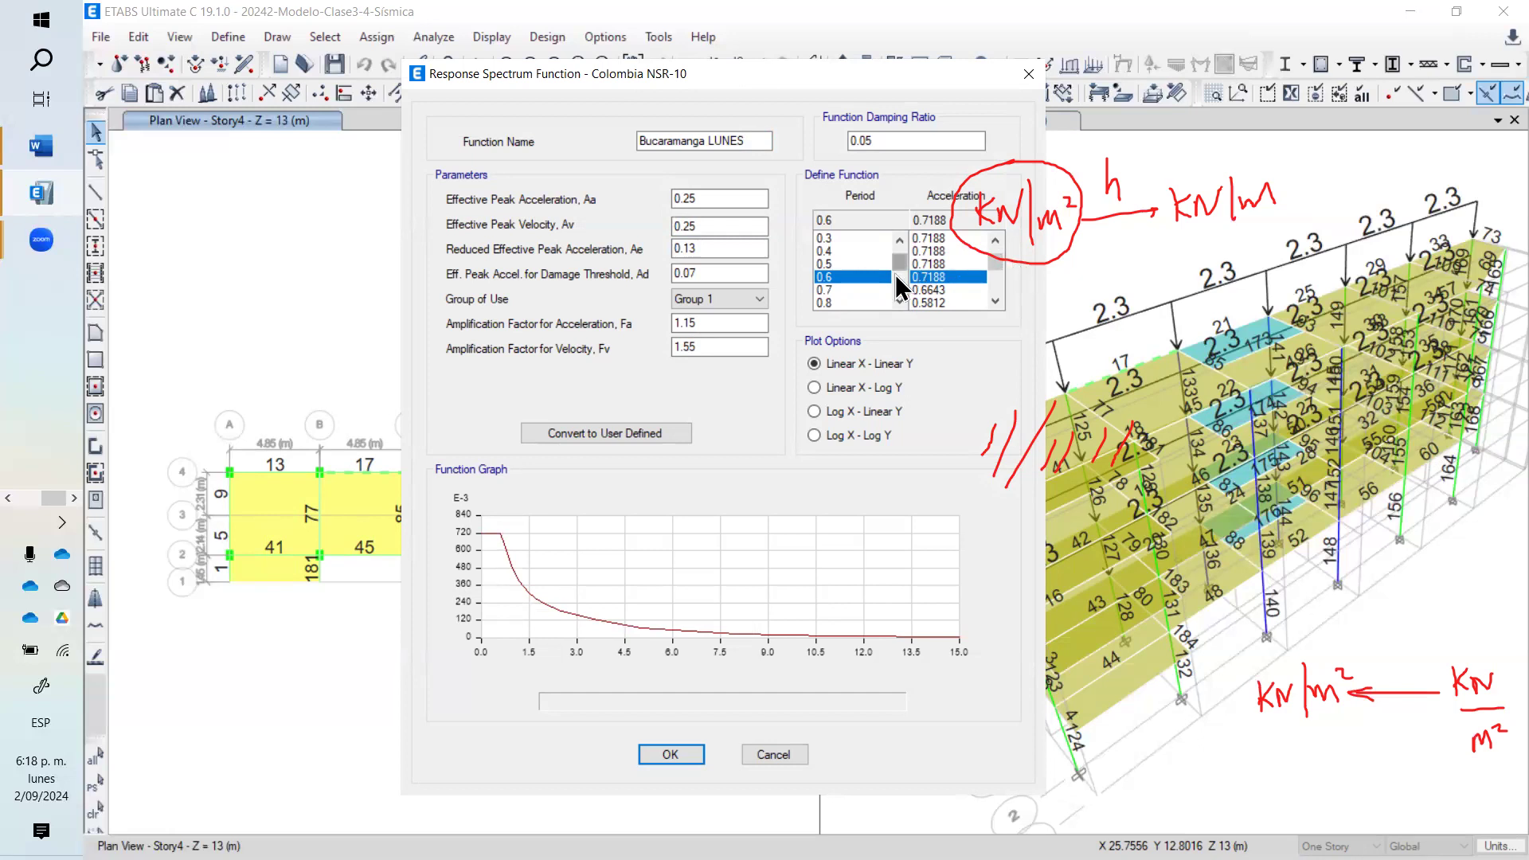
left_click(942, 265)
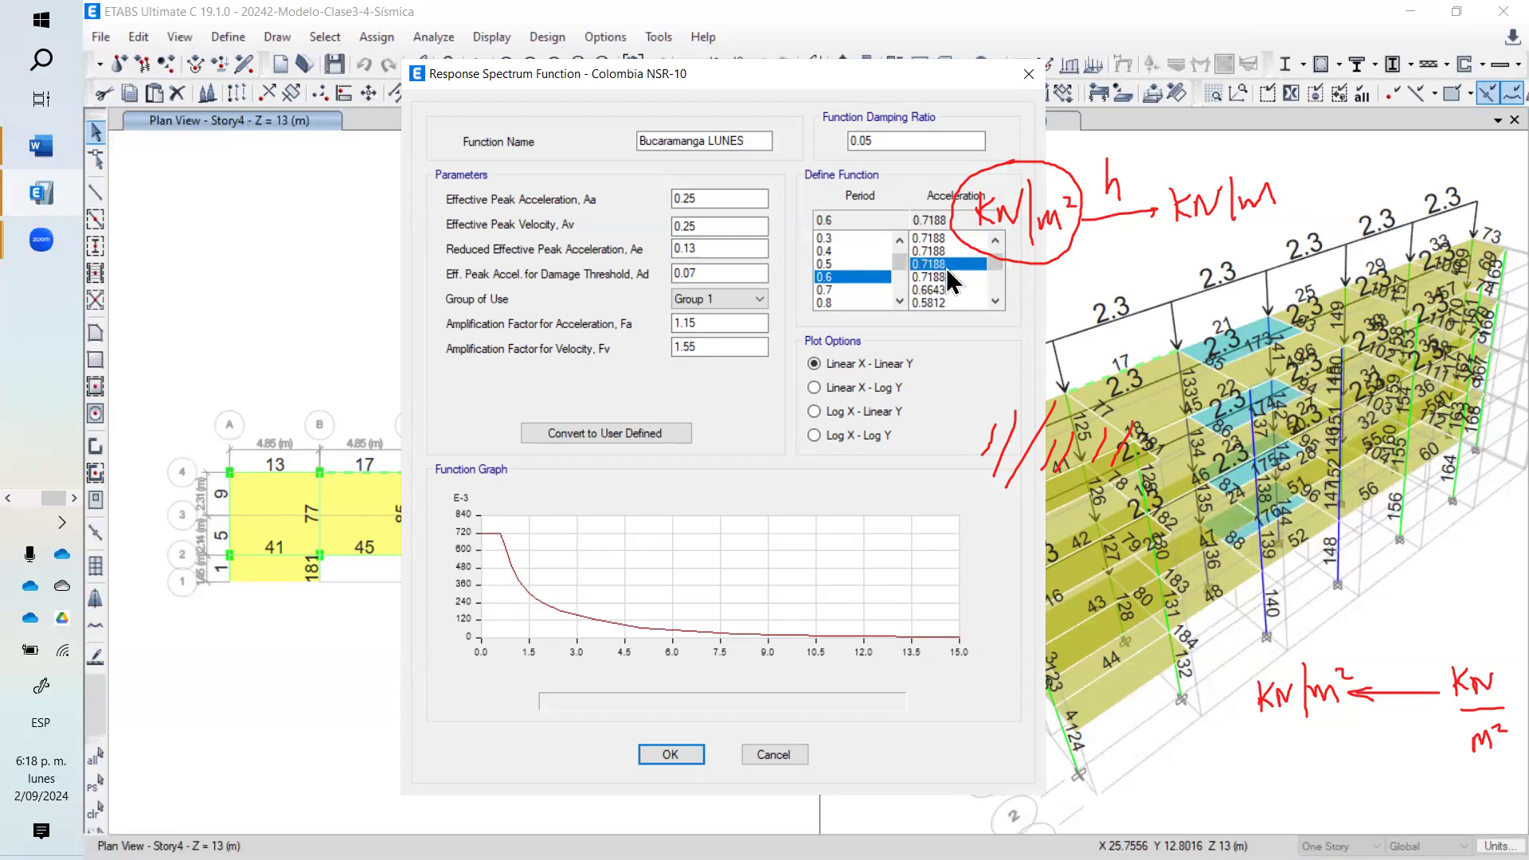
left_click_drag(940, 276, 942, 231)
scroll(942, 231, "up", 1)
left_click(939, 241)
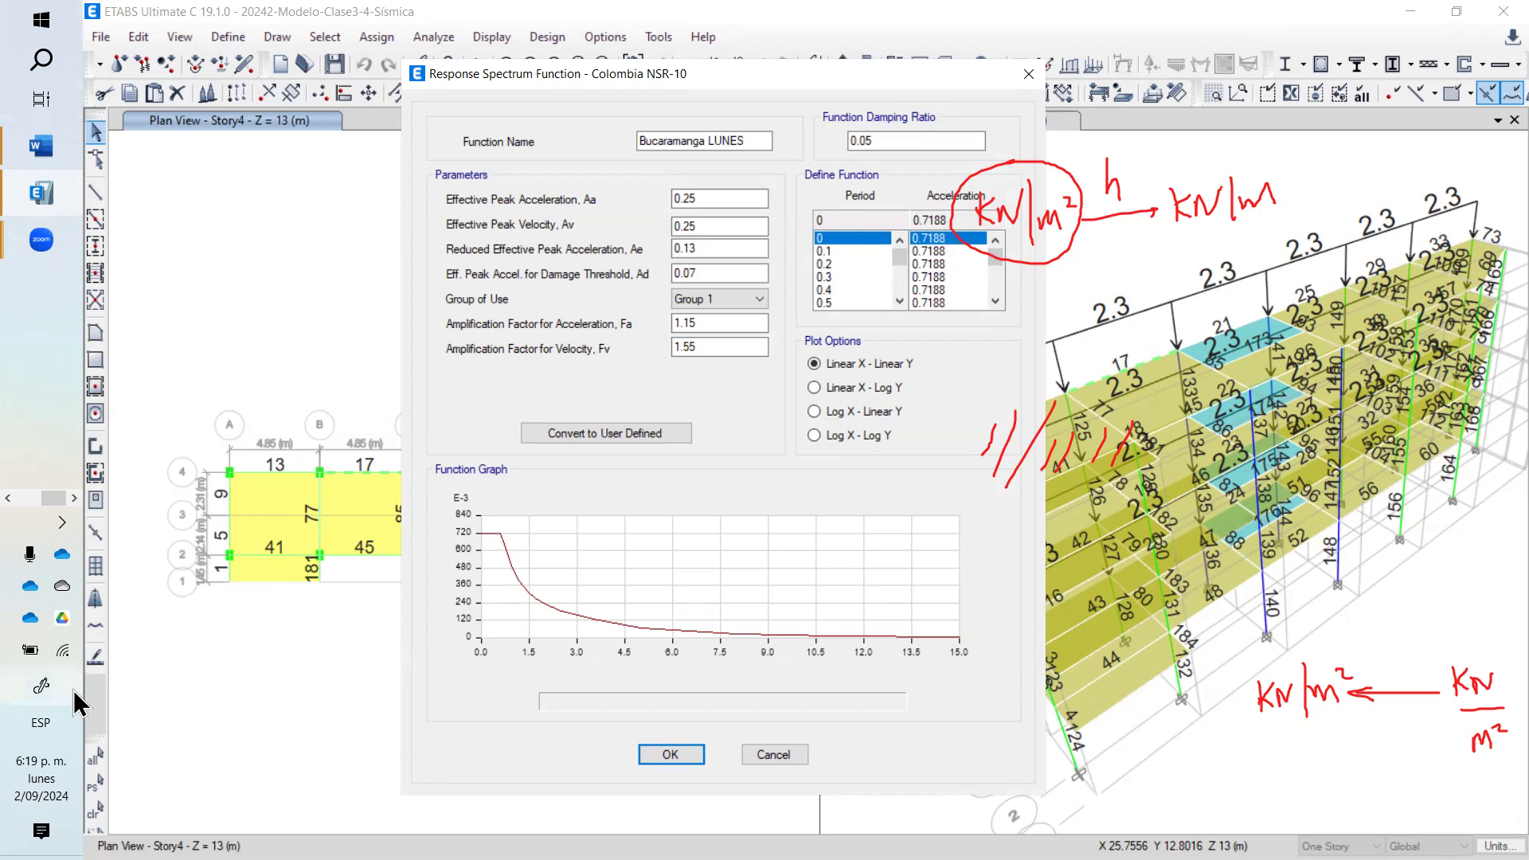
- Save the Bucaramanga LUNES function, reopen it to check the acceleration at period 0.6, and accept the spectrum definitions
left_click(674, 757)
left_click(593, 383)
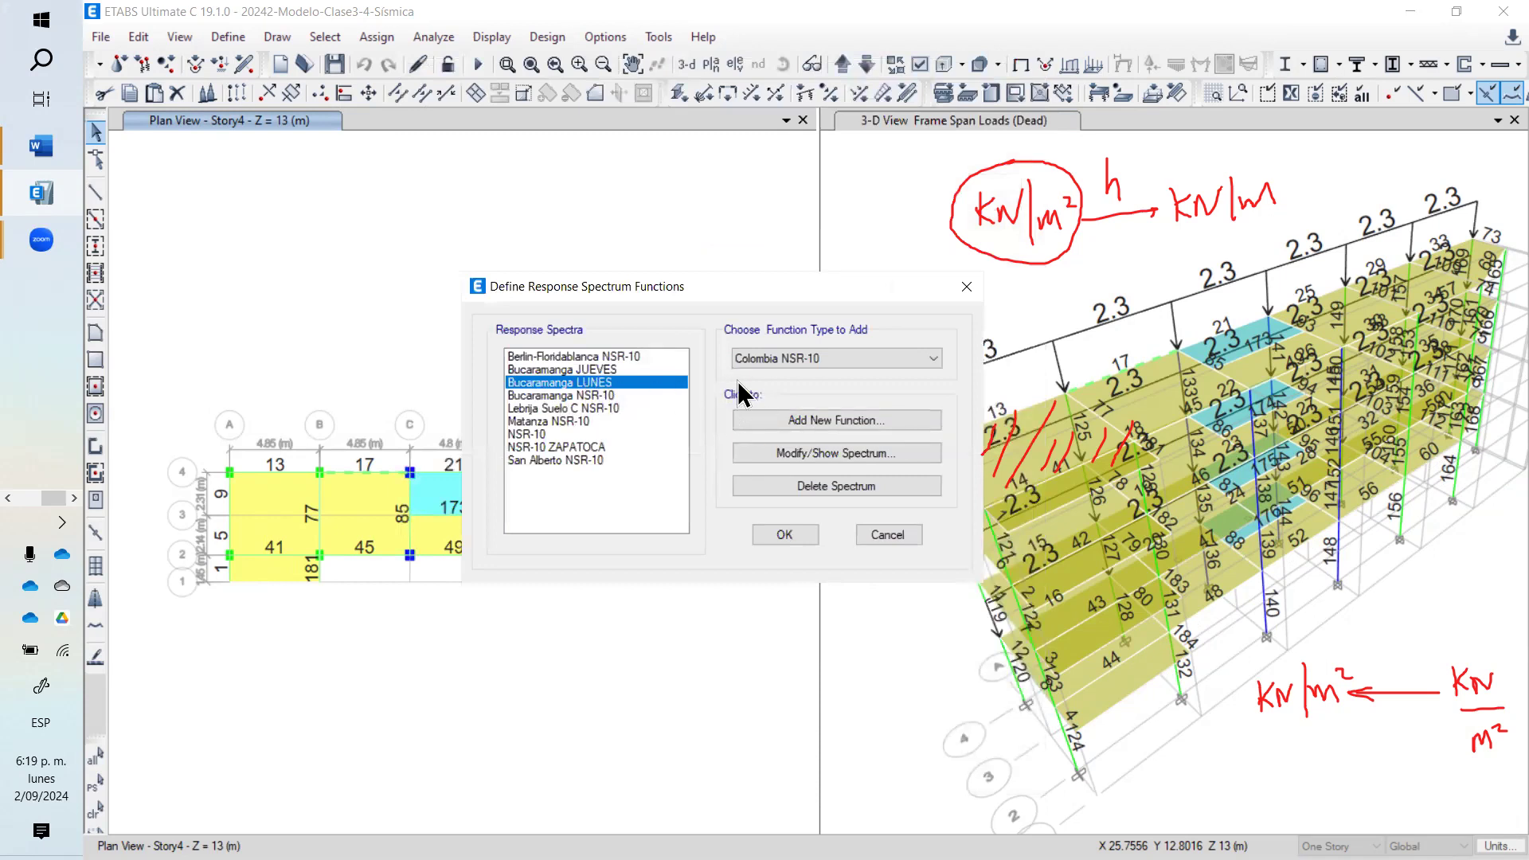
left_click(805, 455)
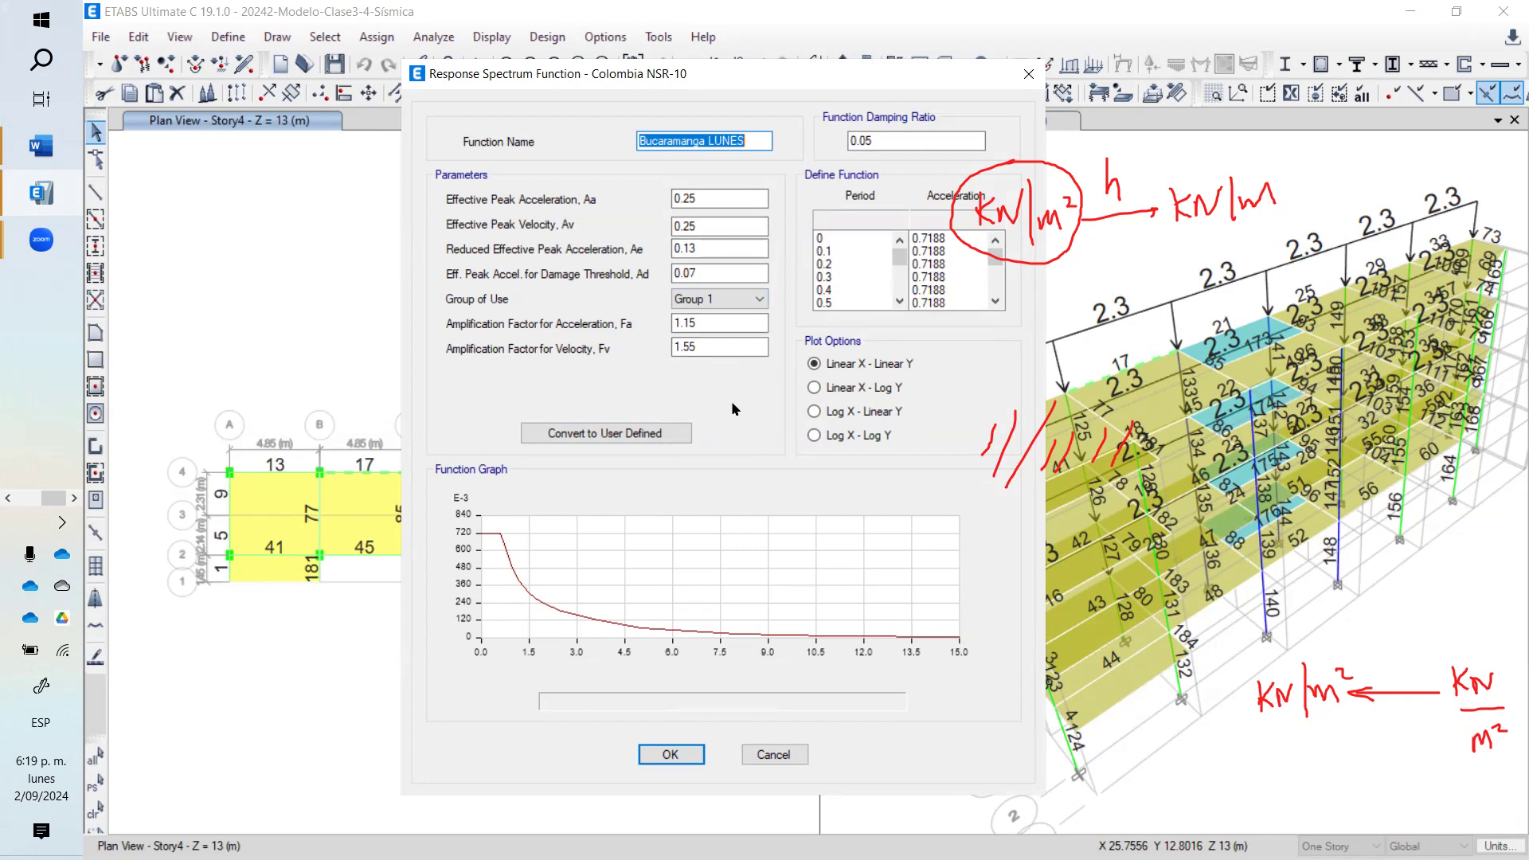
left_click(996, 301)
left_click(996, 301)
left_click(995, 301)
left_click(856, 278)
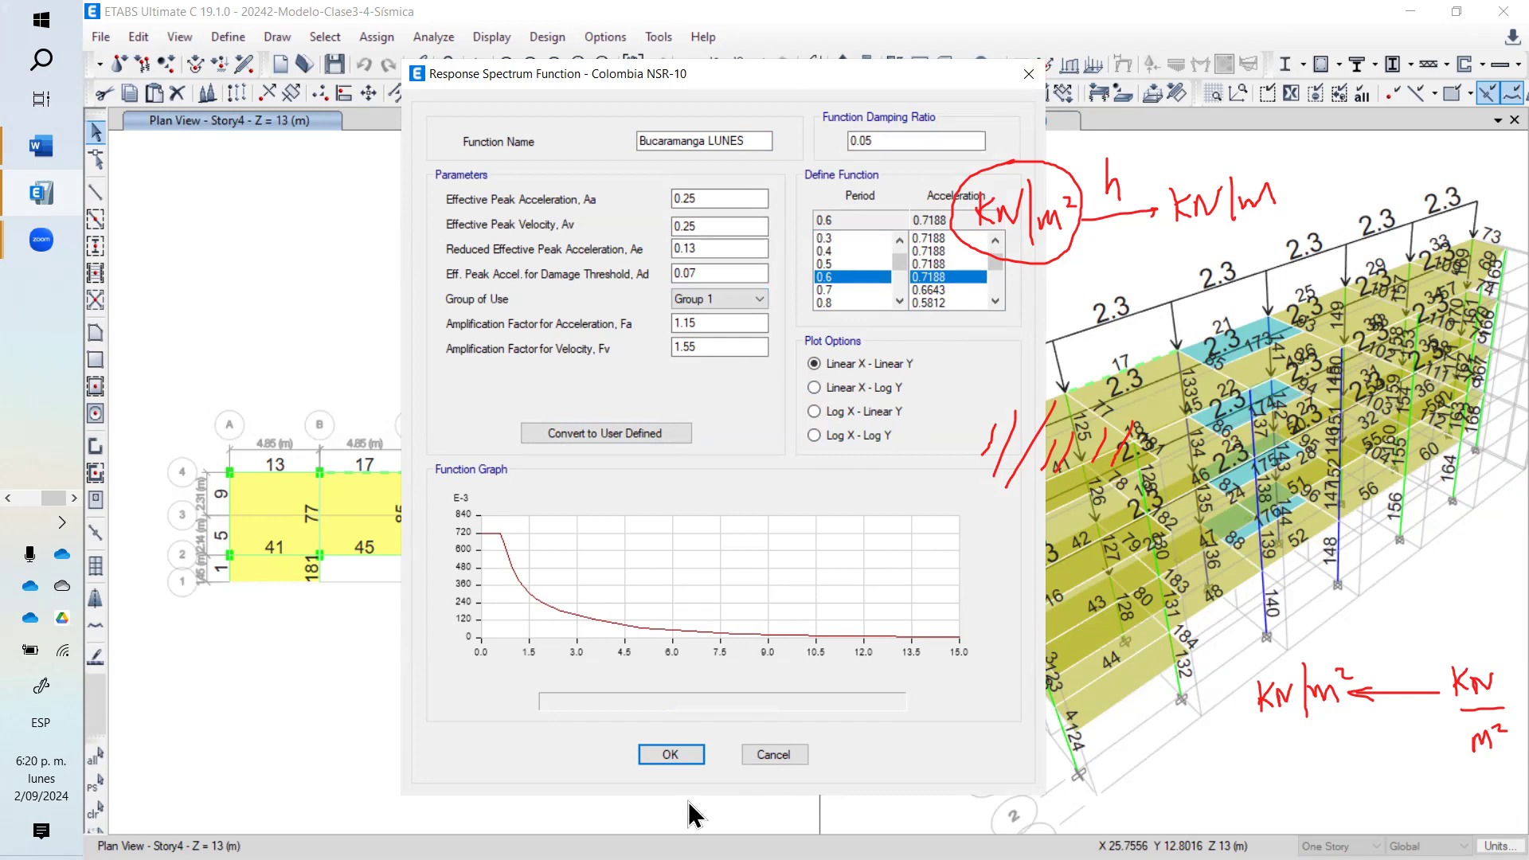
left_click(670, 754)
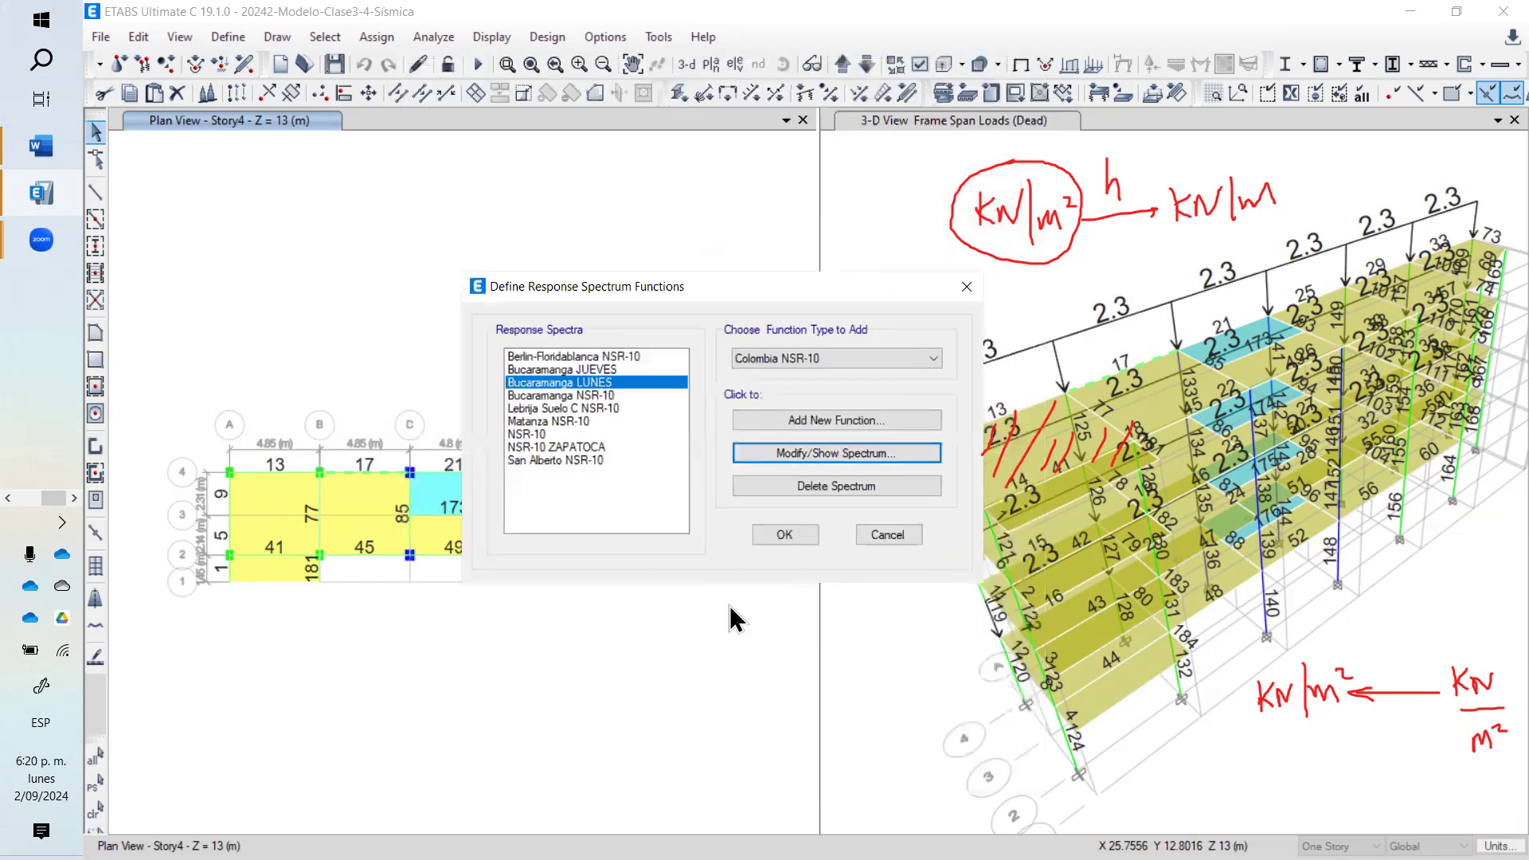
left_click(776, 535)
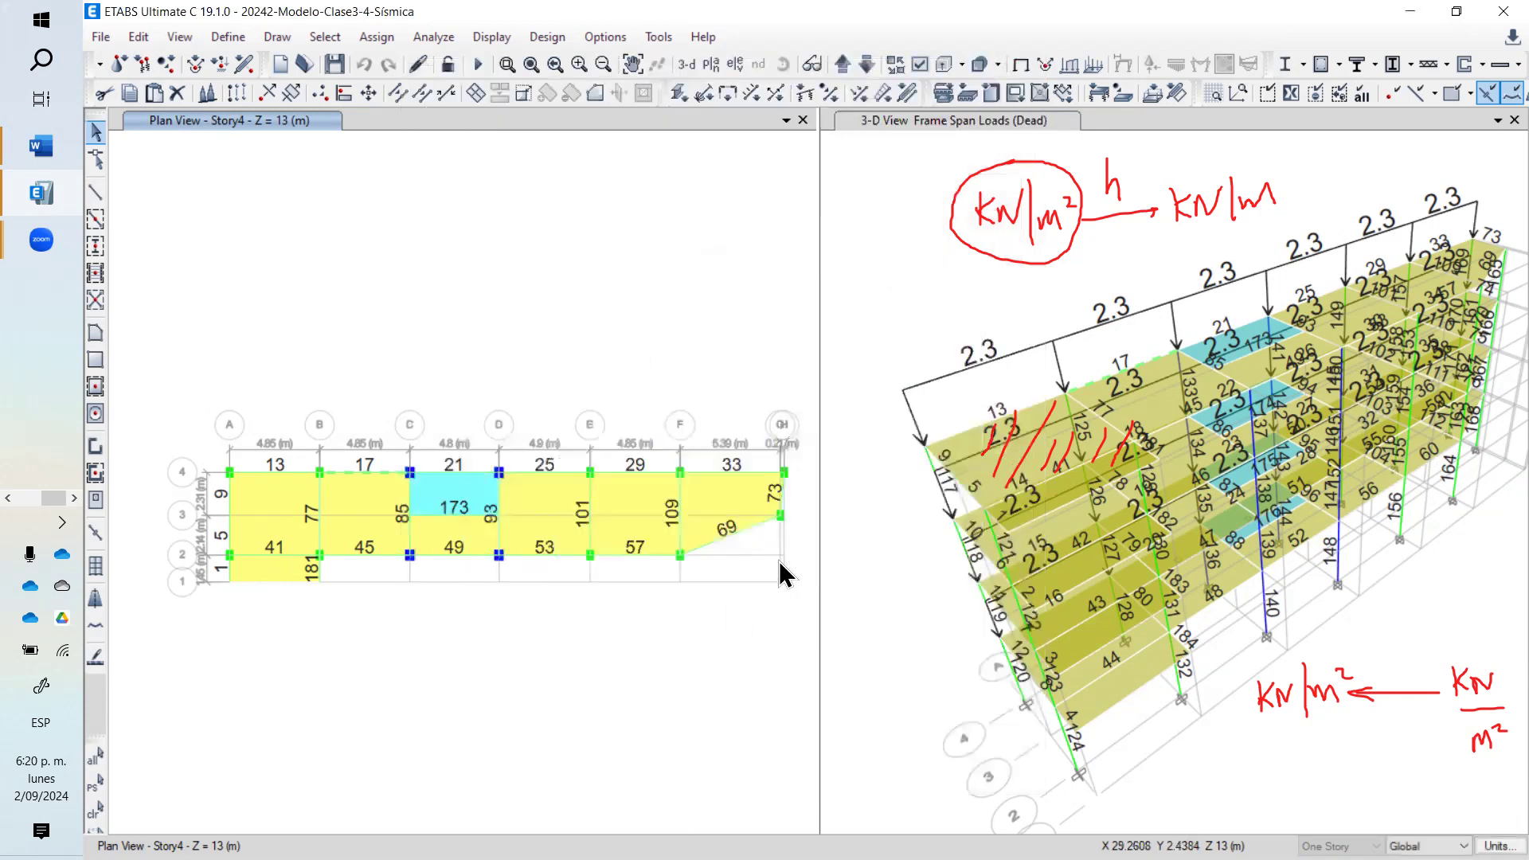
- Open the load pattern definitions and erase all red handwritten annotations from the screen
left_click(223, 37)
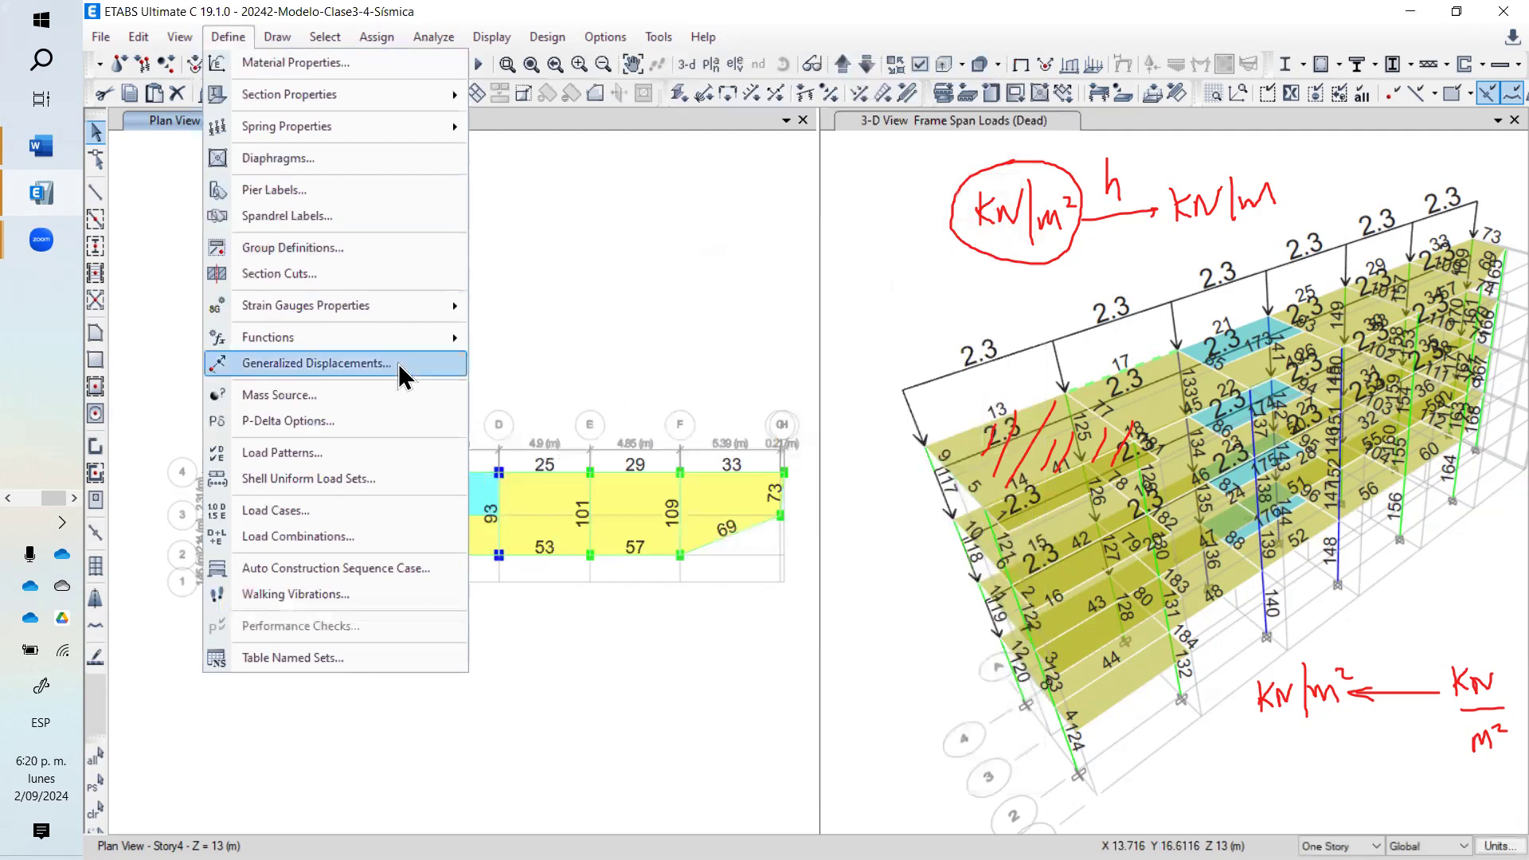
left_click(312, 455)
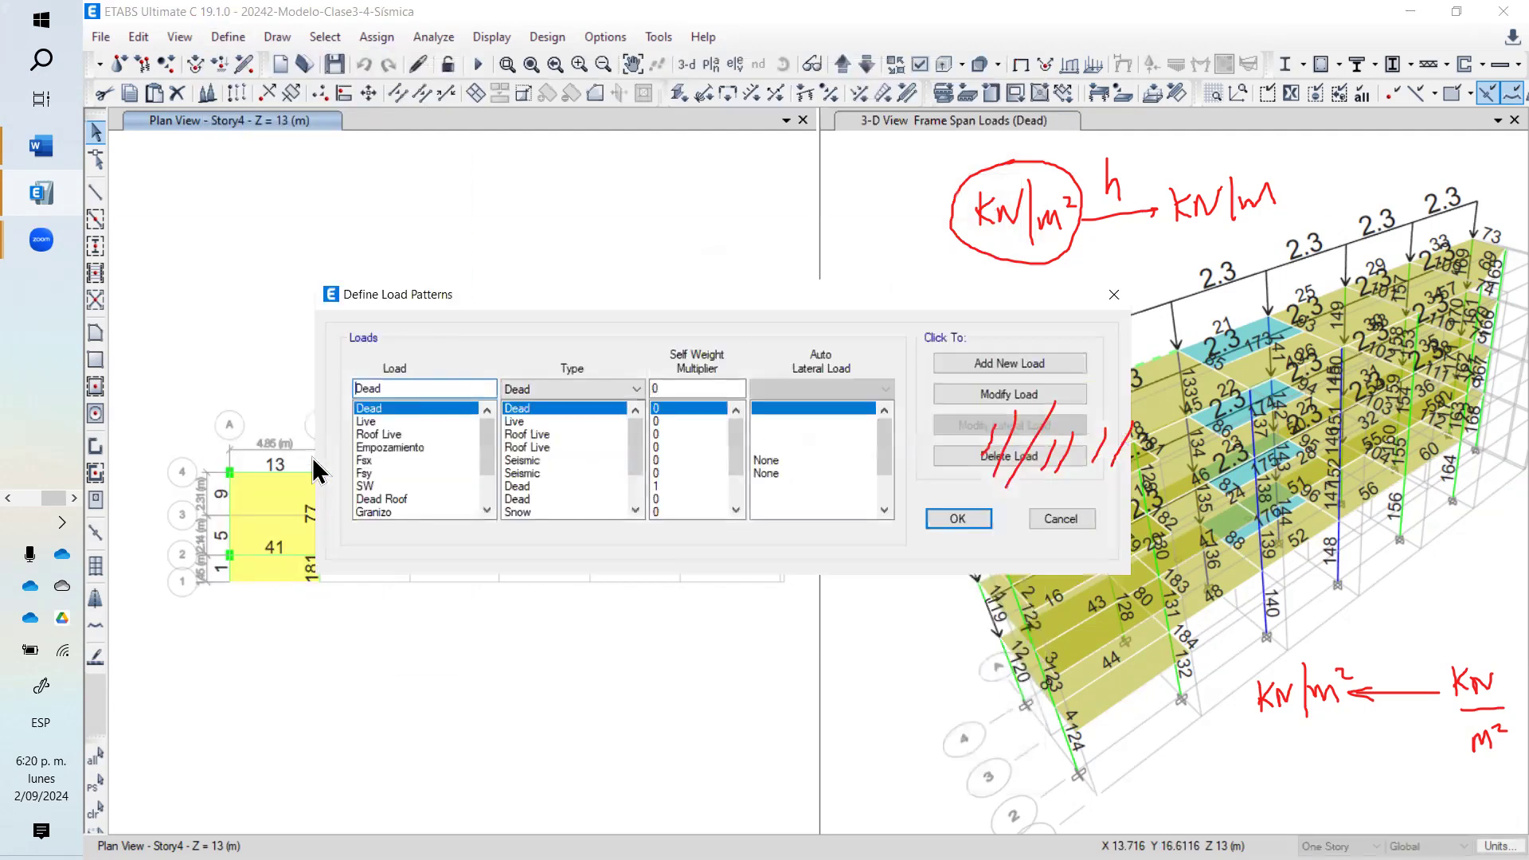
left_click(193, 268)
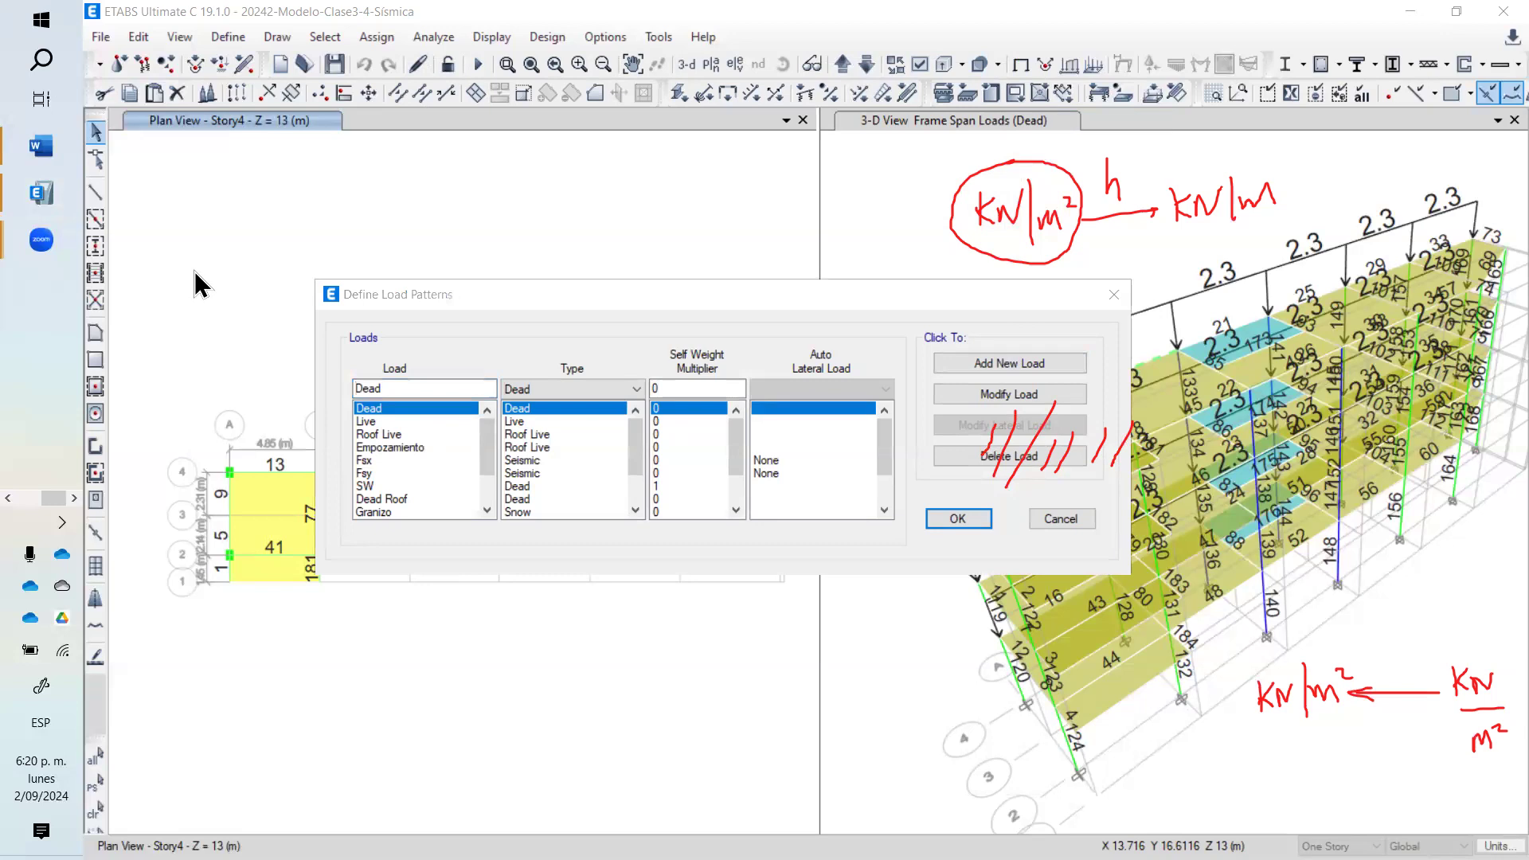
left_click(750, 493)
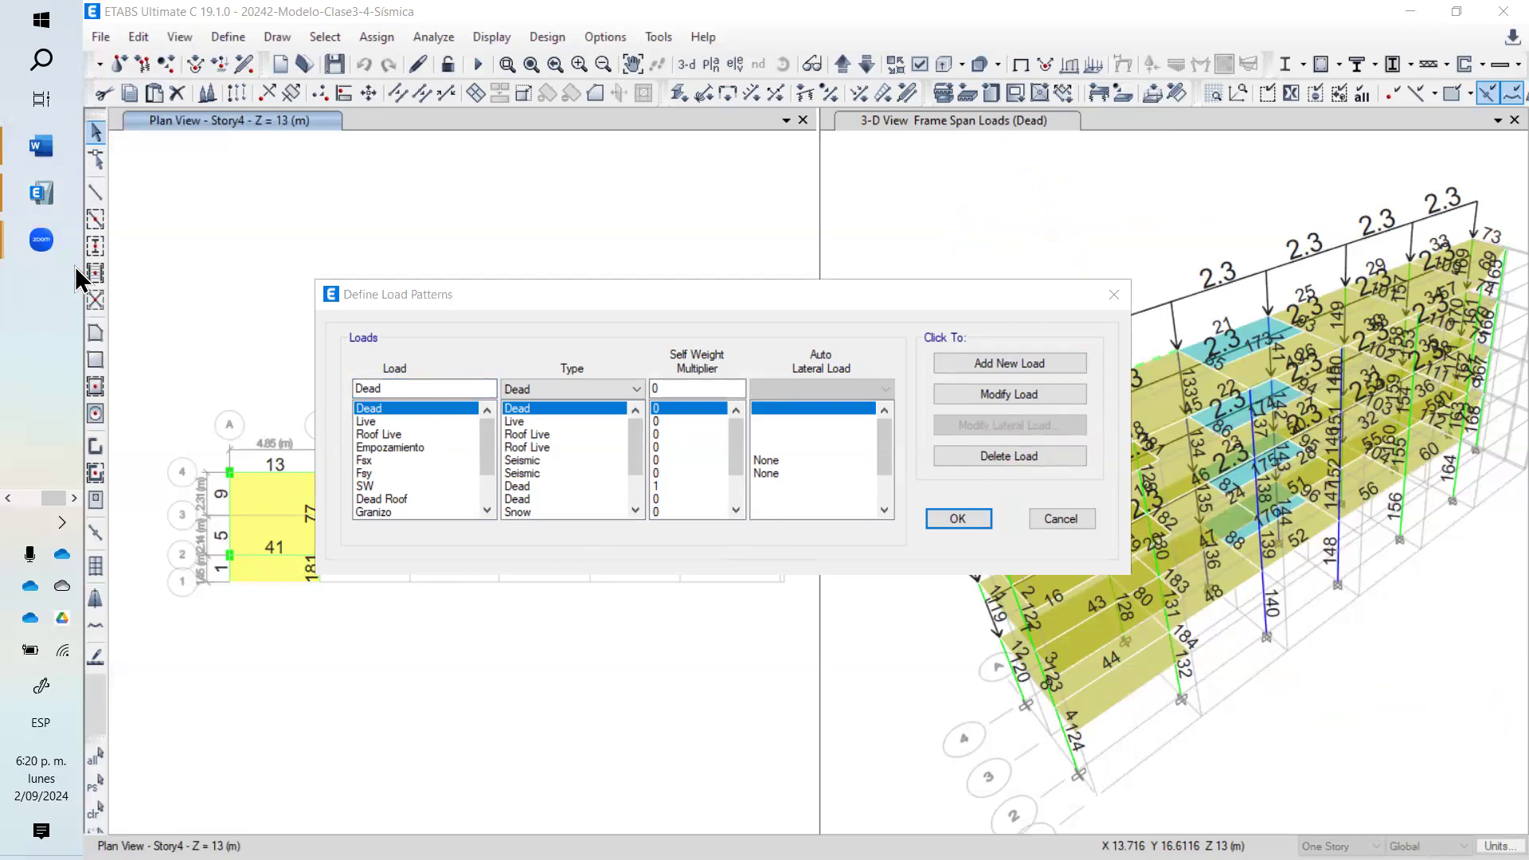
- Mark the Dead load pattern and its self weight multiplier in red in the load pattern list
left_click_drag(340, 409, 395, 397)
mouse_move(649, 396)
left_mouse_down()
mouse_move(677, 399)
mouse_move(679, 415)
left_mouse_up()
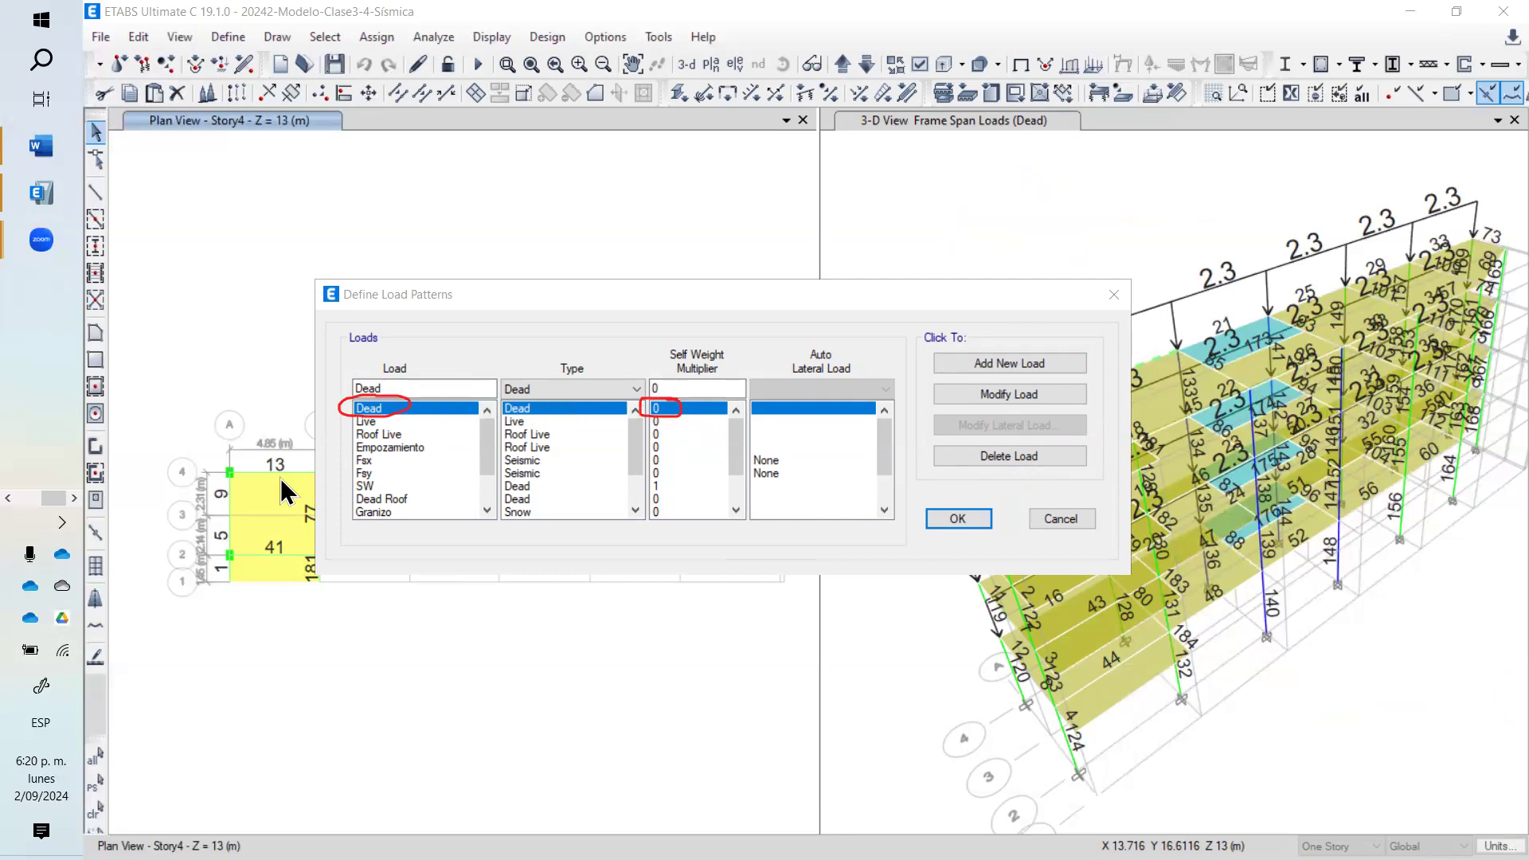
- Mark the SW pattern and its multiplier in red, with a 1 beside Dead's multiplier and SW crossed out, and close the load patterns
left_click_drag(379, 478, 377, 497)
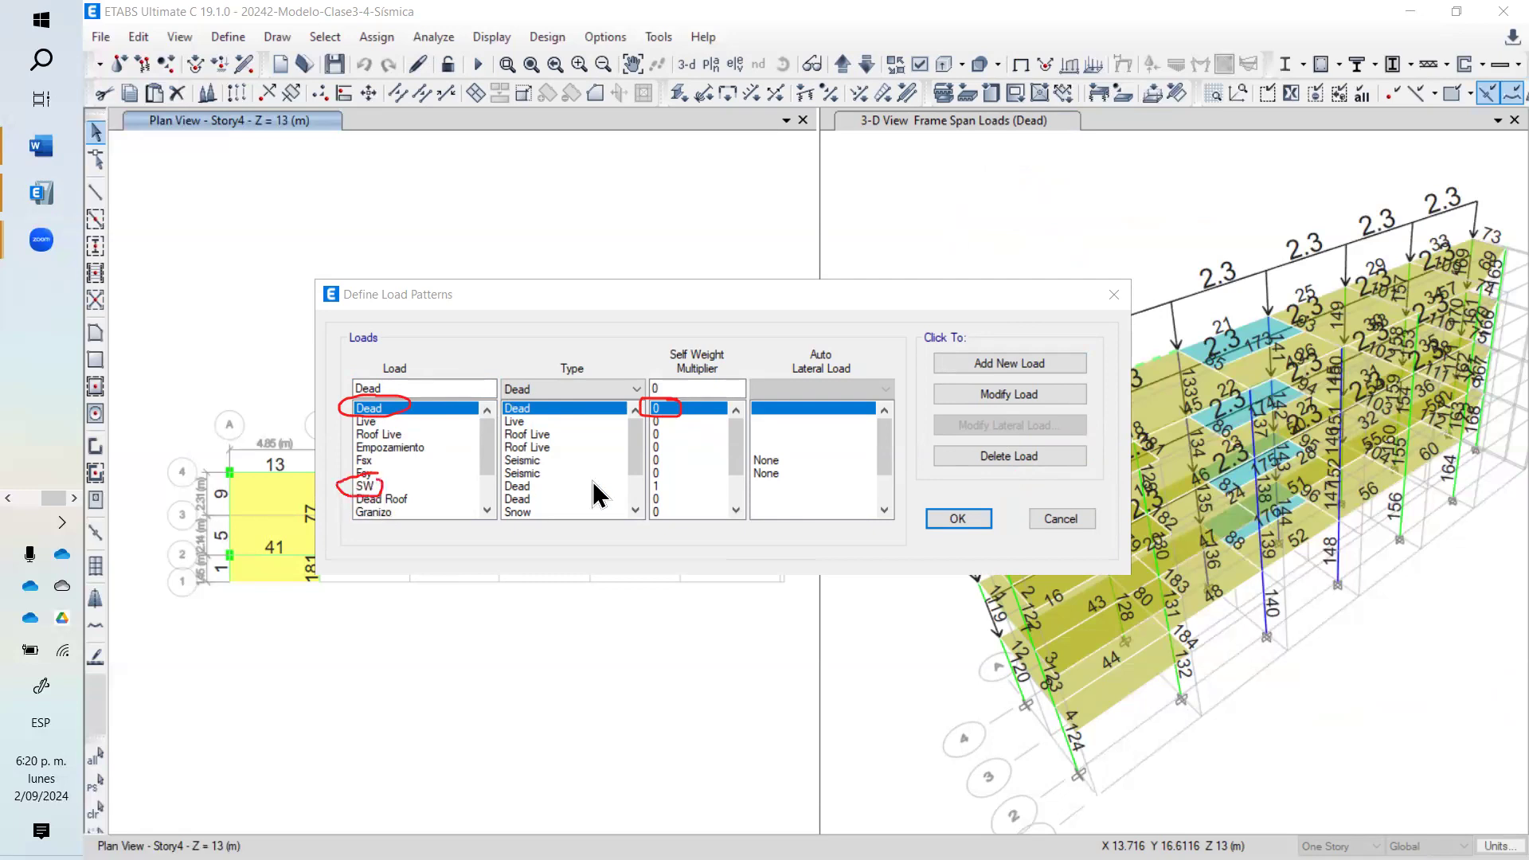
mouse_move(669, 485)
left_mouse_down()
mouse_move(647, 491)
mouse_move(692, 503)
mouse_move(681, 484)
left_mouse_up()
left_click_drag(688, 398, 684, 425)
left_click_drag(388, 469, 325, 524)
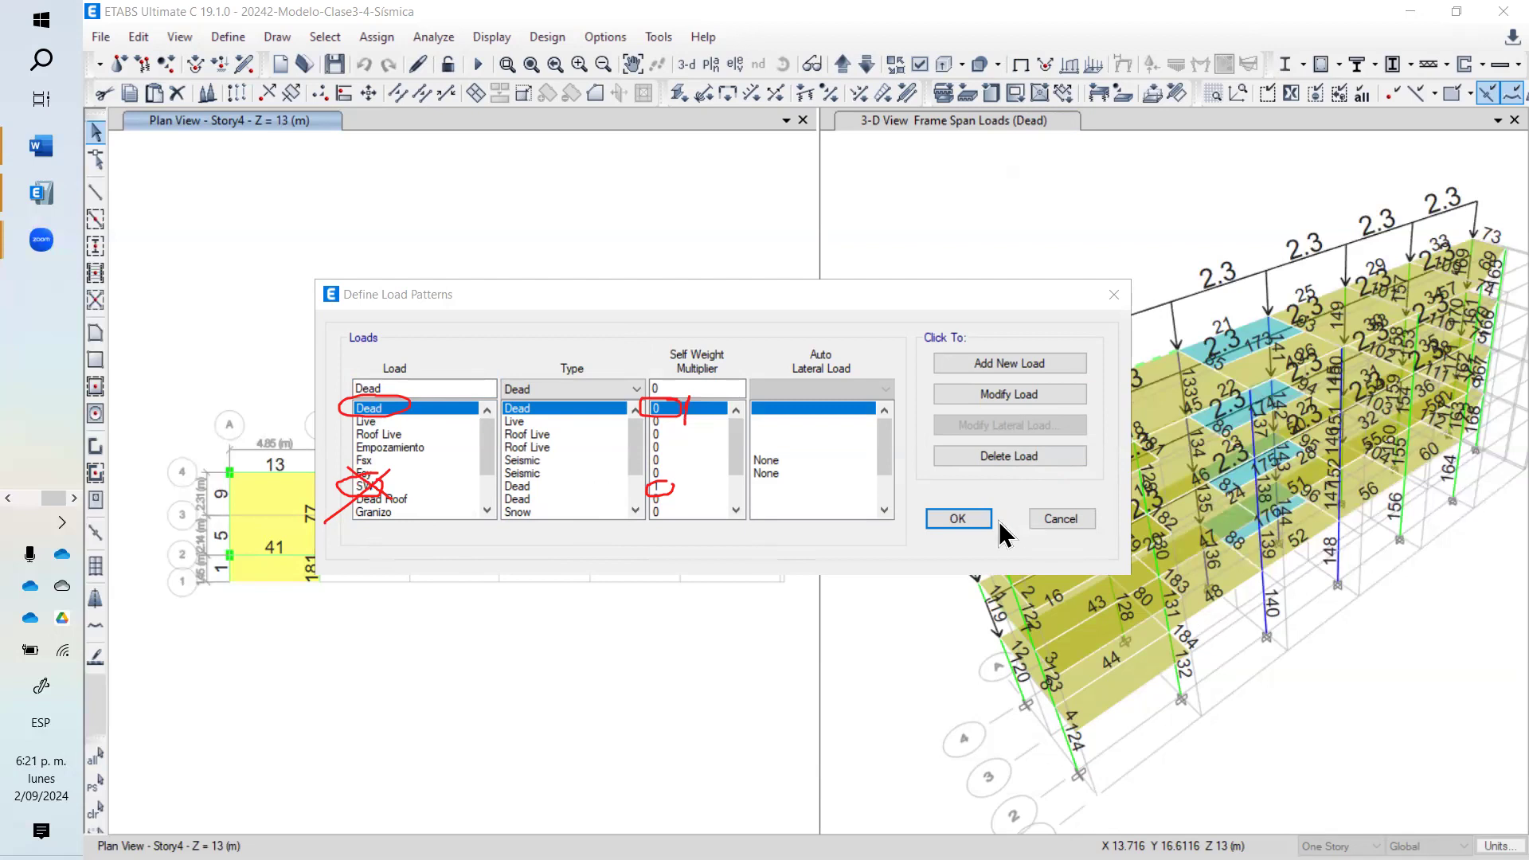
left_click_drag(941, 519, 961, 512)
left_click(956, 521)
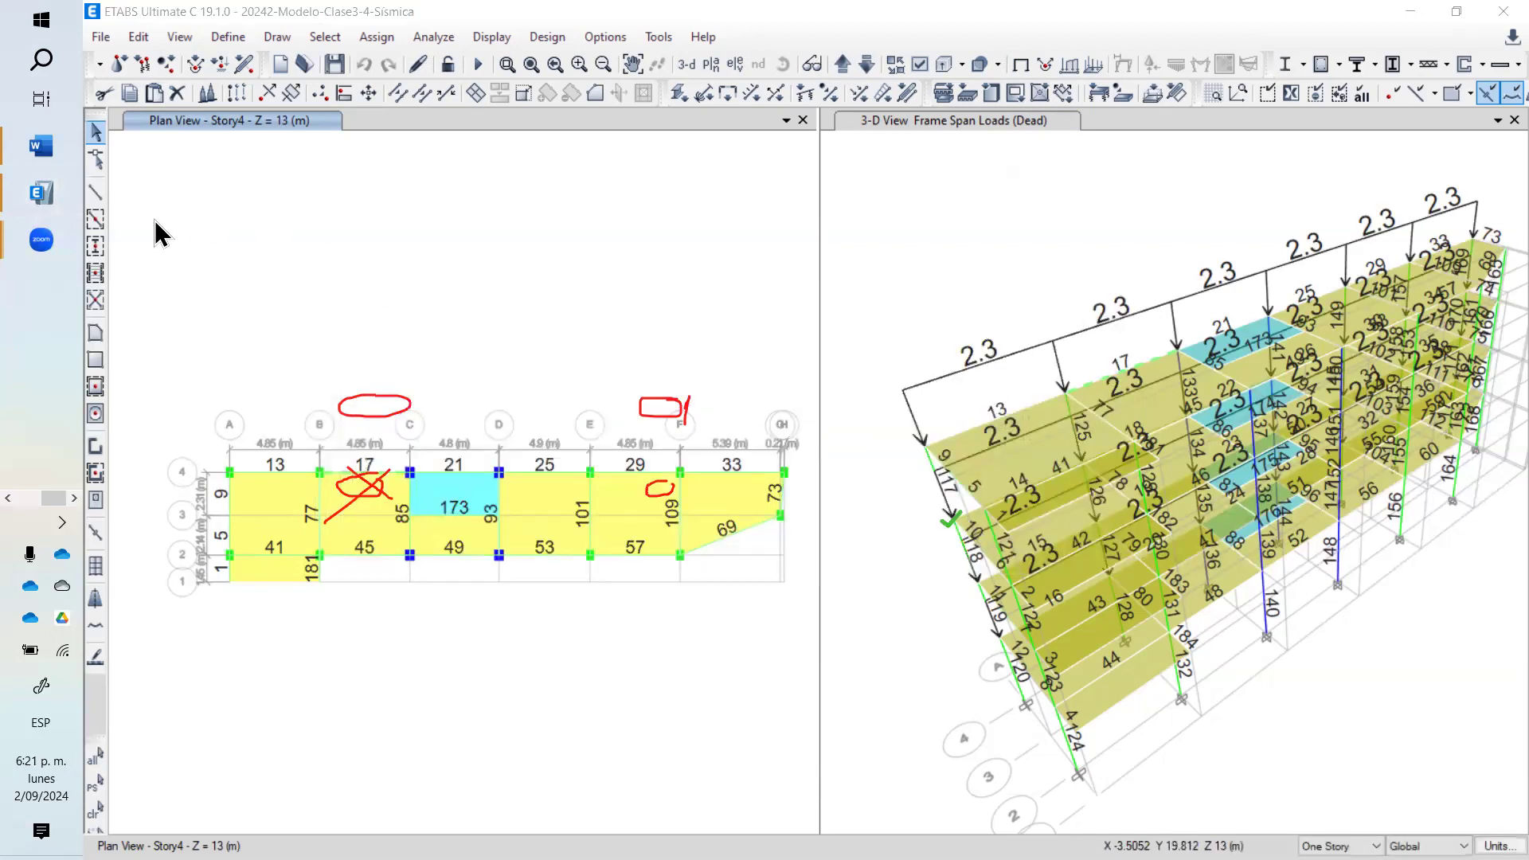
- Open the load case definitions and review the Modal, Dead, Live, Roof Live and Empozamiento cases and the rest of the list
left_click(247, 35)
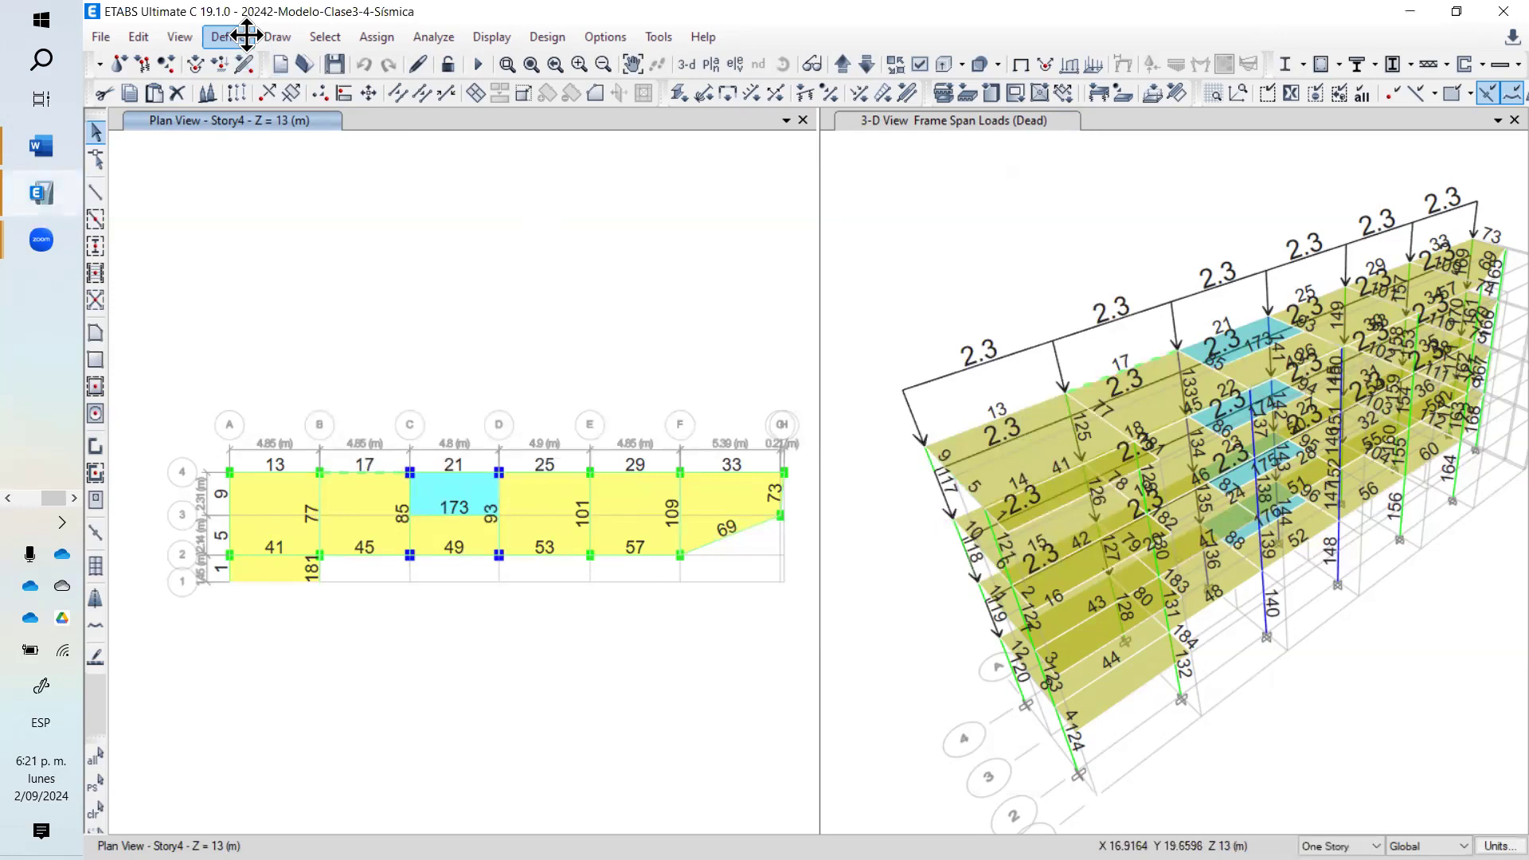
left_click(230, 36)
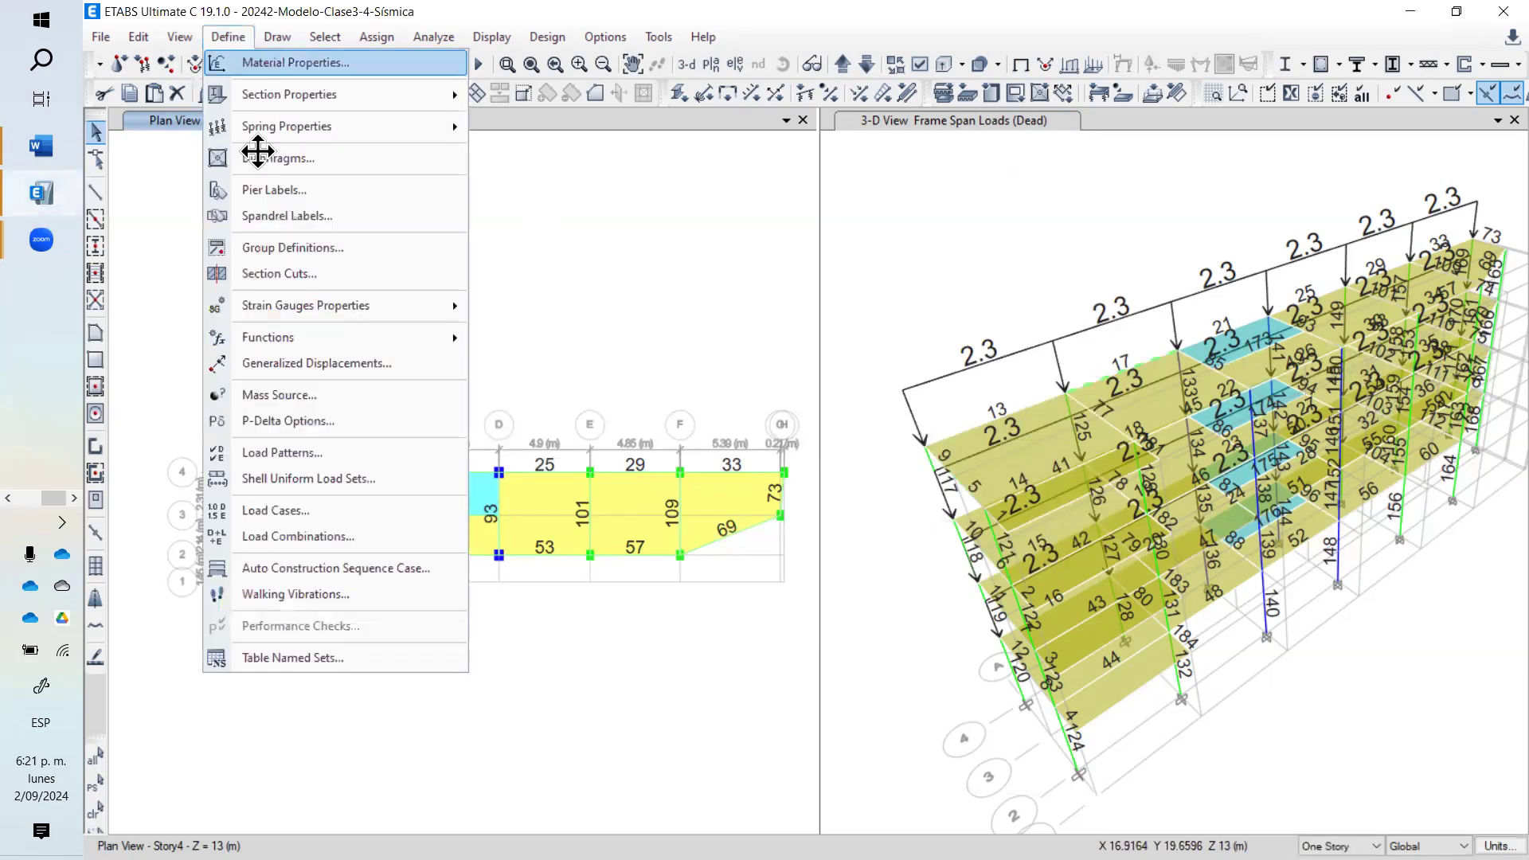
left_click(407, 518)
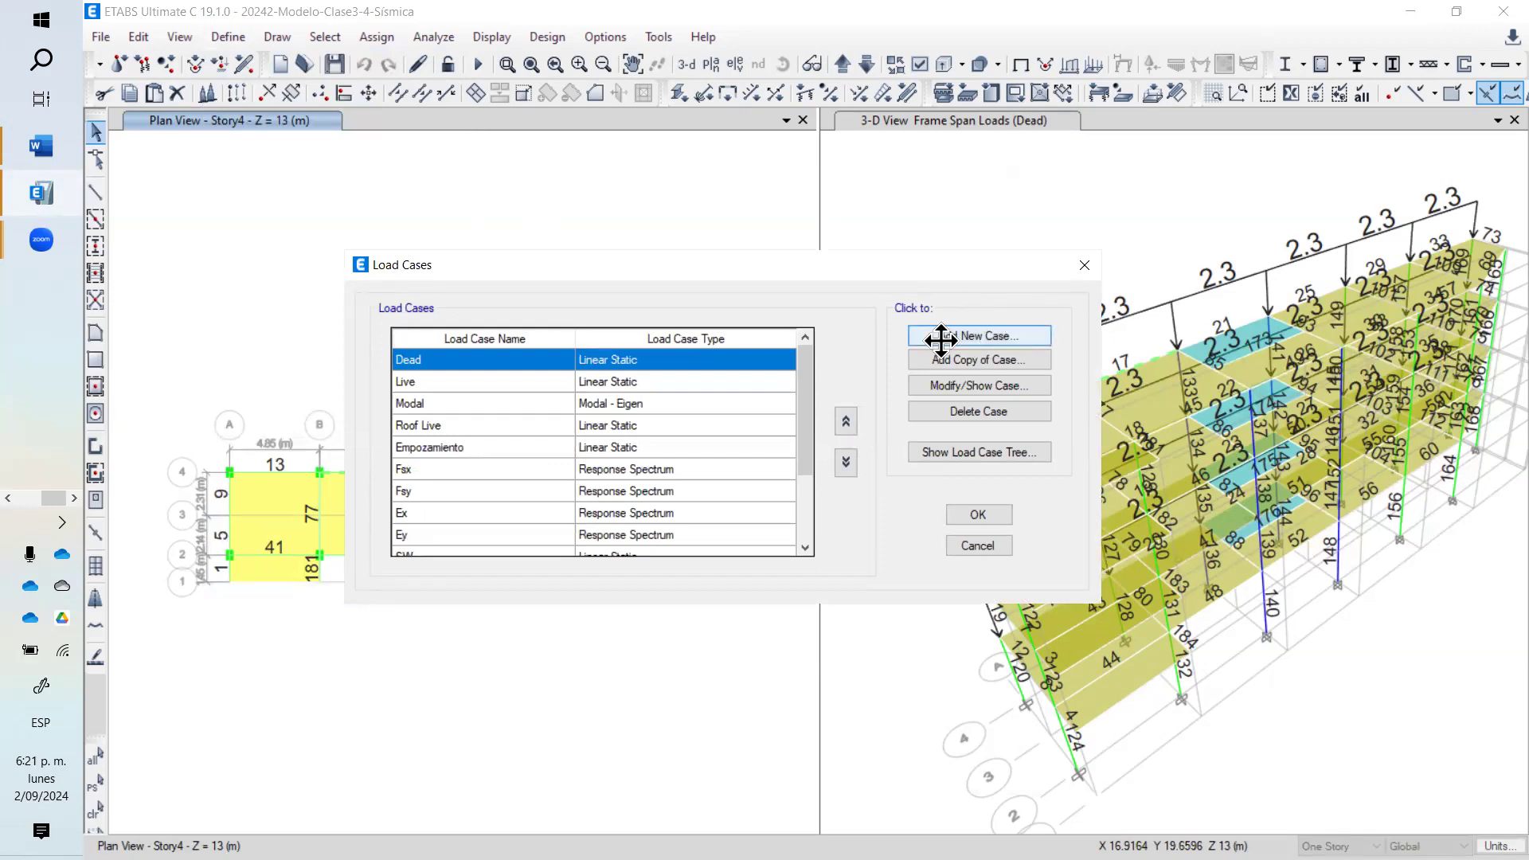
left_click_drag(796, 414, 809, 370)
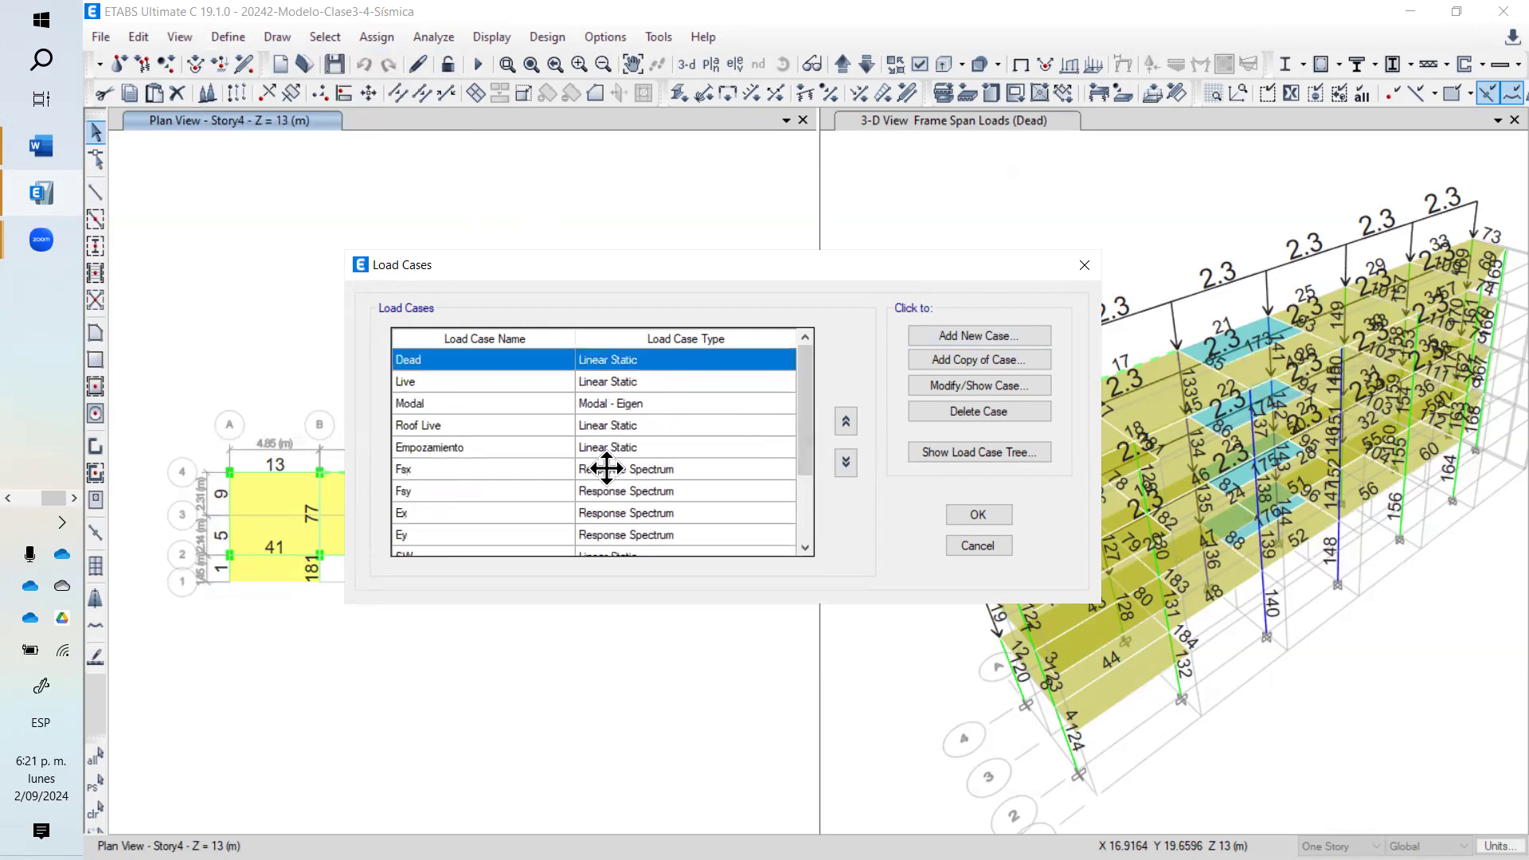
left_click(647, 470)
left_click(508, 403)
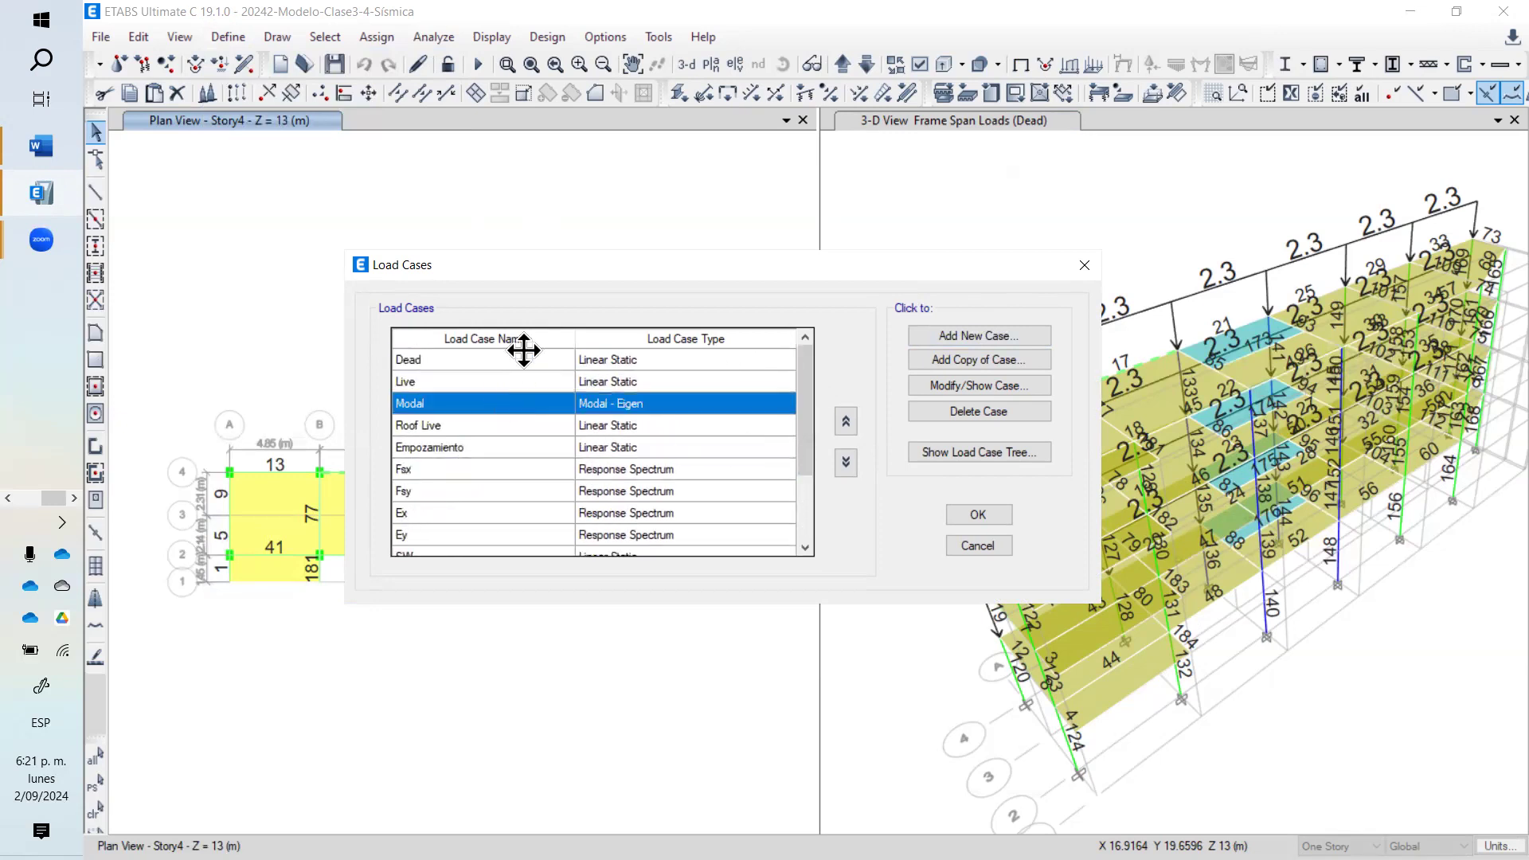
left_click(520, 359)
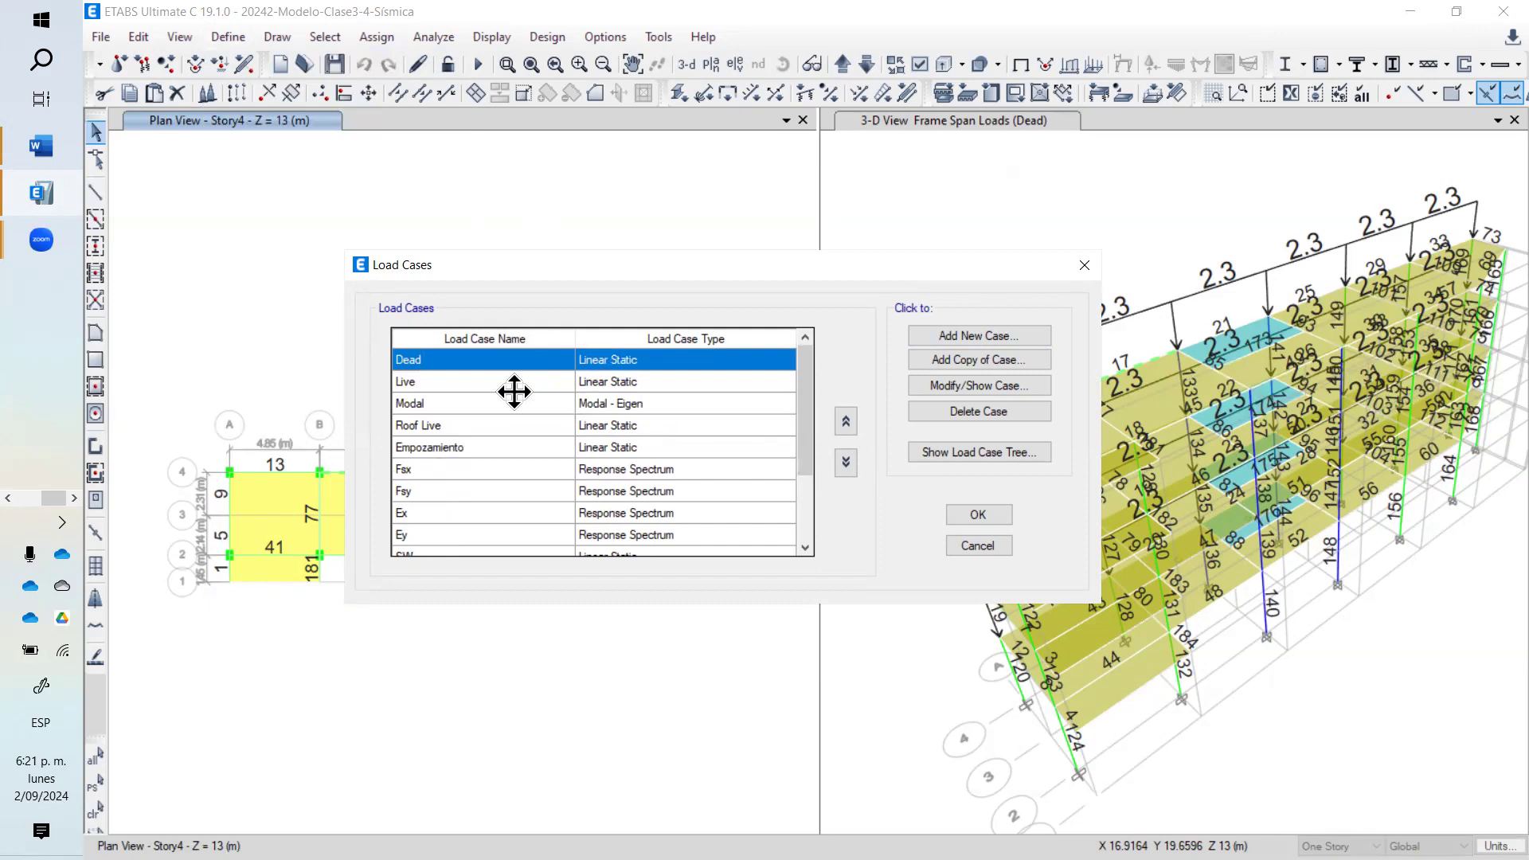
left_click(498, 381)
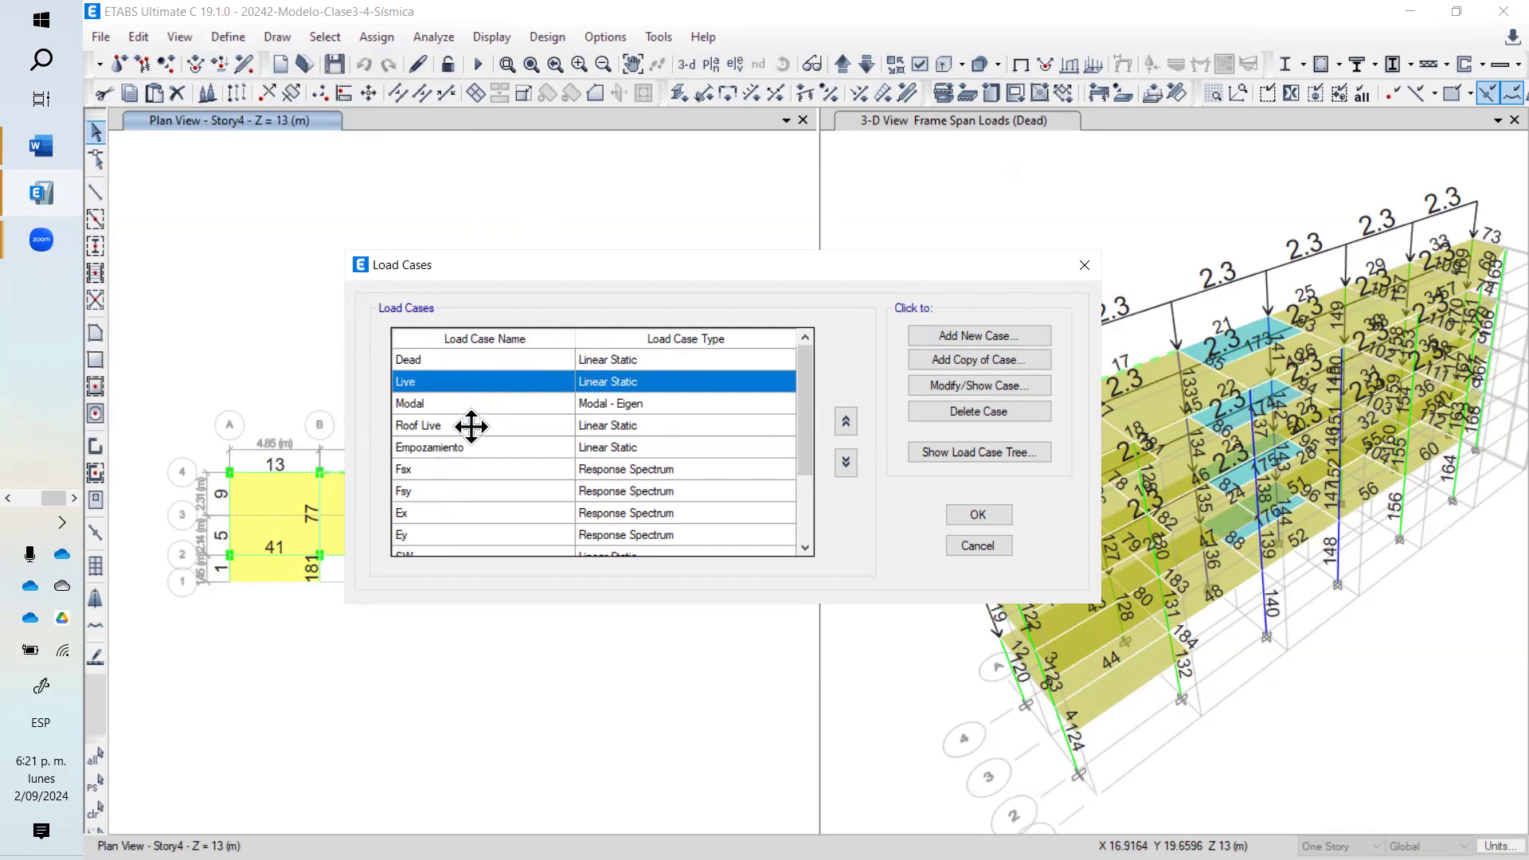
left_click(478, 426)
left_click(510, 448)
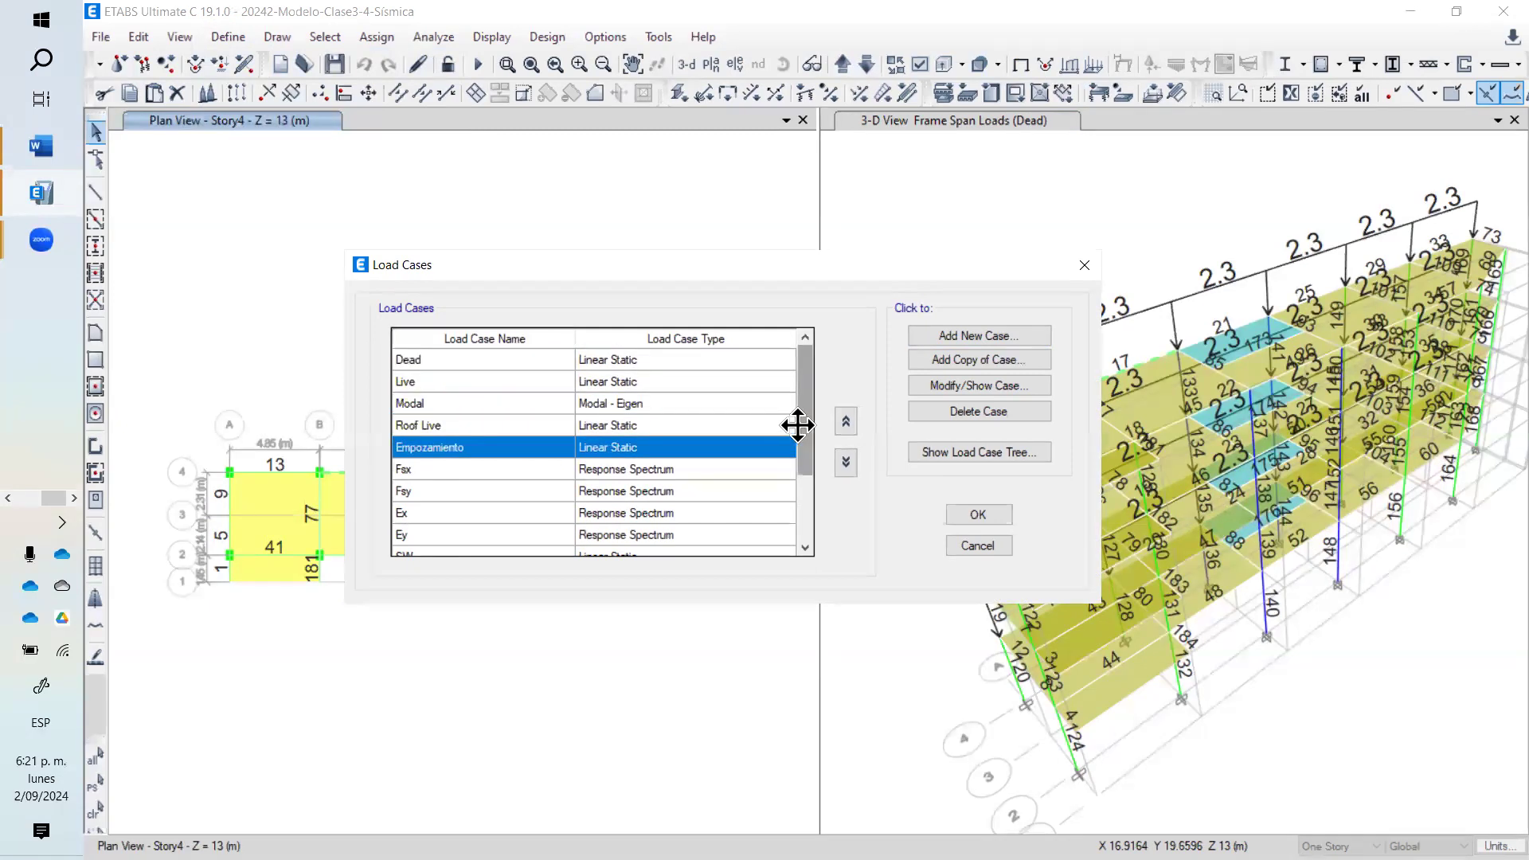
left_click_drag(797, 426, 805, 529)
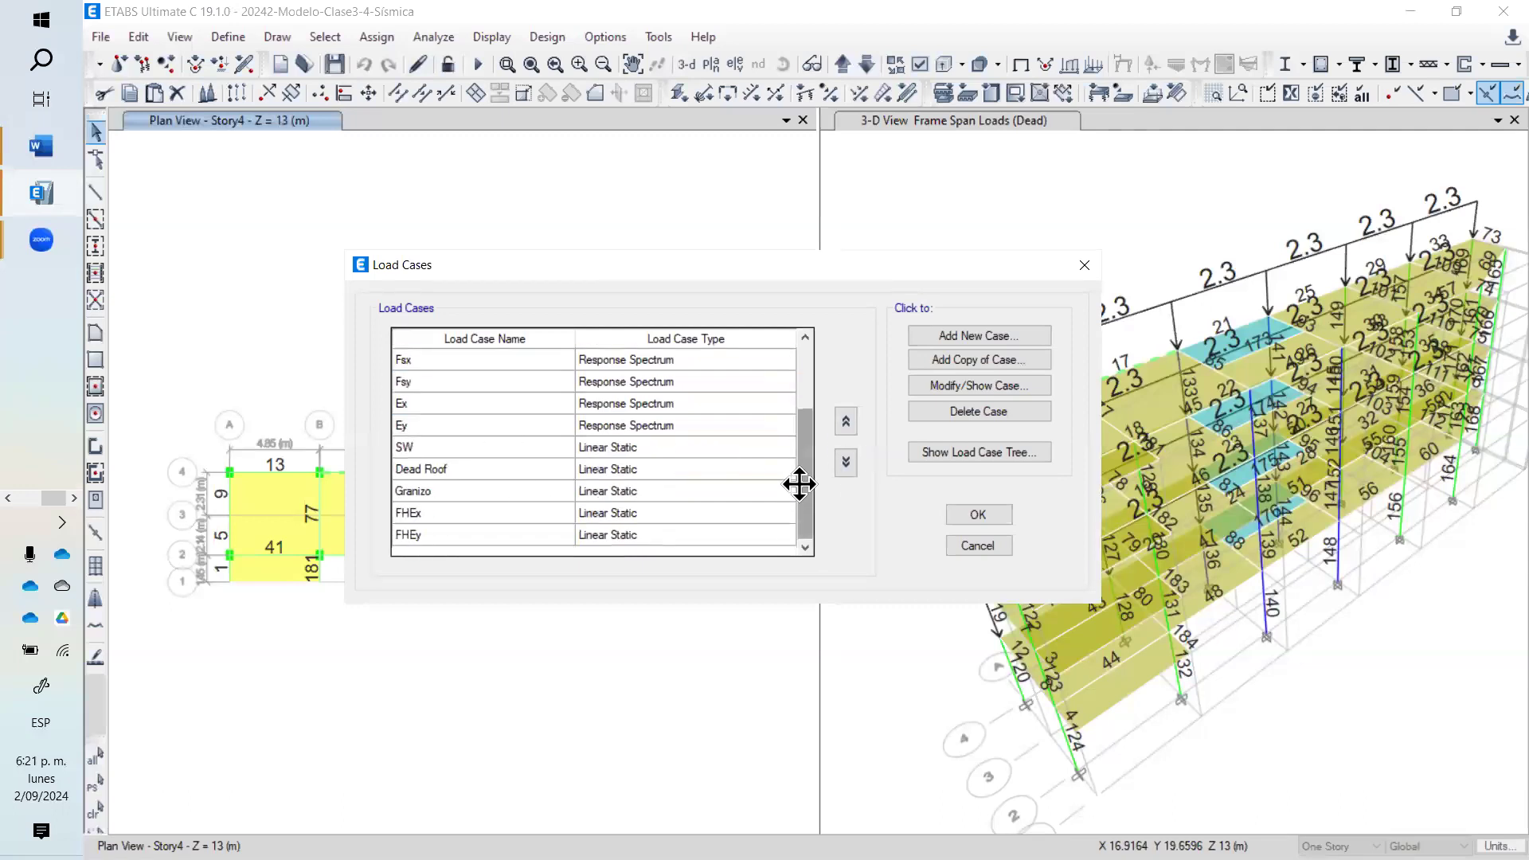
scroll(800, 484, "up", 1)
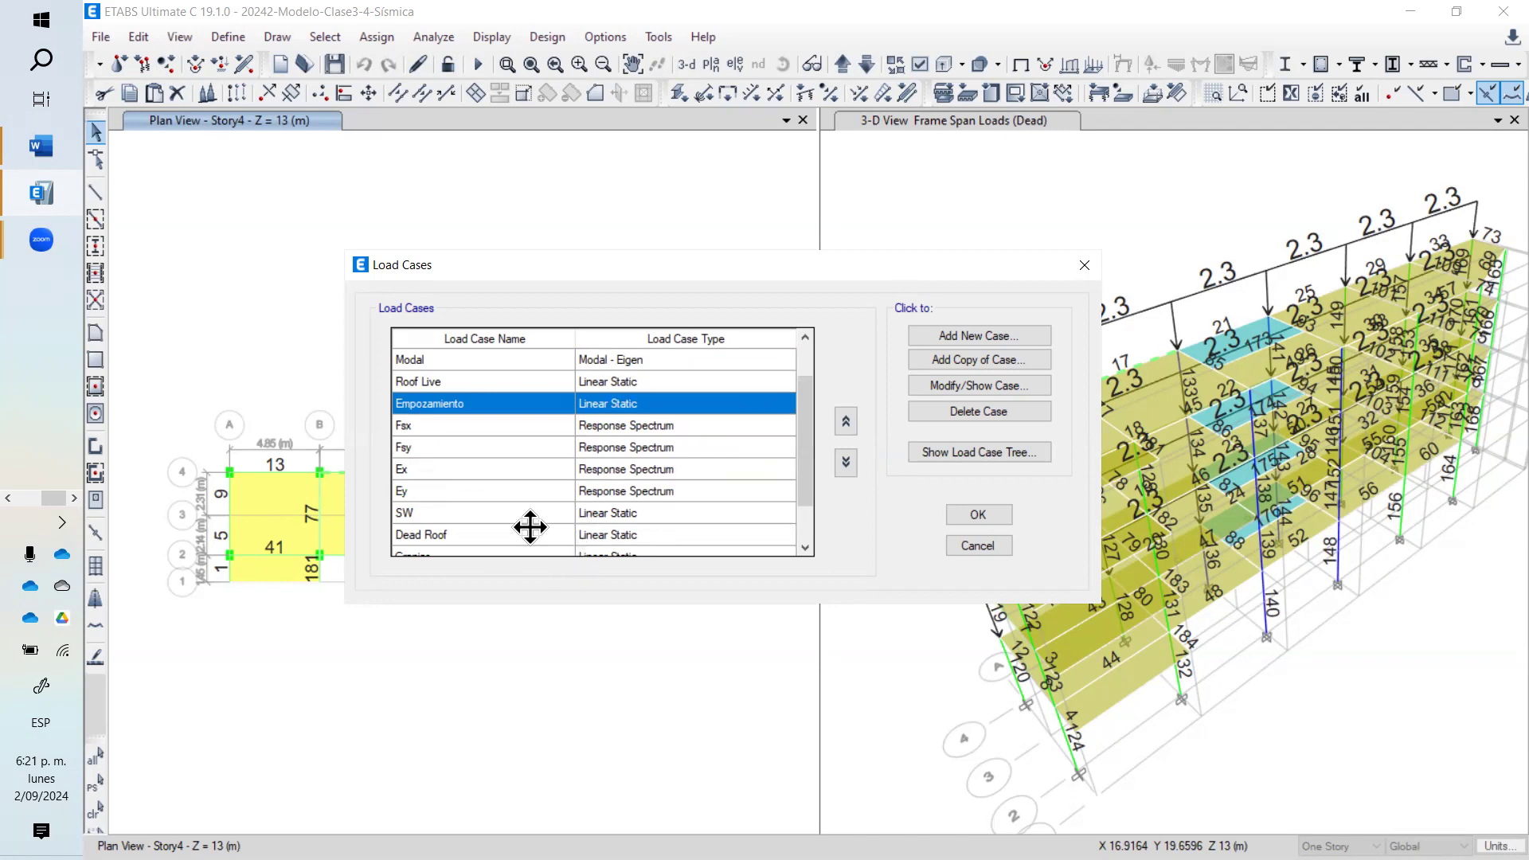
- Compare the Fsx, Fsy and Ex response spectrum cases in the load case list and accept the definitions
left_click(465, 425)
left_click(467, 447)
left_click(483, 426)
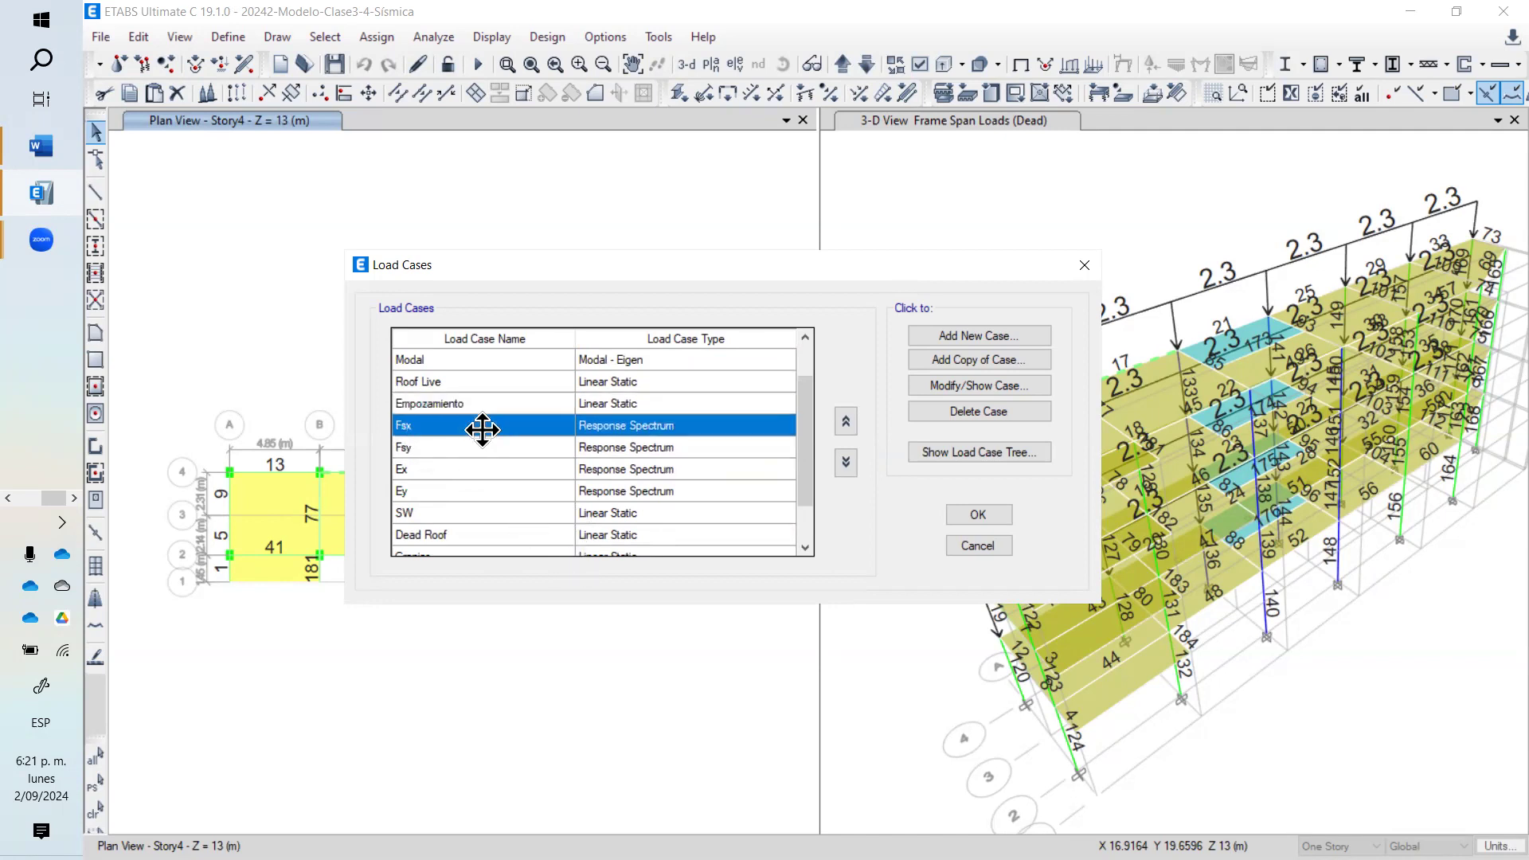
left_click(489, 467)
left_click(530, 426)
left_click(527, 443)
left_click(537, 427)
left_click(540, 446)
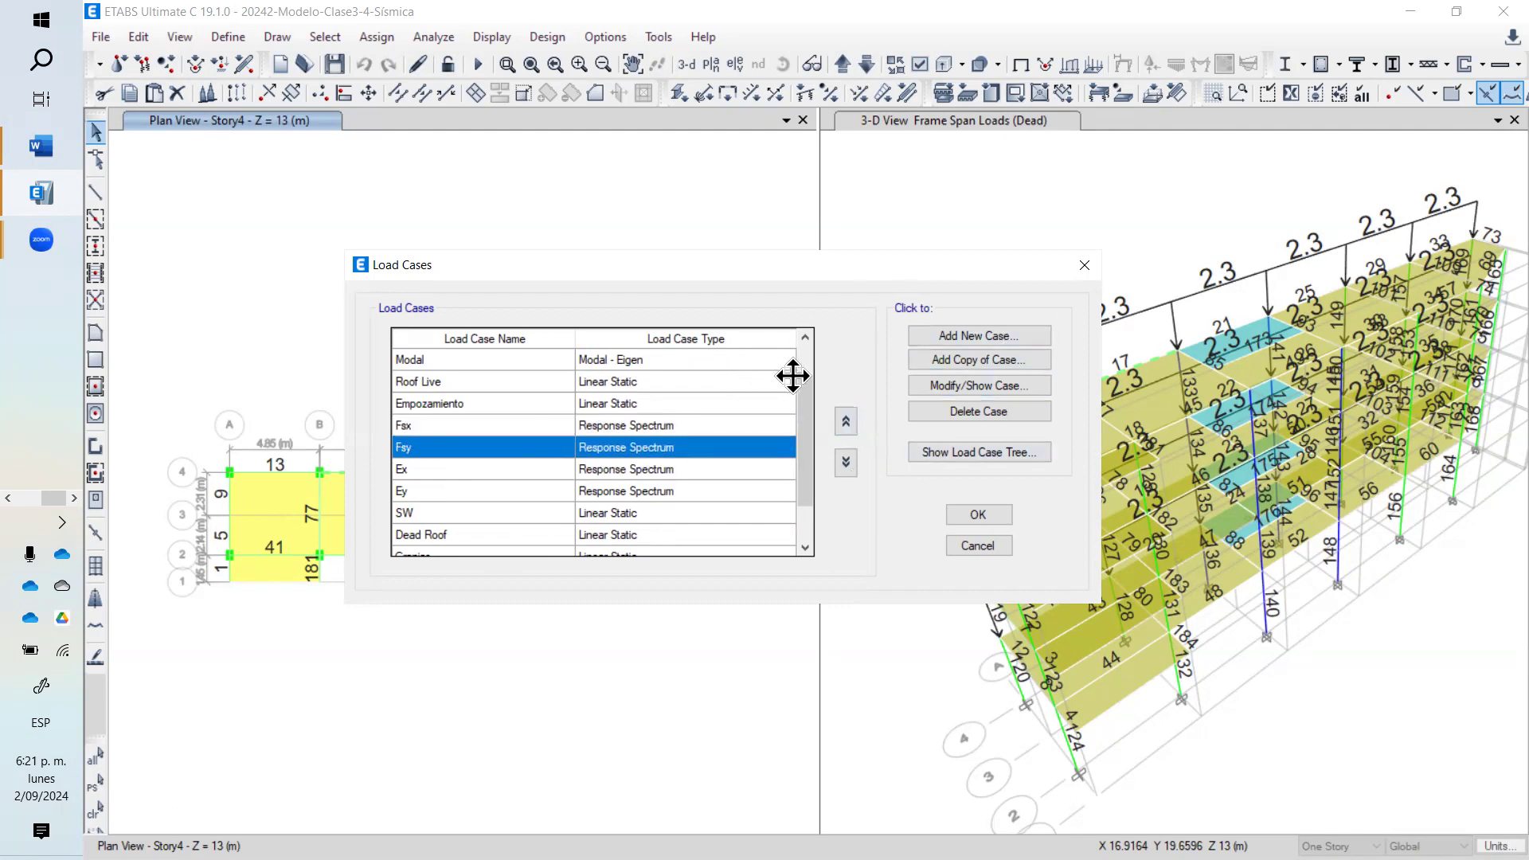
left_click(978, 515)
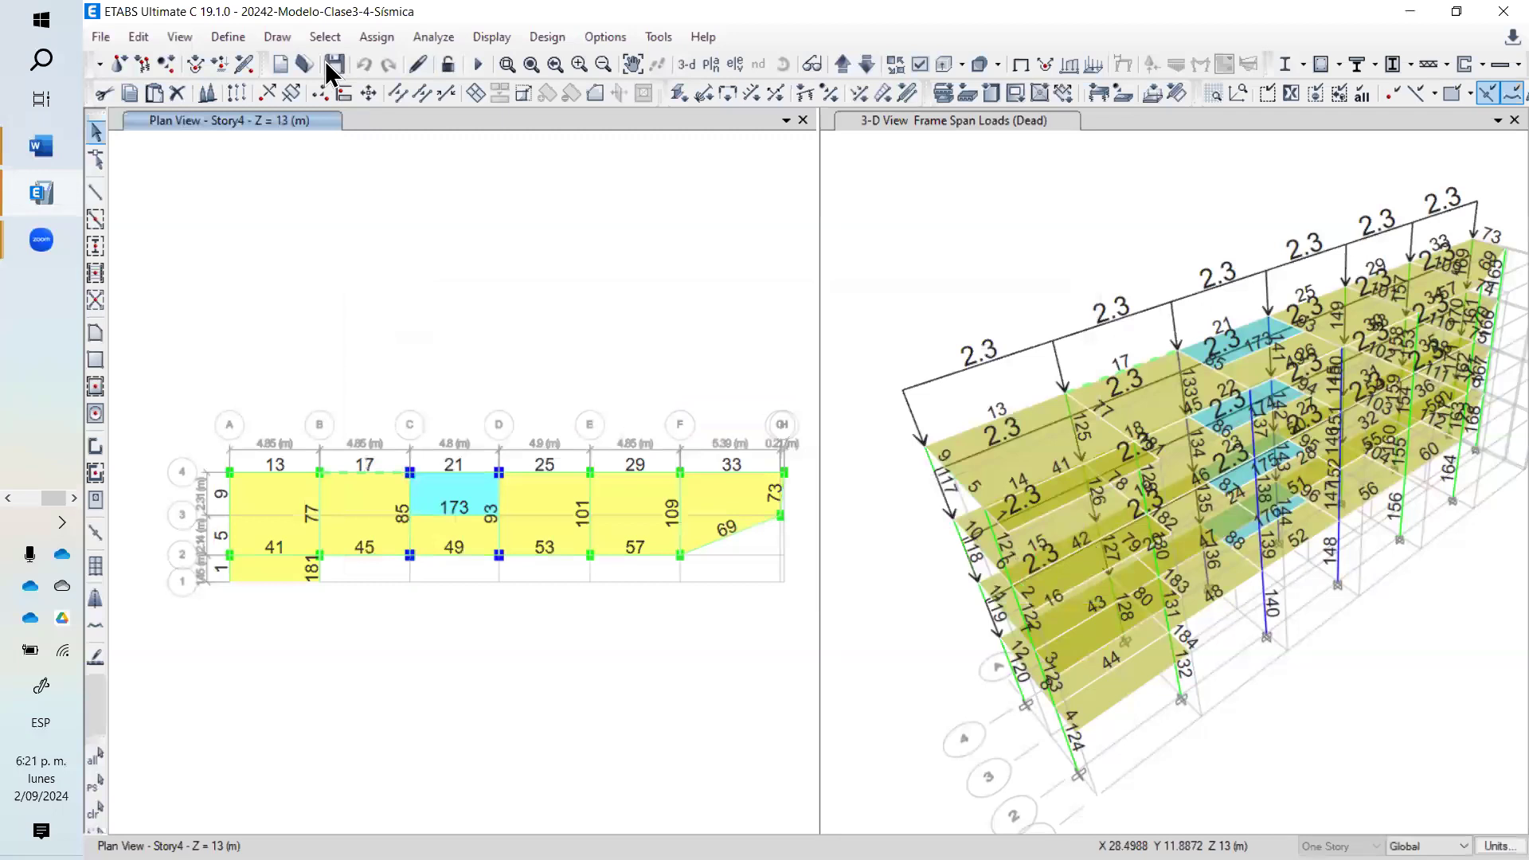
- Reopen the load pattern definitions and review the seismic patterns Fsx and Fsy
left_click(228, 37)
left_click(349, 456)
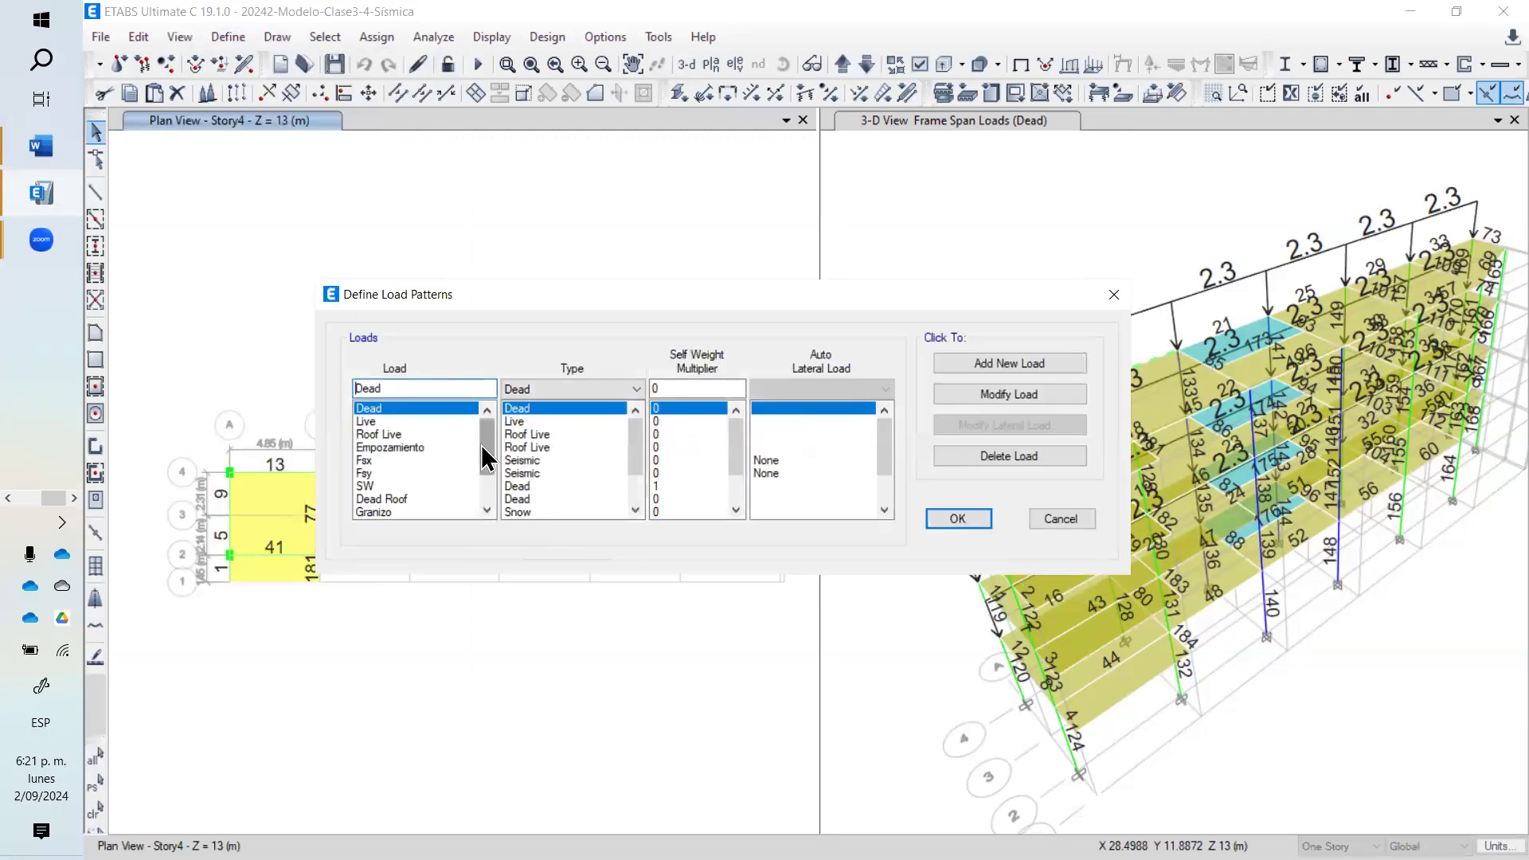
left_click(408, 461)
left_click(387, 473)
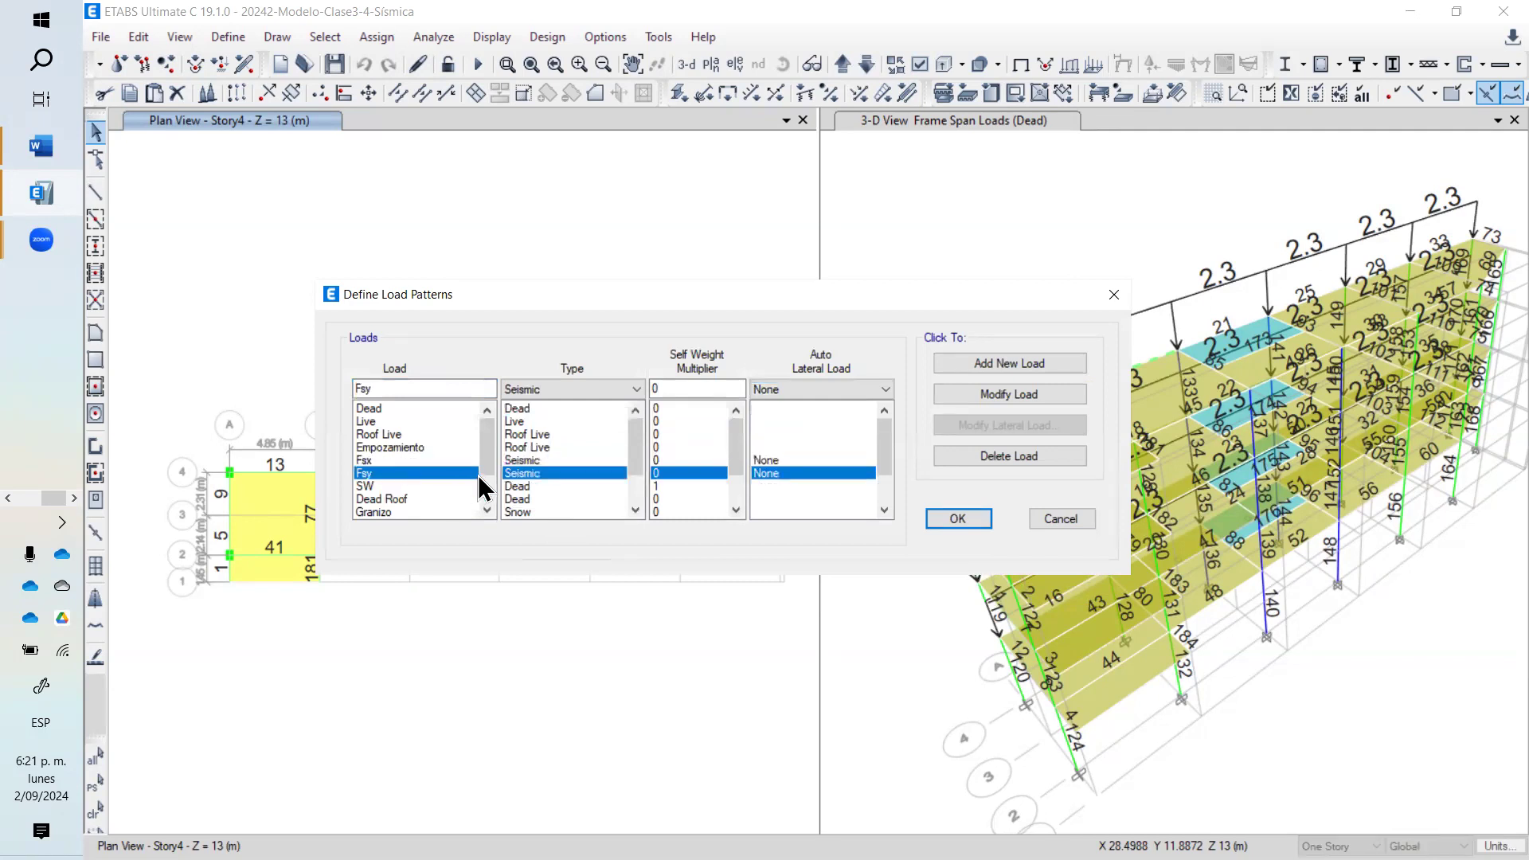
left_click(414, 462)
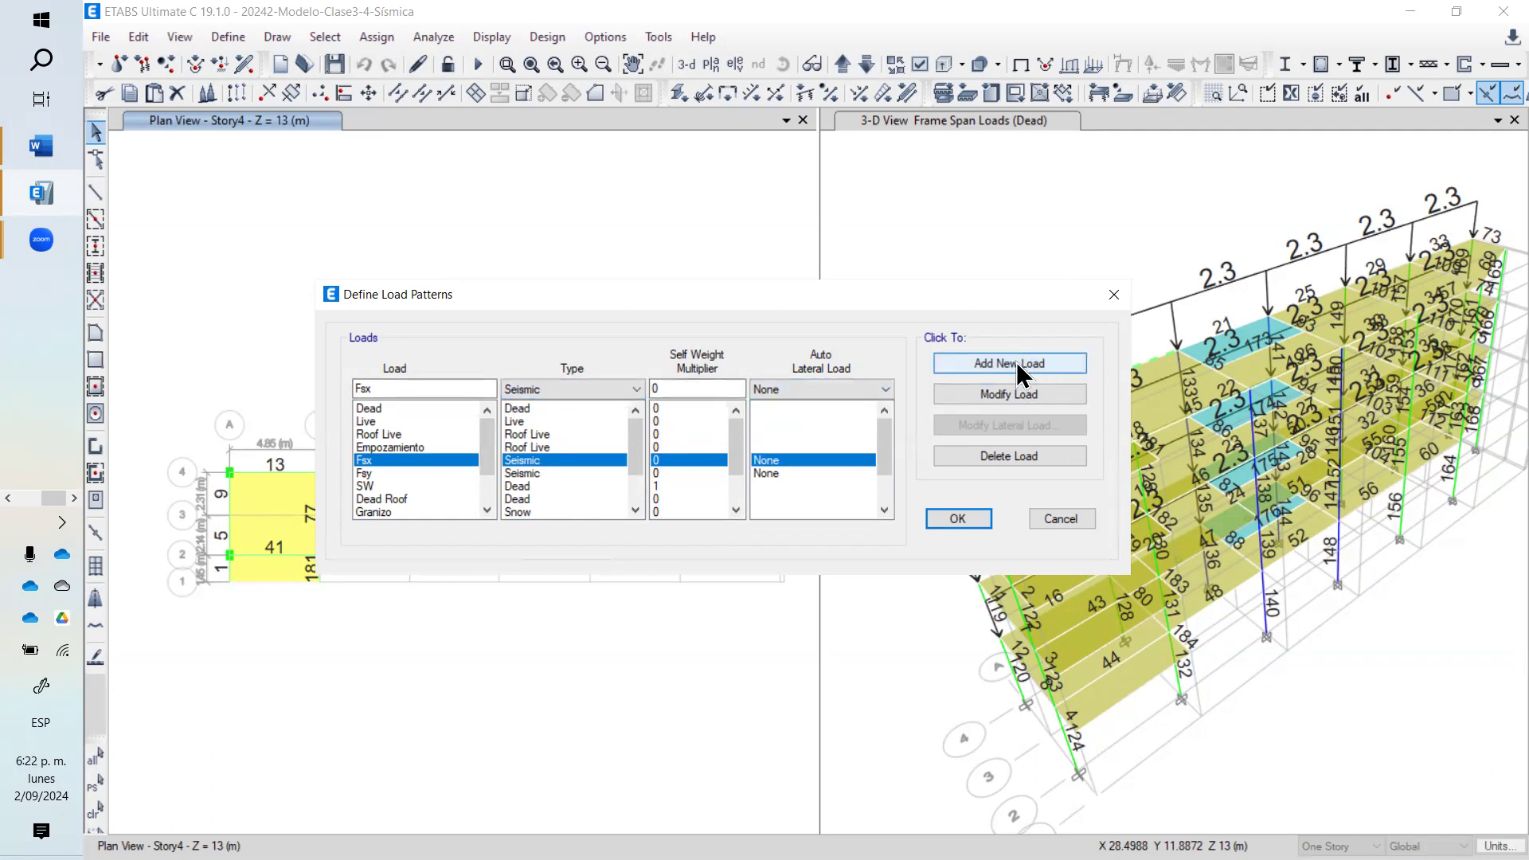
left_click(382, 475)
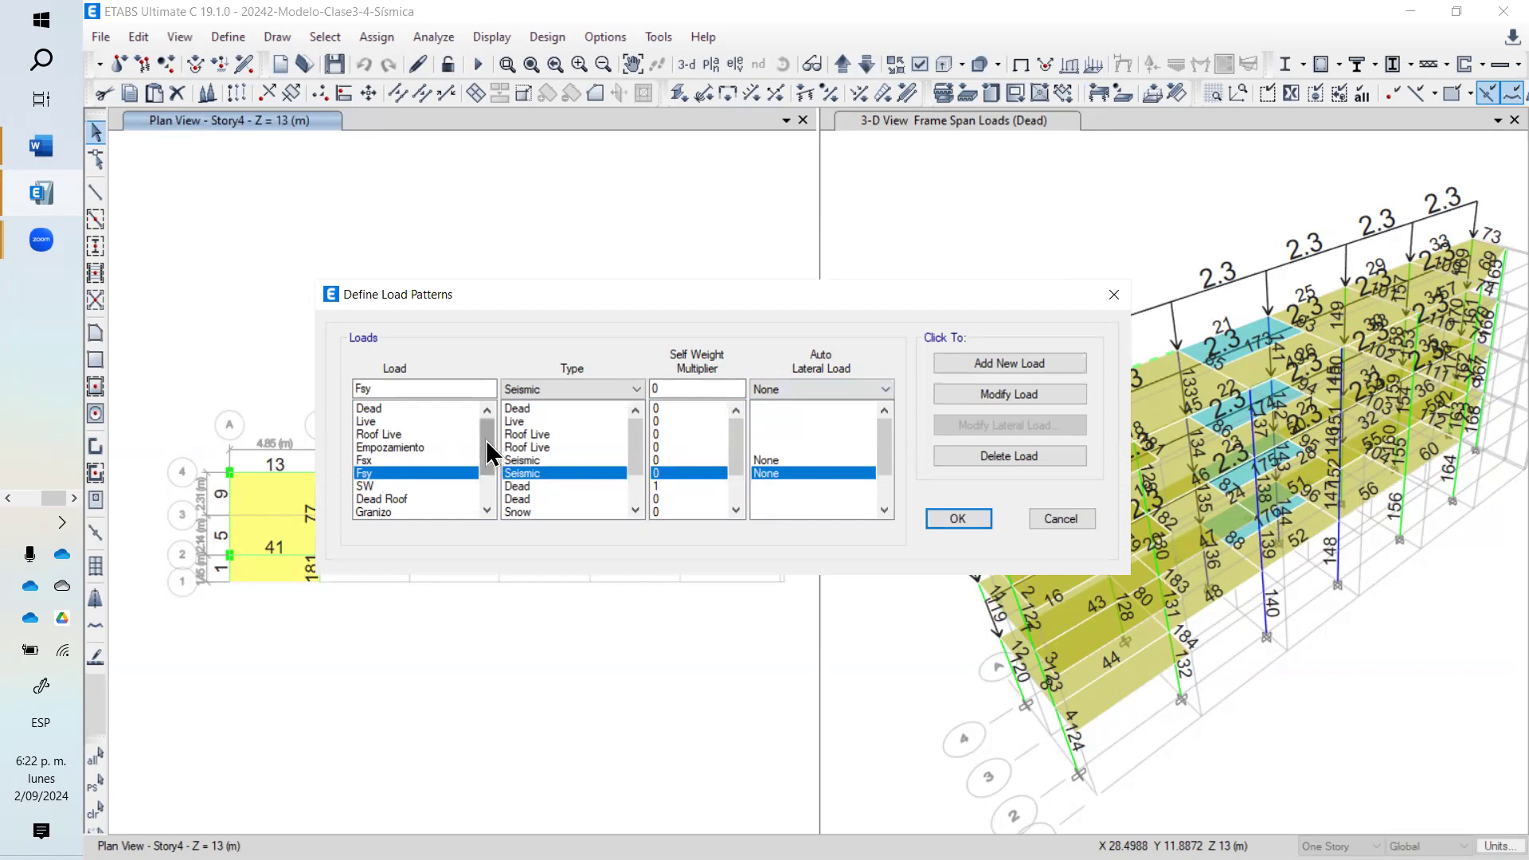
- Select the FHEx pattern and examine the codes available for its auto lateral load, keeping User Coefficient
left_click_drag(484, 441, 489, 515)
left_click(408, 474)
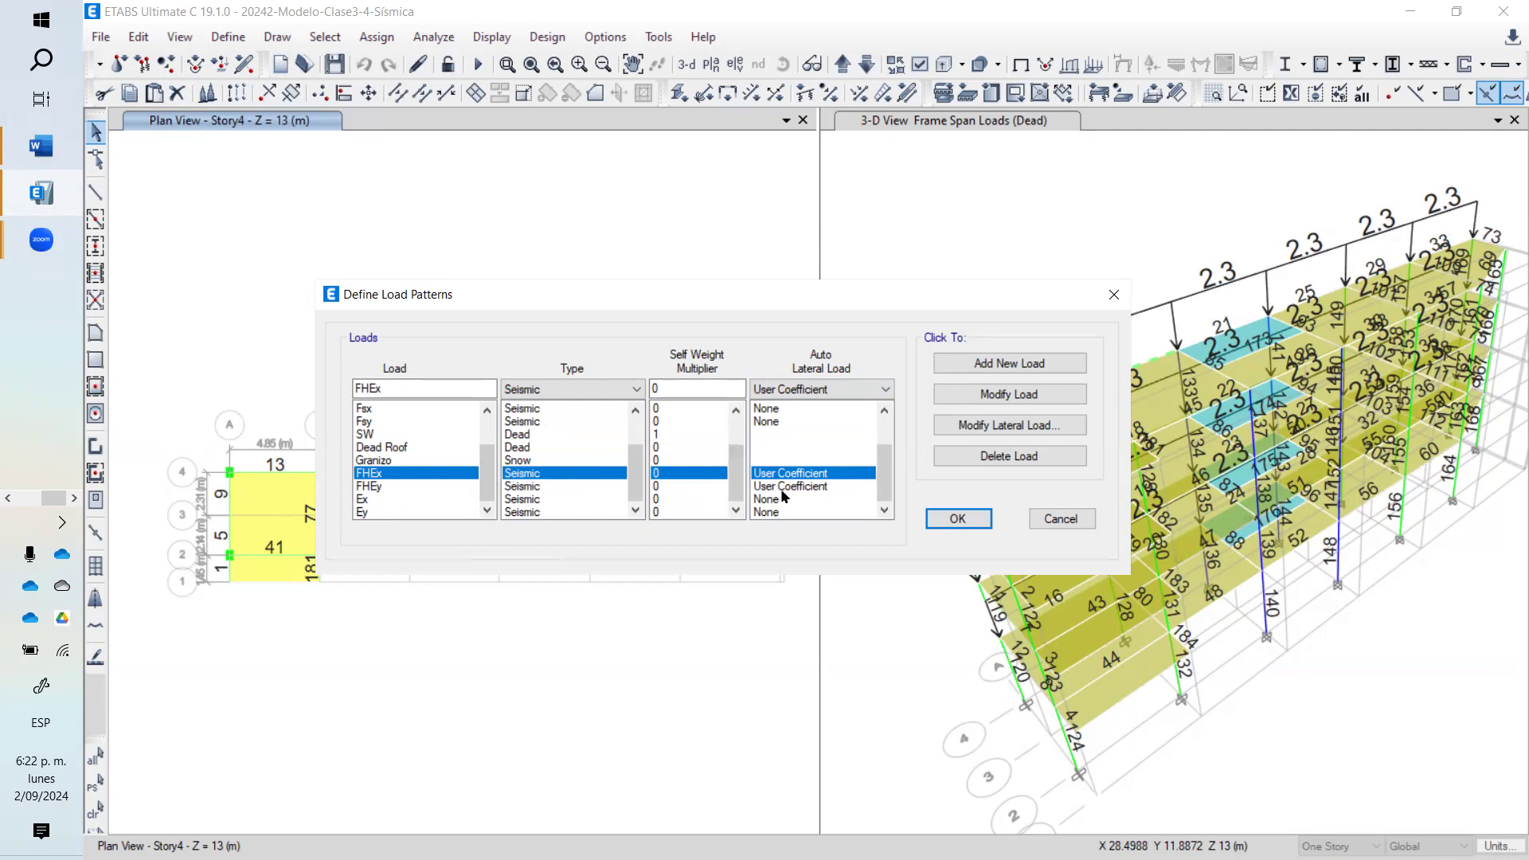
left_click(885, 389)
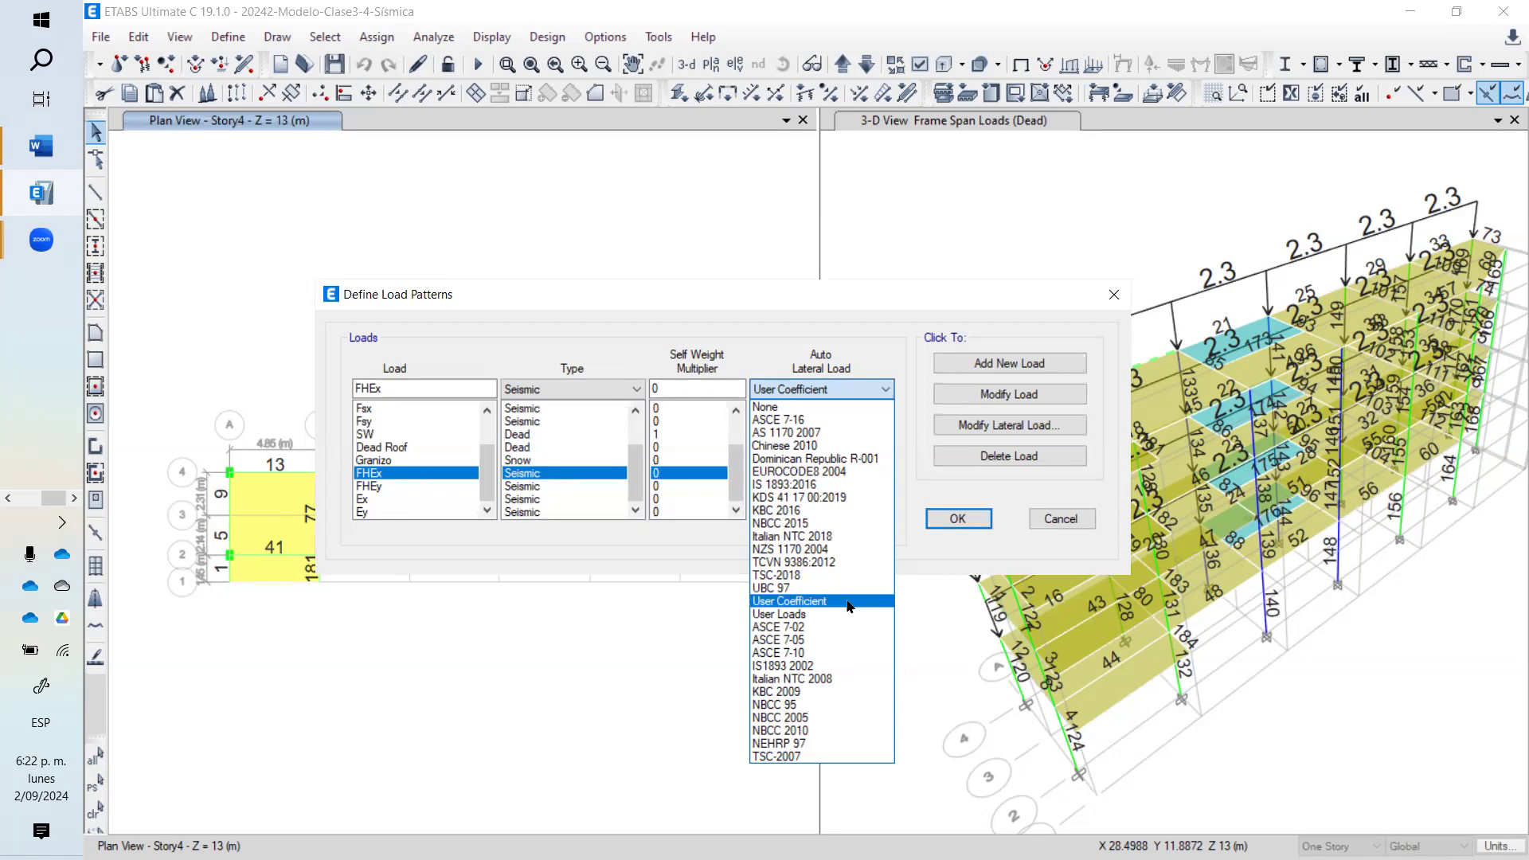
left_click(618, 538)
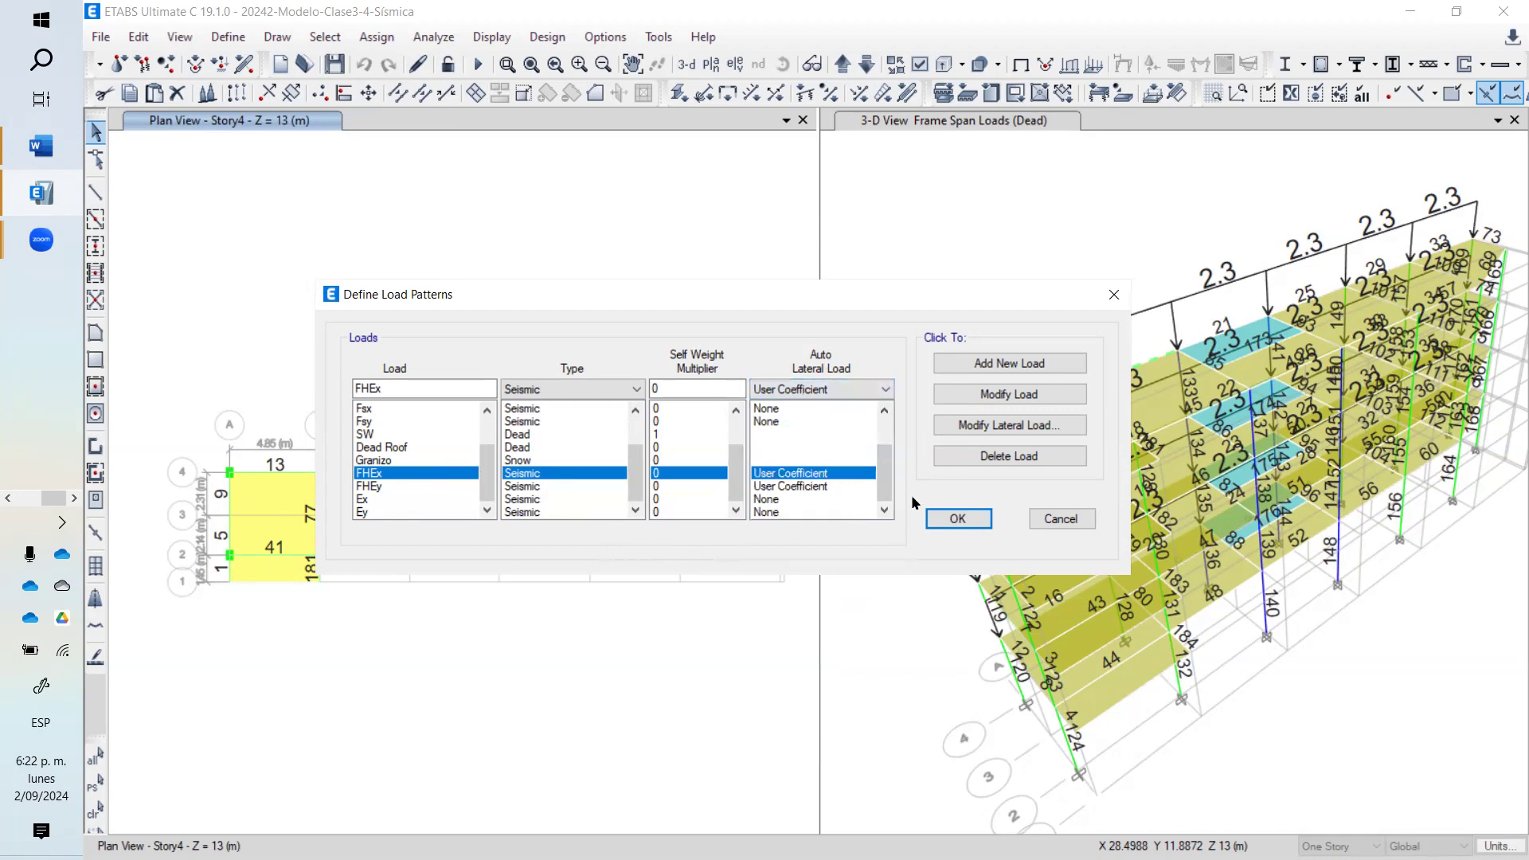
- Compare the auto lateral load settings of the Fsx and Fsy patterns with those of FHEx
scroll(892, 481, "up", 2)
left_click(804, 434)
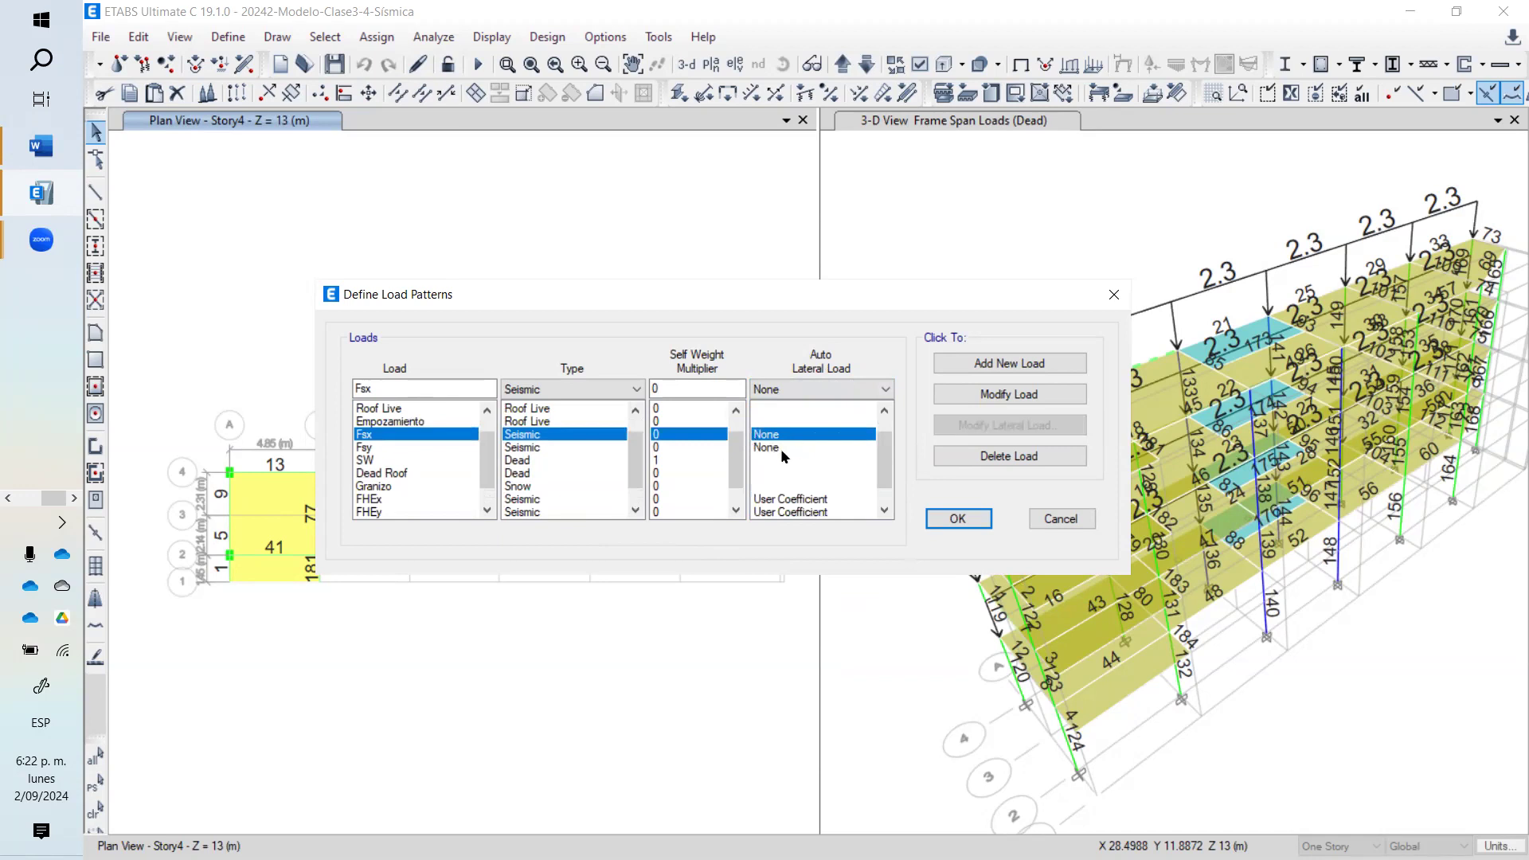
left_click(787, 500)
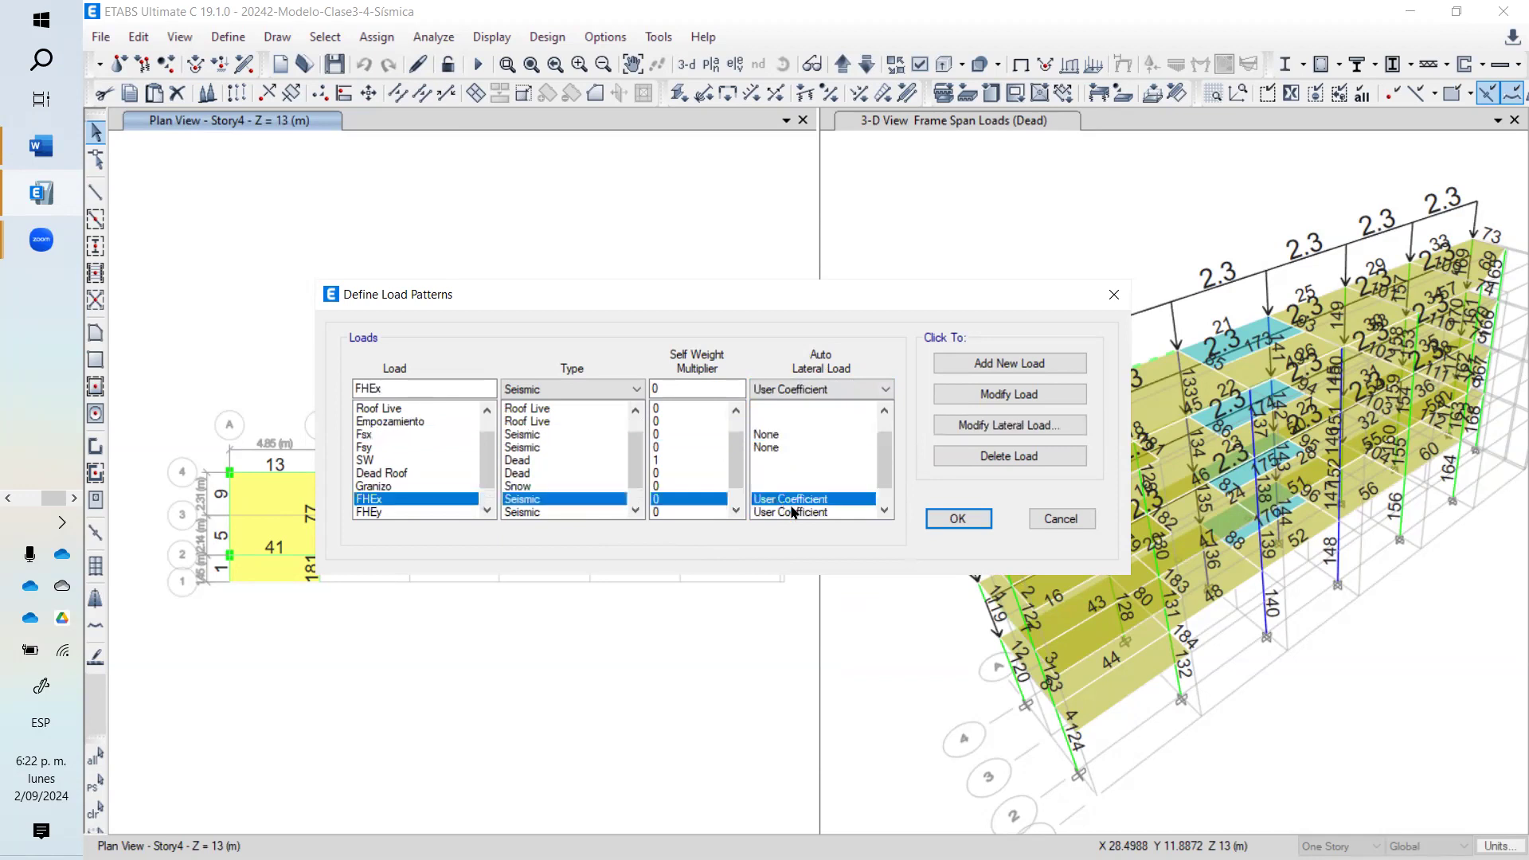
left_click(799, 448)
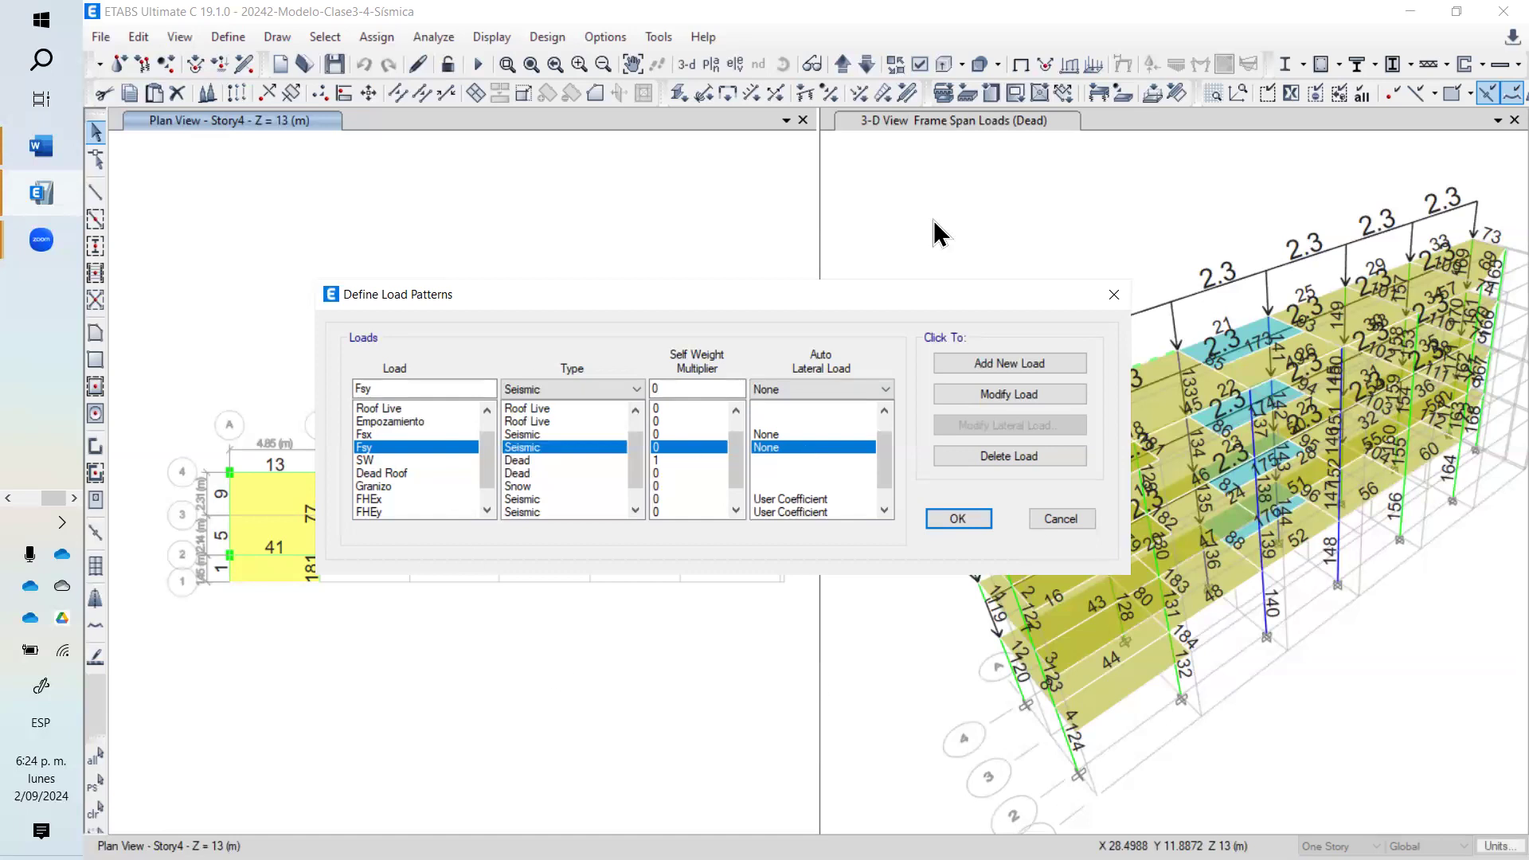
left_click(372, 502)
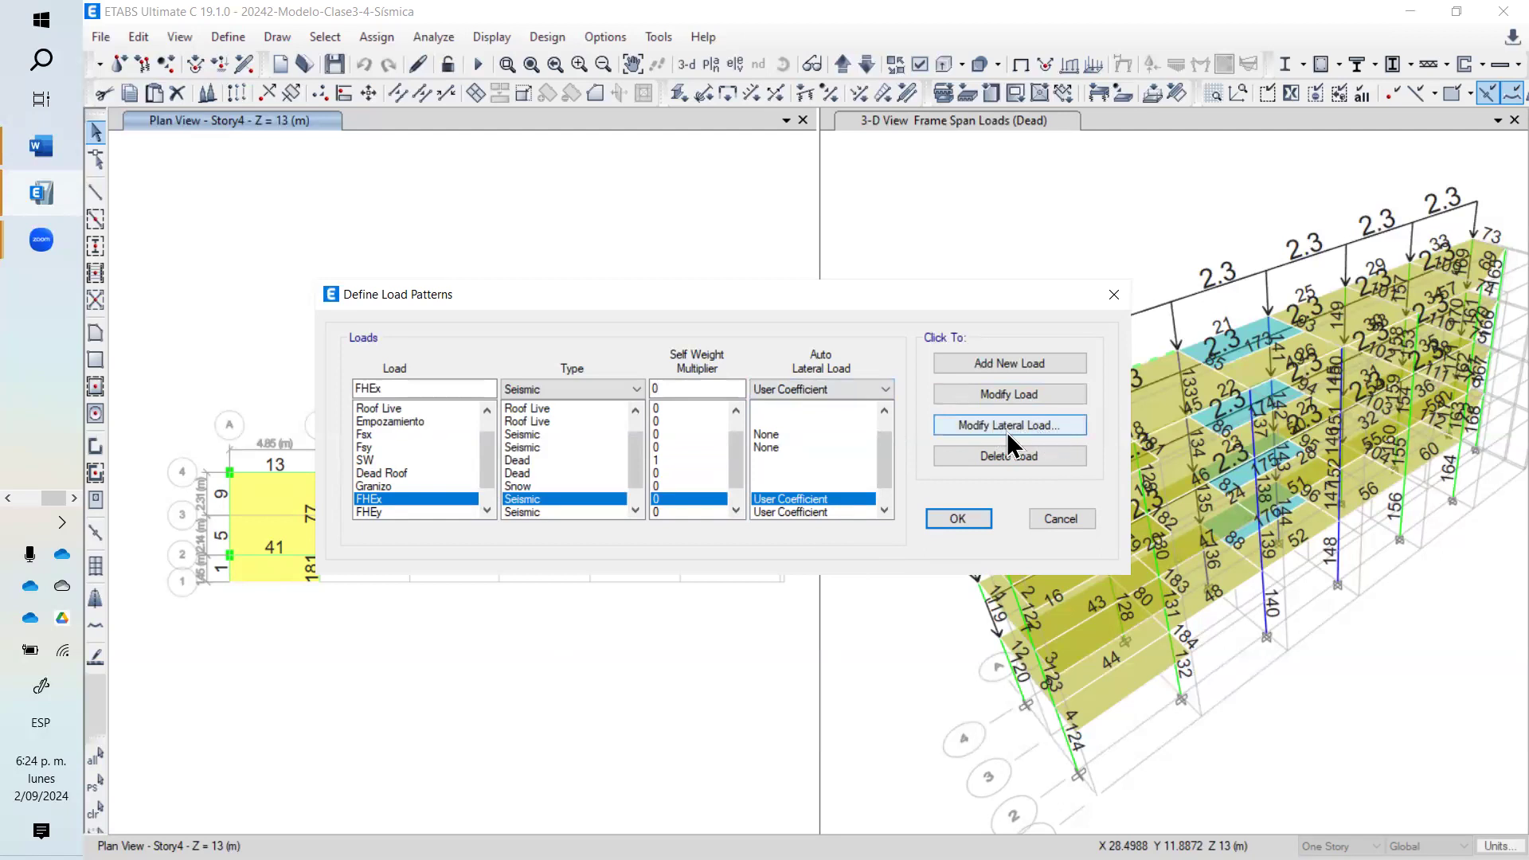
left_click(817, 437)
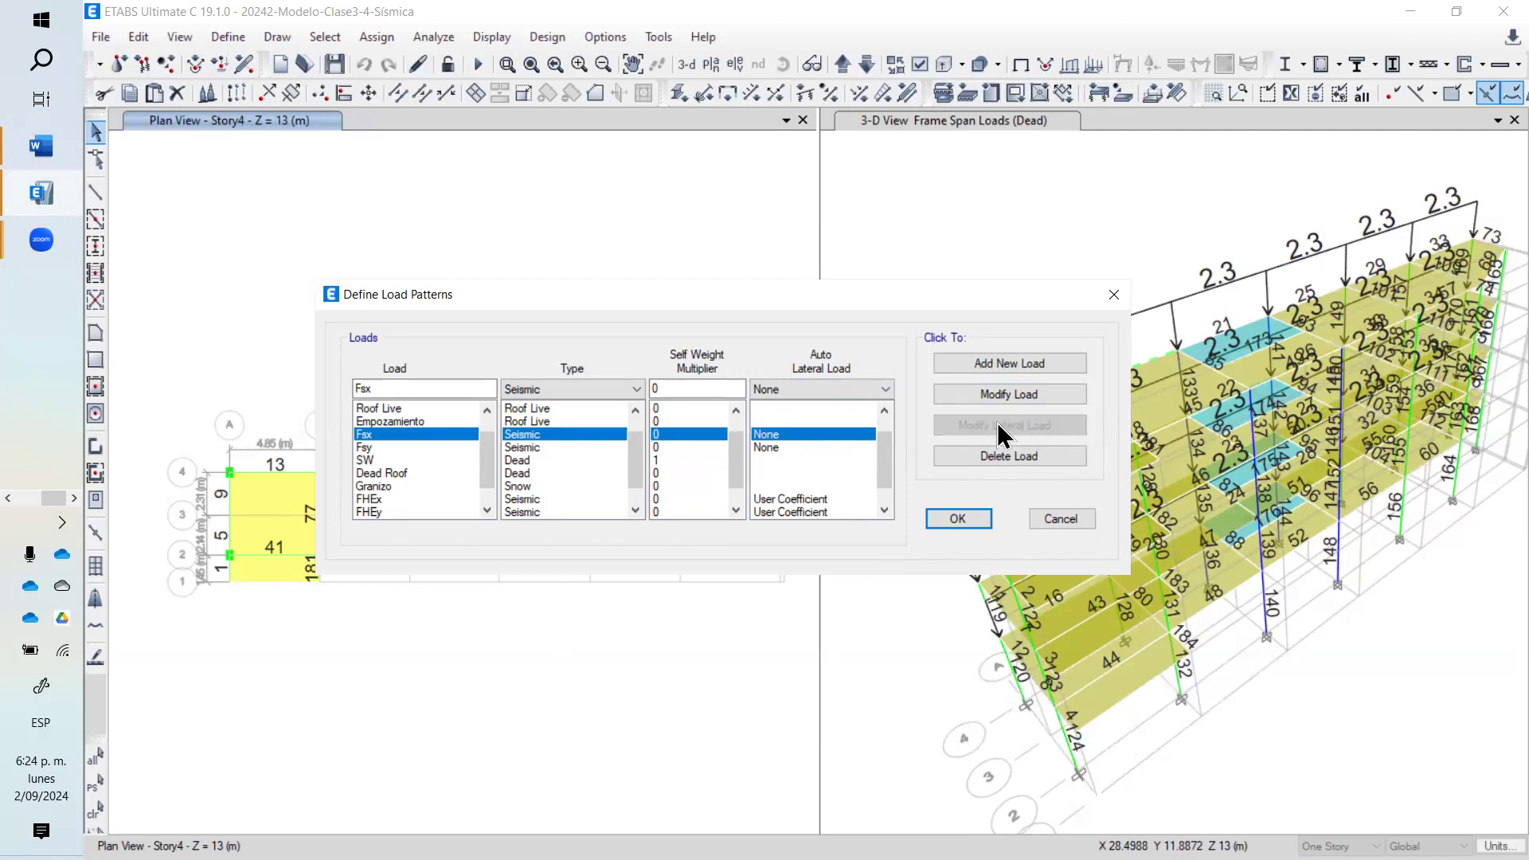
left_click(816, 504)
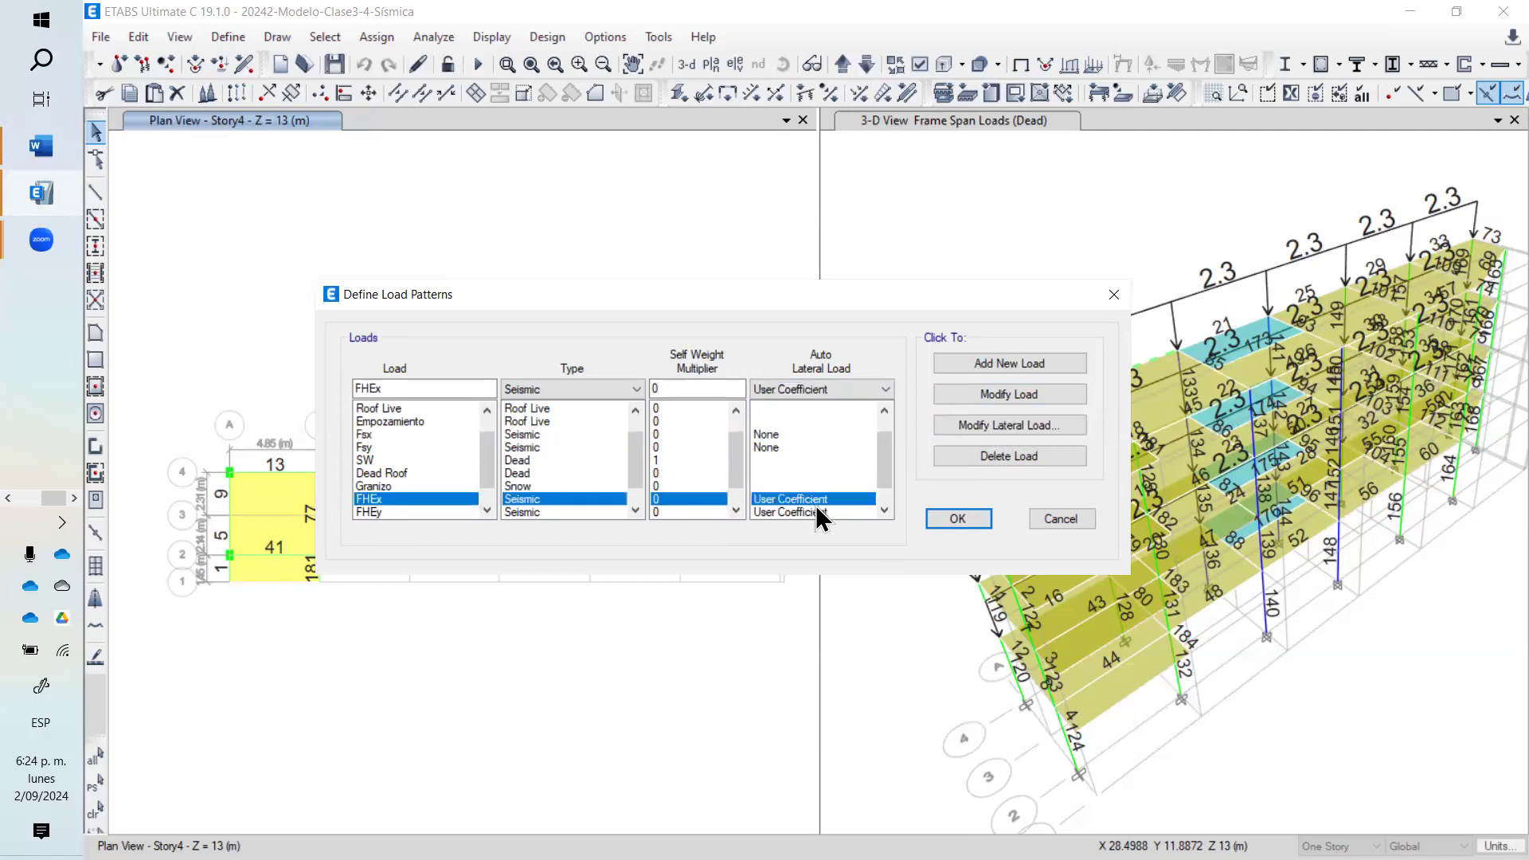
- Open FHEx's lateral load settings and set the base shear coefficient C to 0.7188
left_click(1037, 426)
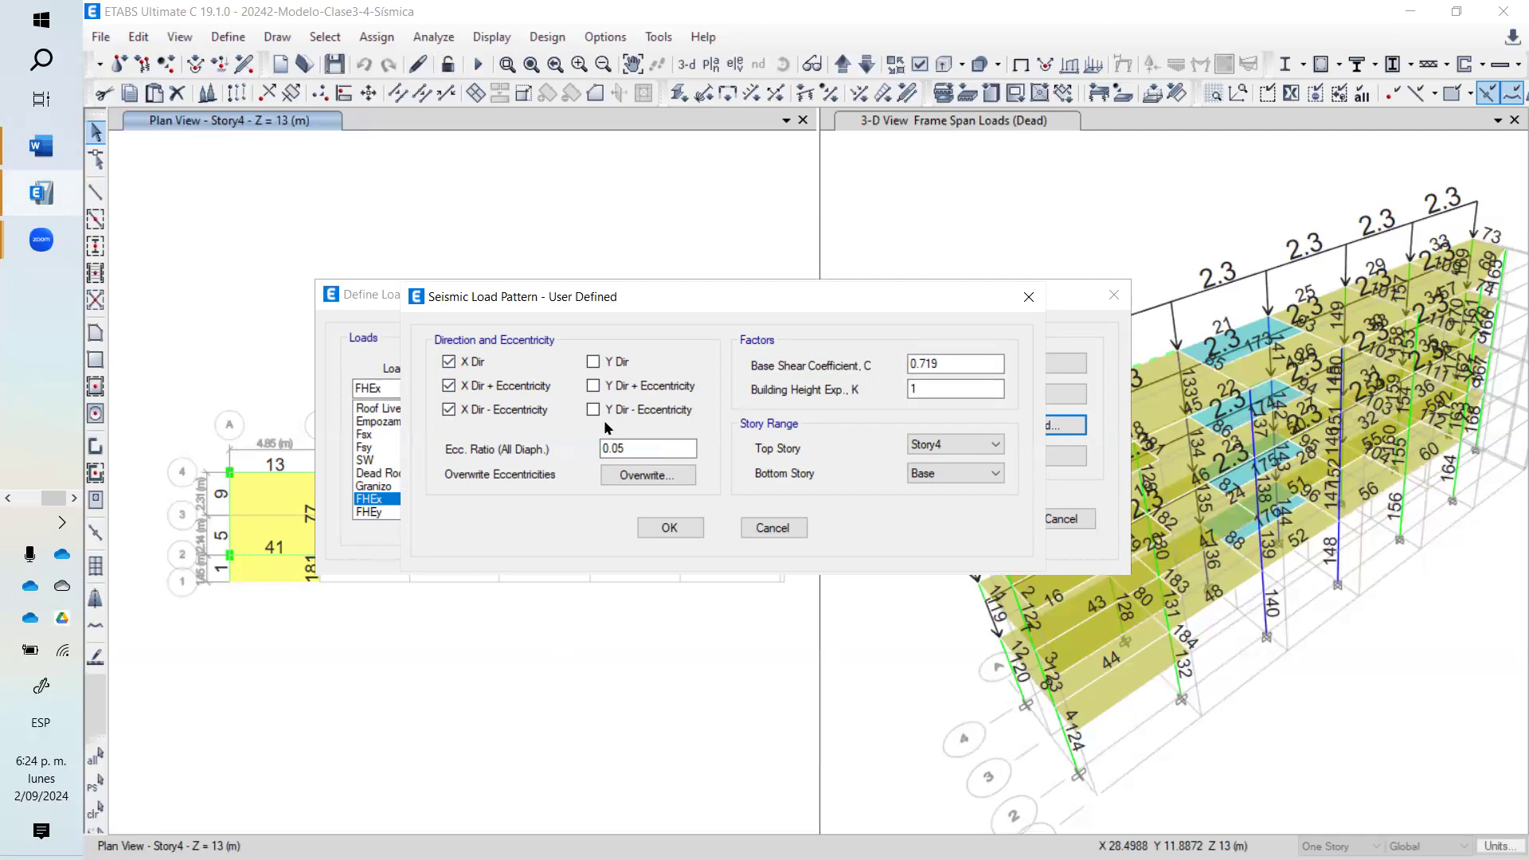
left_click(966, 362)
key("BackSpace")
type("88")
left_click(930, 388)
- Switch to PowerPoint and bring up the presentation 20242-Hormigón2-1.1-Sísmico-Clase2-3, minimizing the Clase4 presentation
left_click(7, 498)
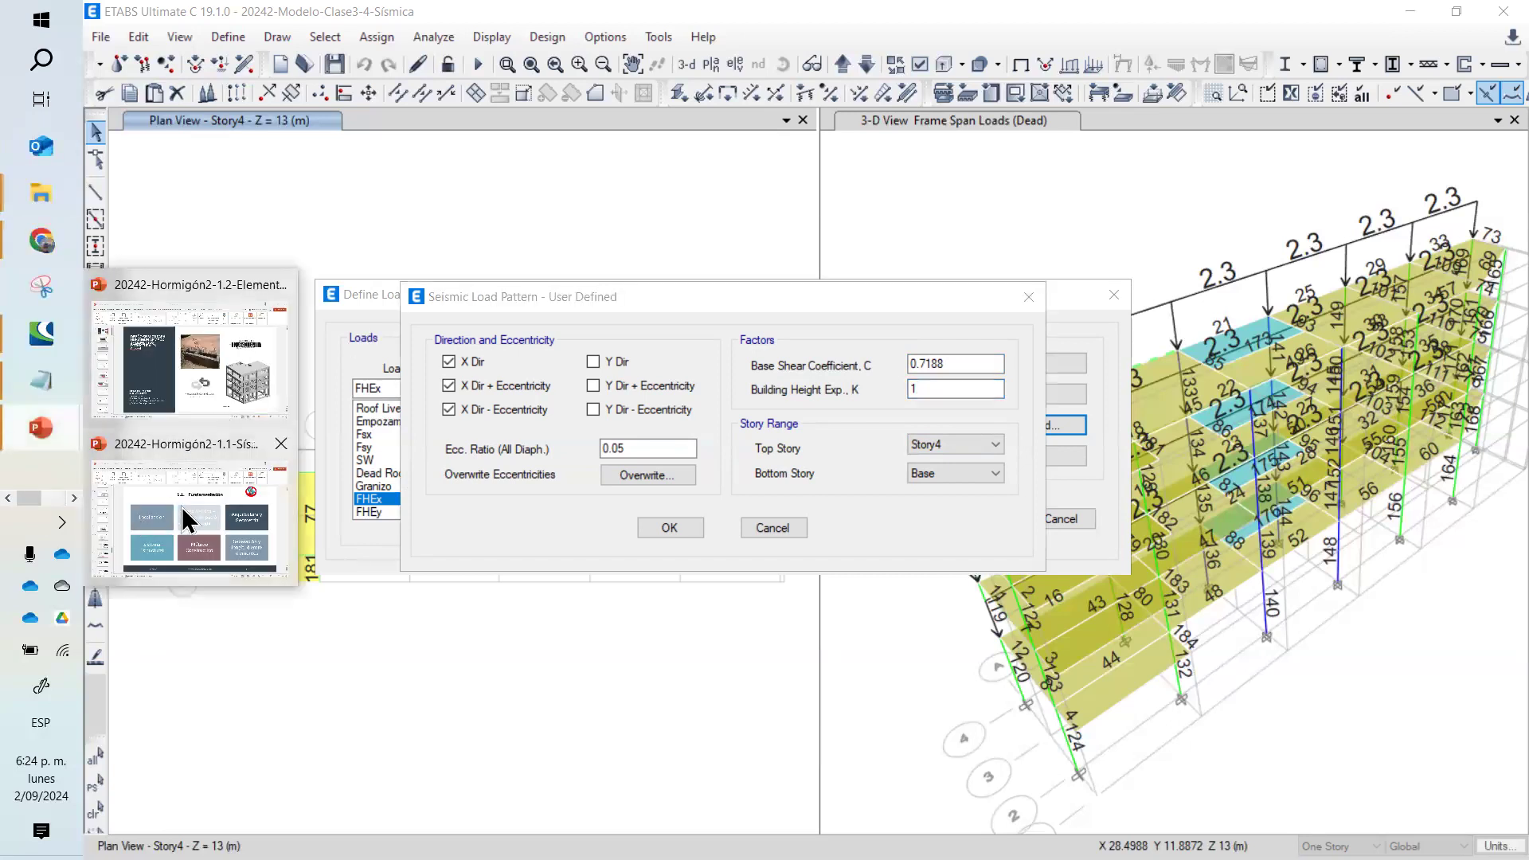
left_click(247, 518)
left_click_drag(236, 677, 231, 543)
left_click(41, 193)
left_click(202, 184)
double_click(629, 339)
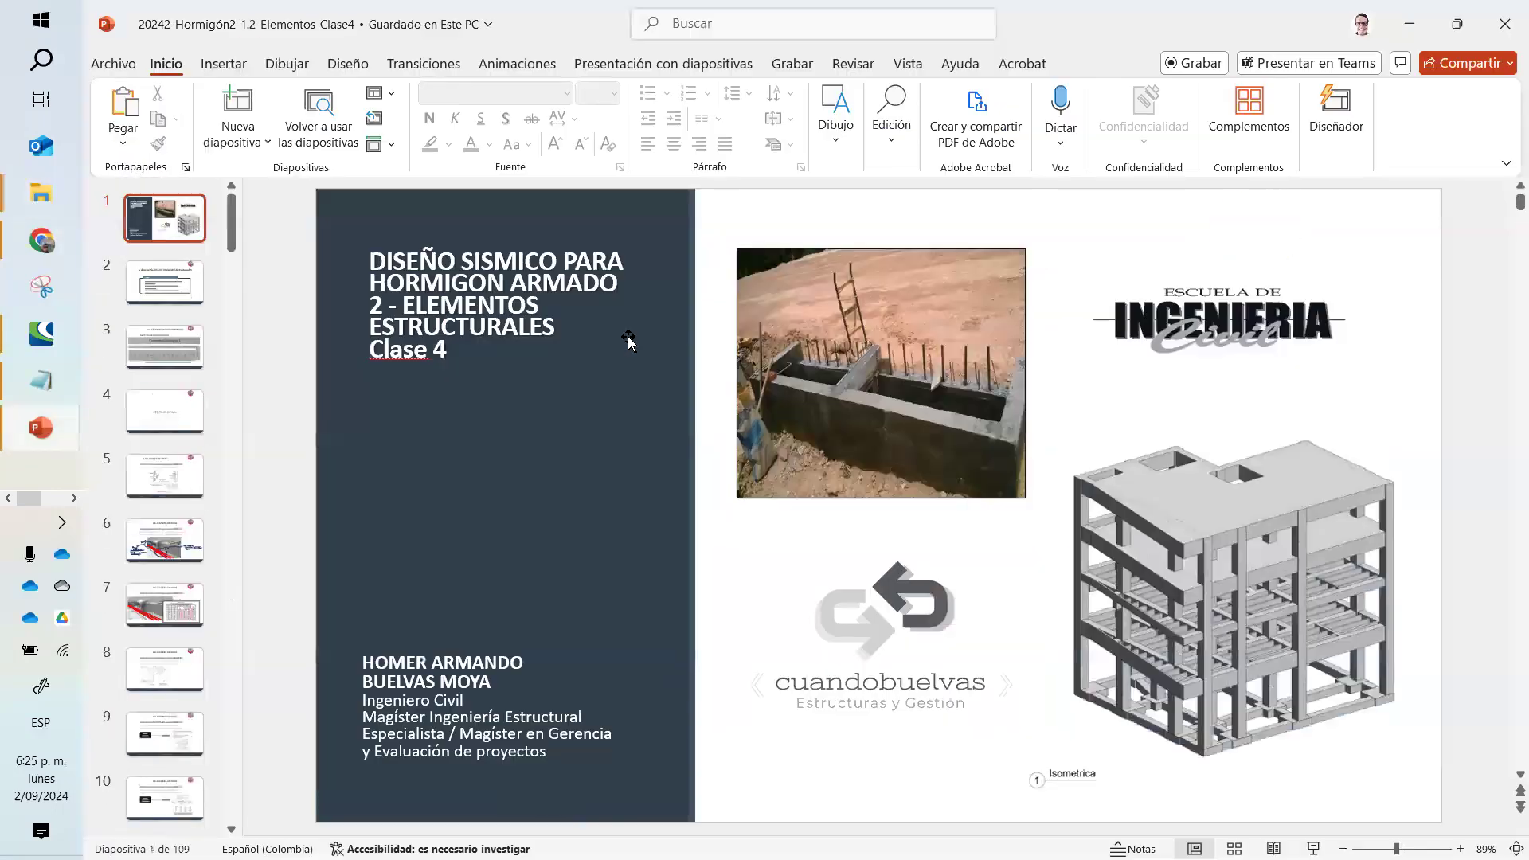
left_click_drag(242, 264, 245, 328)
left_click(1411, 26)
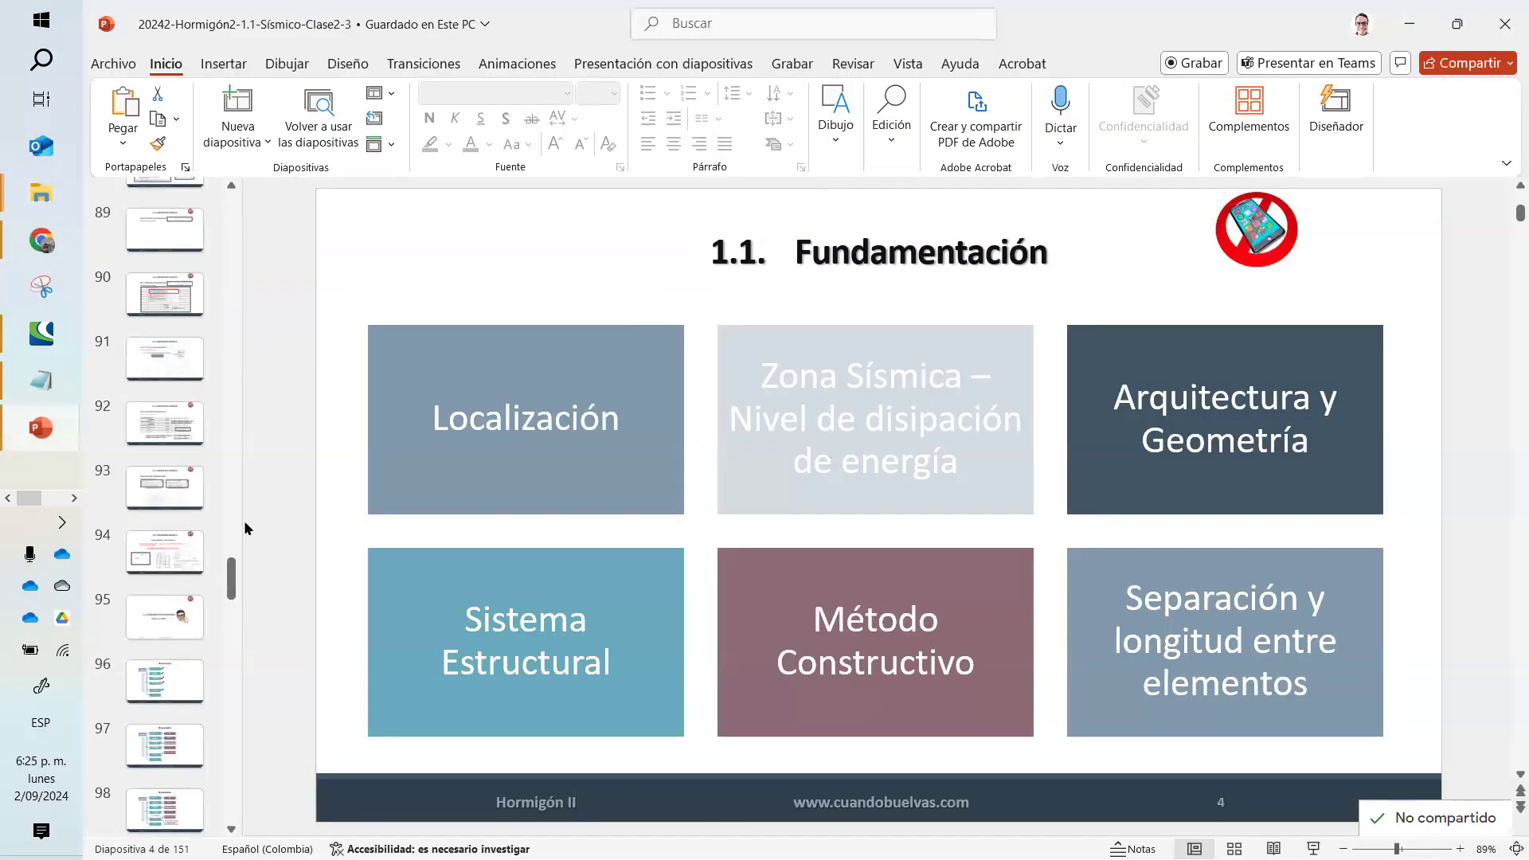
- Go to slide 85 on the design seismic movements and enlarge the image with the k exponent rules by period T
mouse_move(232, 581)
left_mouse_down()
mouse_move(241, 647)
mouse_move(249, 547)
mouse_move(249, 568)
left_mouse_up()
left_click(181, 516)
left_click(1182, 541)
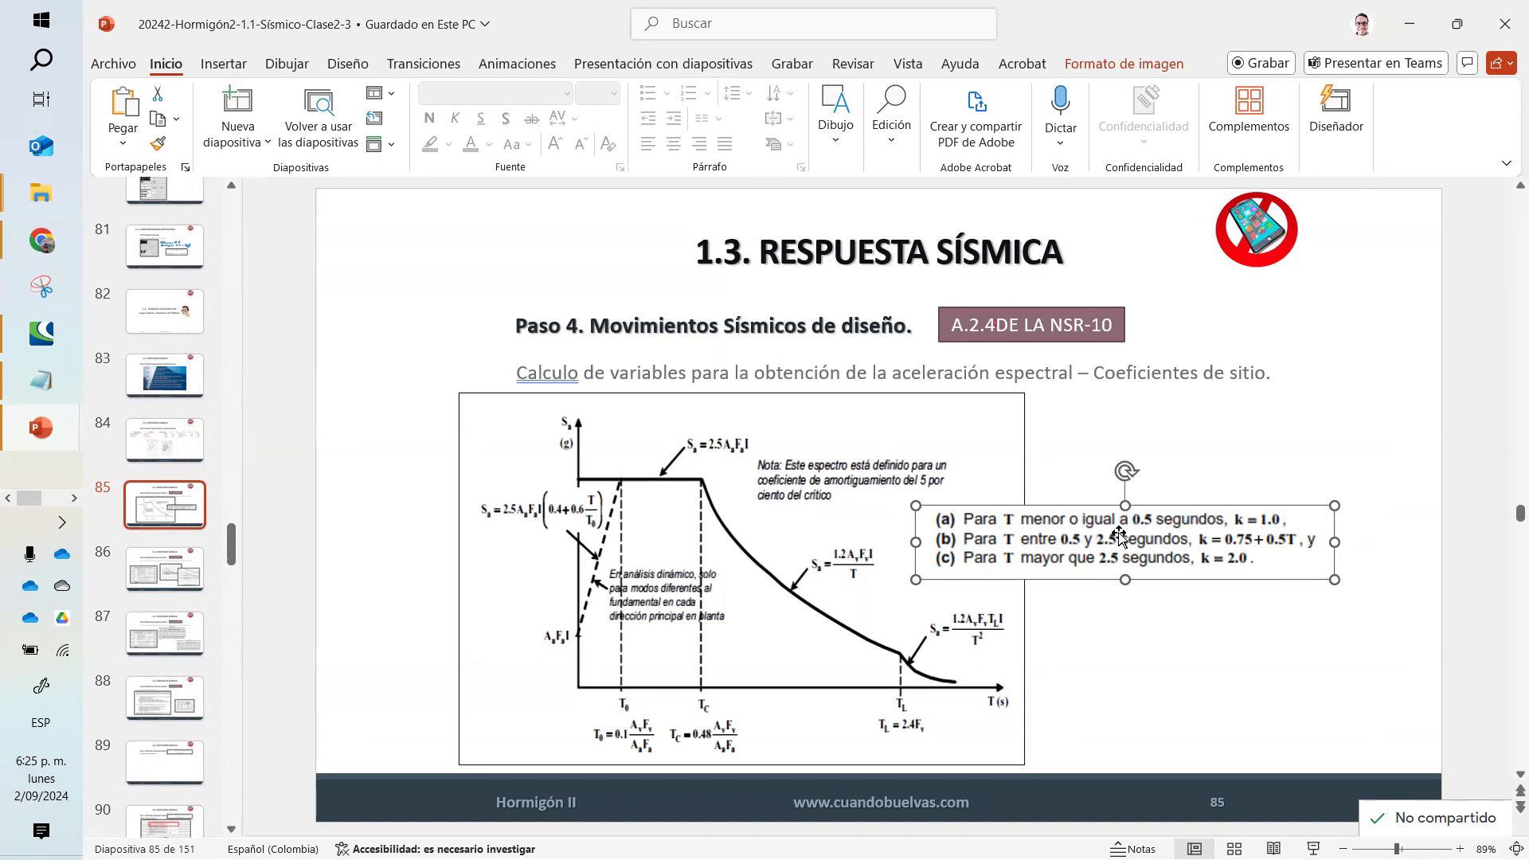
left_click_drag(1335, 580, 1229, 566)
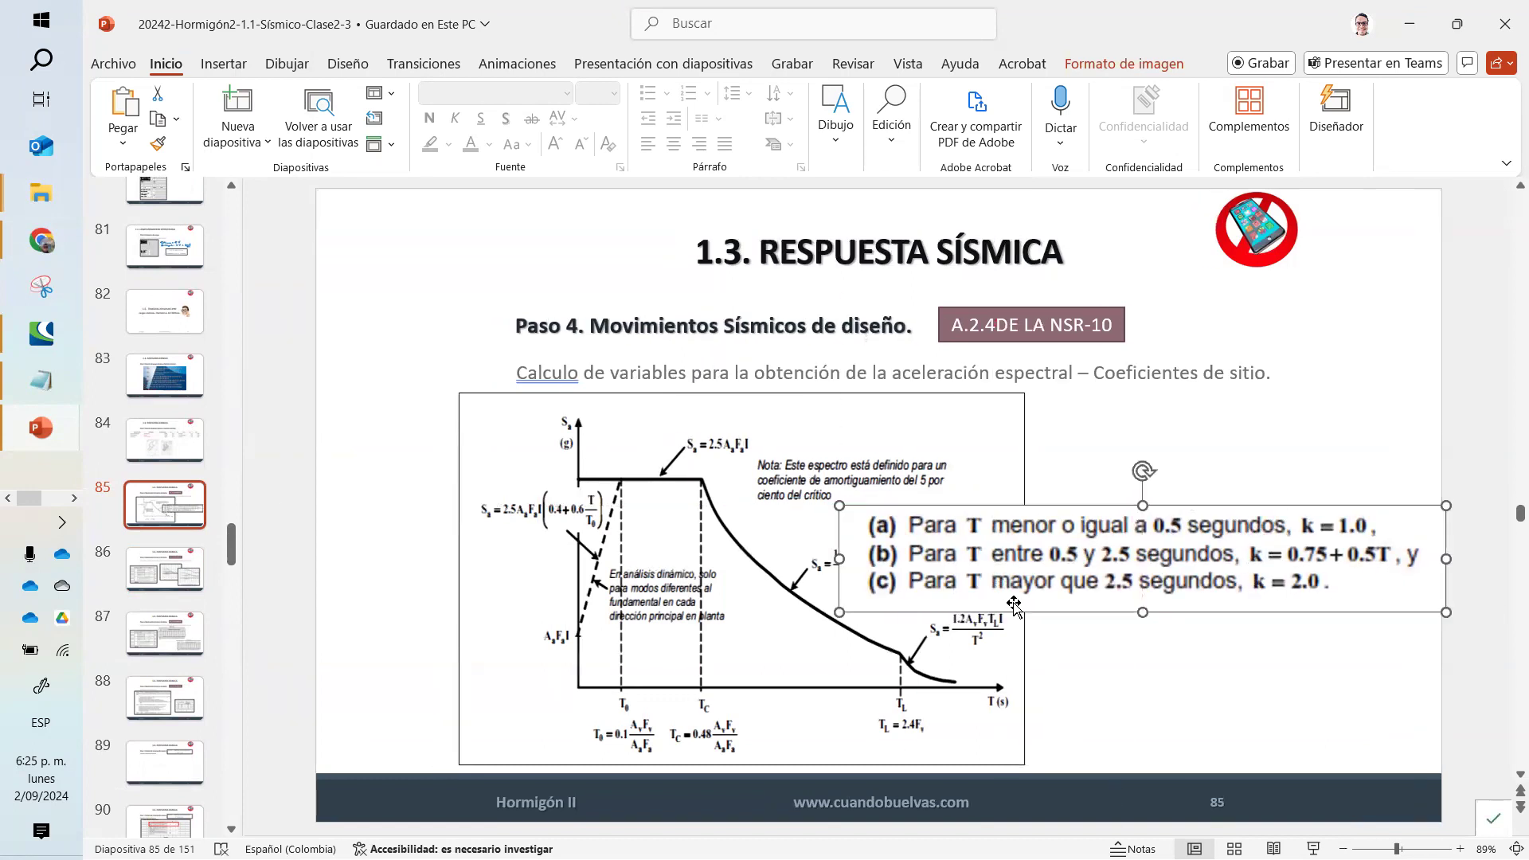
- Shrink and reposition the k exponent rules image on the slide, and switch back to ETABS
left_click_drag(840, 613, 986, 587)
left_click_drag(1078, 543, 1045, 545)
left_click(1409, 24)
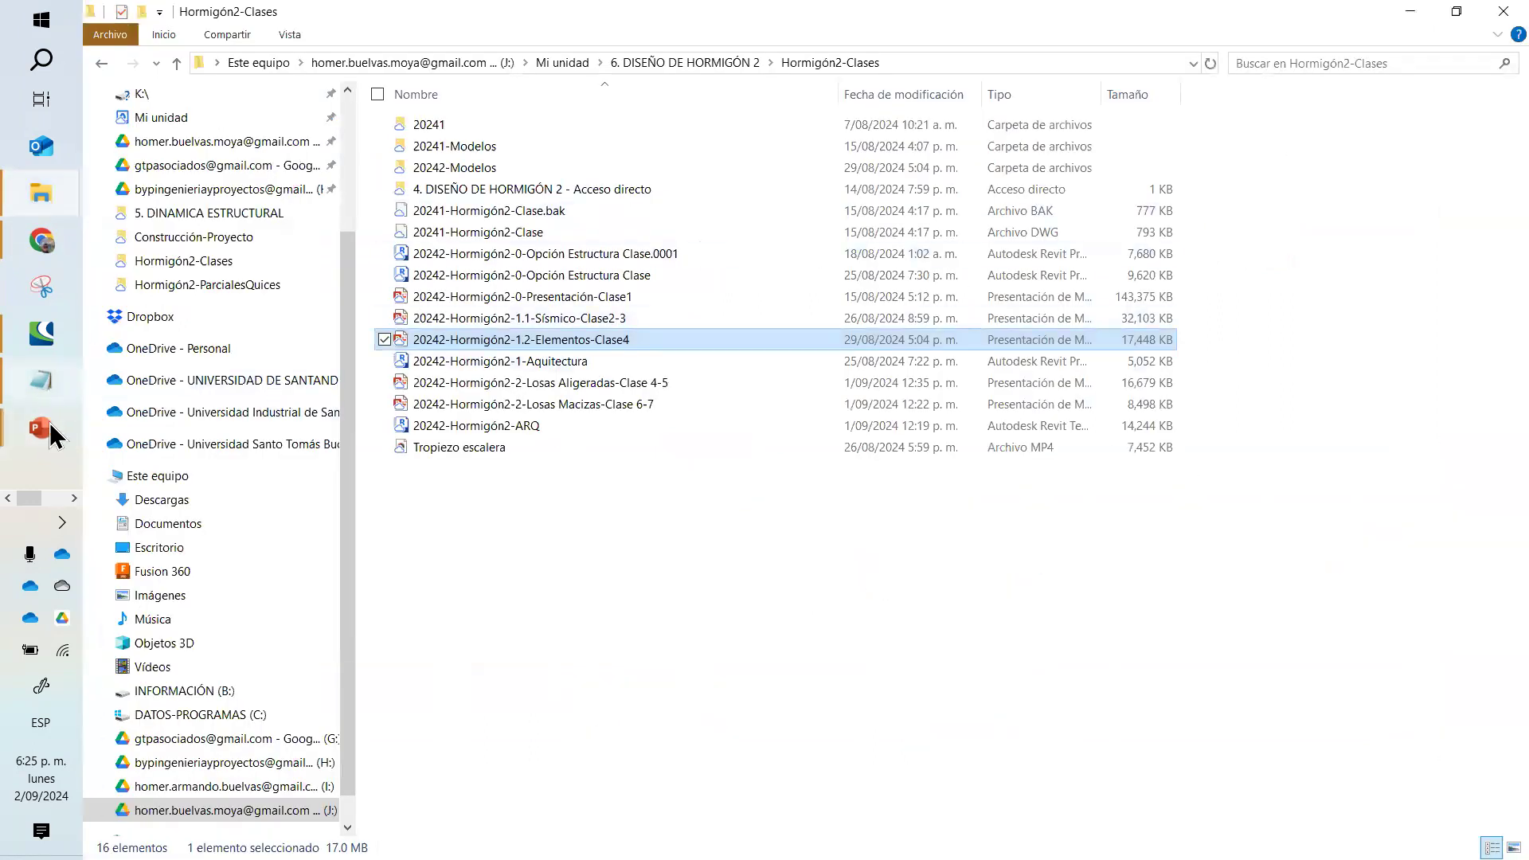
left_click(71, 493)
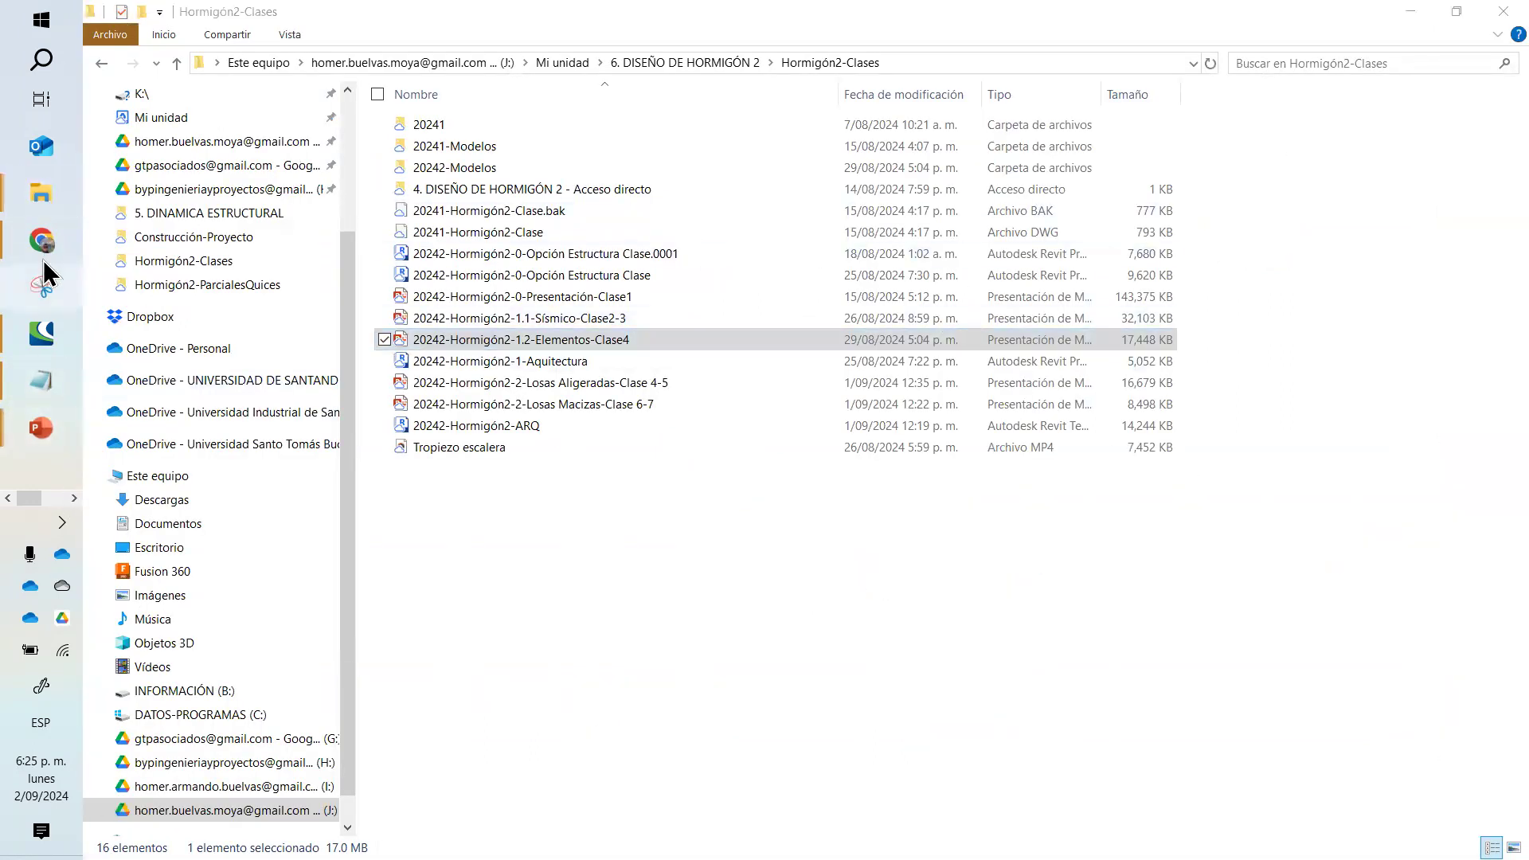
left_click(73, 496)
left_click(45, 204)
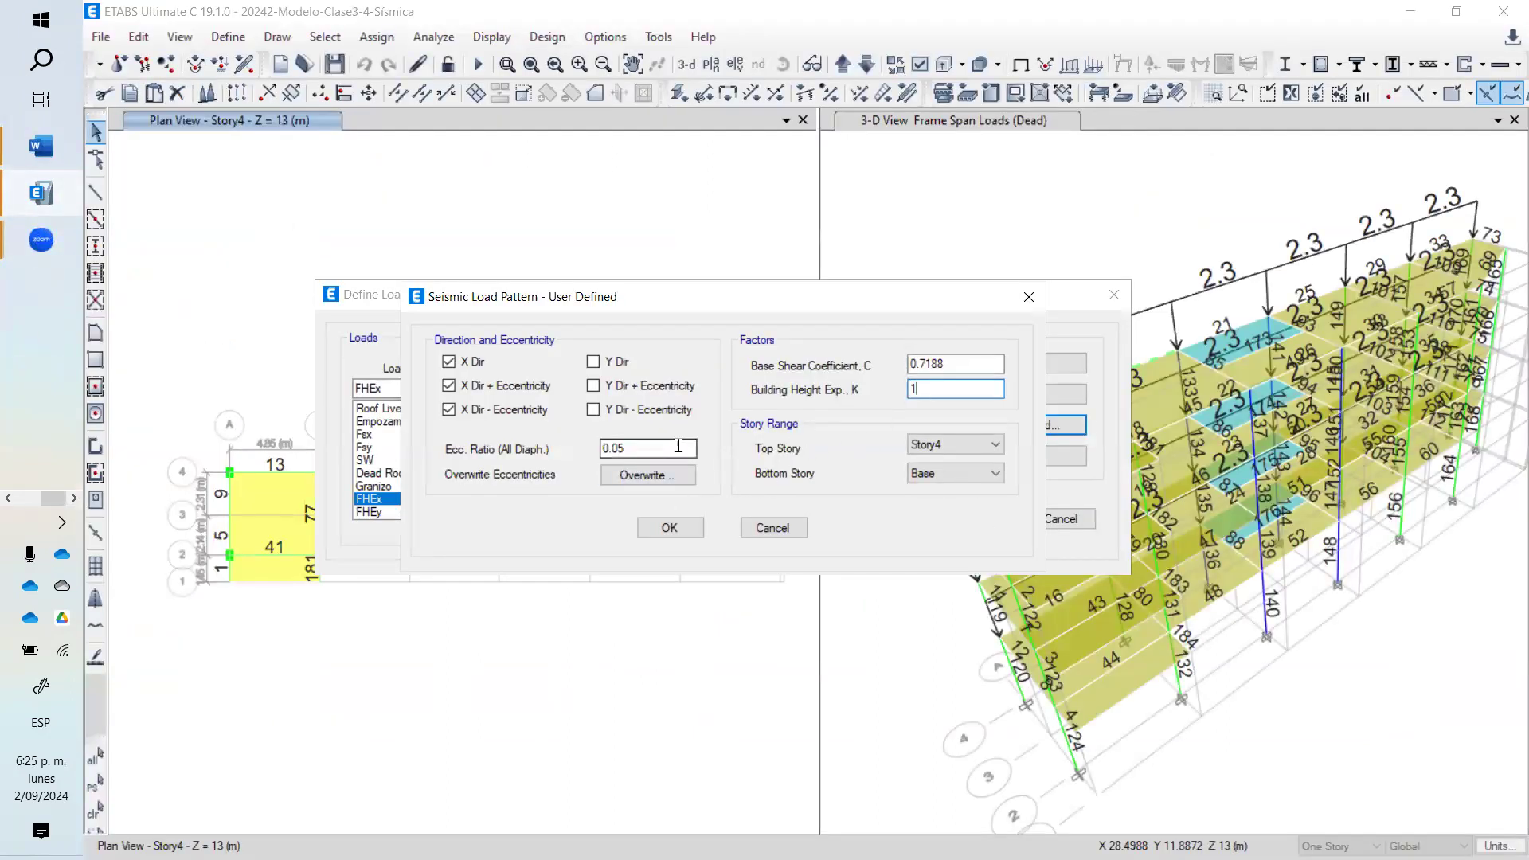
- Review FHEx's diaphragm eccentricity ratio and story range, and accept its lateral load settings
left_click_drag(628, 447, 566, 447)
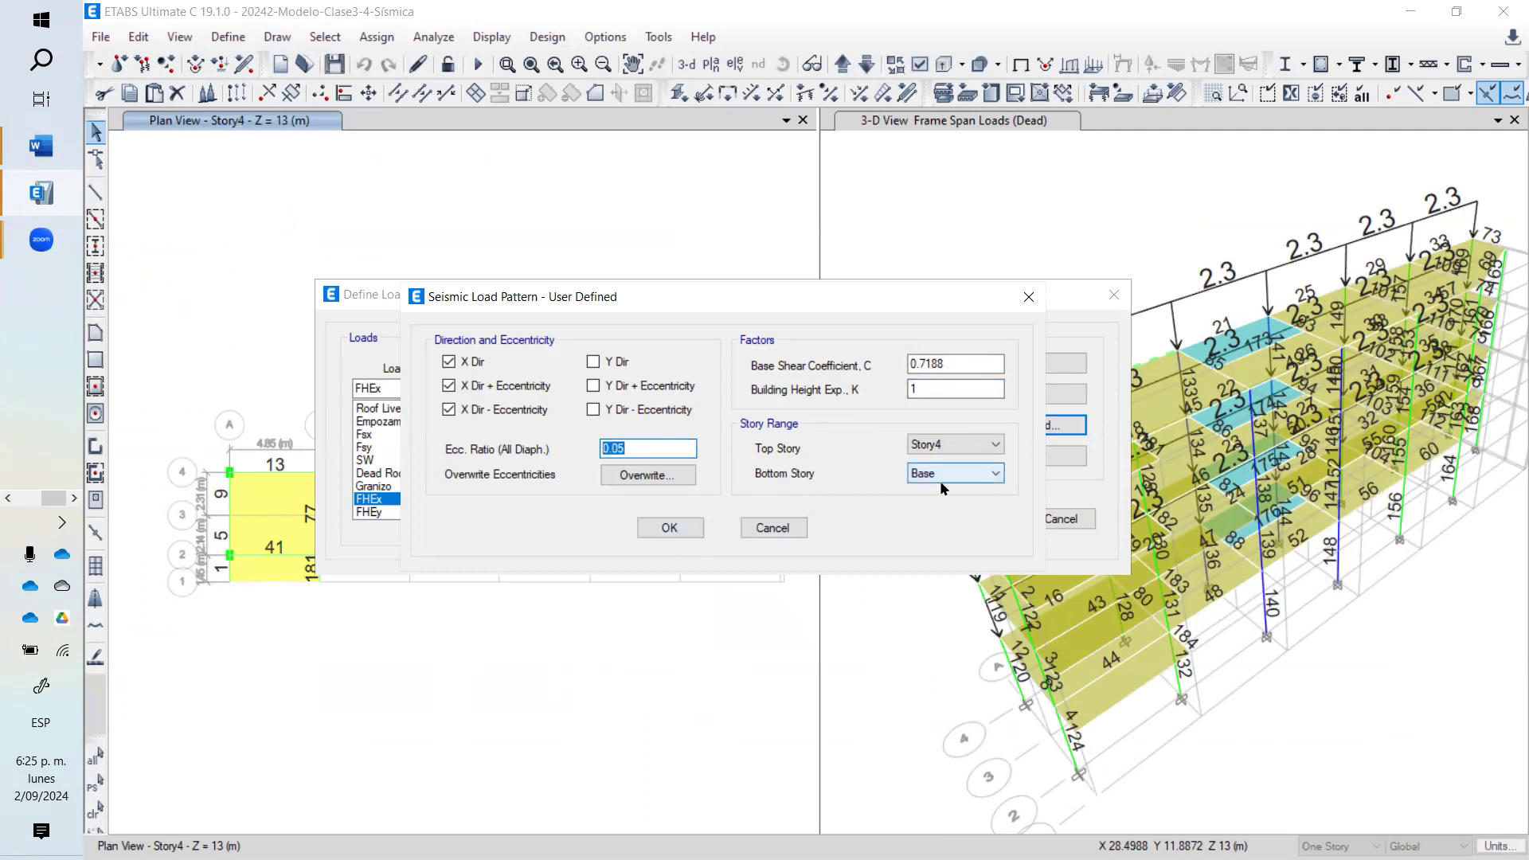
left_click(962, 475)
left_click(981, 459)
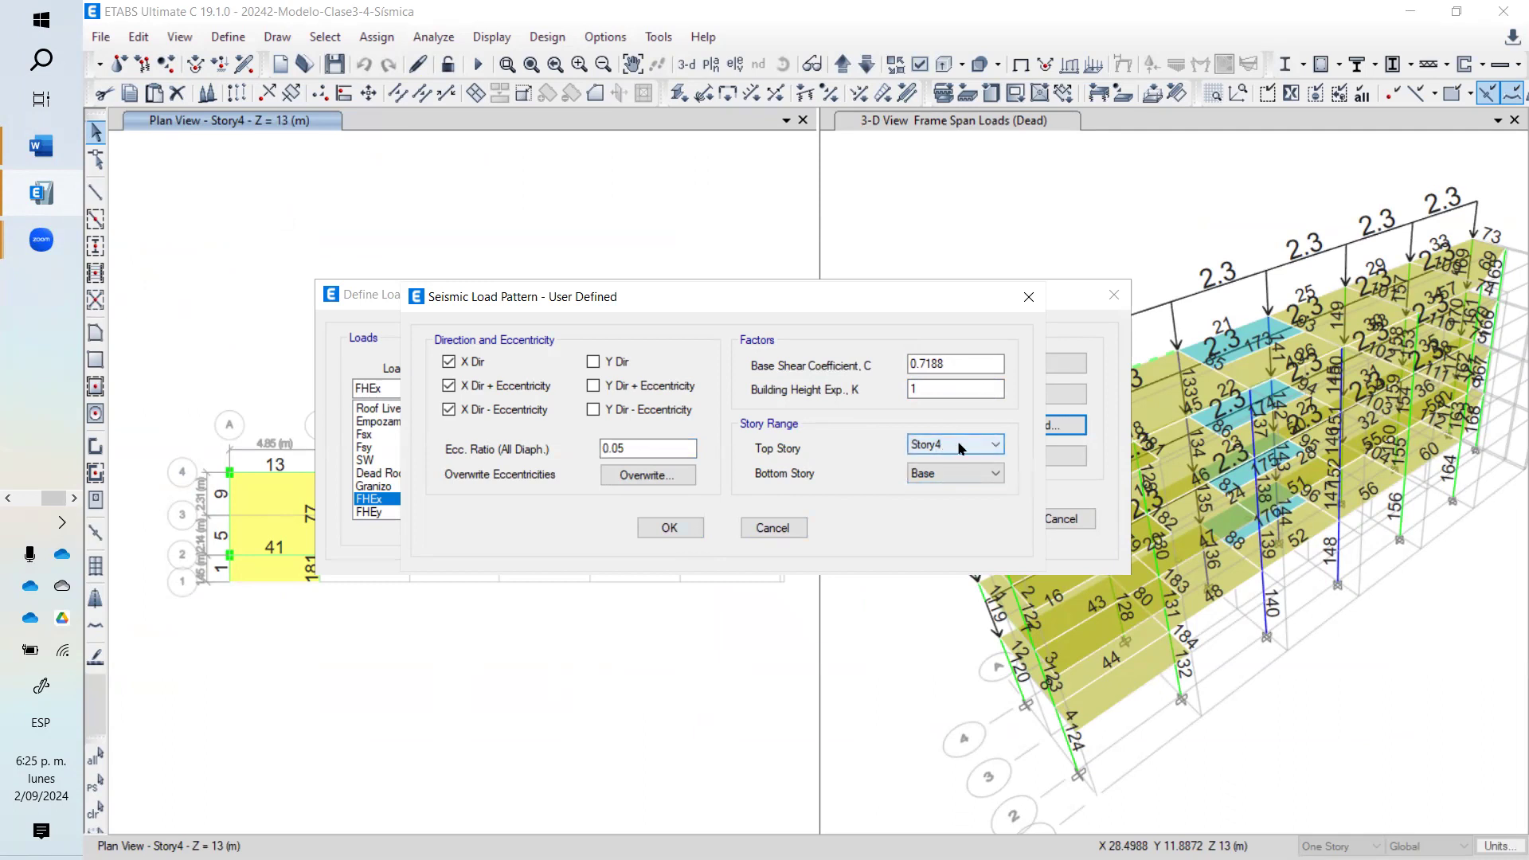
left_click(669, 526)
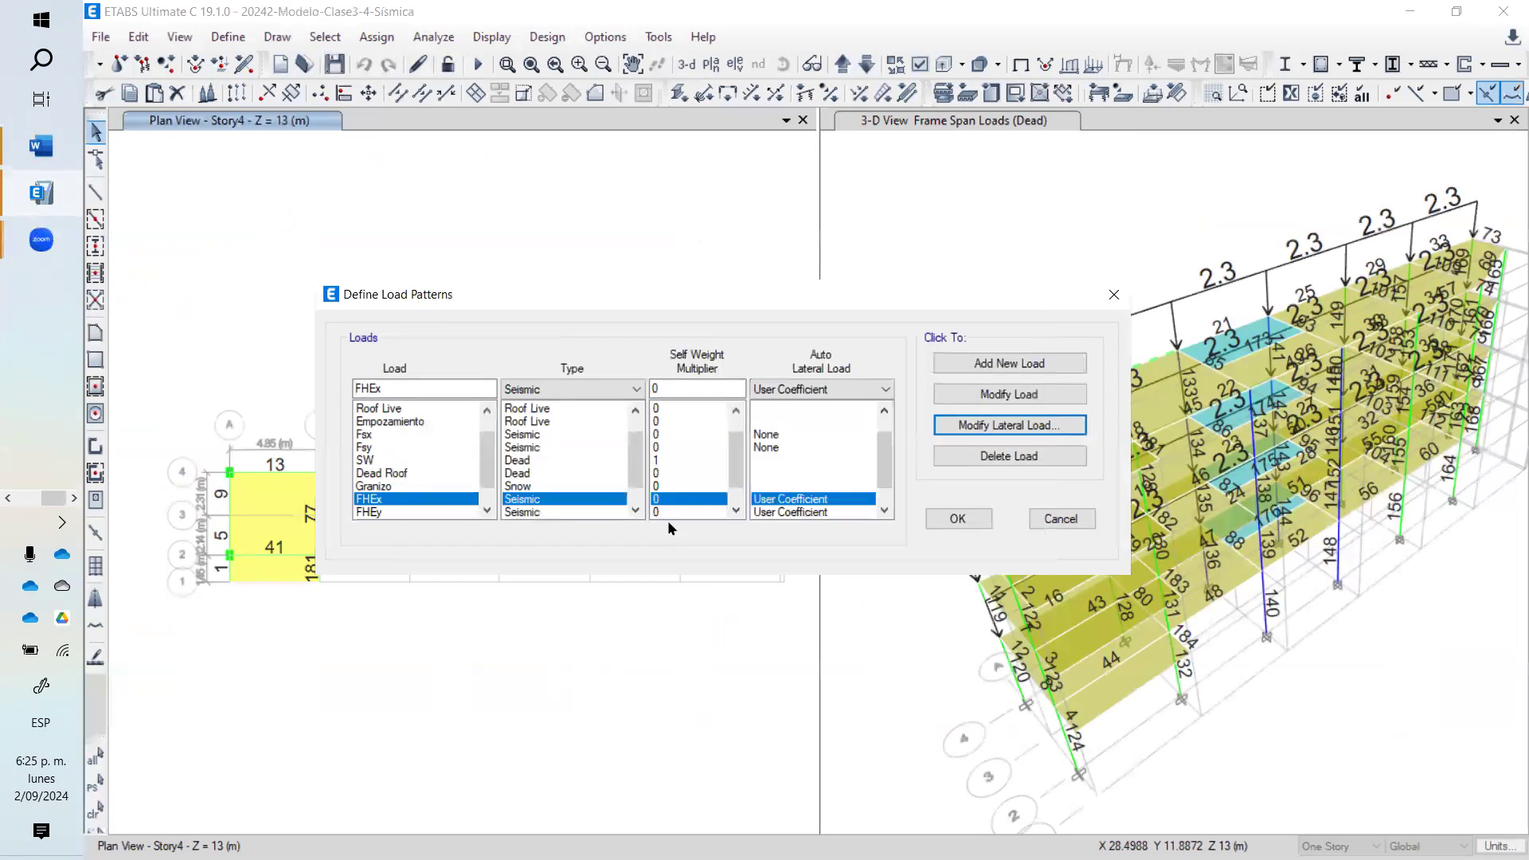
- Set the base shear coefficient C of the FHEy load pattern to 0.7188 and accept the load pattern definitions
left_click(829, 513)
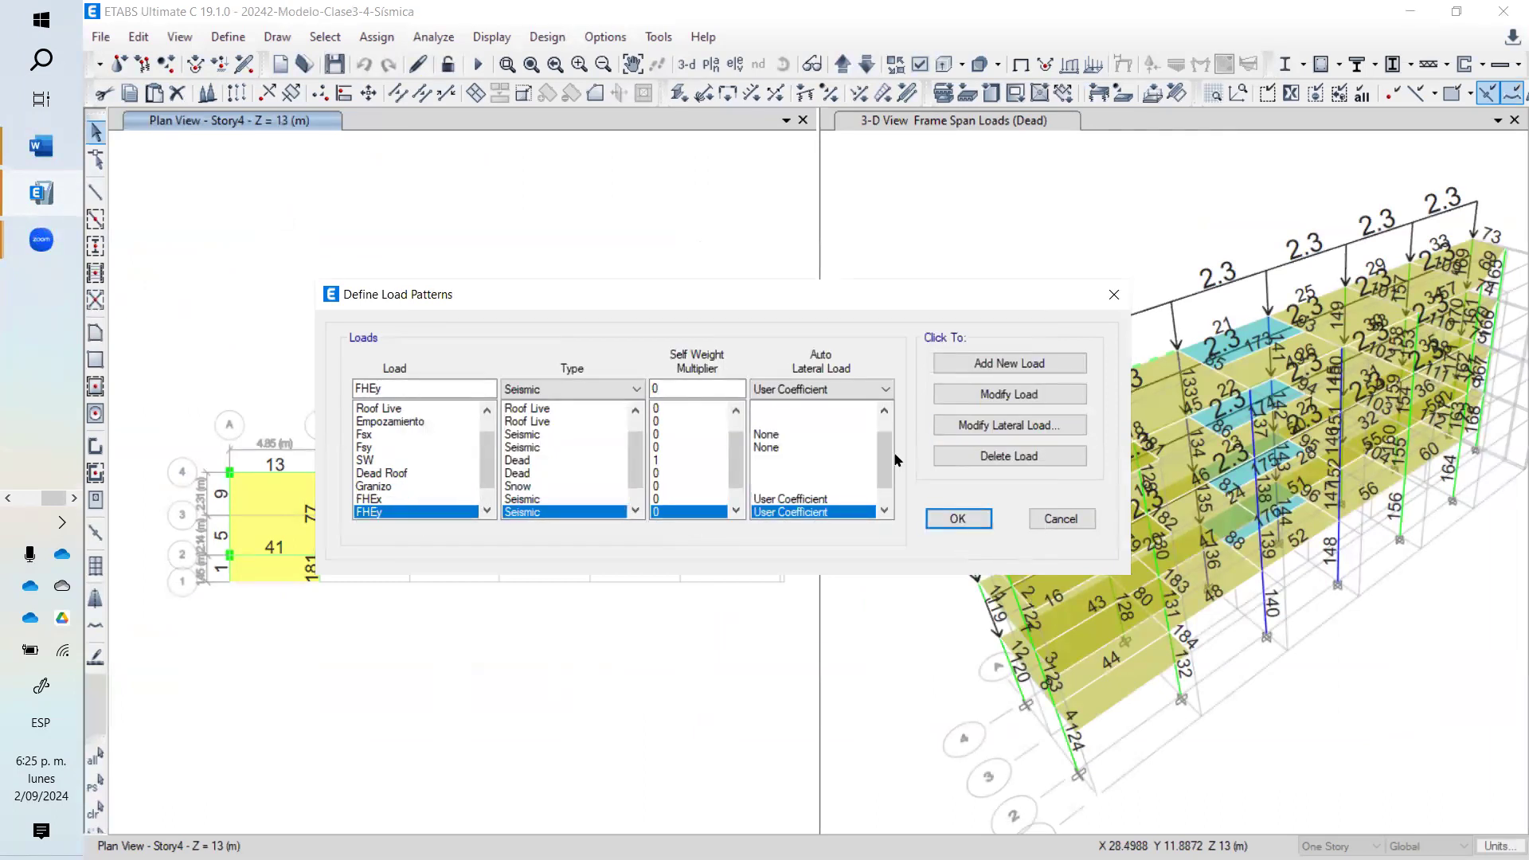
scroll(898, 460, "down", 1)
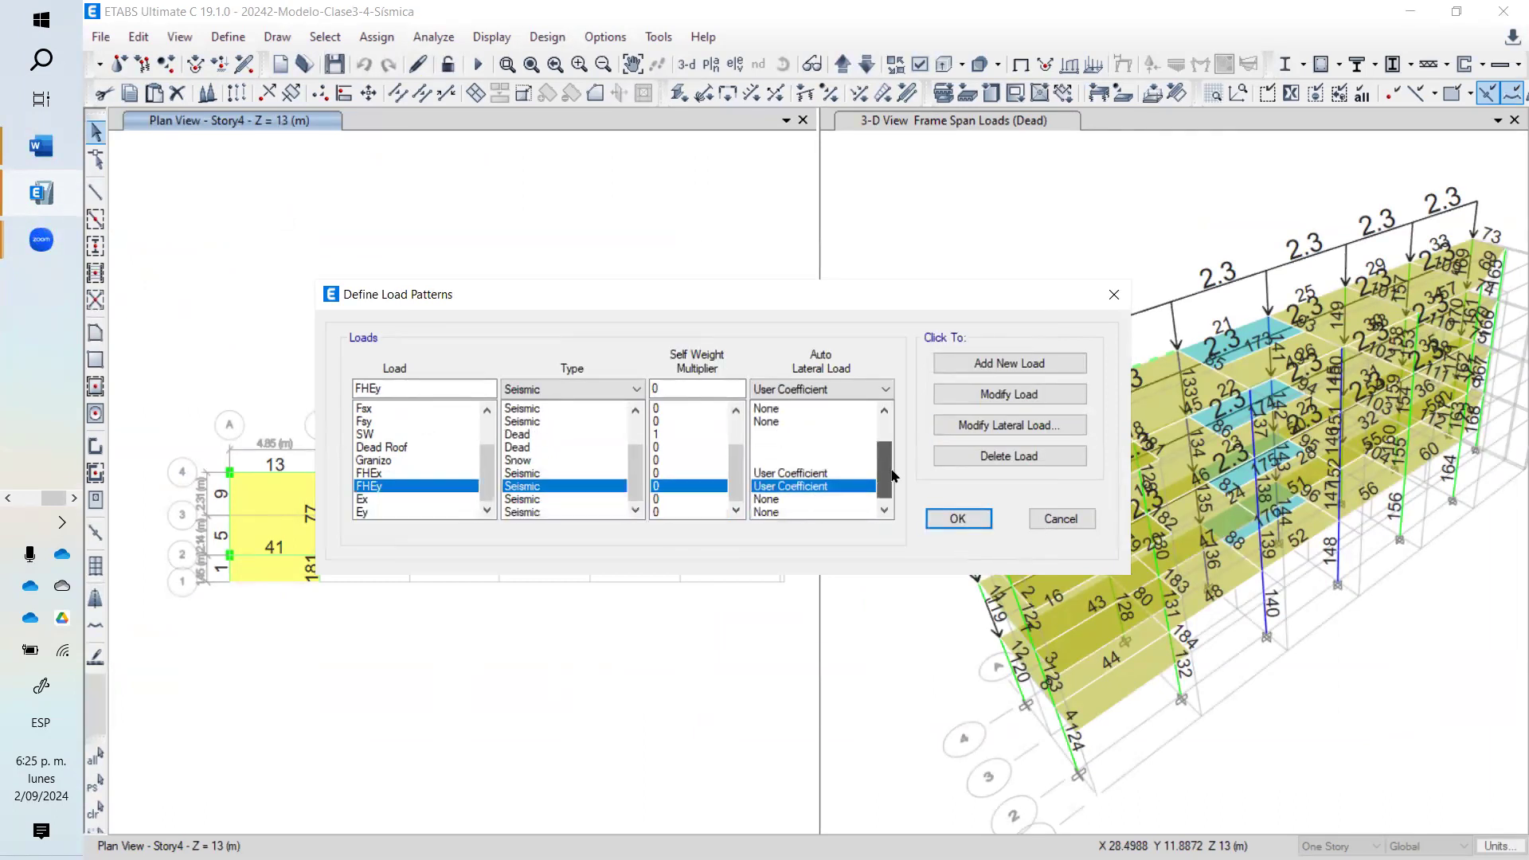
left_click(1001, 428)
double_click(964, 364)
type("0.7188")
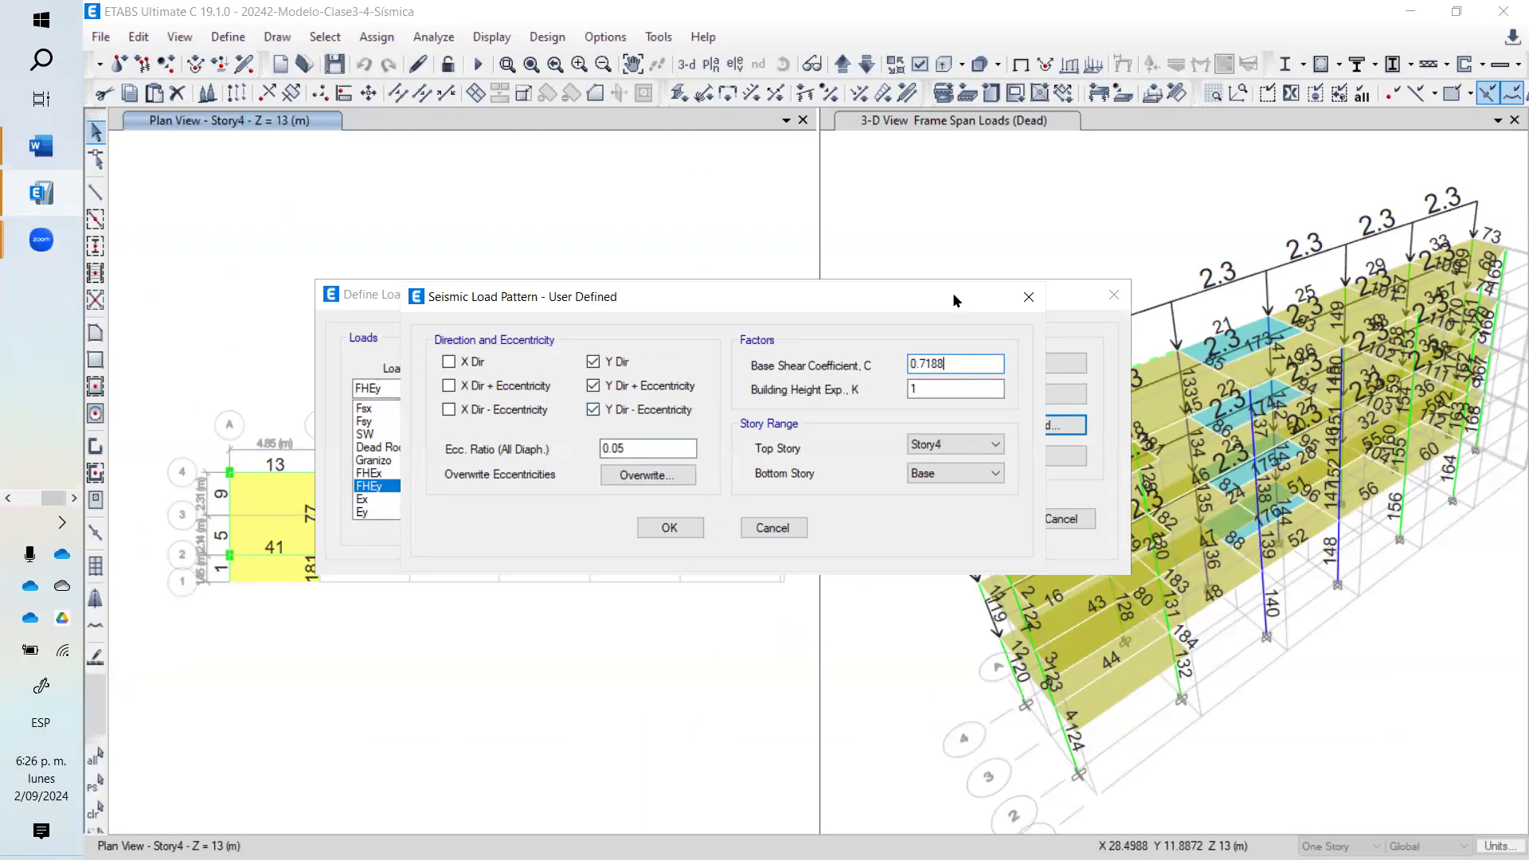
left_click(682, 526)
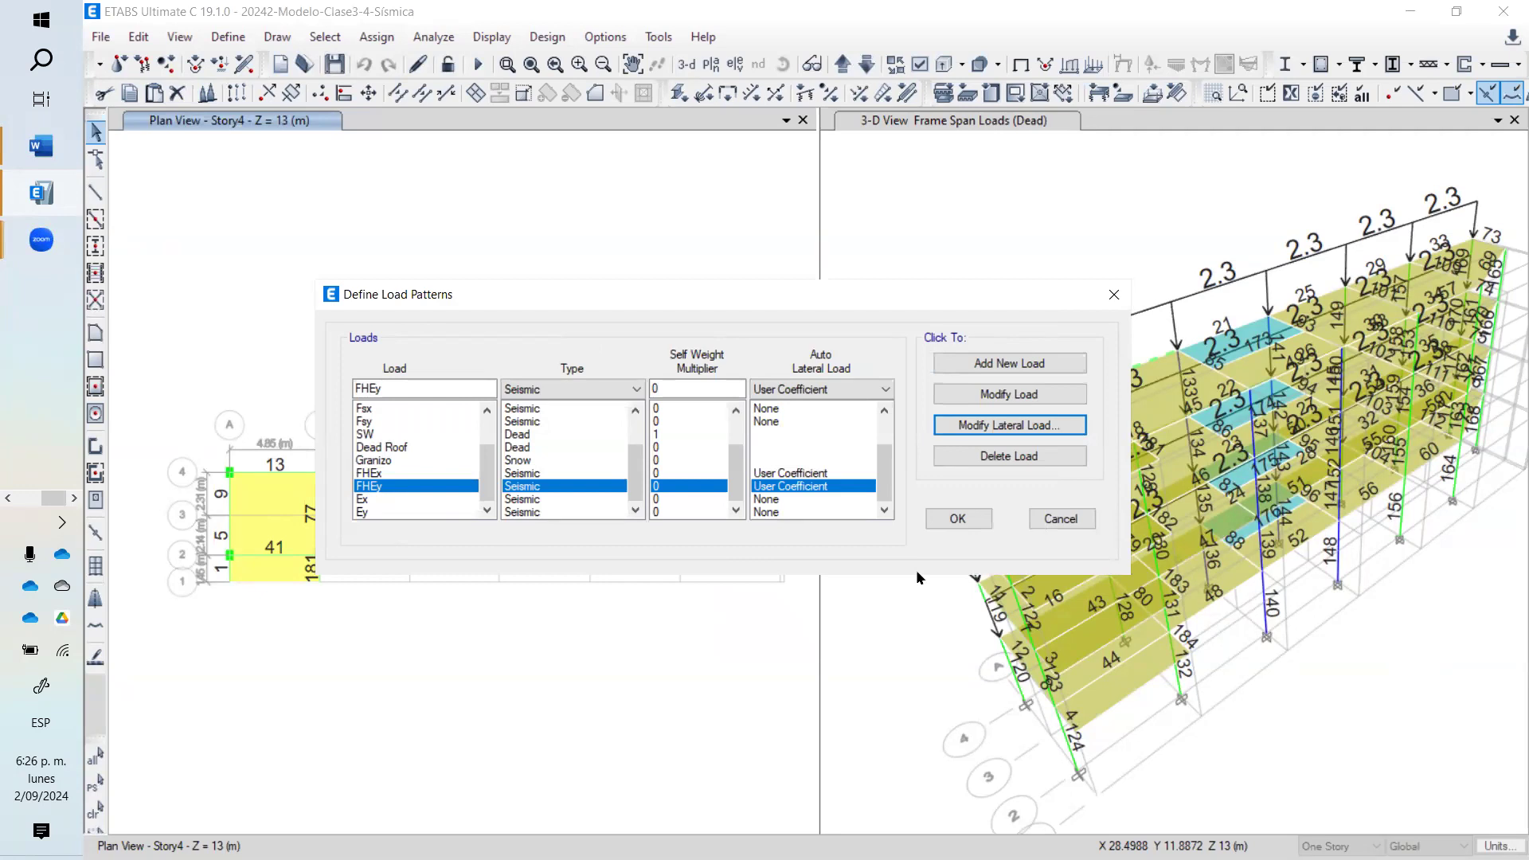
left_click(956, 518)
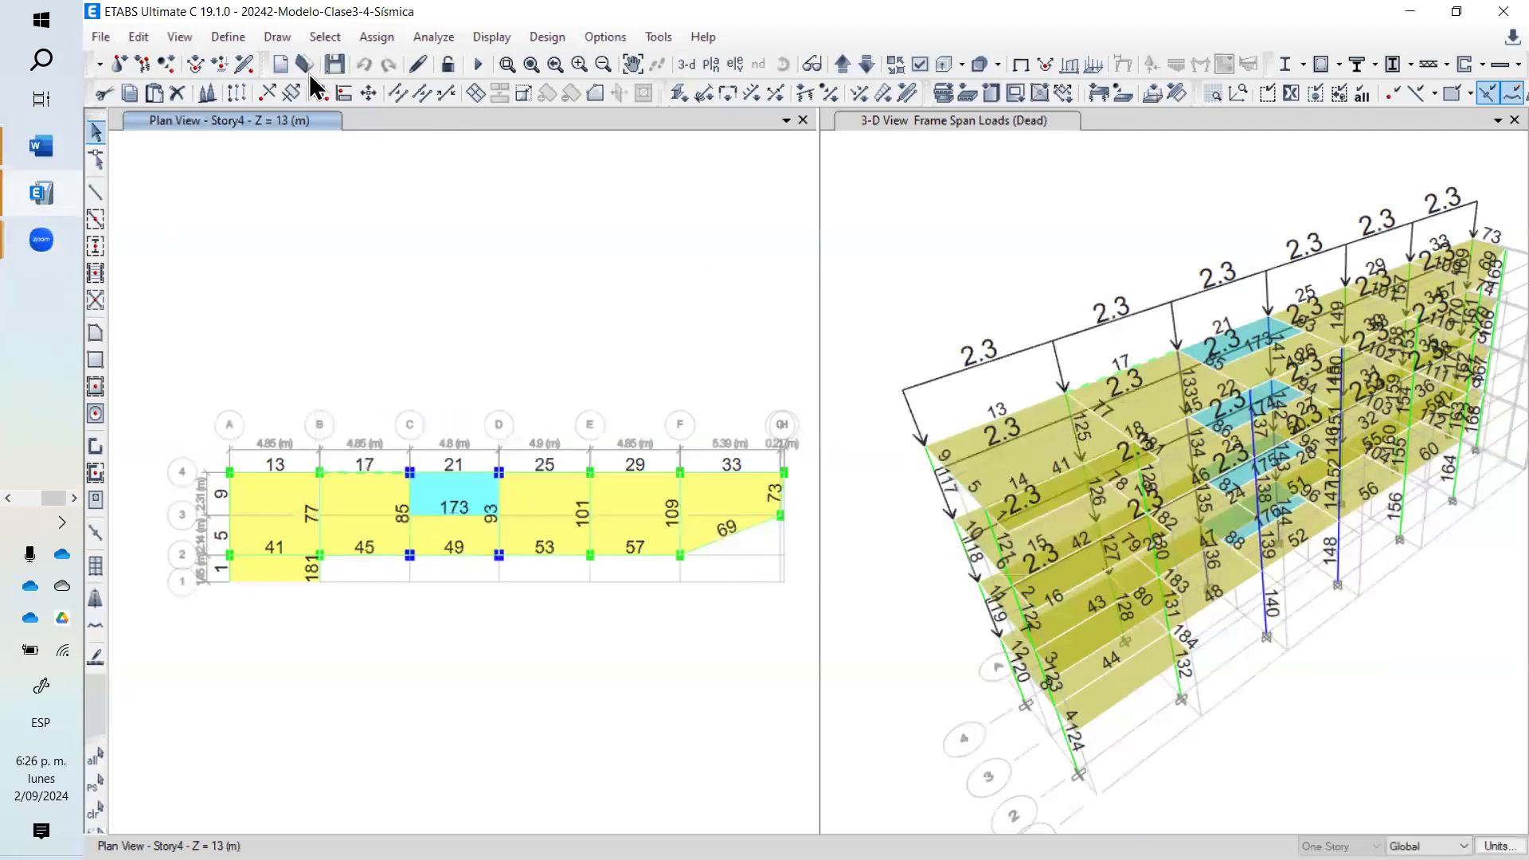
- Open the load cases list and compare the types of the Fsx, Fsy, Ex and Ey cases with FHEx and FHEy
left_click(208, 37)
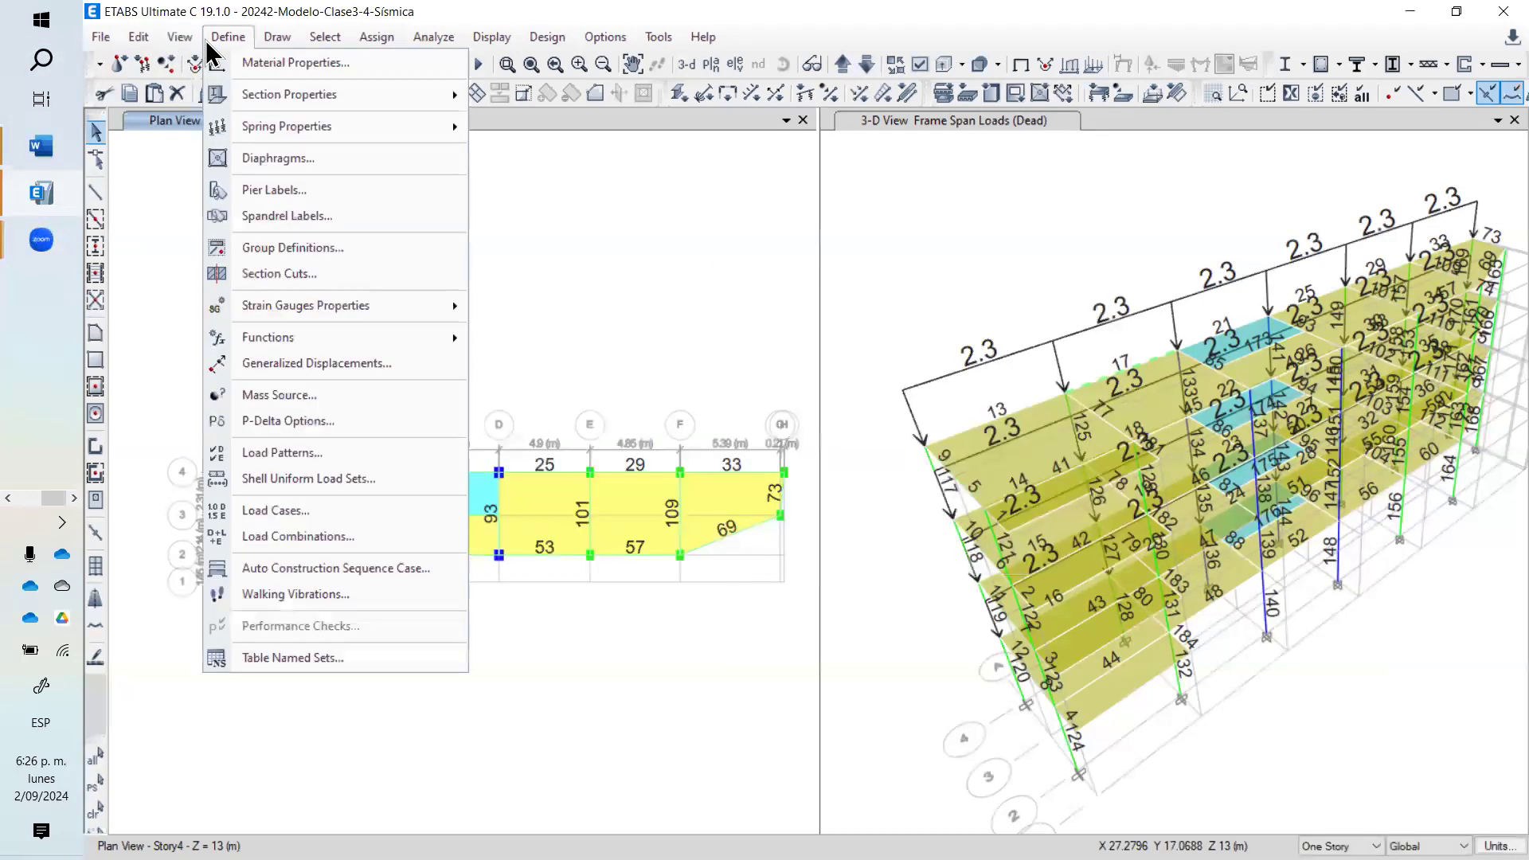
left_click(398, 514)
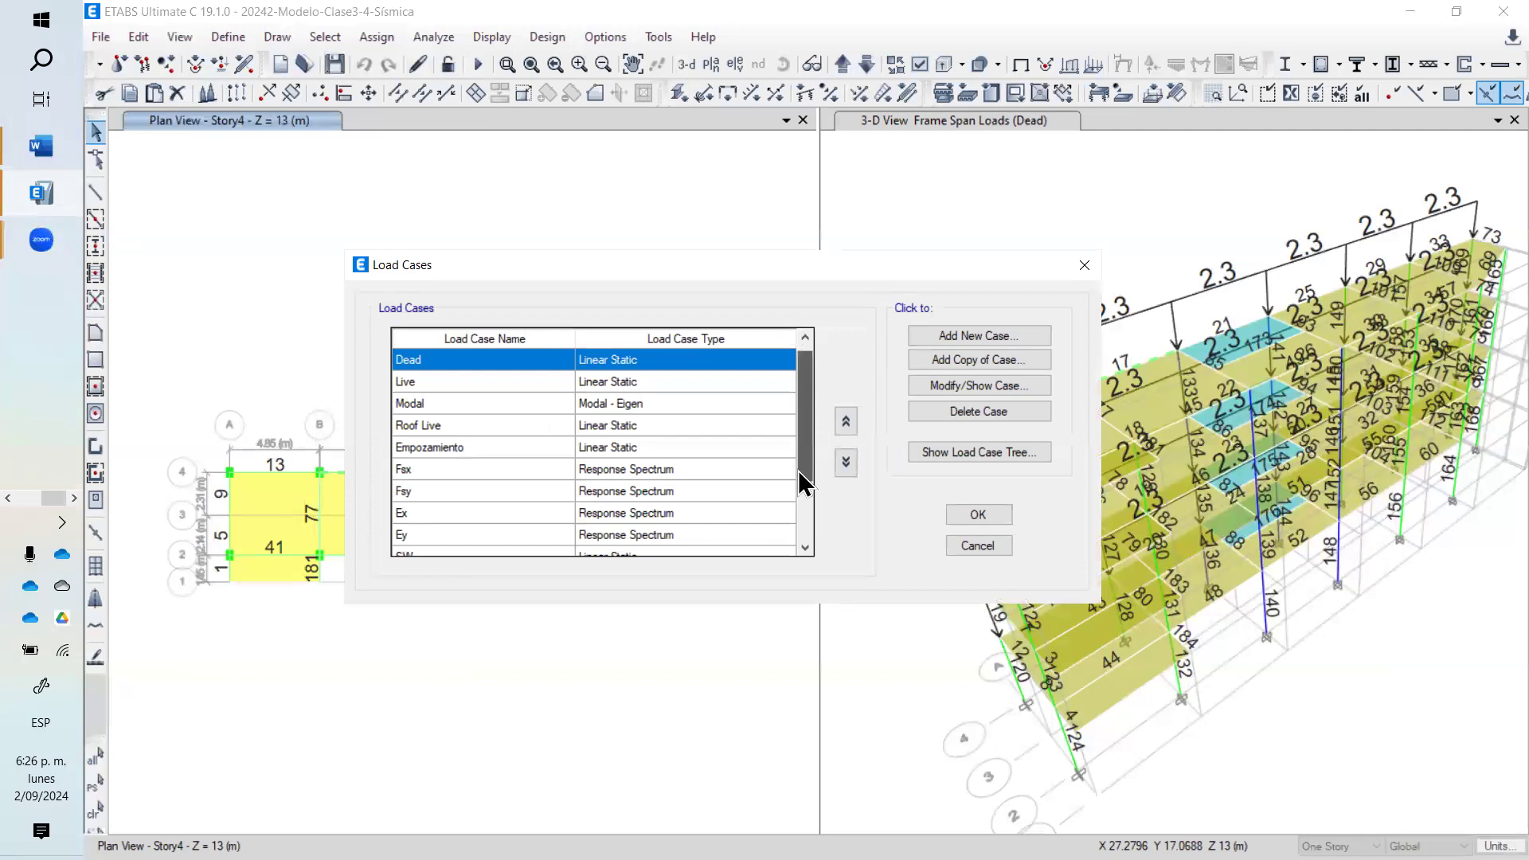
left_click_drag(798, 470, 800, 498)
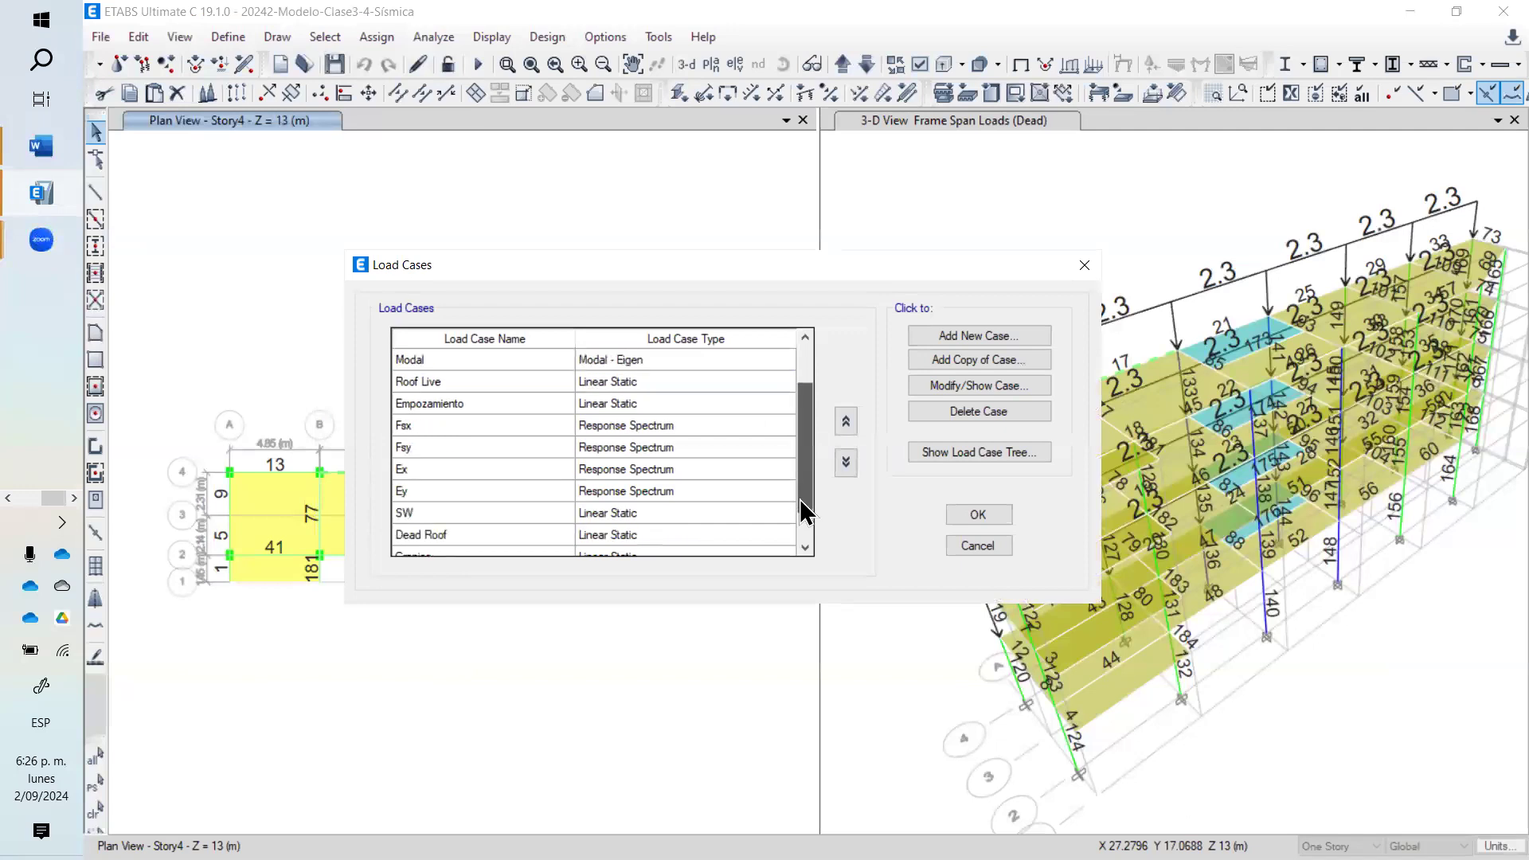
left_click(524, 448)
left_click_drag(535, 471, 539, 489)
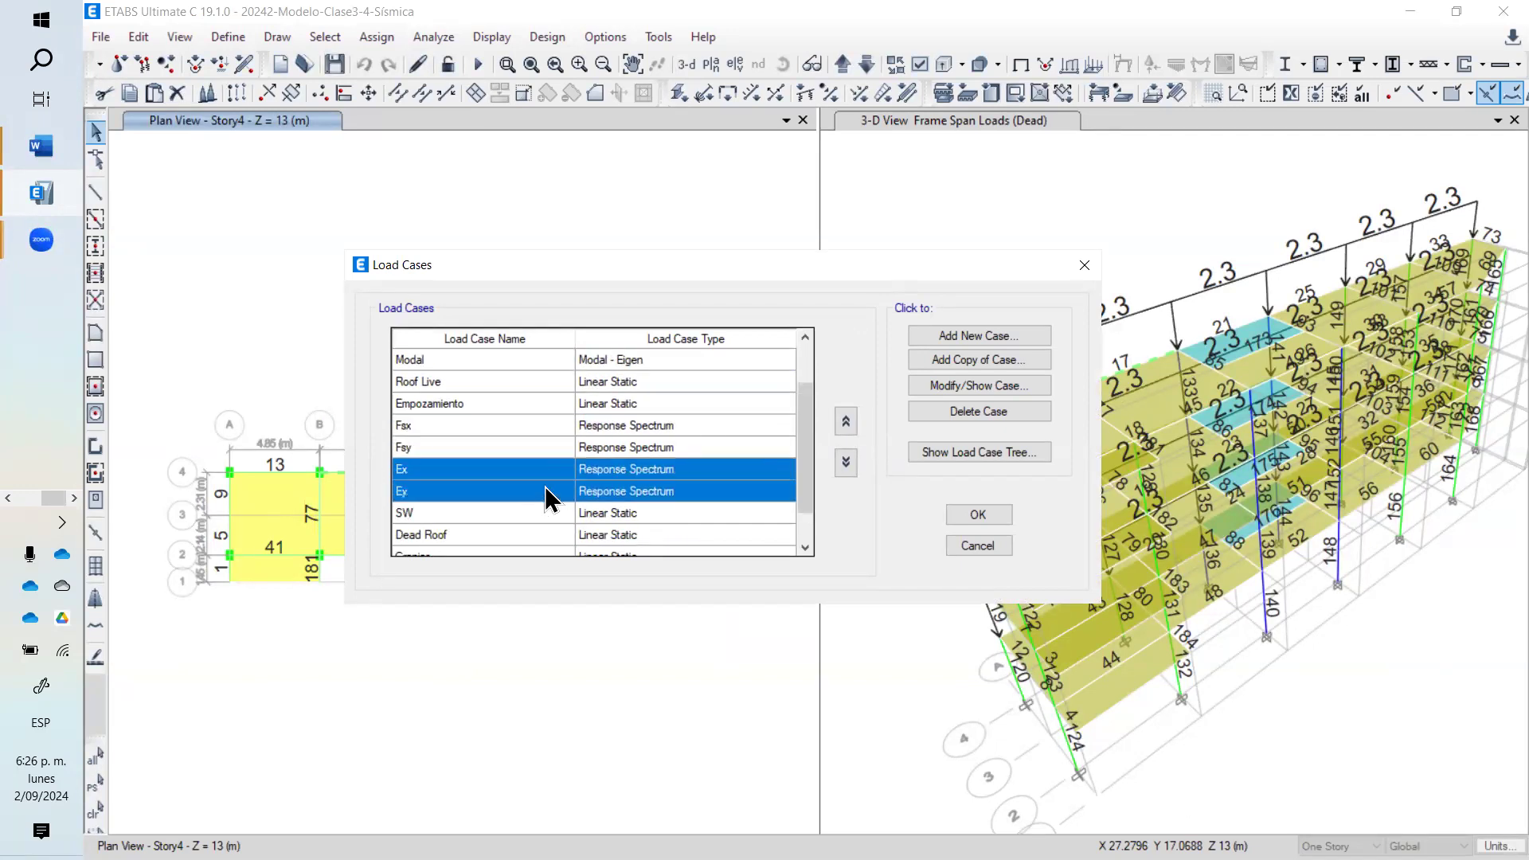
left_click_drag(805, 471, 804, 497)
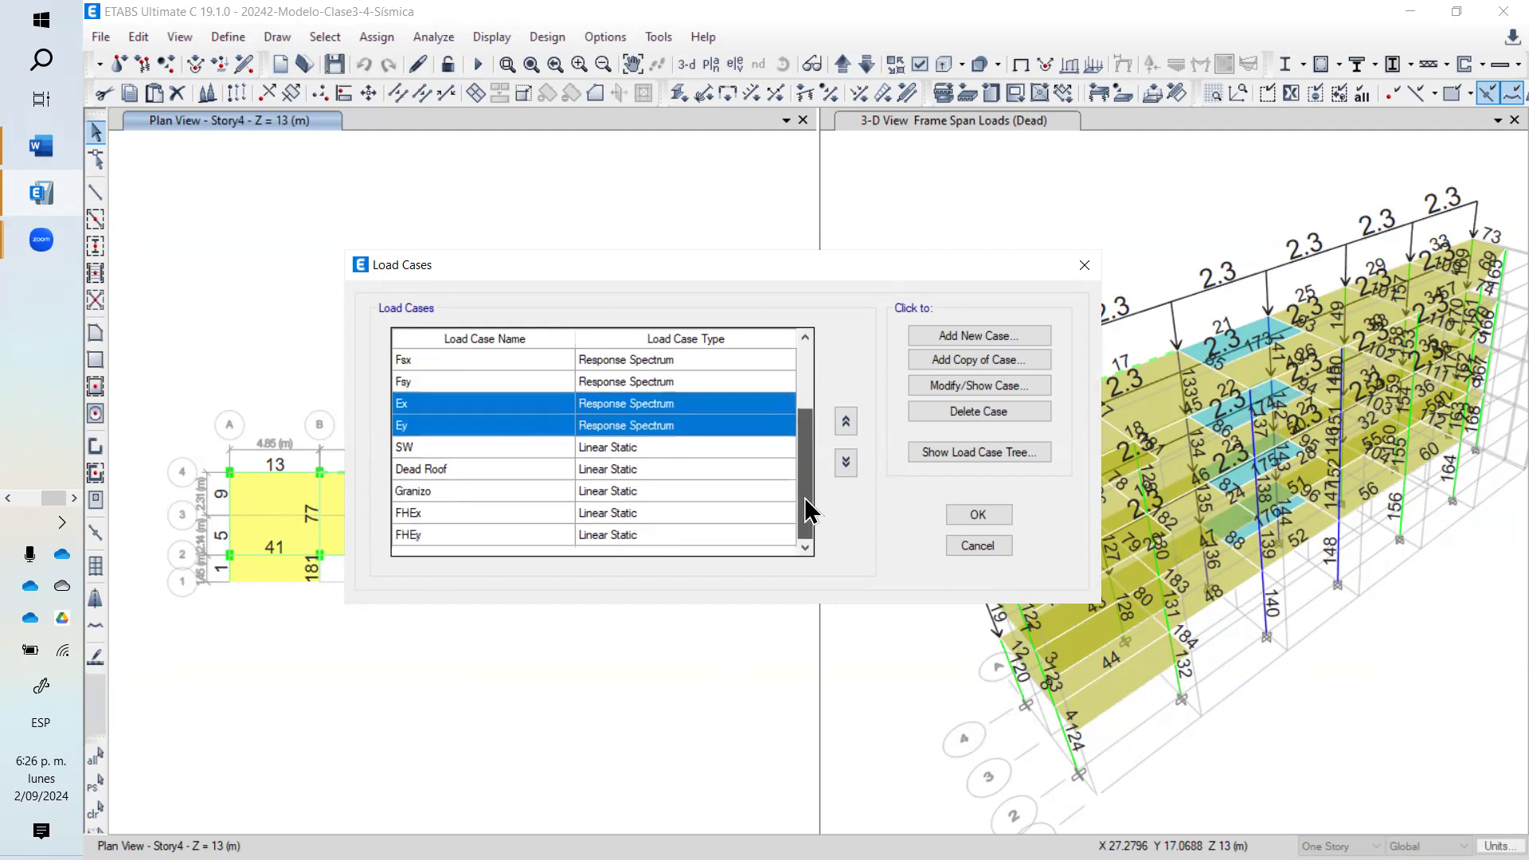
left_click_drag(615, 365, 616, 386)
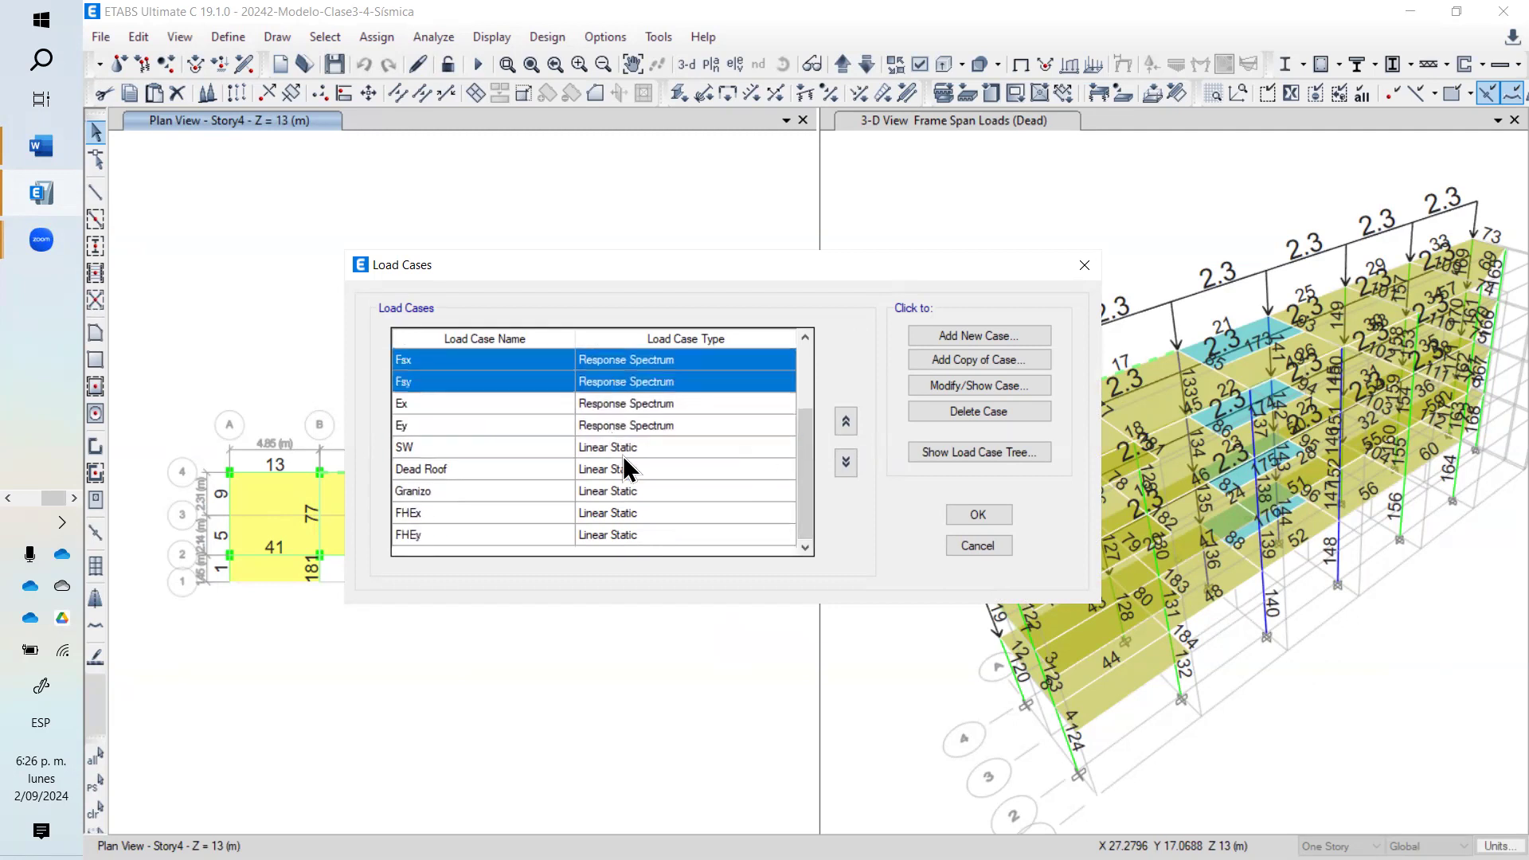
left_click_drag(630, 513, 640, 539)
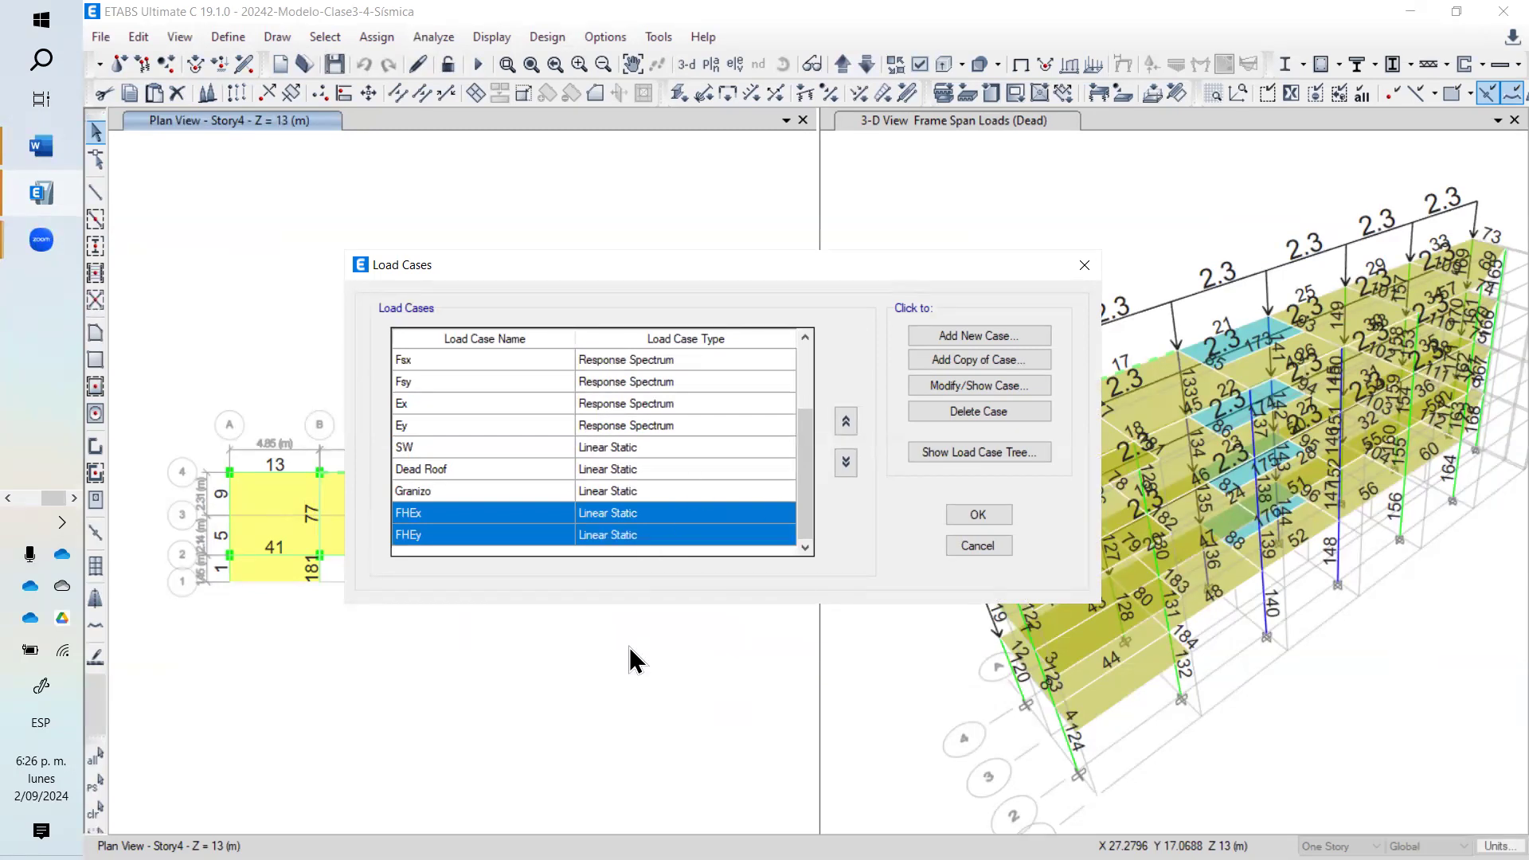
left_click(681, 368)
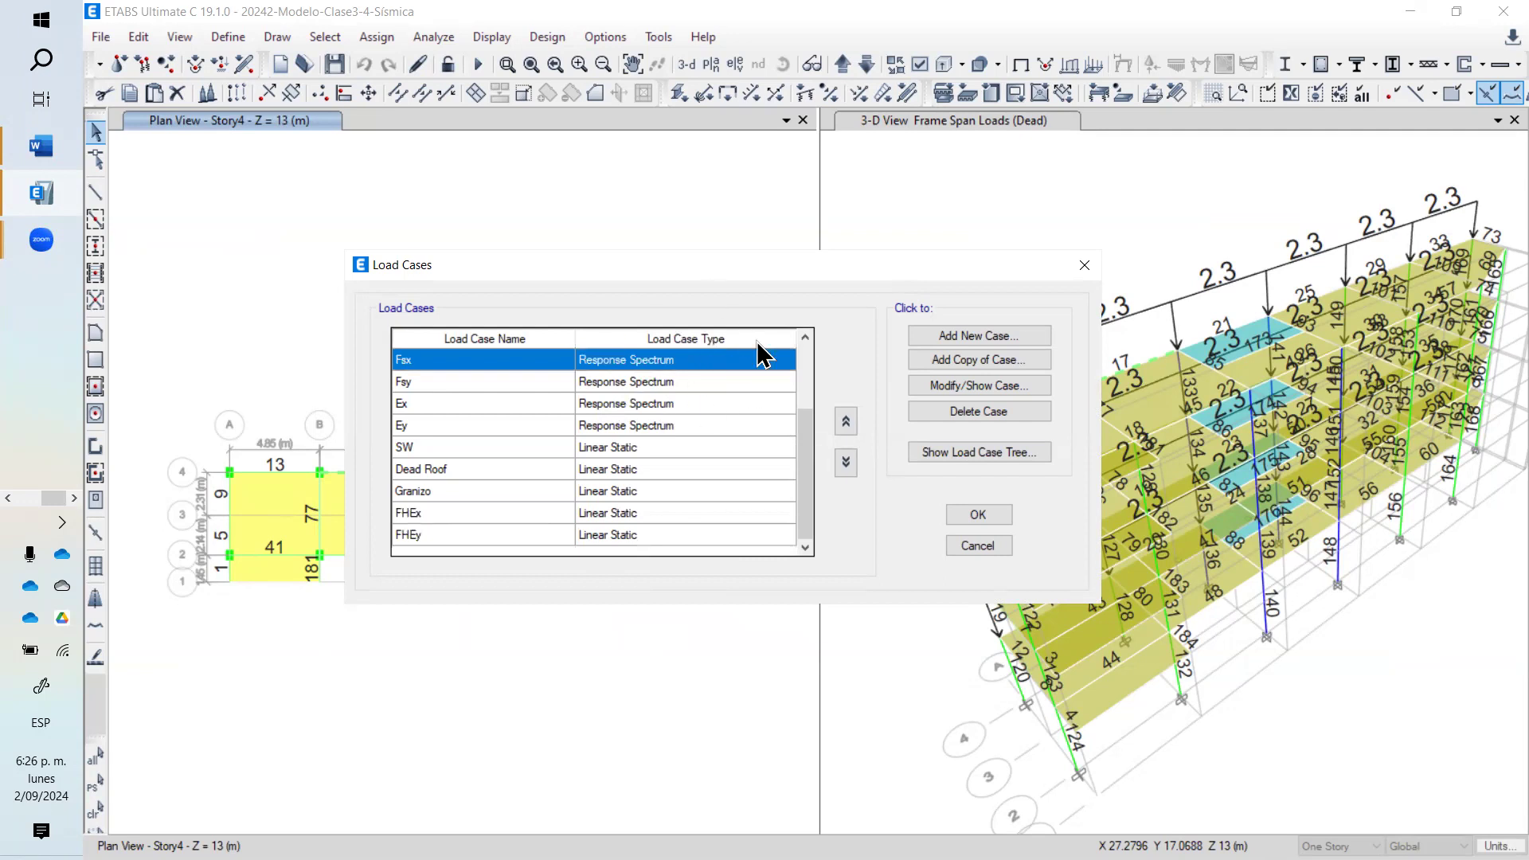
left_click(669, 516)
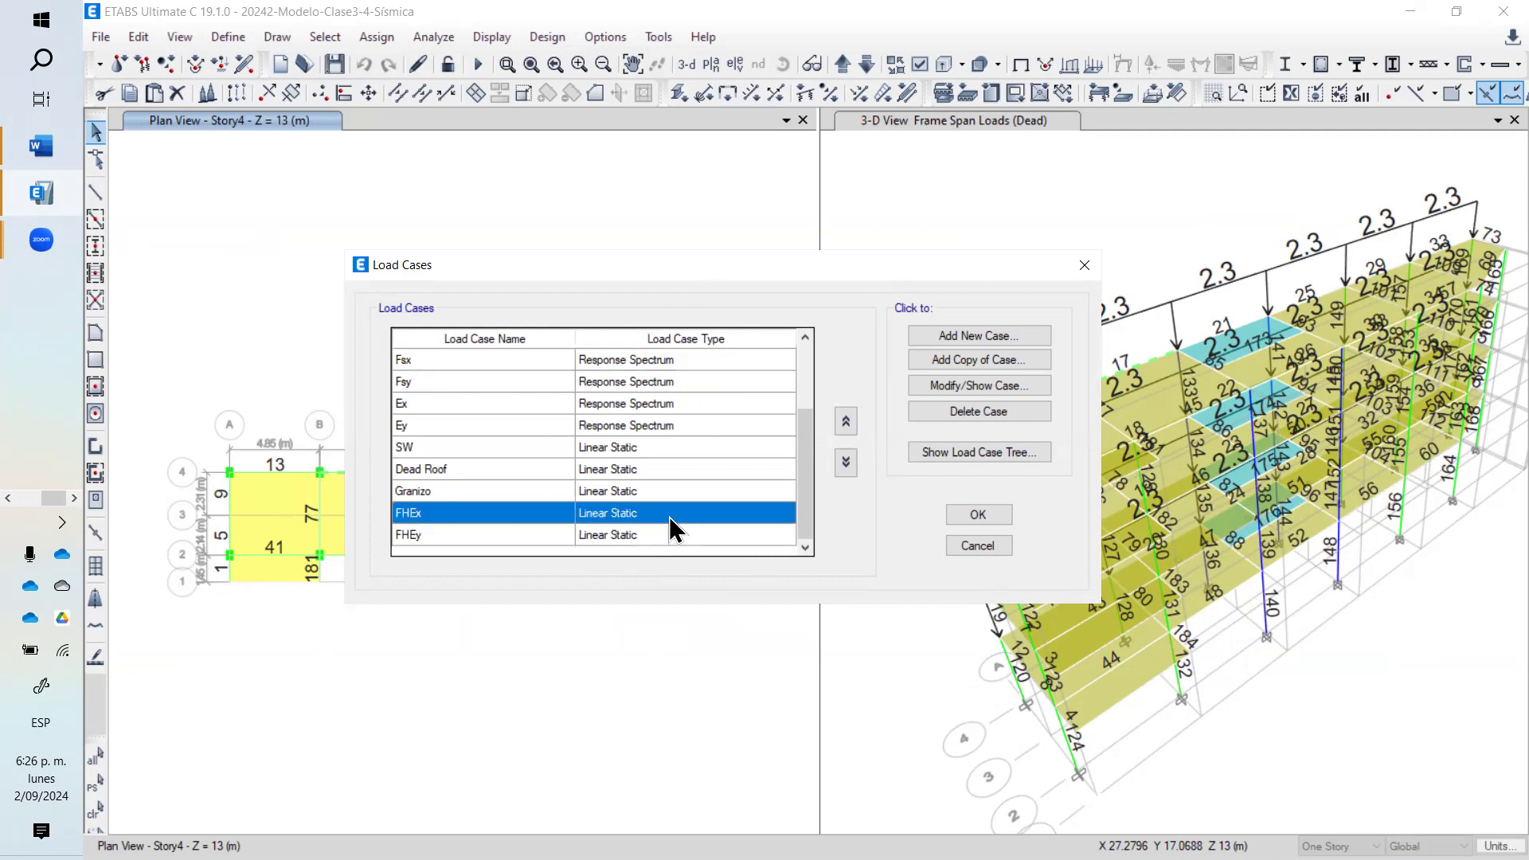
left_click(669, 532, "shift")
- Review the load case data of FHEx and FHEy, checking the case type and the applied load pattern
left_click(679, 514)
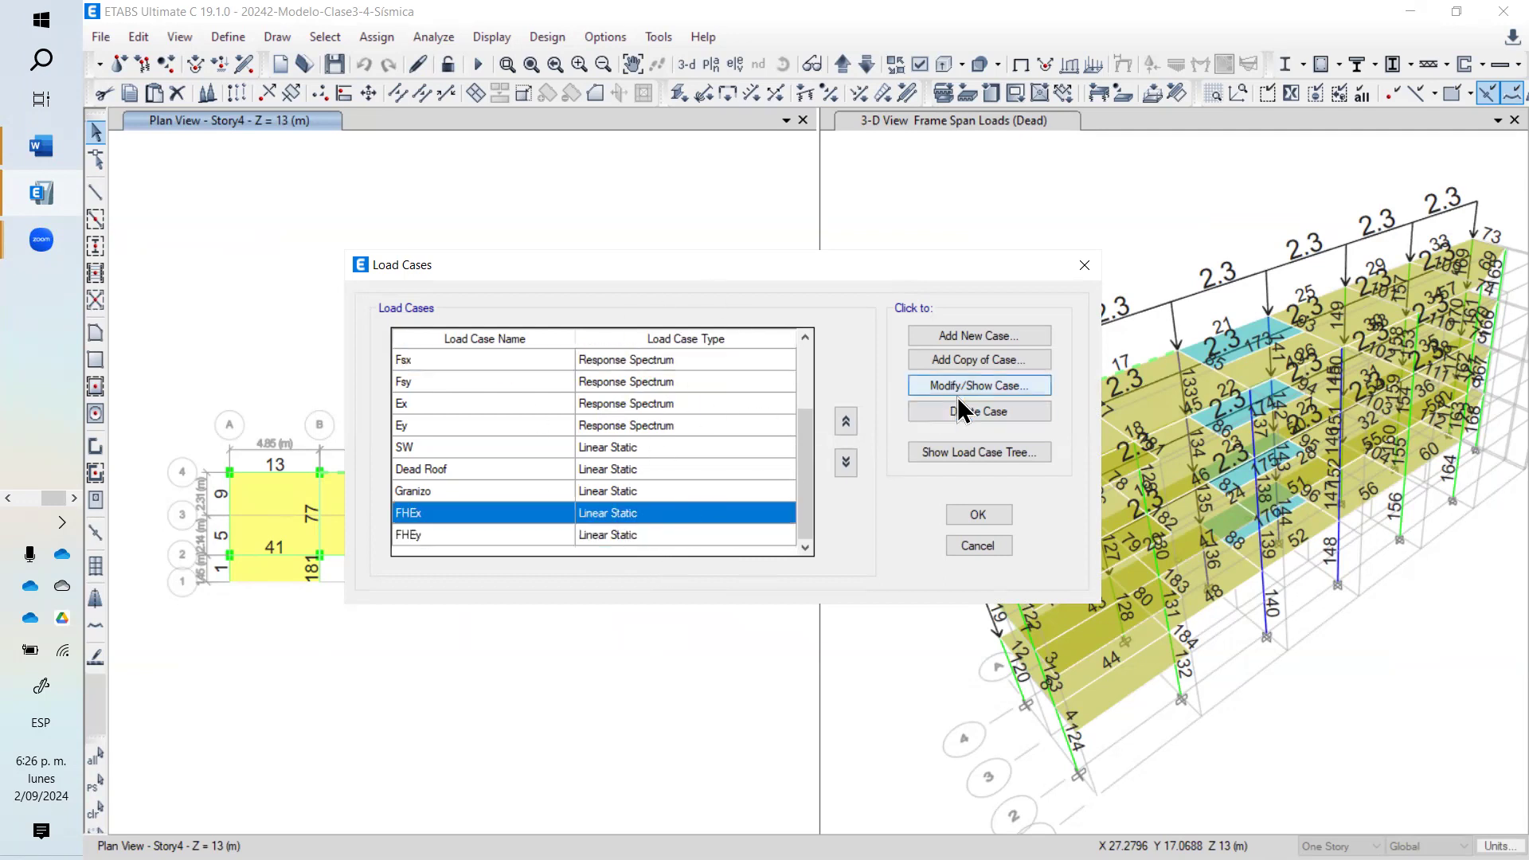
left_click(983, 387)
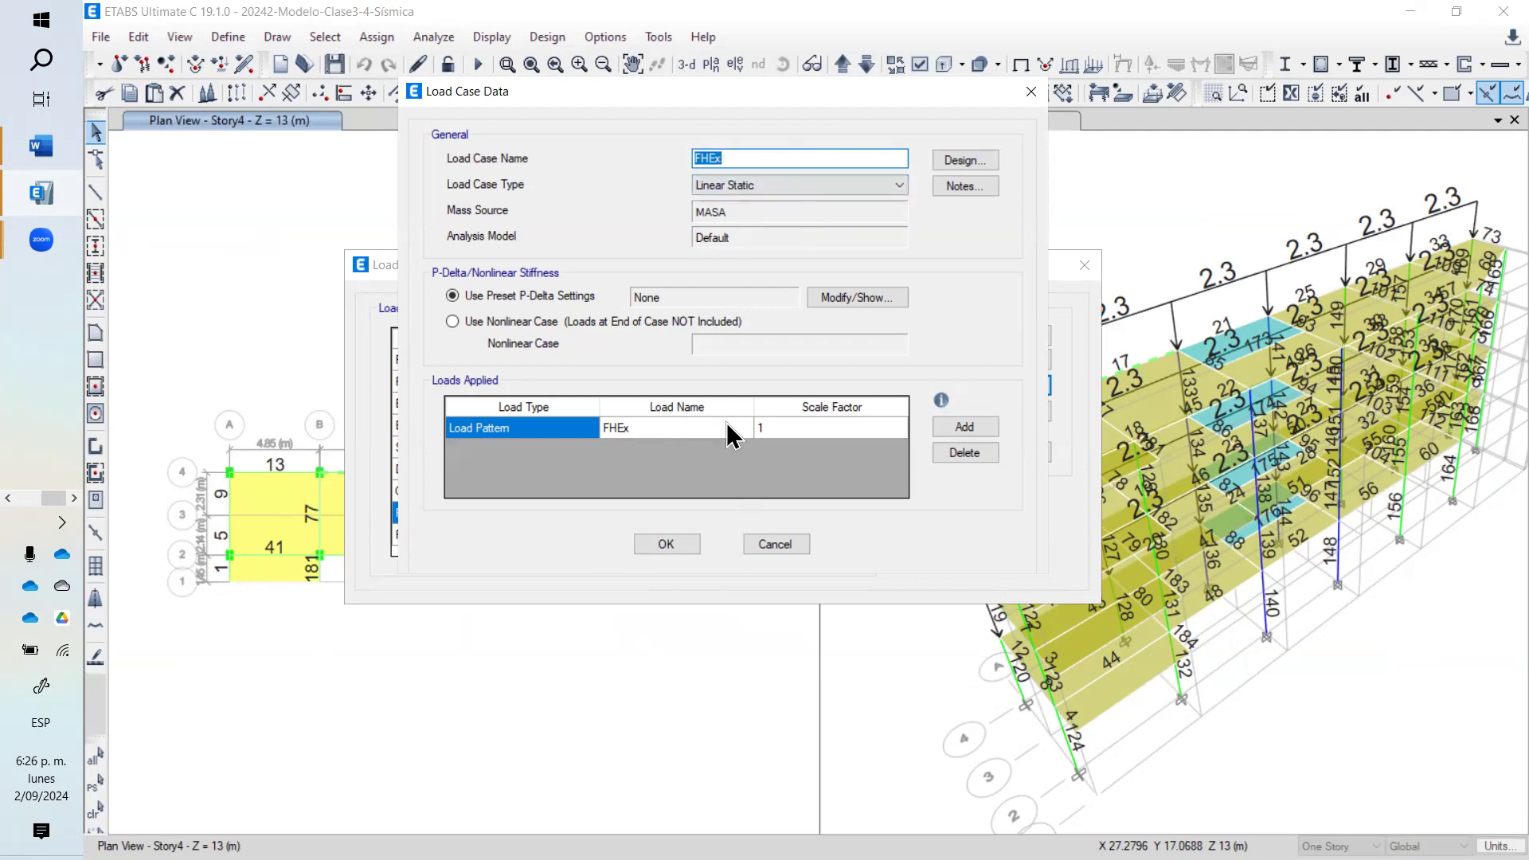
left_click(677, 549)
left_click(445, 536)
left_click(988, 386)
left_click(670, 545)
left_click(668, 513)
left_click(672, 535)
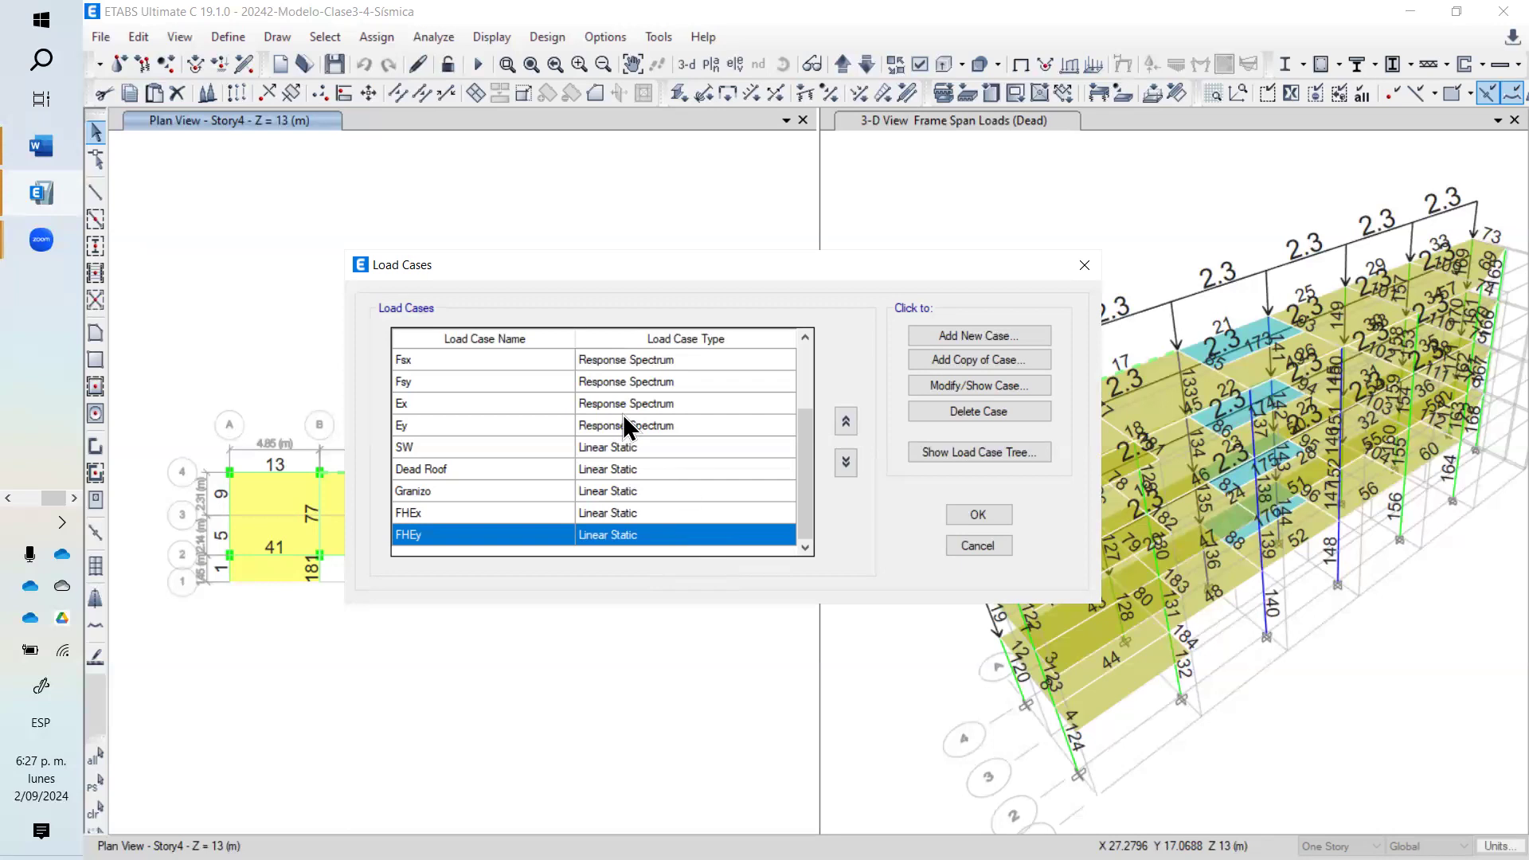
- Change the Fsx load case type to Linear Static and delete both of its acceleration loads
left_click_drag(661, 380, 701, 360)
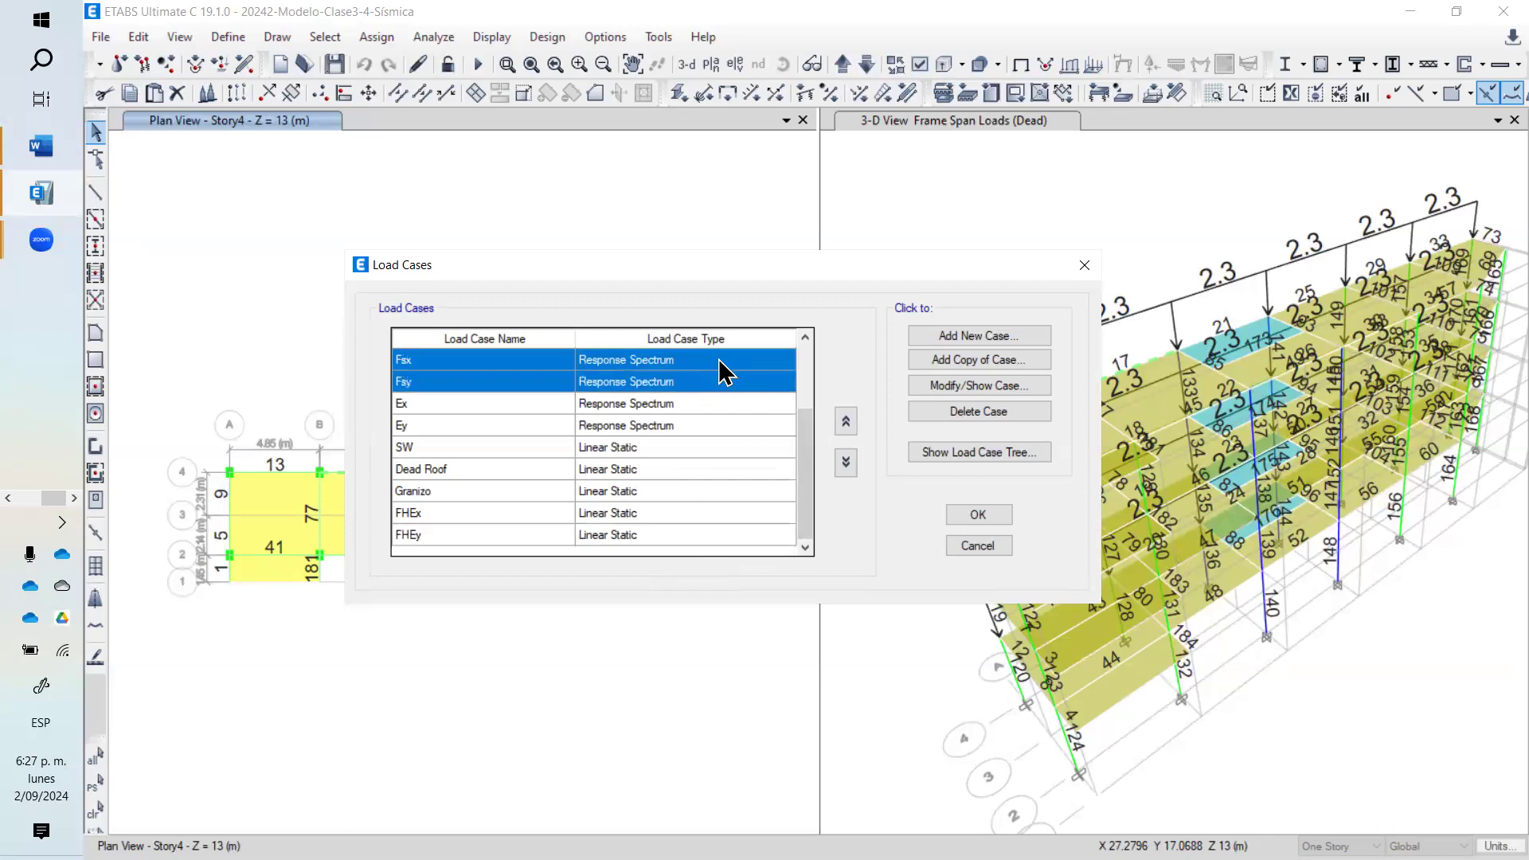
left_click(719, 359)
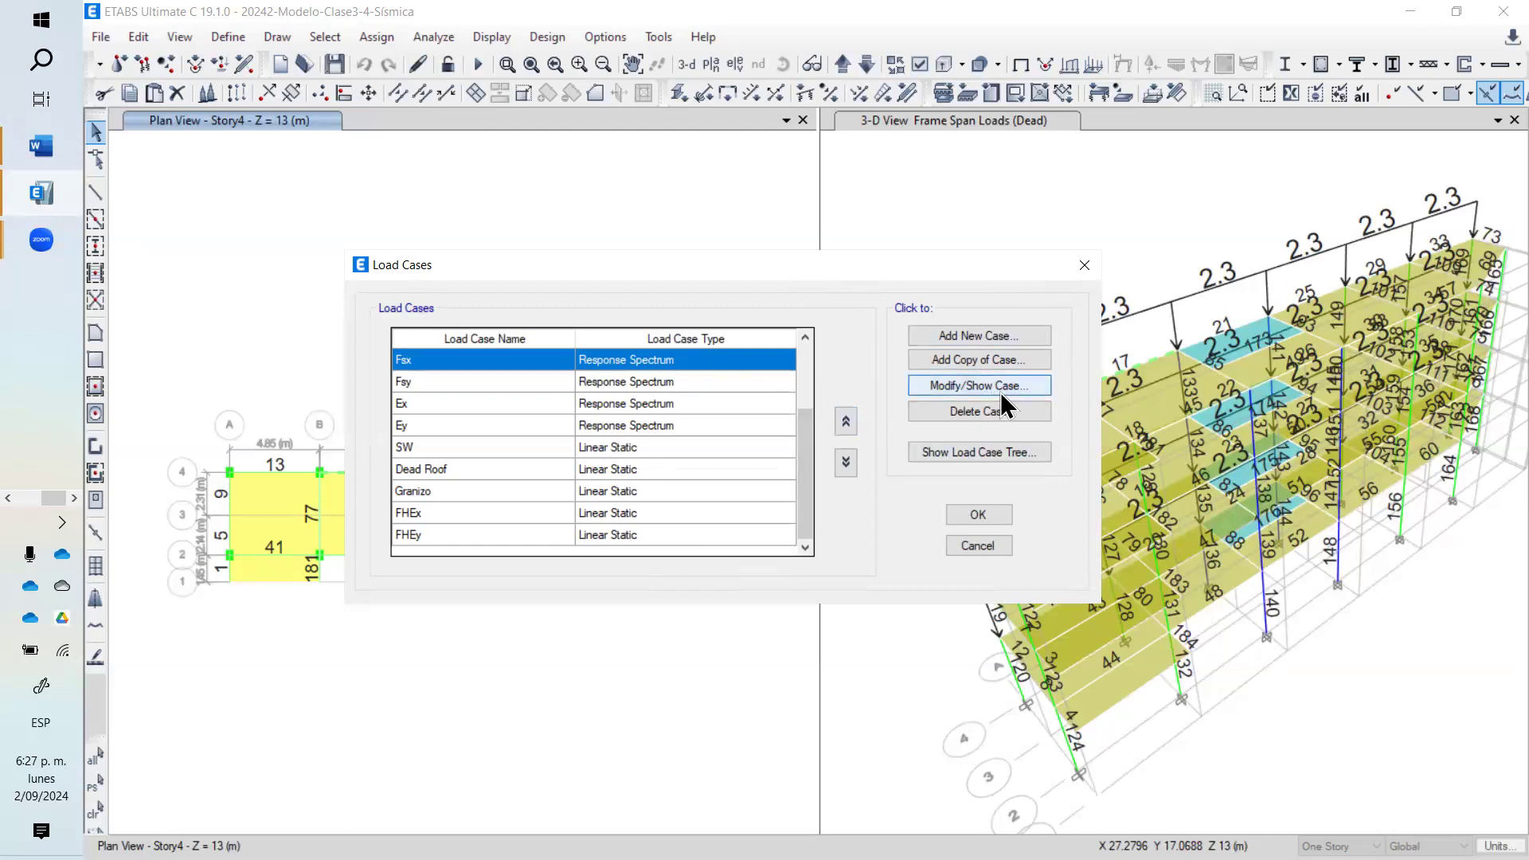
left_click(1001, 390)
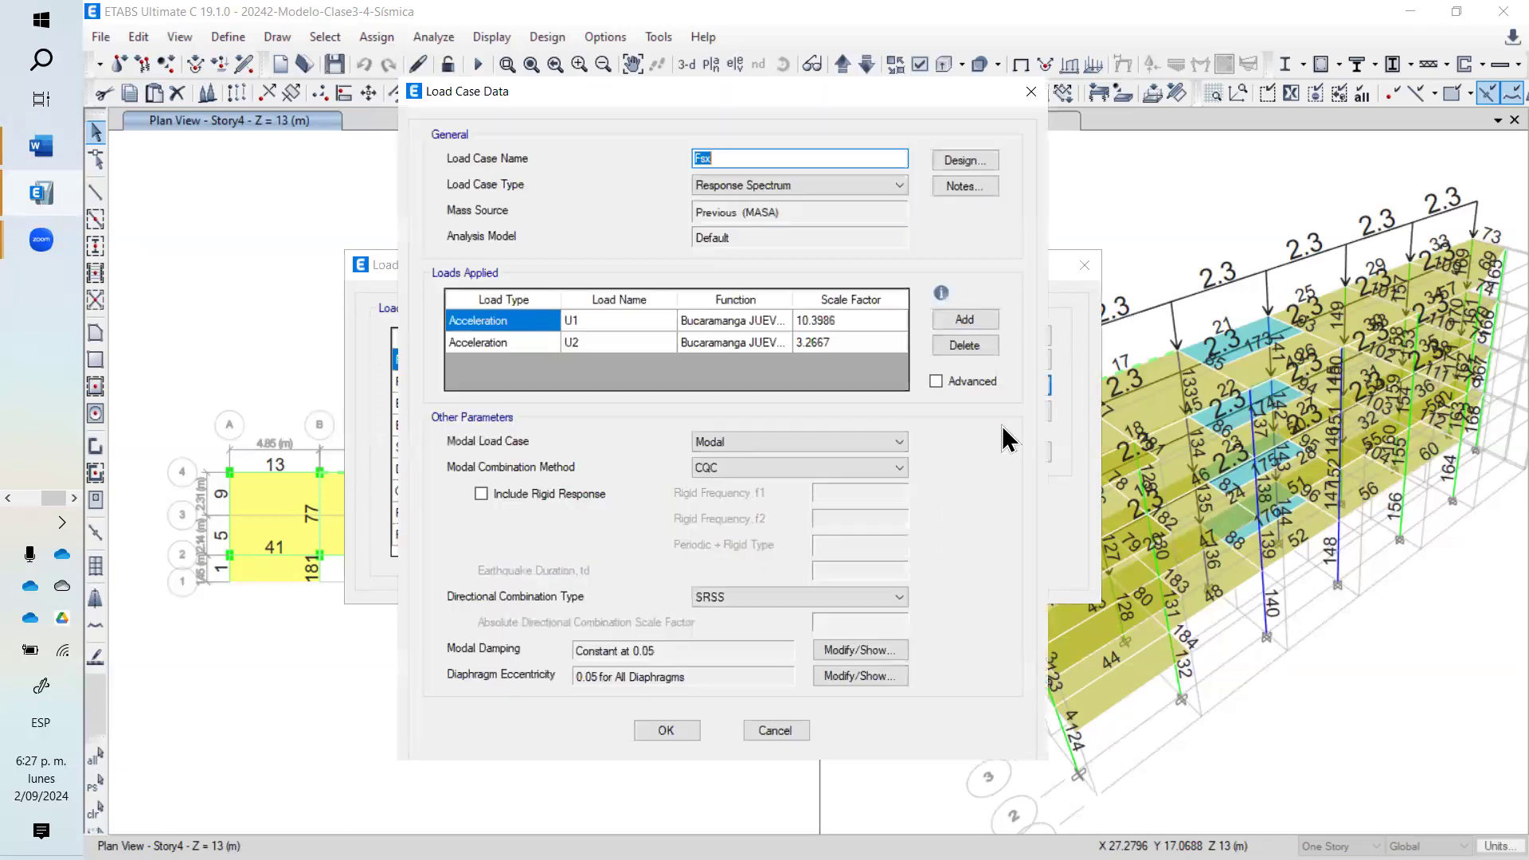
left_click(819, 186)
left_click(723, 203)
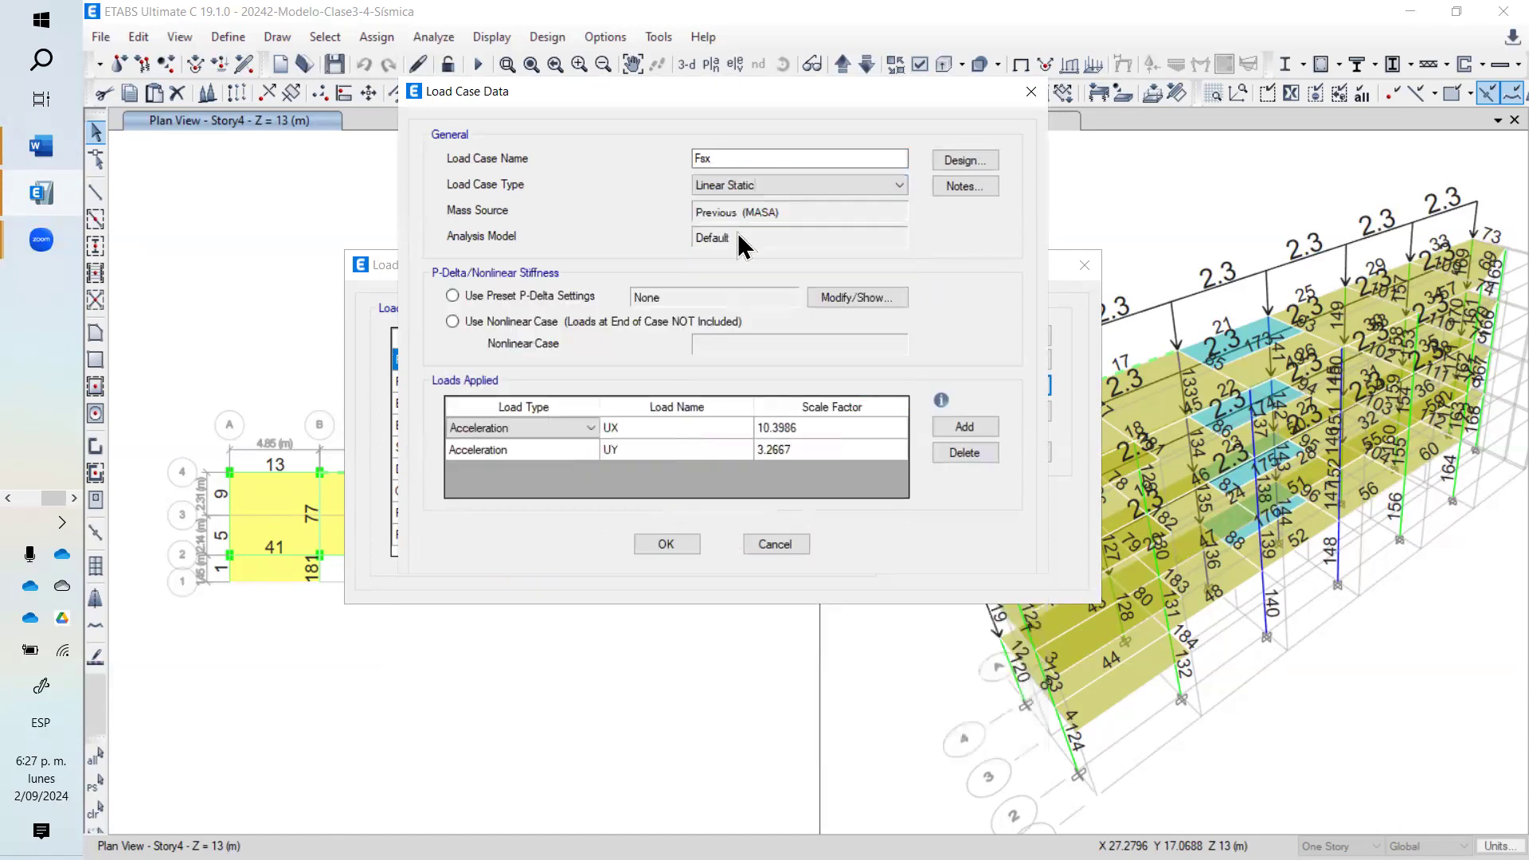
left_click_drag(867, 431, 870, 451)
left_click(960, 453)
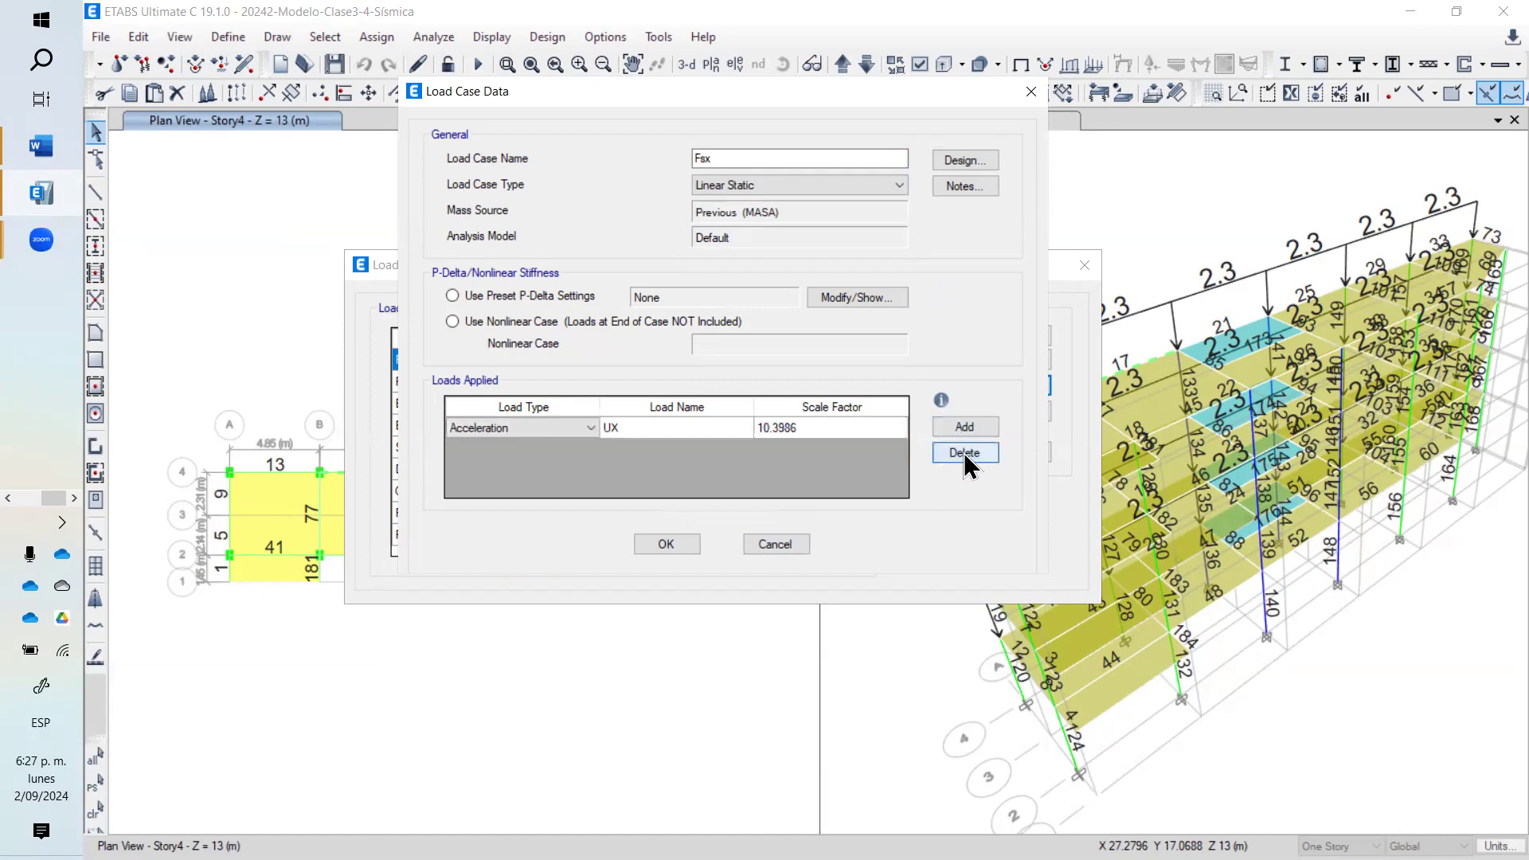
left_click(964, 453)
- Add a load pattern load to the linear static Fsx case, trying FHEx and choosing Fsx as the load name
left_click(950, 420)
left_click(575, 428)
left_click(696, 433)
left_click(742, 433)
left_click(742, 432)
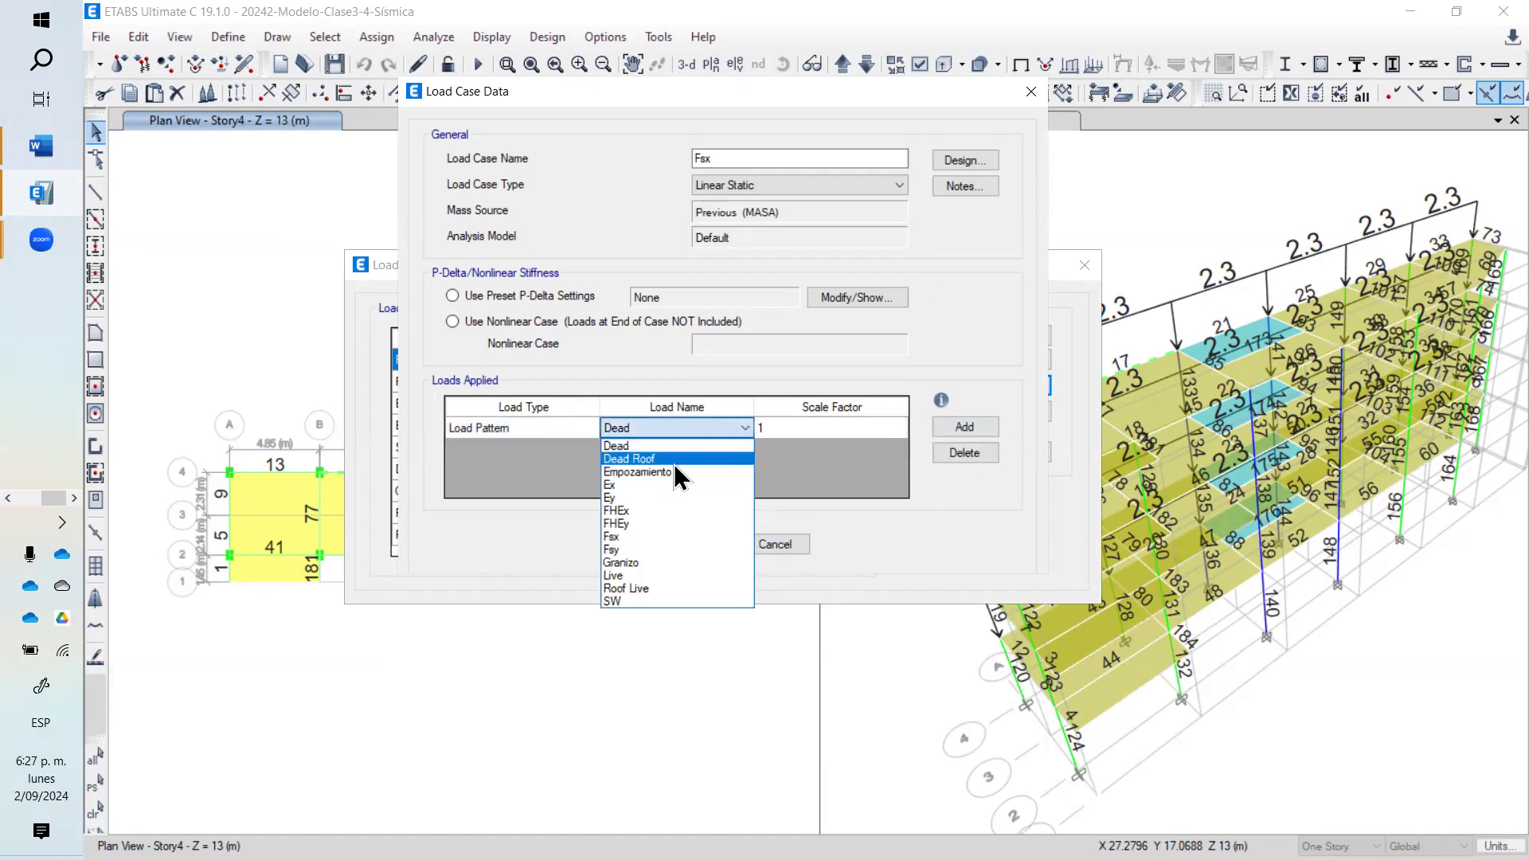
left_click(642, 515)
left_click(698, 428)
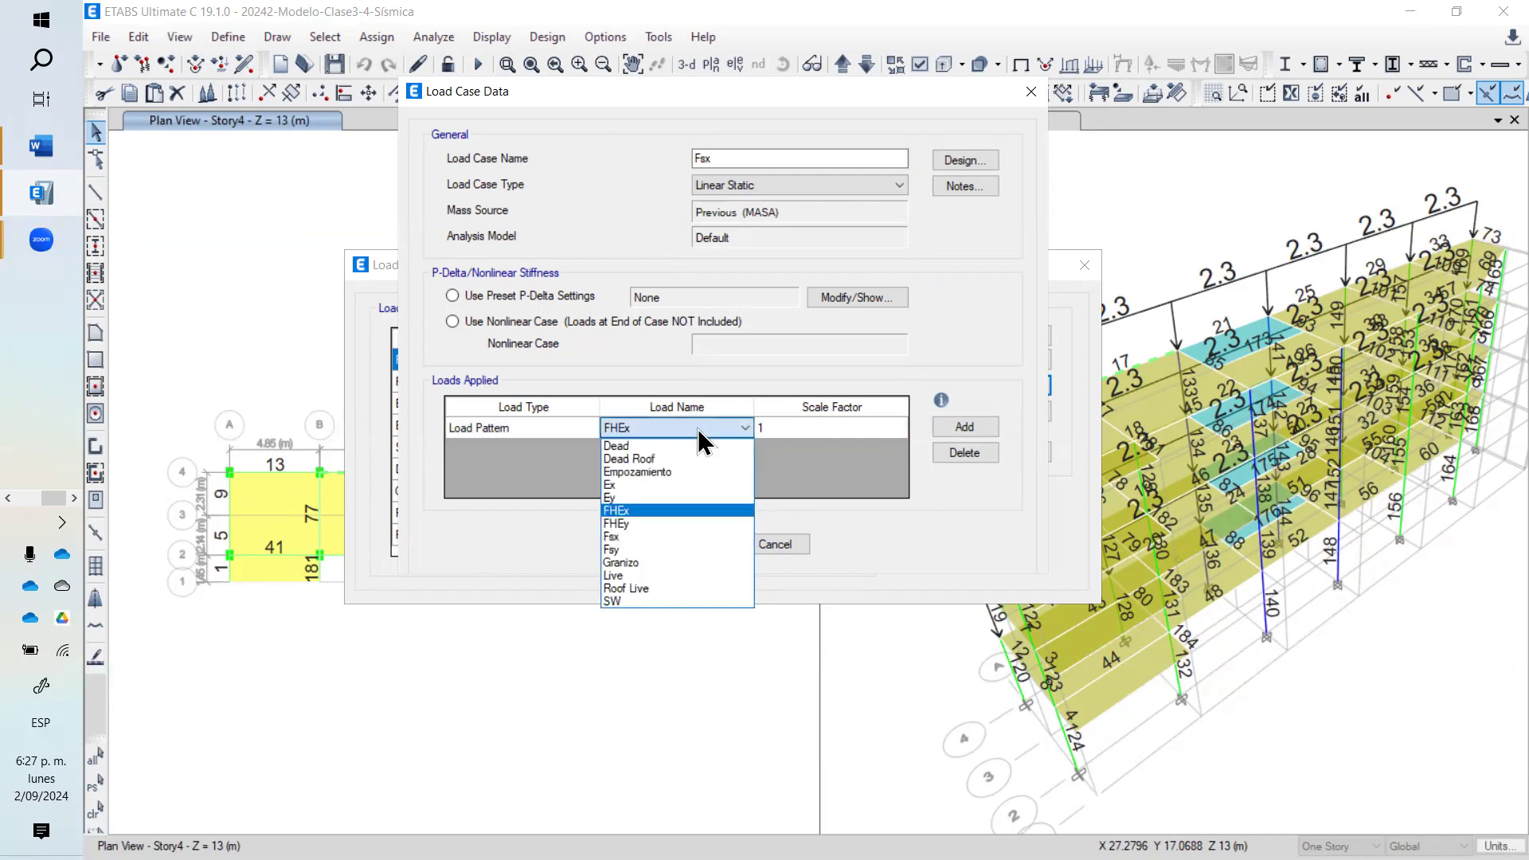
left_click(642, 536)
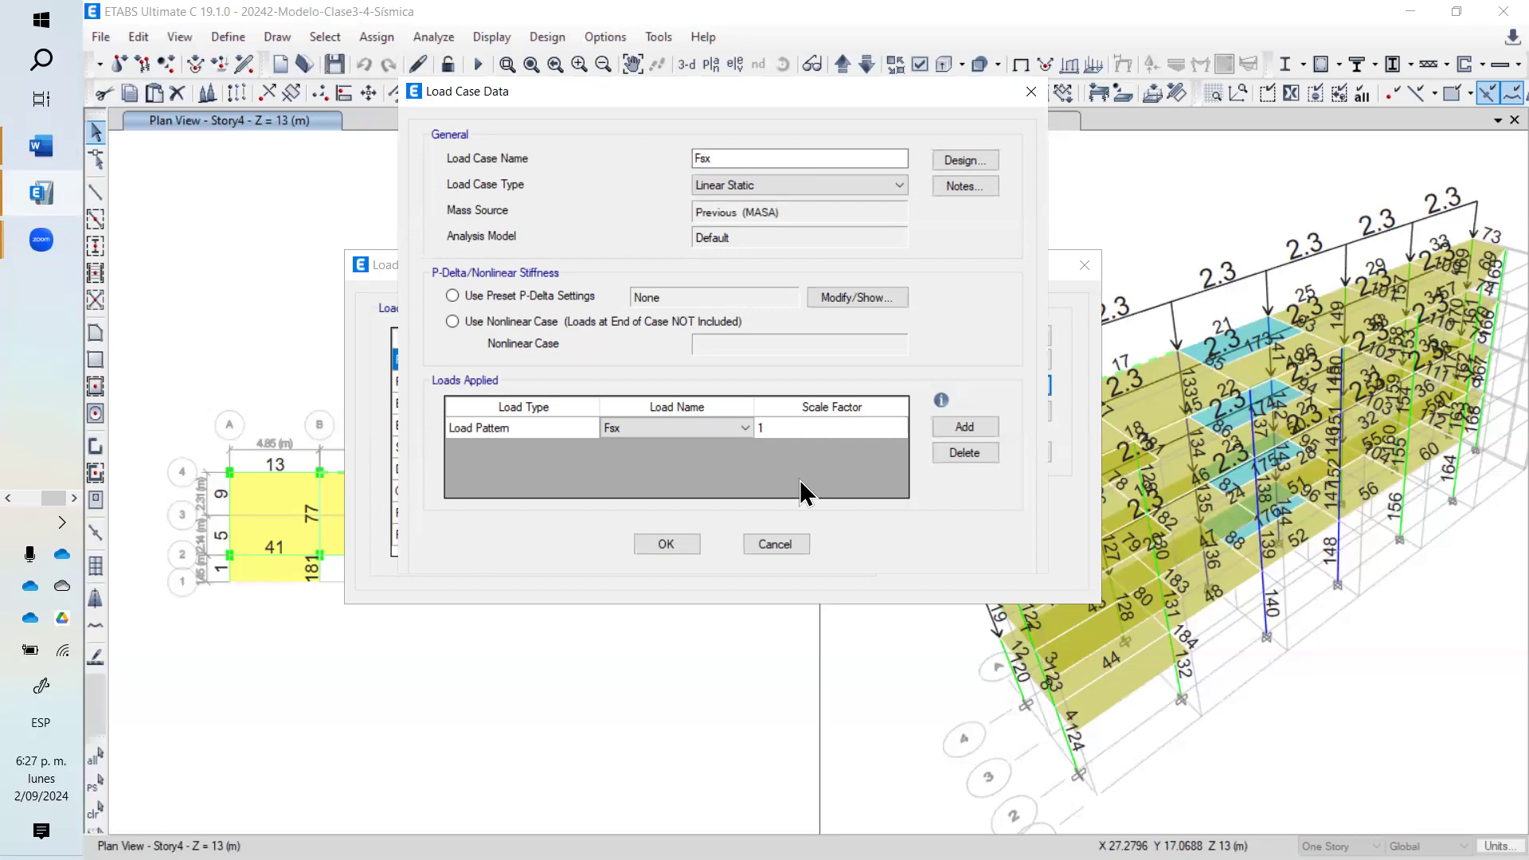
- Check the available load types, set the Fsx case type back to Response Spectrum and add an acceleration load
left_click(570, 430)
left_click(510, 428)
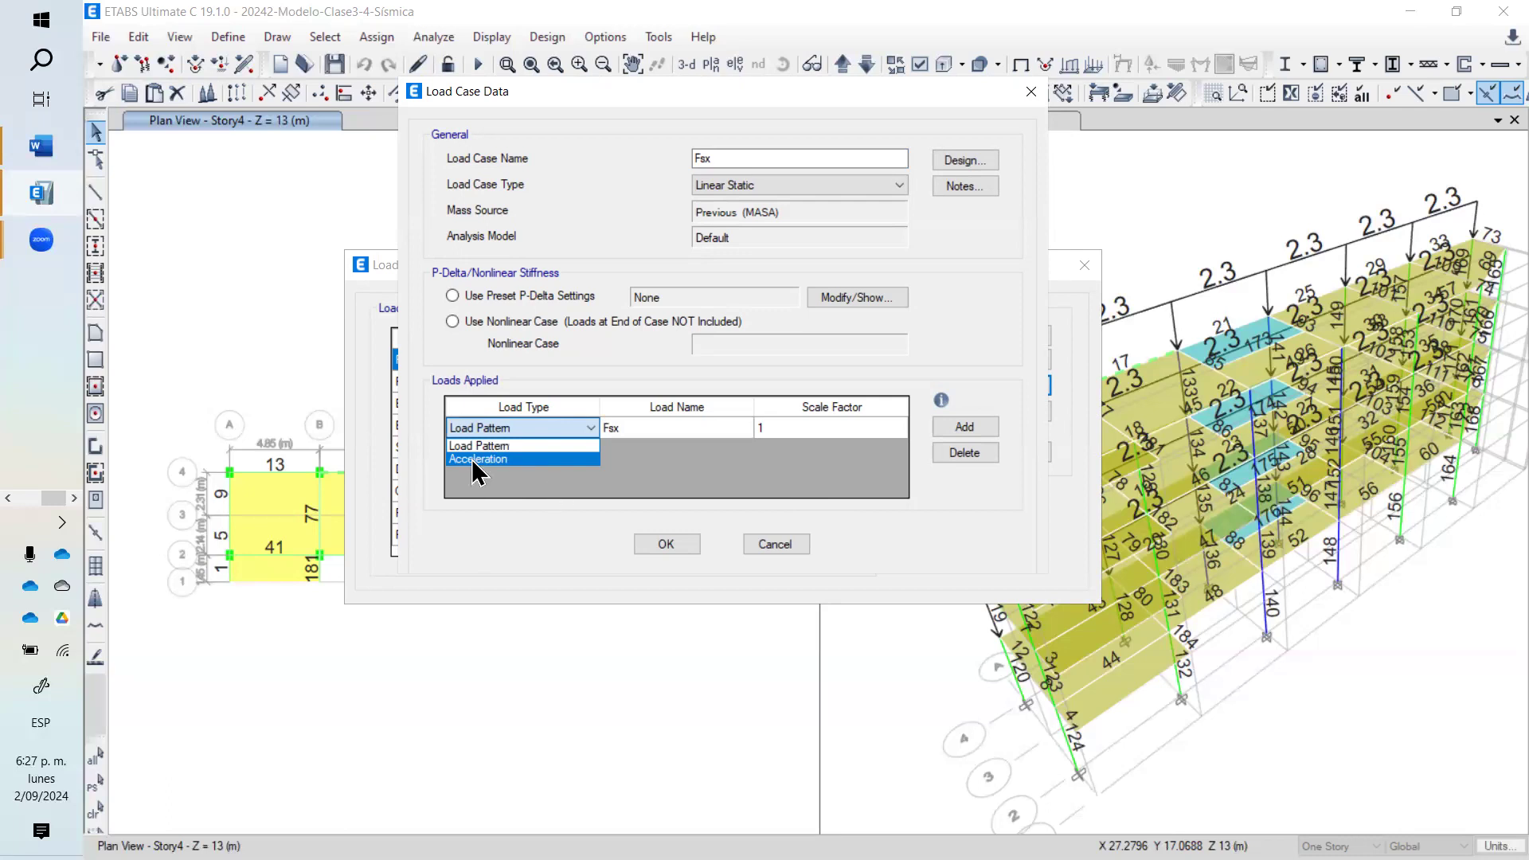
left_click(620, 478)
left_click(782, 185)
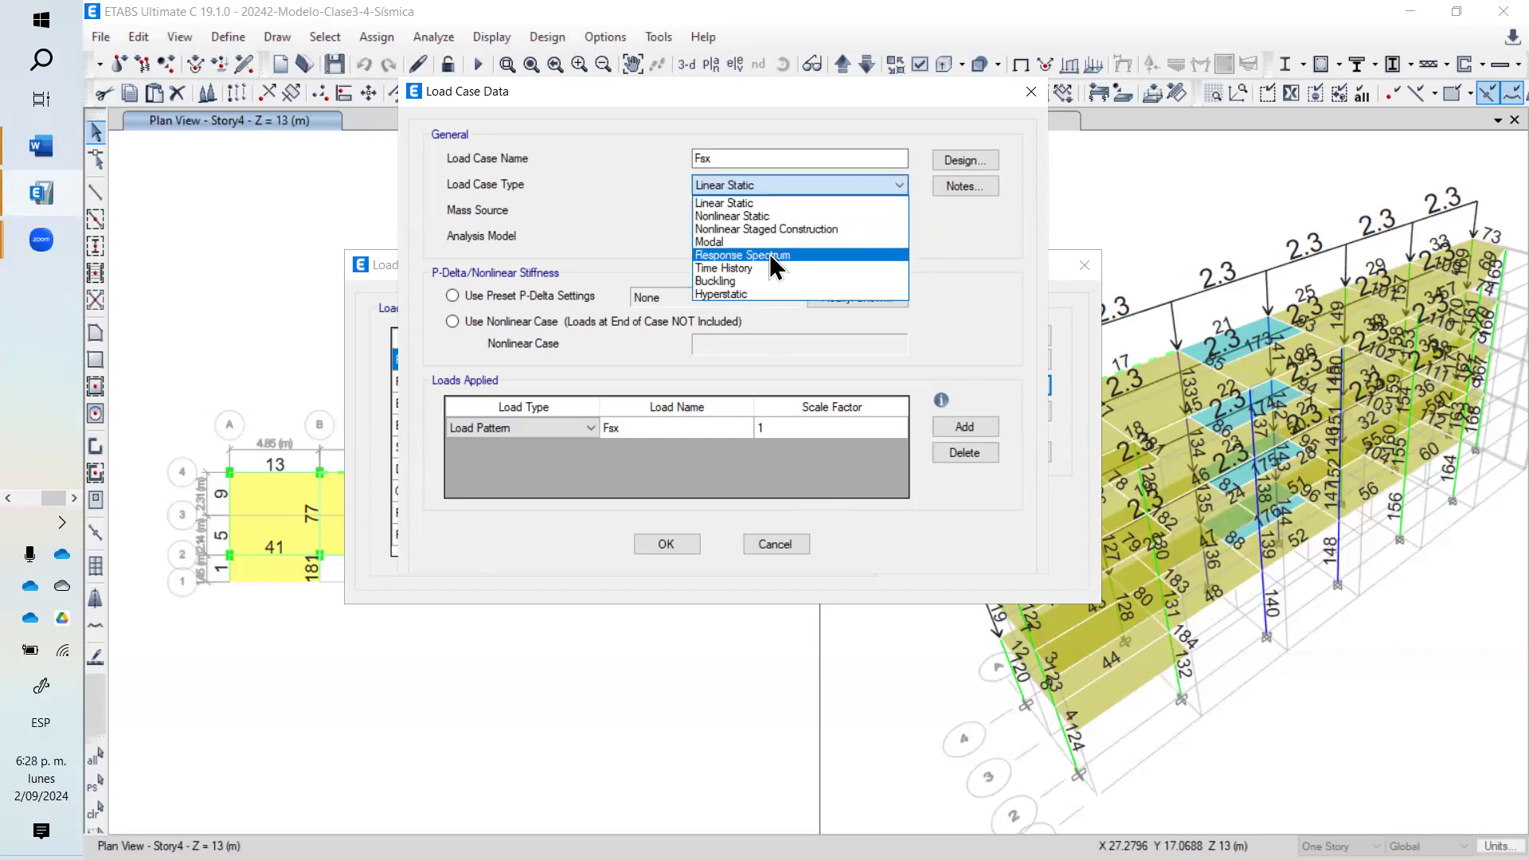
left_click(760, 254)
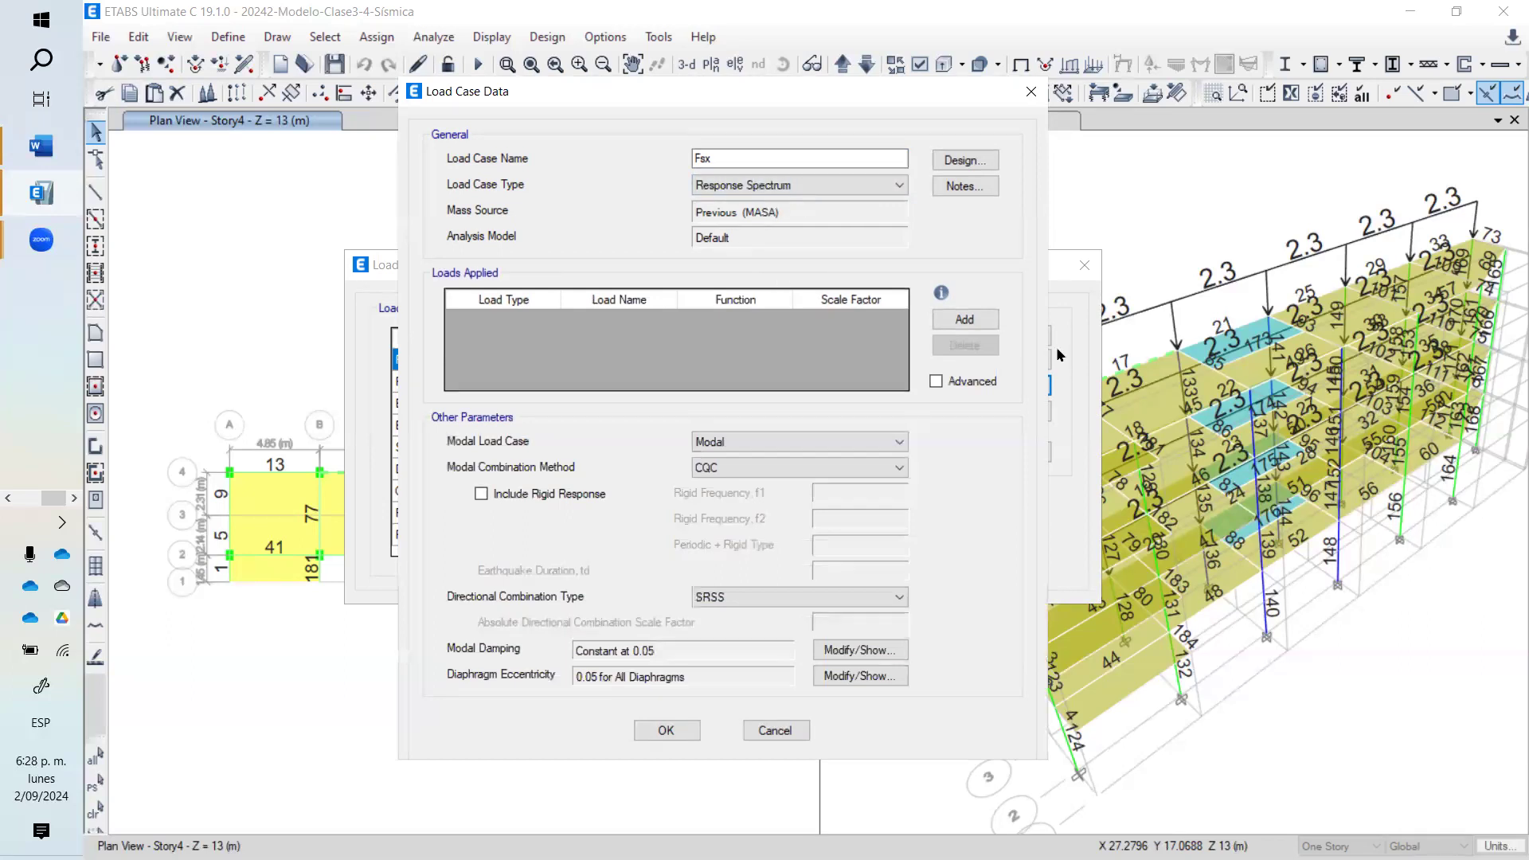
left_click(963, 320)
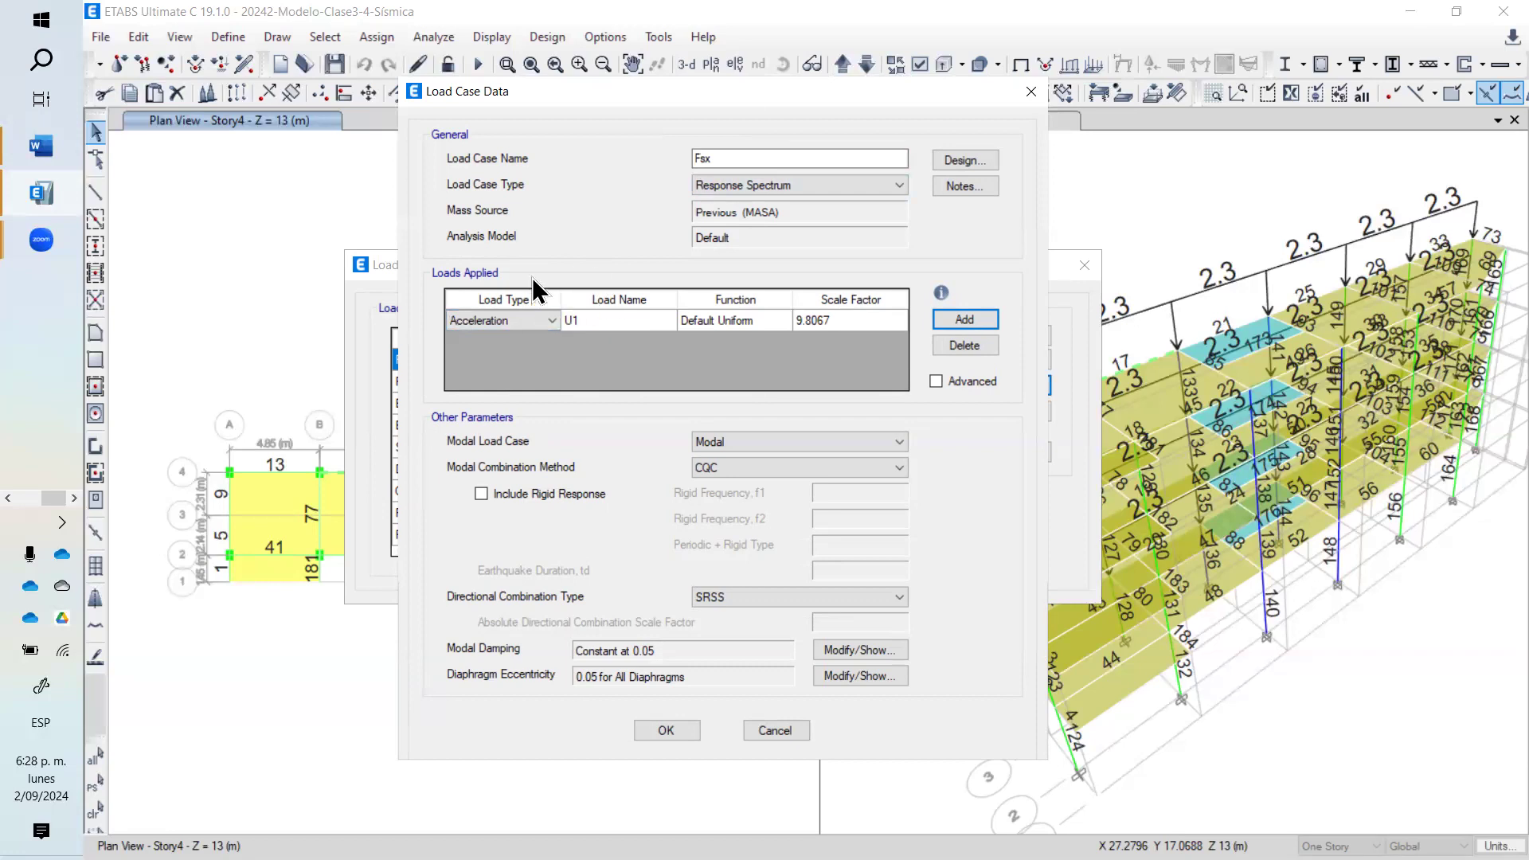
- Assign the Bucaramanga LUNES function to the U1 acceleration of the Fsx case with a scale factor of 9.81
left_click(773, 323)
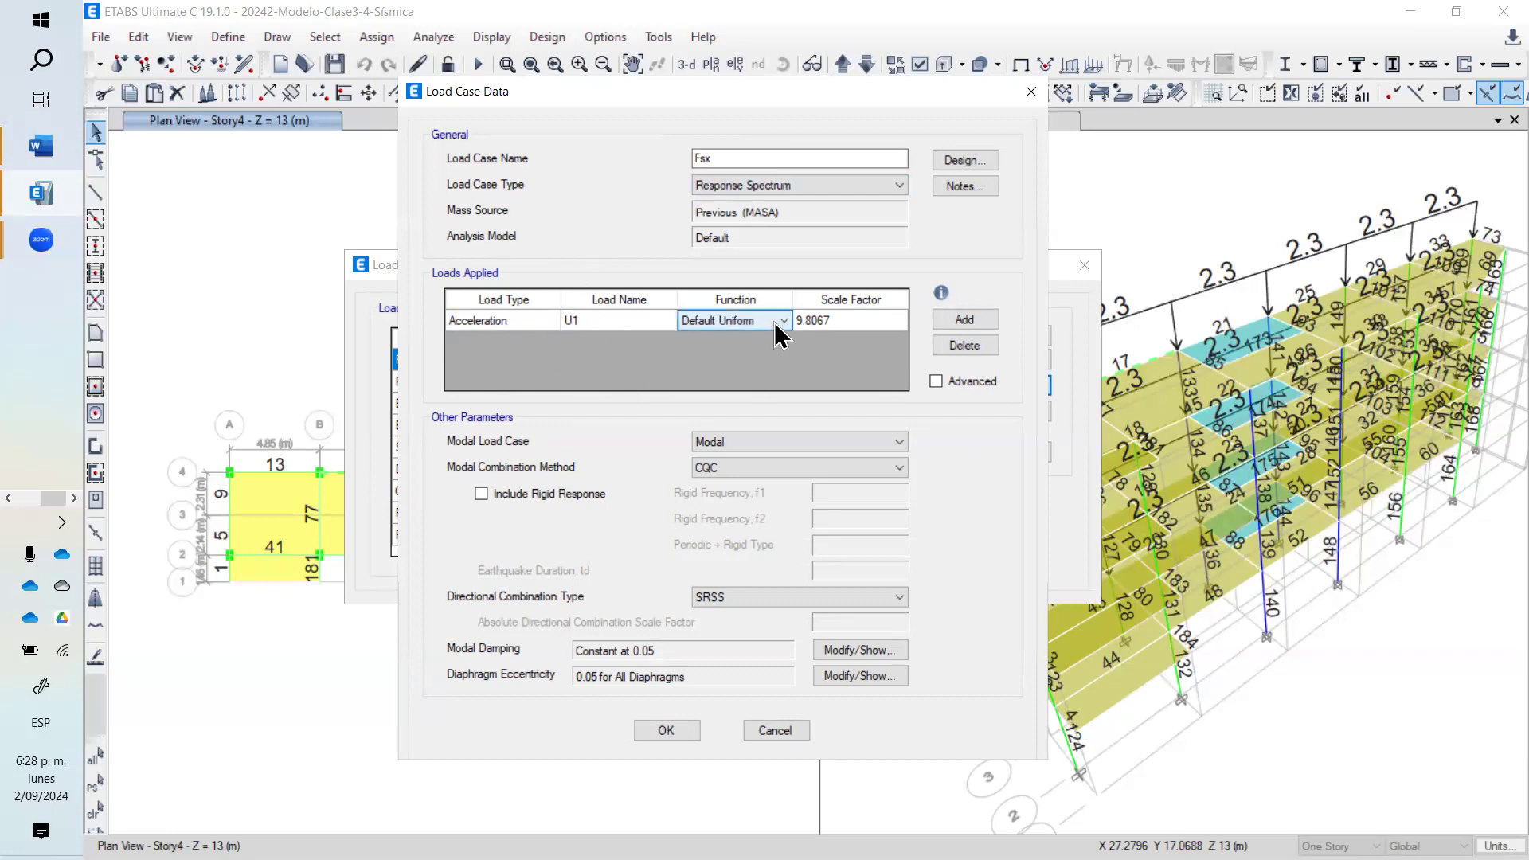
left_click(776, 322)
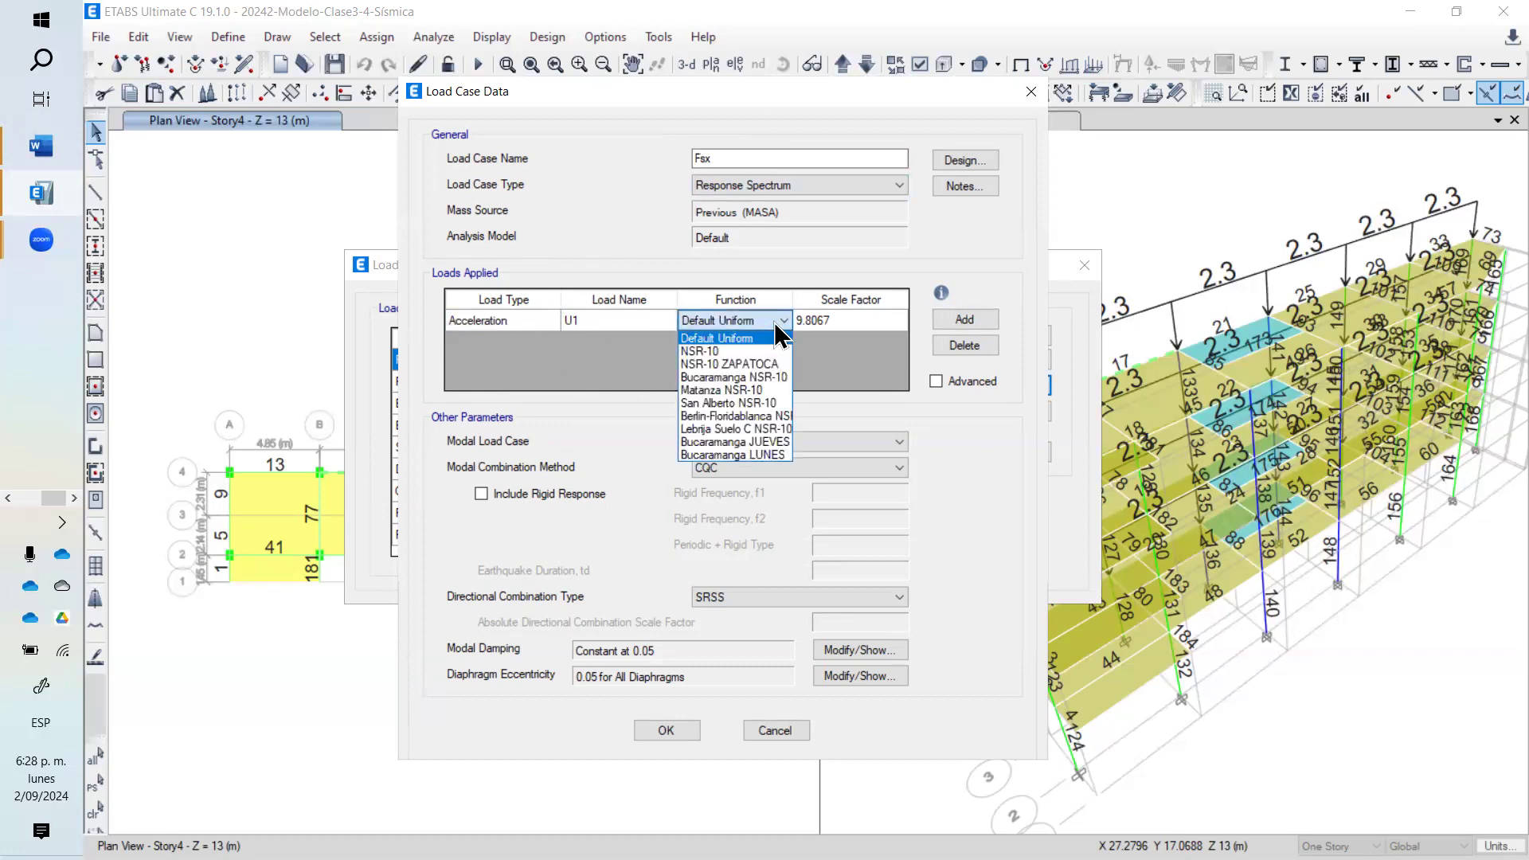
left_click(768, 454)
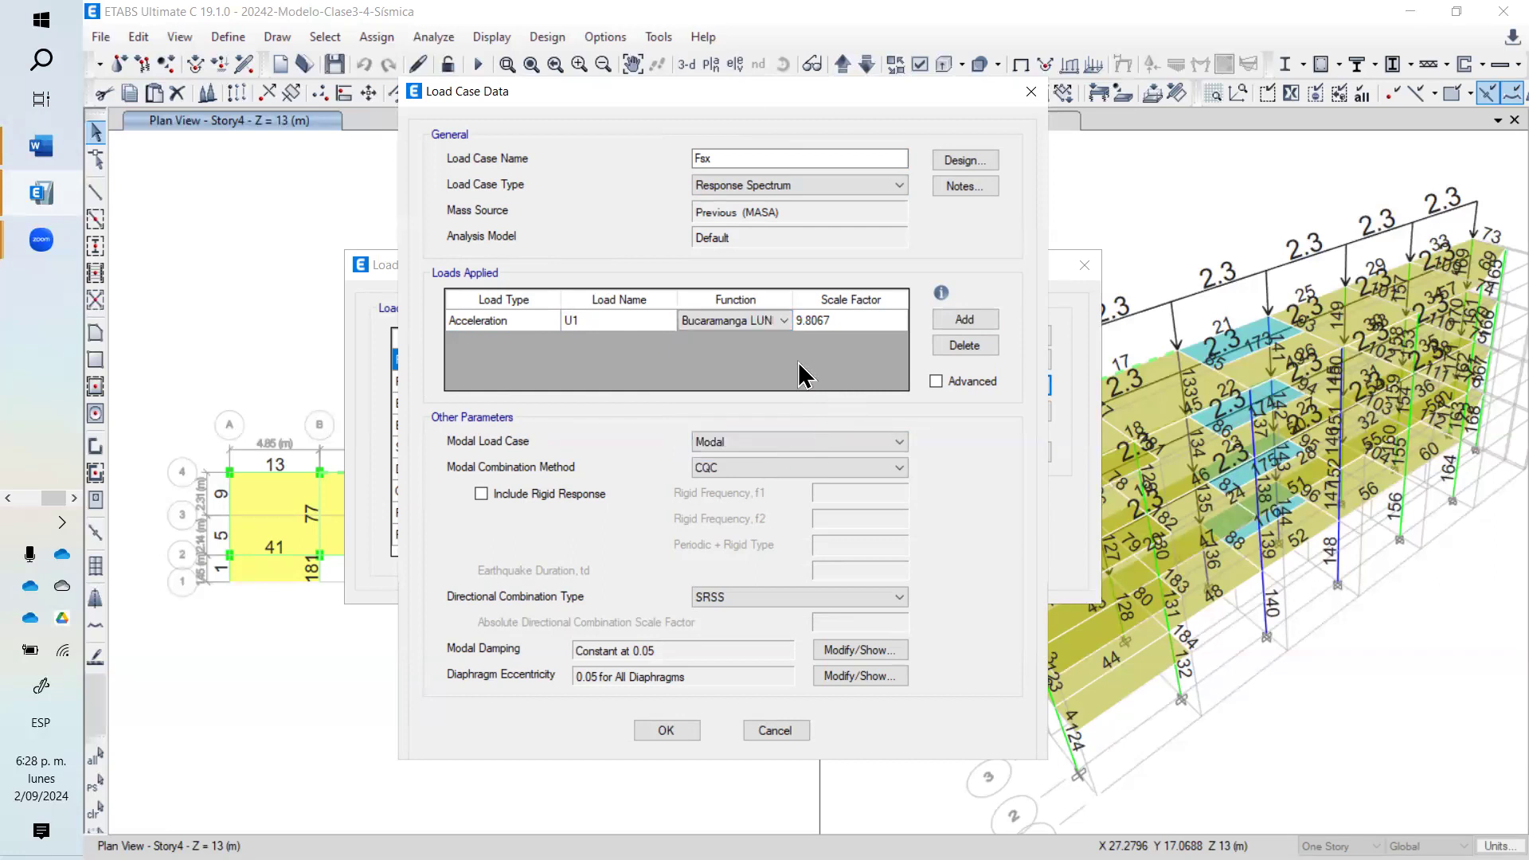
left_click(835, 320)
left_click(840, 322)
left_click_drag(838, 321, 809, 321)
type("1")
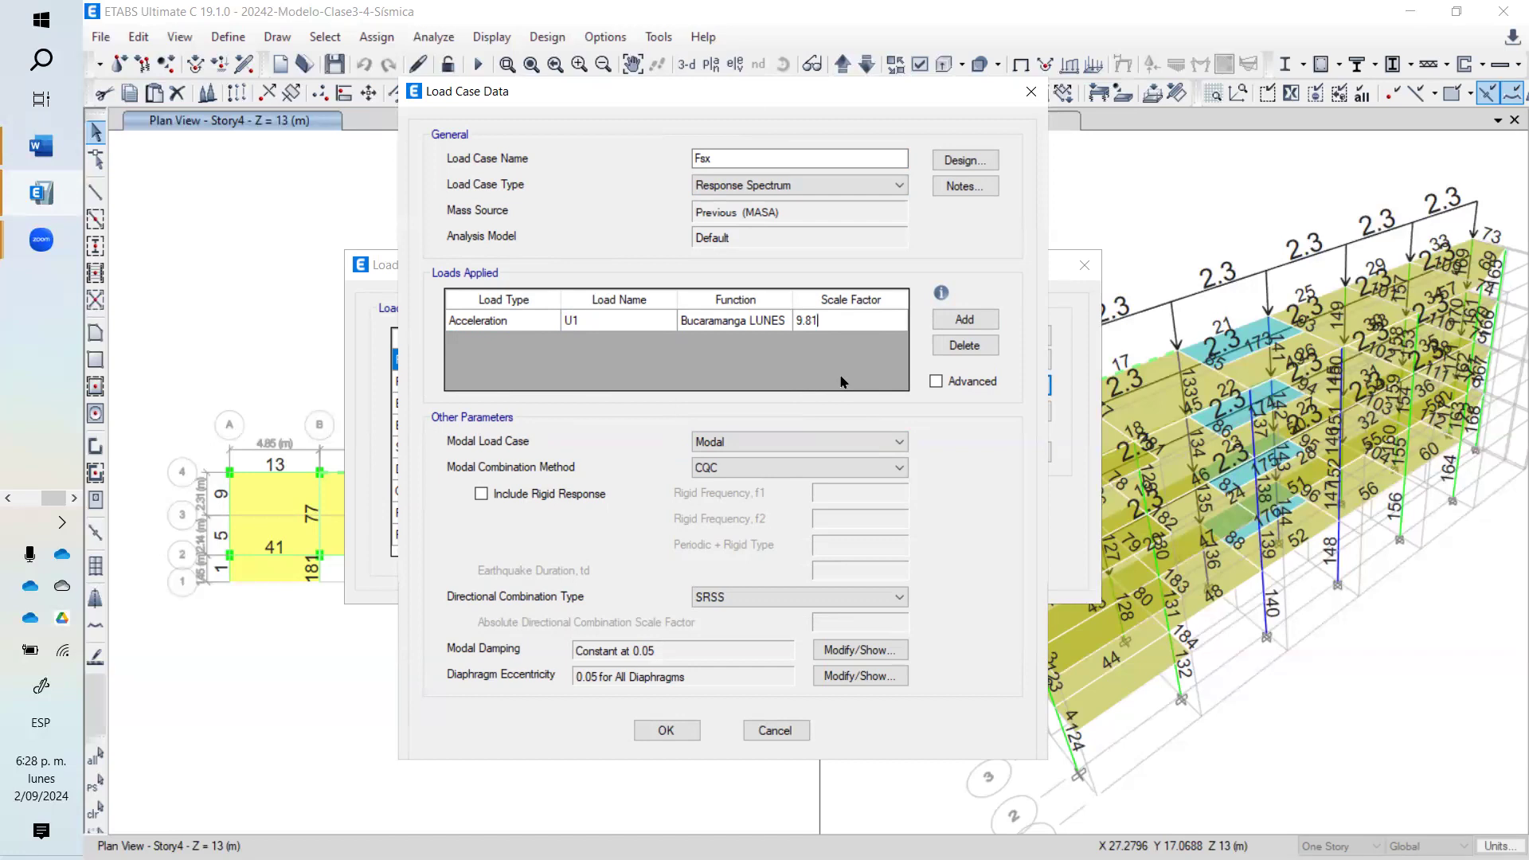
left_click(736, 321)
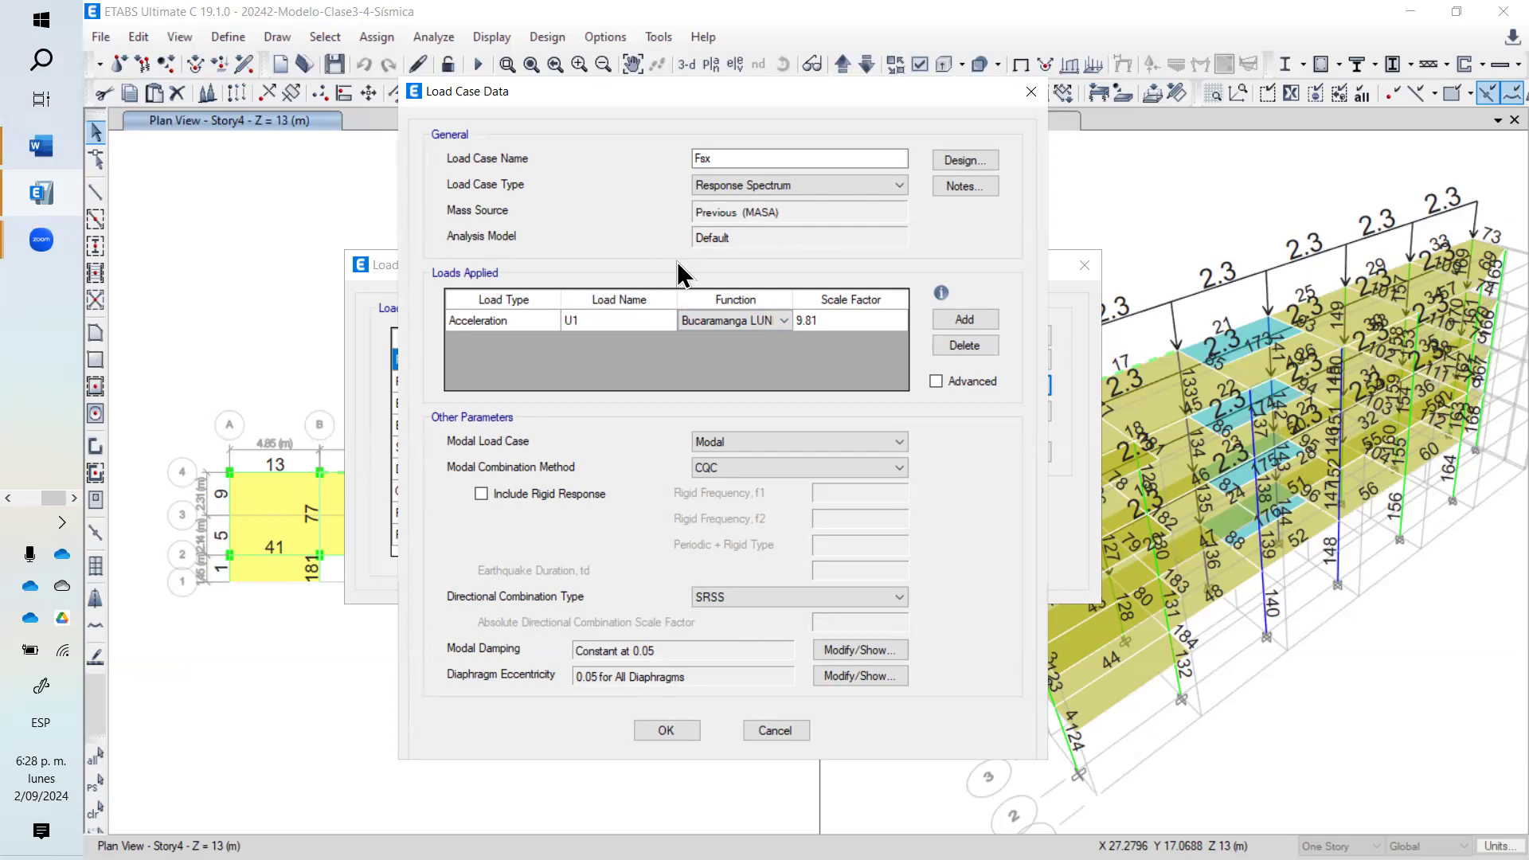
- Add a second acceleration load to the Fsx case in direction U2 using the Bucaramanga LUNES function
left_click(954, 322)
left_click(662, 346)
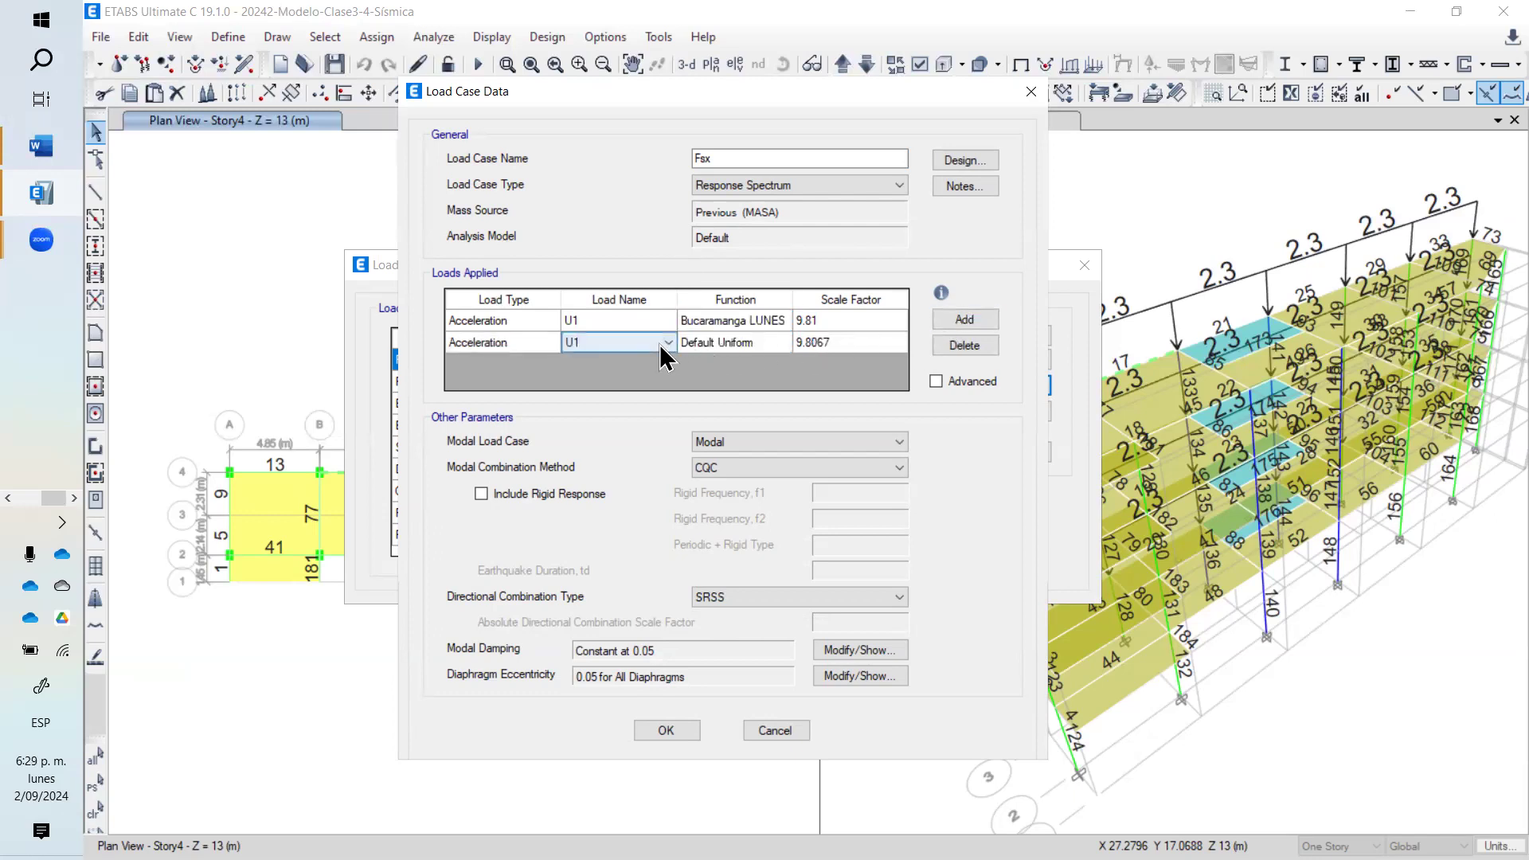
left_click(668, 343)
left_click(593, 371)
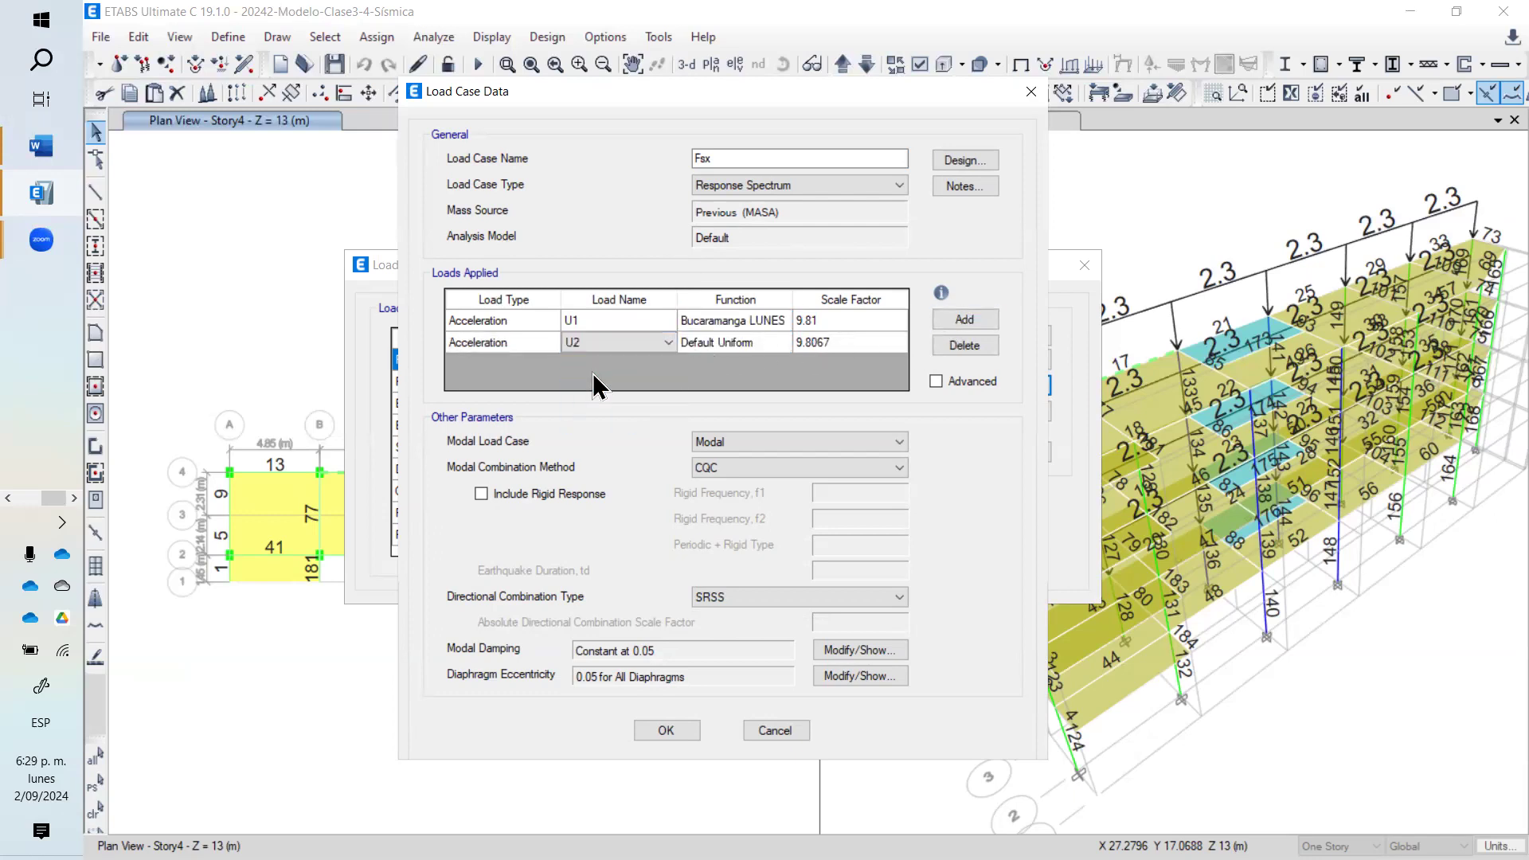
left_click(756, 344)
left_click(749, 344)
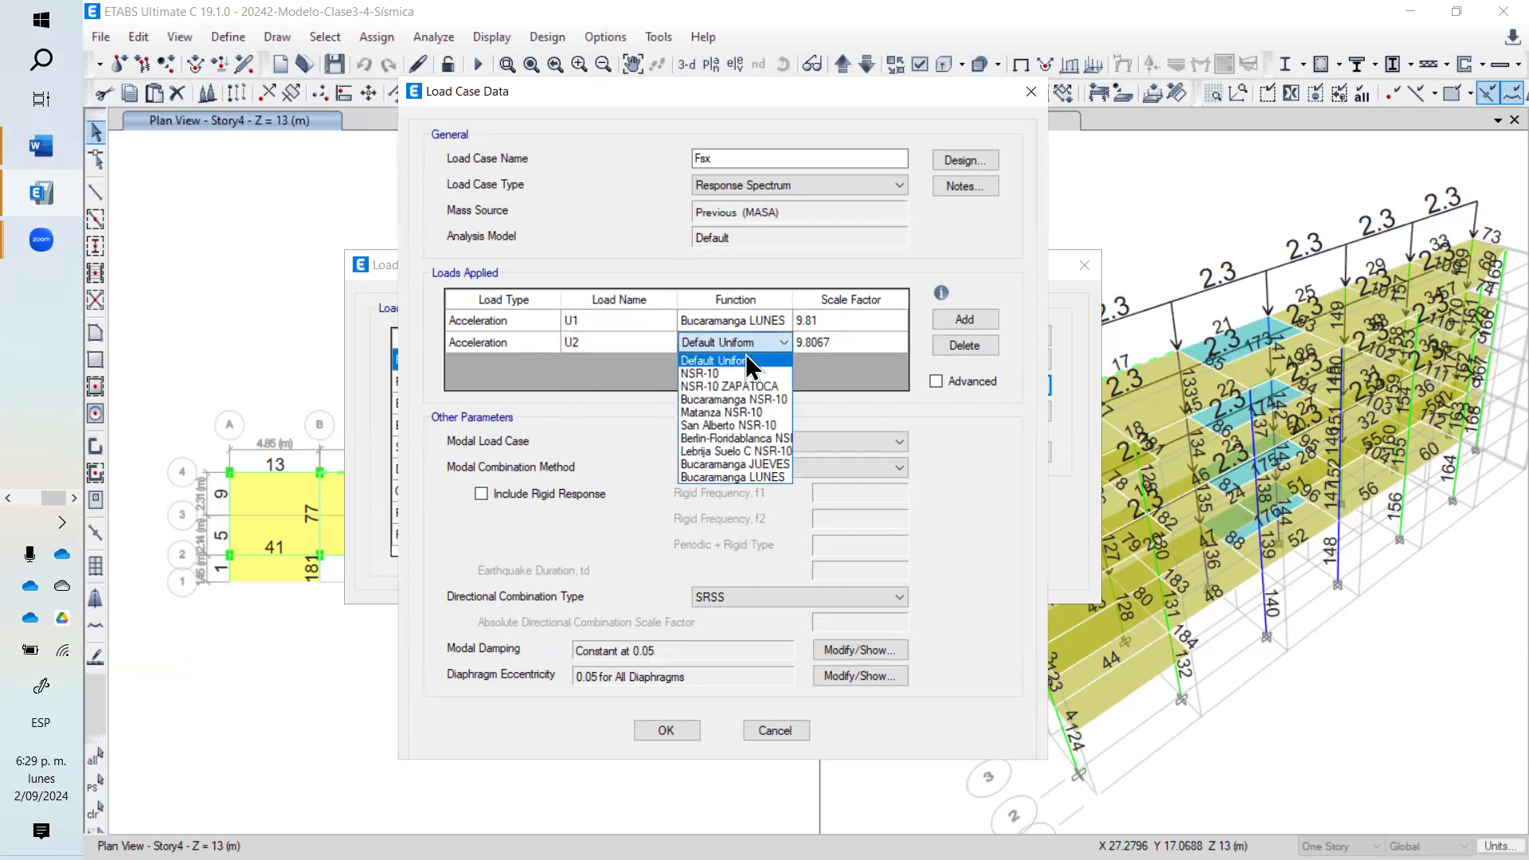
left_click(732, 476)
- Set the U2 scale factor of the Fsx case to 9.81*0.3 and accept the load case
left_click(860, 342)
left_click(860, 341)
type("9.81")
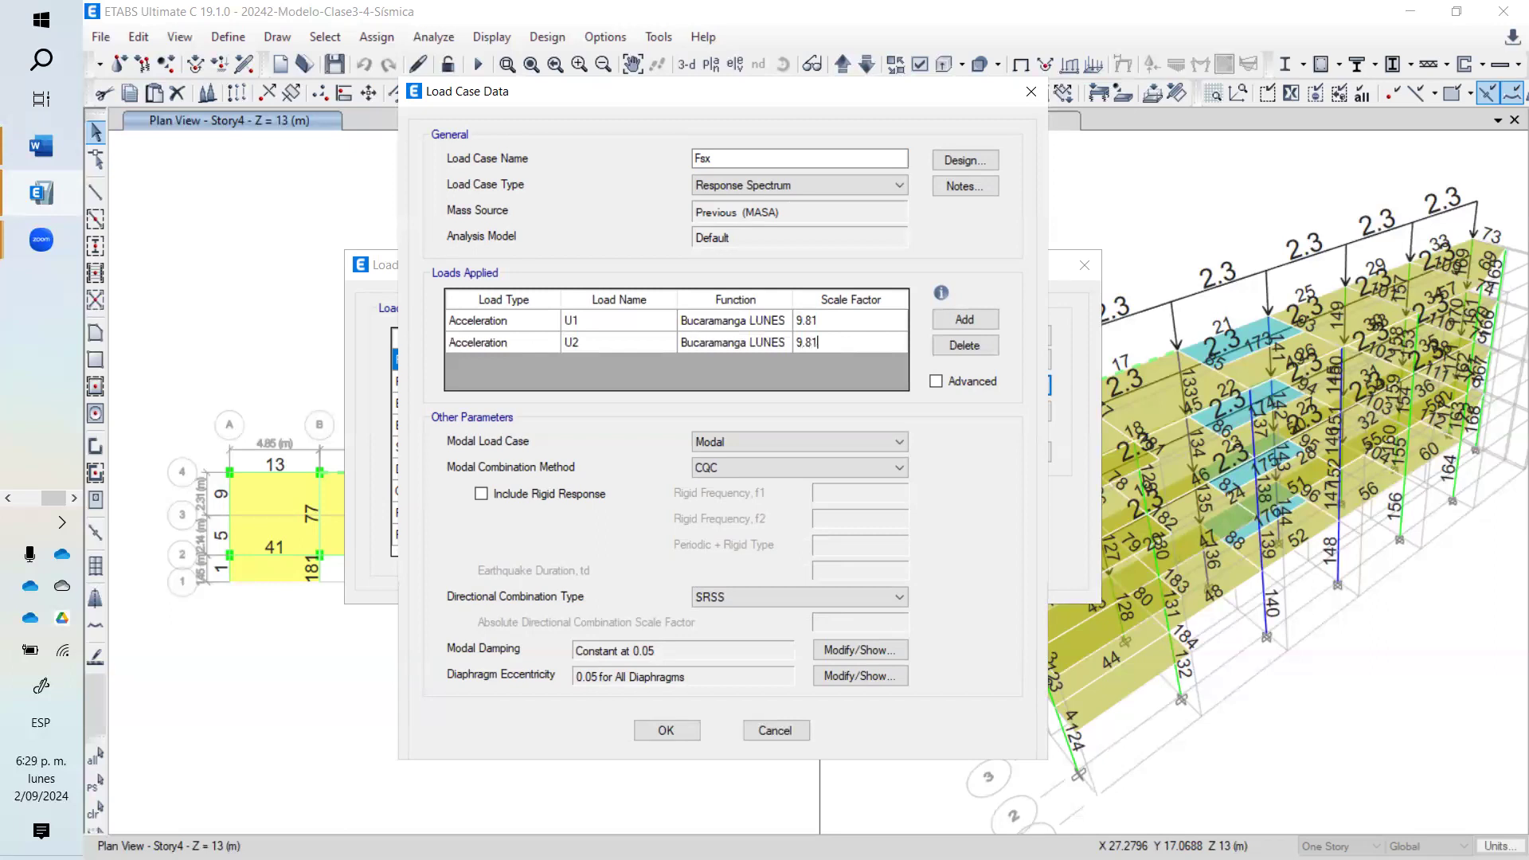
type("*0.3")
left_click(838, 335)
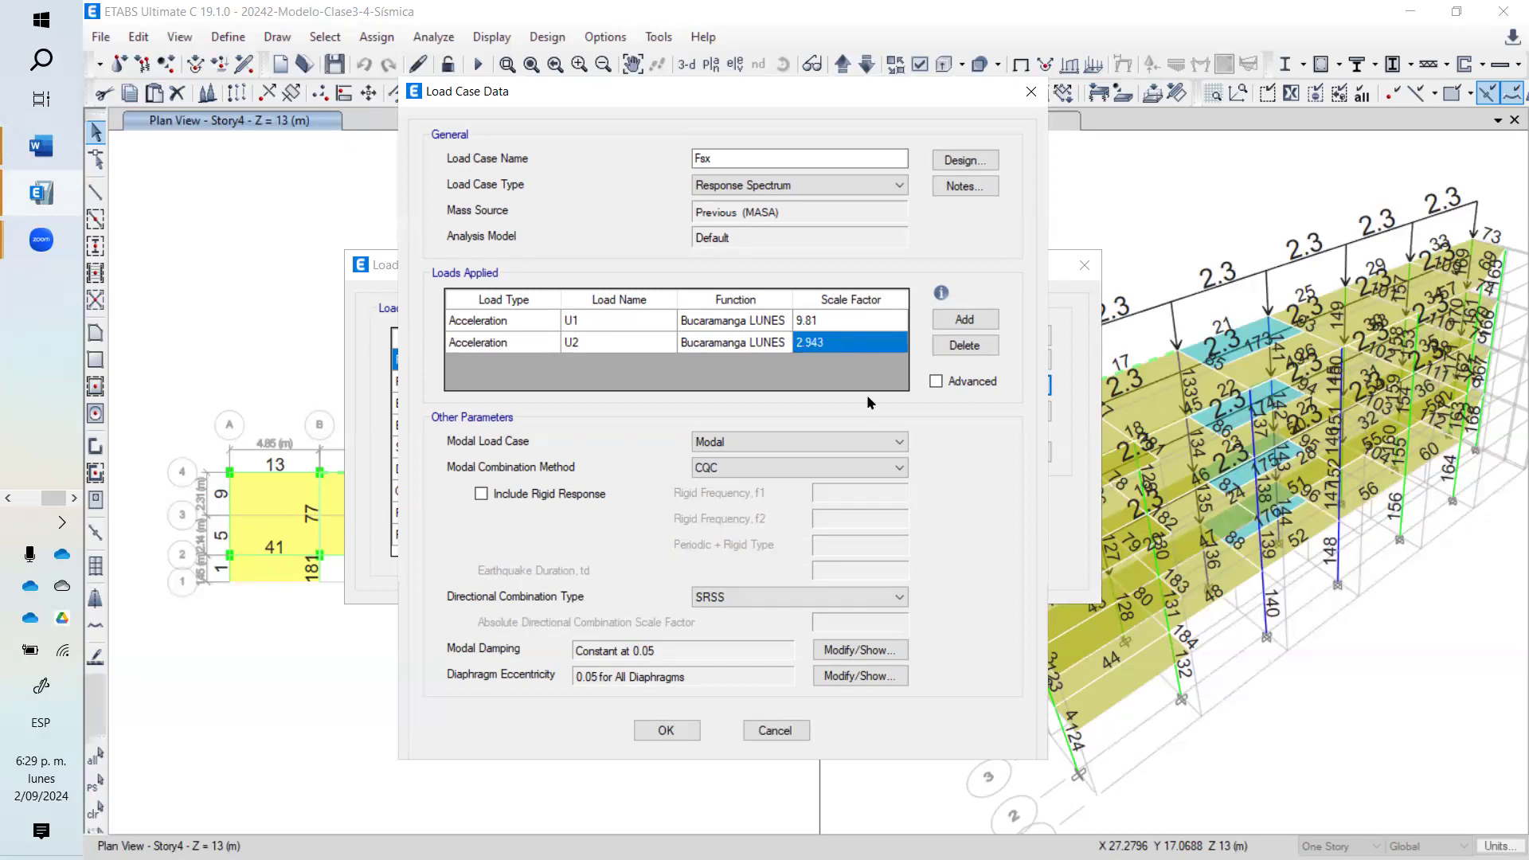
left_click(670, 730)
- Open the Fsy load case and change the function of both its U2 and U1 accelerations to Bucaramanga LUNES
left_click(514, 382)
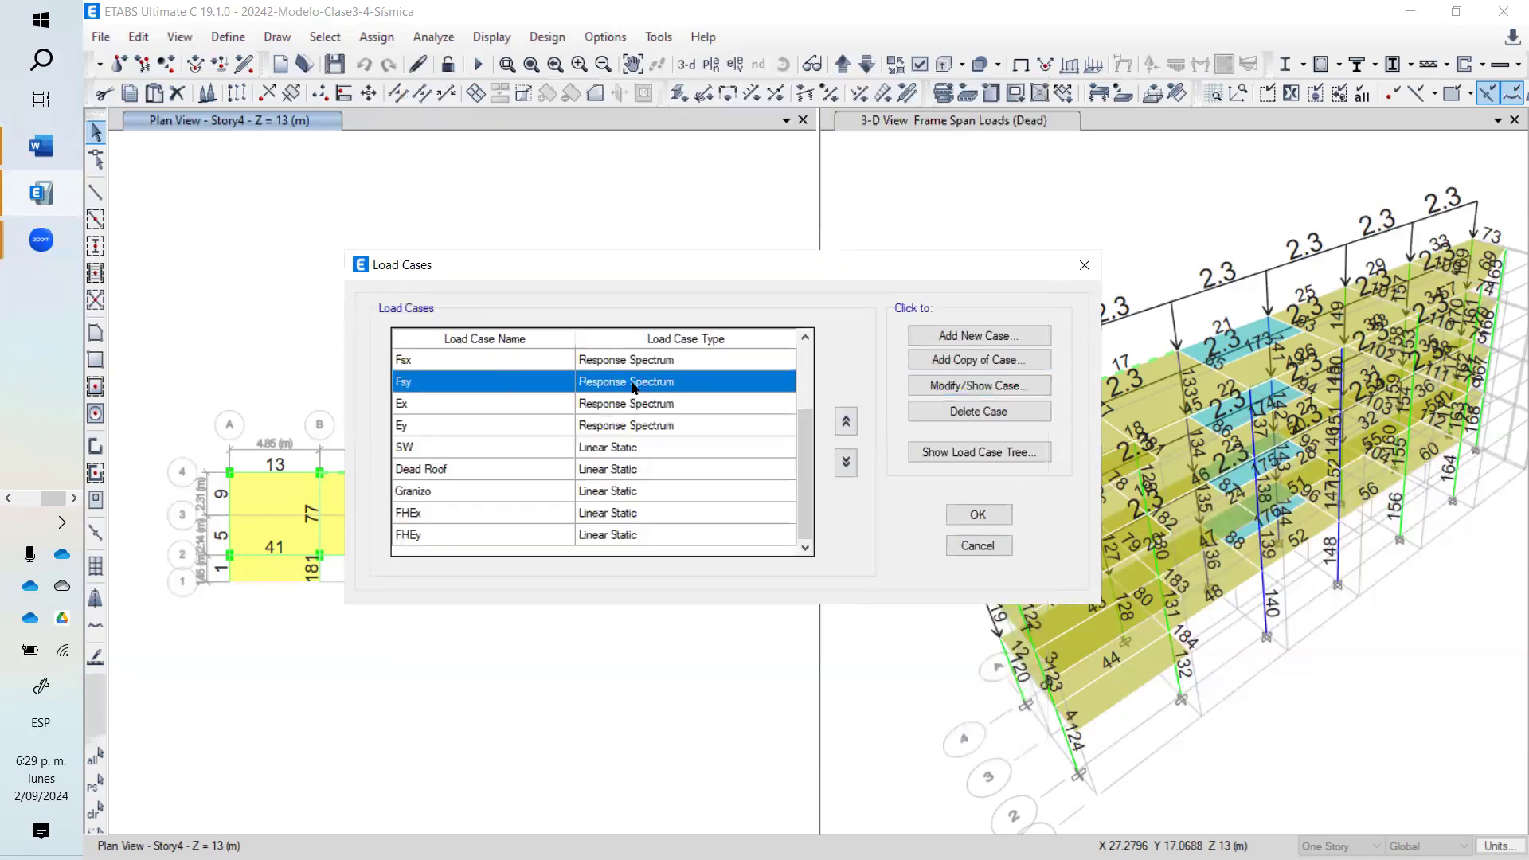
left_click(910, 388)
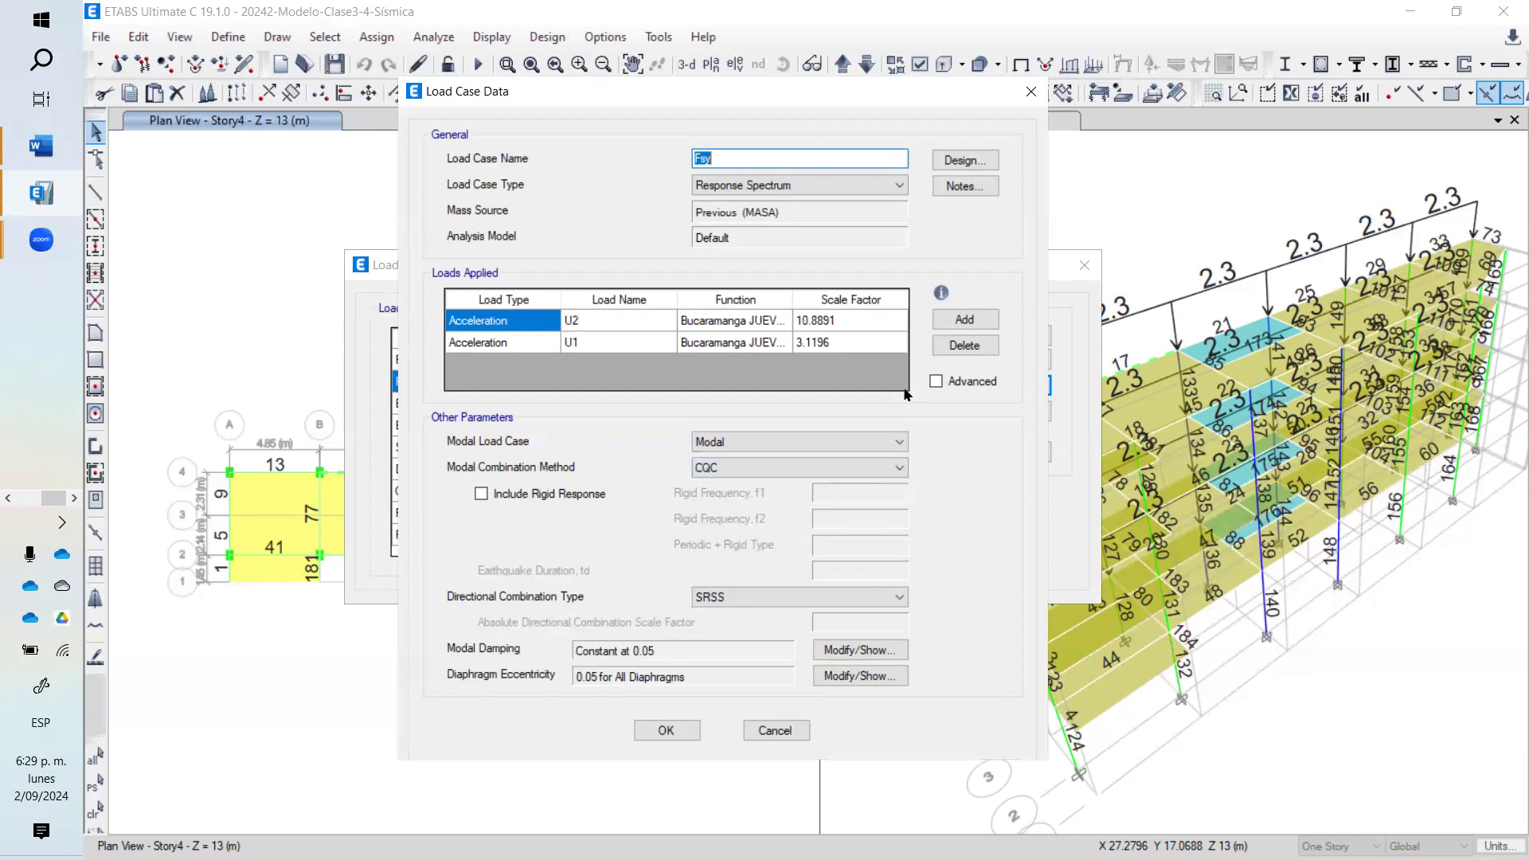
left_click(777, 328)
left_click(755, 427)
left_click(768, 344)
left_click(769, 343)
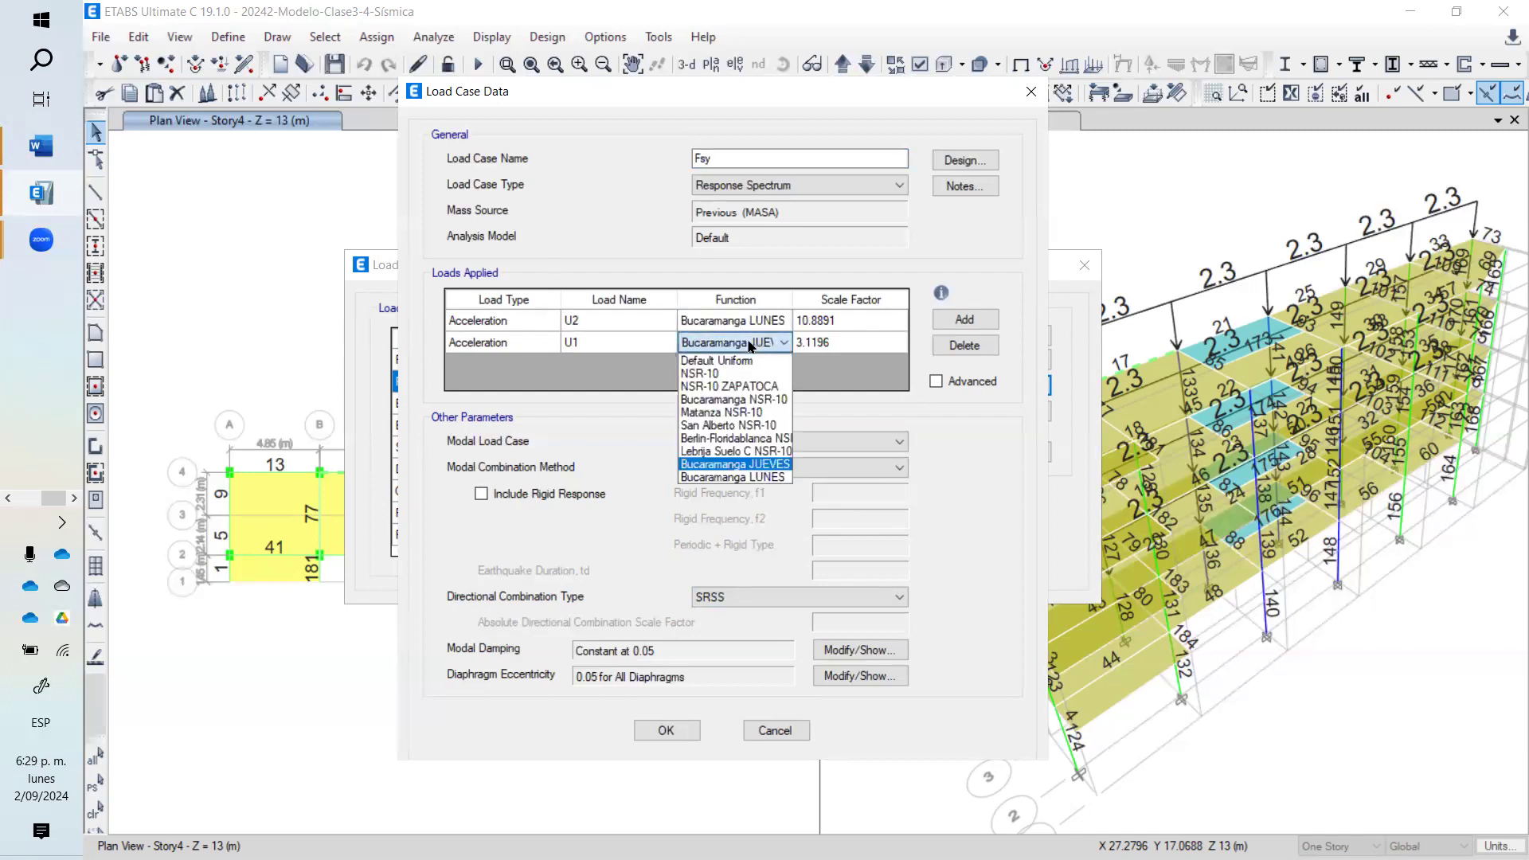
left_click(733, 478)
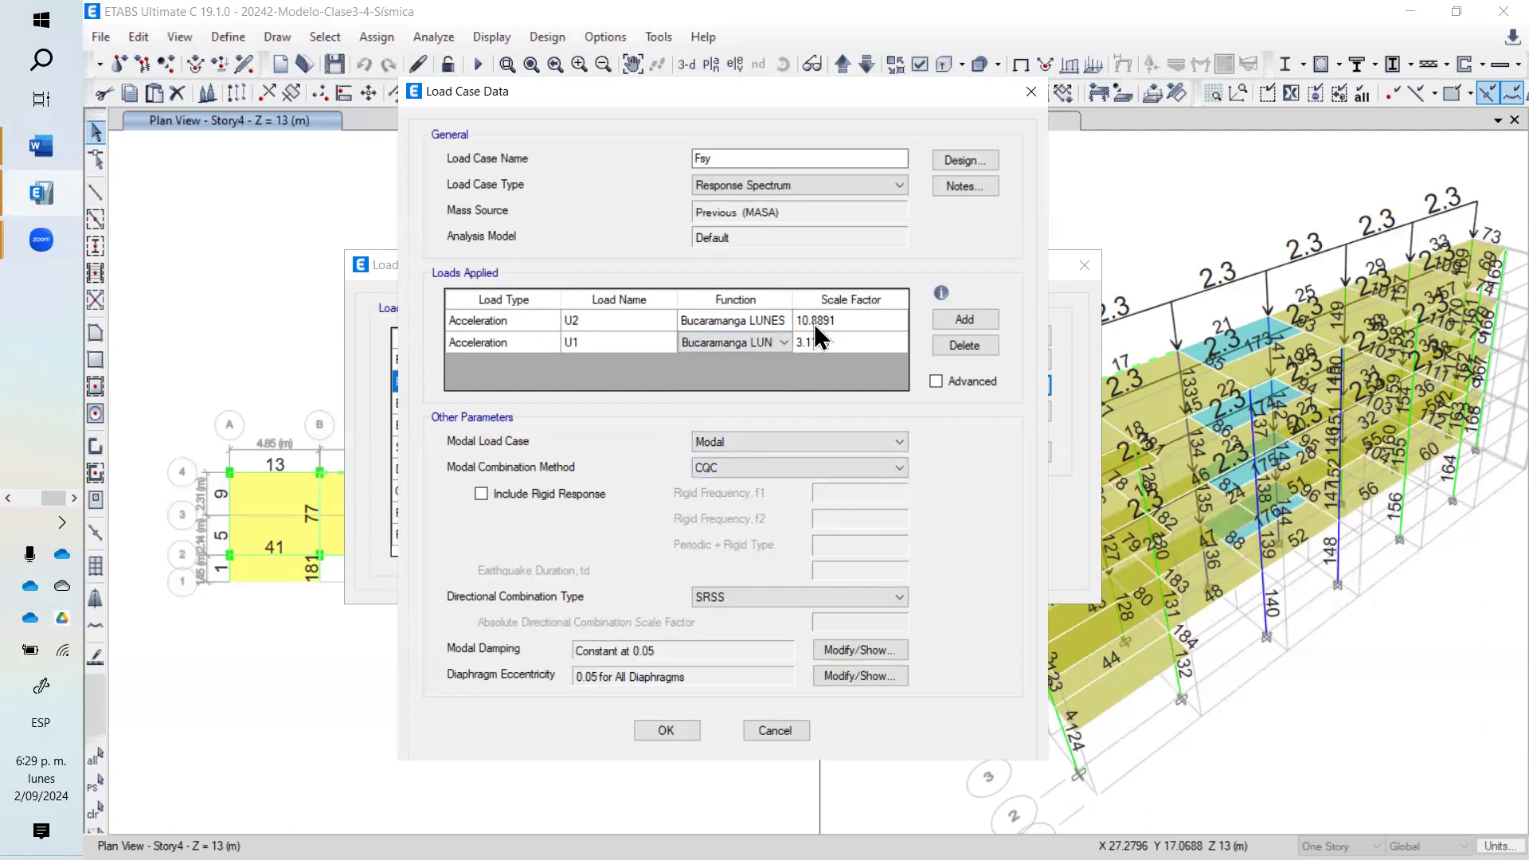
- Set the Fsy scale factors to 9.81 for U2 and 0.3*9.81 for U1, and accept the load case definitions
left_click(859, 315)
type("9.81")
left_click(868, 344)
type("0")
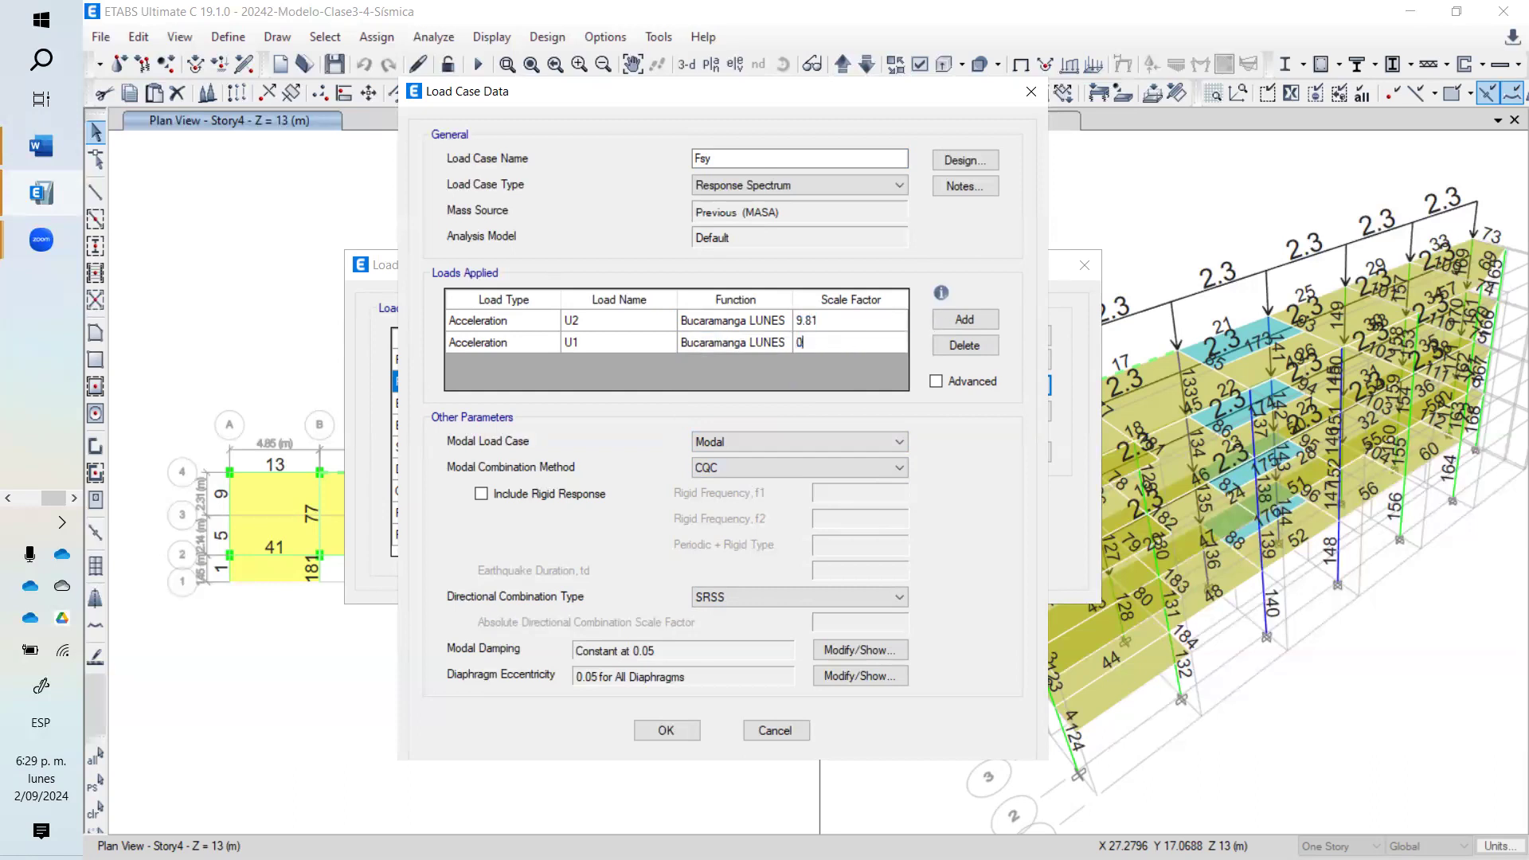
type(".3*9.81")
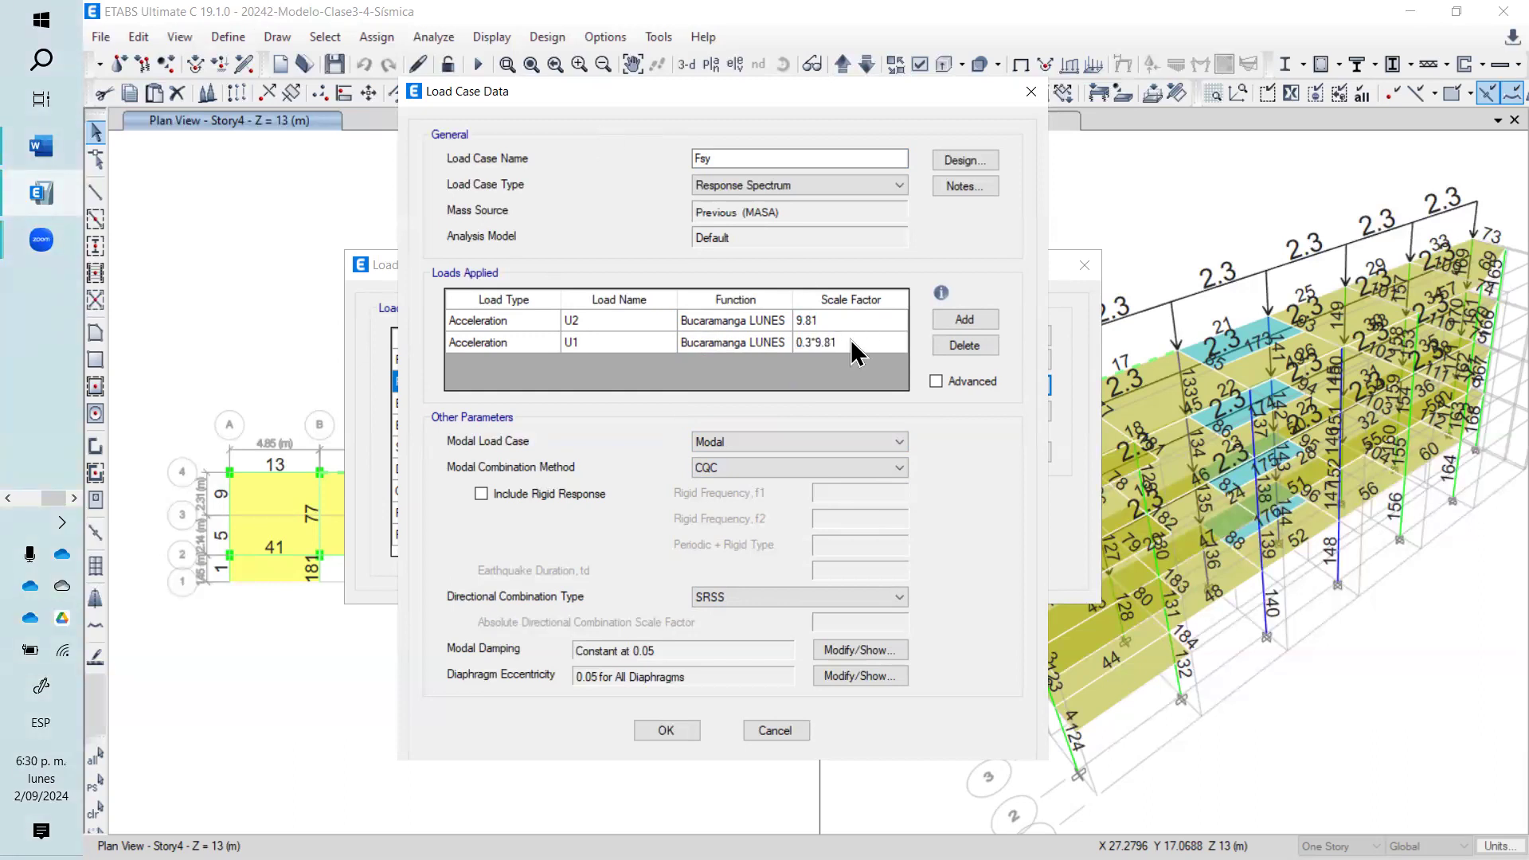
key("Return")
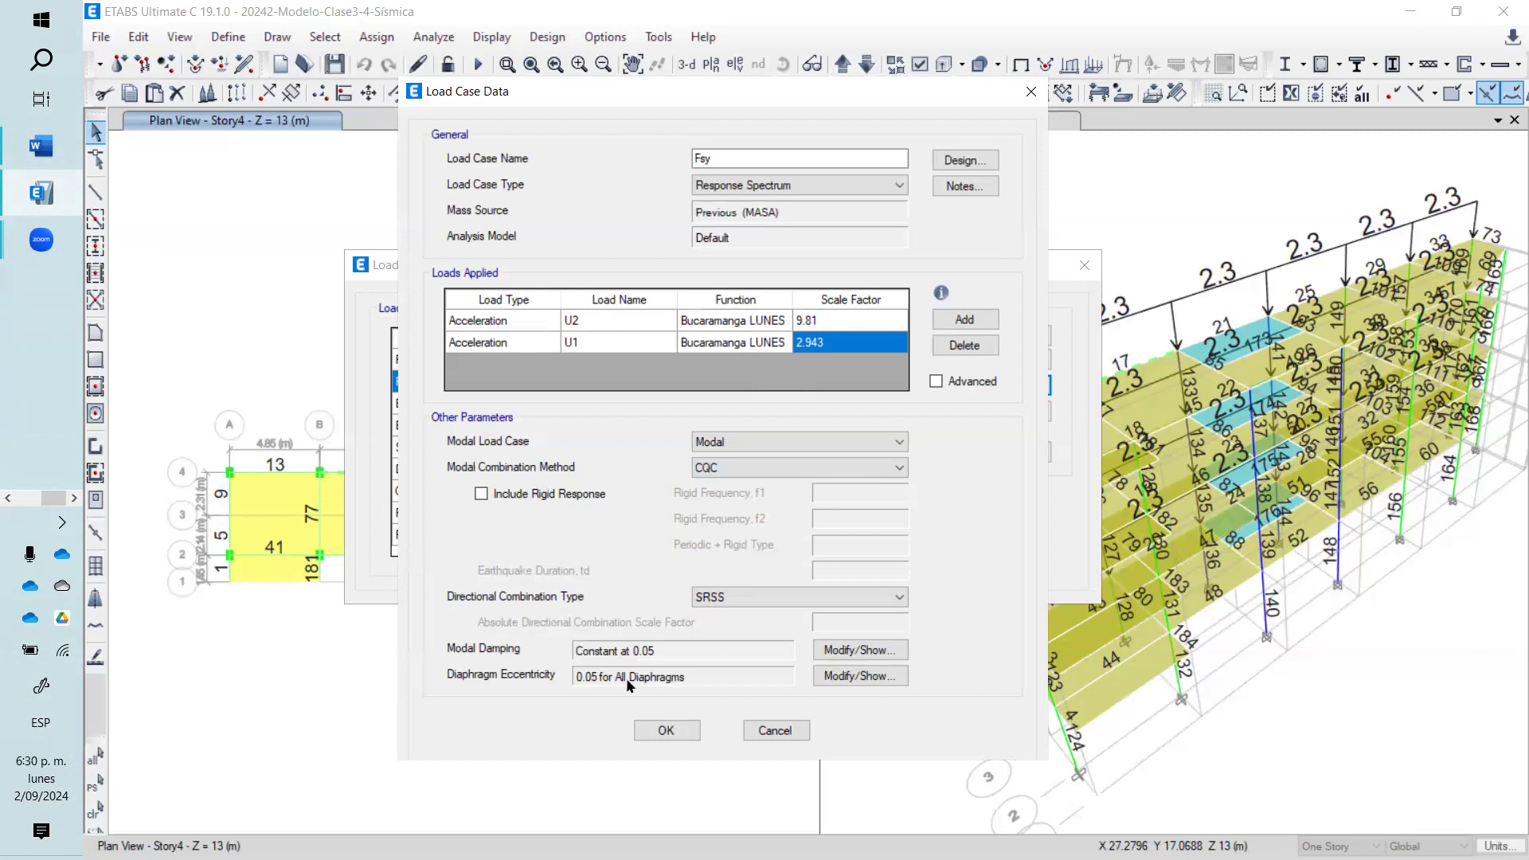
left_click(664, 730)
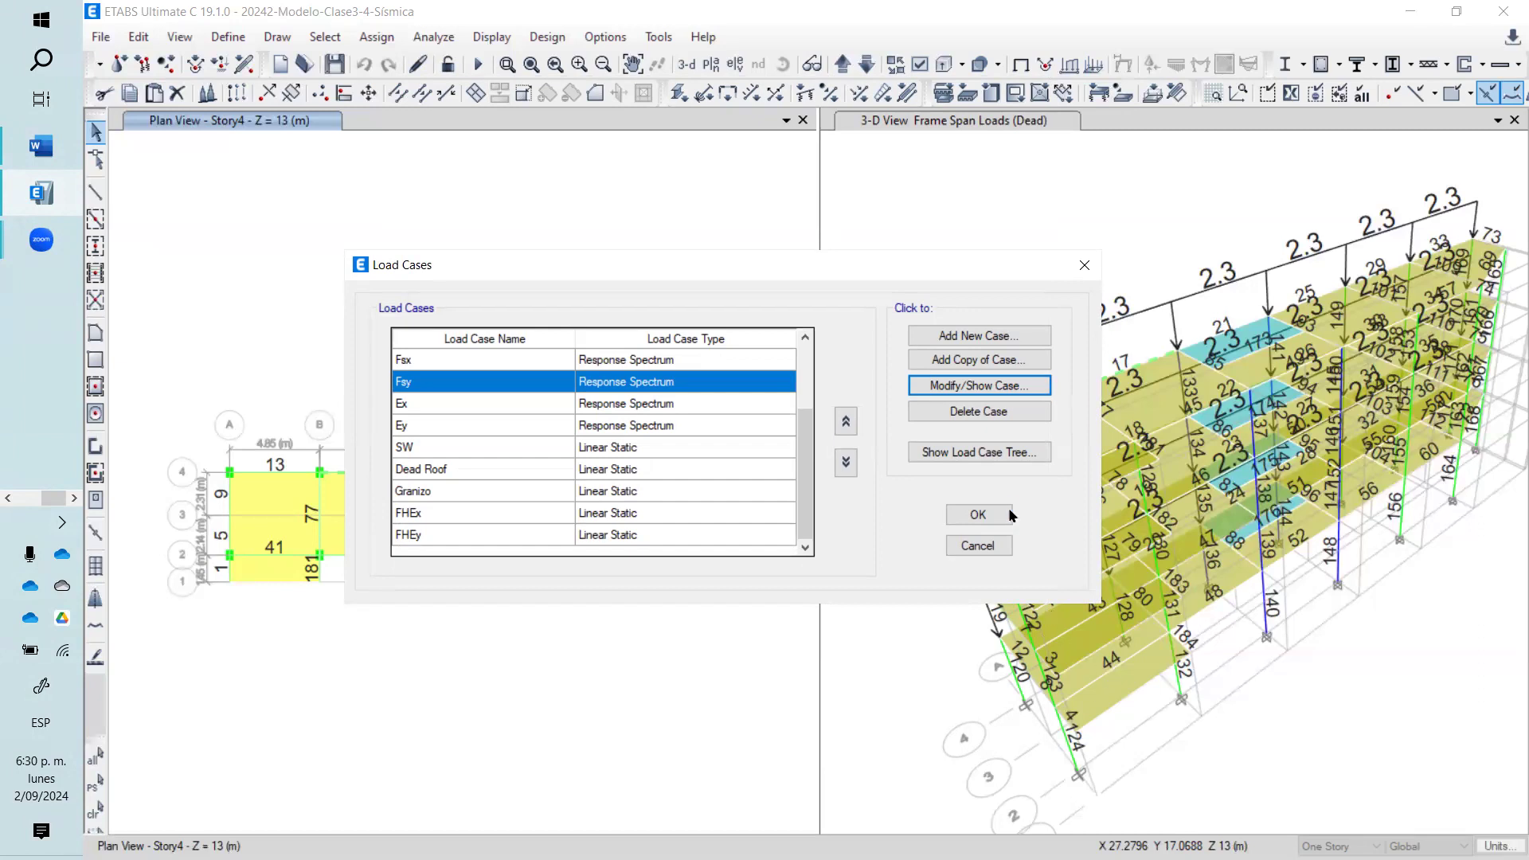
left_click(979, 515)
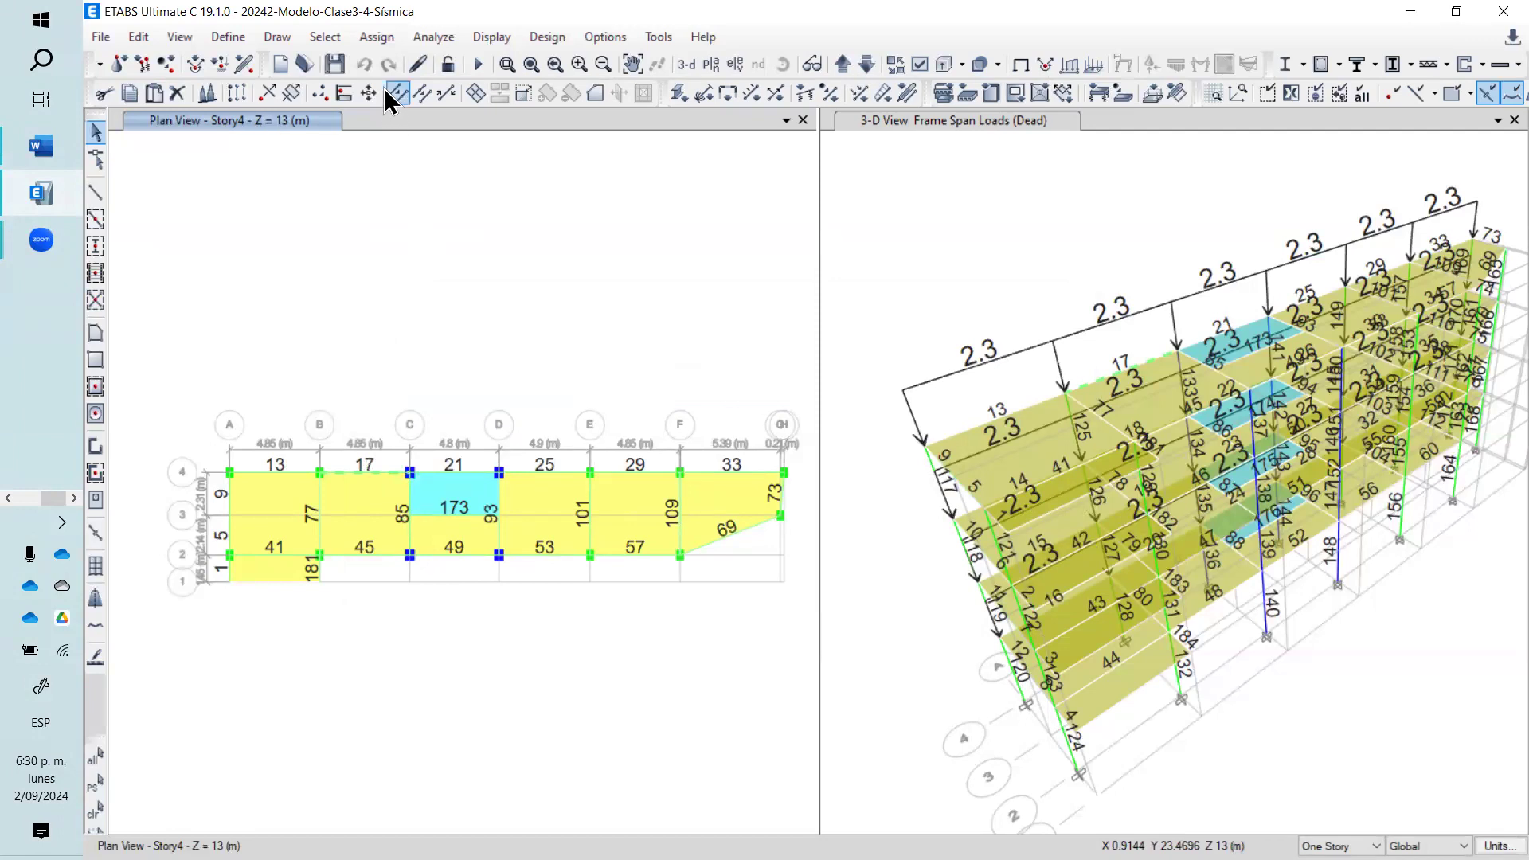
- Inspect the assignments of Story1 column C2 at the near corner of the 3-D view, checking its section property
left_click(243, 41)
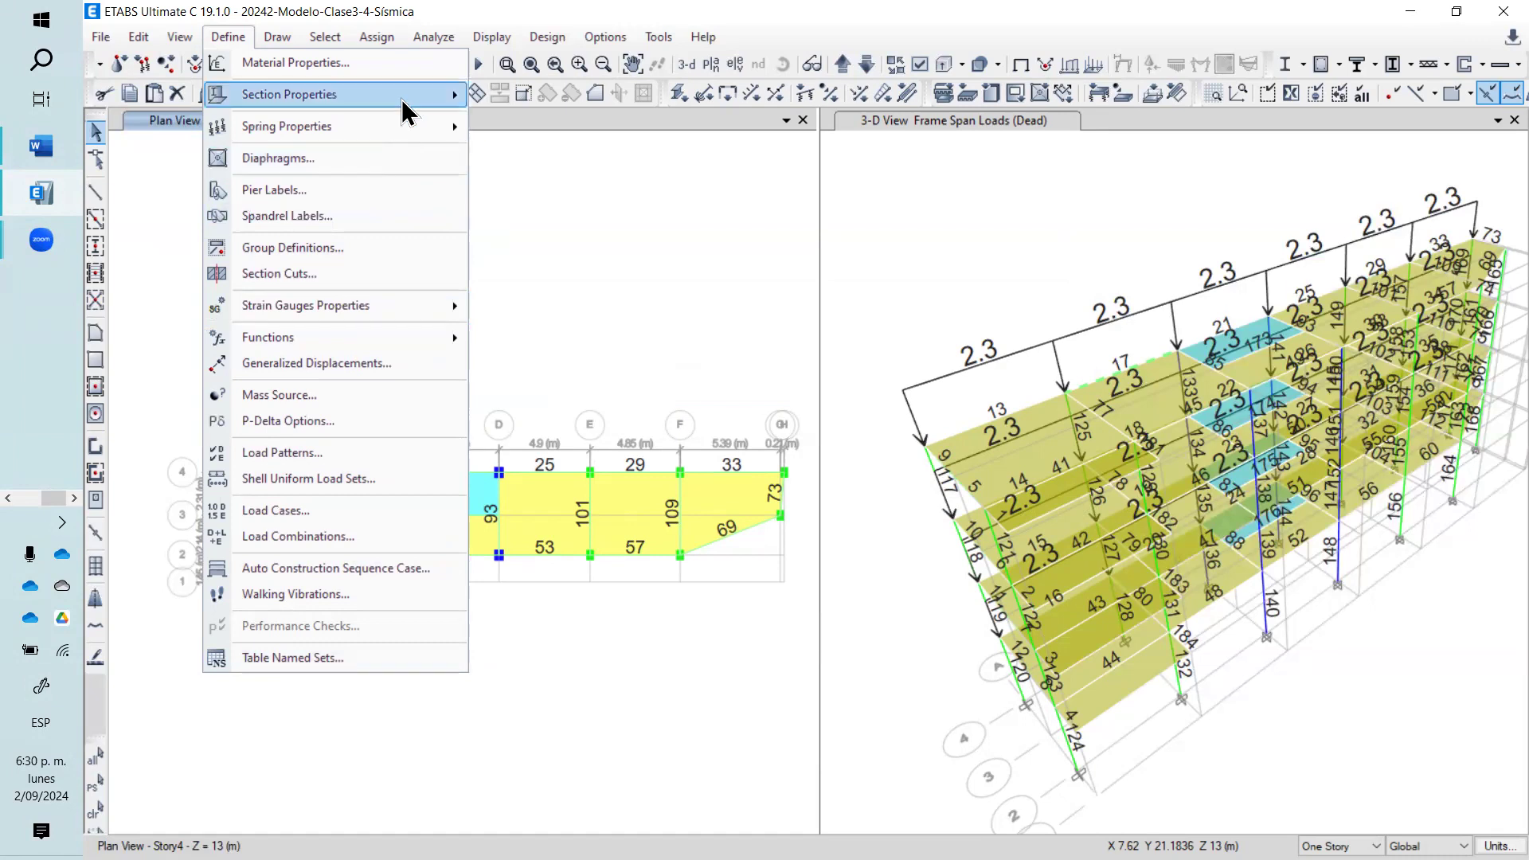
mouse_move(401, 99)
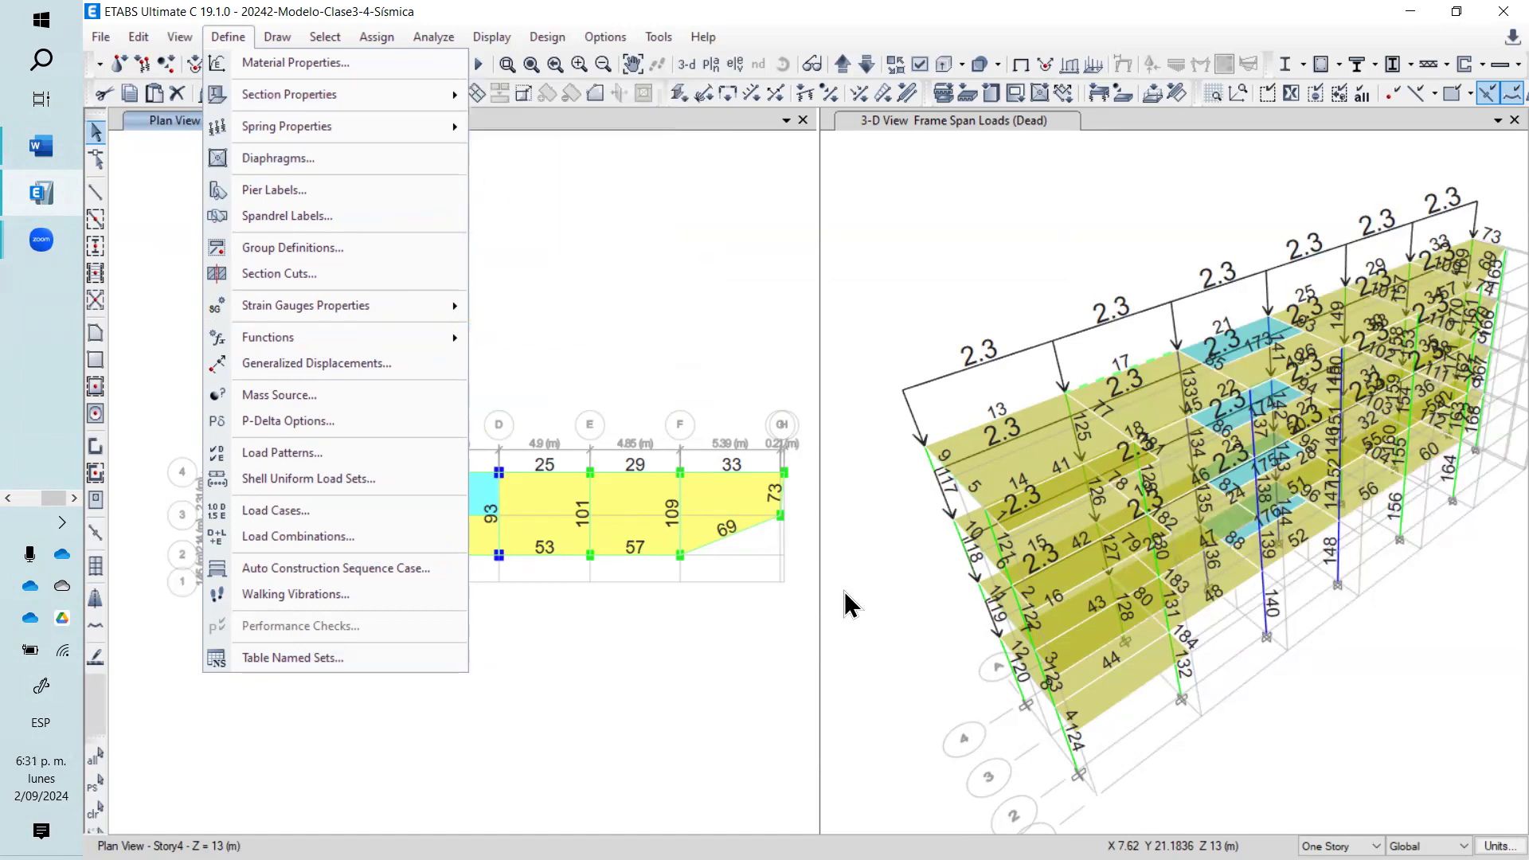
left_click(1076, 764)
left_click(1074, 755)
right_click(1074, 753)
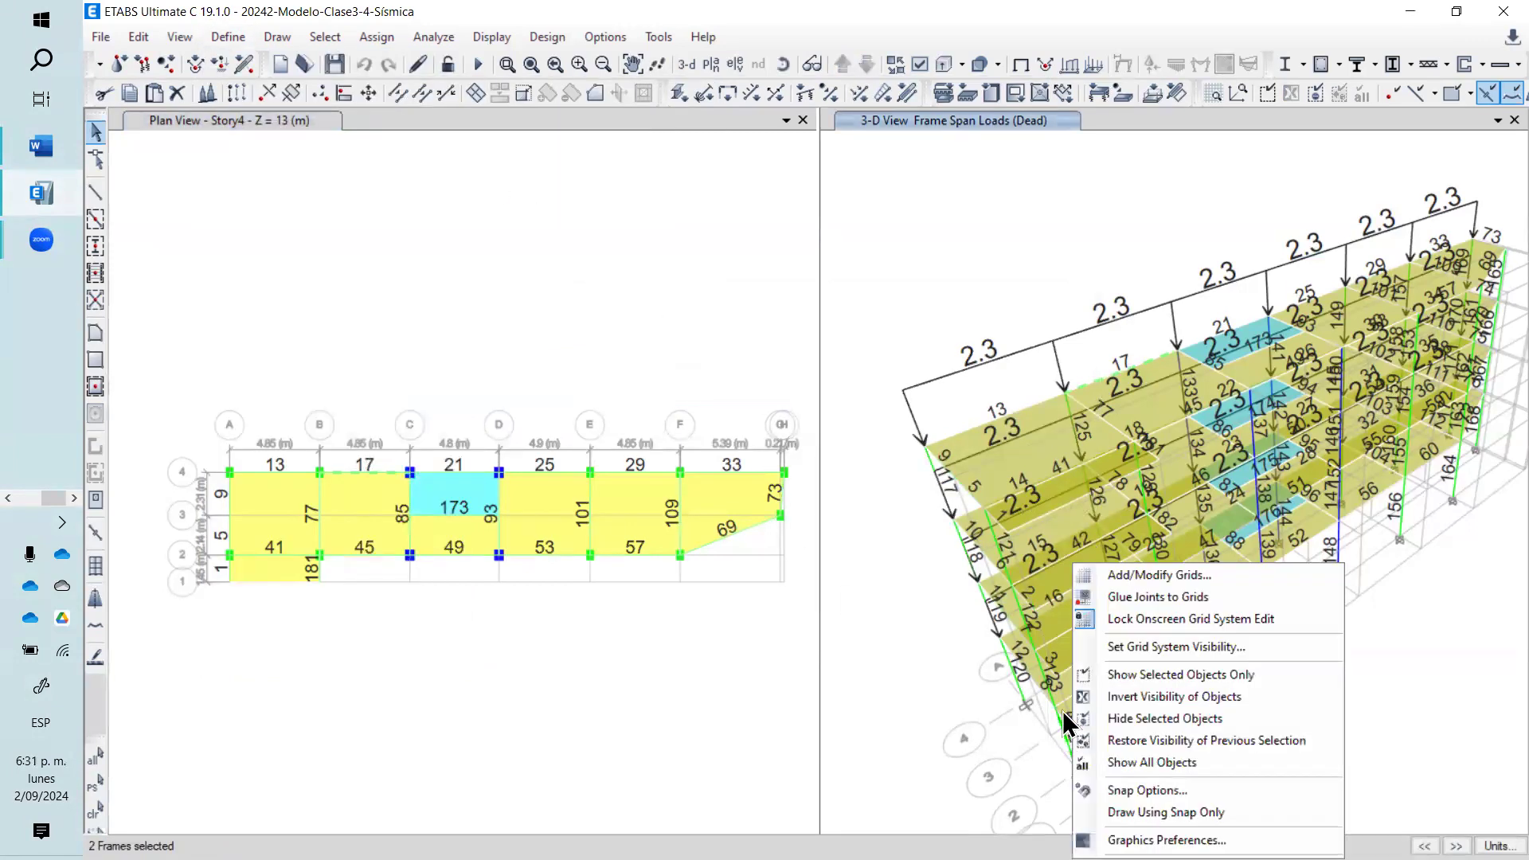
right_click(1066, 744)
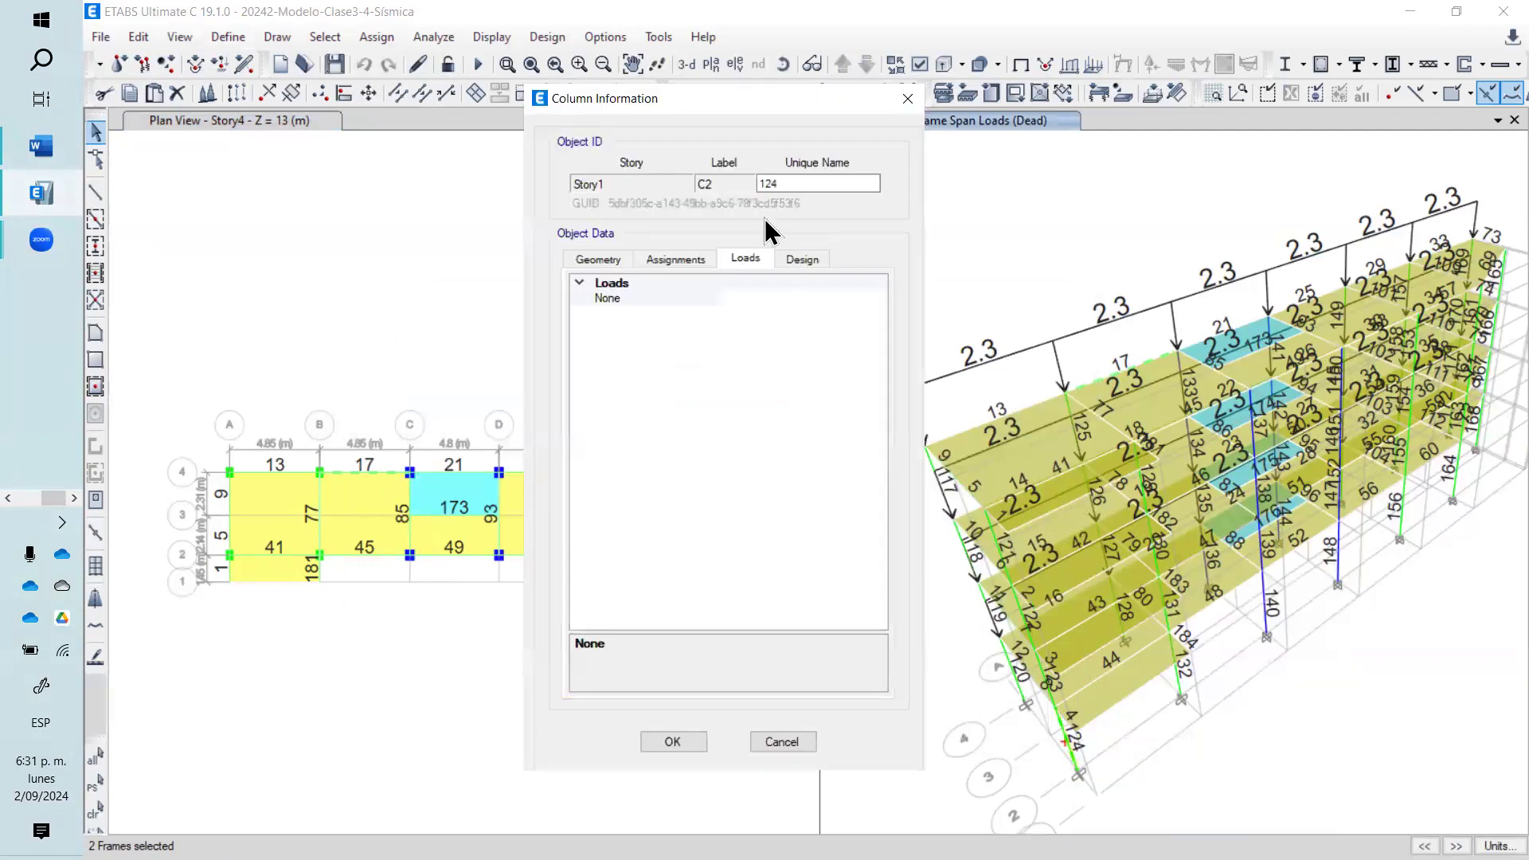
left_click(674, 259)
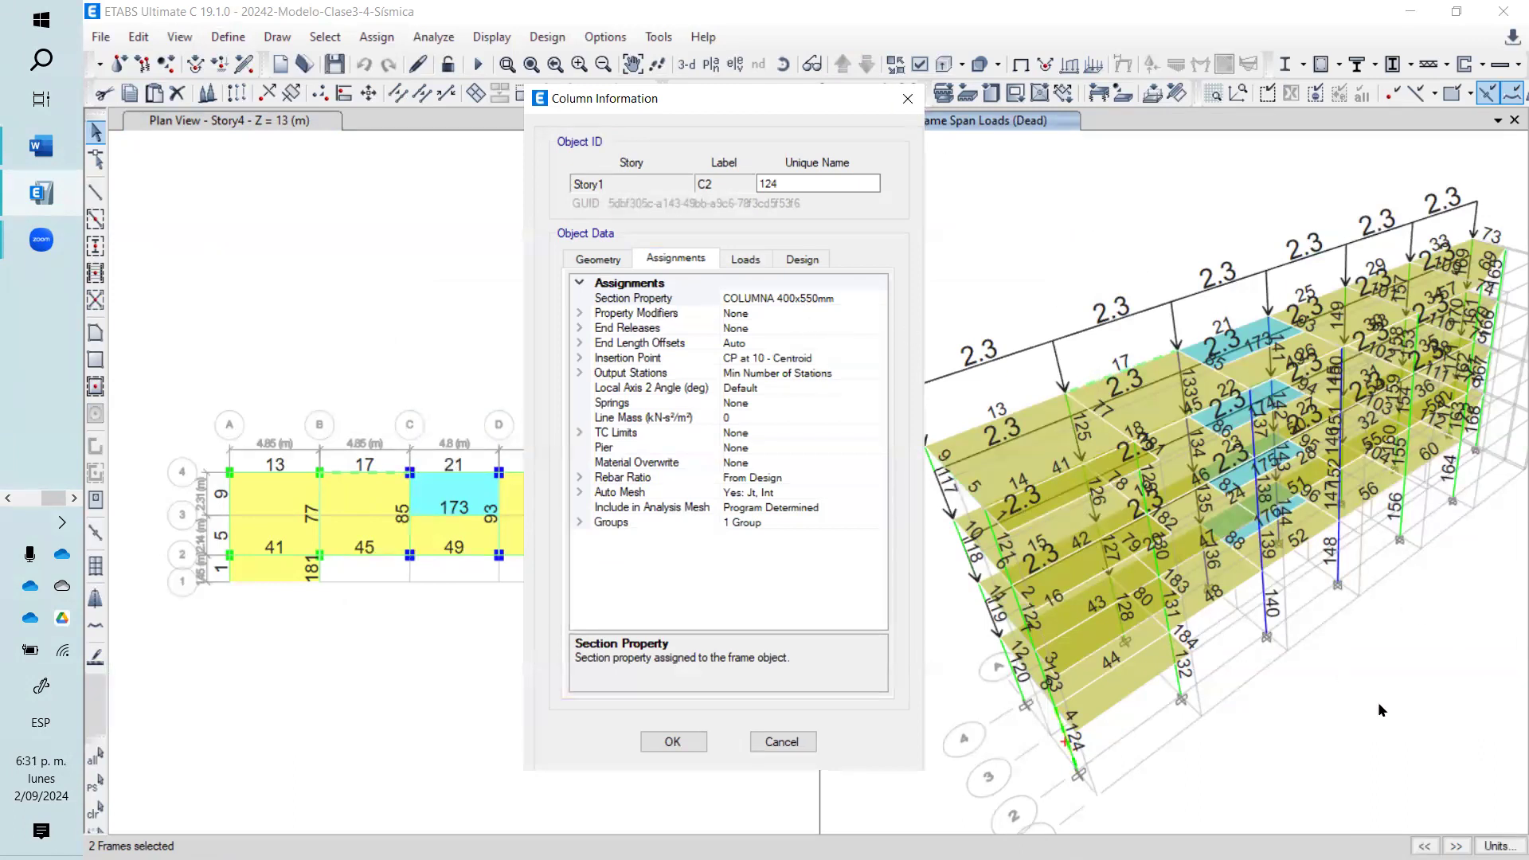
left_click(908, 99)
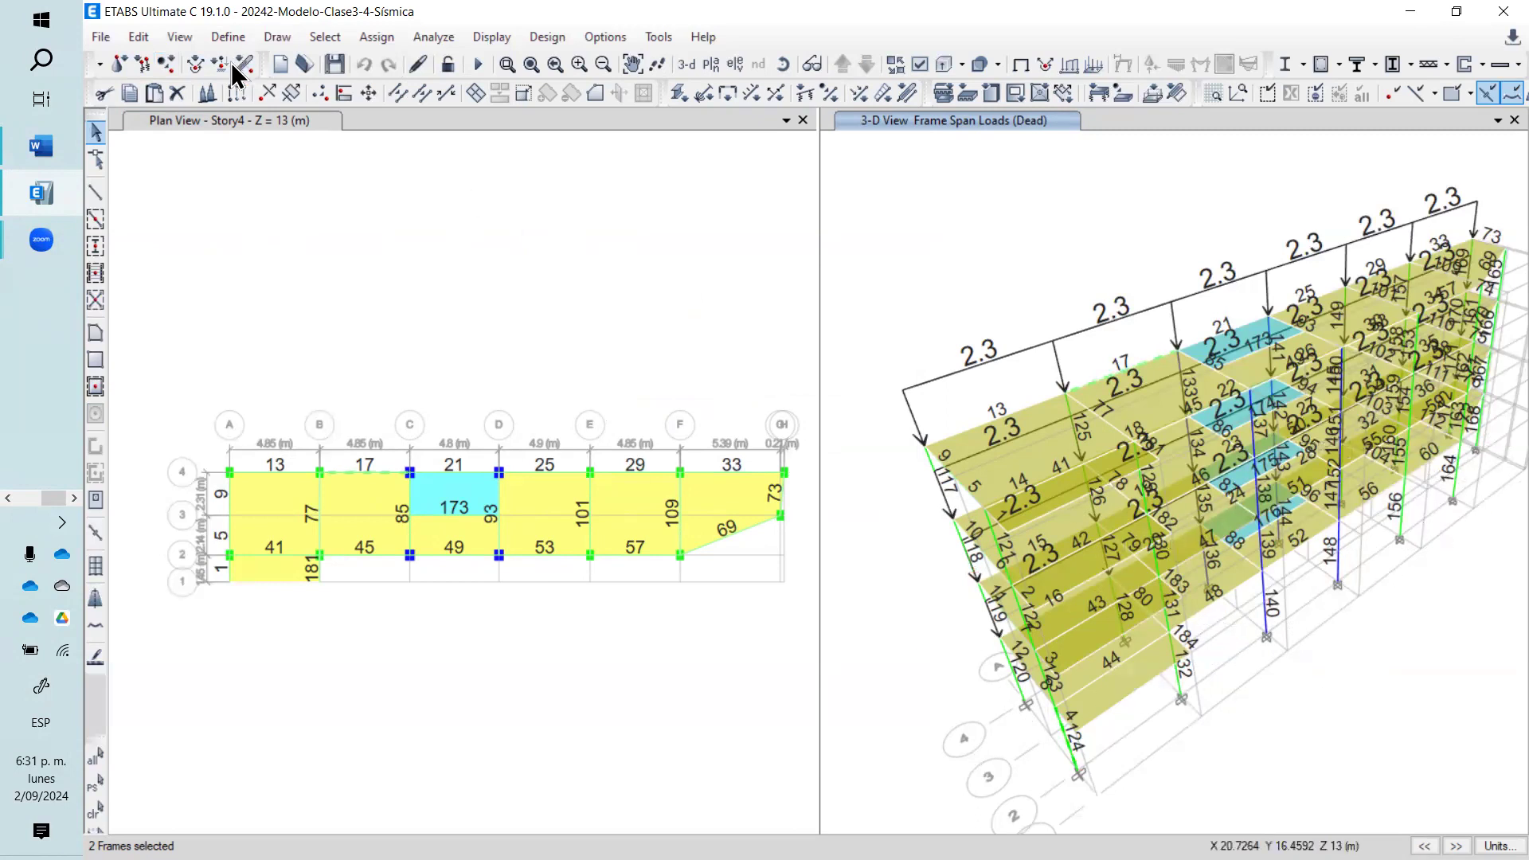
- Run the analysis and examine the dead load displacements of the building in 3-D
left_click(478, 64)
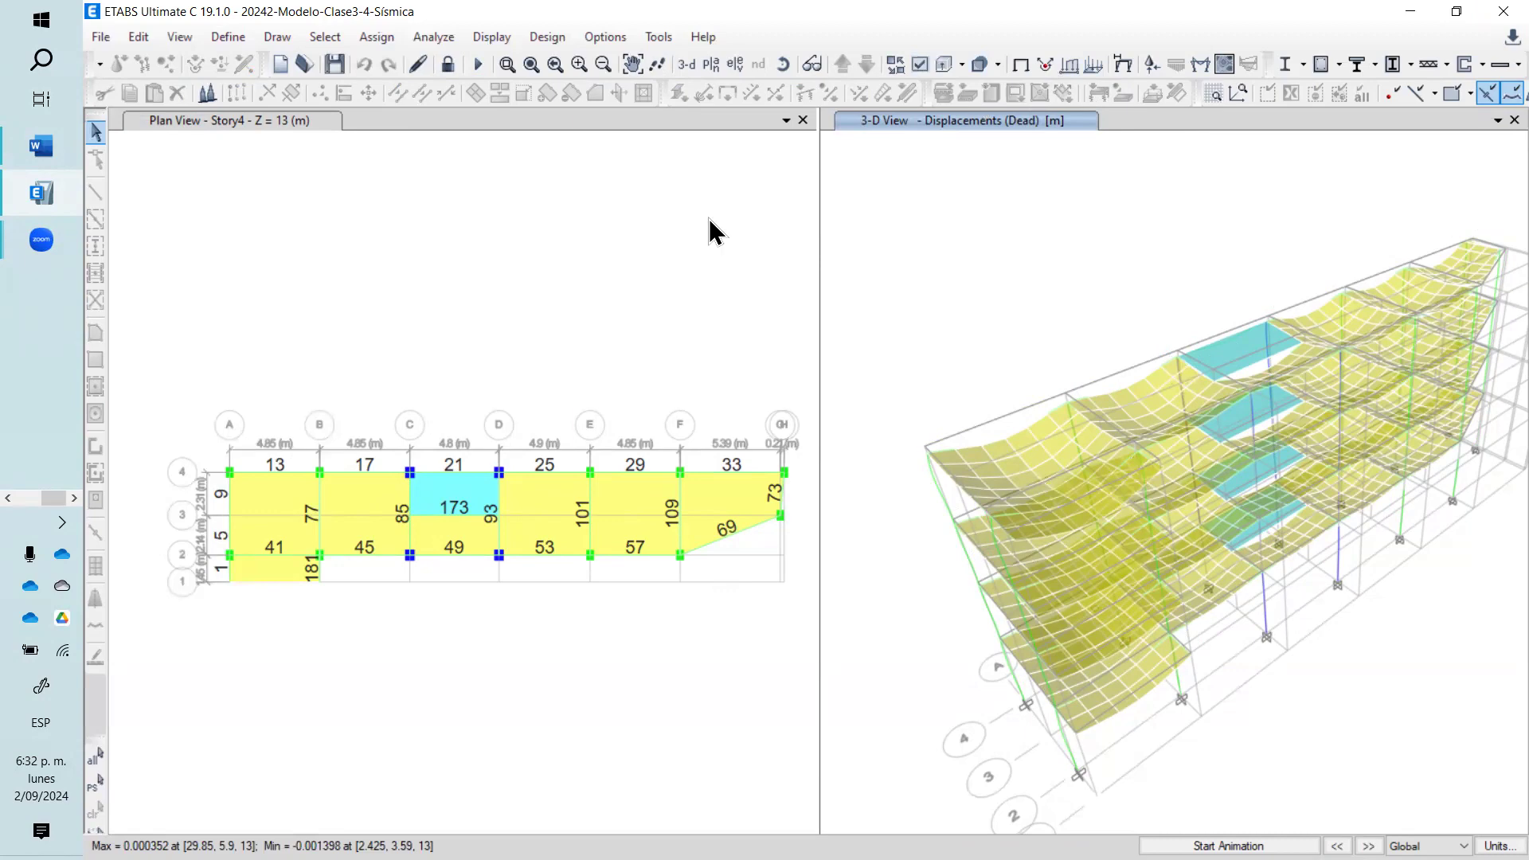
left_click(783, 63)
left_click_drag(1131, 382, 1263, 563)
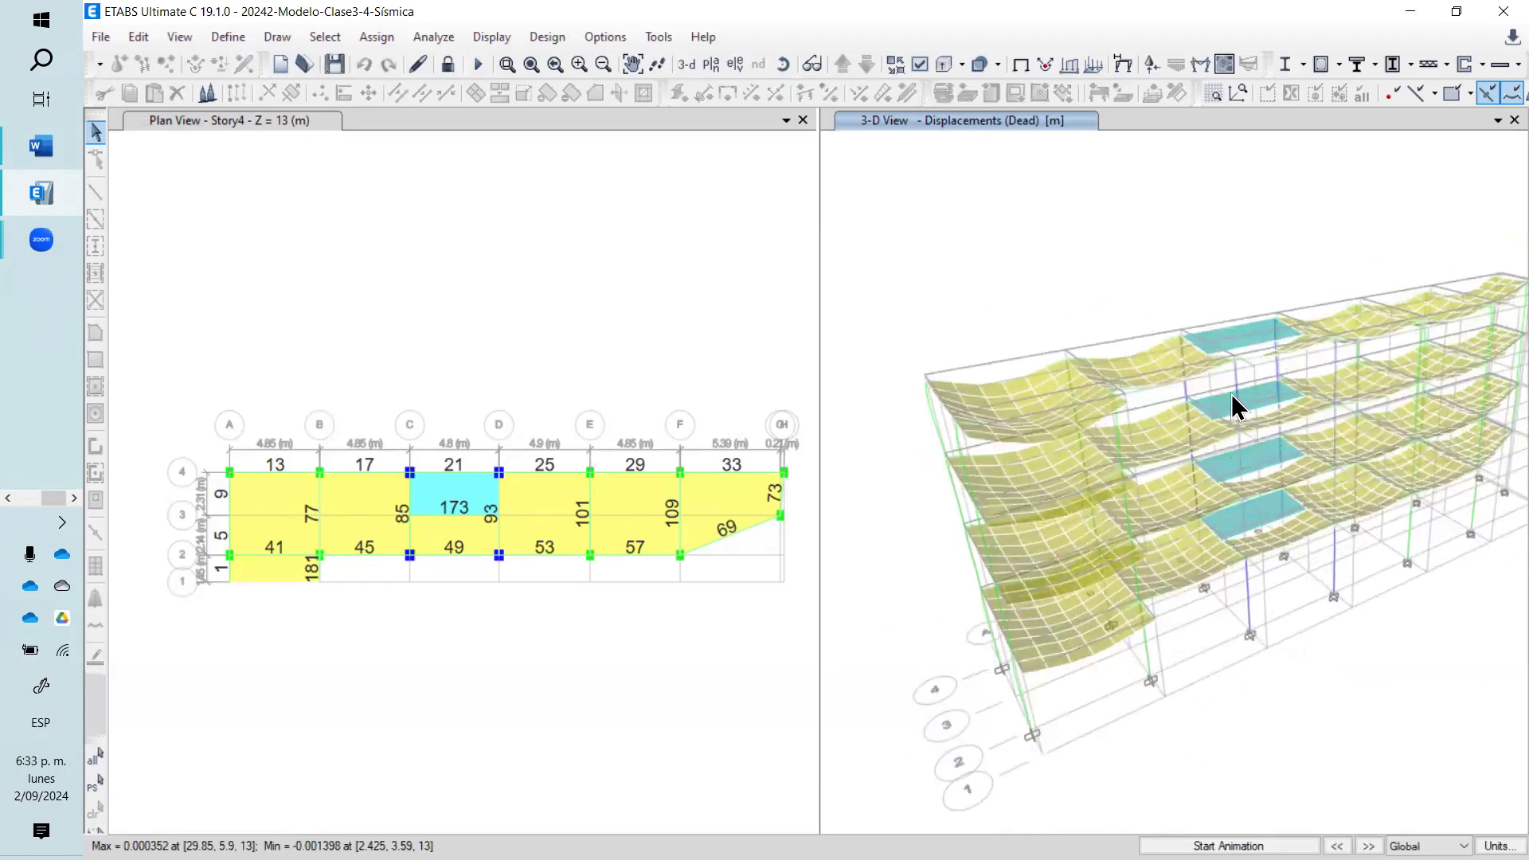
mouse_move(1268, 543)
scroll(1218, 617, "down", 3)
scroll(1322, 613, "up", 3)
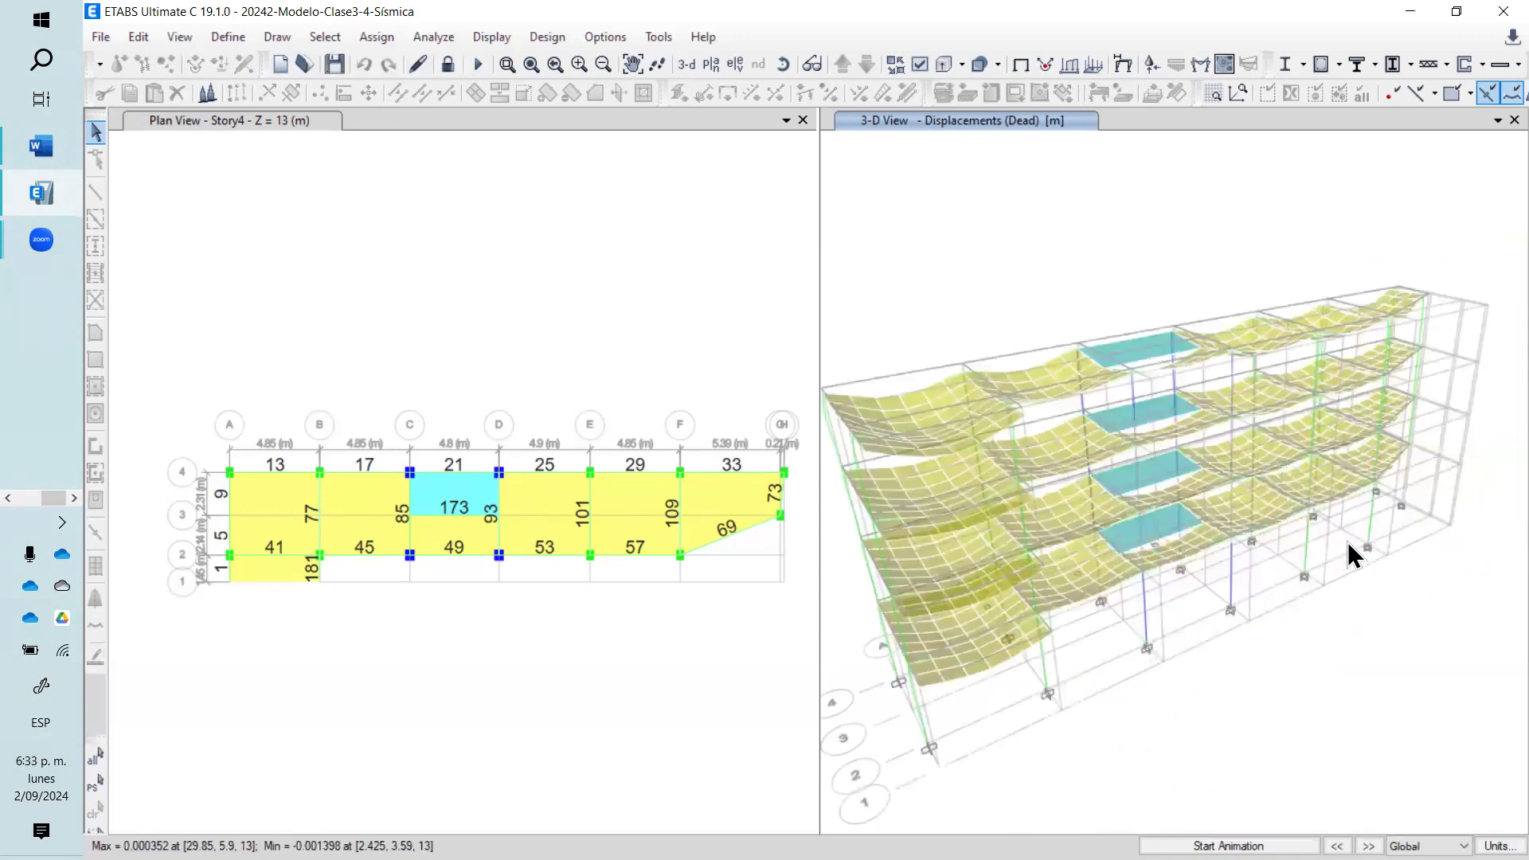
right_click(1221, 464)
- Display the deformed shape of the Modal case for mode 1 in the 3-D view to read its period
left_click(1124, 65)
left_click(822, 152)
left_click(836, 748)
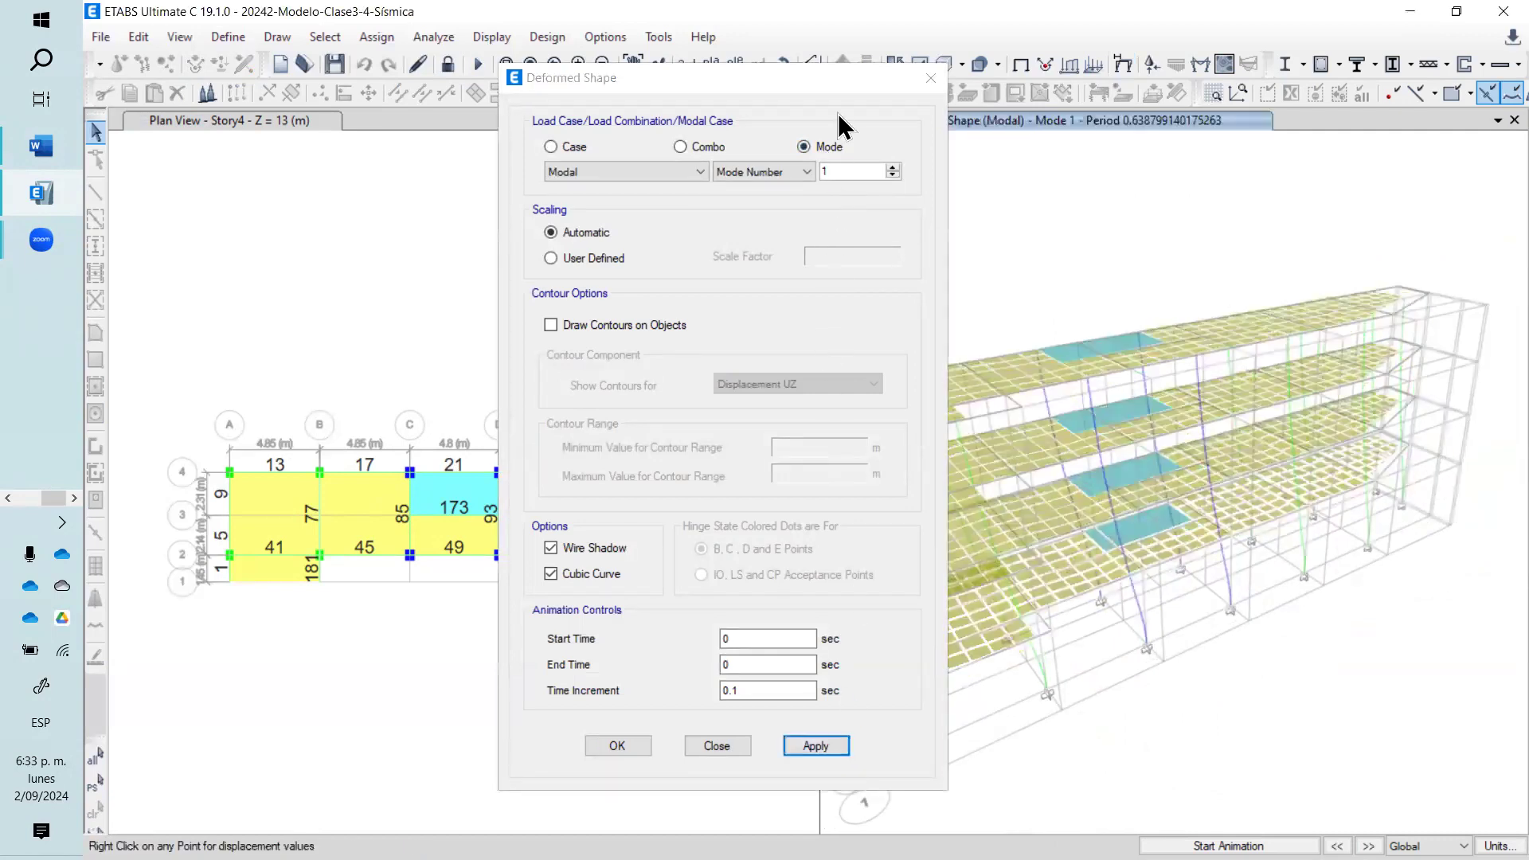
left_click_drag(802, 86, 585, 52)
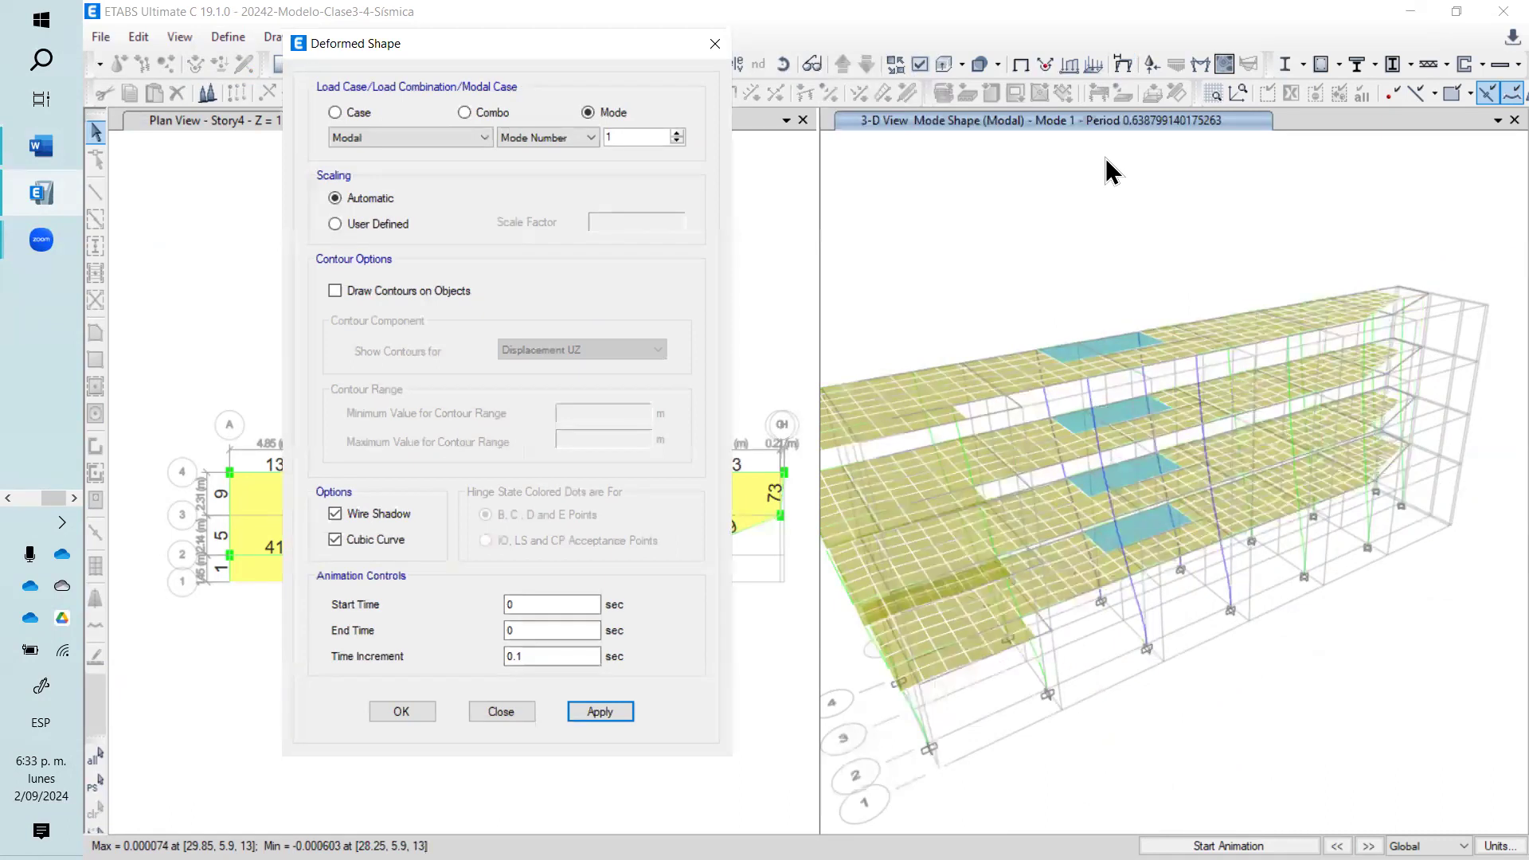
left_click(714, 45)
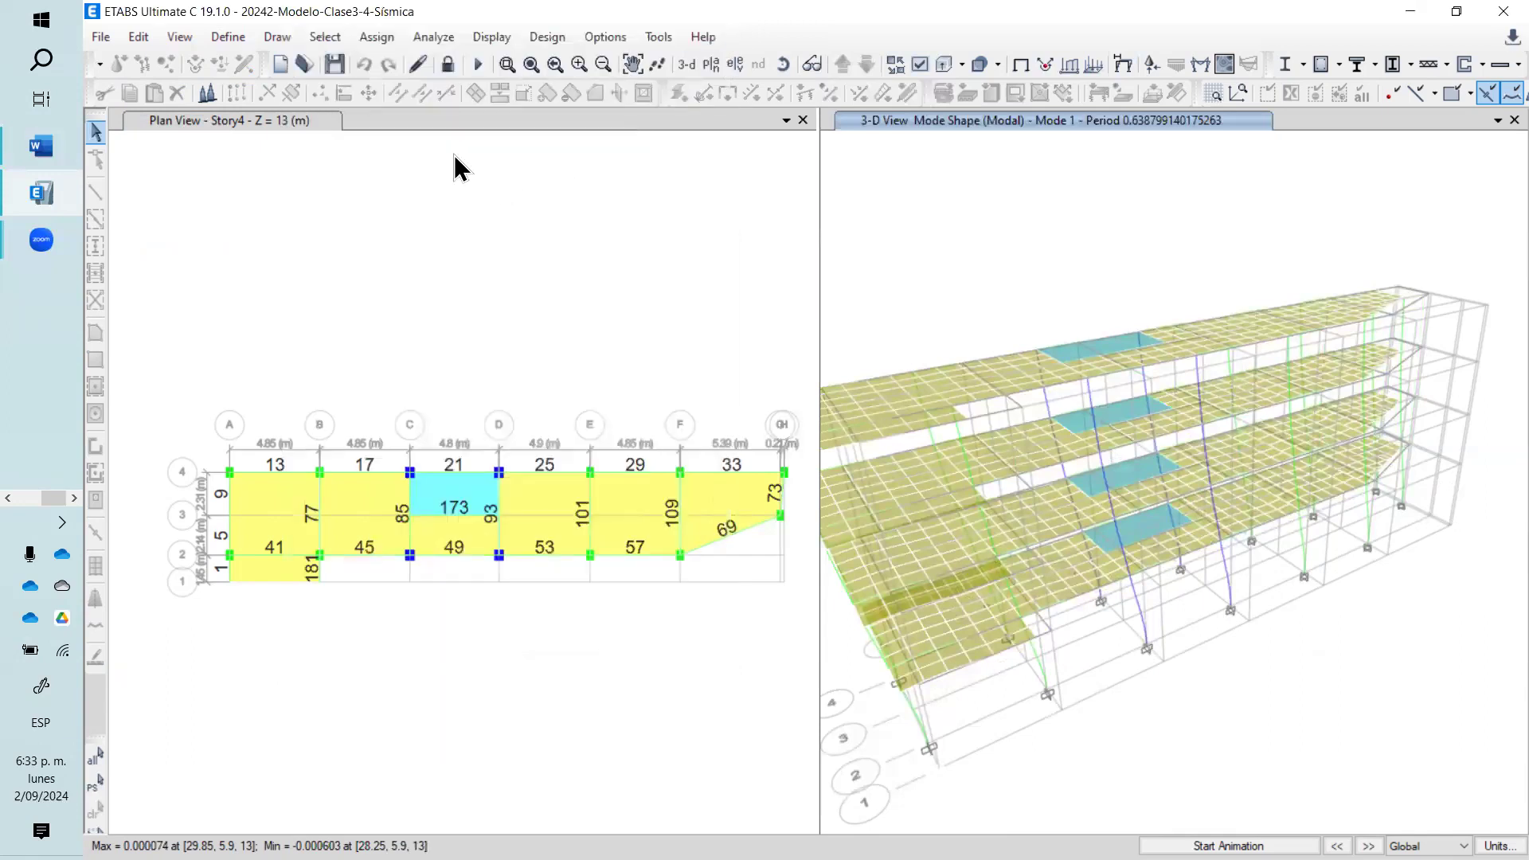
- Inspect the lateral load definition of the FHEx load pattern, checking its base shear coefficient, and leave the load patterns unmodified
left_click(226, 38)
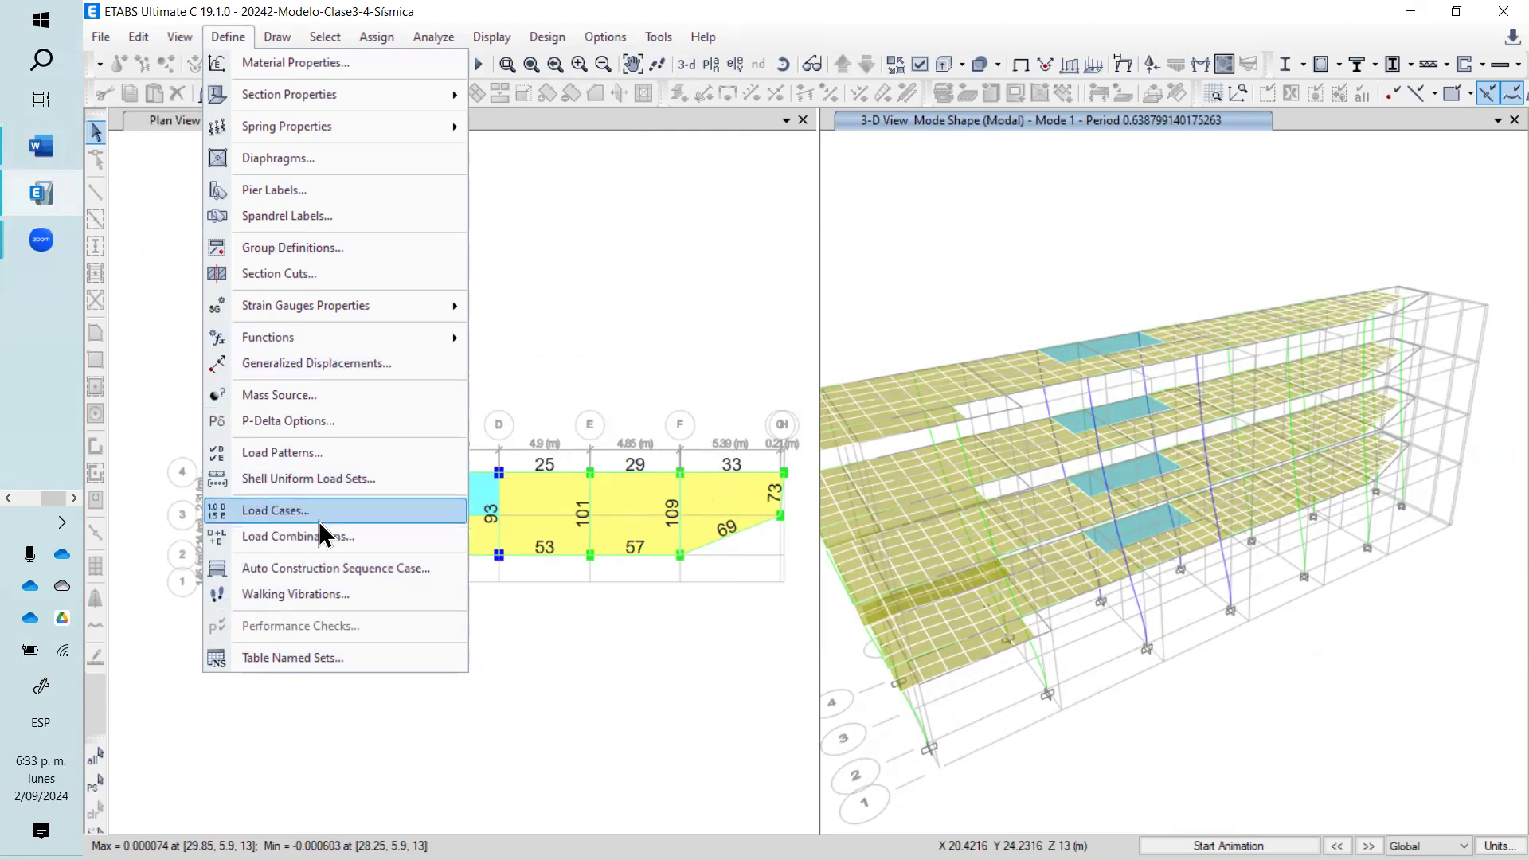
left_click(320, 452)
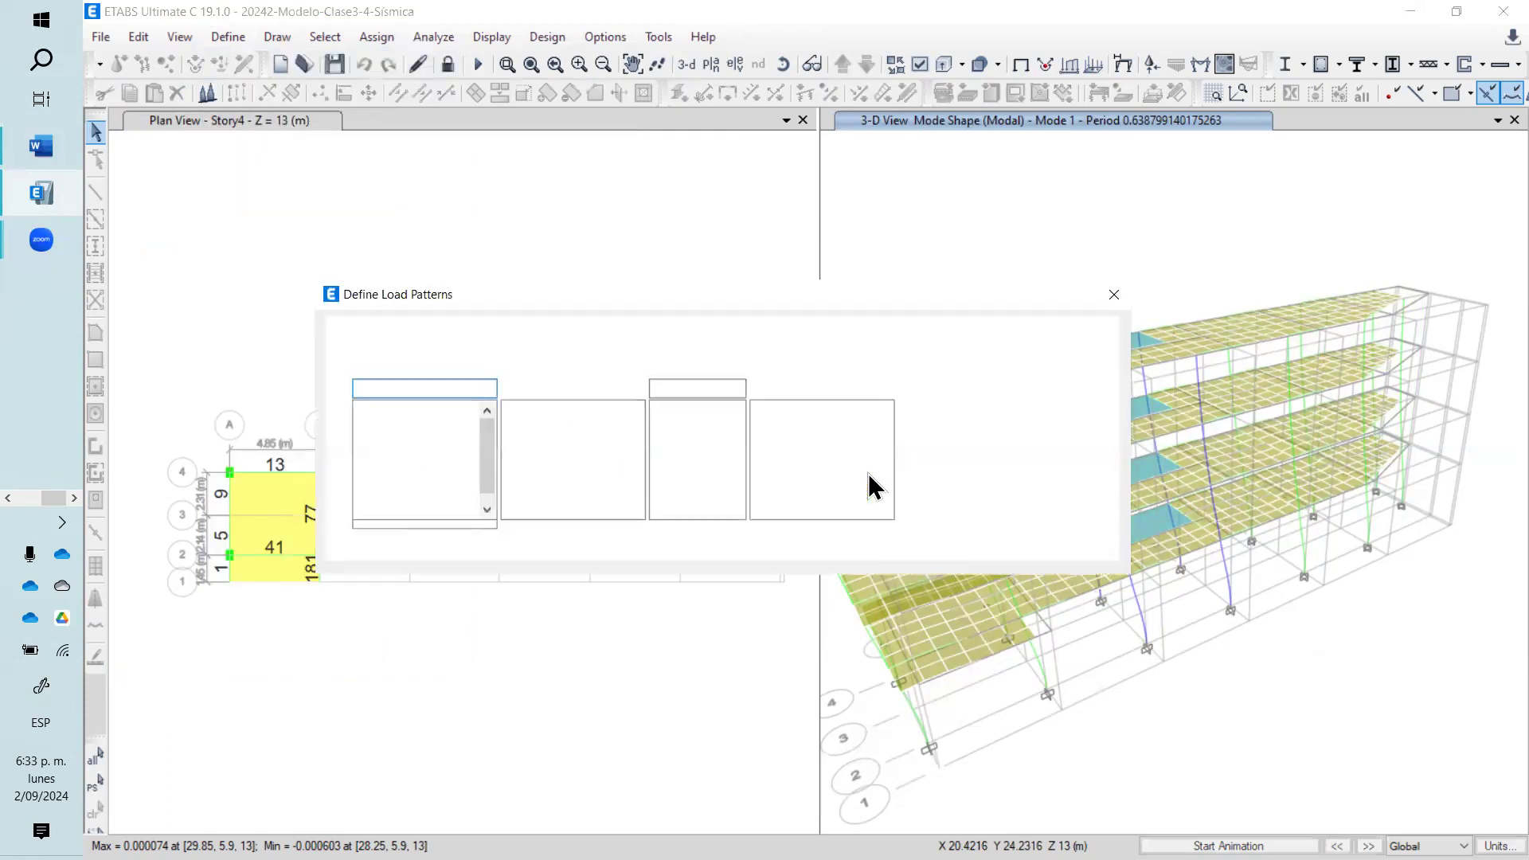
left_click(442, 461)
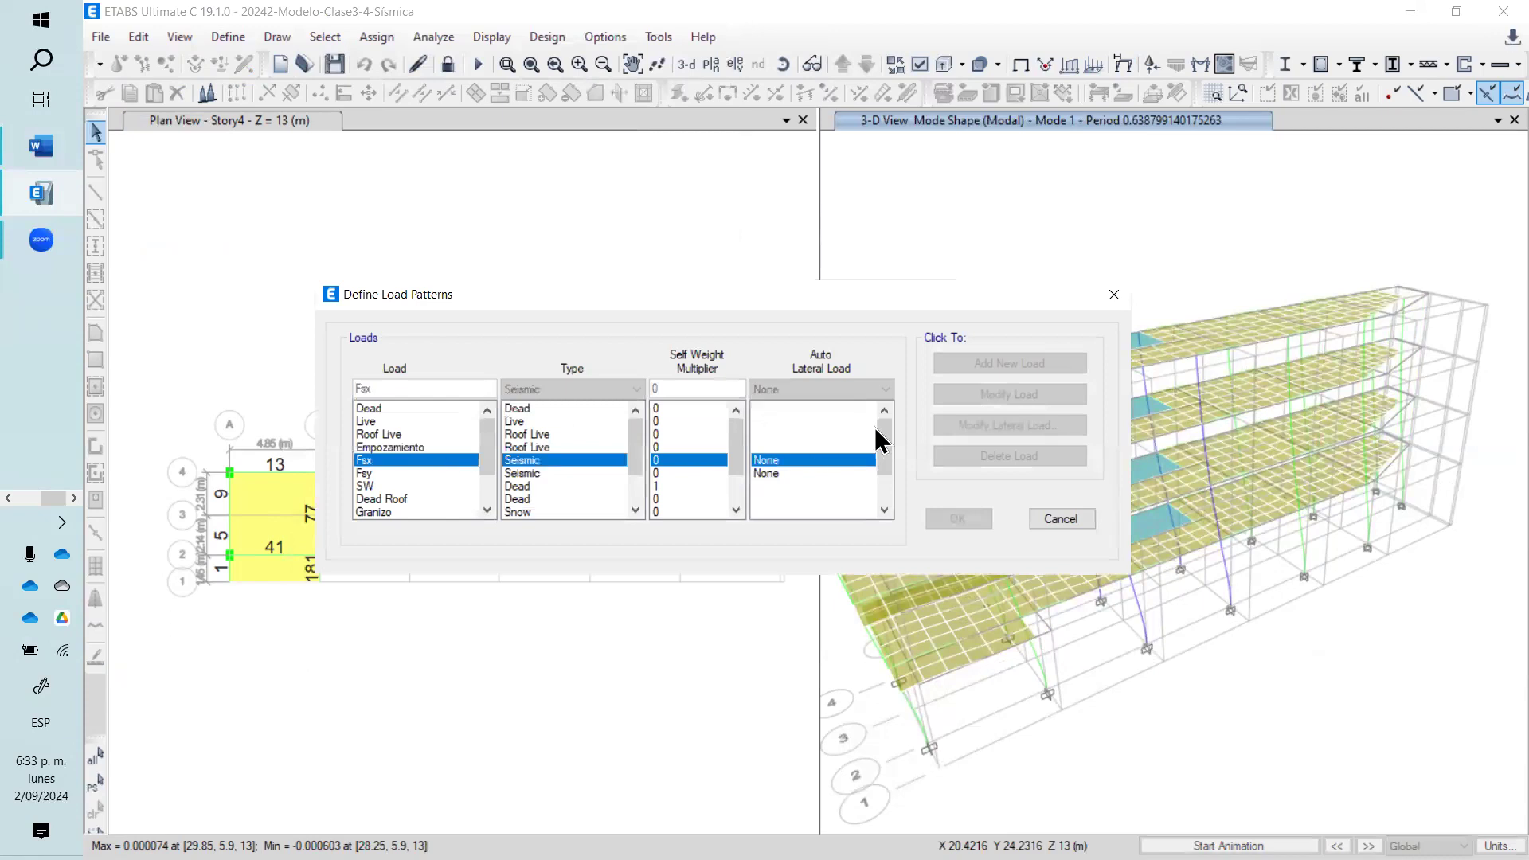
left_click_drag(881, 427, 870, 500)
left_click(430, 473)
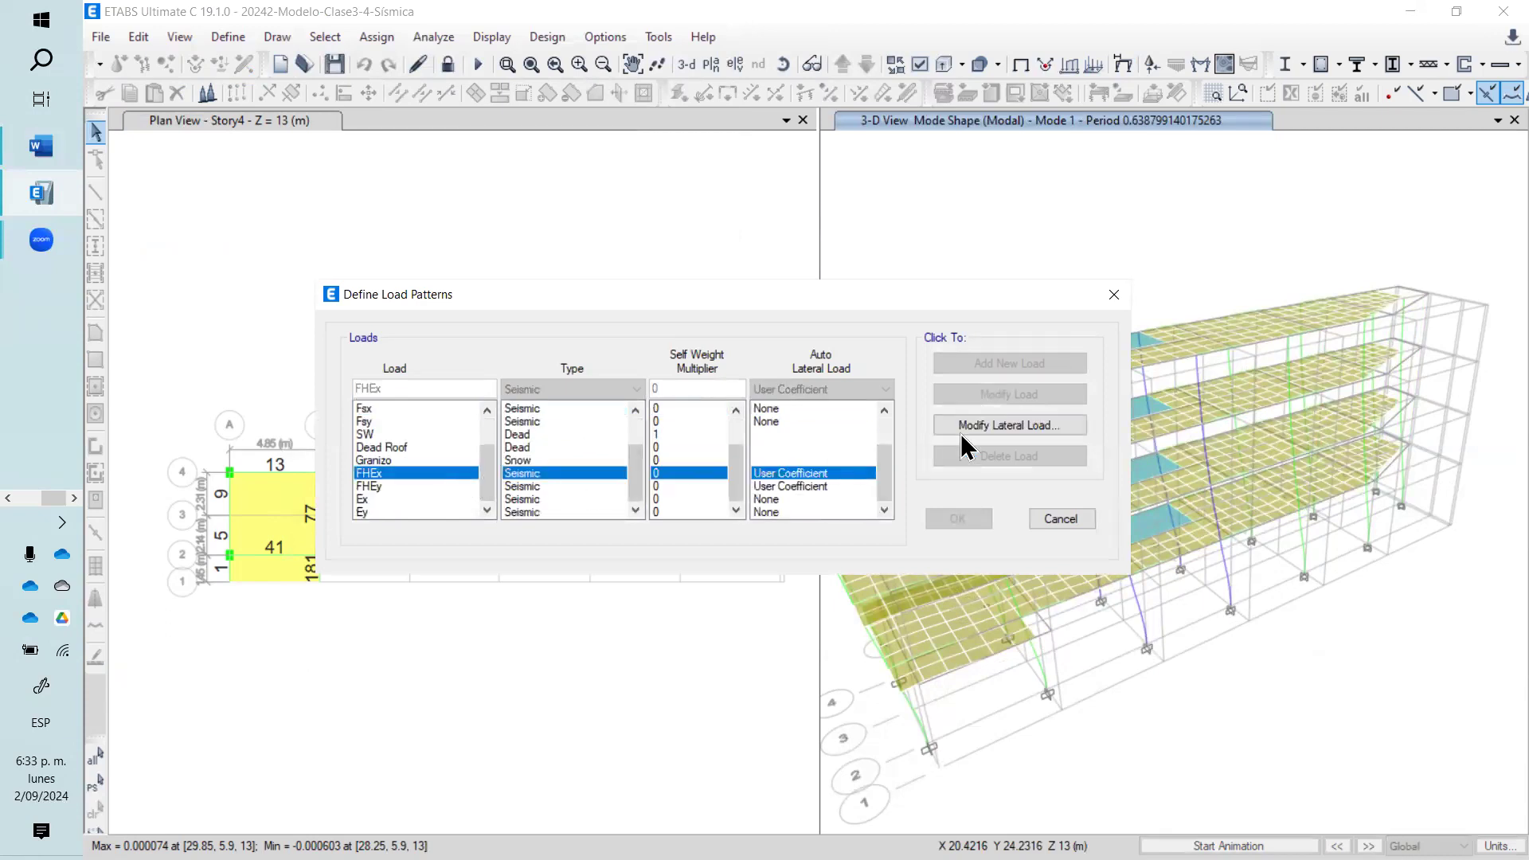
left_click(1028, 425)
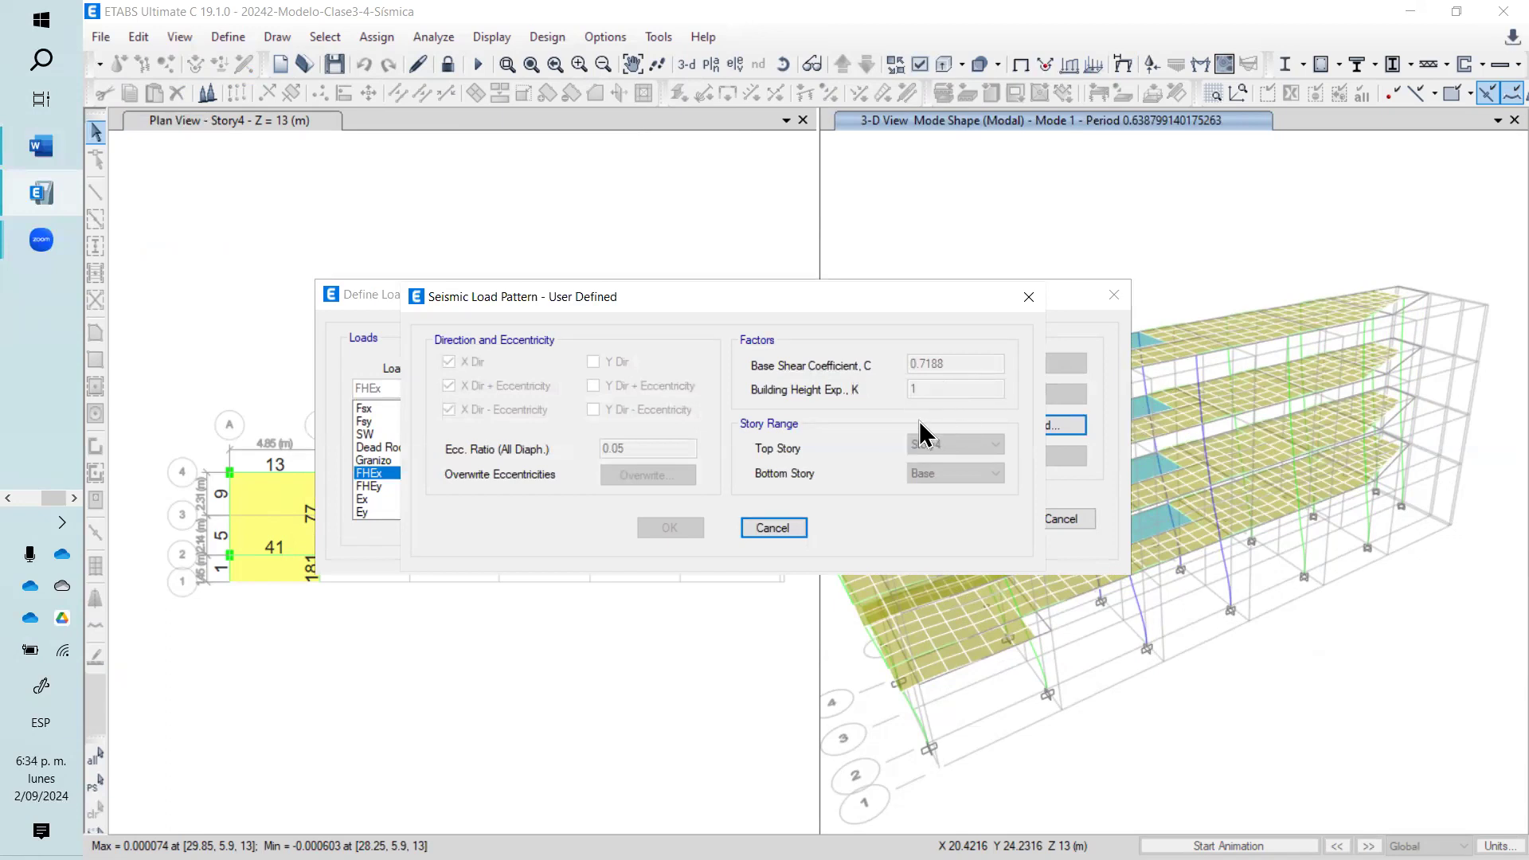
left_click(1028, 297)
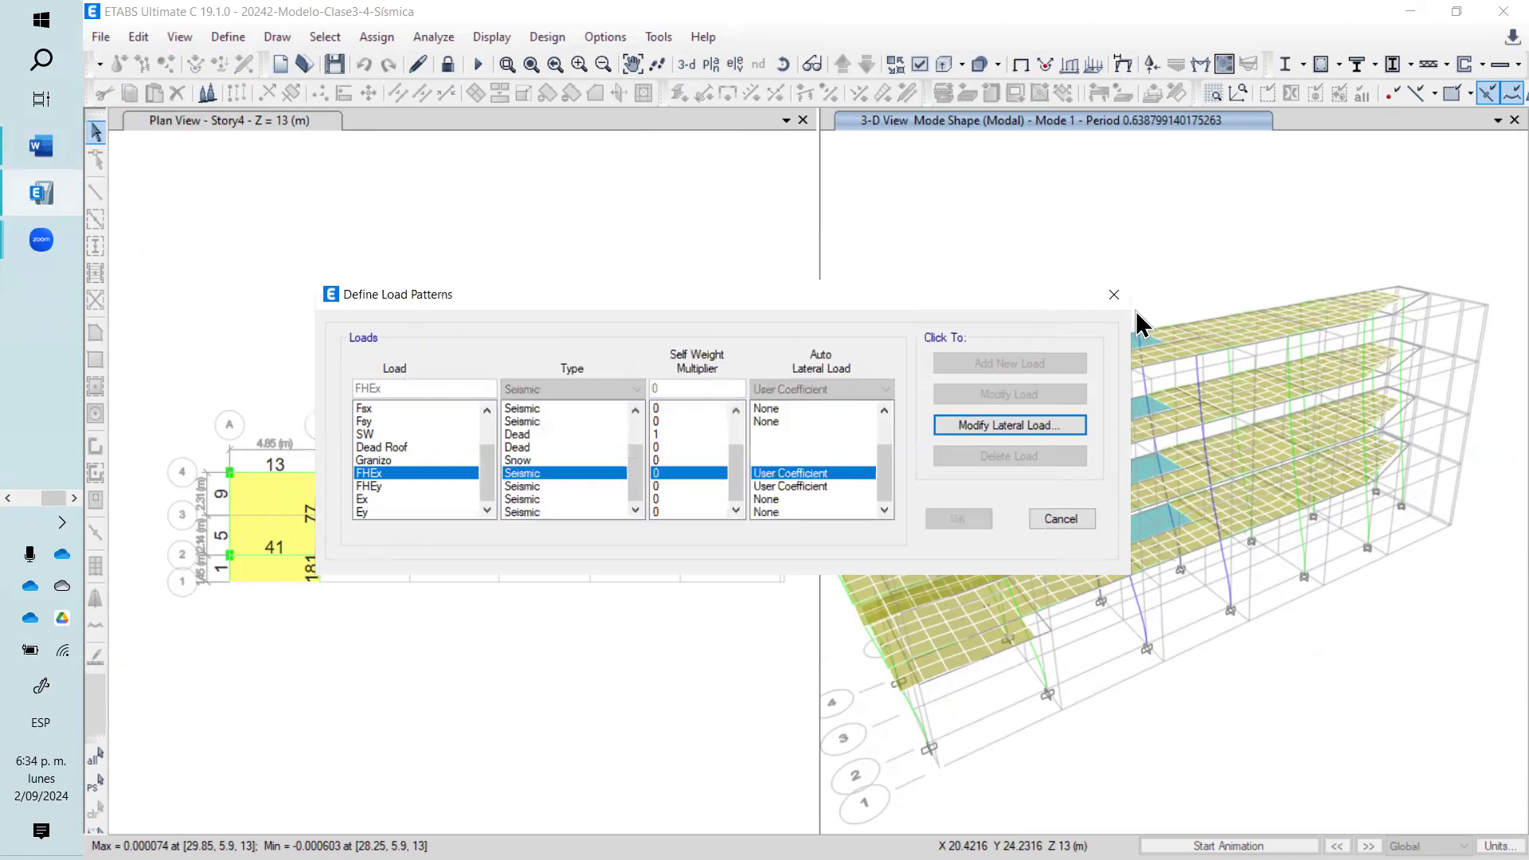
left_click(1114, 296)
- Examine the Bucaramanga LUNES response spectrum function, comparing its period and acceleration values and the curve's plateau
left_click(227, 37)
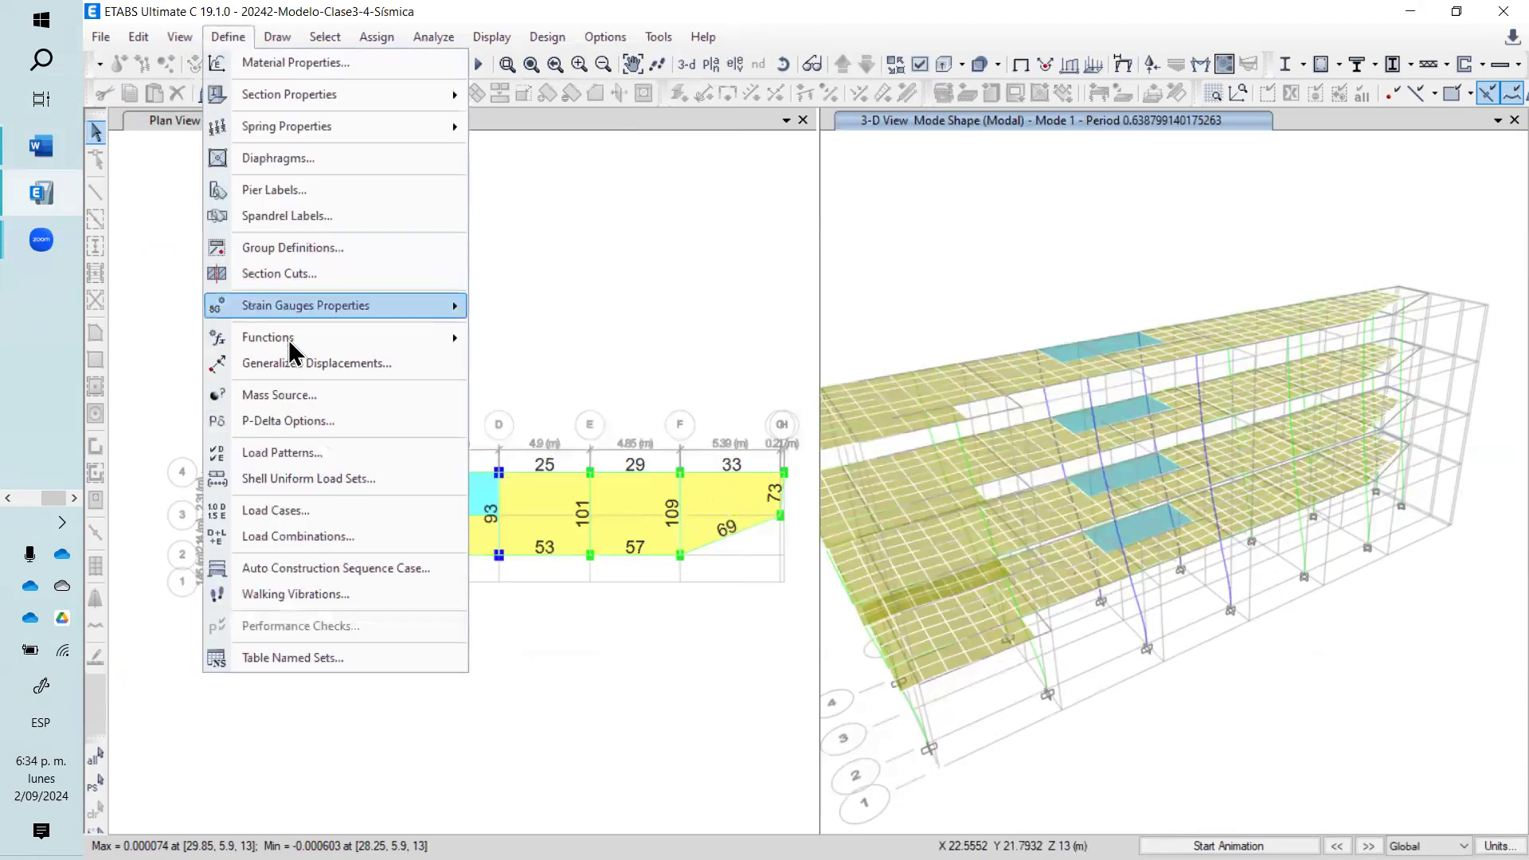
mouse_move(450, 337)
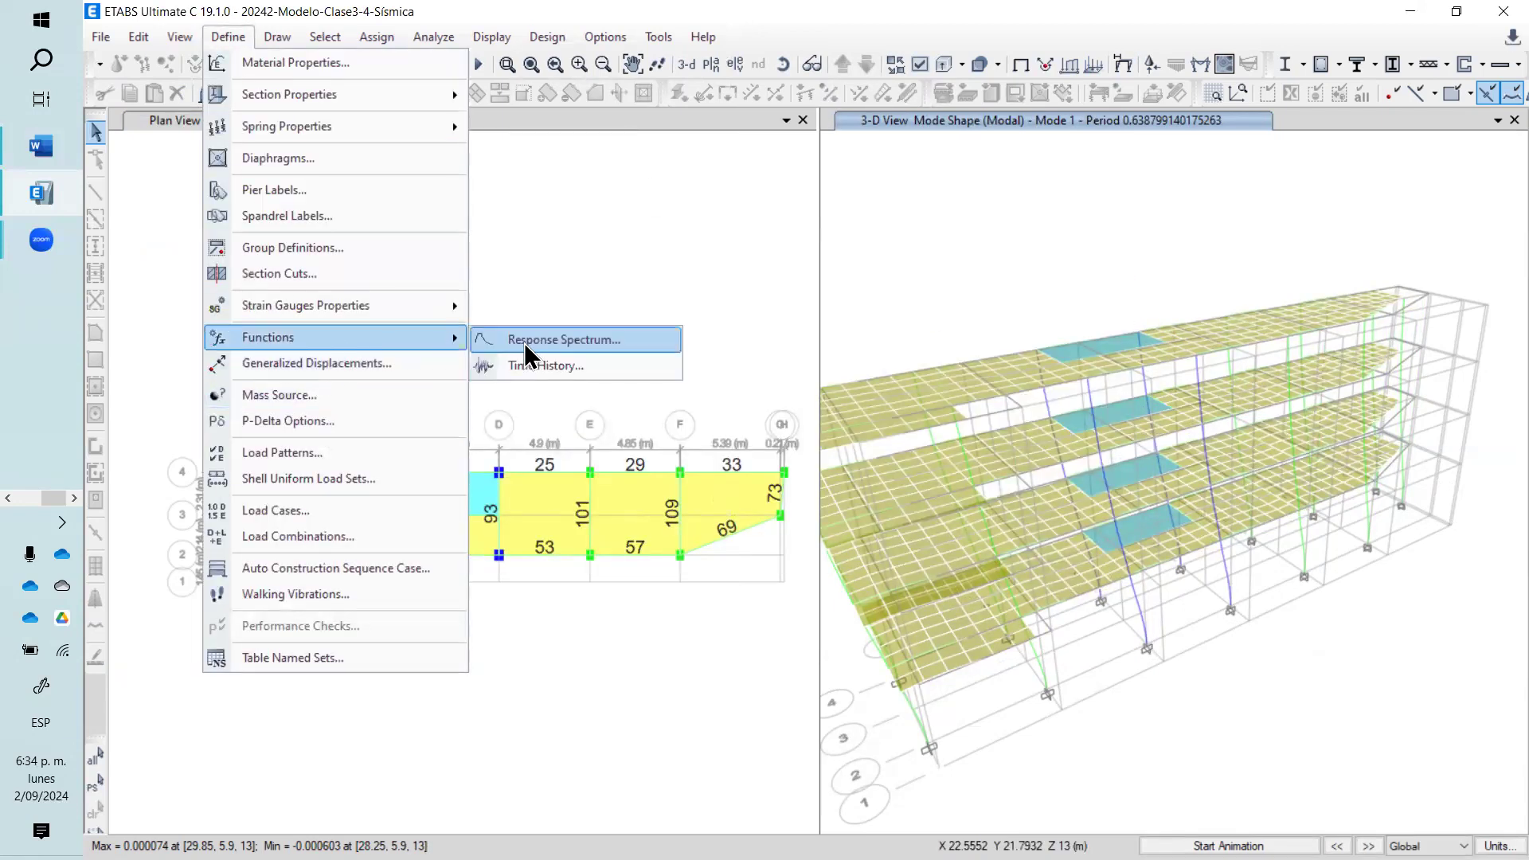
left_click(524, 342)
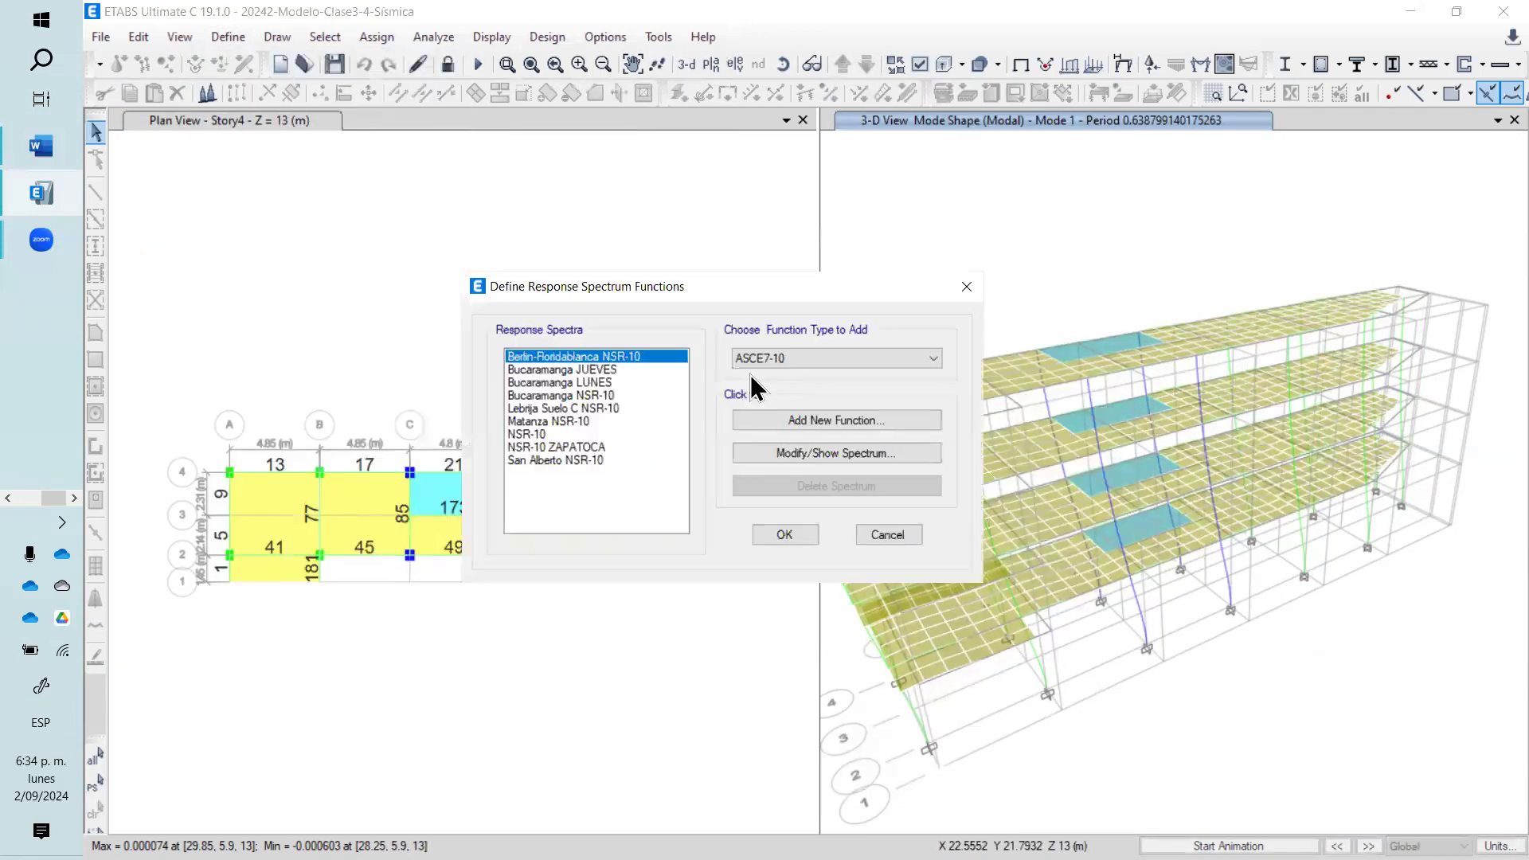
left_click(614, 384)
left_click(815, 453)
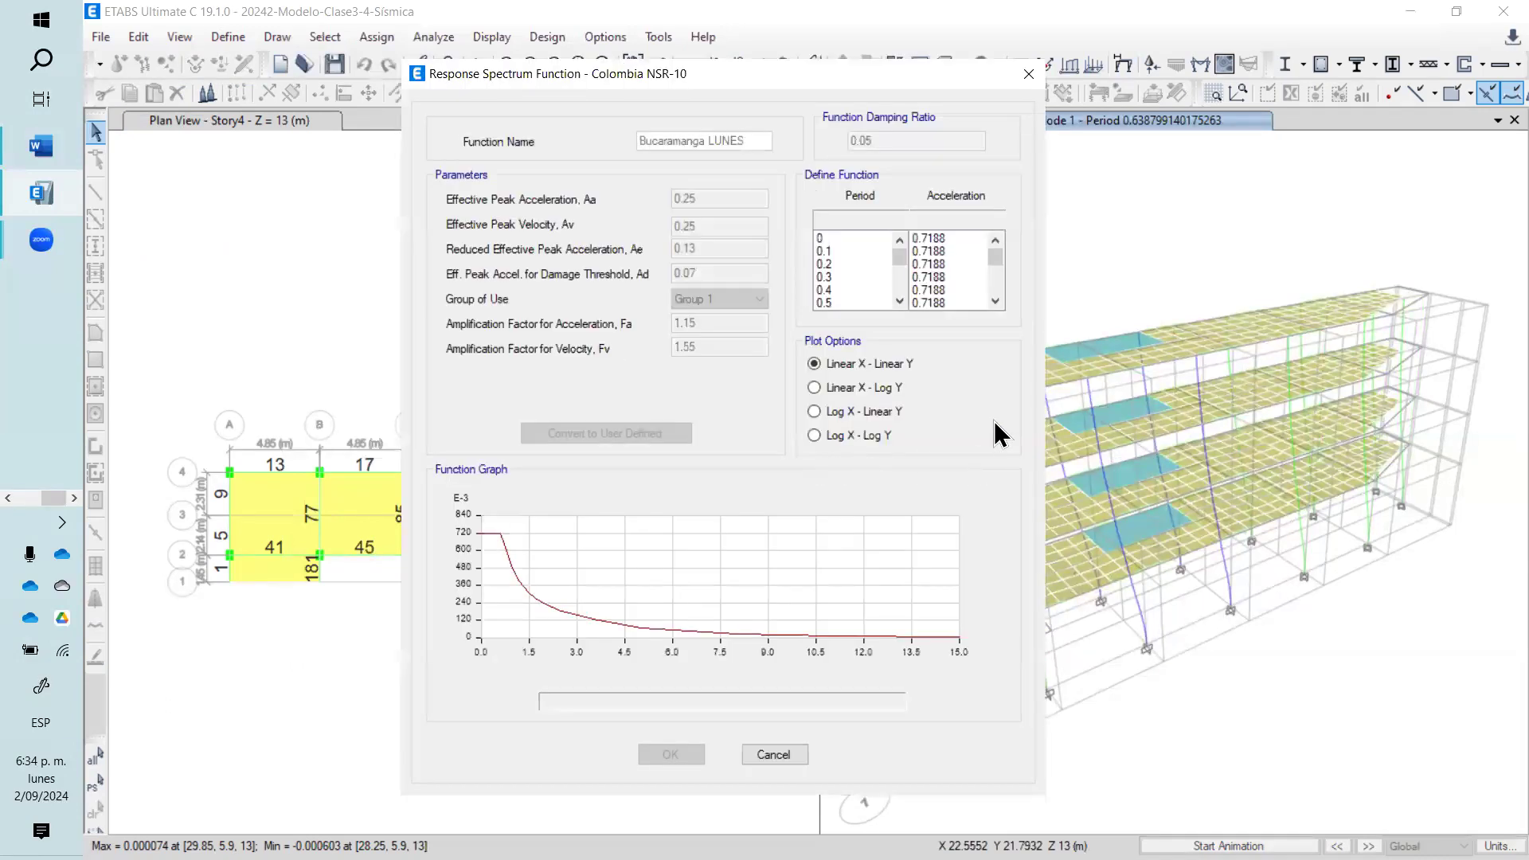
scroll(897, 265, "down", 3)
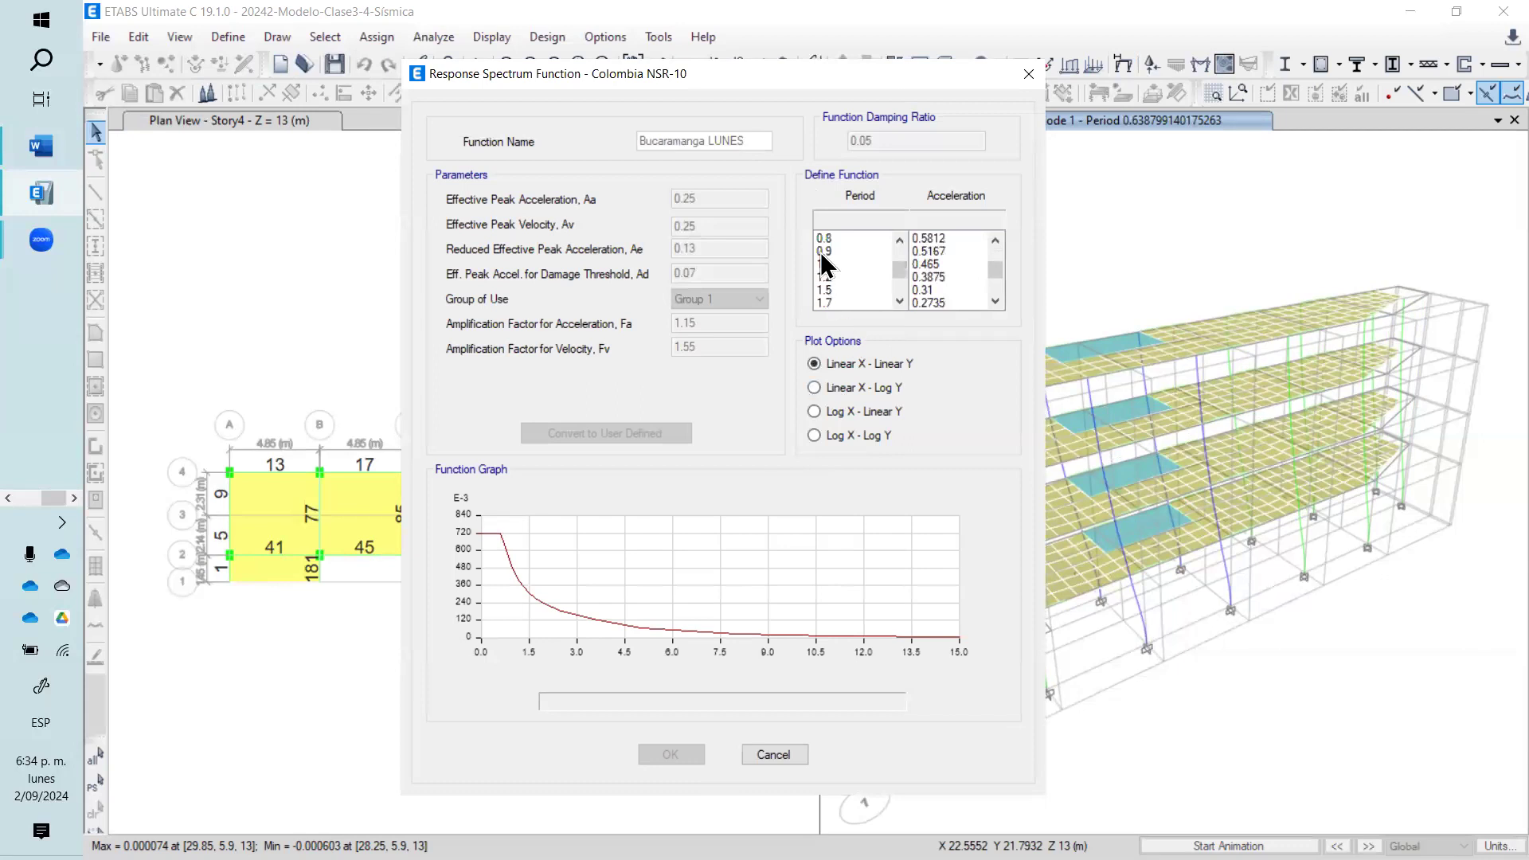
mouse_move(511, 565)
left_click(1027, 74)
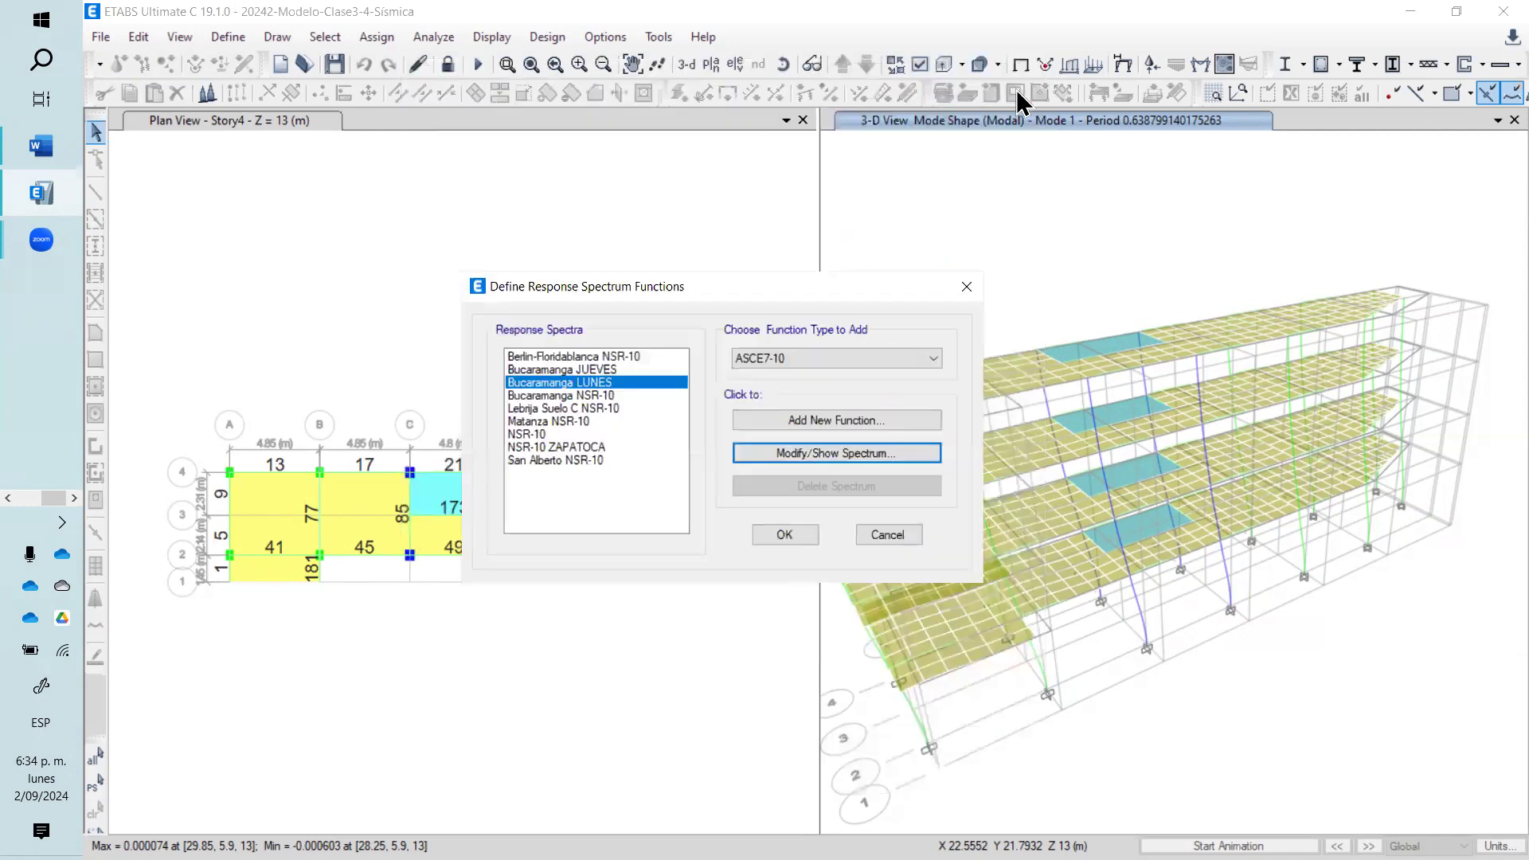
left_click(801, 537)
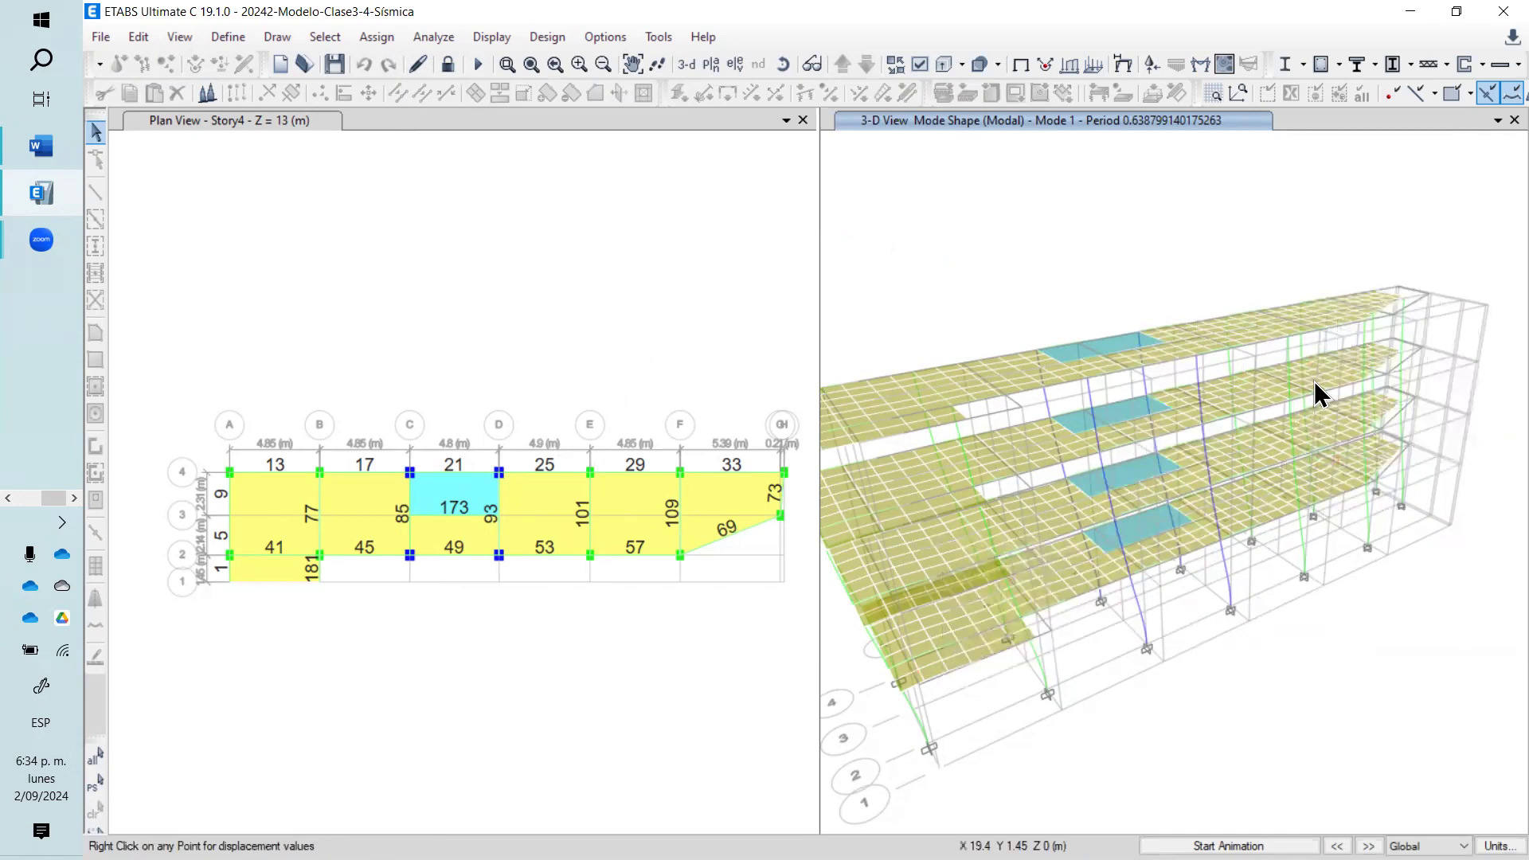
- Review the load patterns and multipliers in the MASA mass source without modifying it
mouse_move(997, 605)
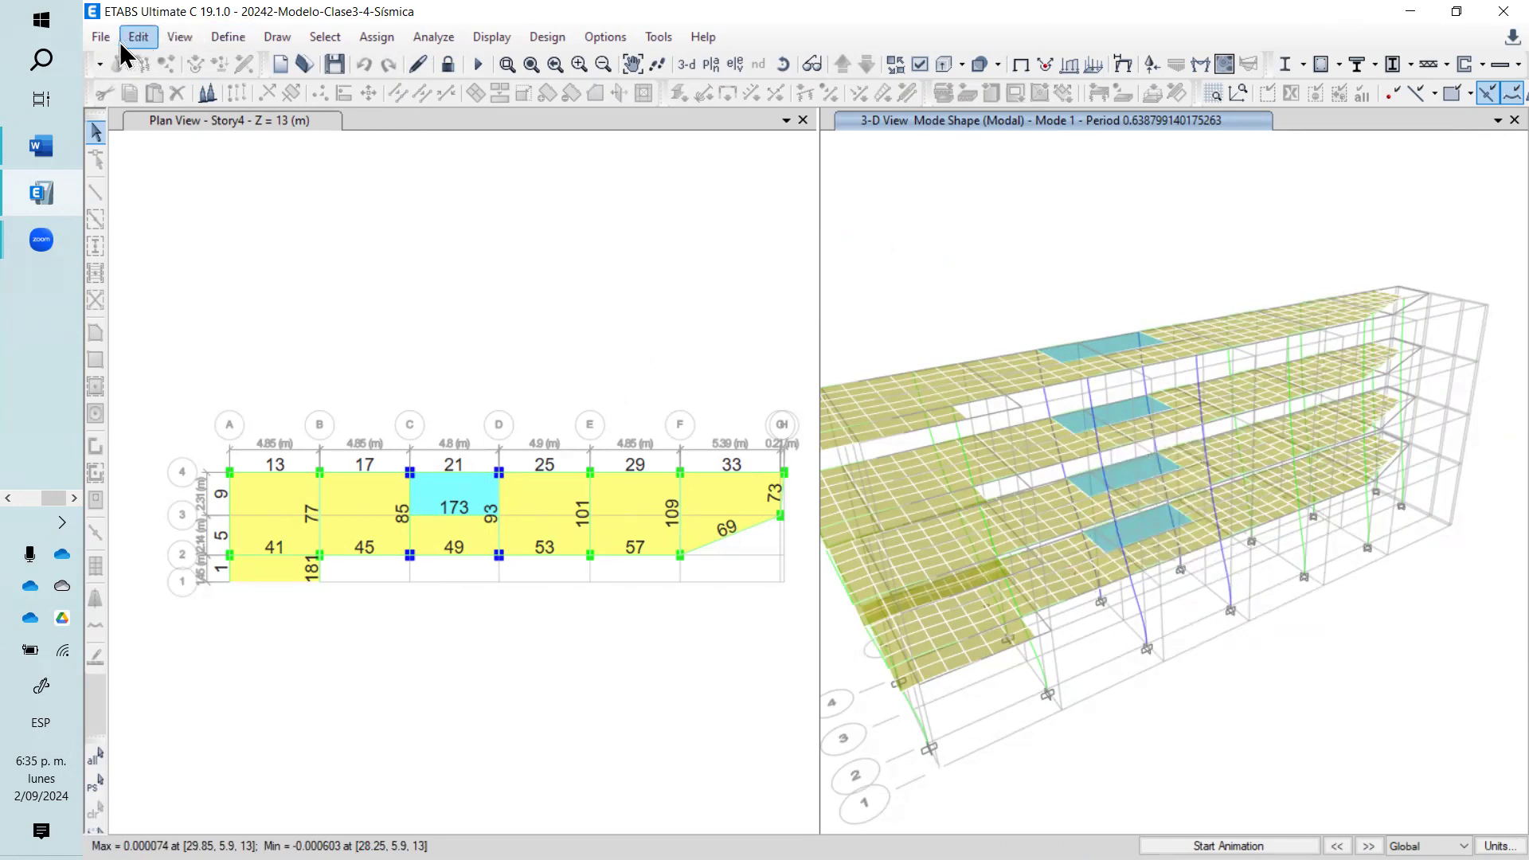
left_click(217, 40)
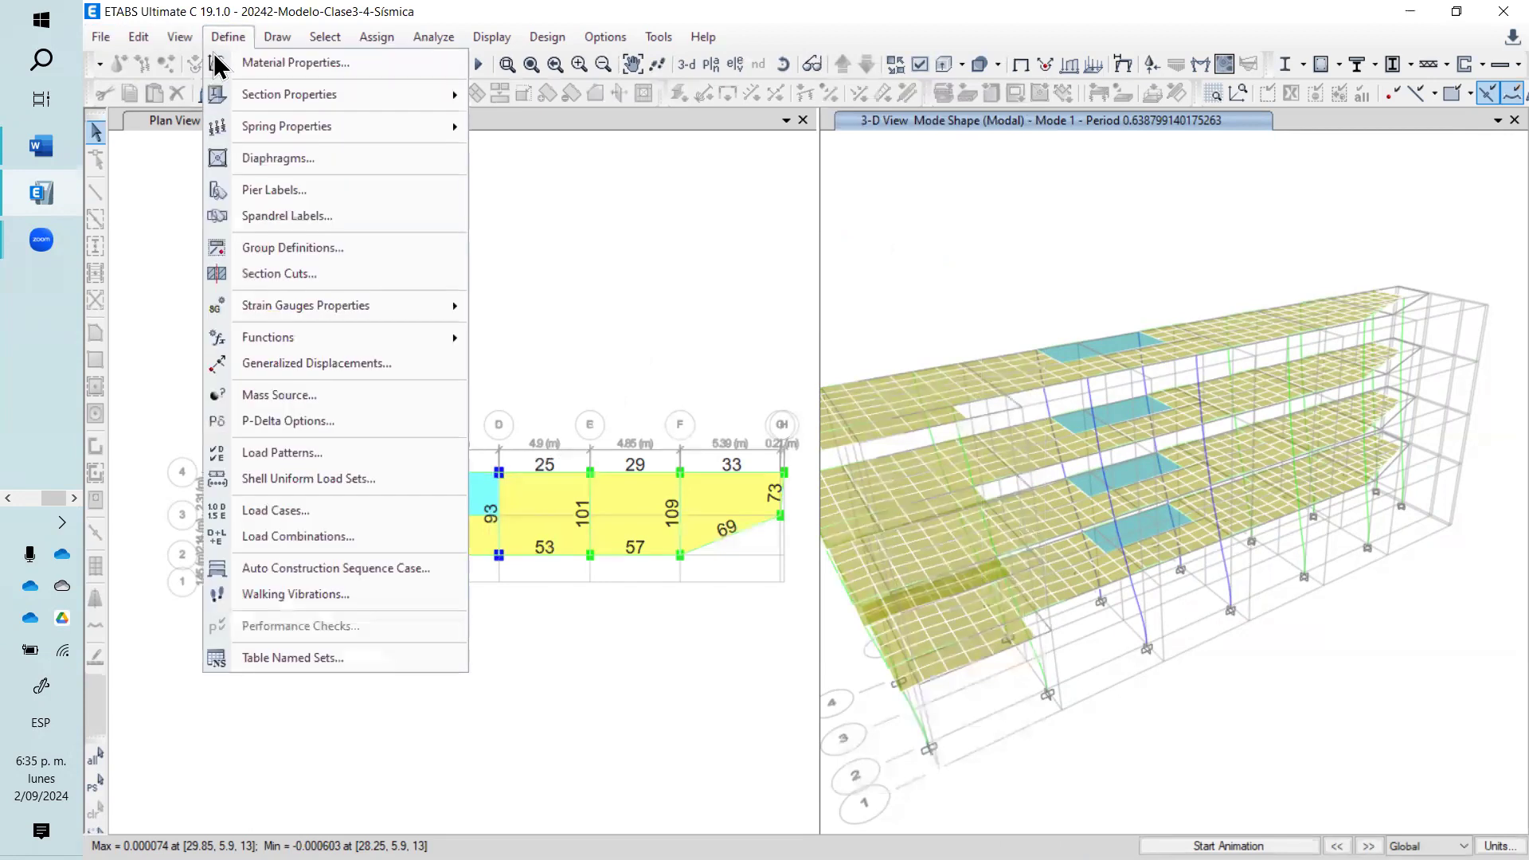
left_click(323, 398)
left_click(823, 403)
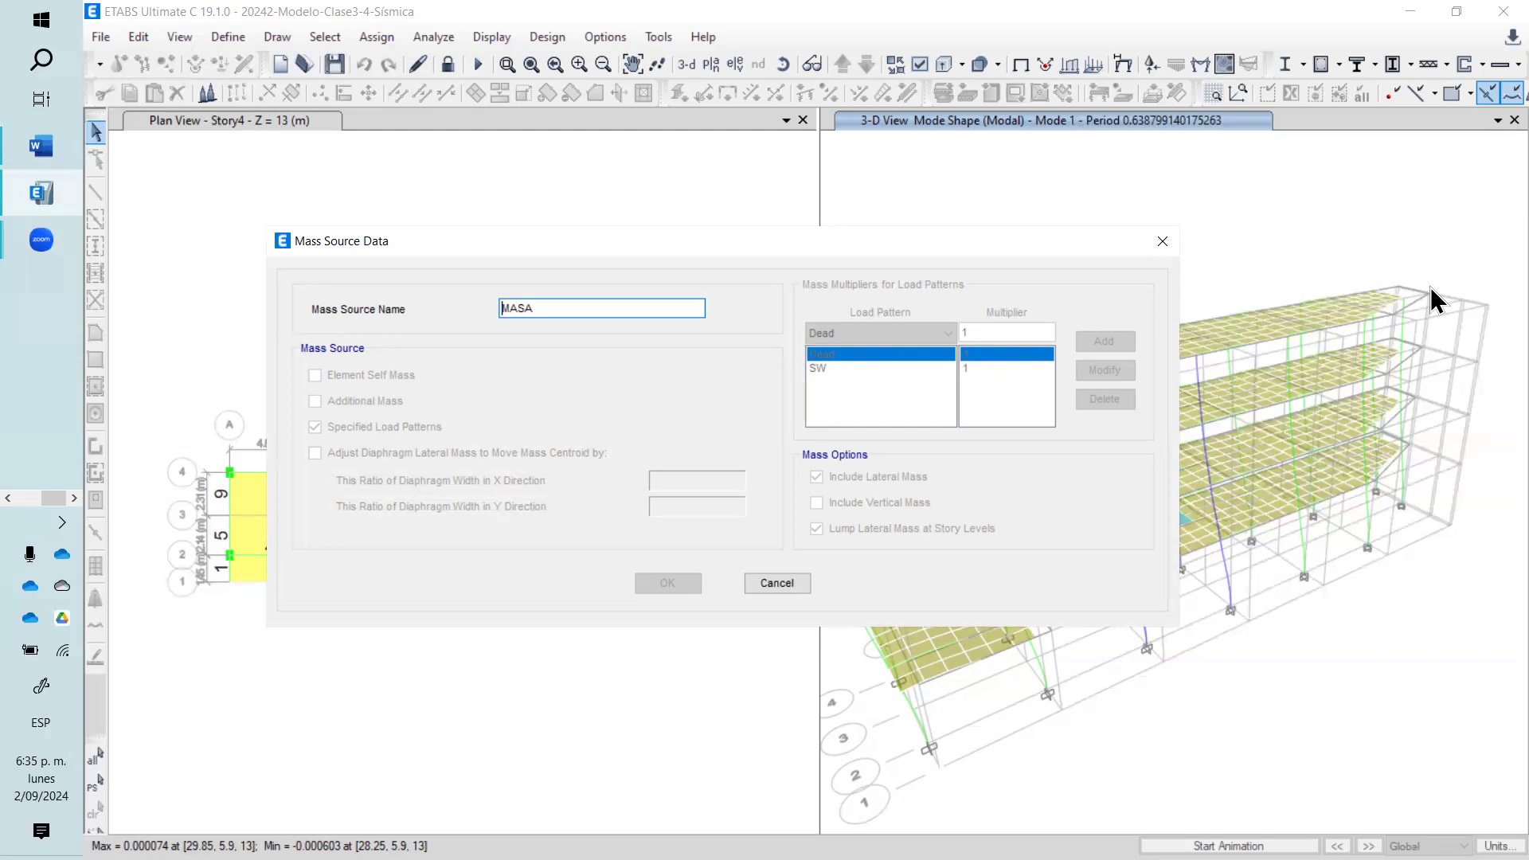
left_click(775, 583)
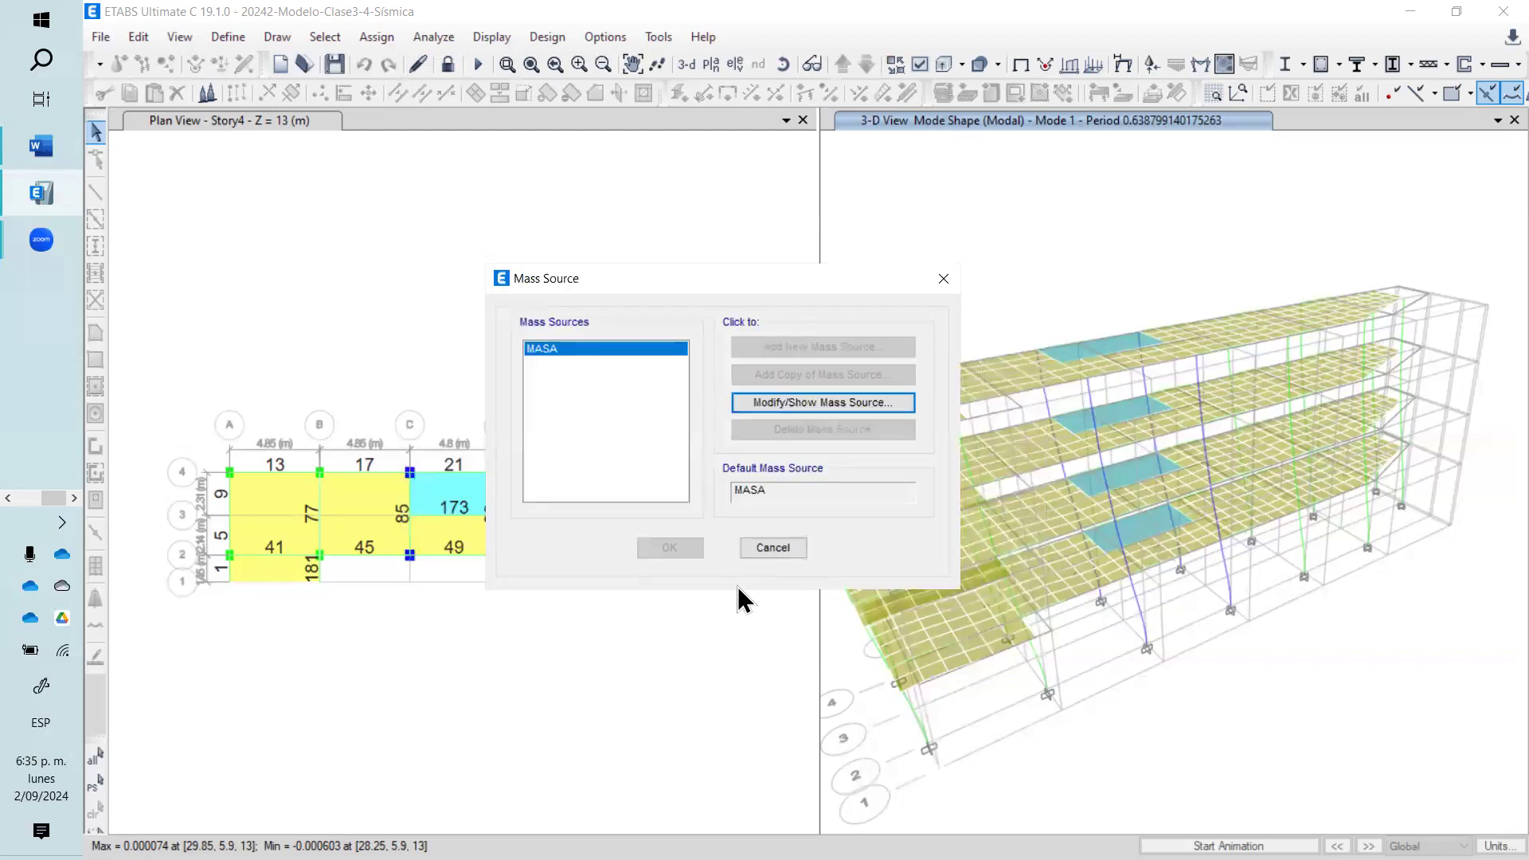
left_click(765, 548)
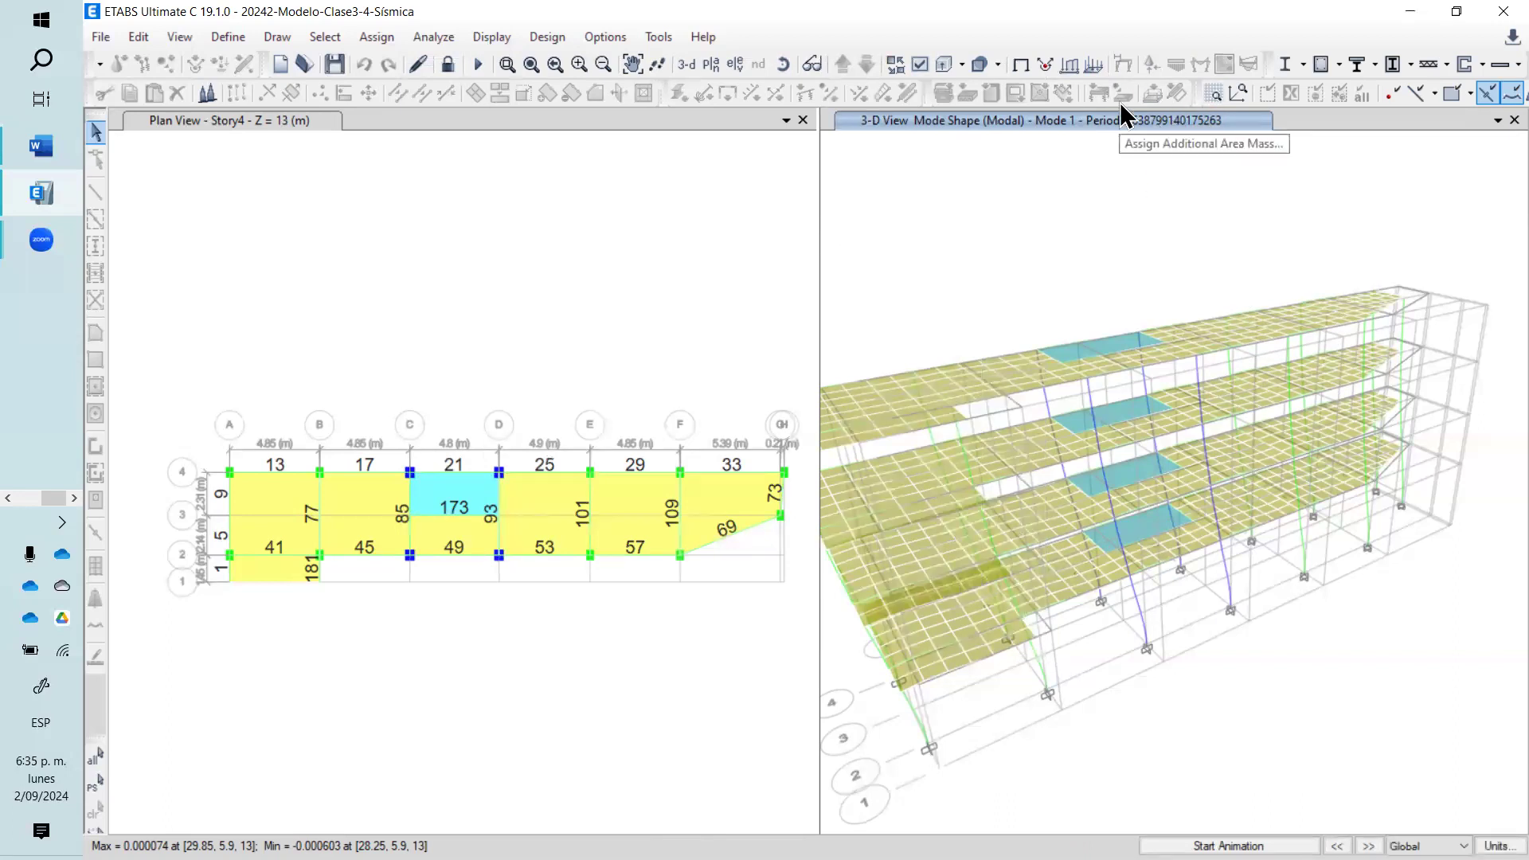
left_click(488, 40)
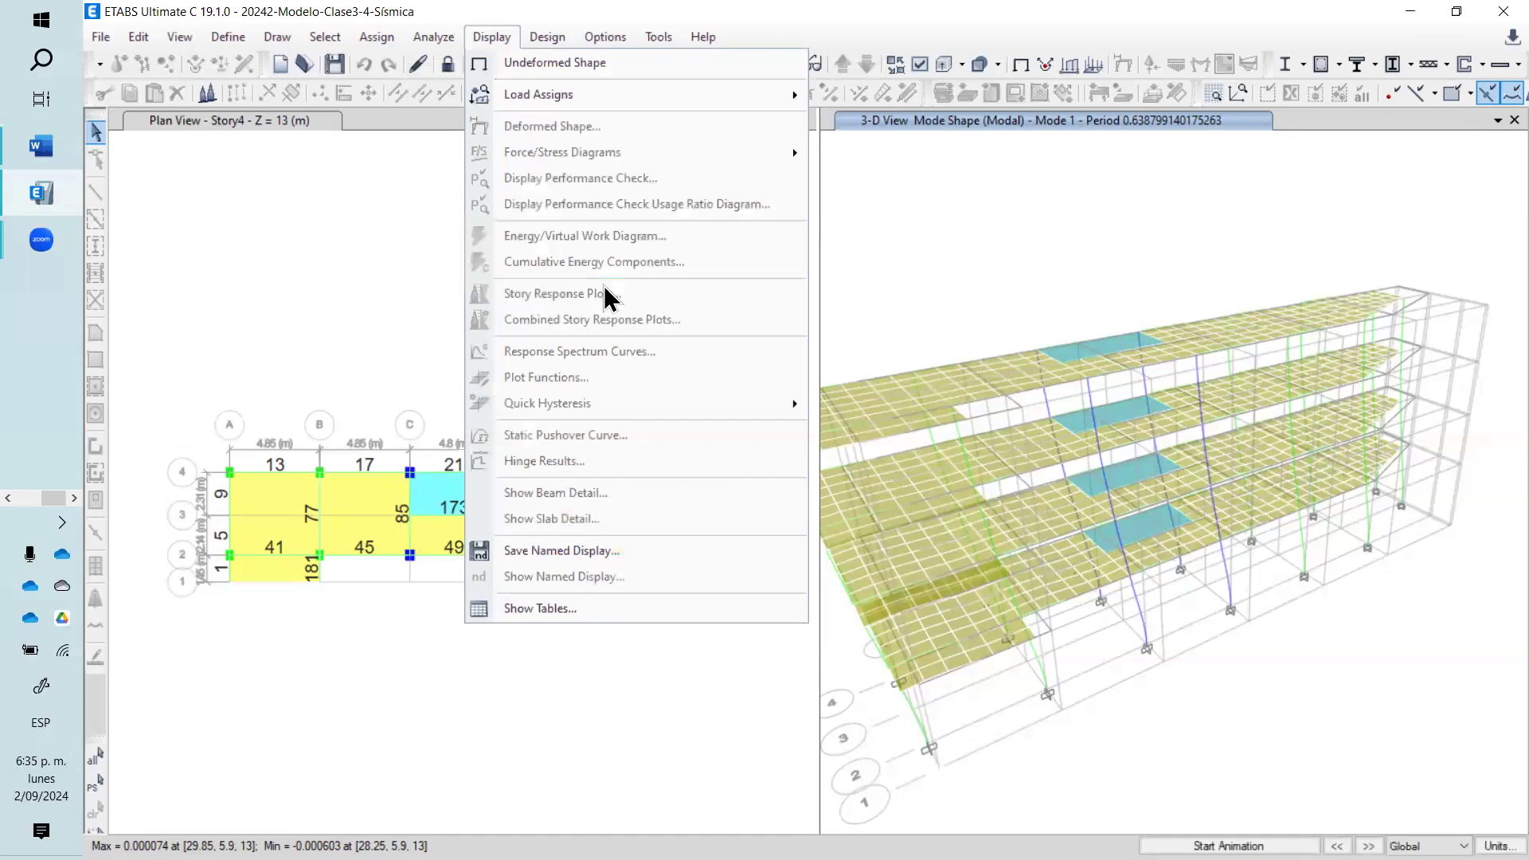
left_click(553, 607)
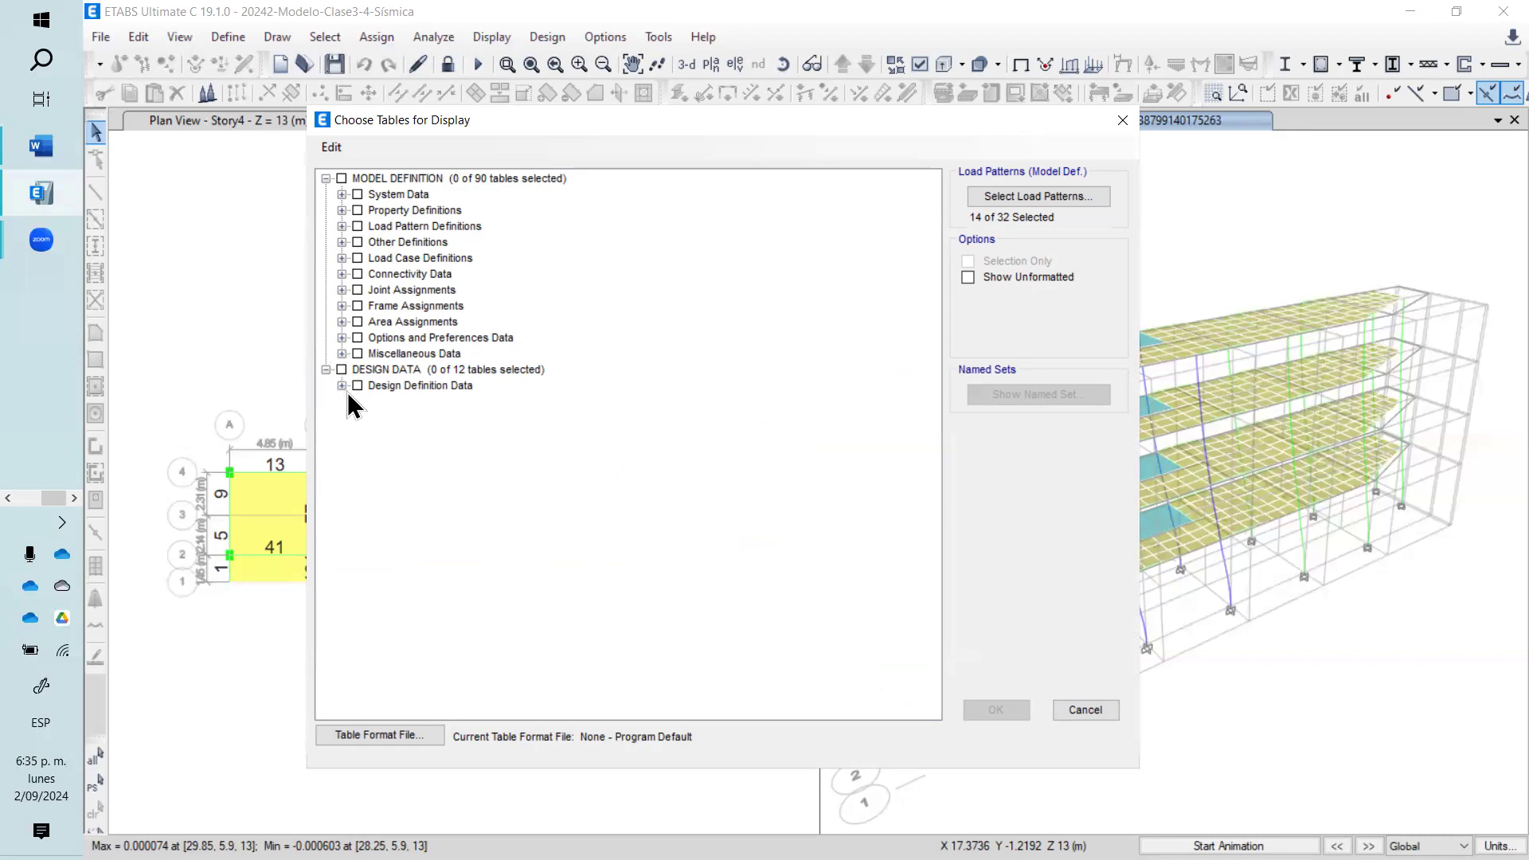
left_click(345, 387)
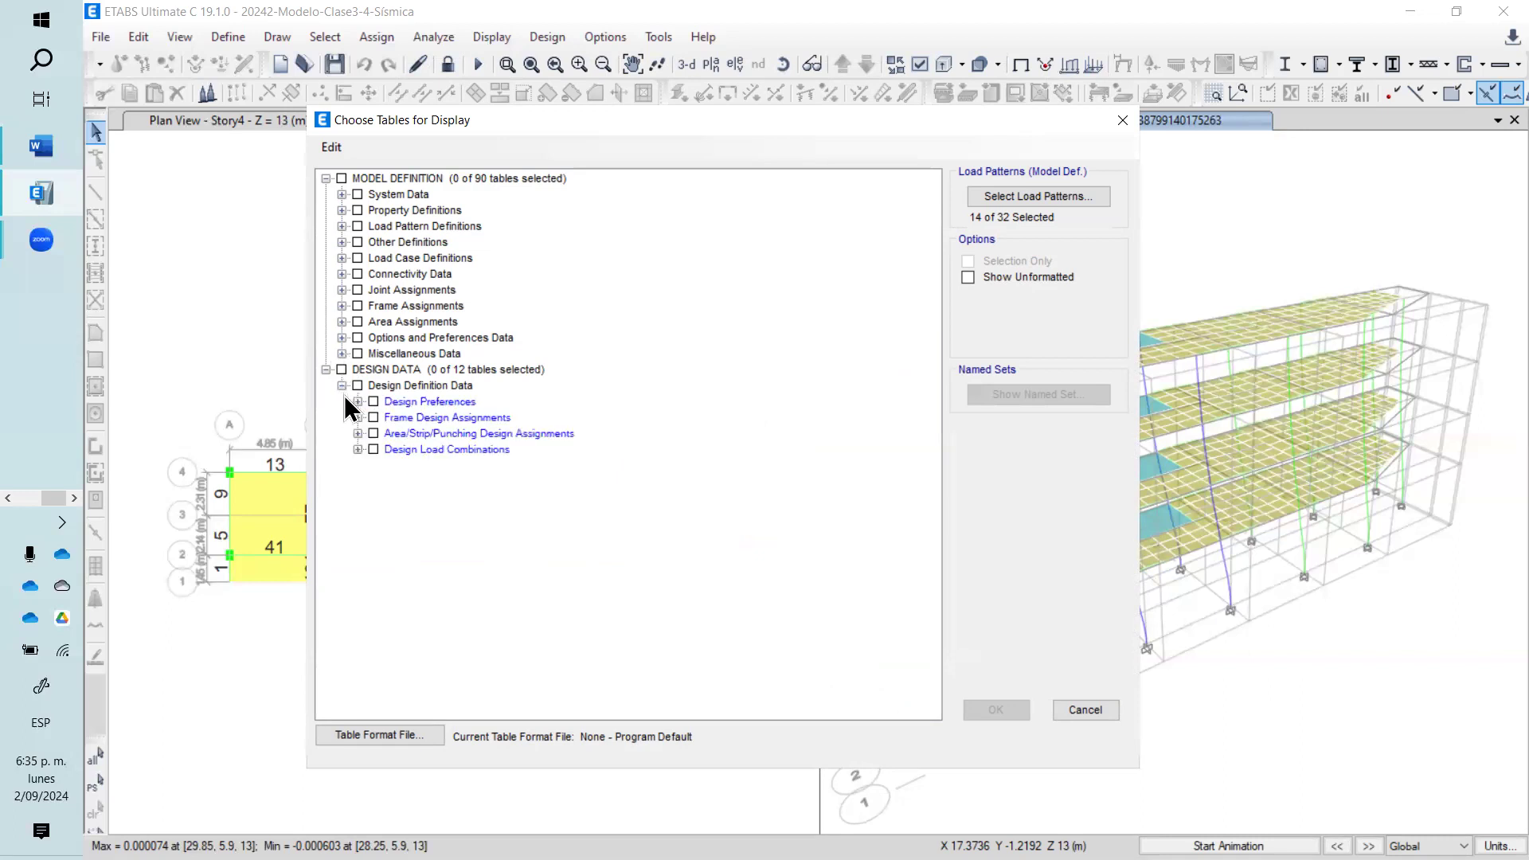
left_click(341, 387)
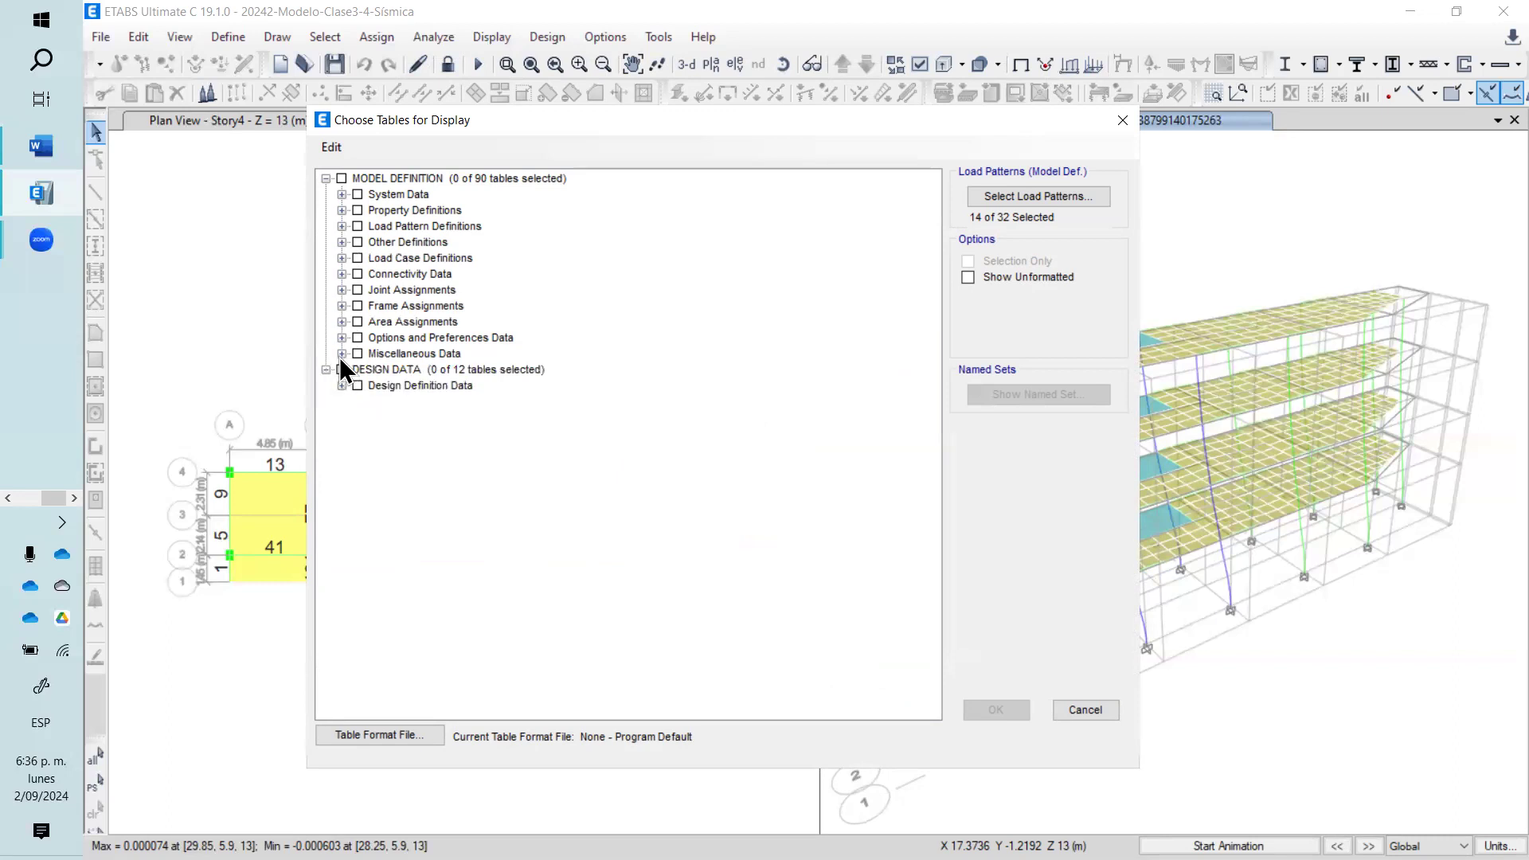
left_click(1118, 122)
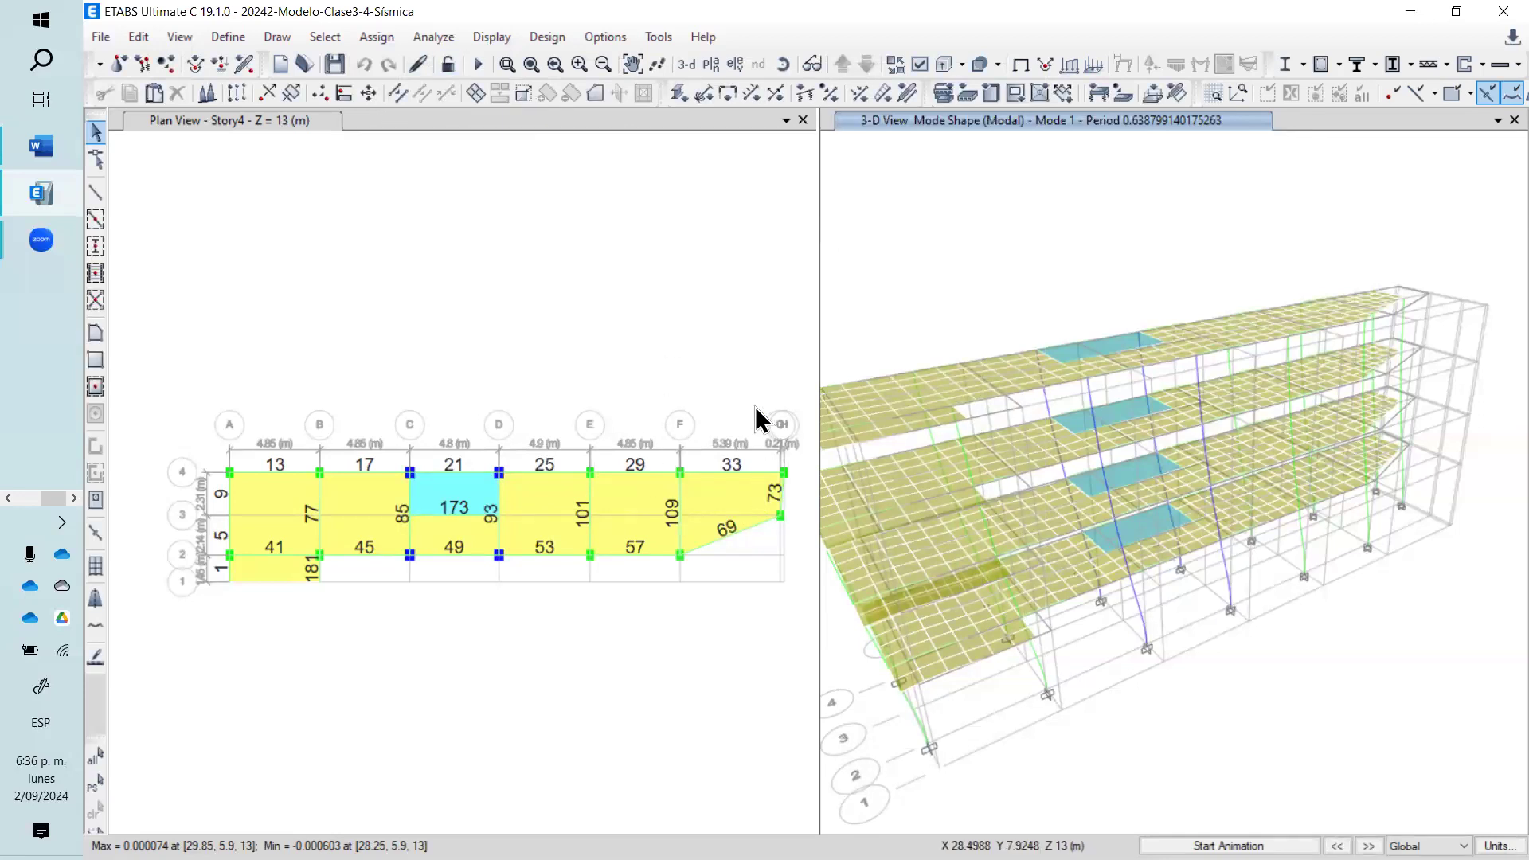
- Run the analysis and choose the Base Reactions table from the structure output results for display
left_click(478, 63)
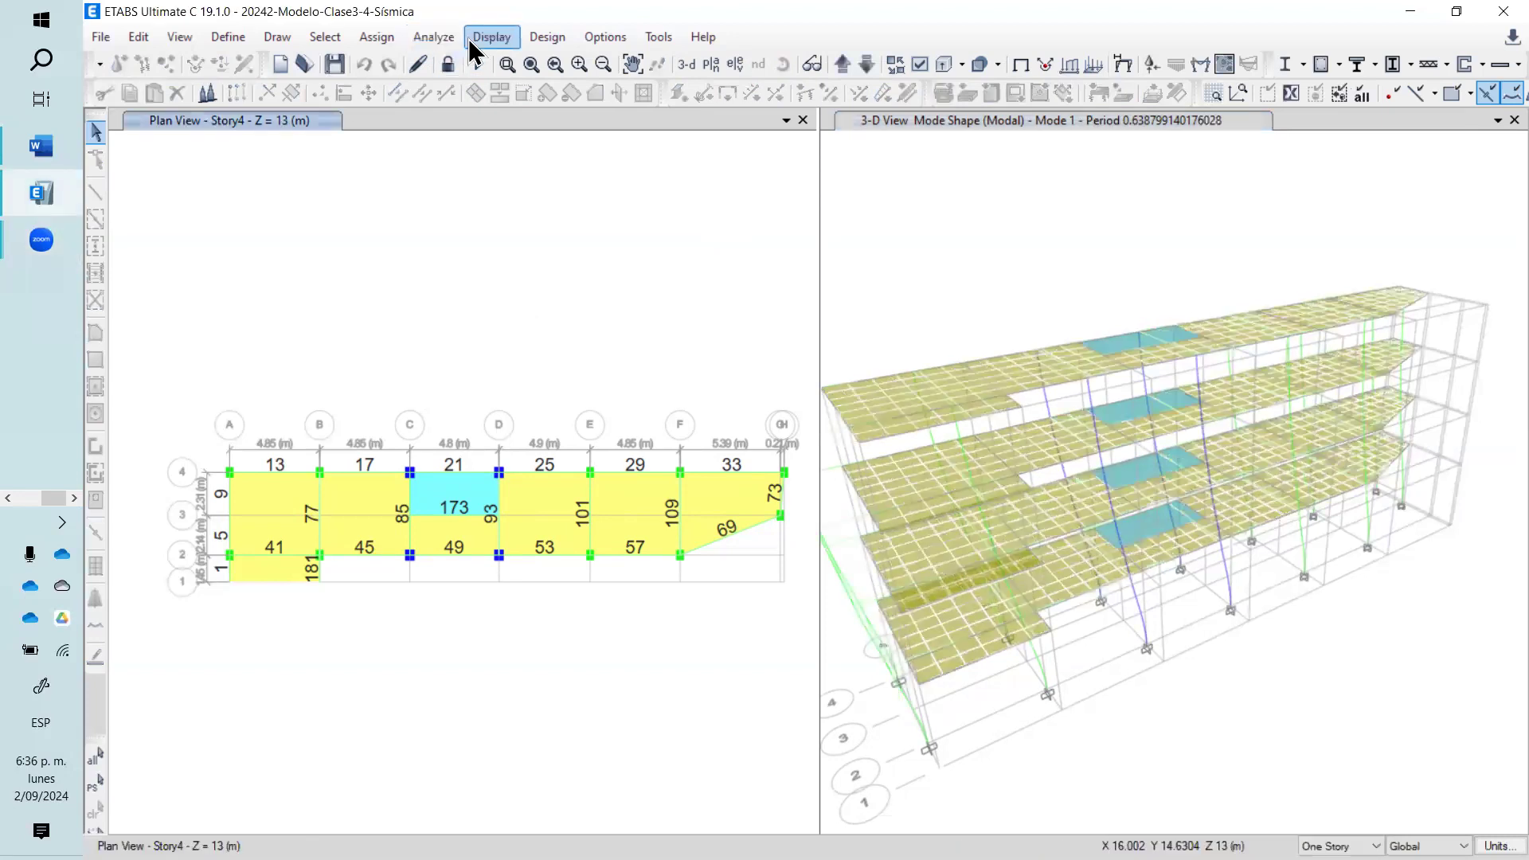
key("F5")
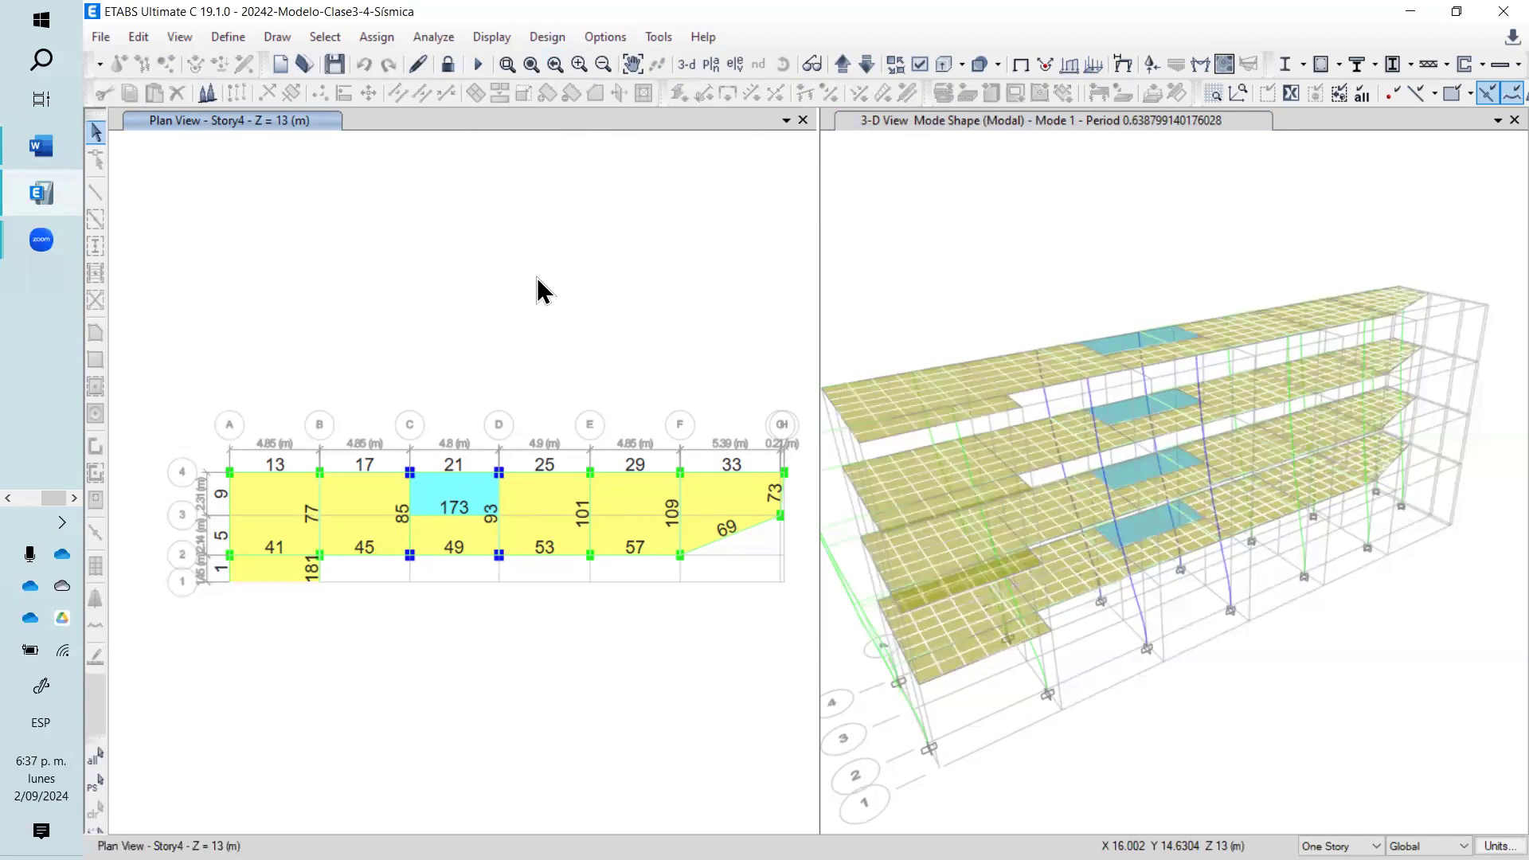
left_click(503, 43)
left_click(593, 614)
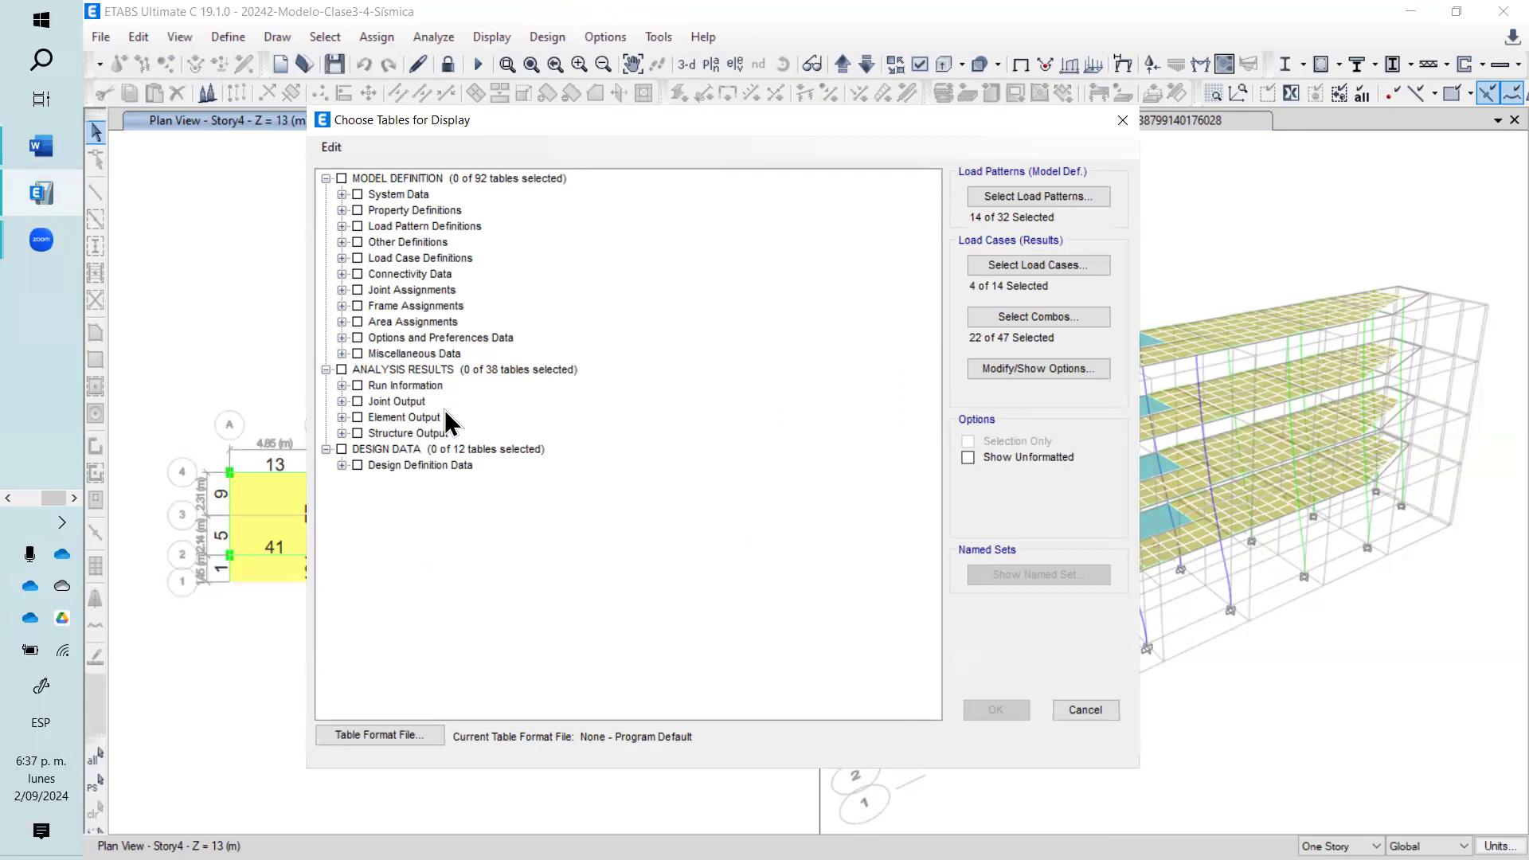
left_click(342, 433)
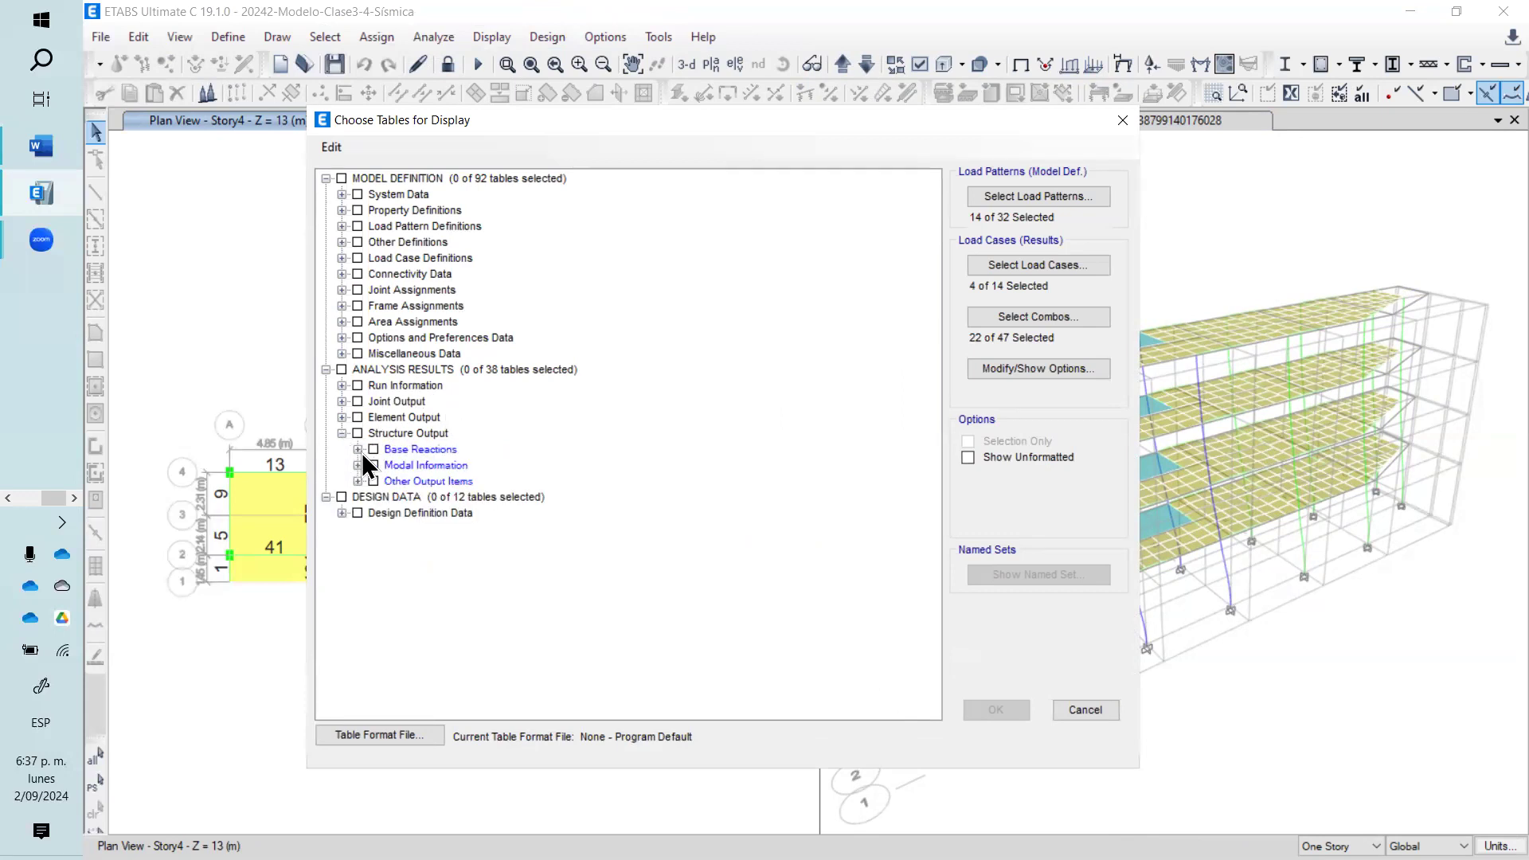
left_click(358, 449)
left_click(389, 465)
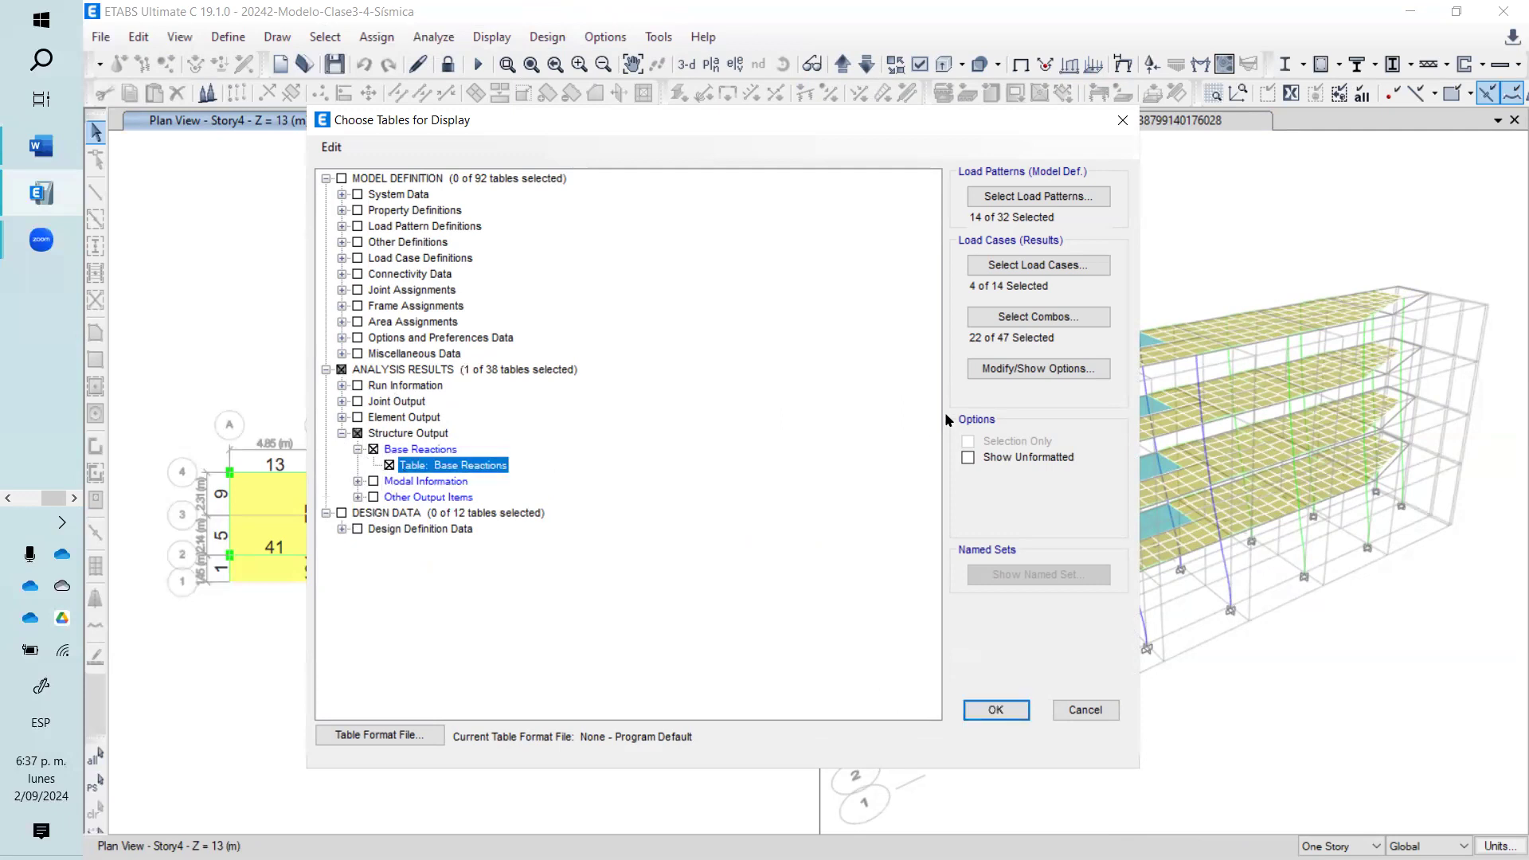
- Keep load cases FHEx, FHEy, Fsx and Fsy, deselect all load combinations, and display the Base Reactions table
left_click(1026, 269)
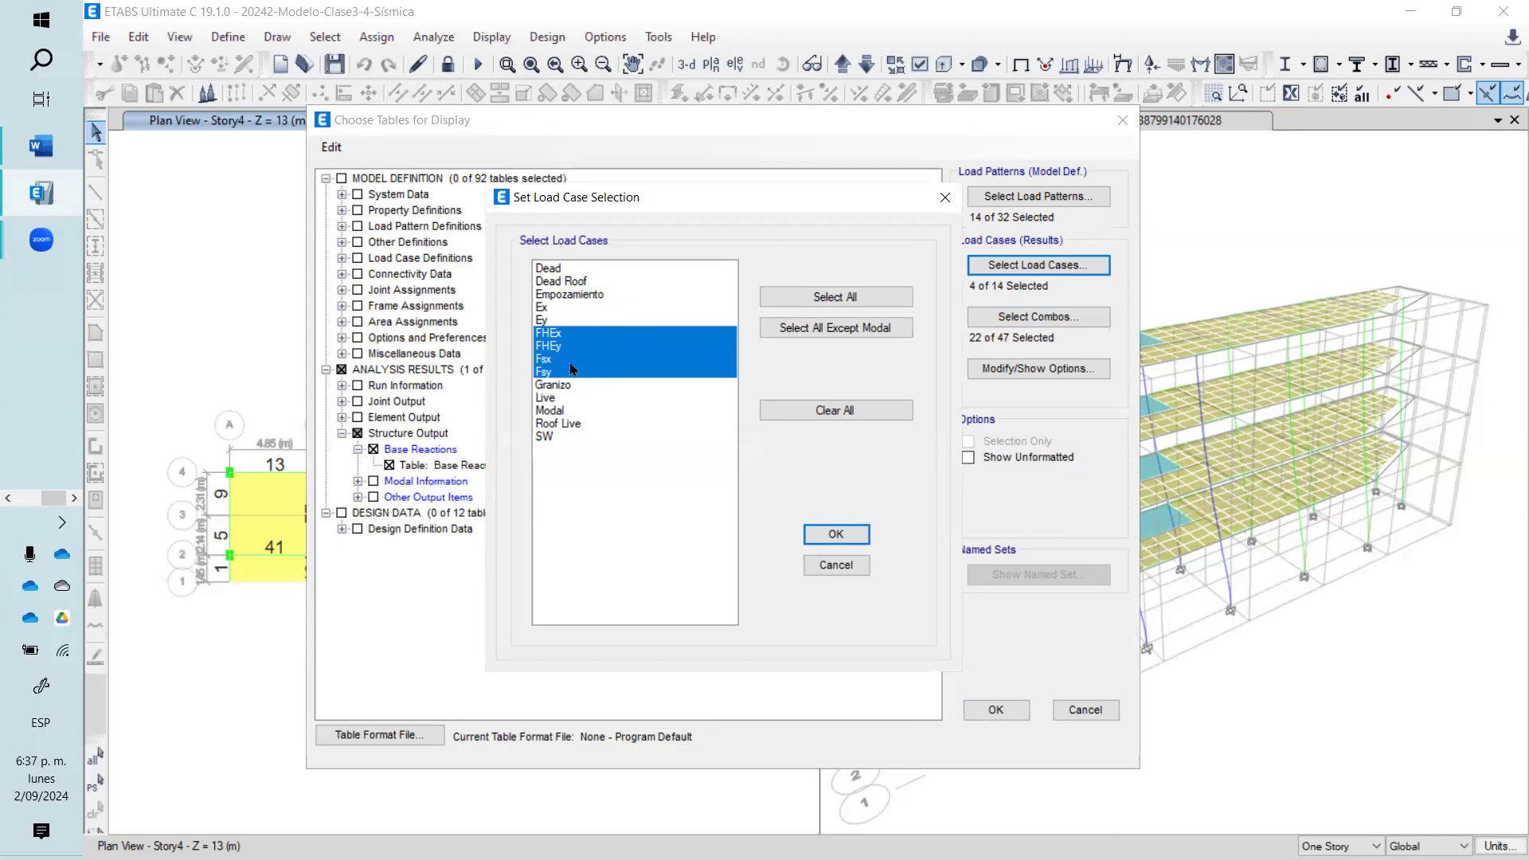
left_click(849, 536)
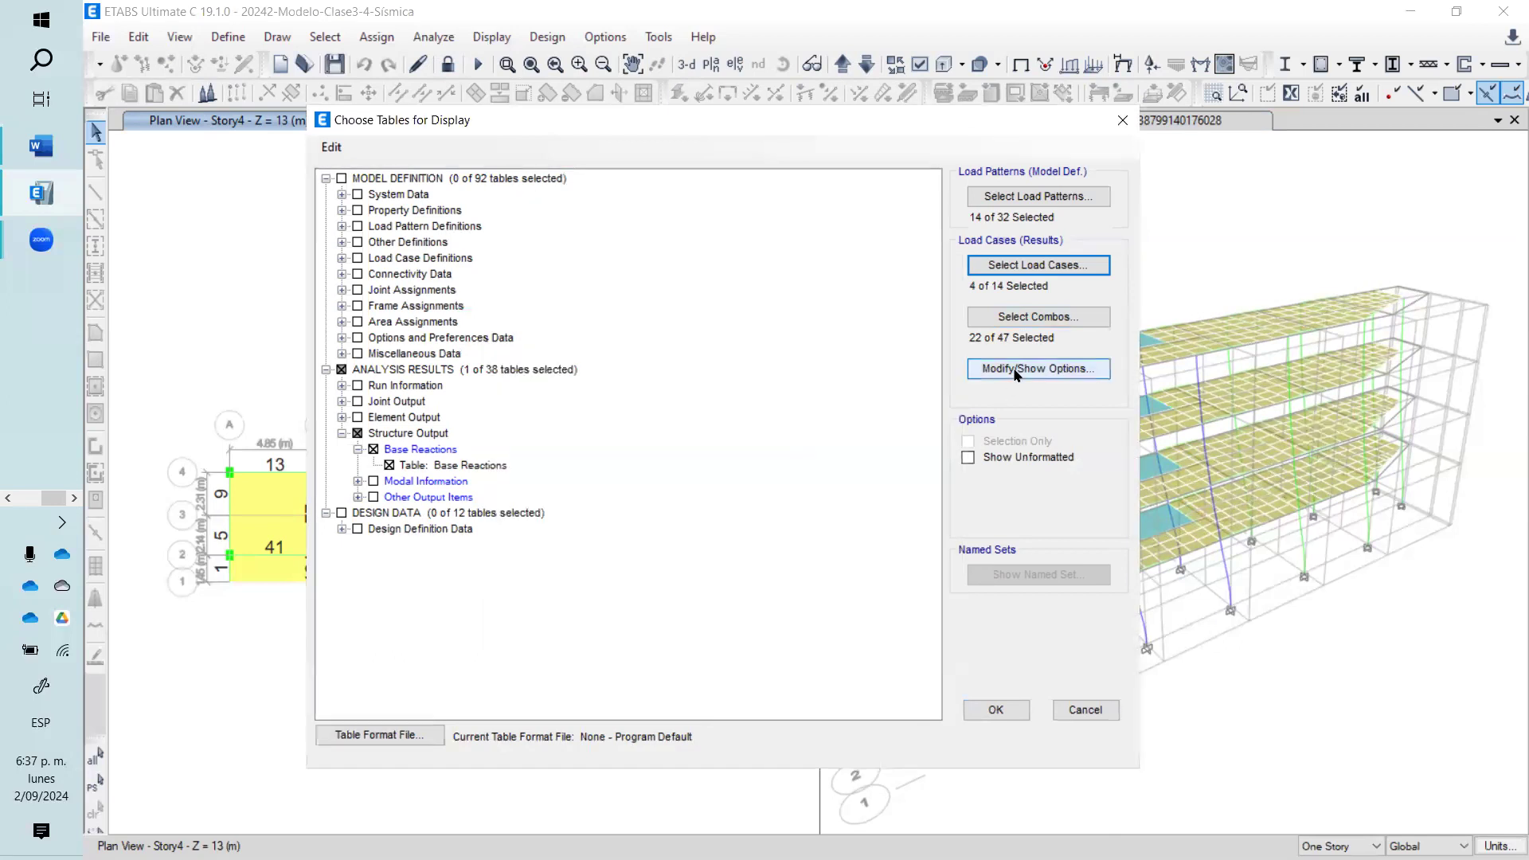
left_click(1076, 323)
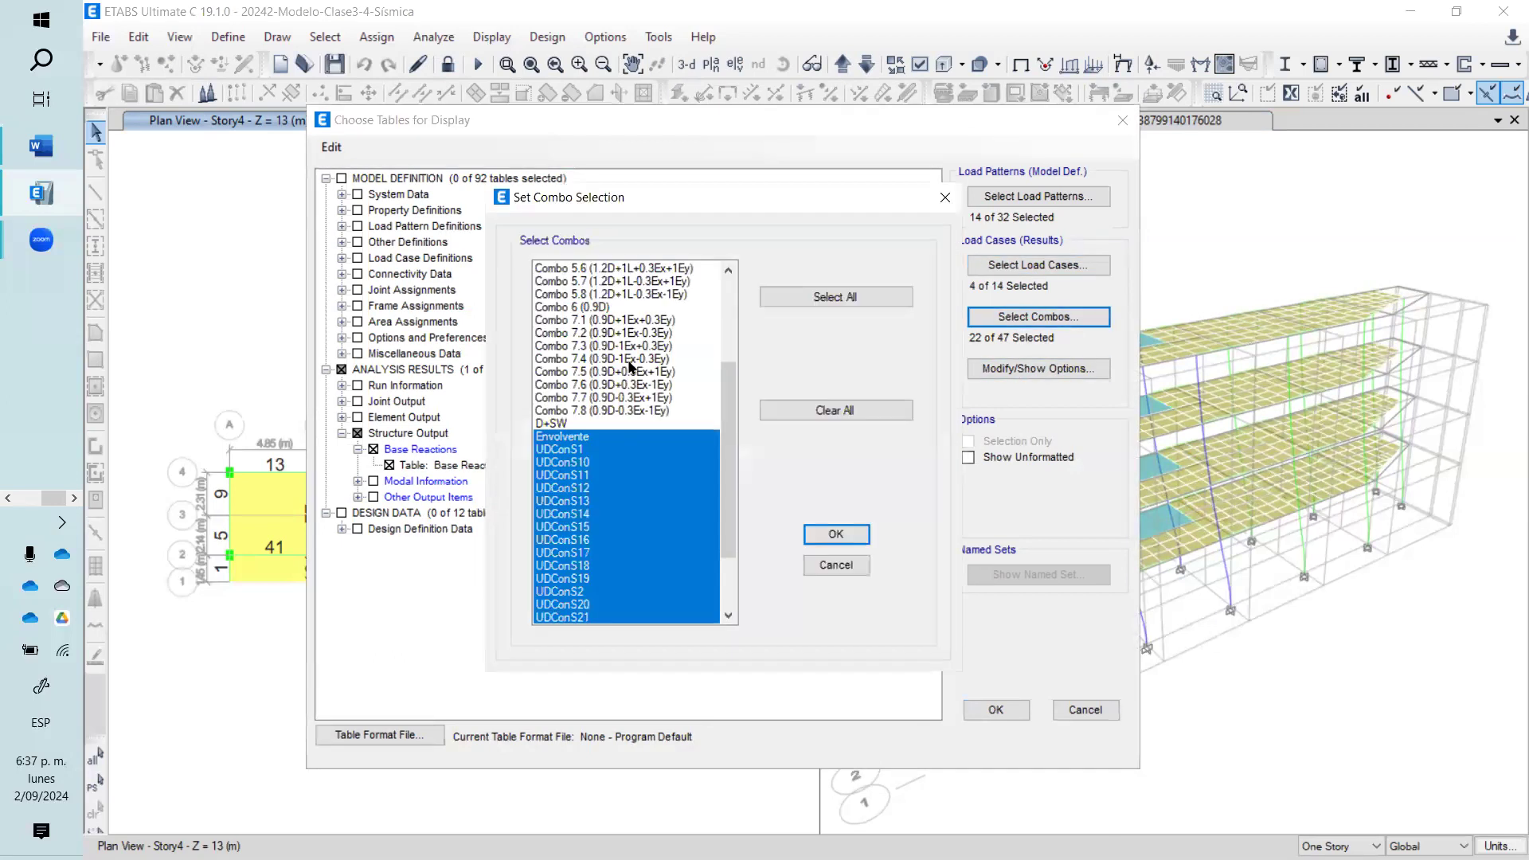
left_click(849, 535)
left_click(1074, 325)
left_click(843, 422)
left_click(838, 536)
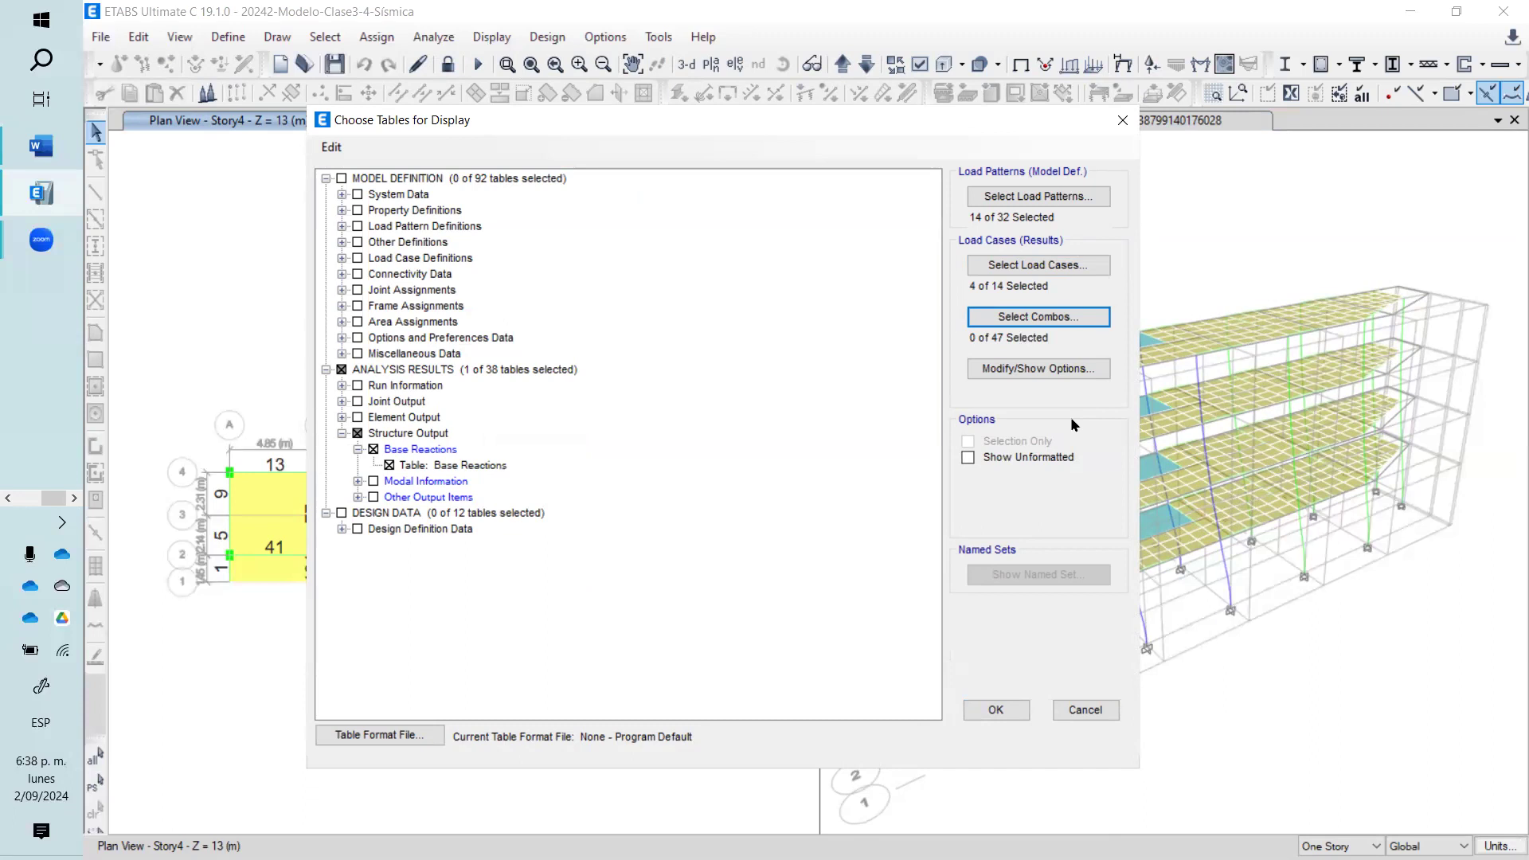
left_click(995, 710)
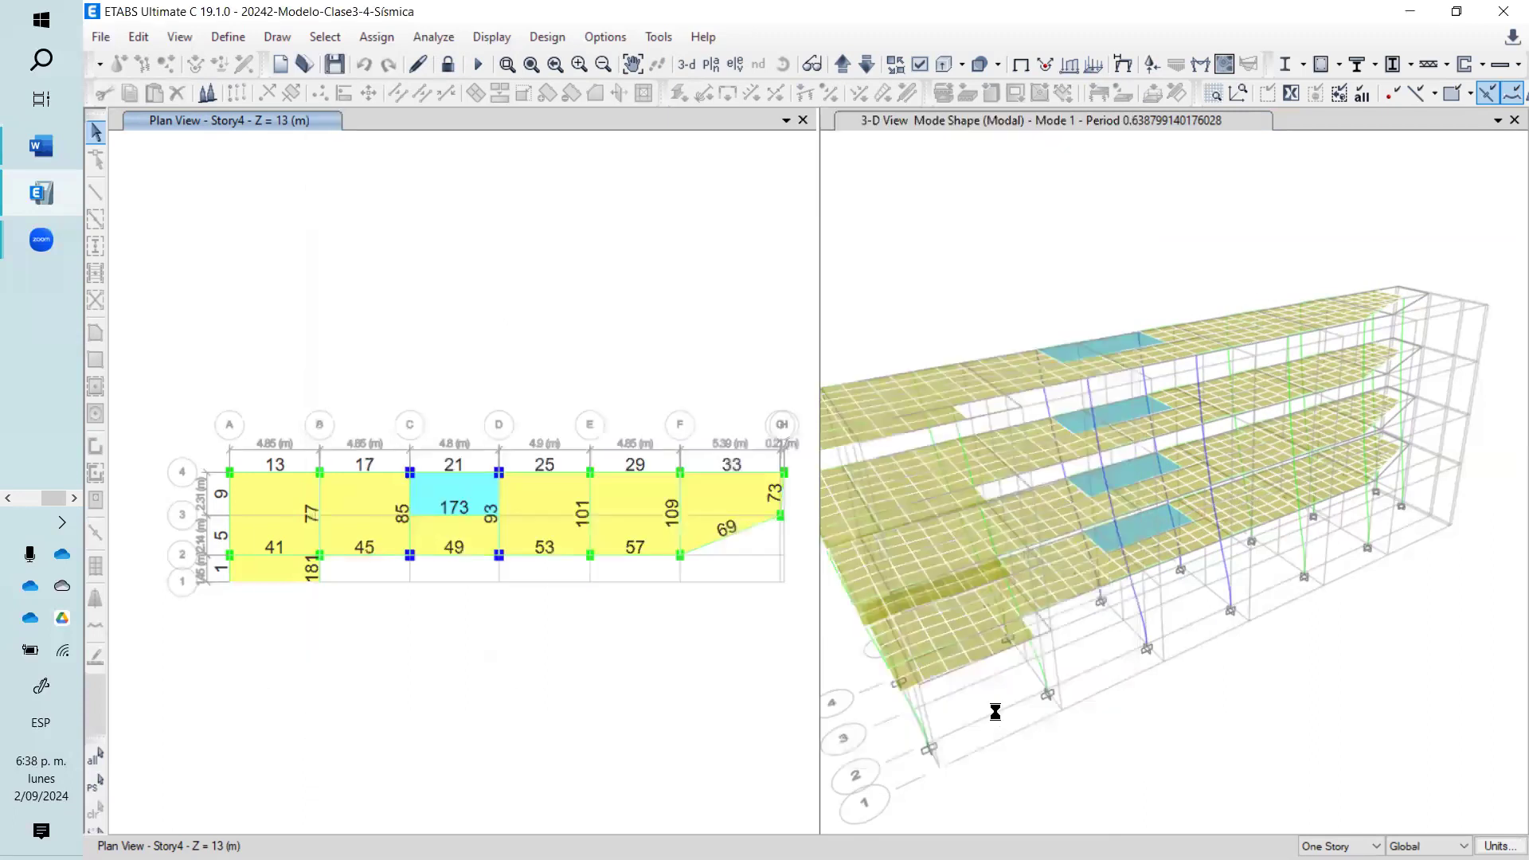
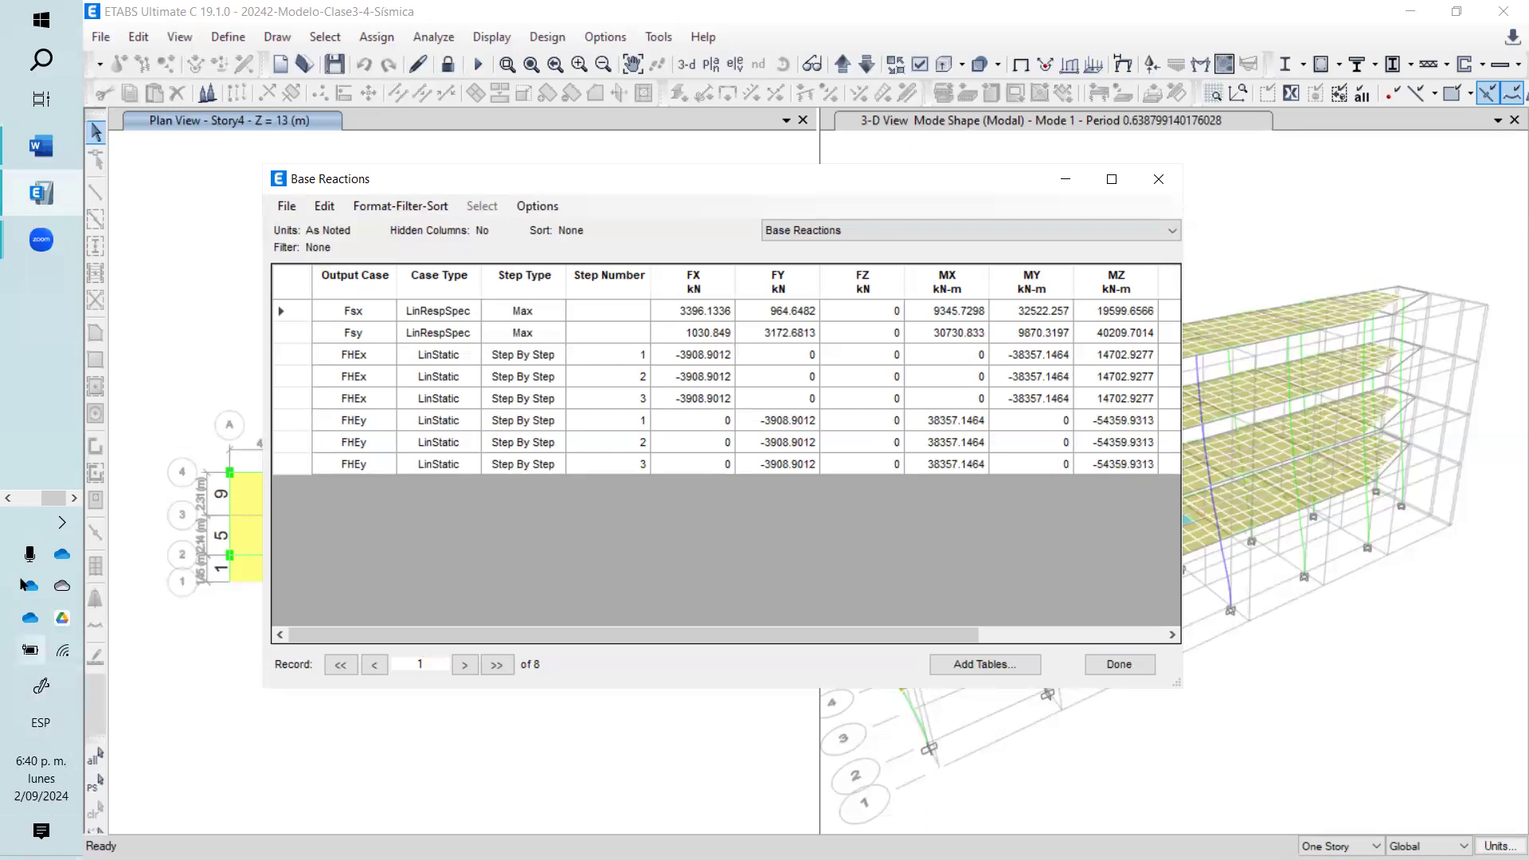
- Switch to the 20242-Hormigón2-1.1-Sísmico PowerPoint presentation and review section A.5.4.5 on adjusting dynamic base shear results on slide 132
left_click(8, 498)
mouse_move(24, 430)
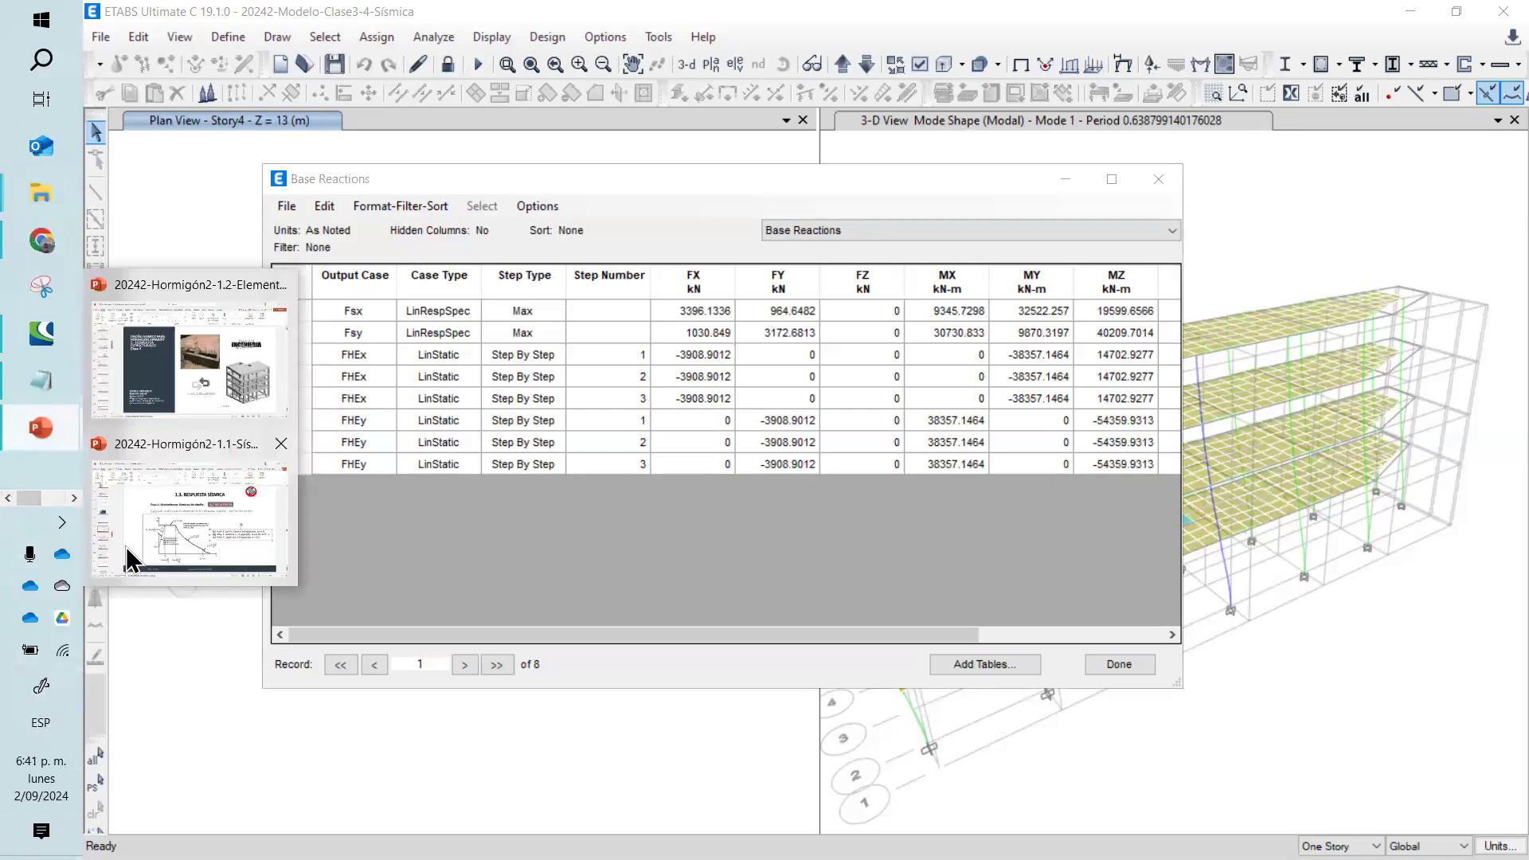
left_click(155, 519)
left_click_drag(235, 539, 250, 744)
left_click(165, 485)
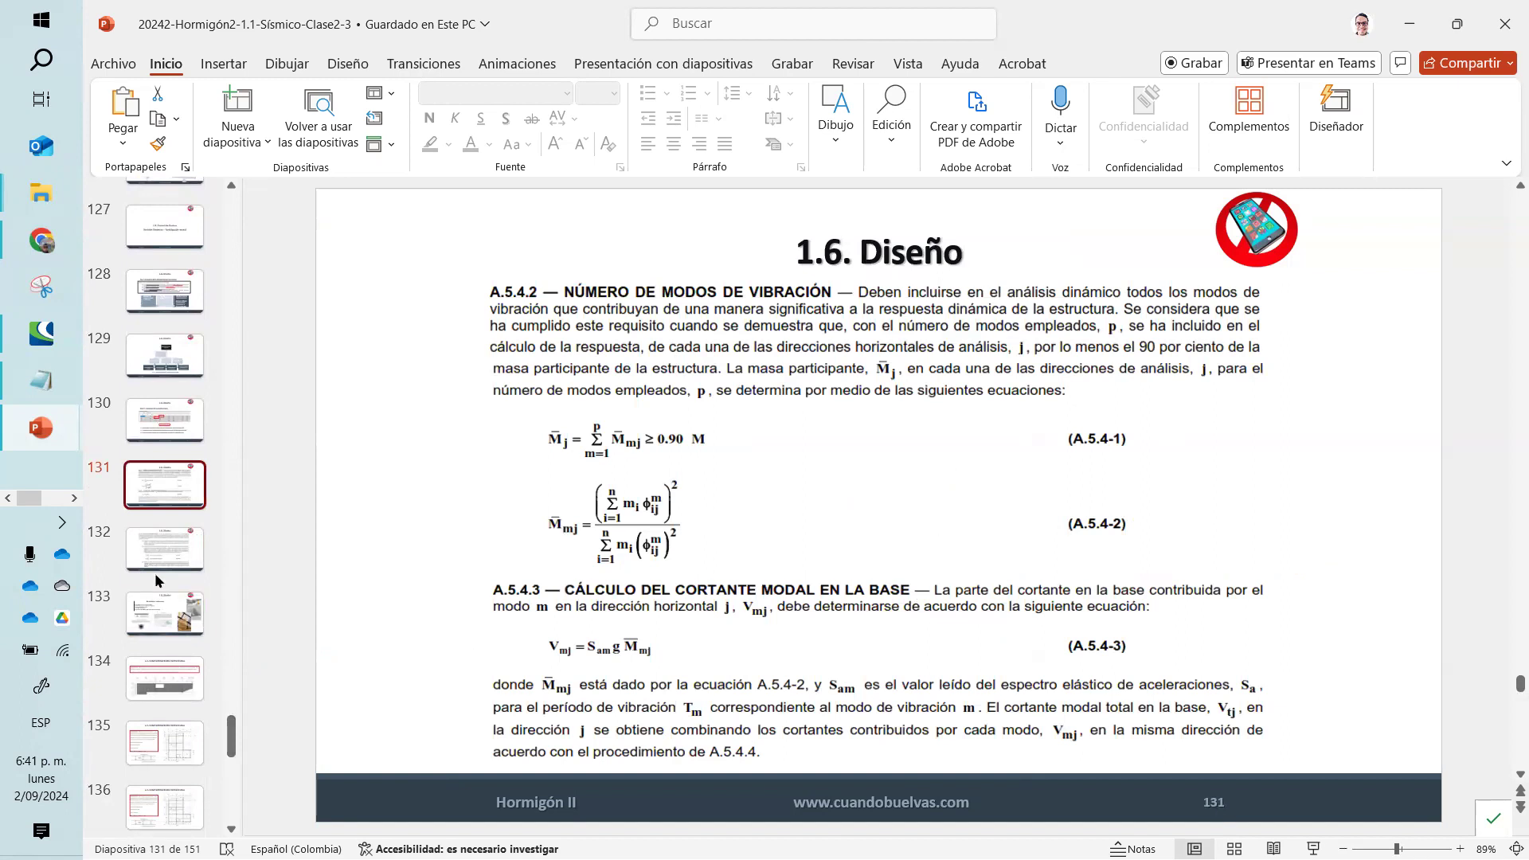
left_click(176, 556)
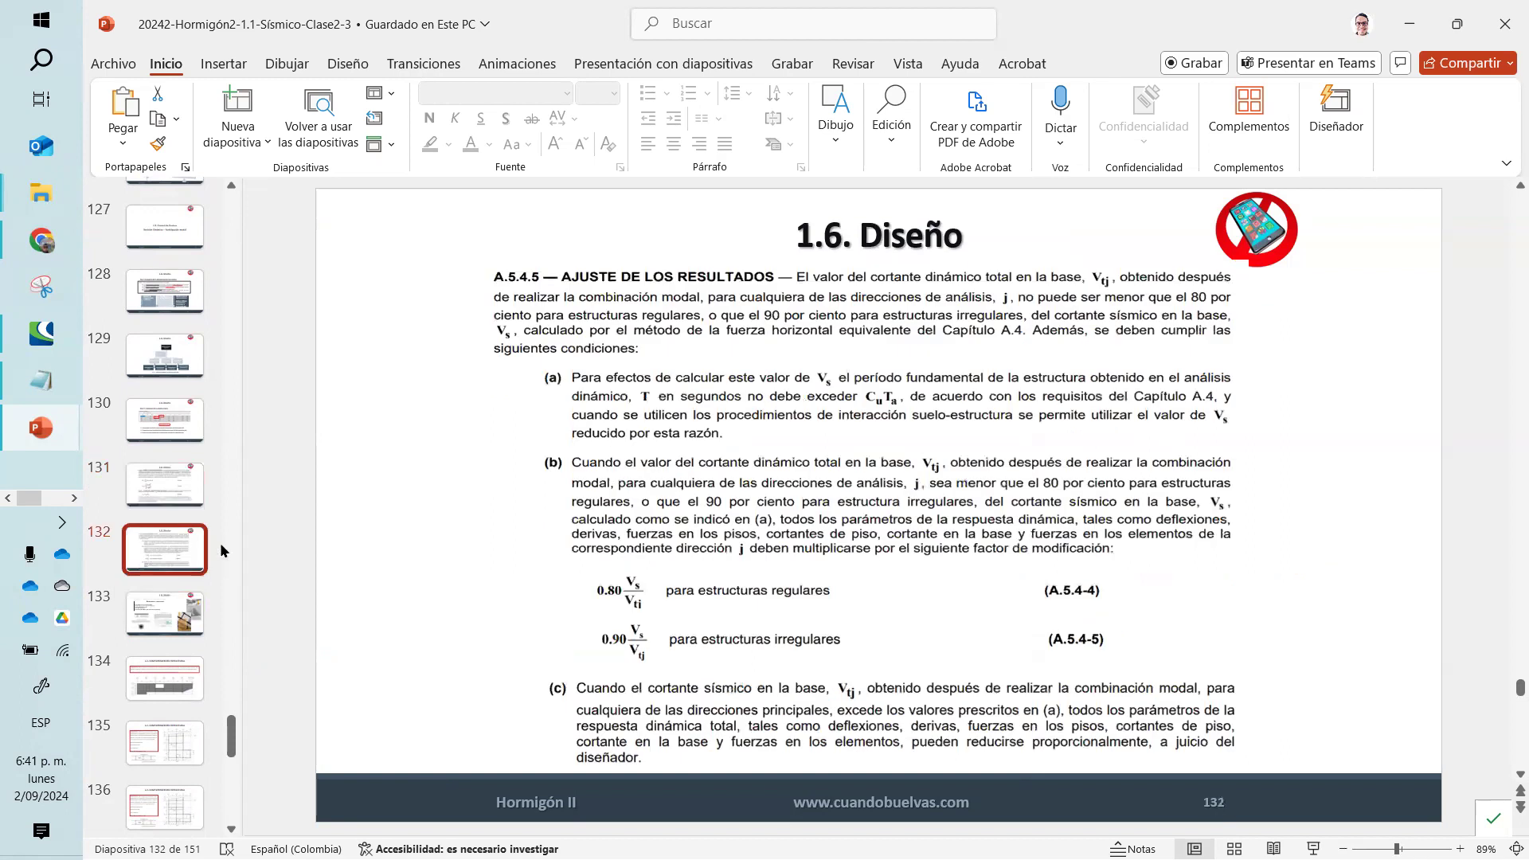
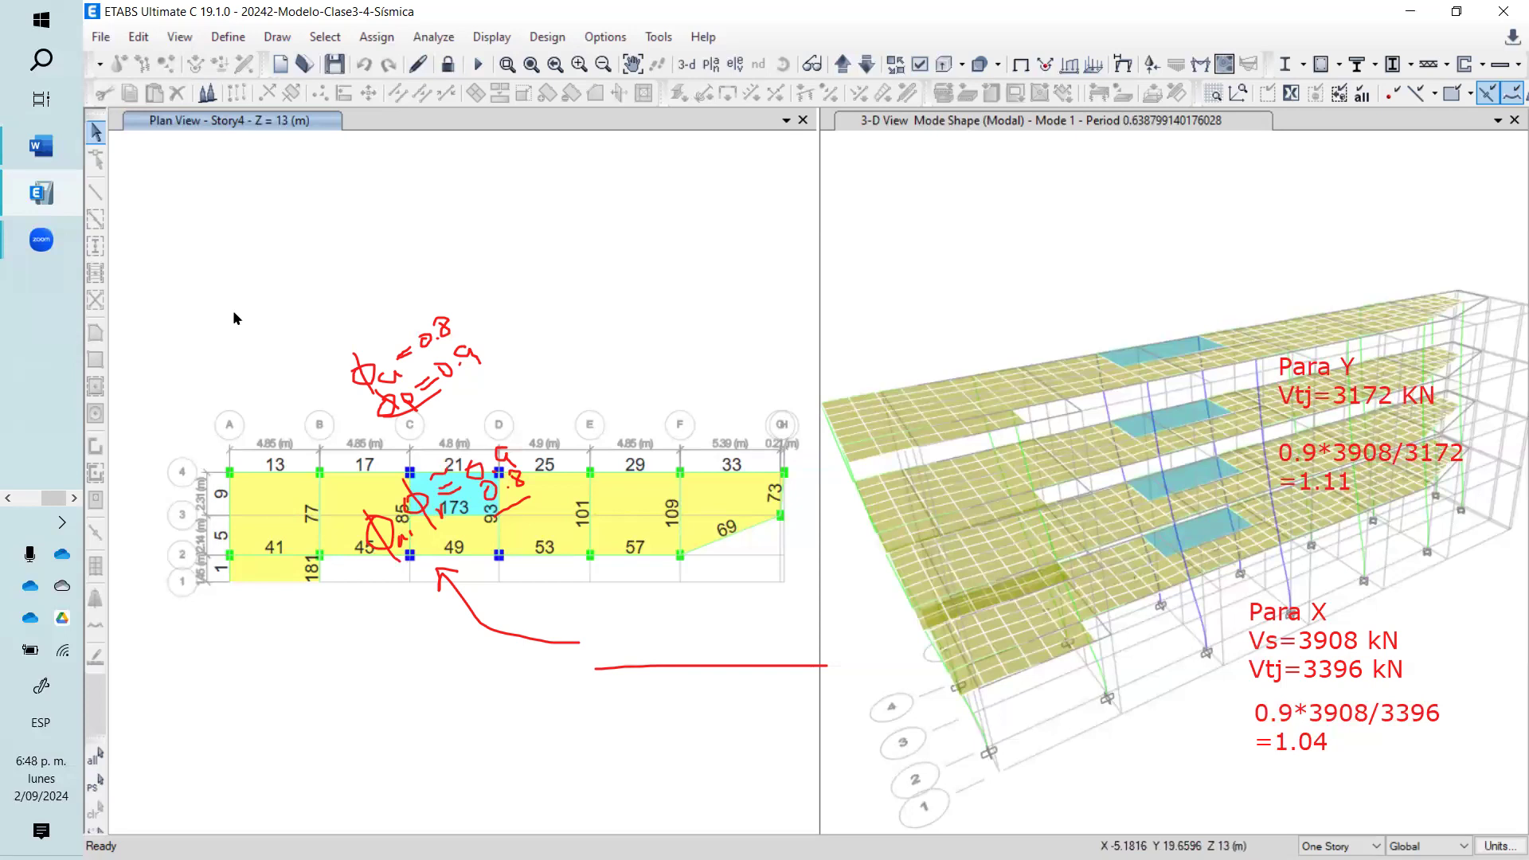
- Erase the red handwritten annotations over the Story4 plan view and unlock the analysed ETABS model for editing
mouse_move(389, 435)
left_mouse_down()
mouse_move(438, 328)
mouse_move(342, 375)
mouse_move(477, 307)
mouse_move(364, 404)
mouse_move(509, 465)
mouse_move(303, 573)
mouse_move(626, 471)
mouse_move(411, 626)
mouse_move(727, 666)
mouse_move(829, 642)
left_mouse_up()
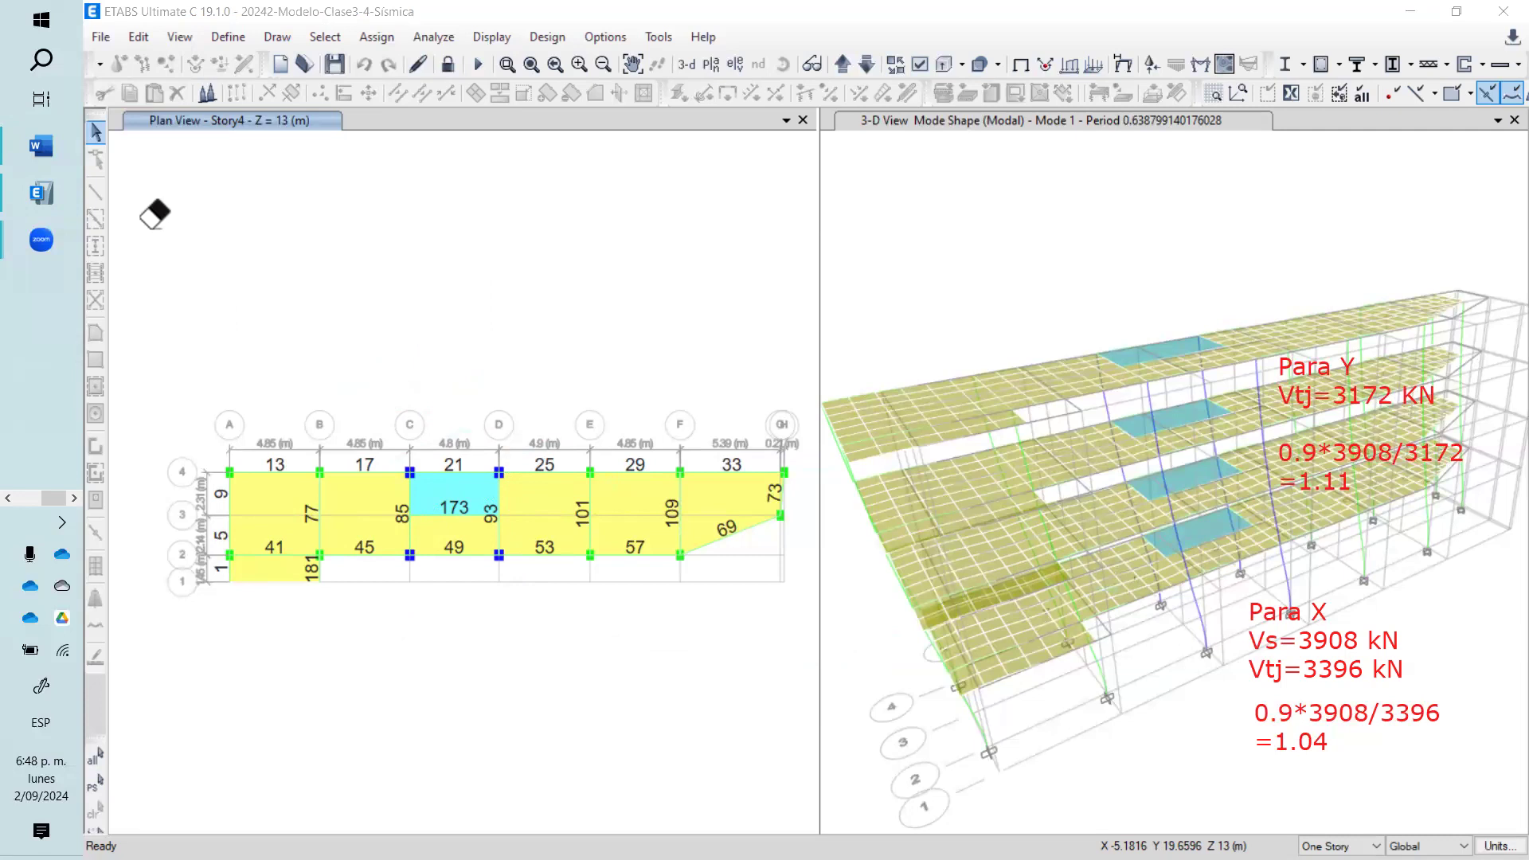
left_click(448, 65)
left_click(812, 515)
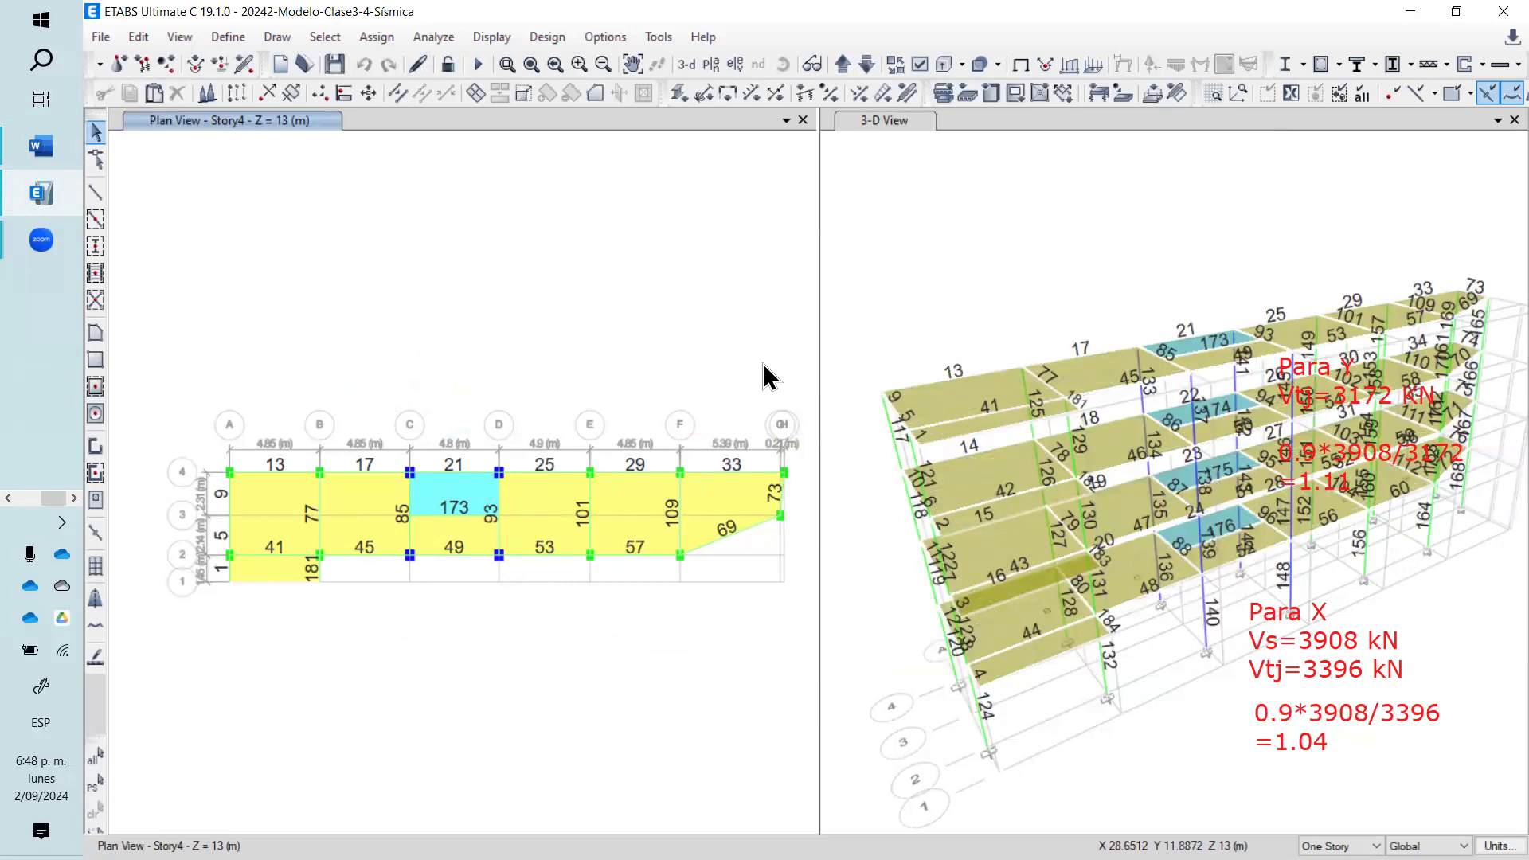
- Open the load case definitions and select the Fsx response spectrum case
left_click(240, 38)
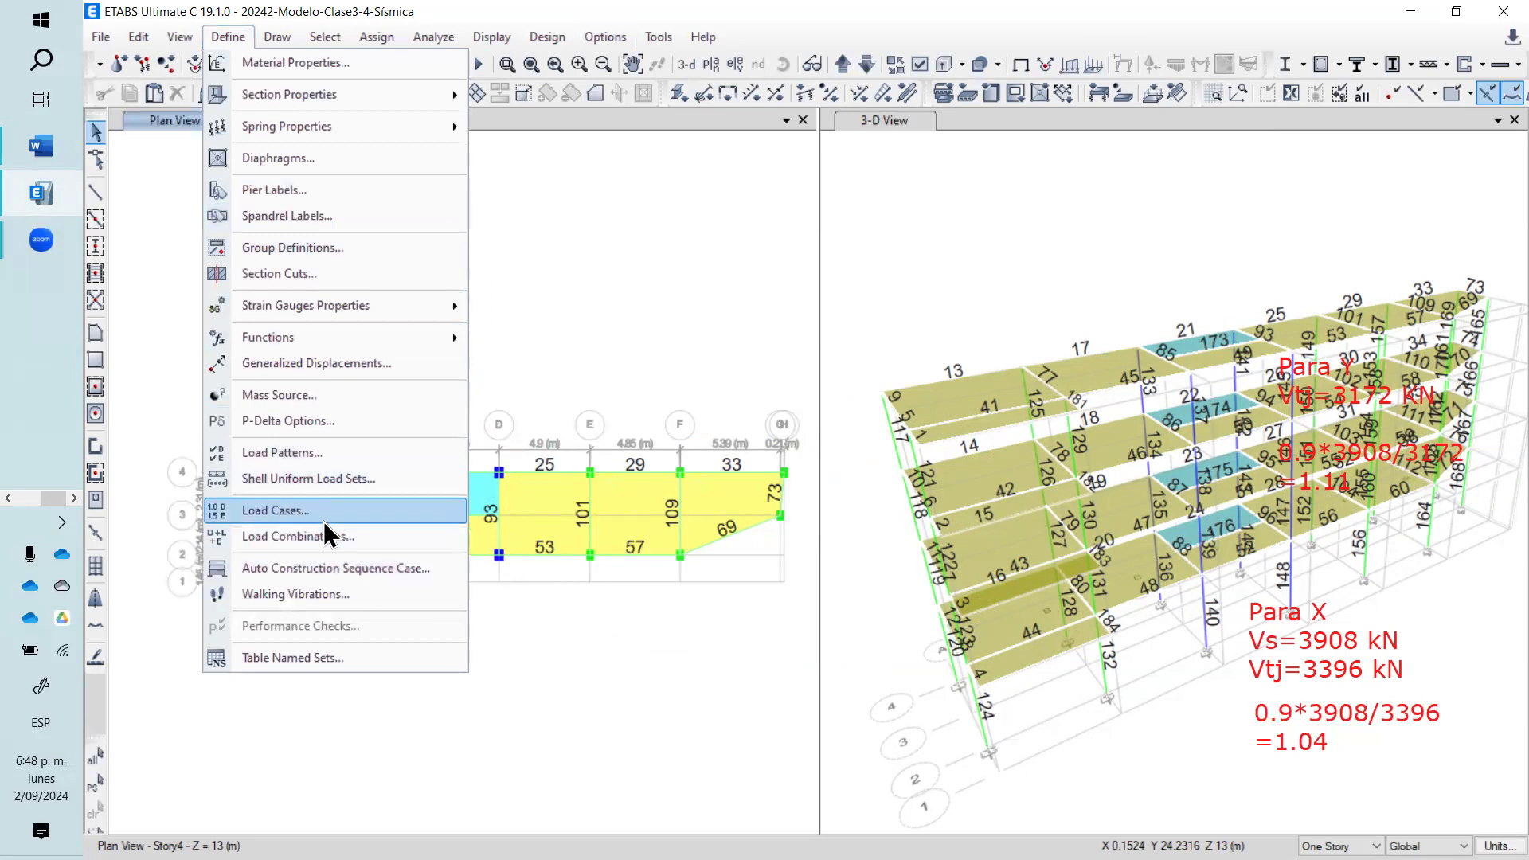
left_click(275, 511)
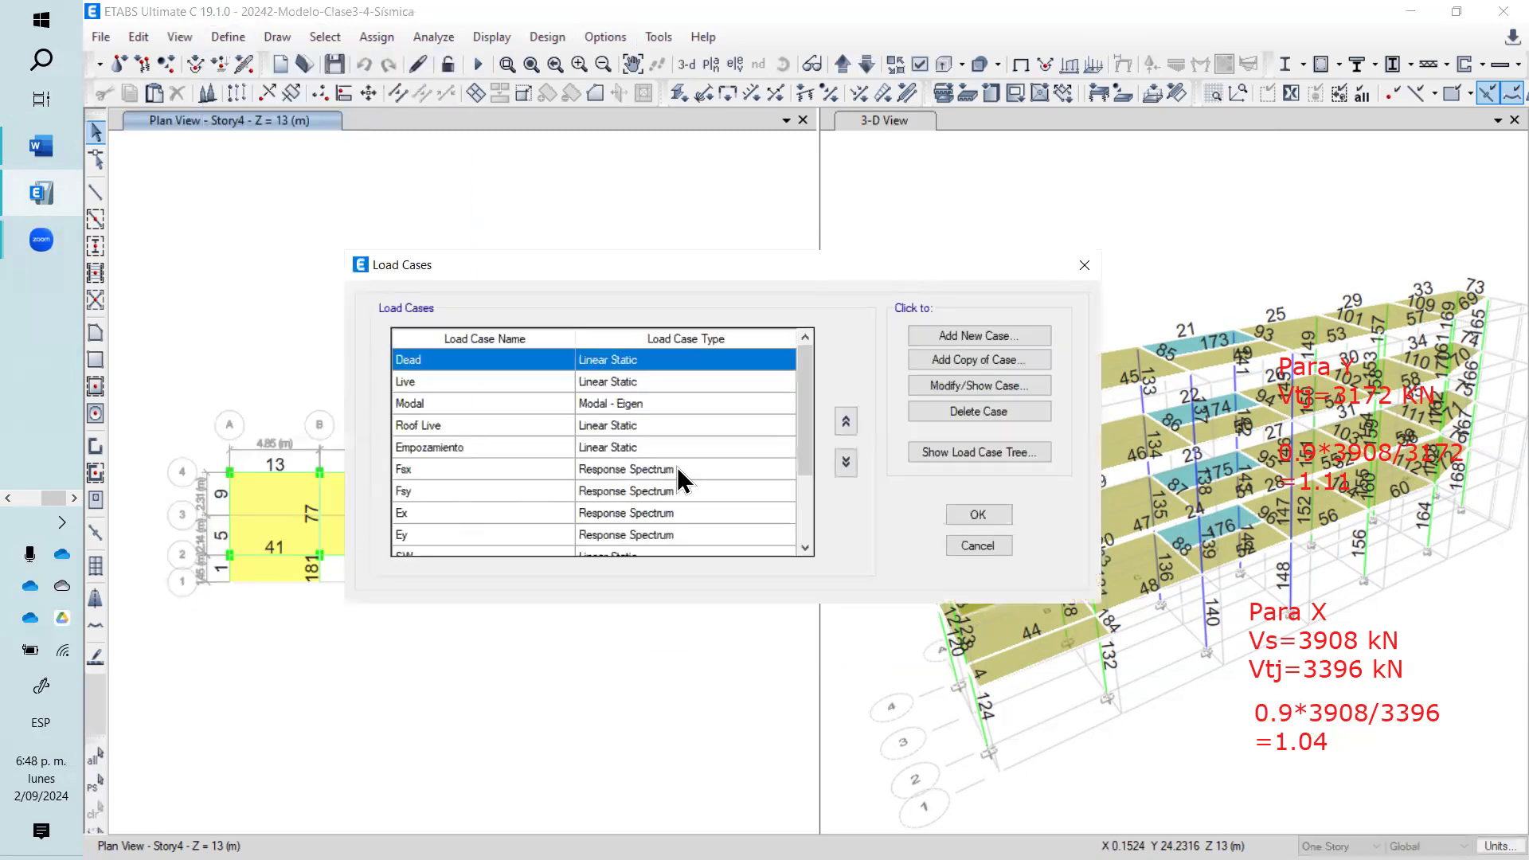
left_click_drag(709, 275, 560, 162)
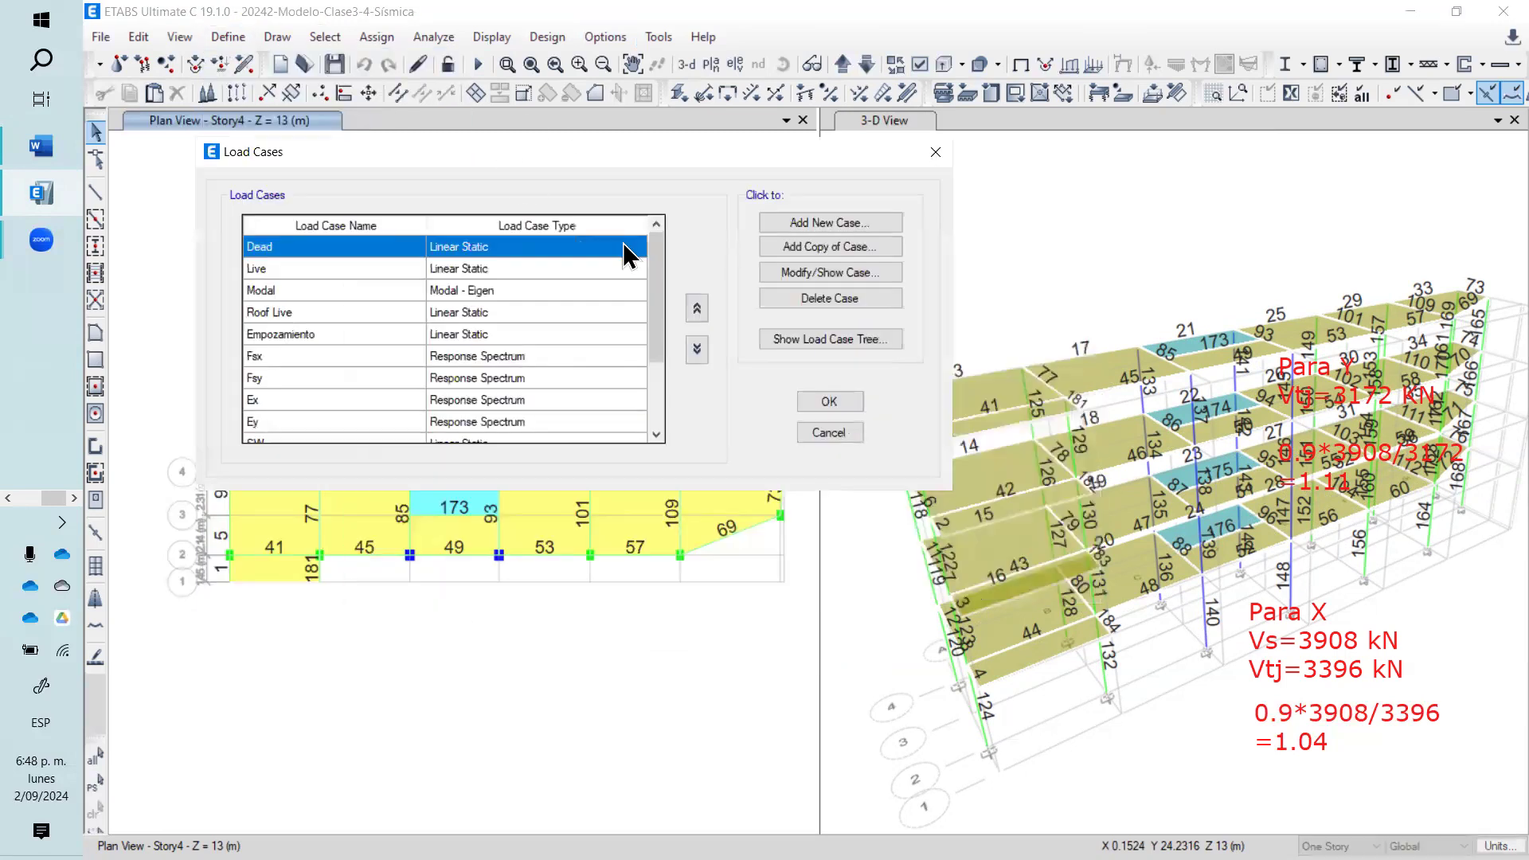
left_click(481, 359)
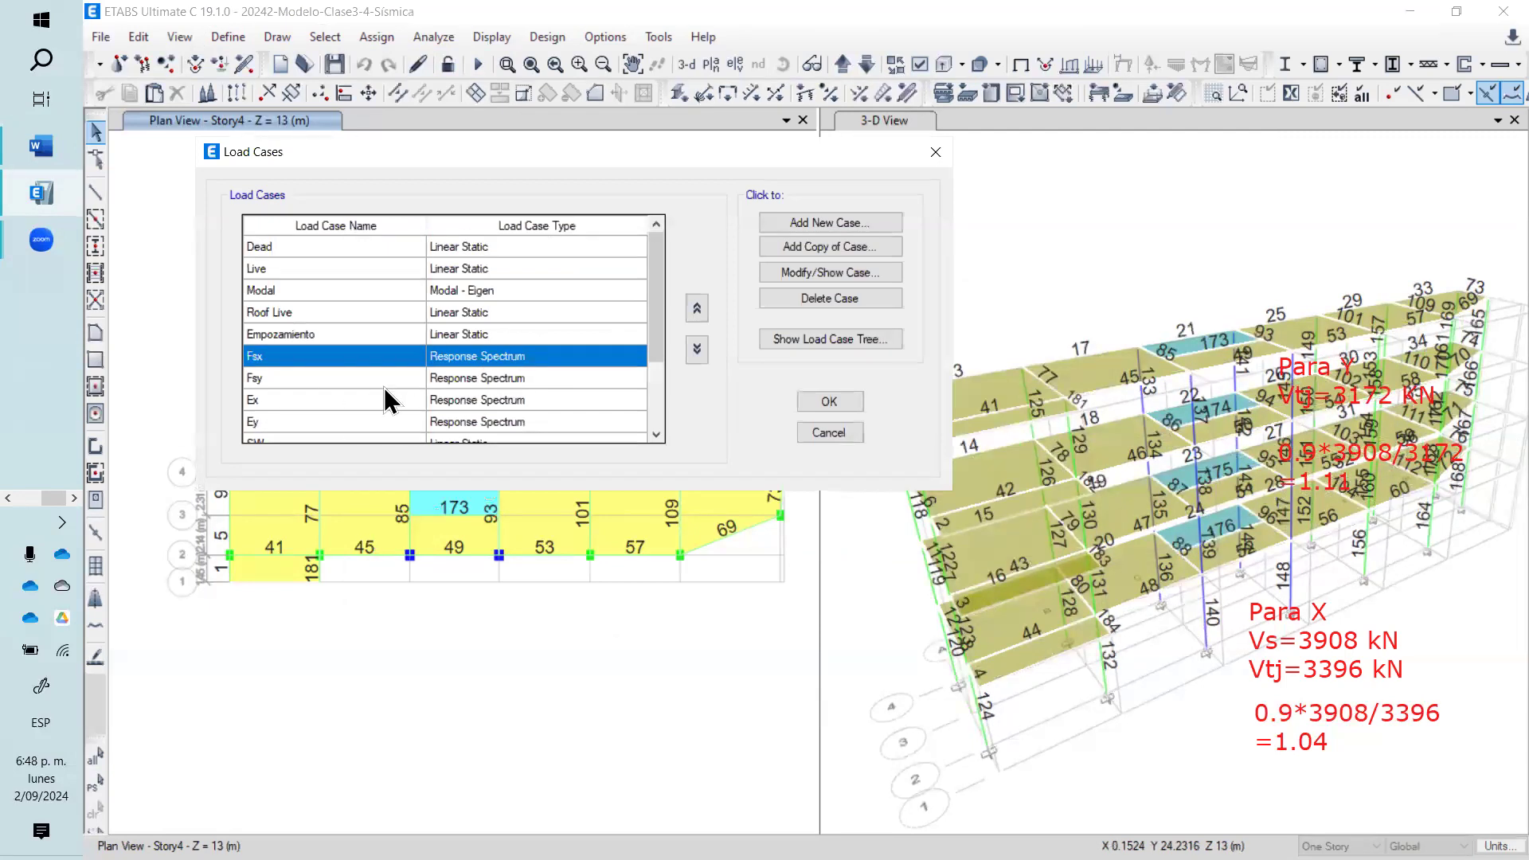
- In load case Fsx, multiply the U1 scale factor by 1.04 and the U2 scale factor by 1.11
left_click(876, 279)
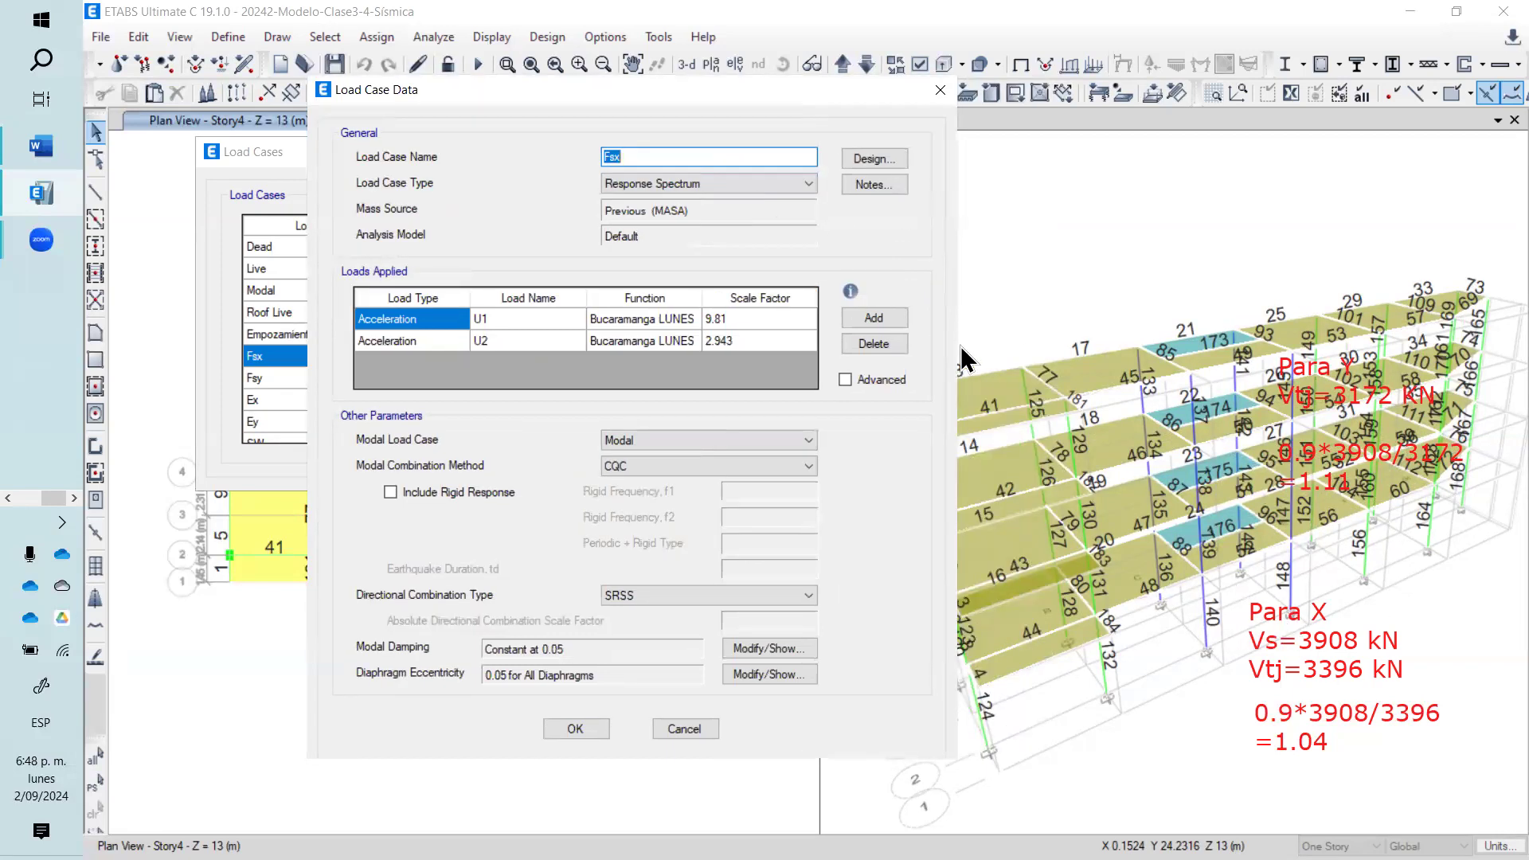
left_click(766, 320)
left_click(769, 319)
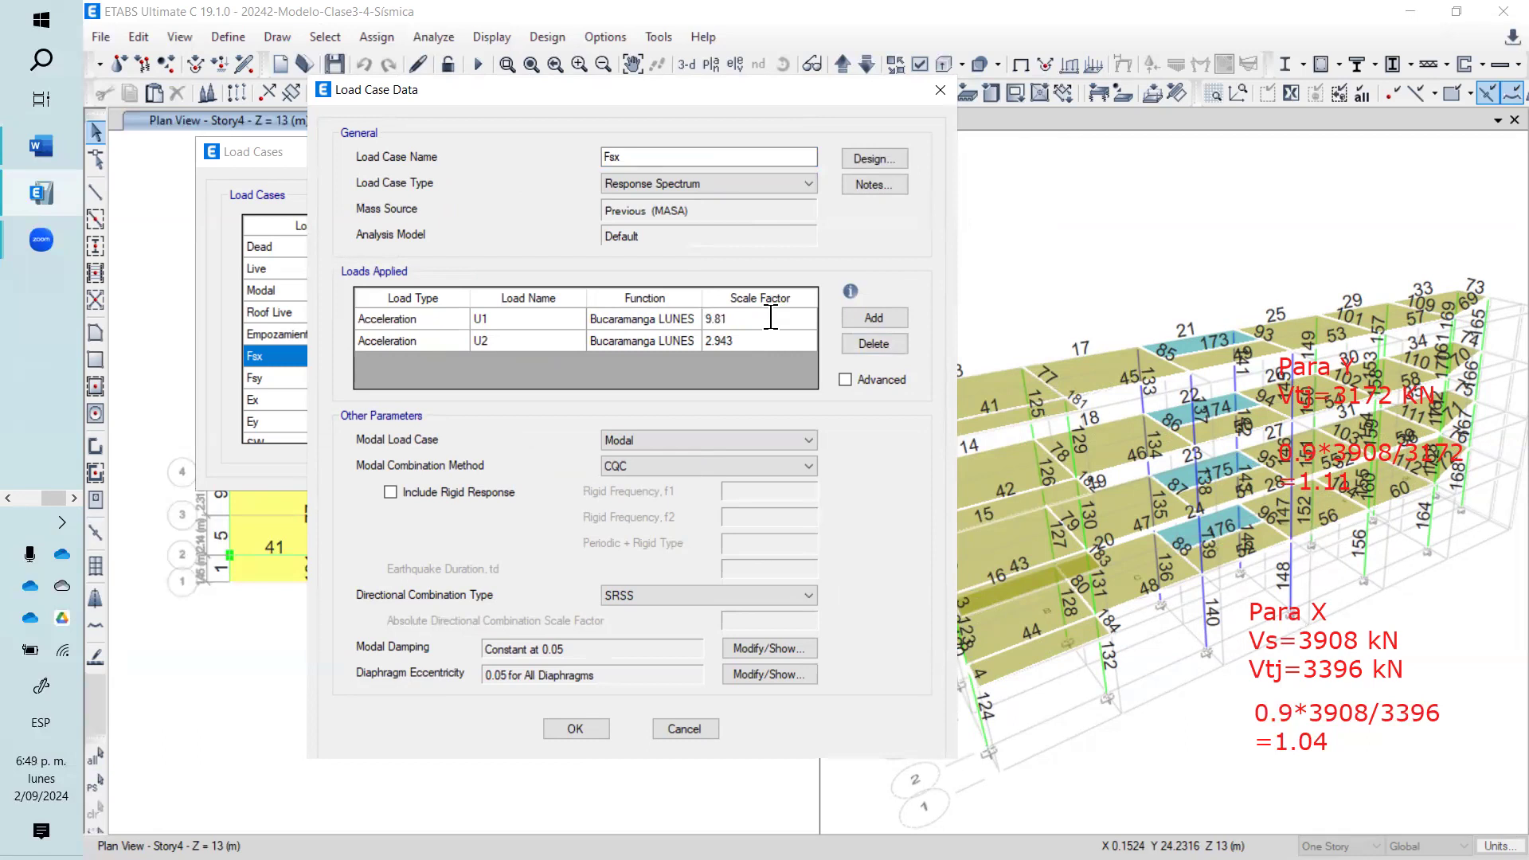
type("*1.04")
key("Return")
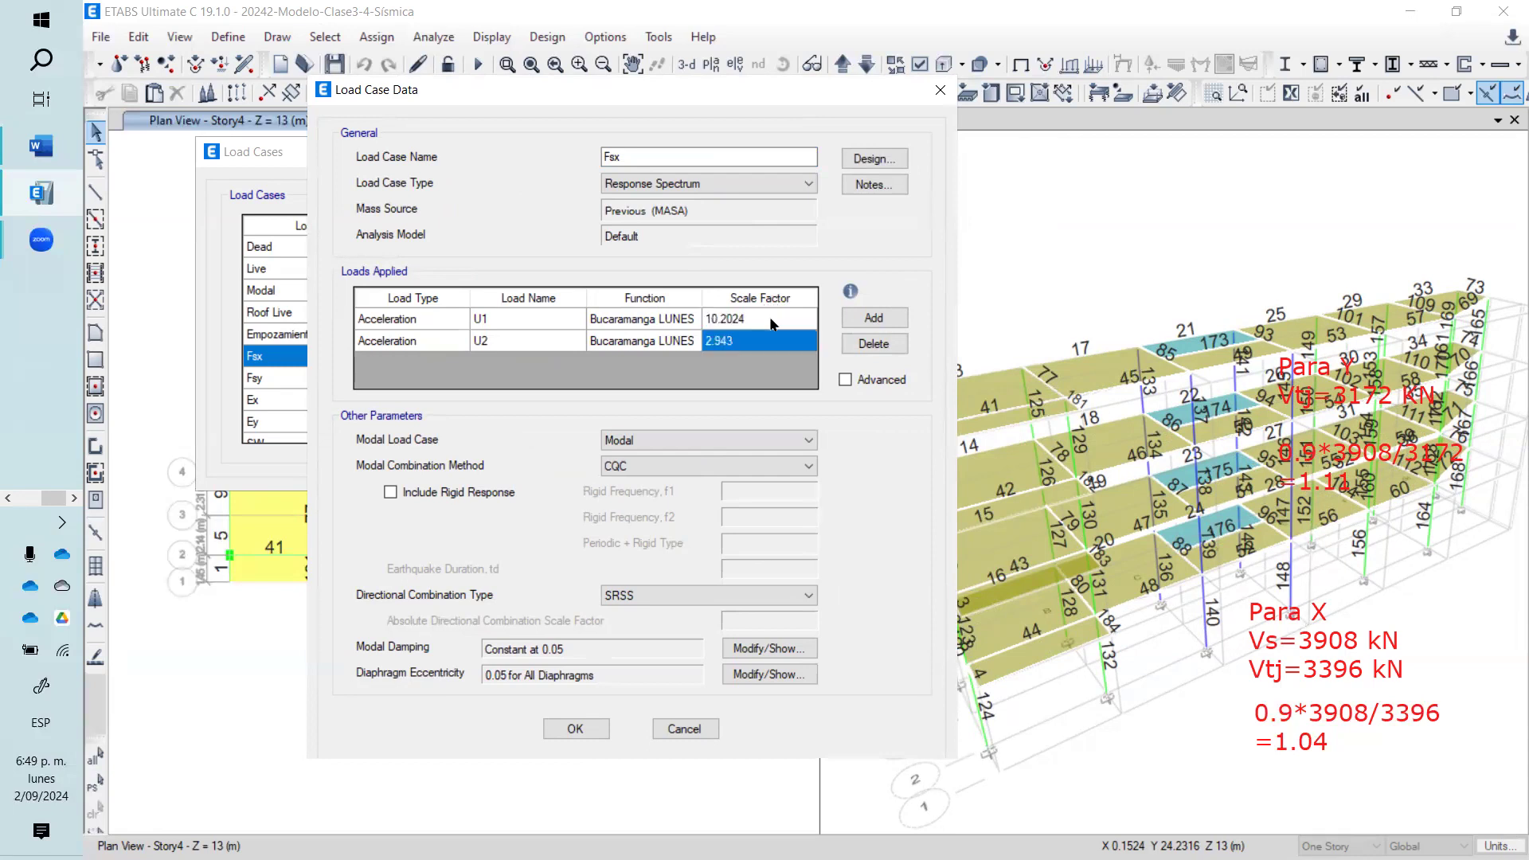
left_click(760, 342)
type("*1.11")
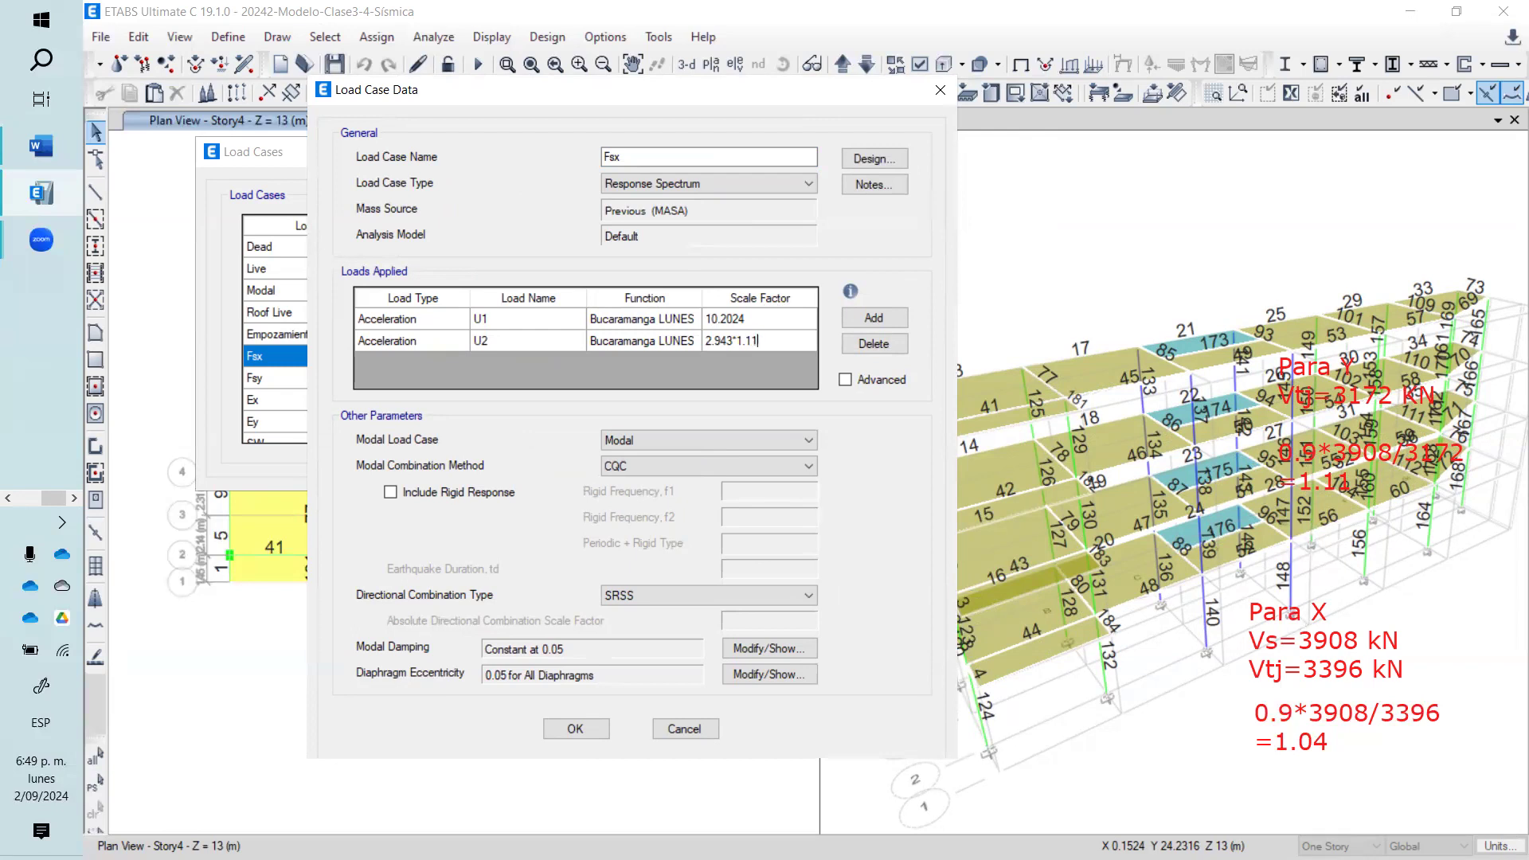
key("Return")
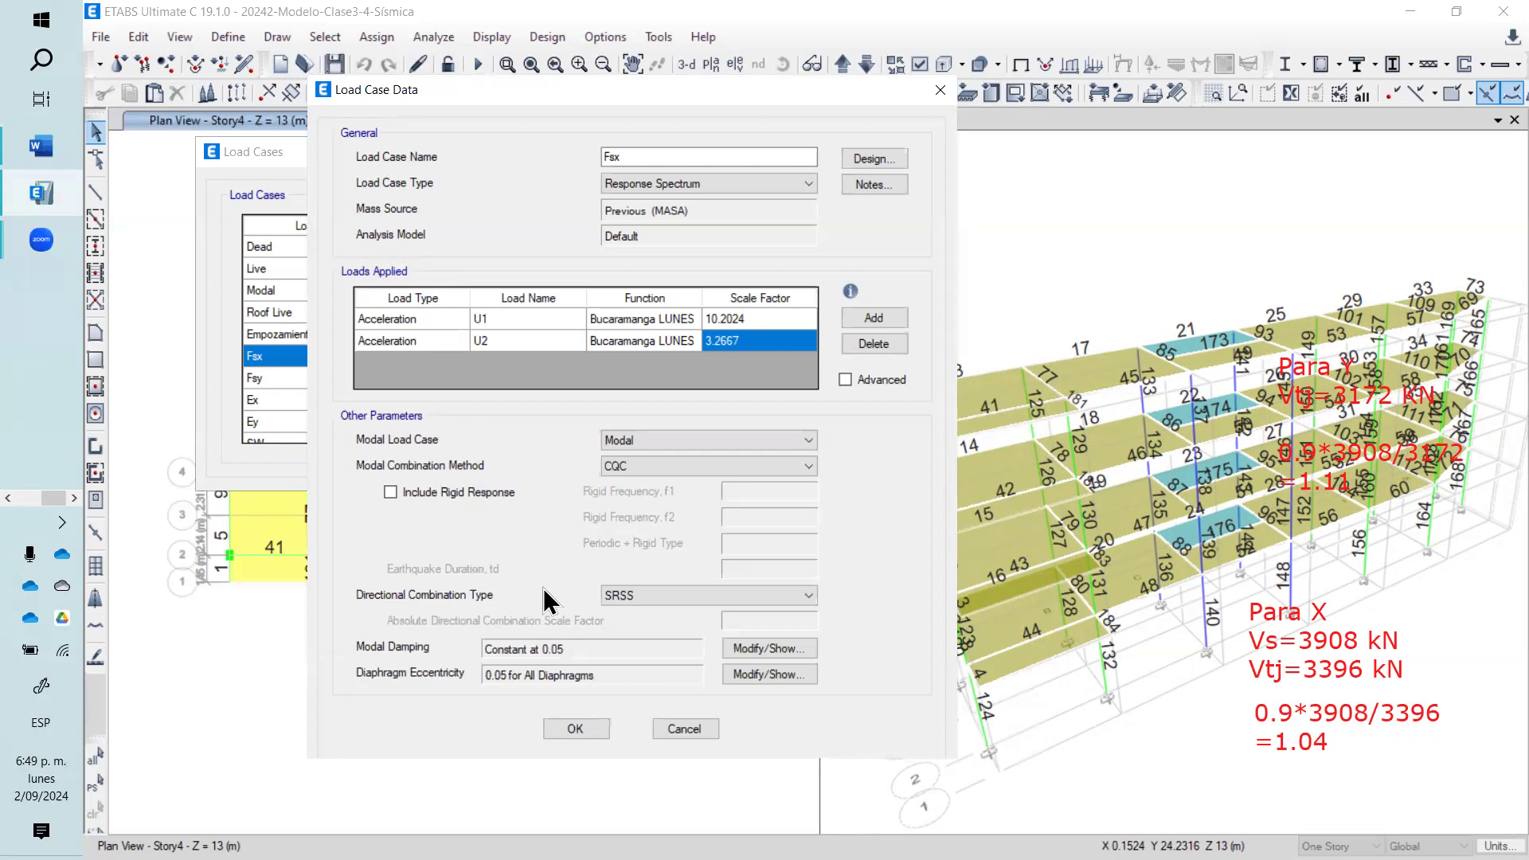
left_click(576, 729)
- In load case Fsy, multiply the U2 scale factor by 1.11 and the U1 scale factor by 1.04, and accept the load cases
left_click(383, 379)
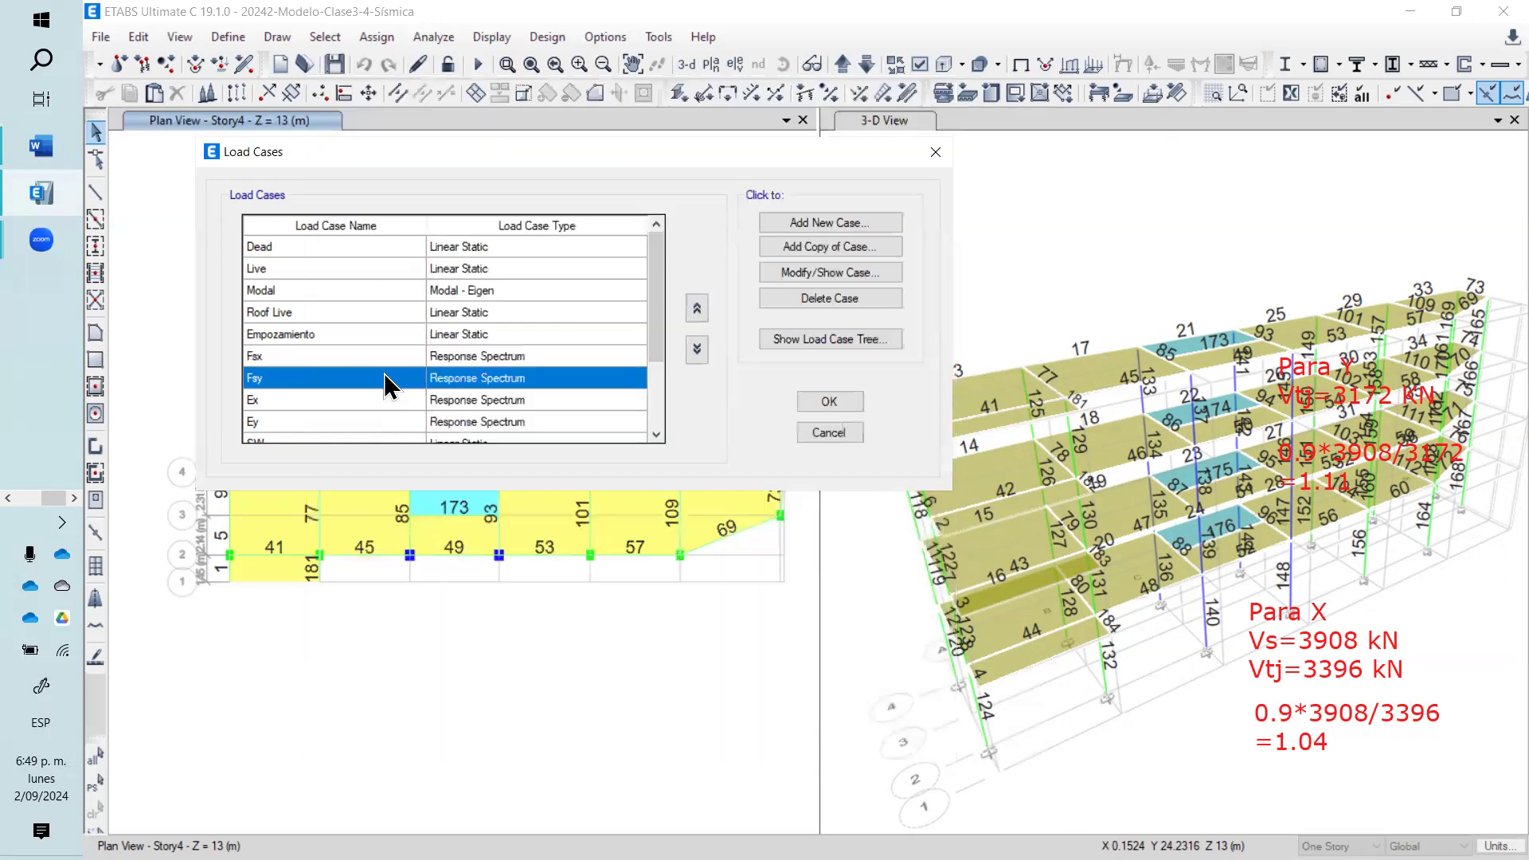
left_click(867, 274)
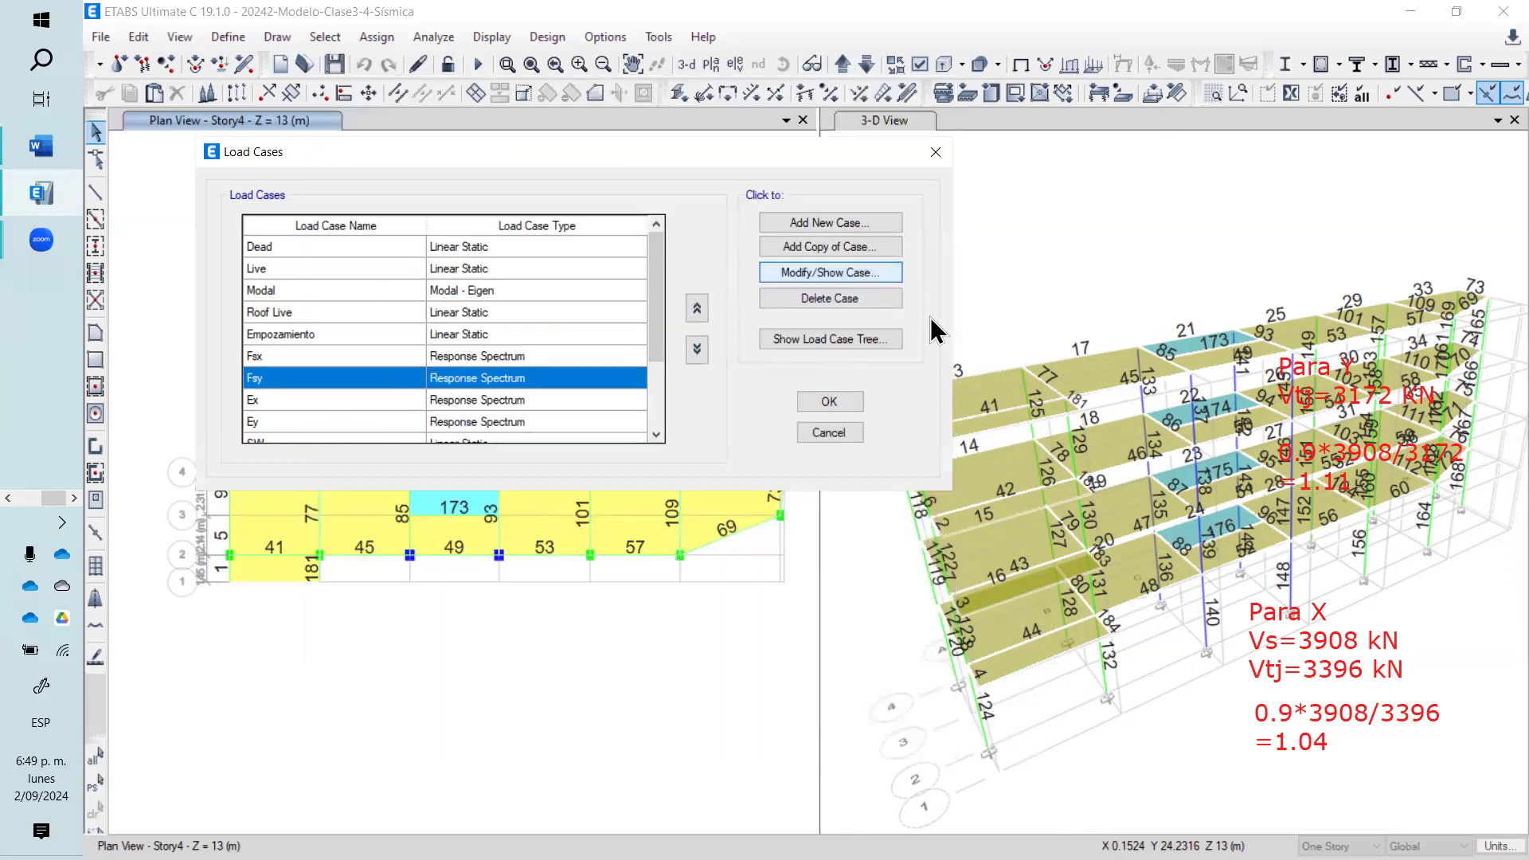
left_click(849, 321)
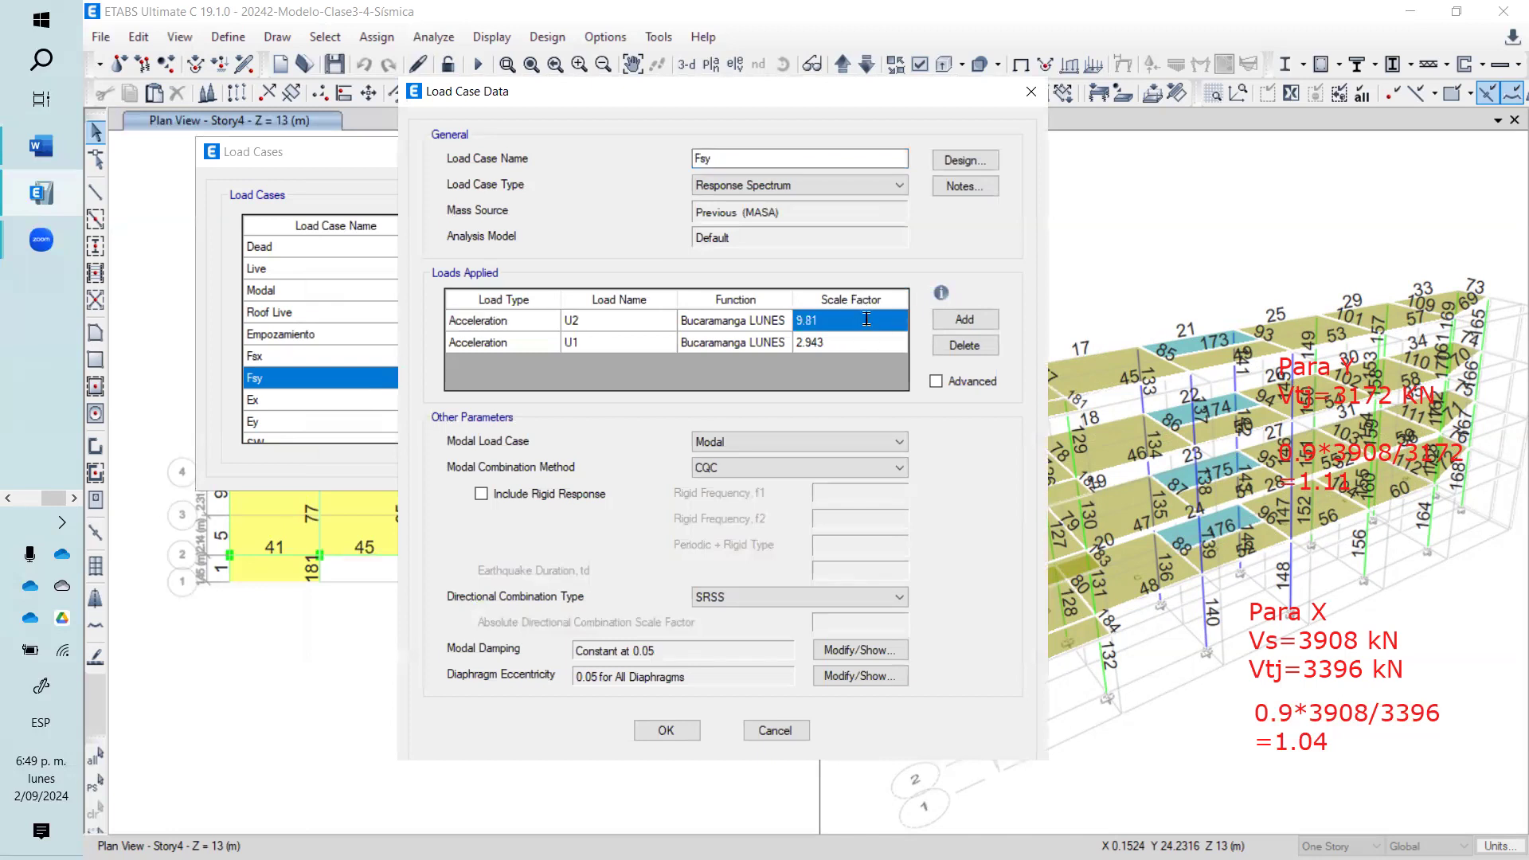
type("*")
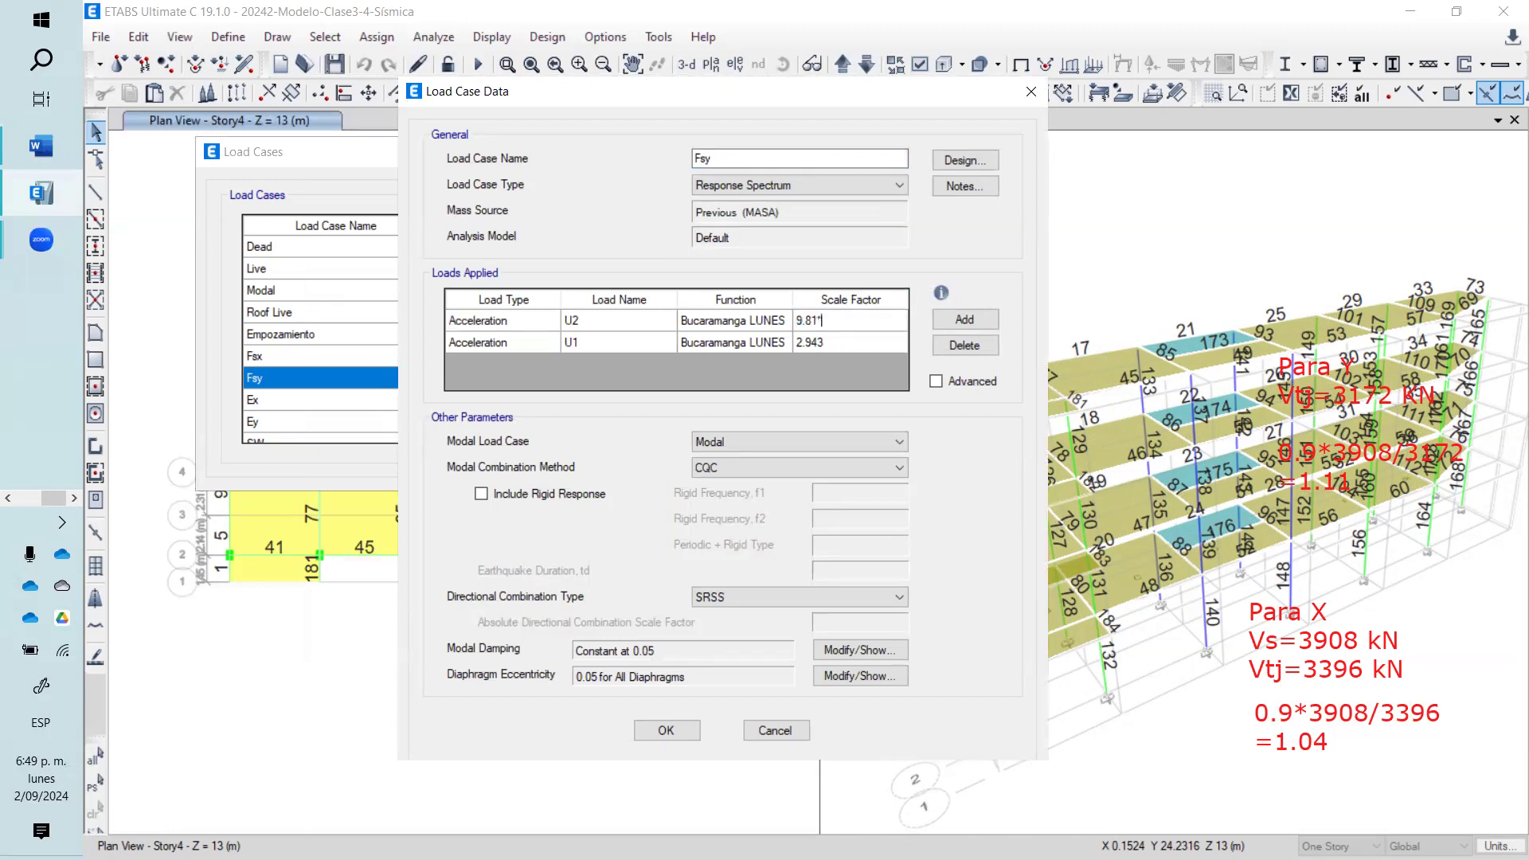
type("1.11")
left_click(868, 346)
left_click(853, 346)
left_click(865, 344)
type("*1.04")
key("Return")
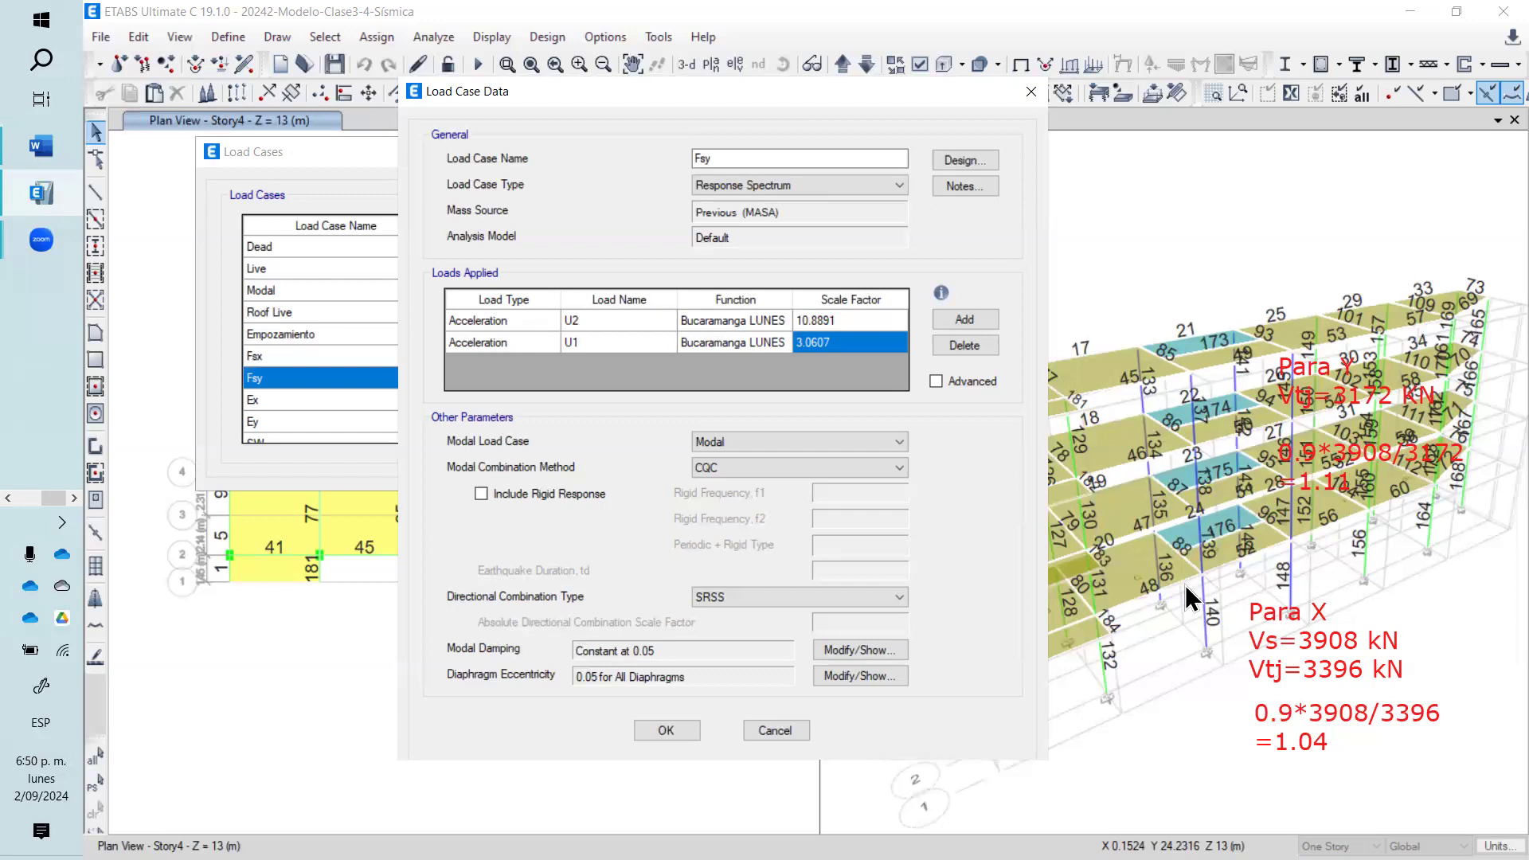
left_click(690, 730)
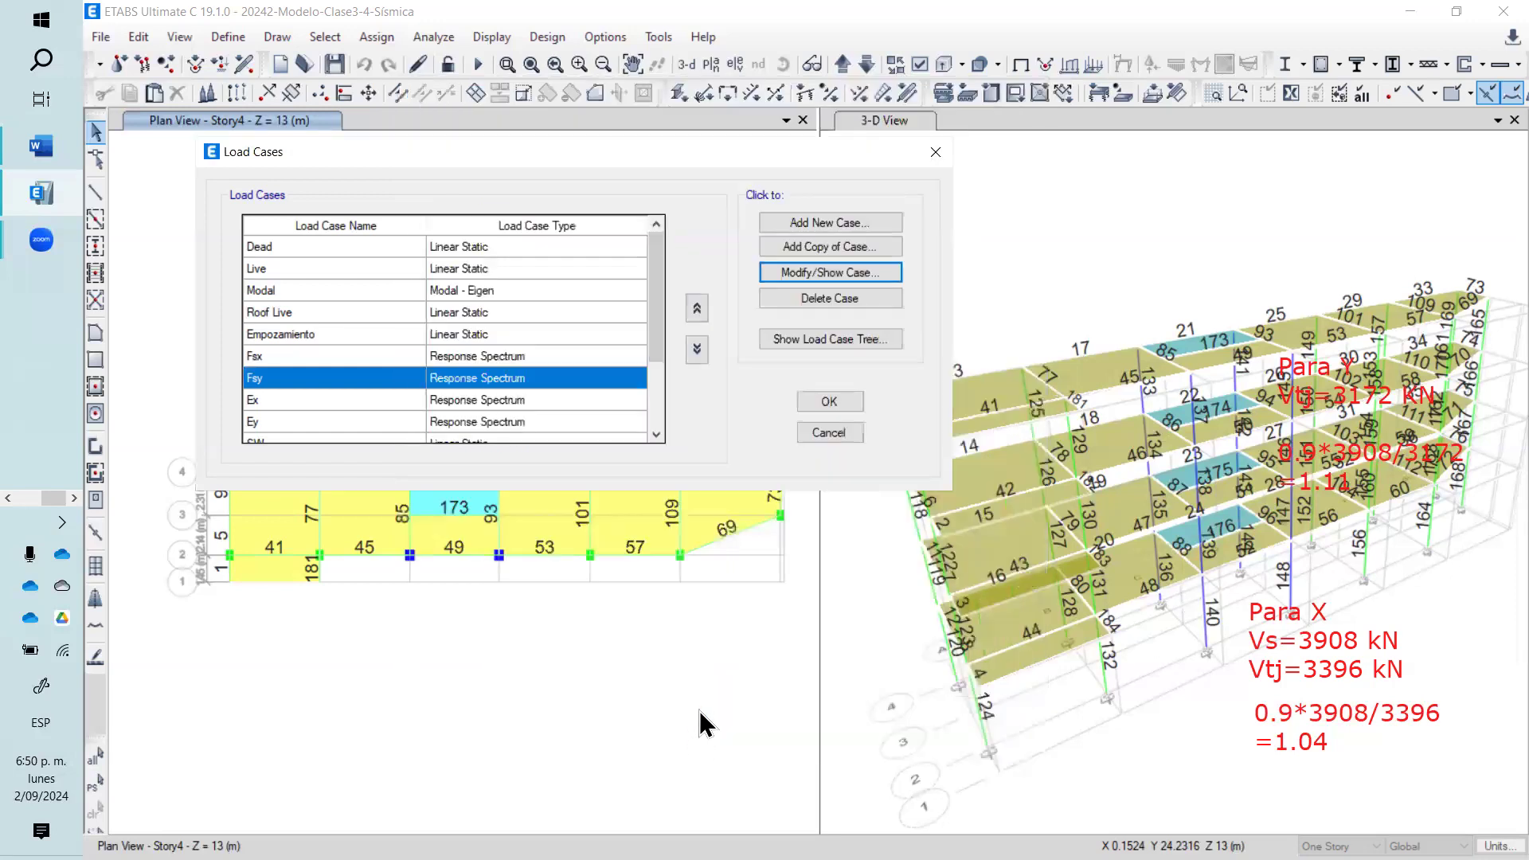
left_click(836, 403)
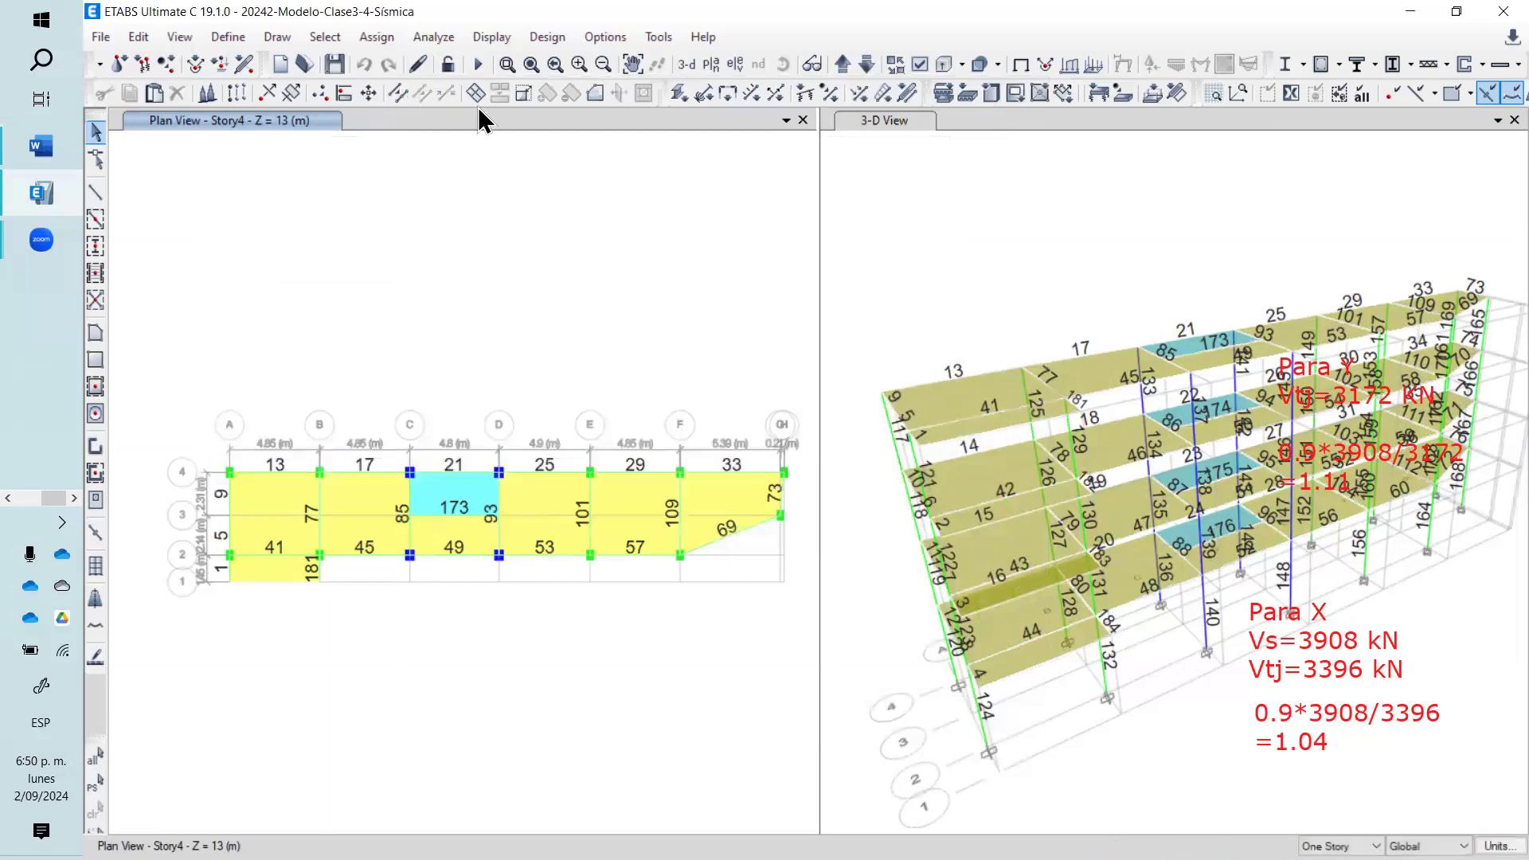
- Run the analysis and open the story response plots
left_click(482, 69)
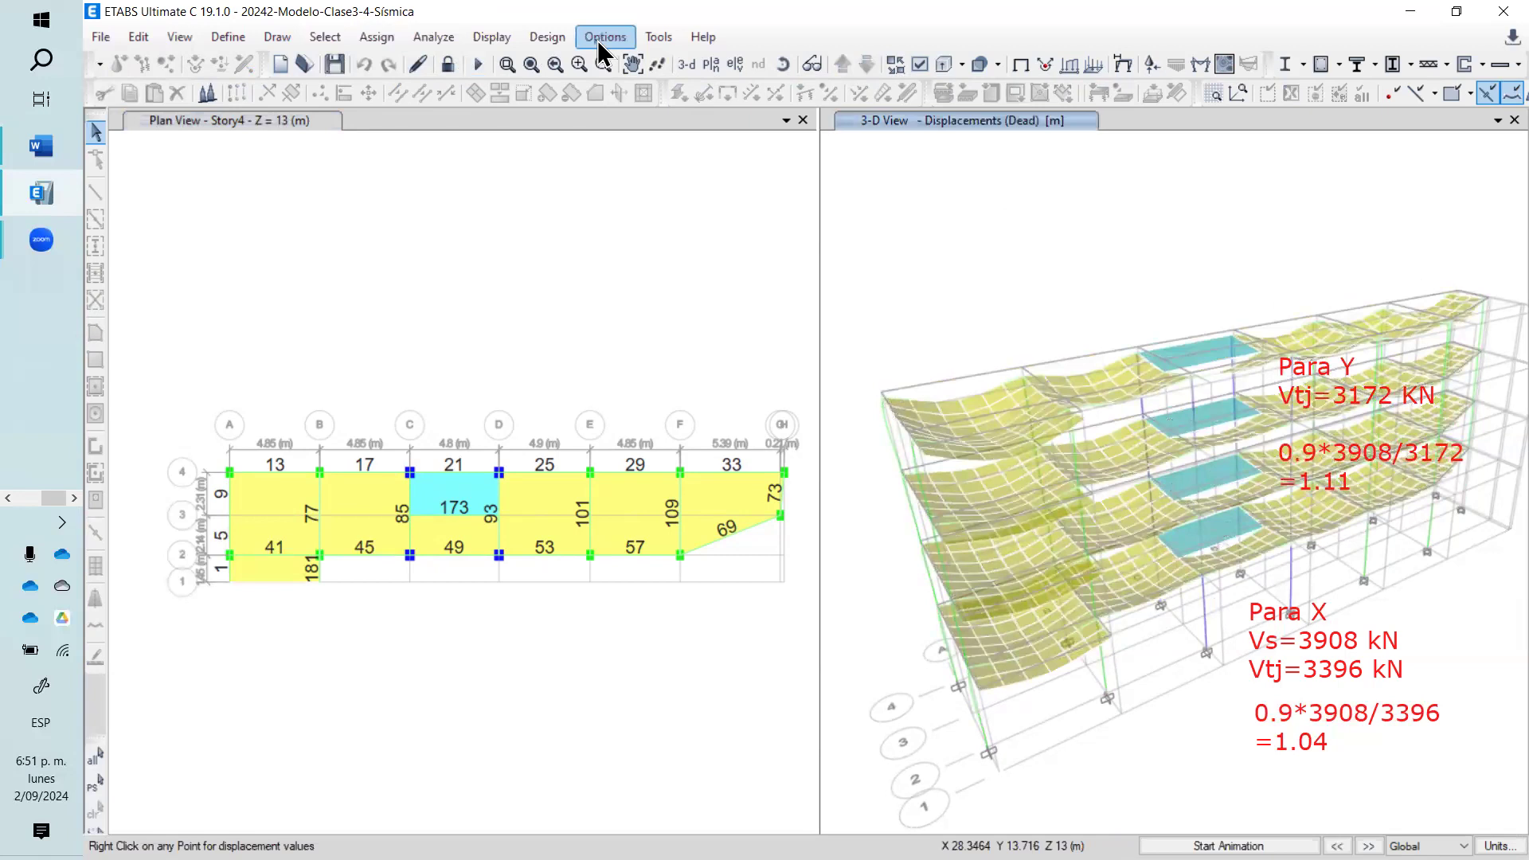
left_click(505, 45)
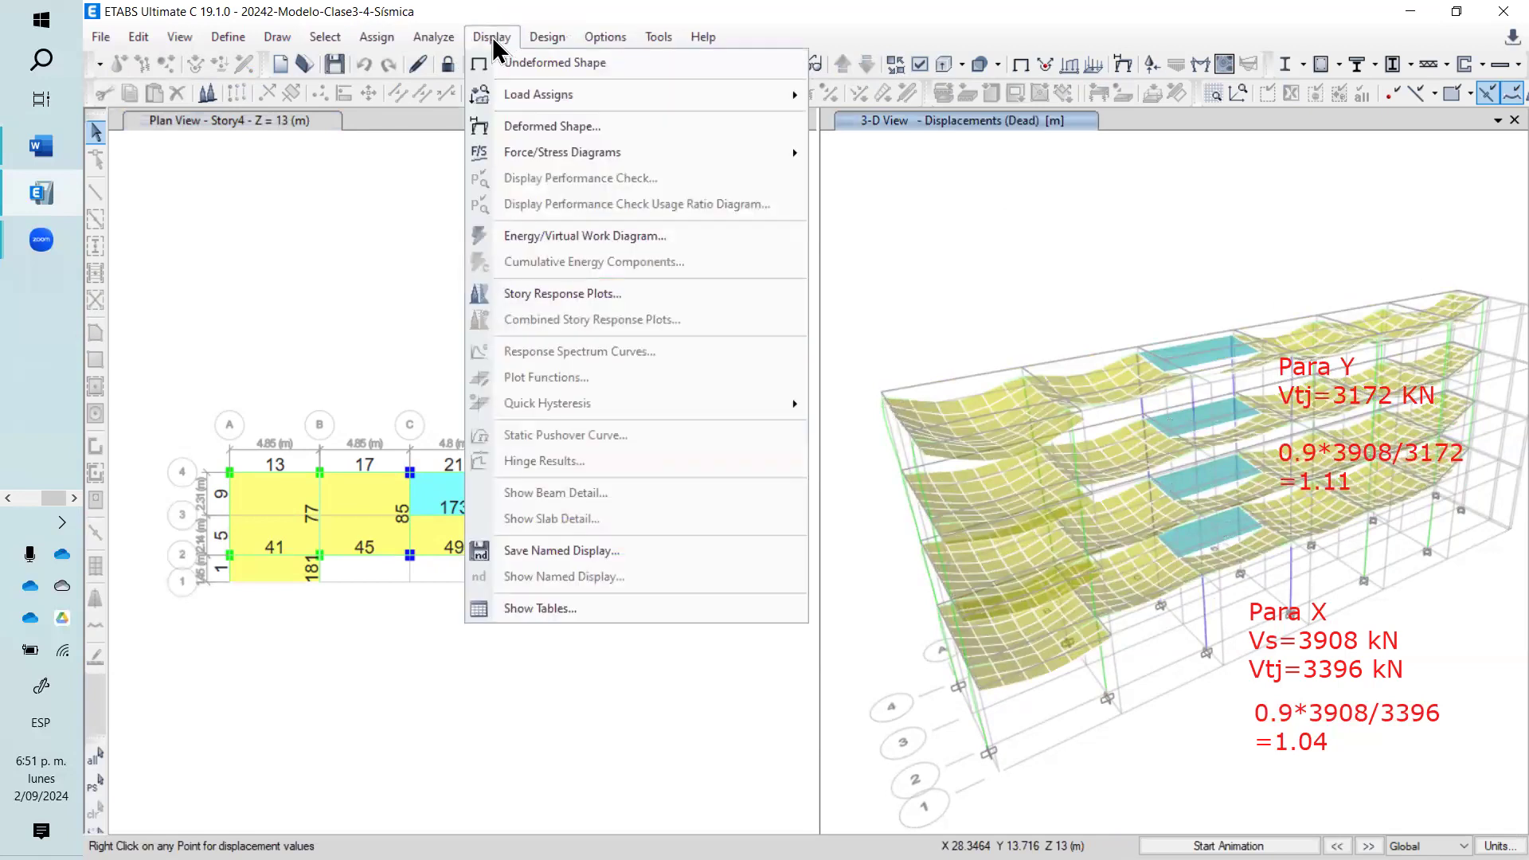
left_click(491, 38)
left_click(476, 38)
left_click(575, 294)
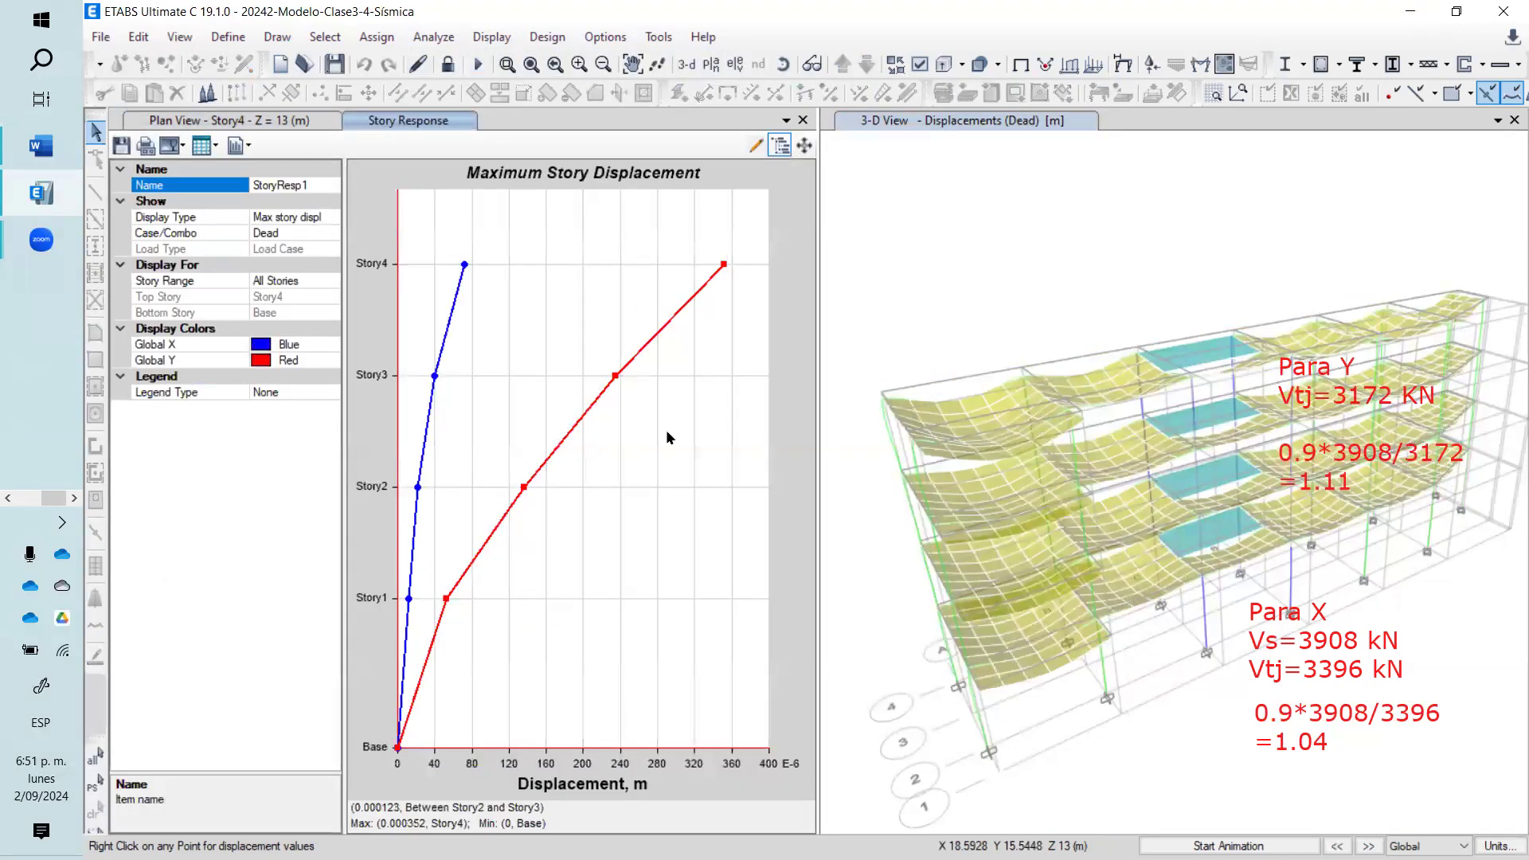
- Plot the maximum story drifts for load case Fsx
left_click(322, 217)
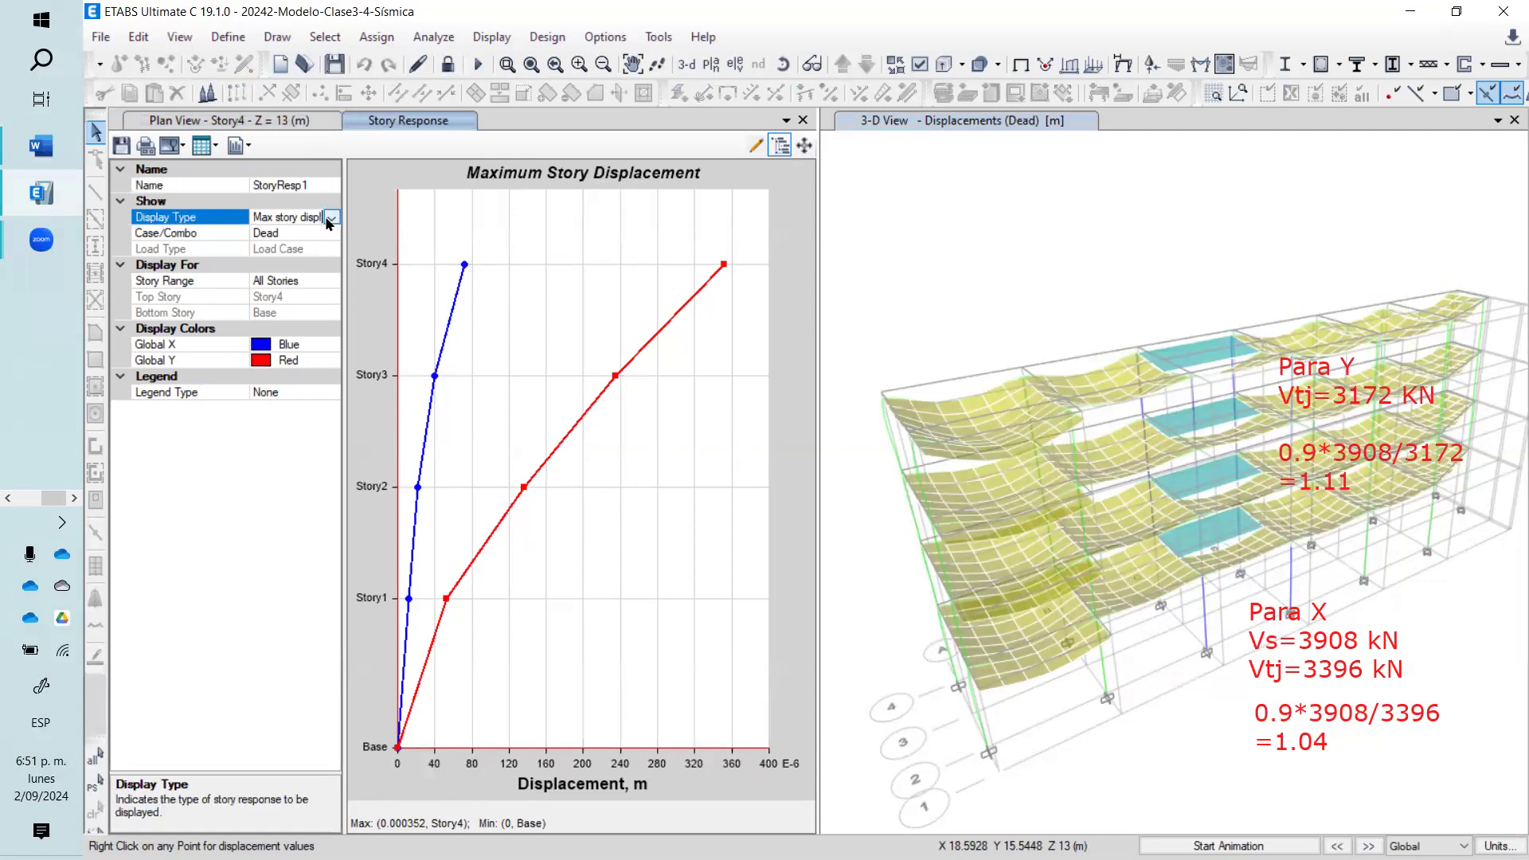
left_click(332, 218)
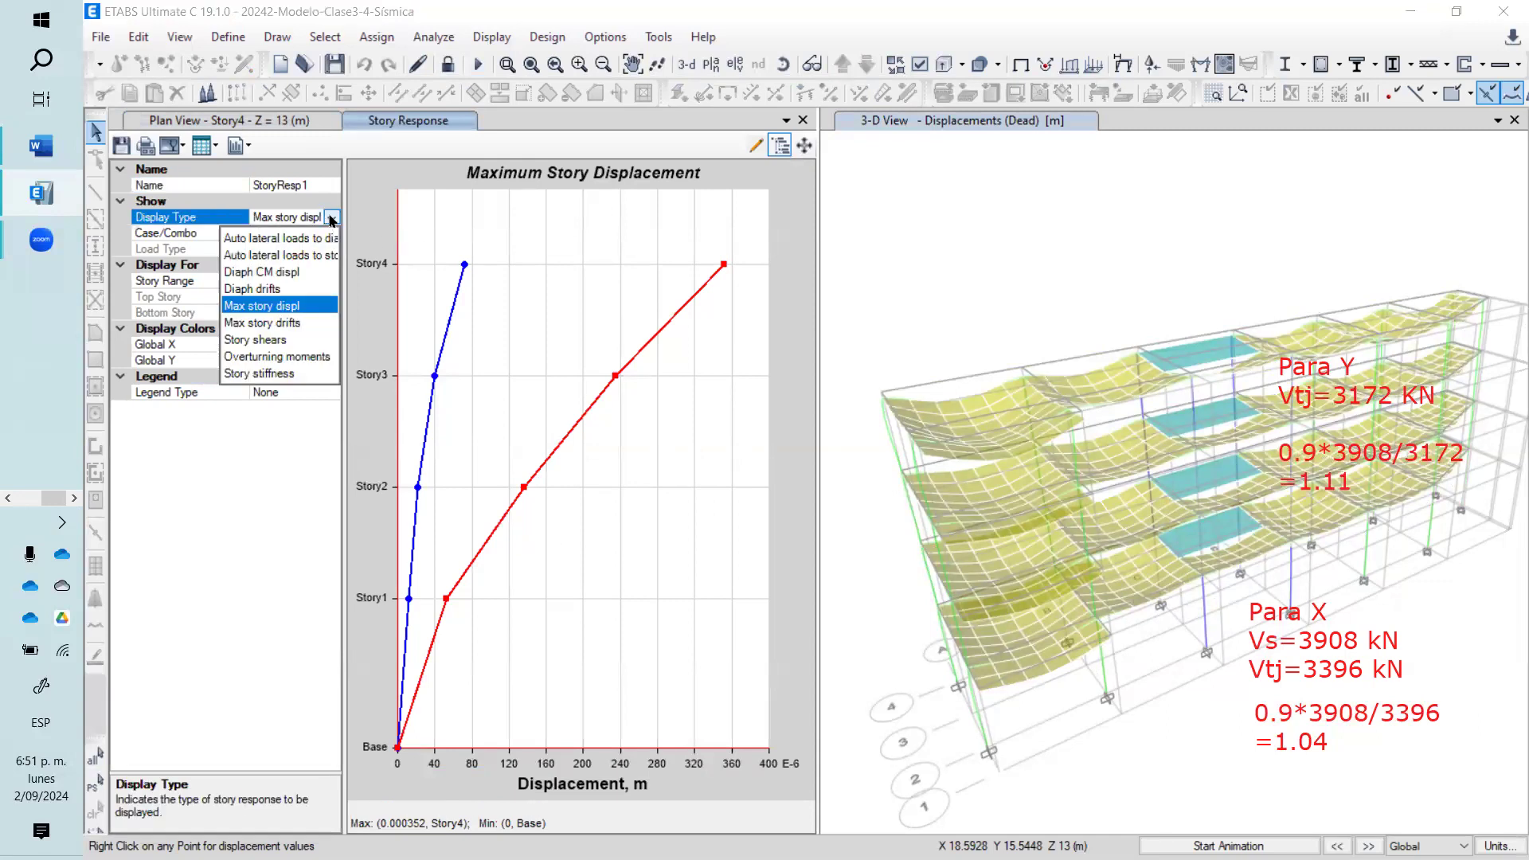
left_click(290, 326)
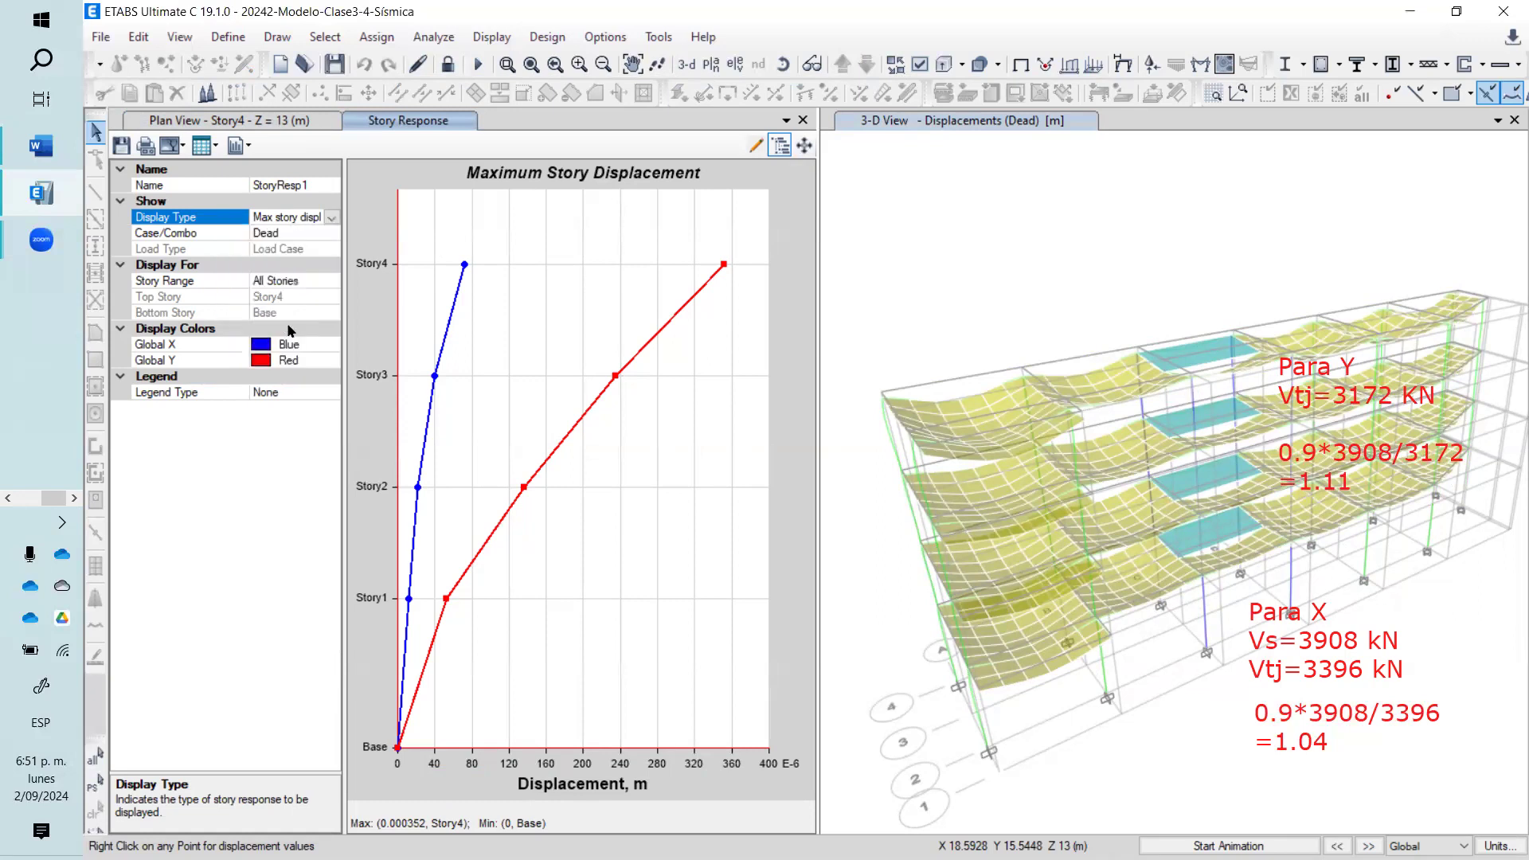
left_click(333, 235)
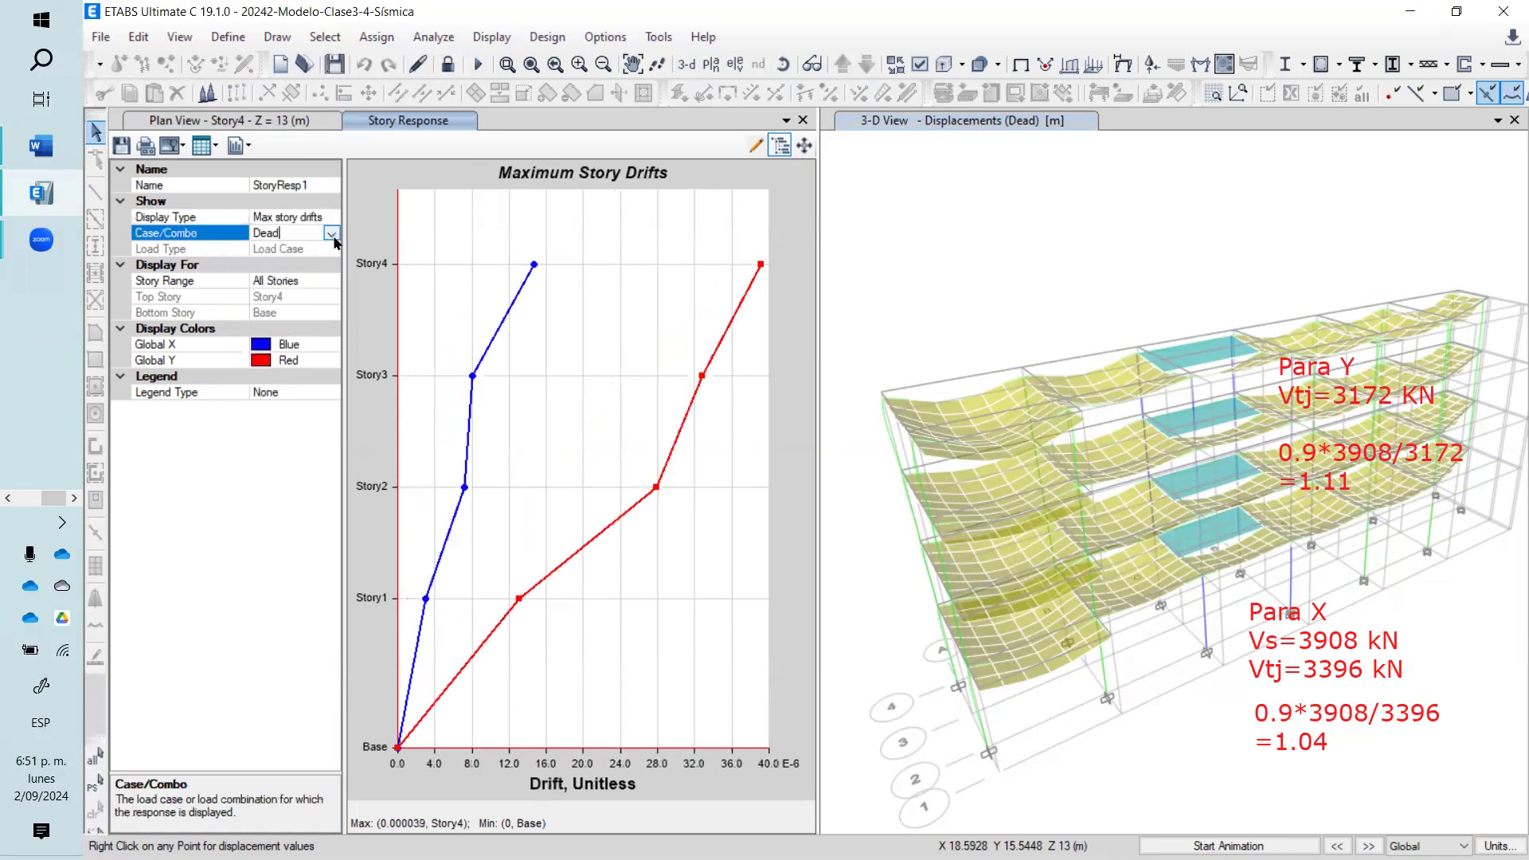
left_click(332, 235)
left_click_drag(330, 317, 312, 362)
left_click(281, 374)
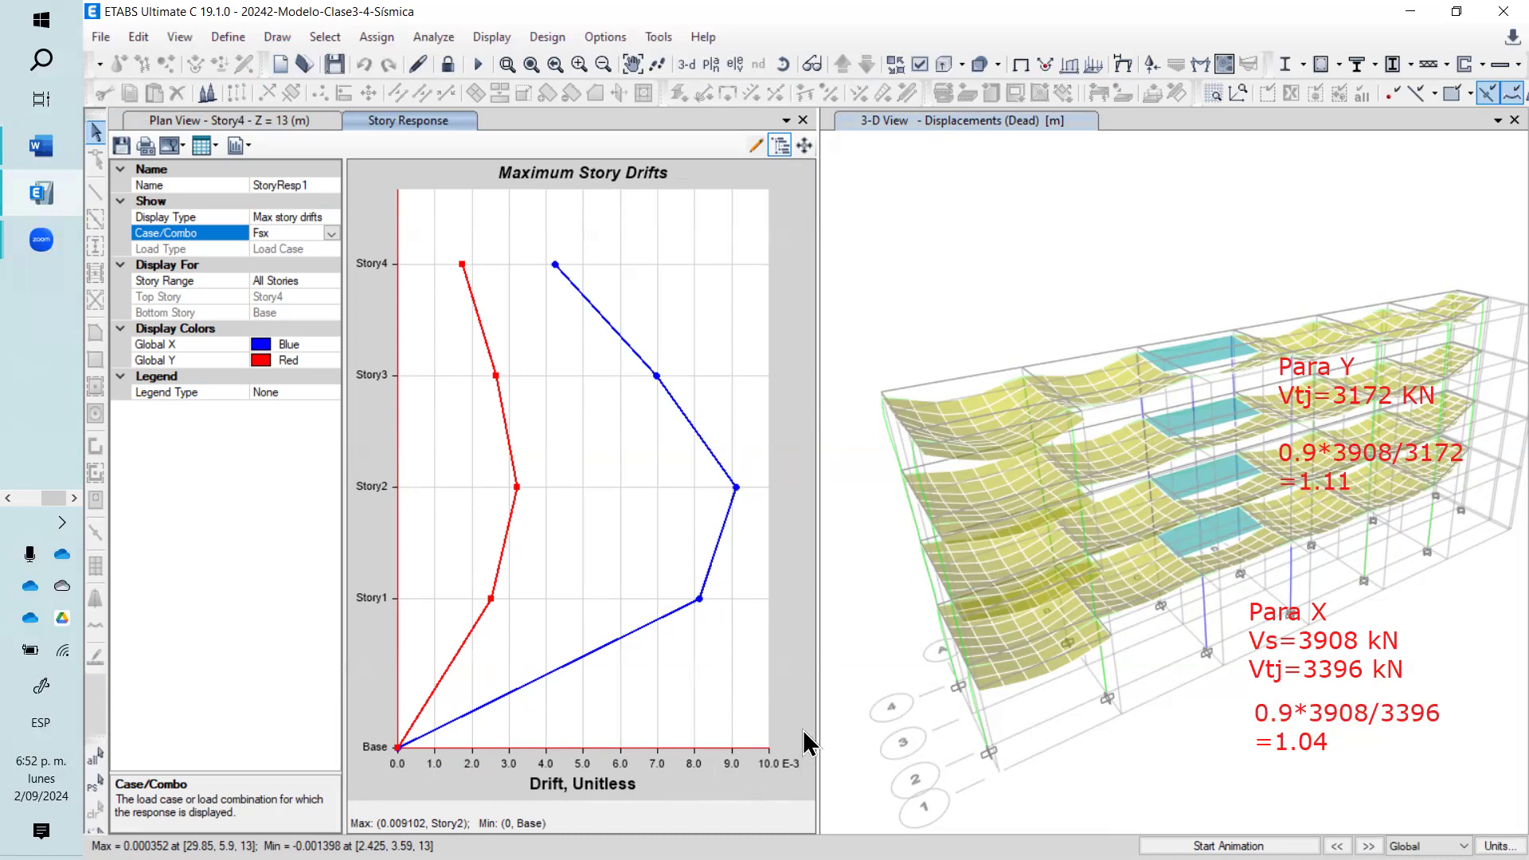
- Switch the maximum story drifts plot to load case Fsy and examine the drift of each story
left_click(332, 233)
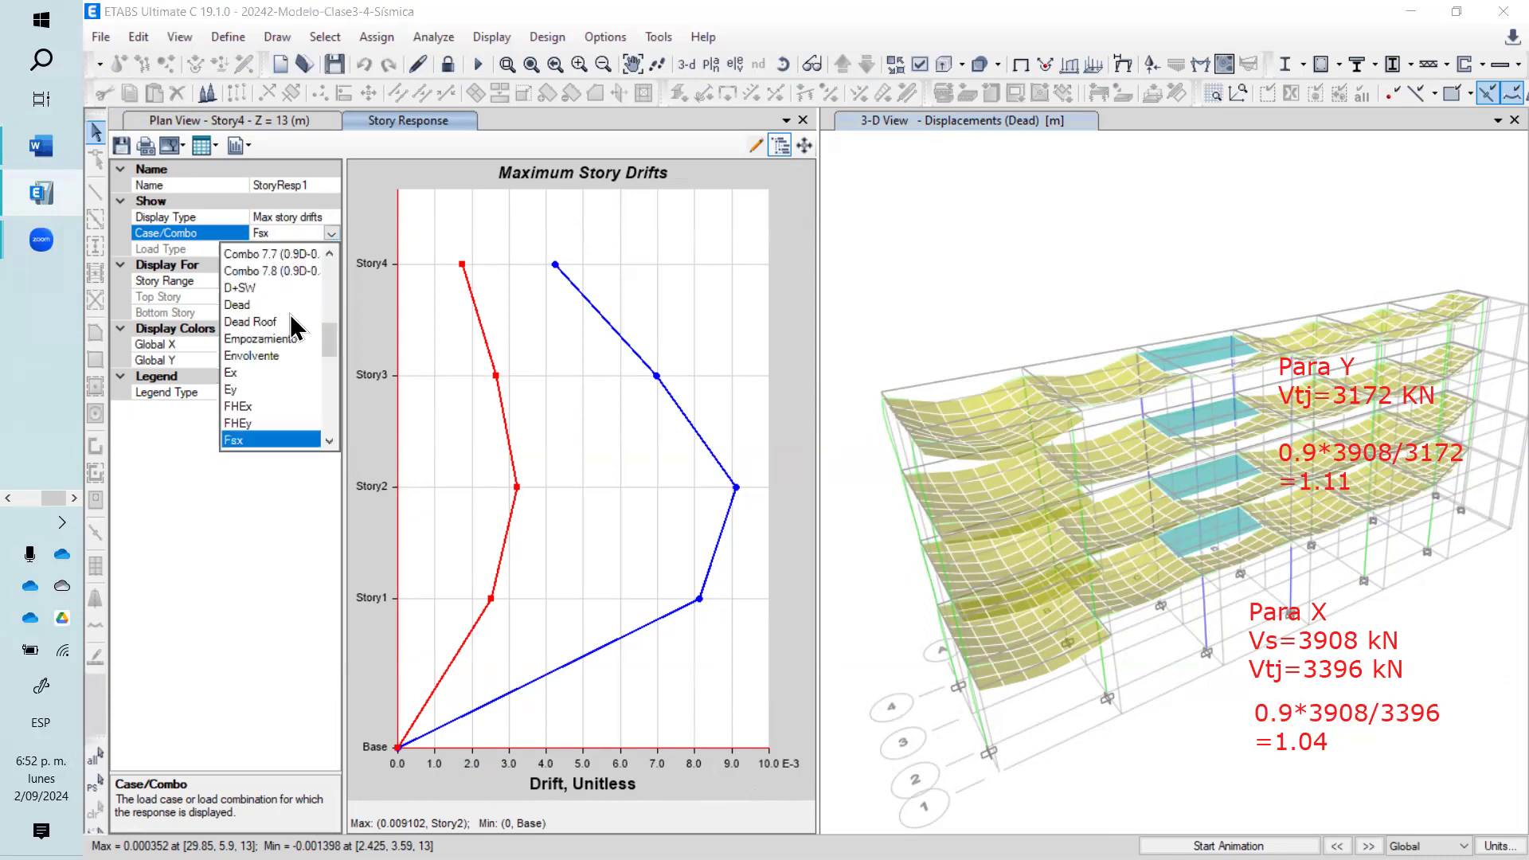
scroll(330, 353, "down", 2)
left_click(299, 348)
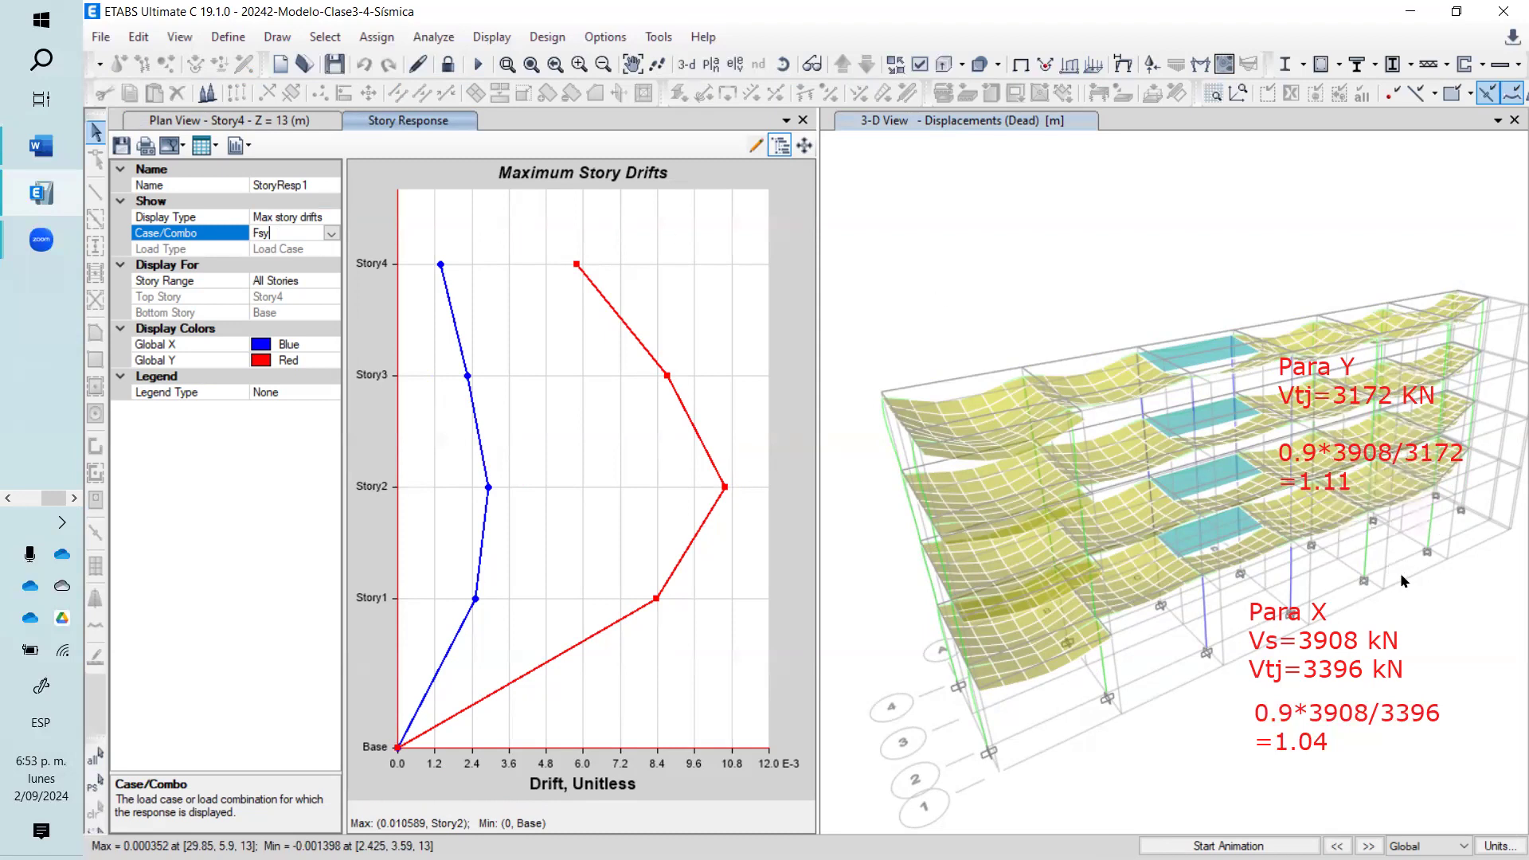
mouse_move(1116, 655)
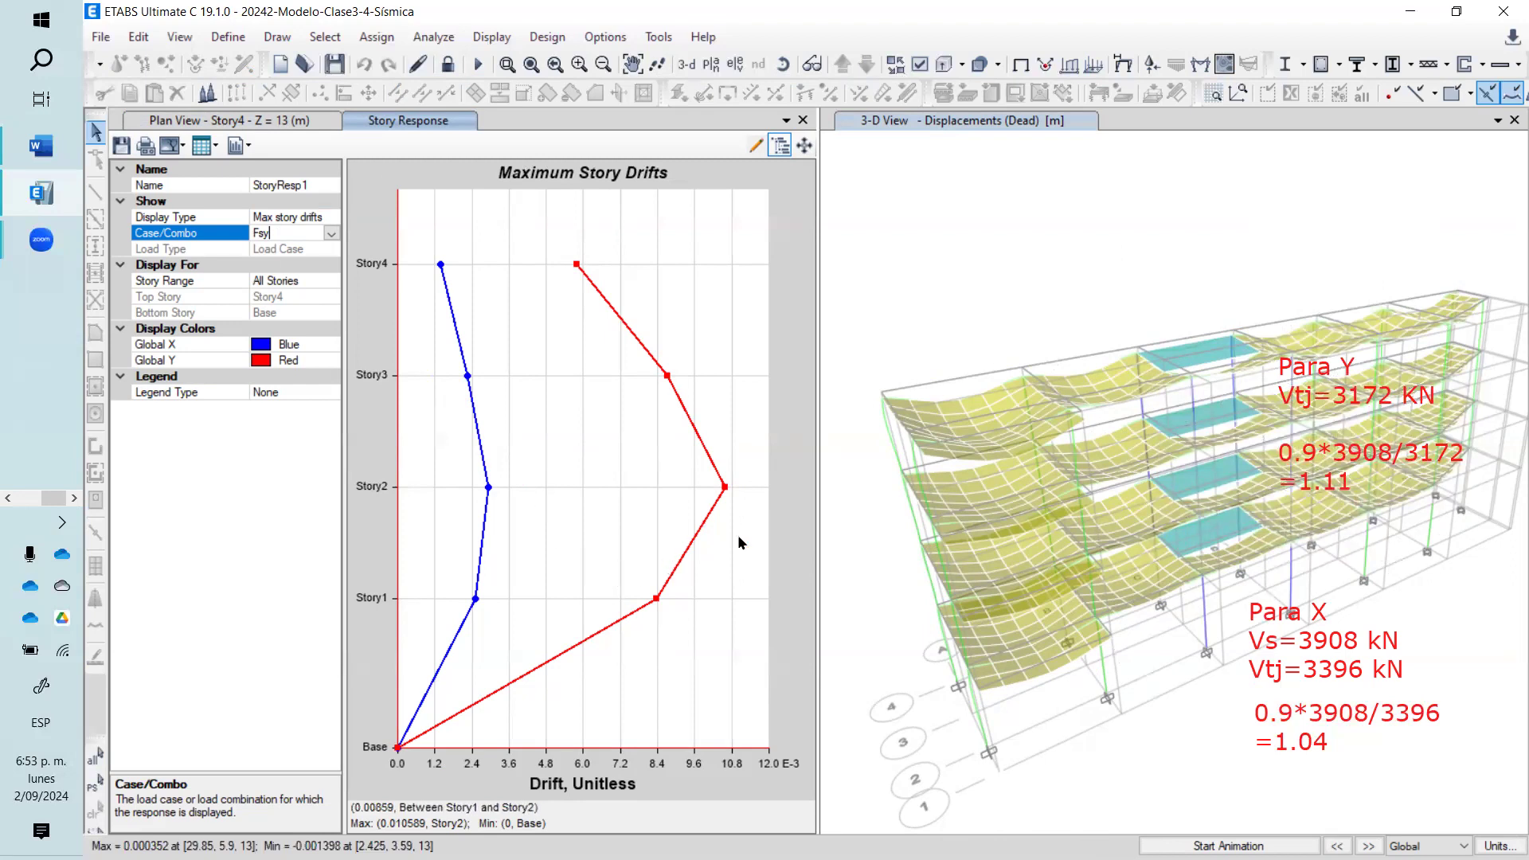
mouse_move(1273, 404)
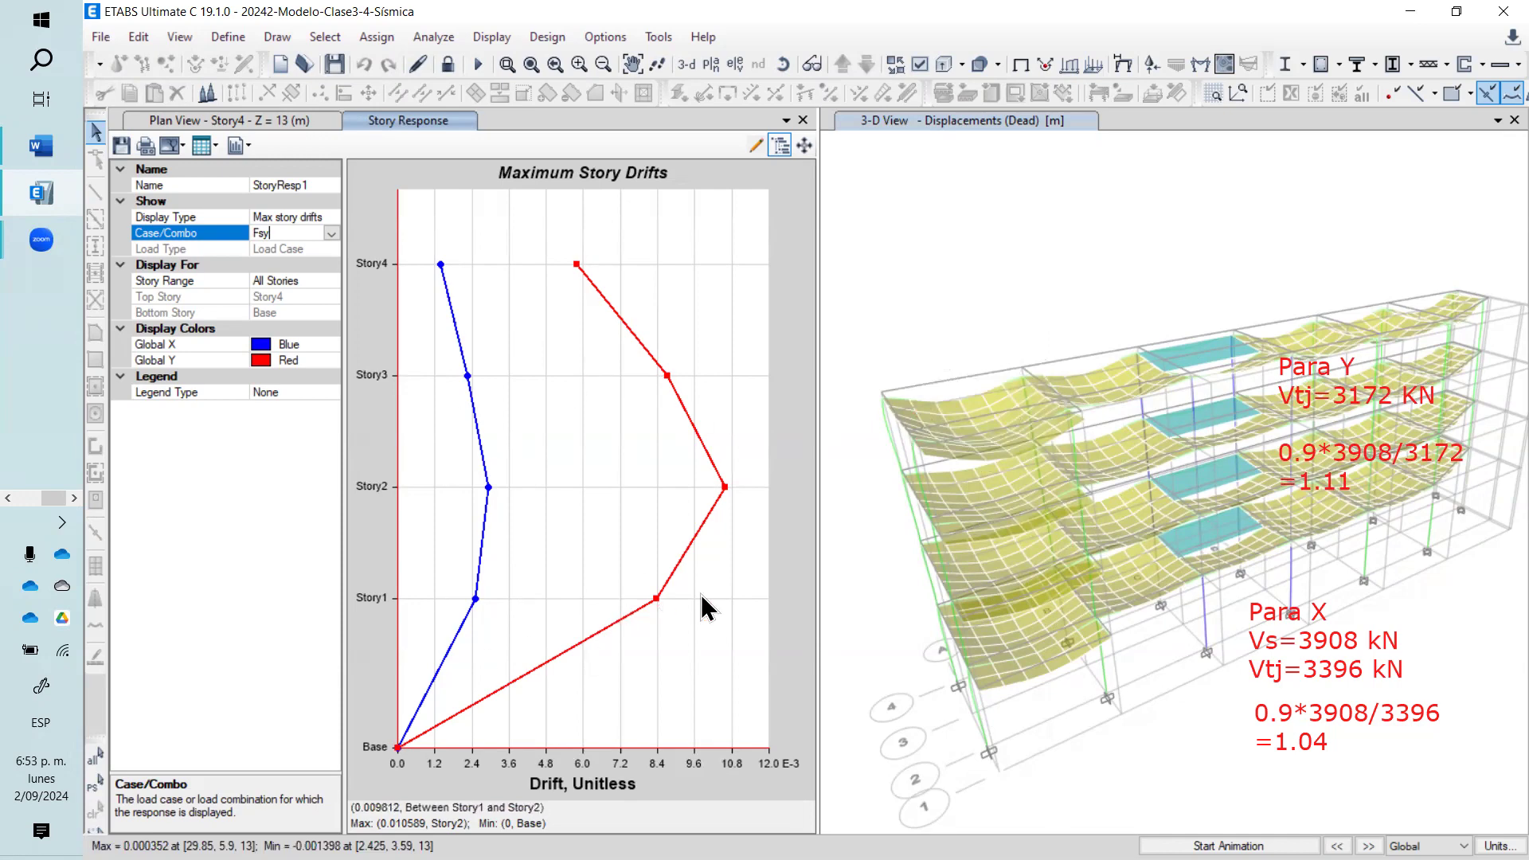
scroll(1179, 592, "up", 2)
scroll(1183, 598, "down", 2)
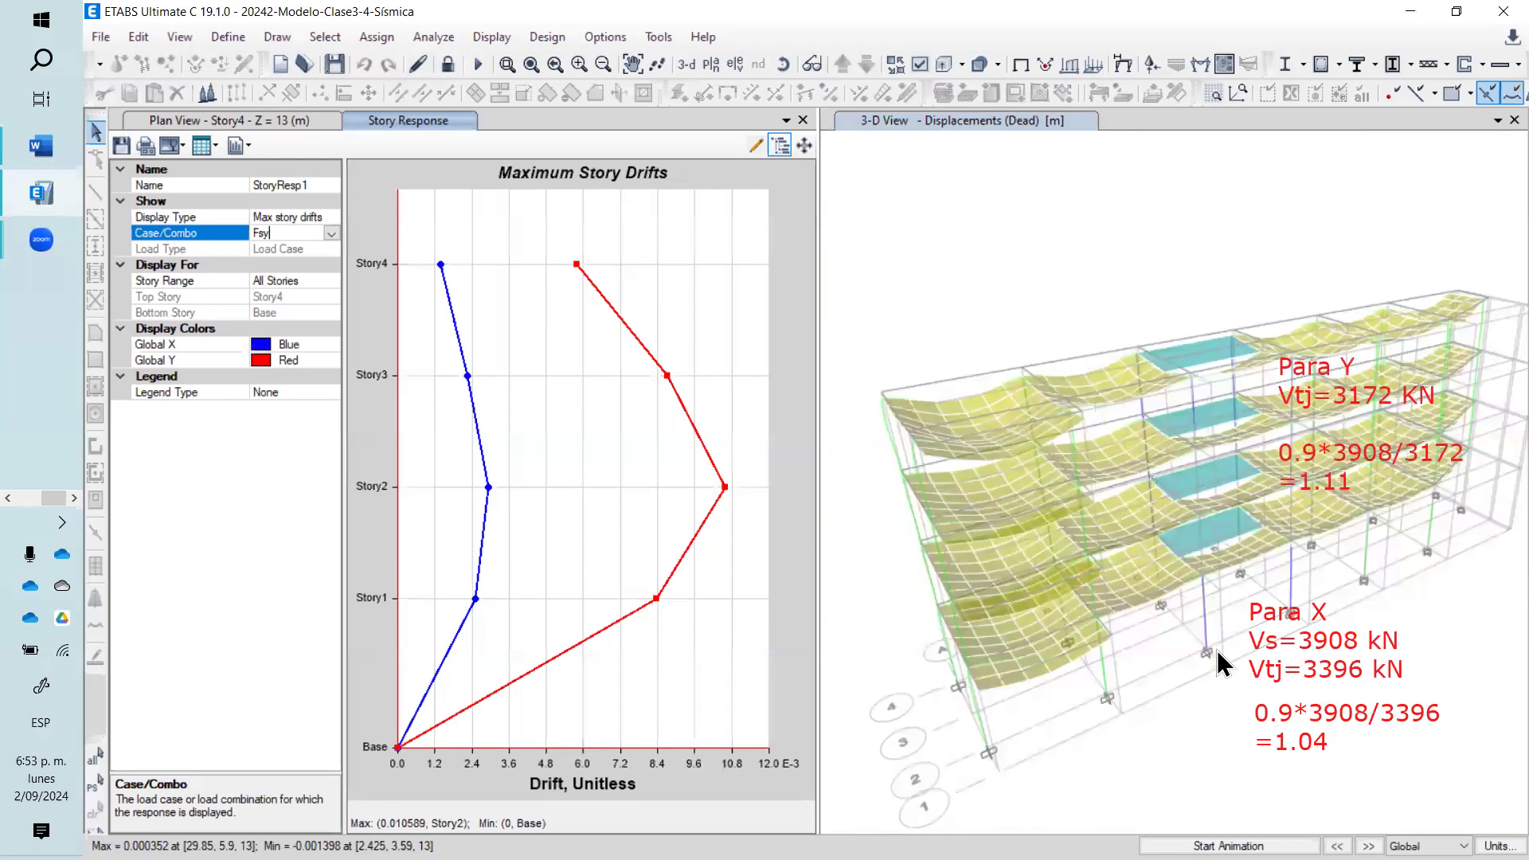
- Unlock the model, accepting deletion of the analysis results, and check the section assigned to Story1 column 140
left_click(447, 64)
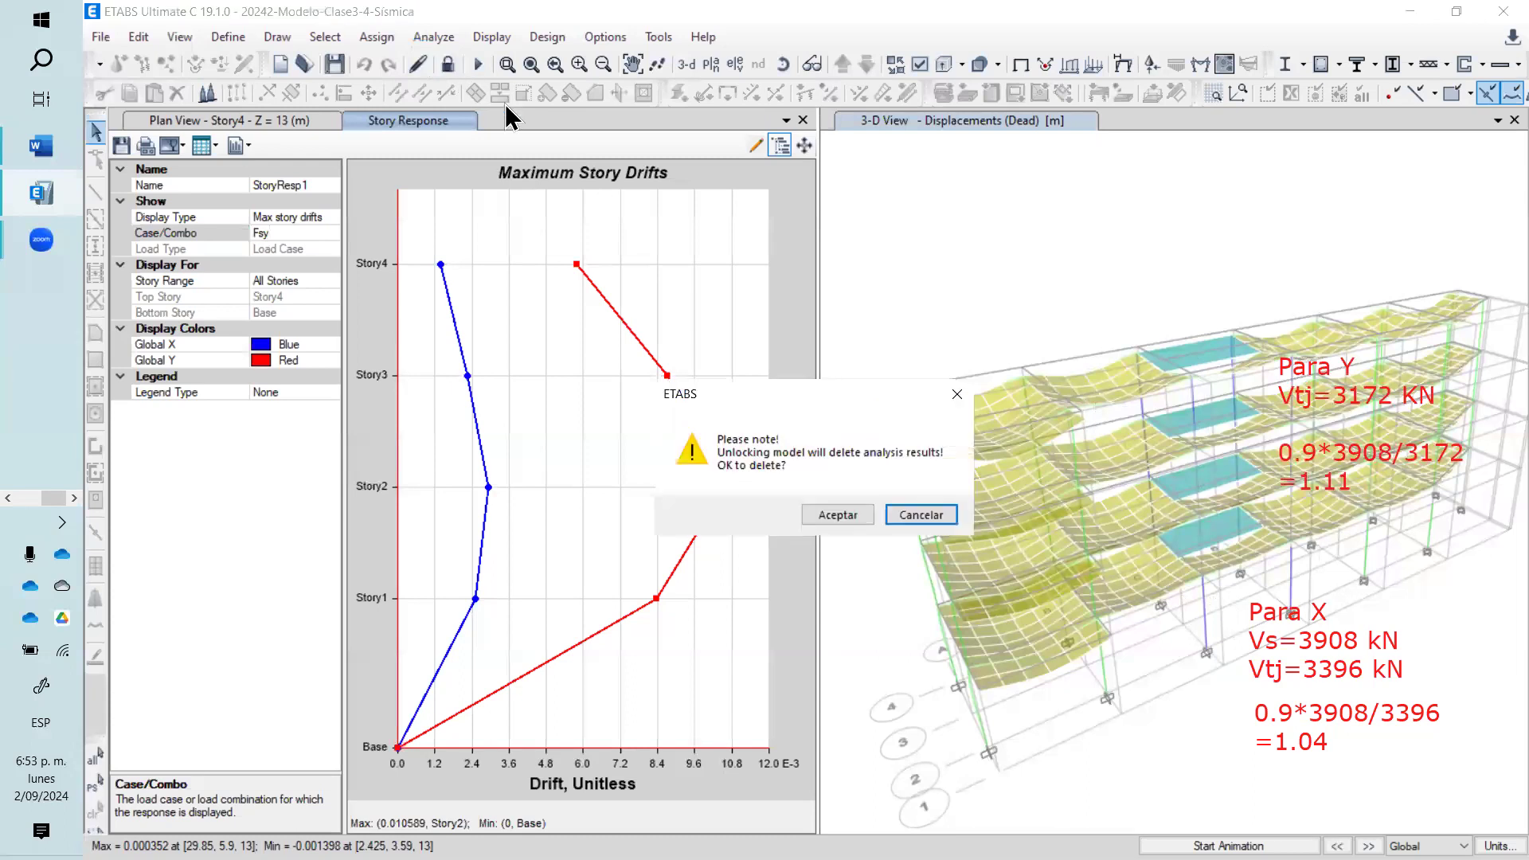
left_click(834, 516)
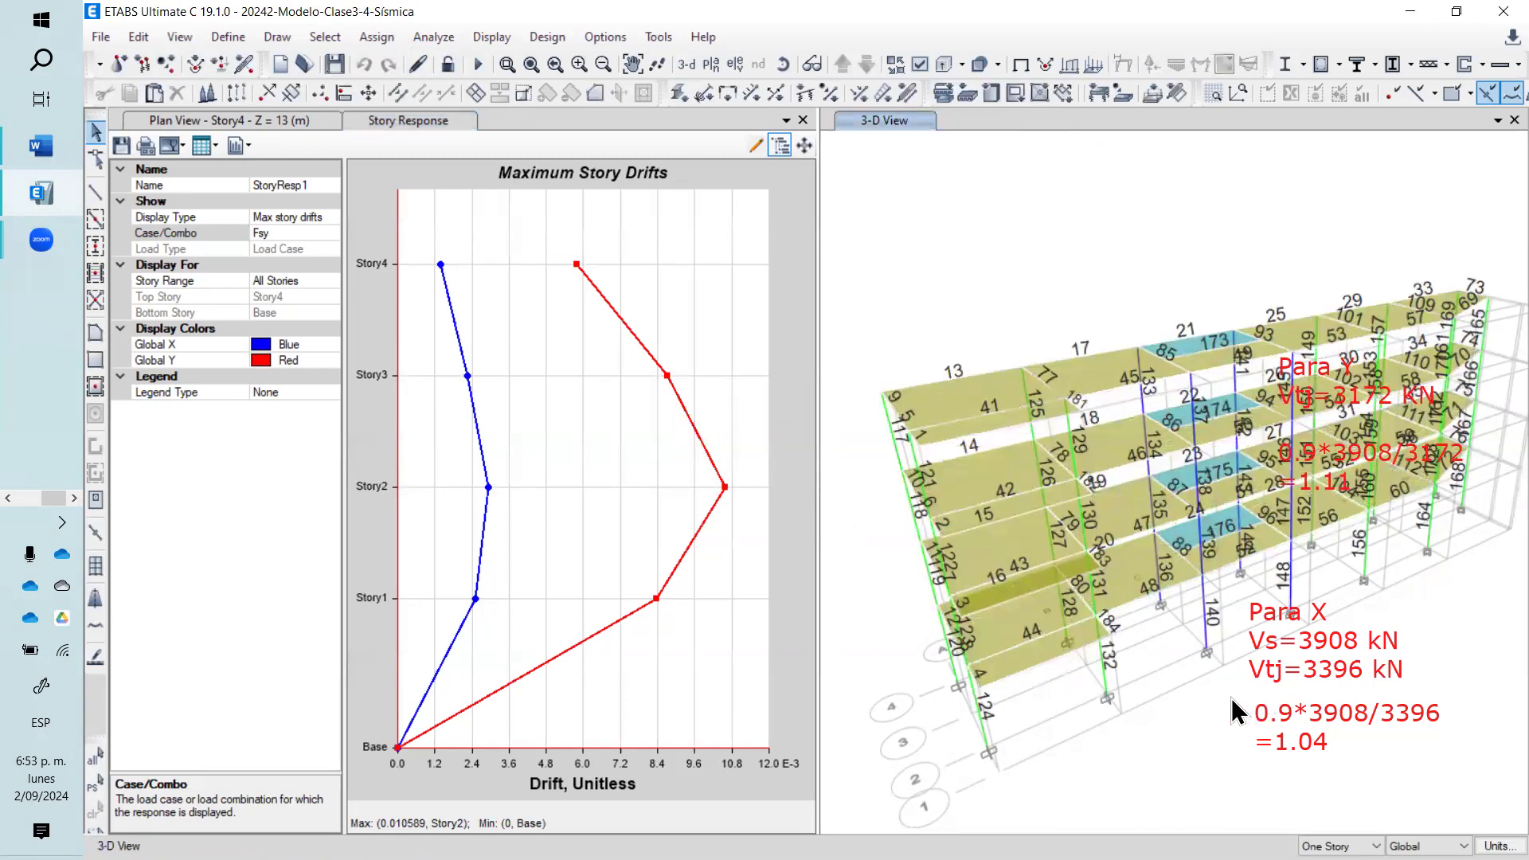
scroll(1147, 669, "up", 2)
right_click(1124, 574)
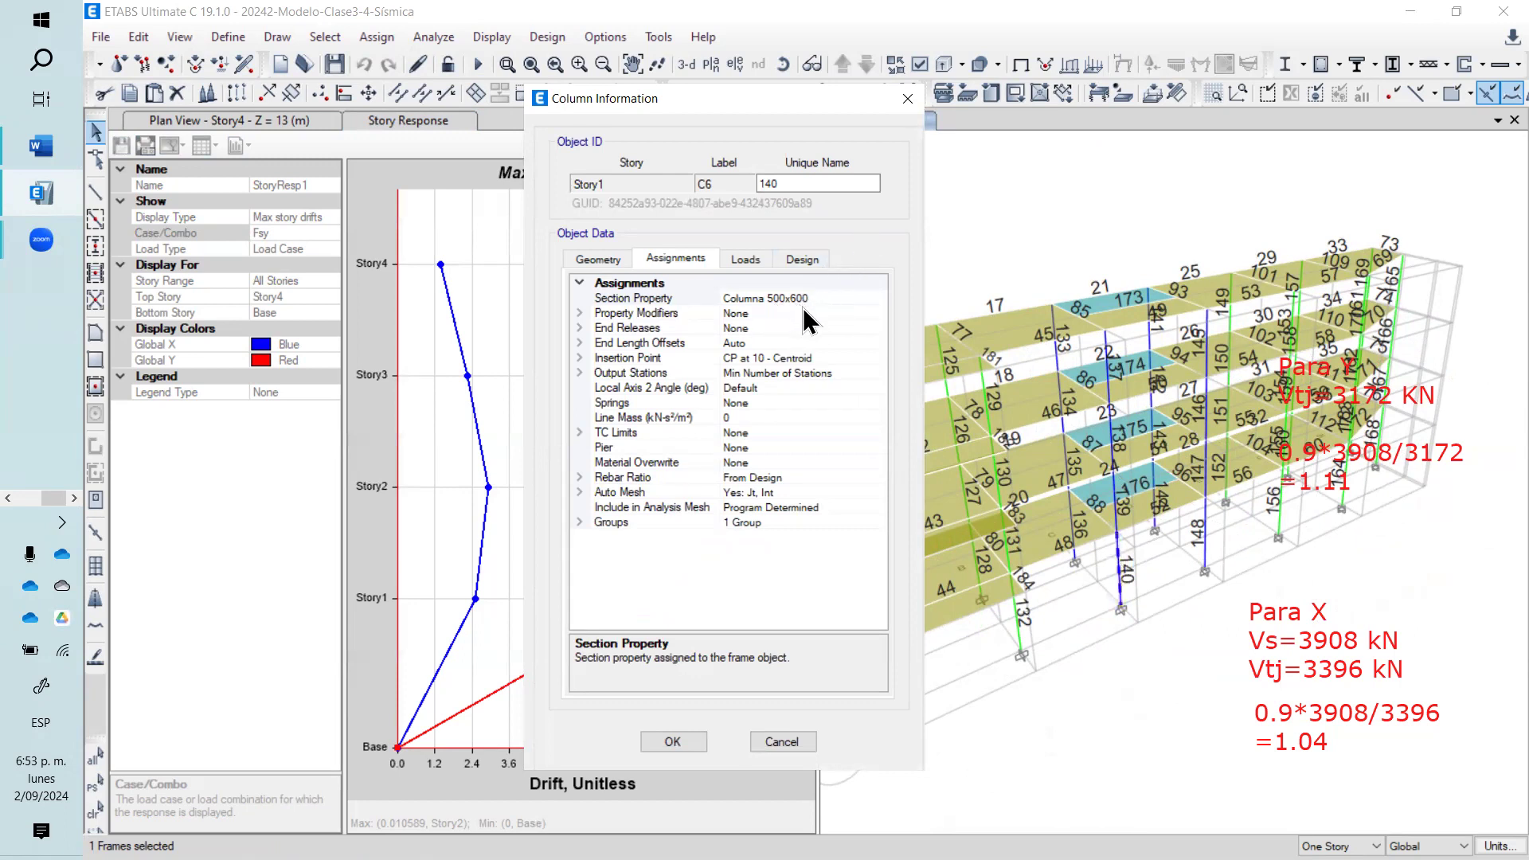
left_click(908, 98)
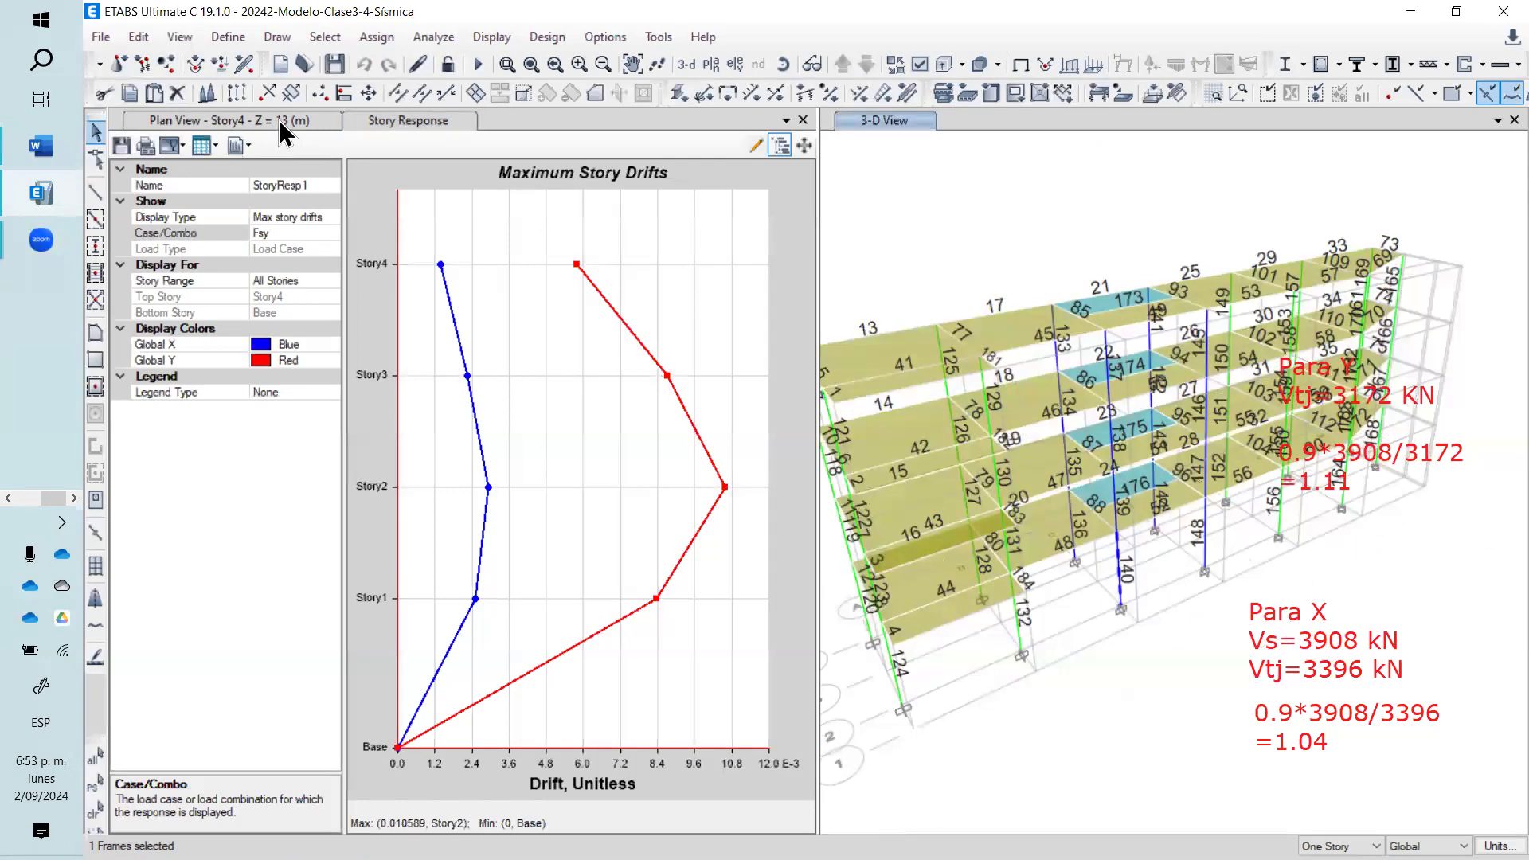
- Set the plan view to All Stories and select the two columns on grid line E, at axes 4 and 2, on every story
left_click(279, 120)
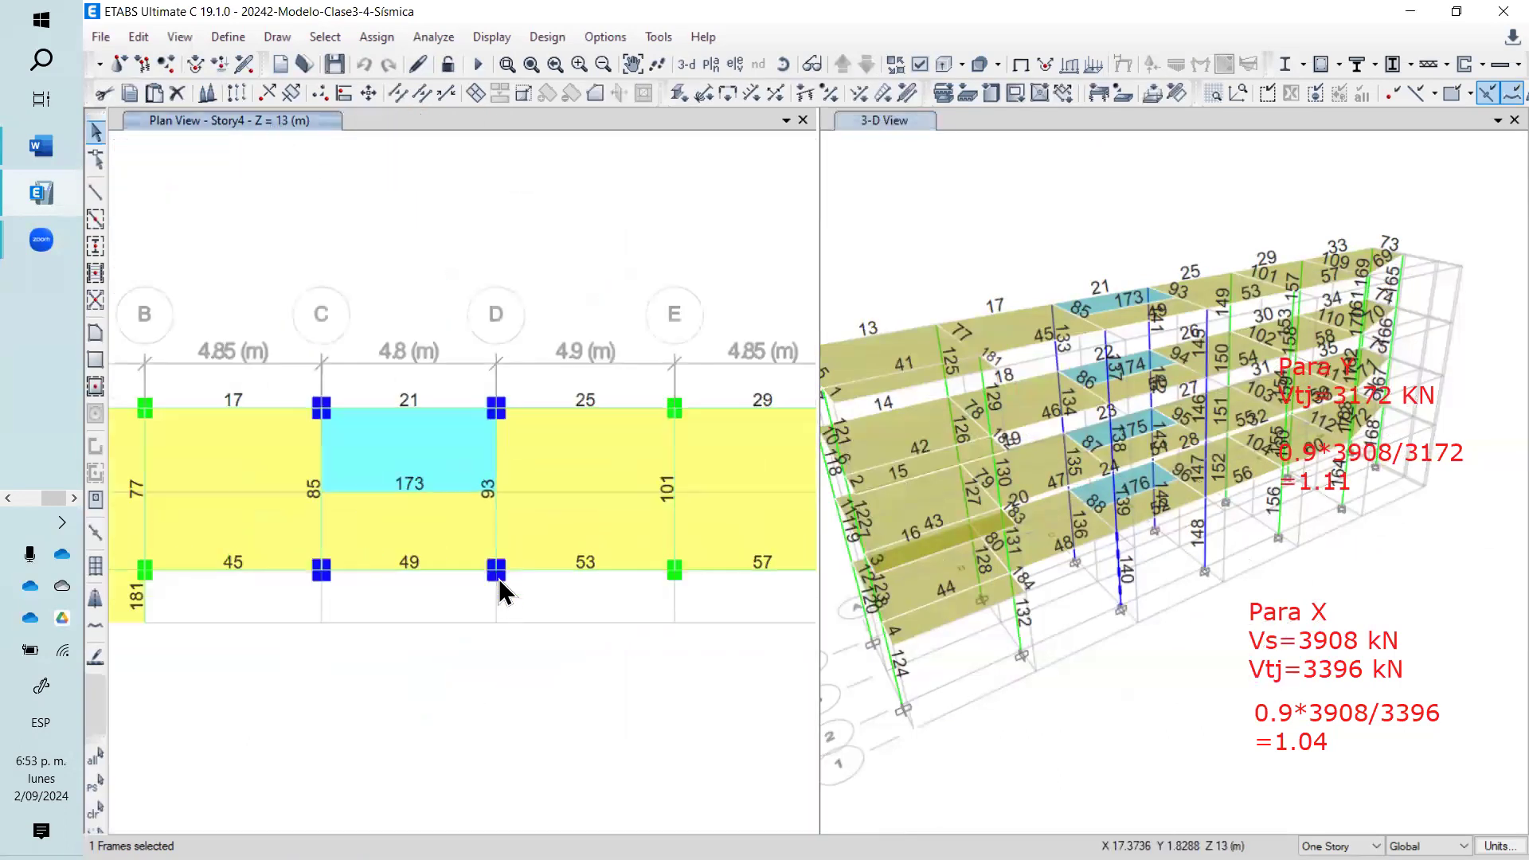
scroll(500, 593, "up", 2)
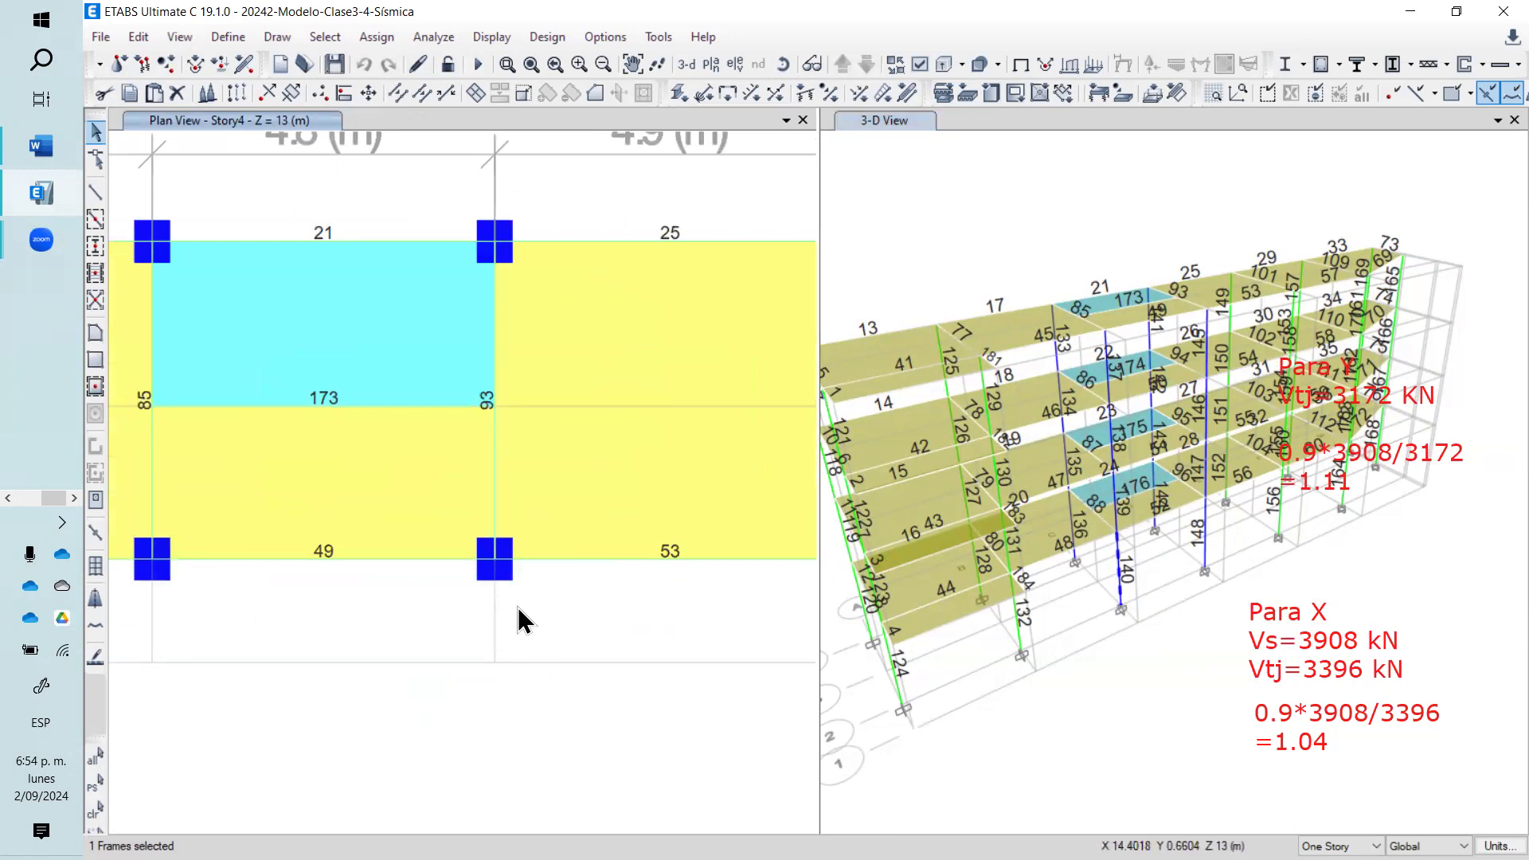
scroll(557, 581, "down", 5)
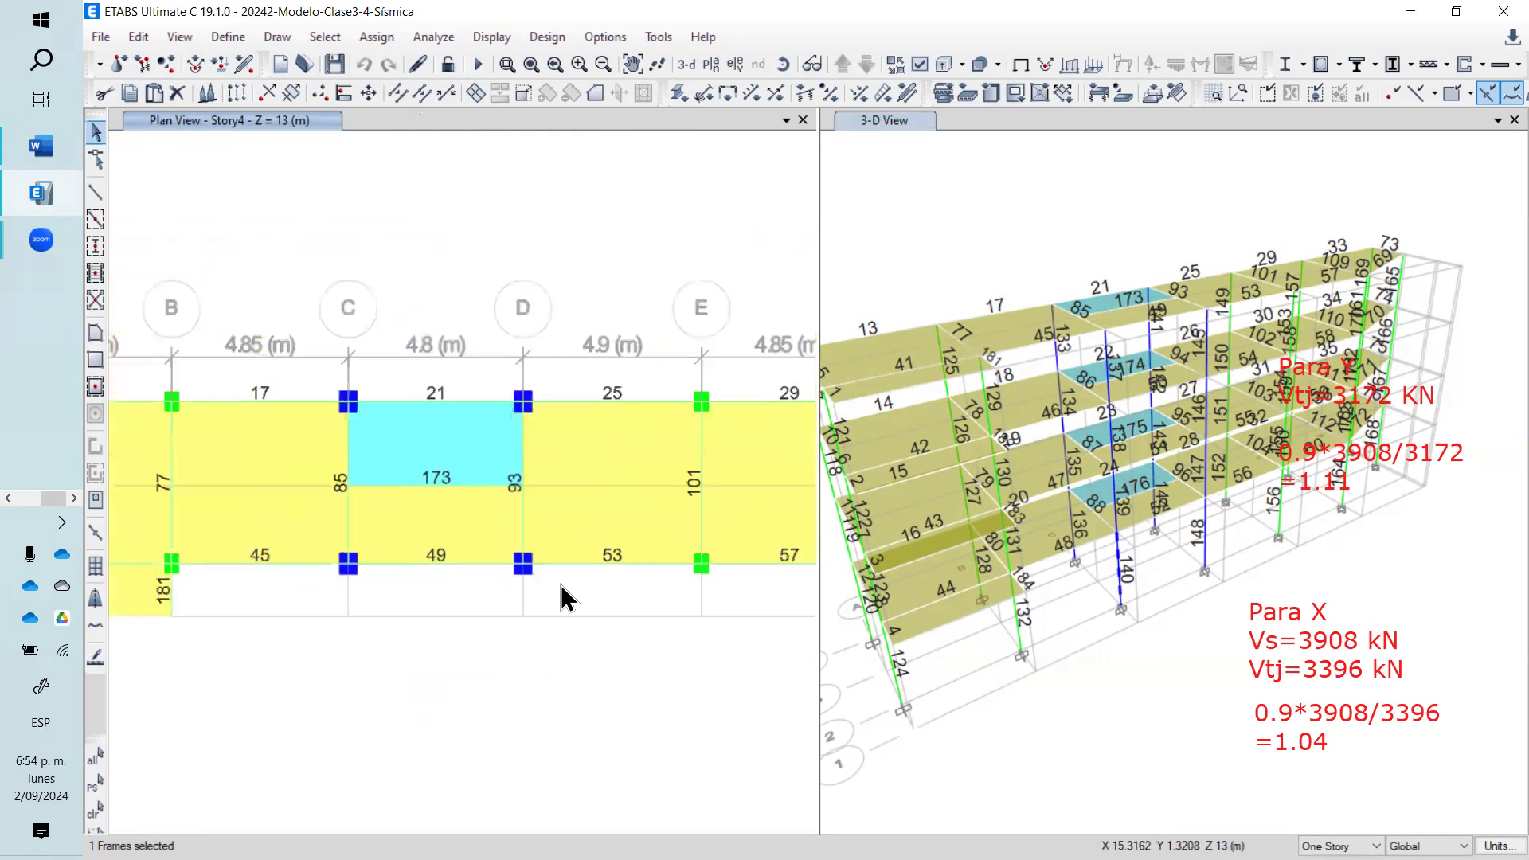
scroll(562, 594, "up", 3)
left_click(1354, 846)
left_click(1331, 816)
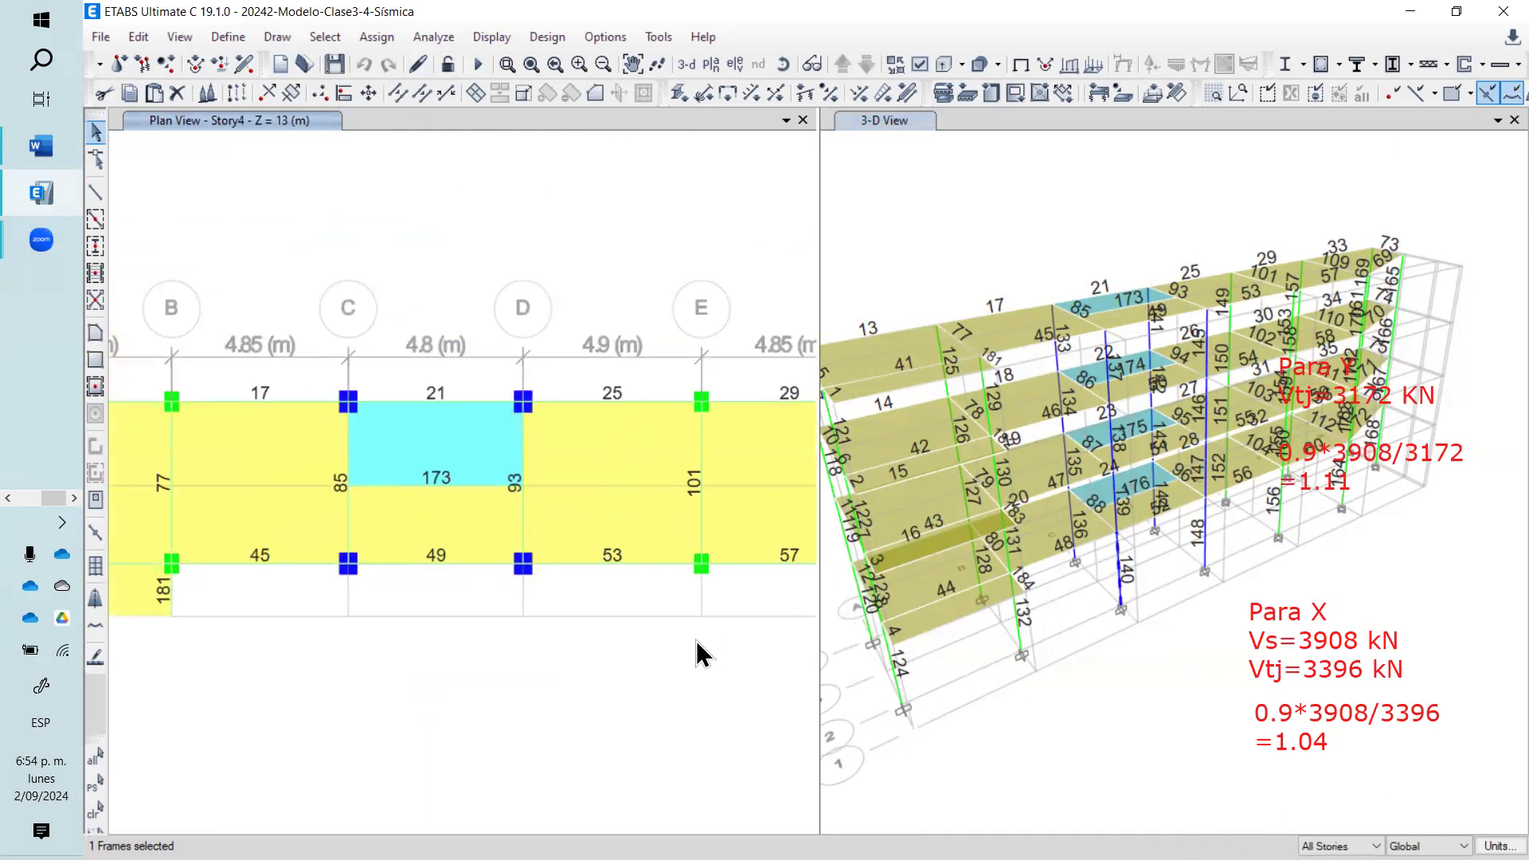
scroll(606, 617, "down", 2)
scroll(585, 615, "up", 3)
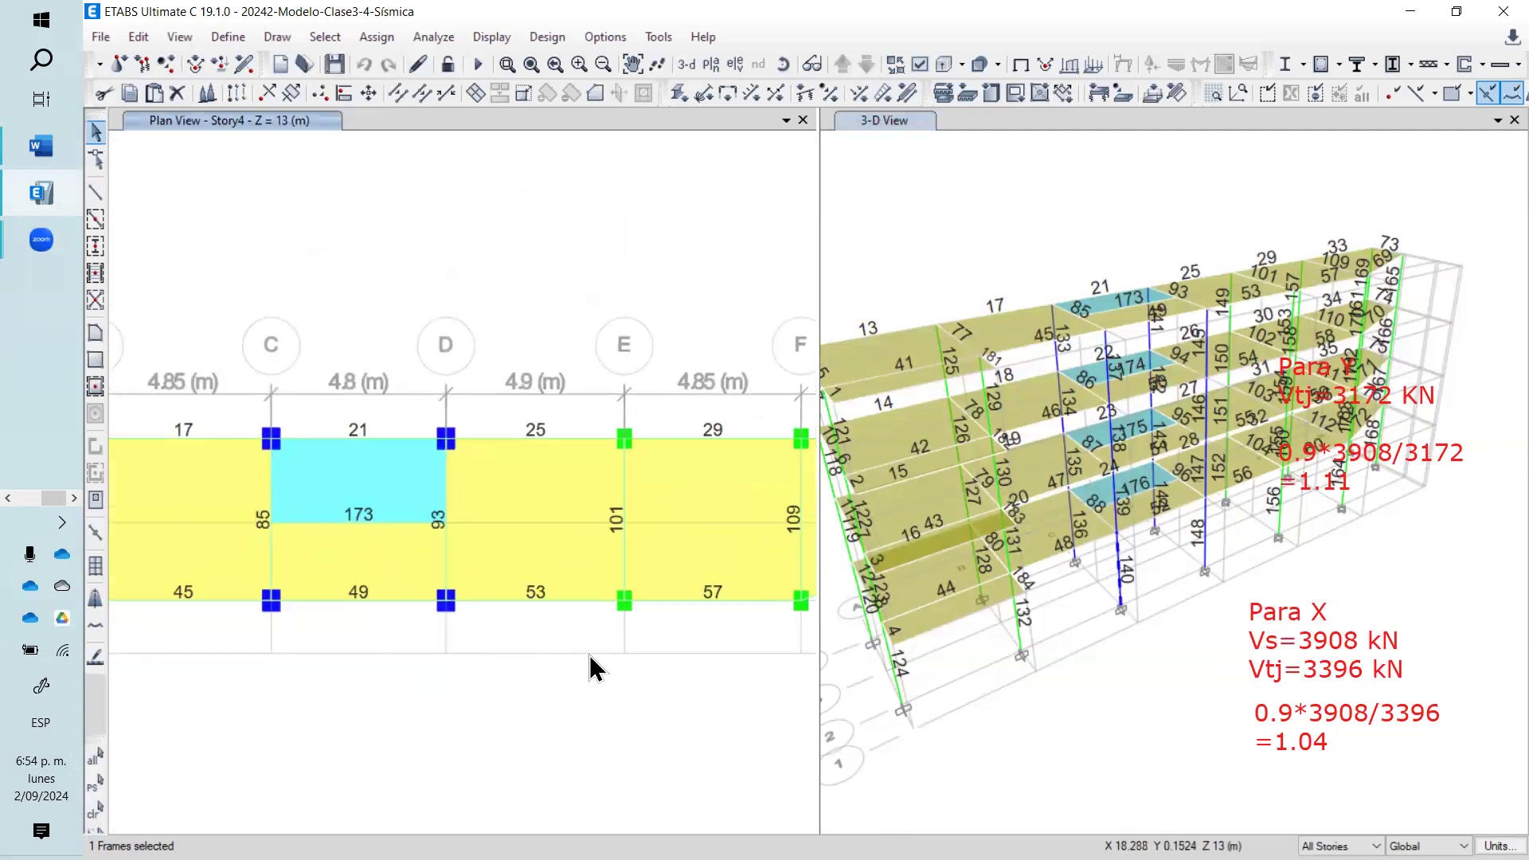
left_click_drag(649, 586, 611, 626)
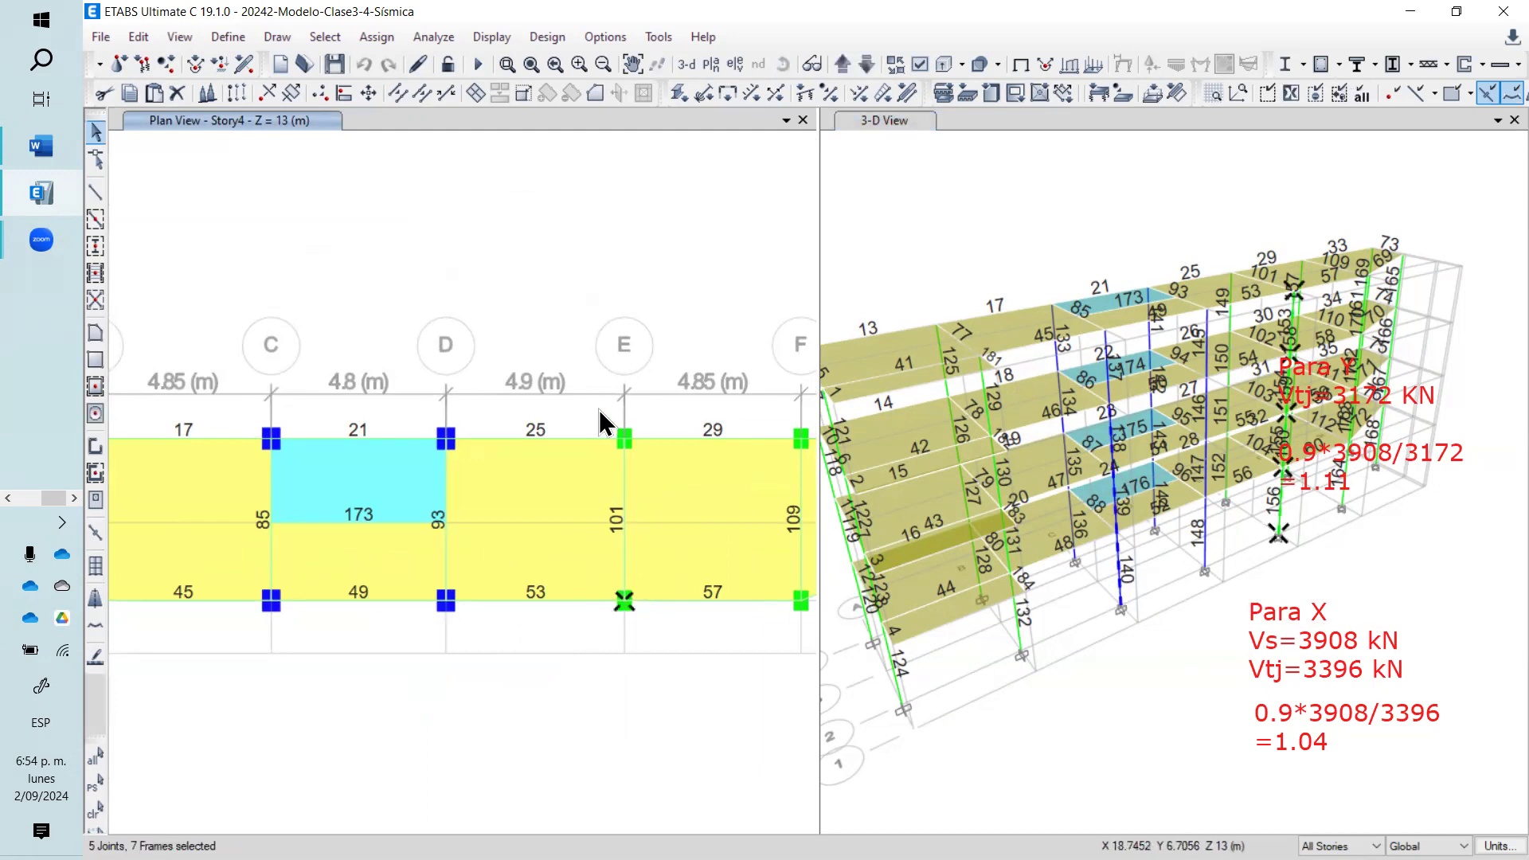
left_click_drag(595, 460, 643, 413)
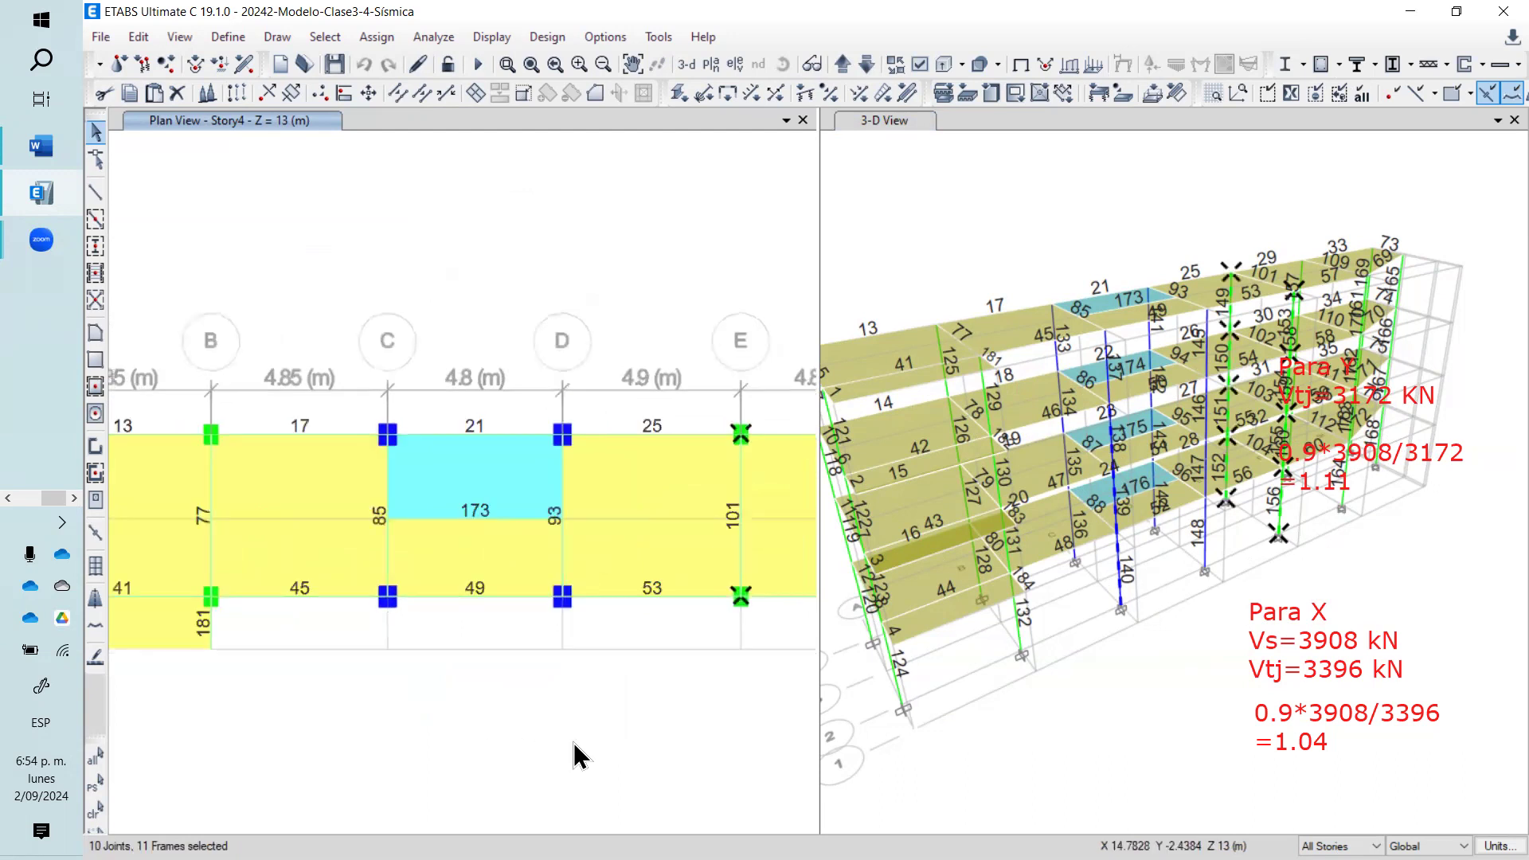
- Start a copy of the COLUMNA 400x550mm frame section property
left_click(231, 40)
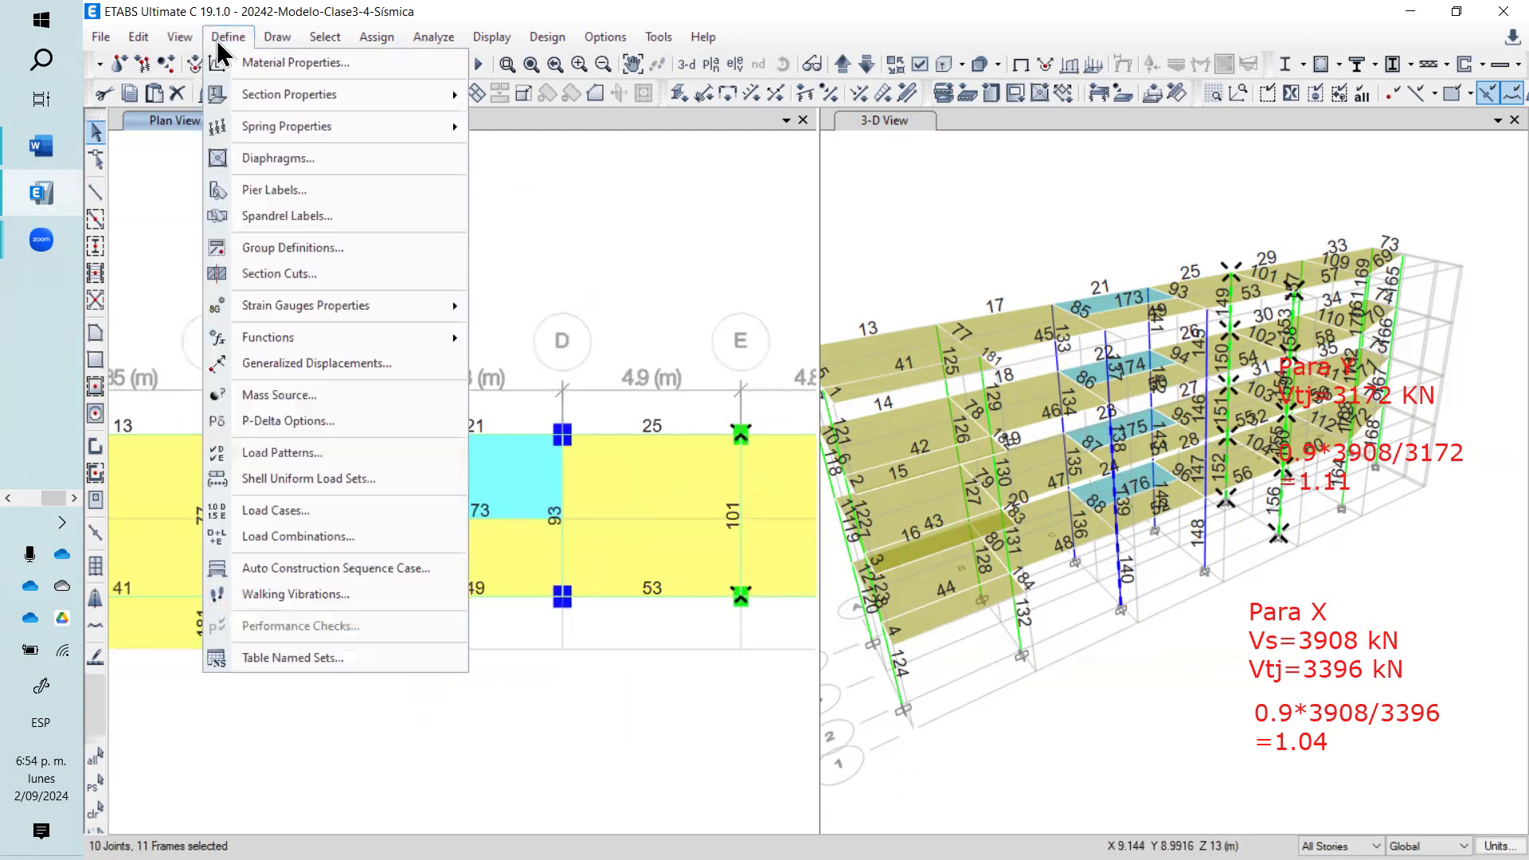
mouse_move(434, 133)
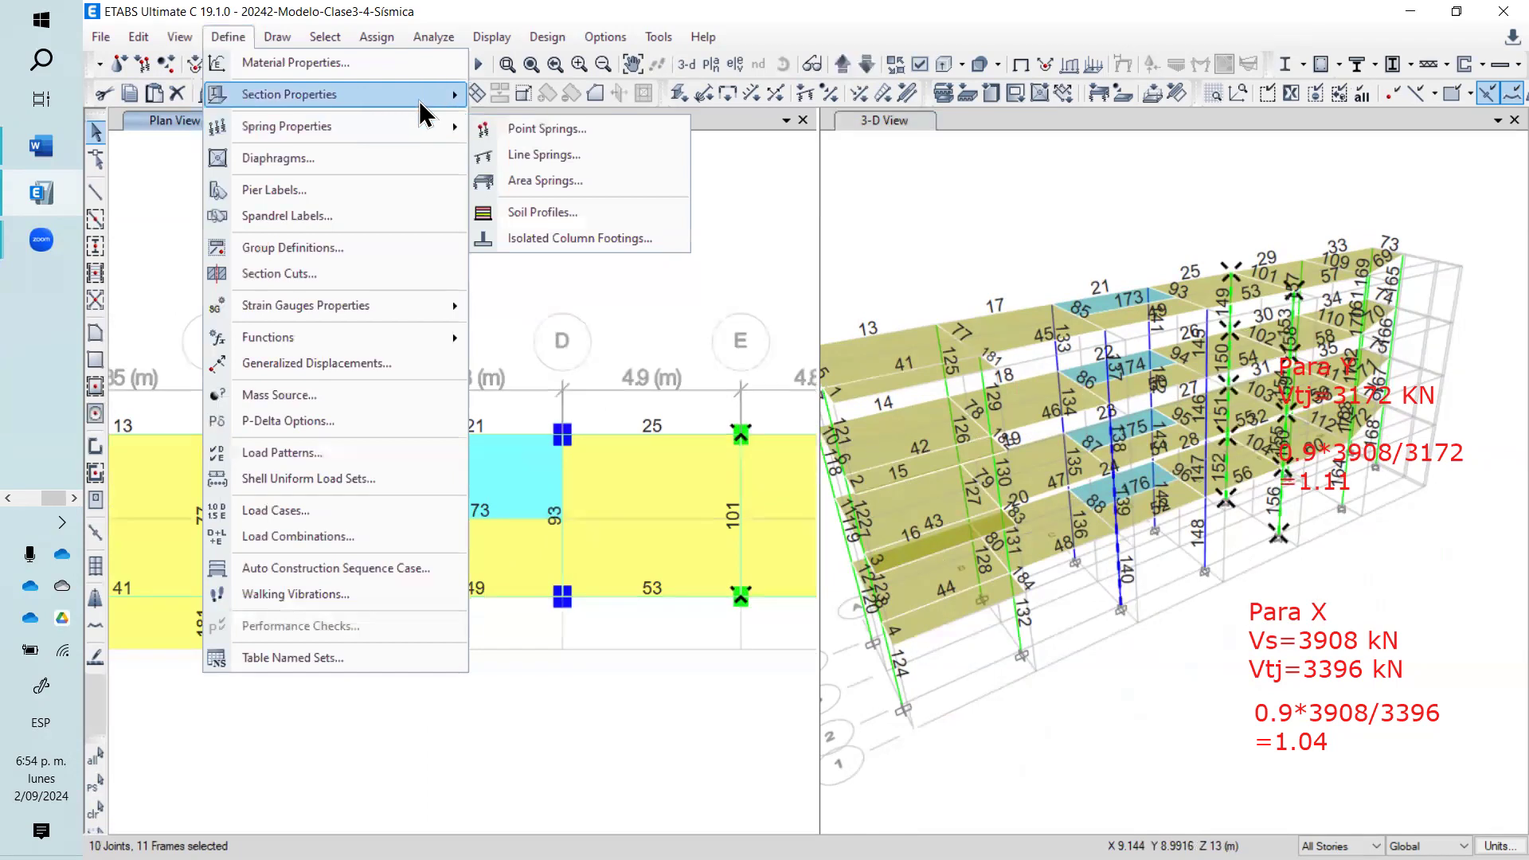
left_click(856, 199)
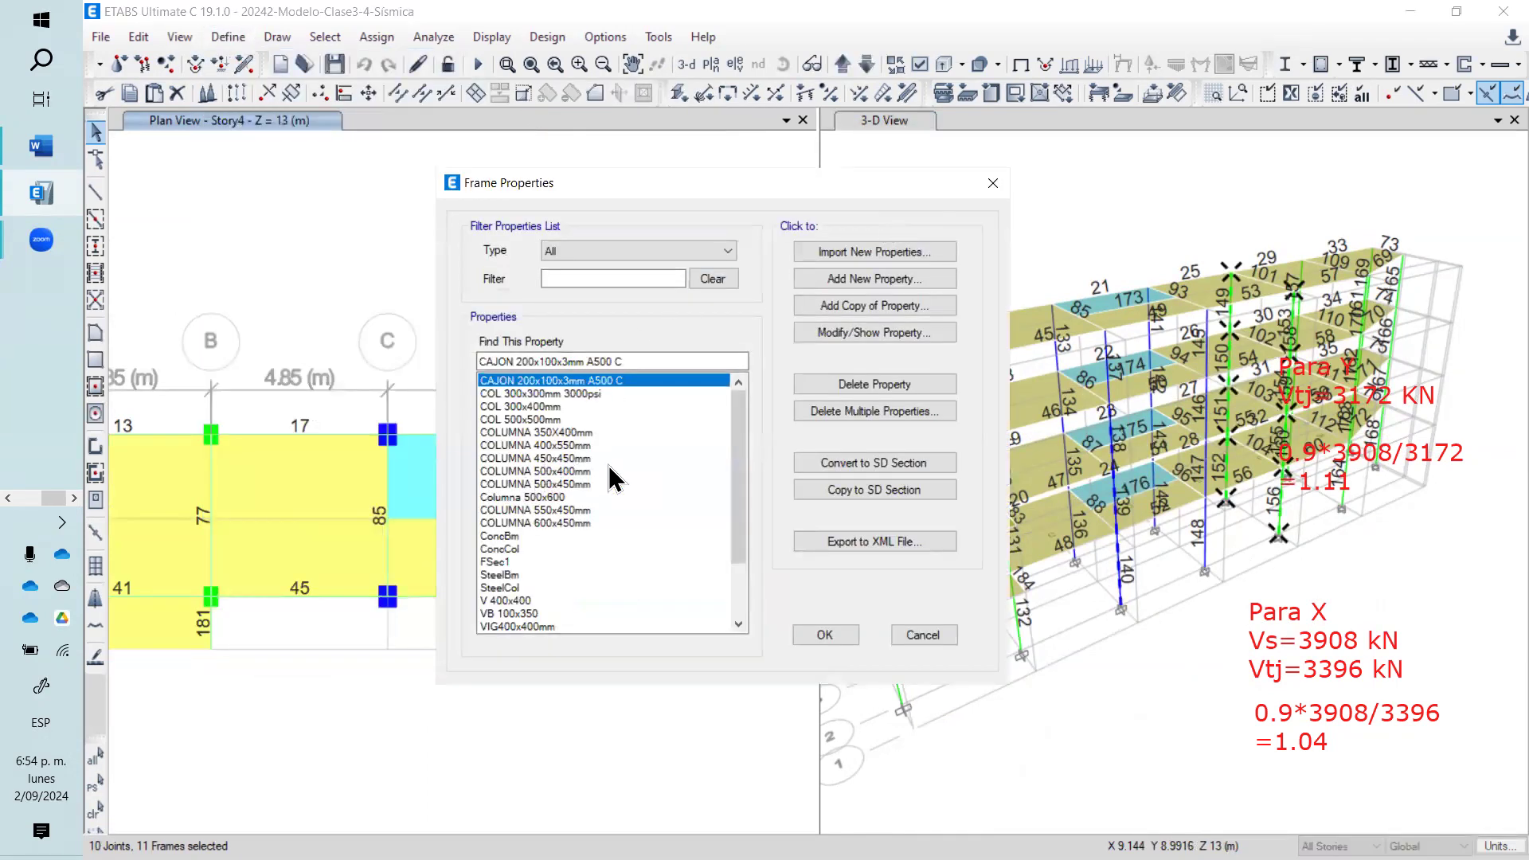
left_click(583, 449)
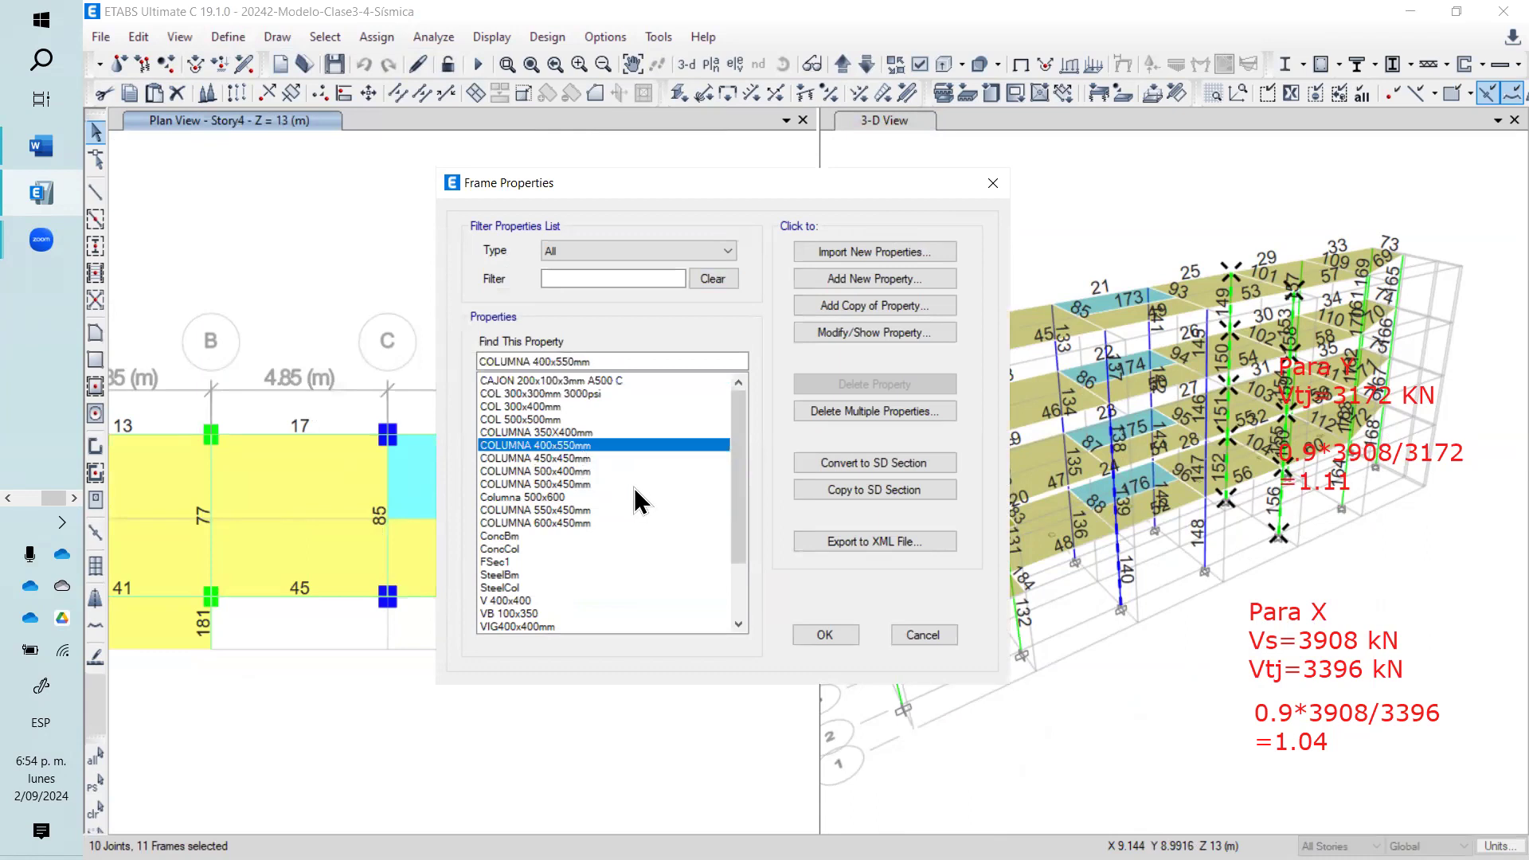
left_click(548, 490)
left_click(599, 443)
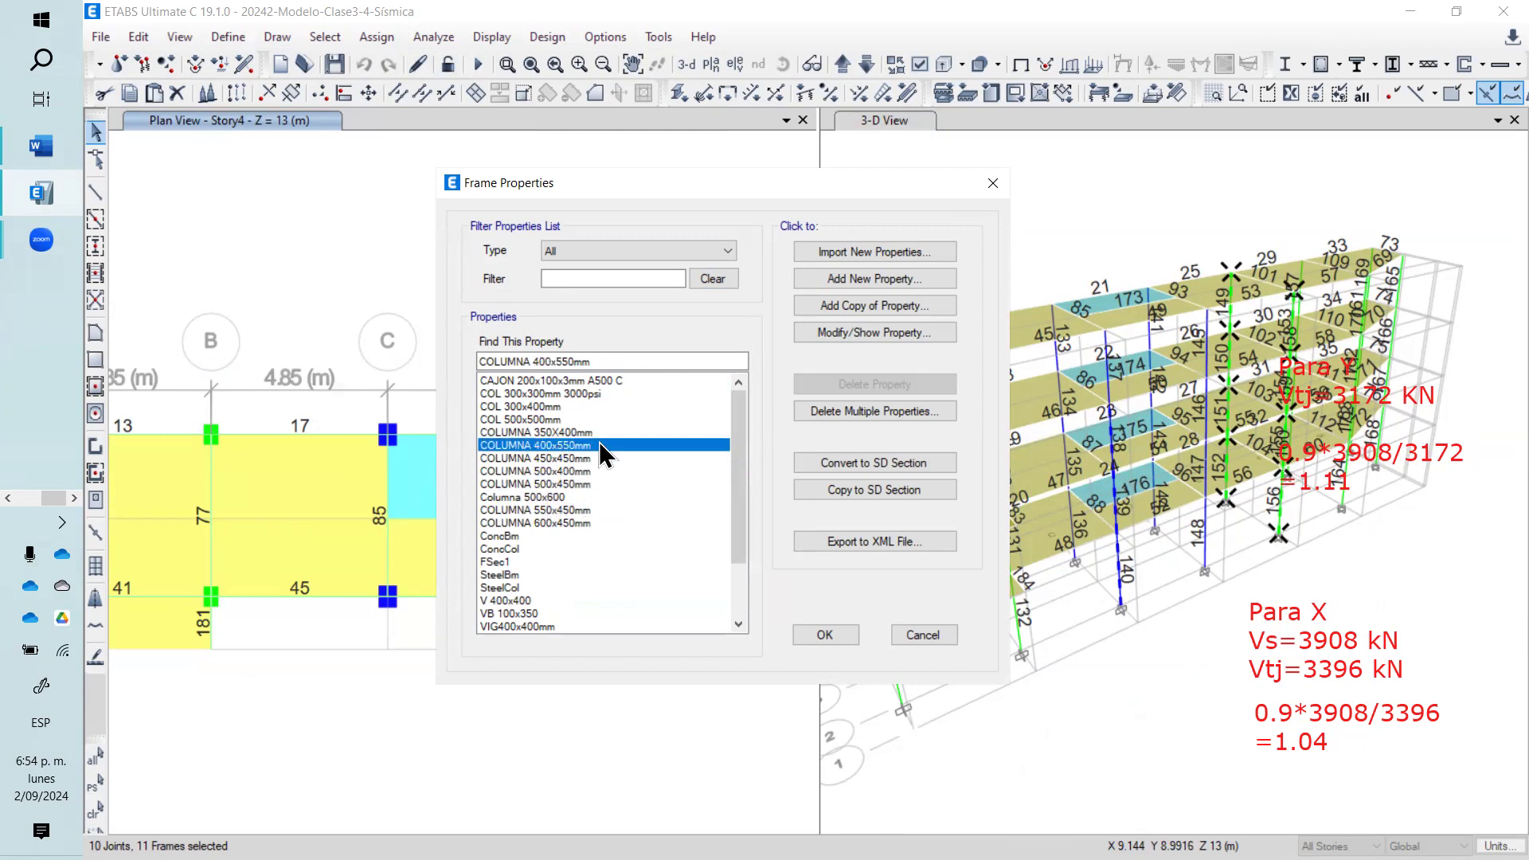
left_click(842, 335)
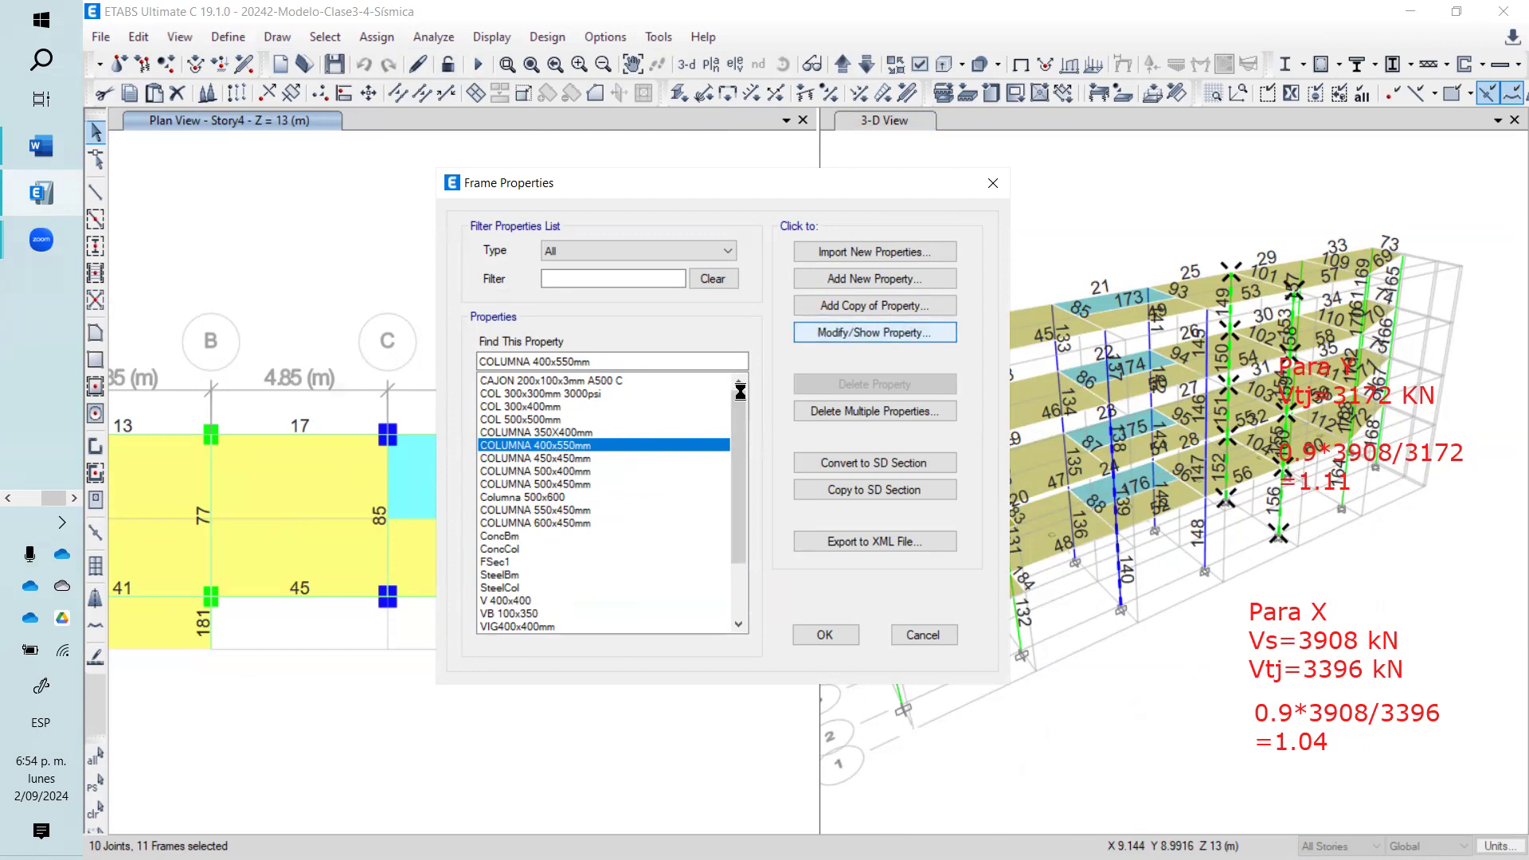
key("Escape")
left_click(861, 307)
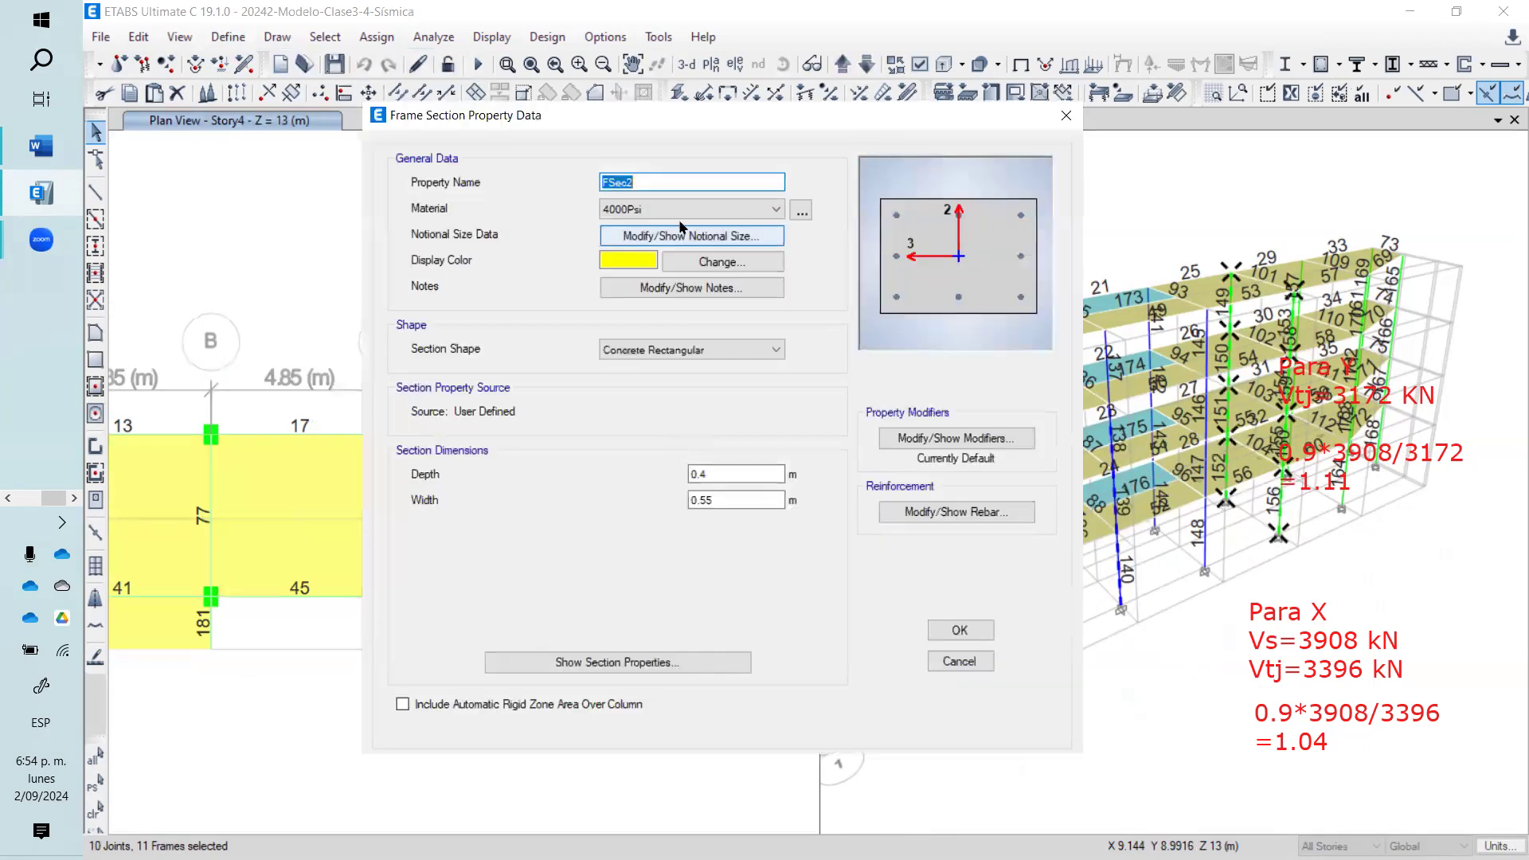
- Name the copied section COLUMNA 400x600mm and set its width to 0.6 m
type("COLUMNA 400X")
key("BackSpace")
type("x600MM")
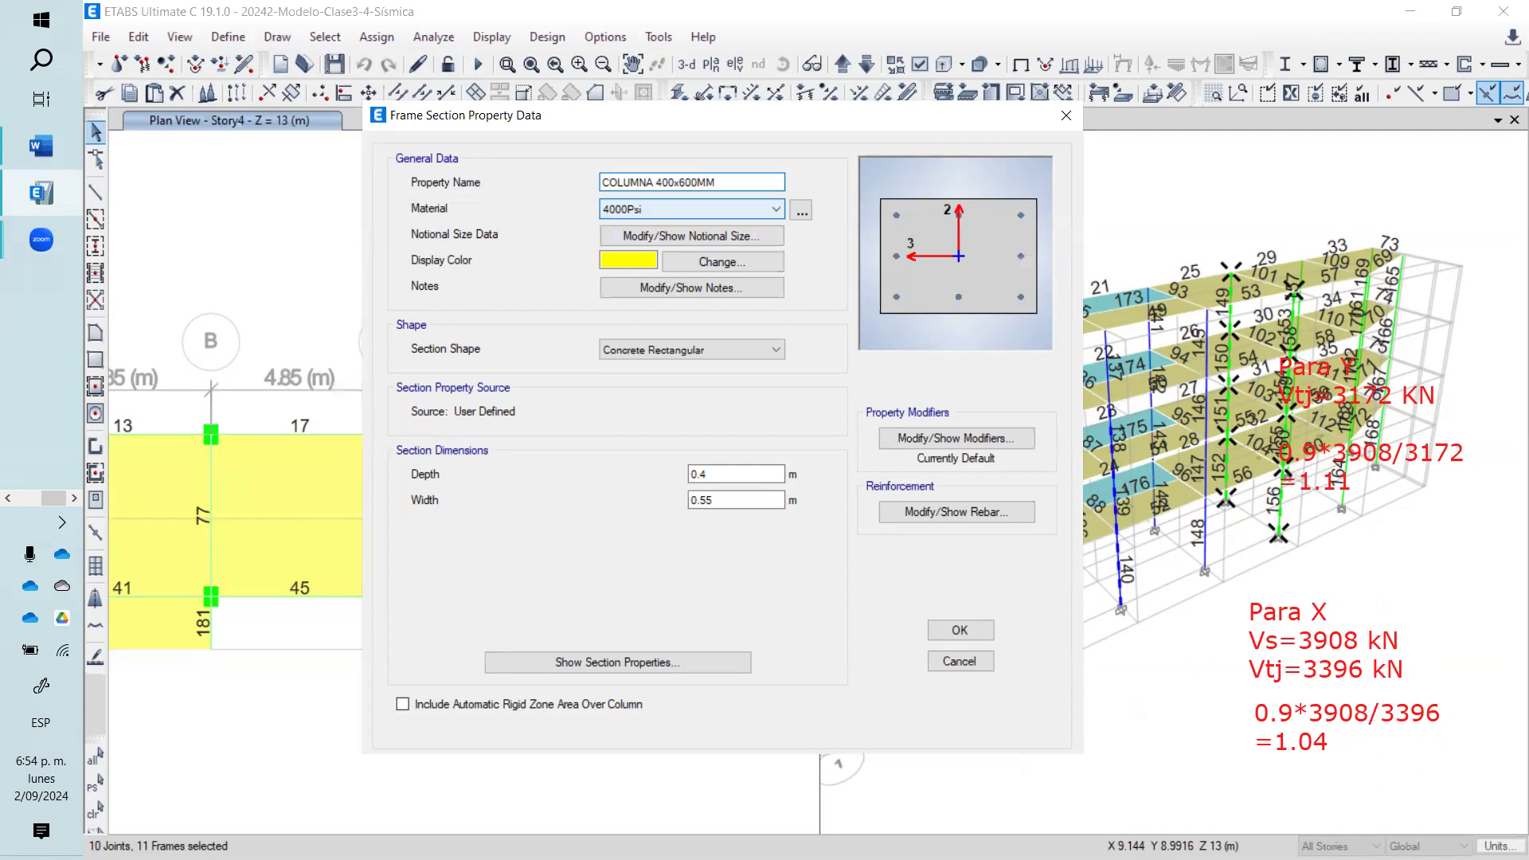
key("BackSpace")
key("BackSpace")
type("mm")
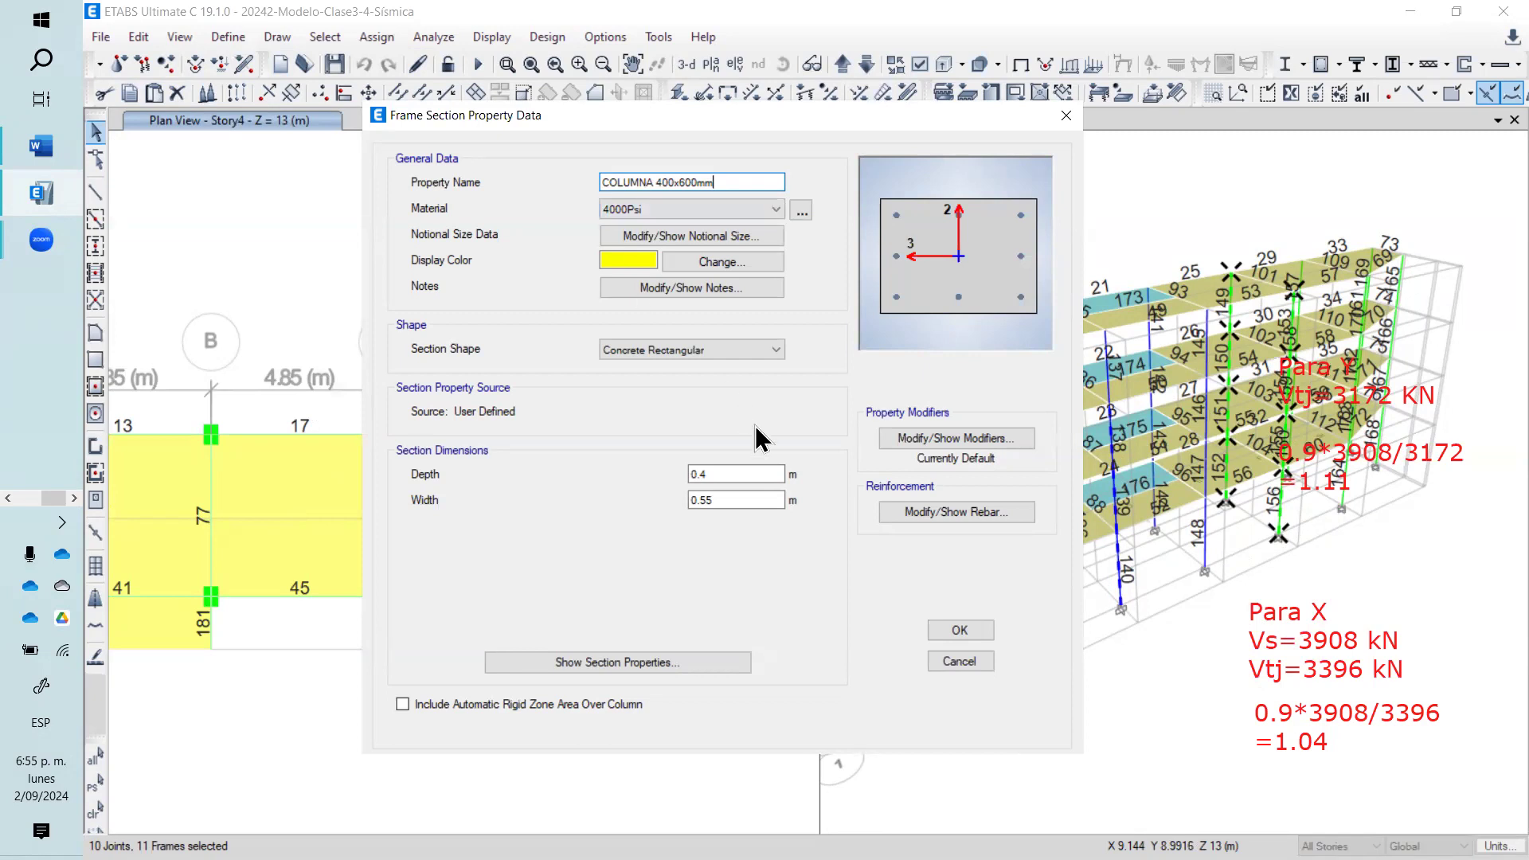
left_click(703, 500)
double_click(703, 499)
type("5")
key("BackSpace")
type("6")
left_click(960, 631)
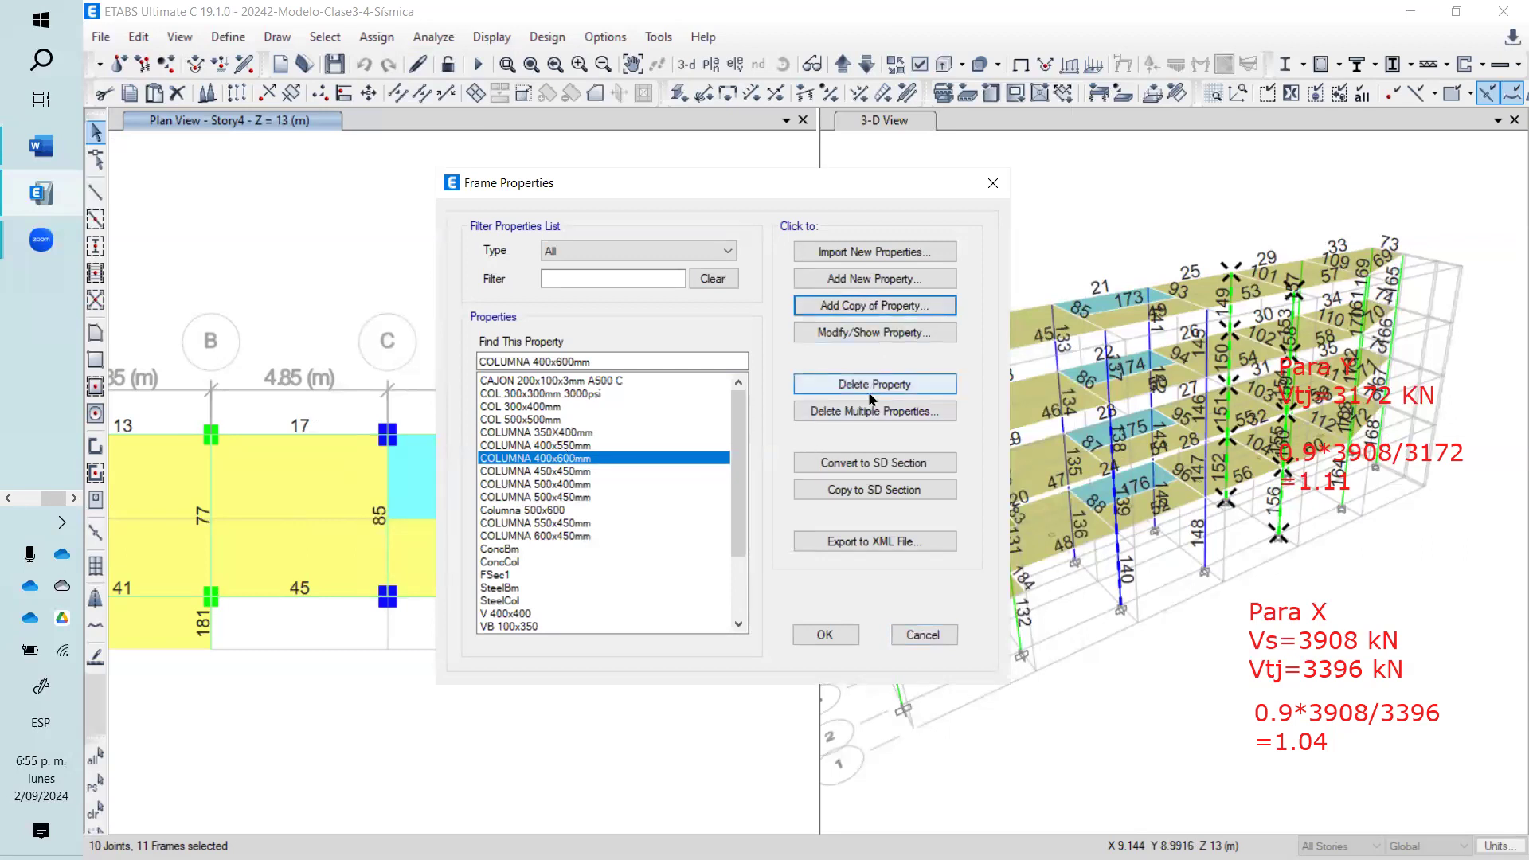
- Review the property data of COLUMNA 400x600mm, then accept the frame property definitions
left_click(875, 334)
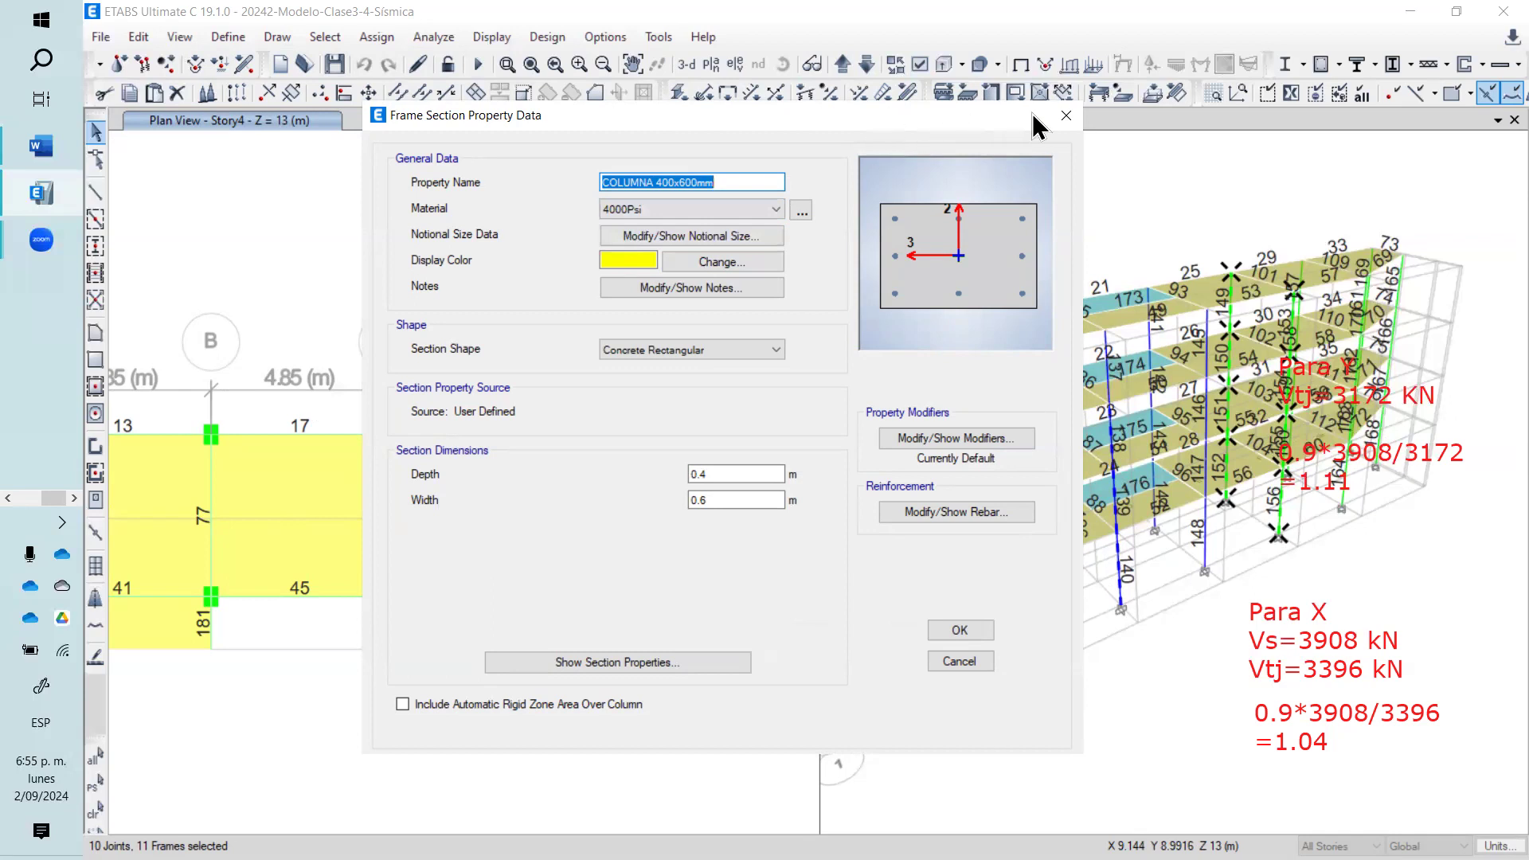
left_click(1064, 118)
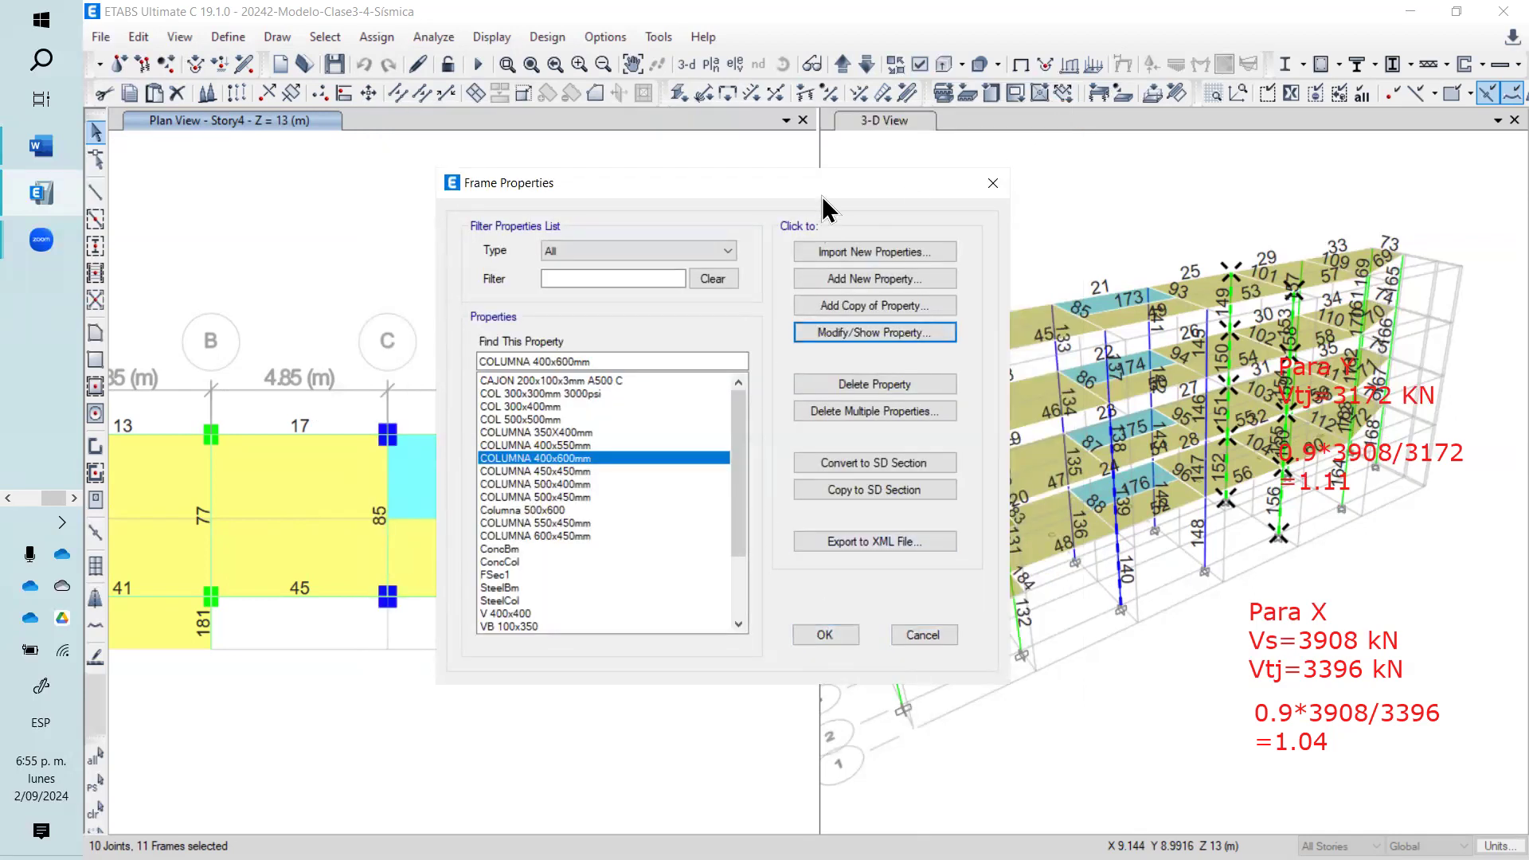
left_click_drag(836, 203, 1185, 203)
left_click(1174, 635)
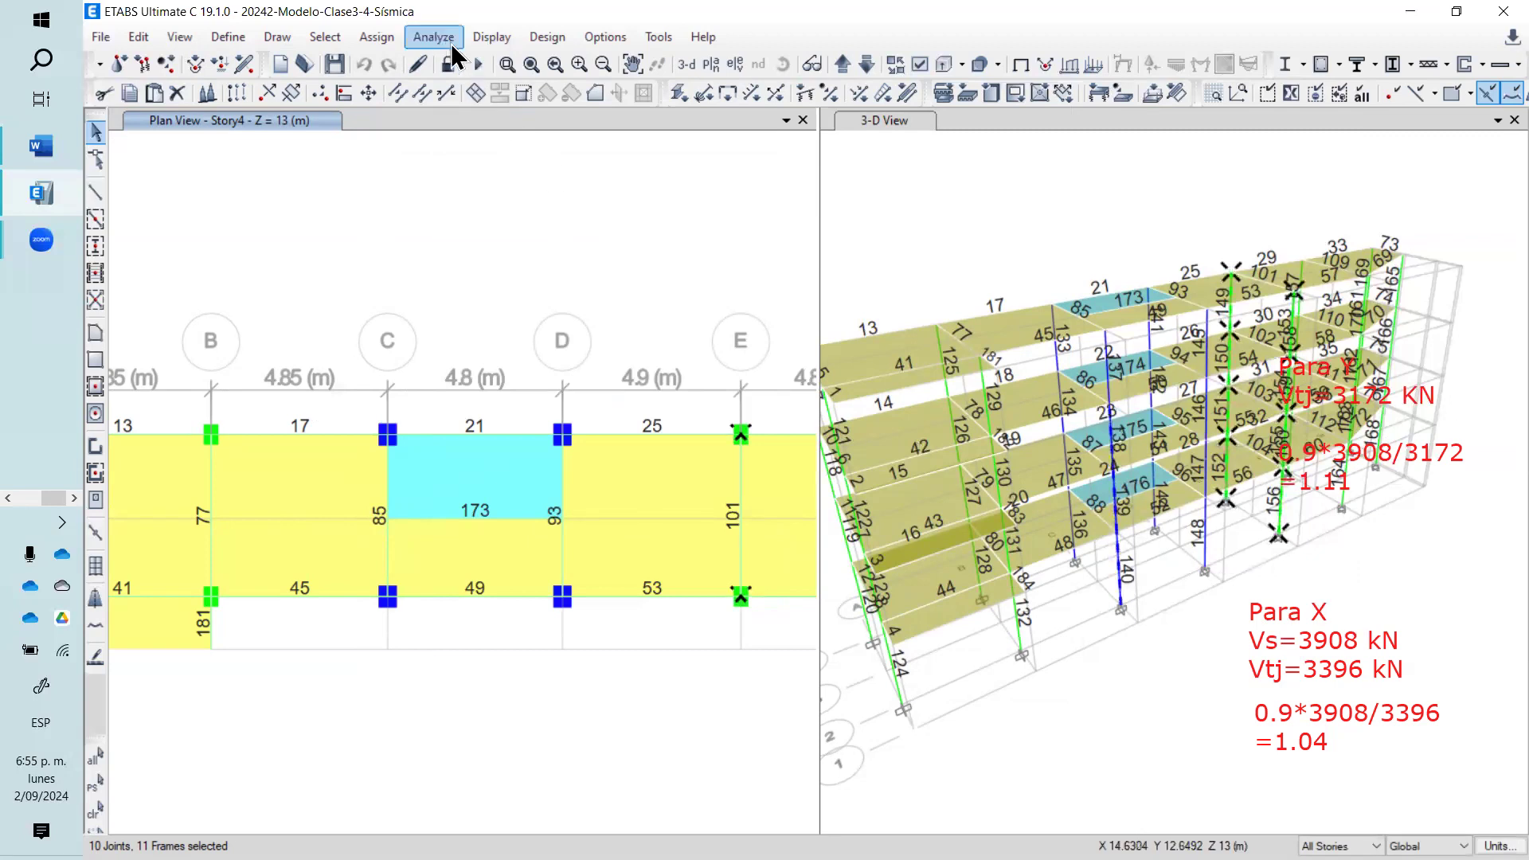
- Assign the COLUMNA 400x600mm section to the selected grid E columns and close the section assignment
left_click(376, 37)
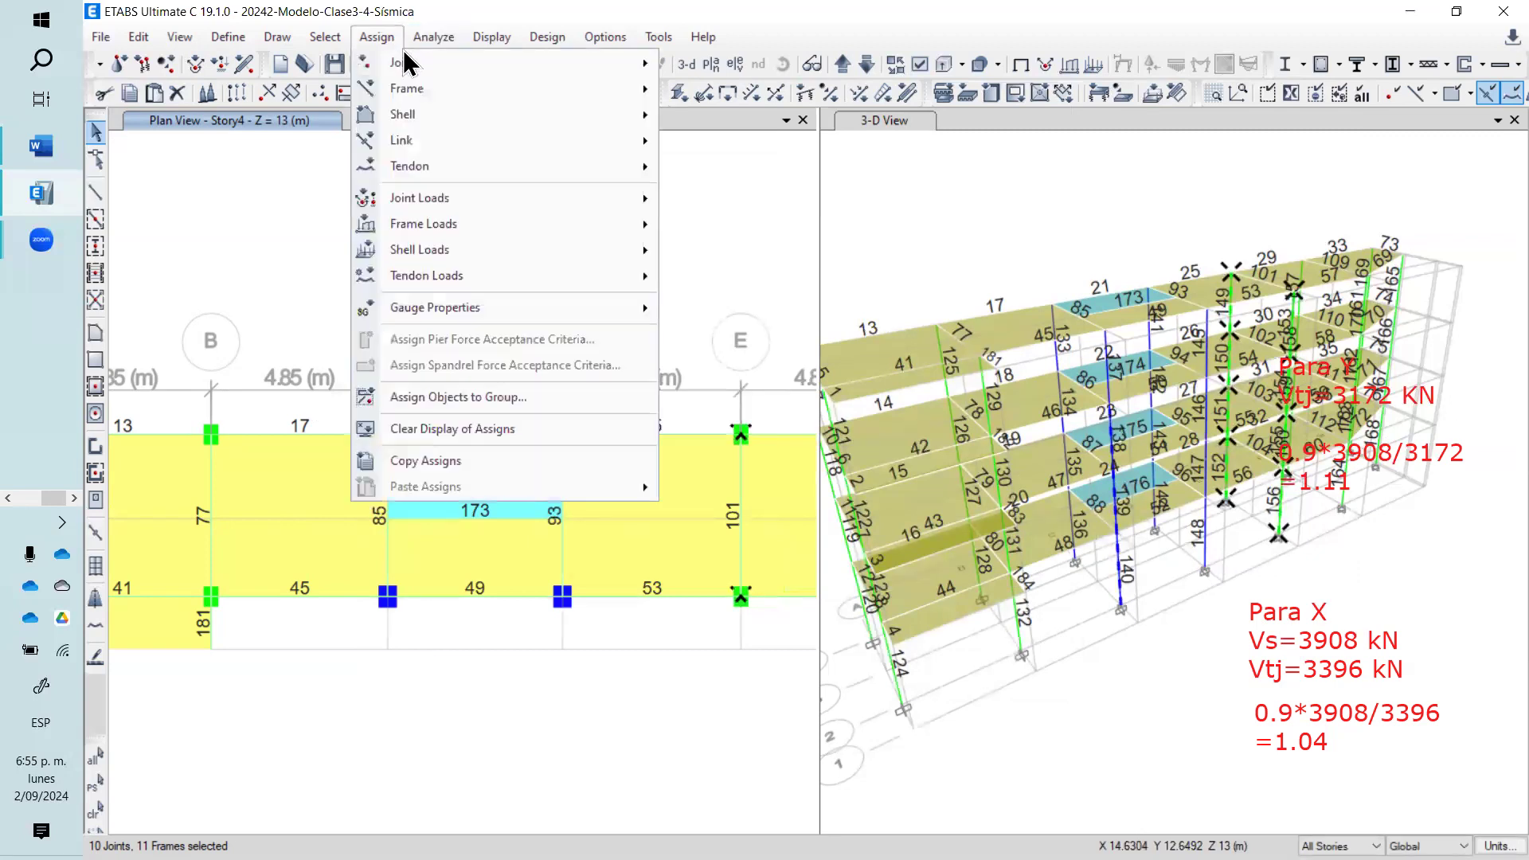
mouse_move(637, 88)
left_click(749, 91)
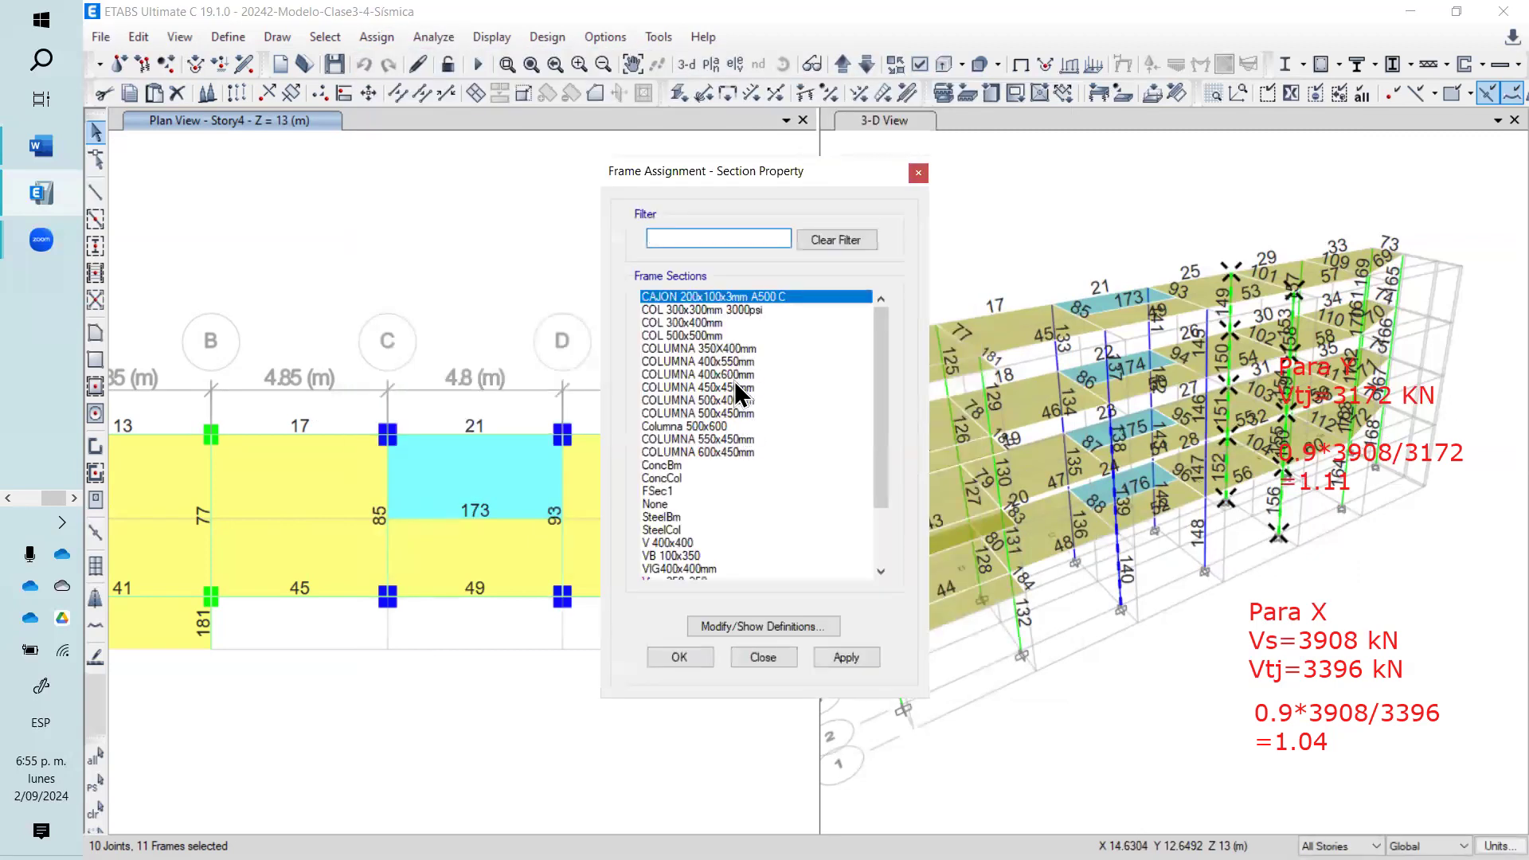
left_click(737, 375)
left_click(846, 657)
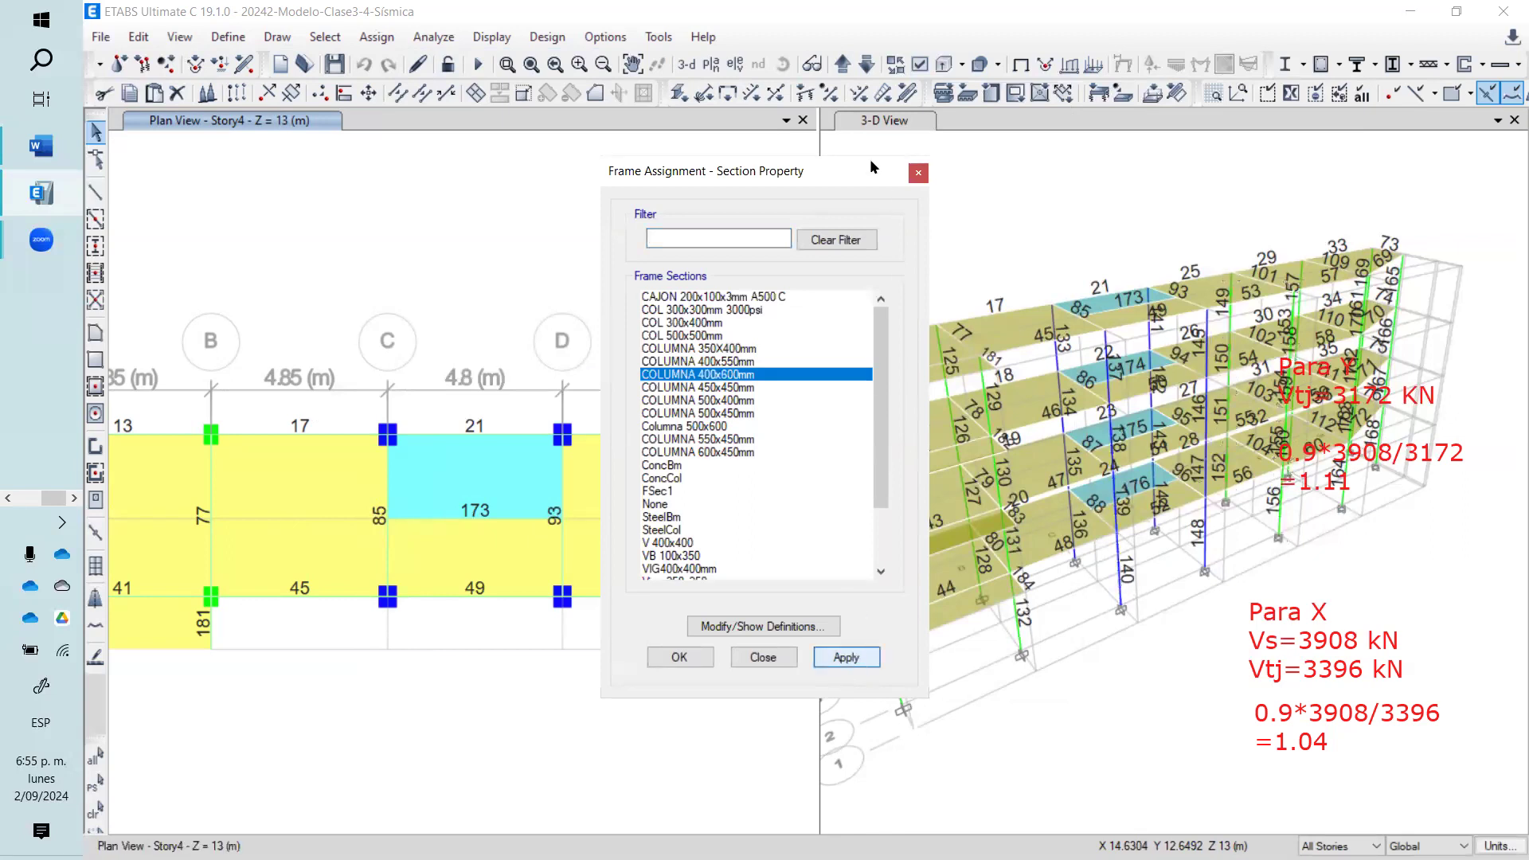
left_click_drag(744, 180, 278, 130)
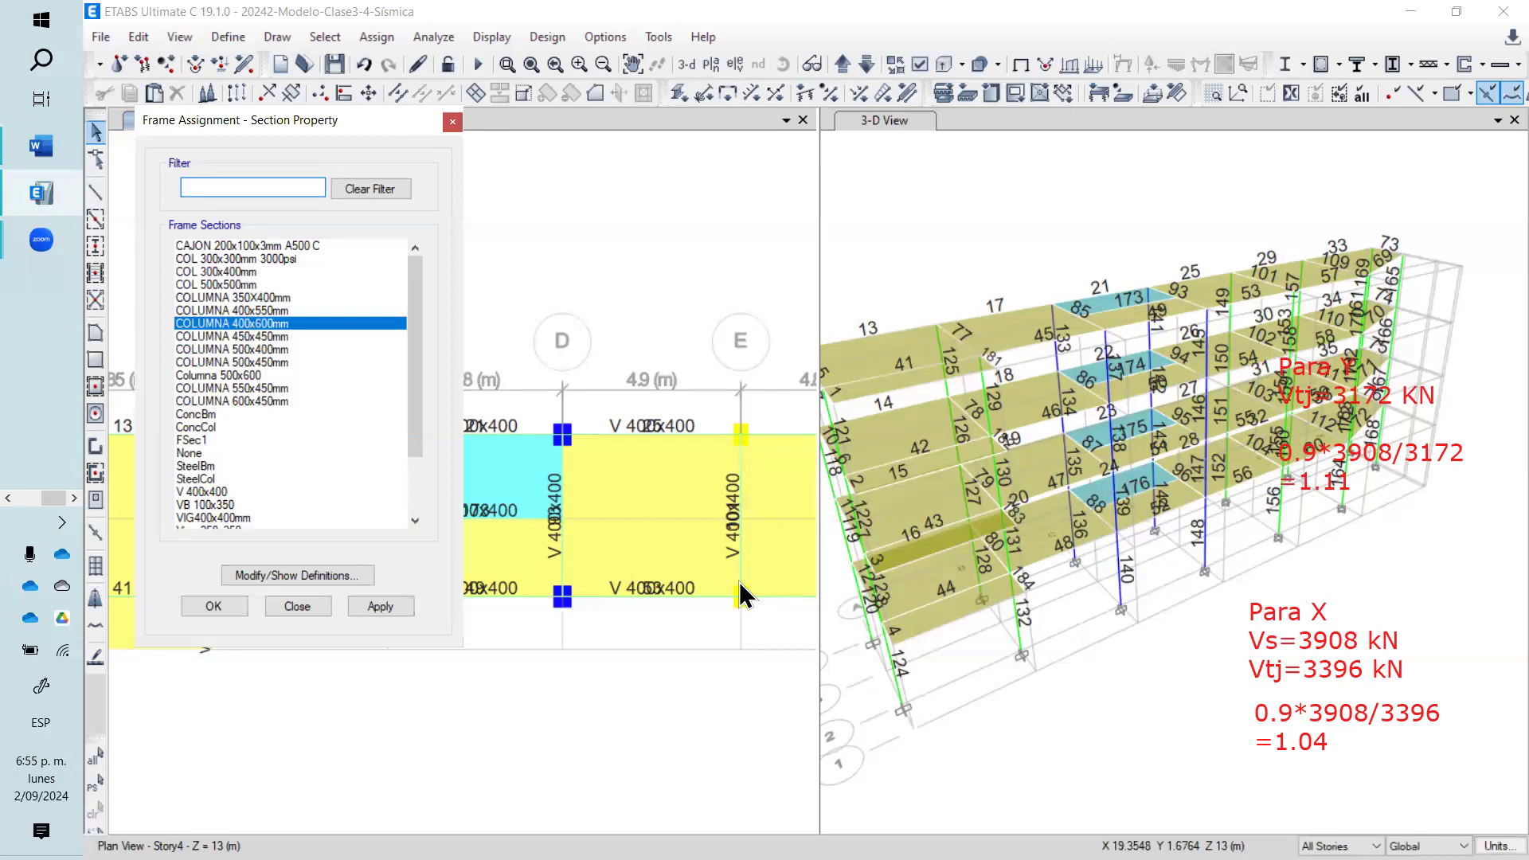
scroll(758, 587, "down", 2)
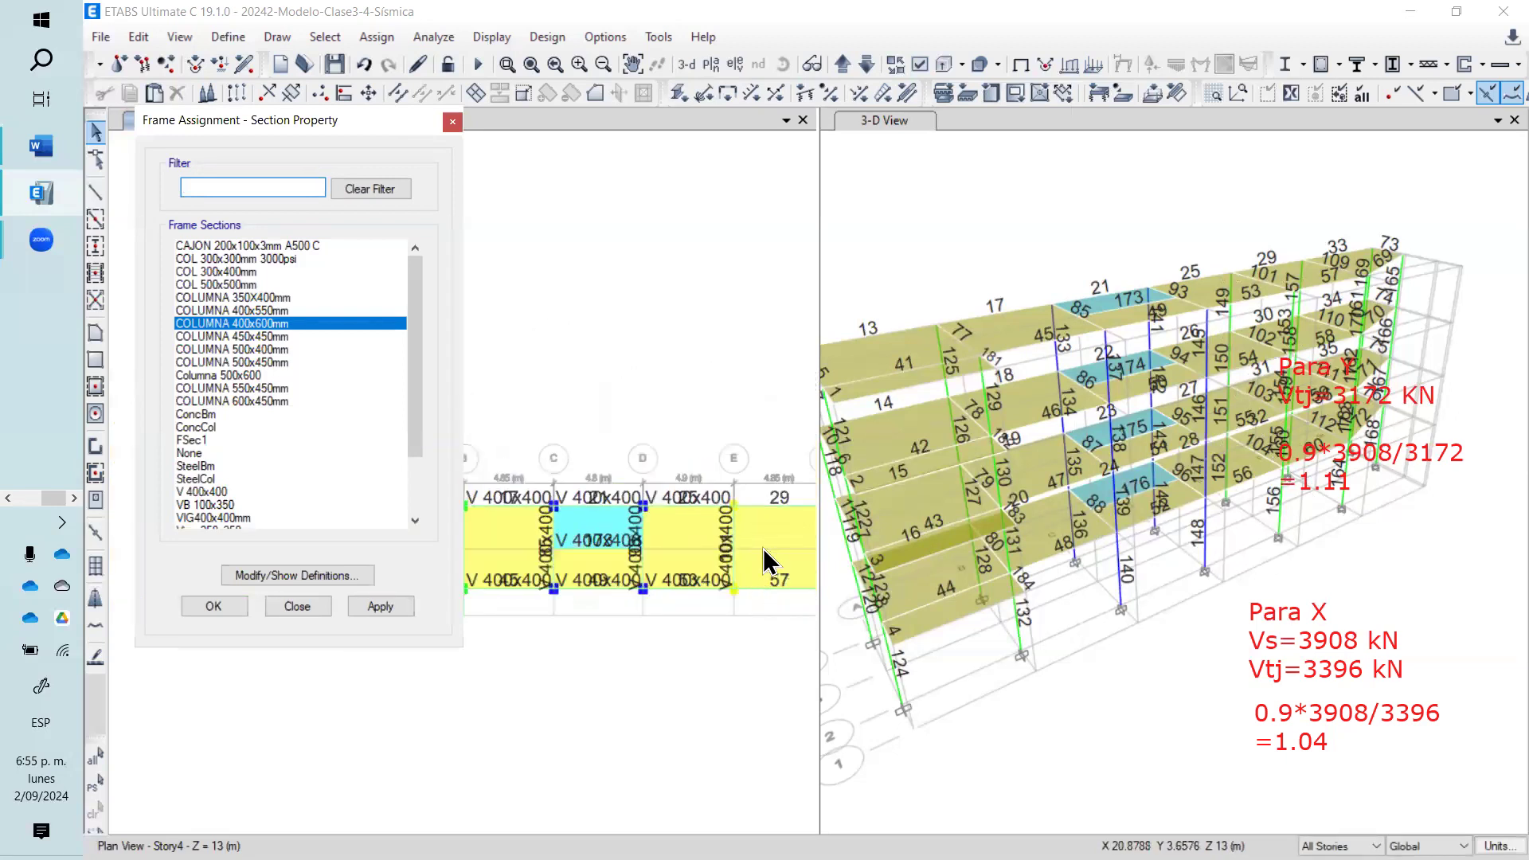
scroll(763, 548, "up", 2)
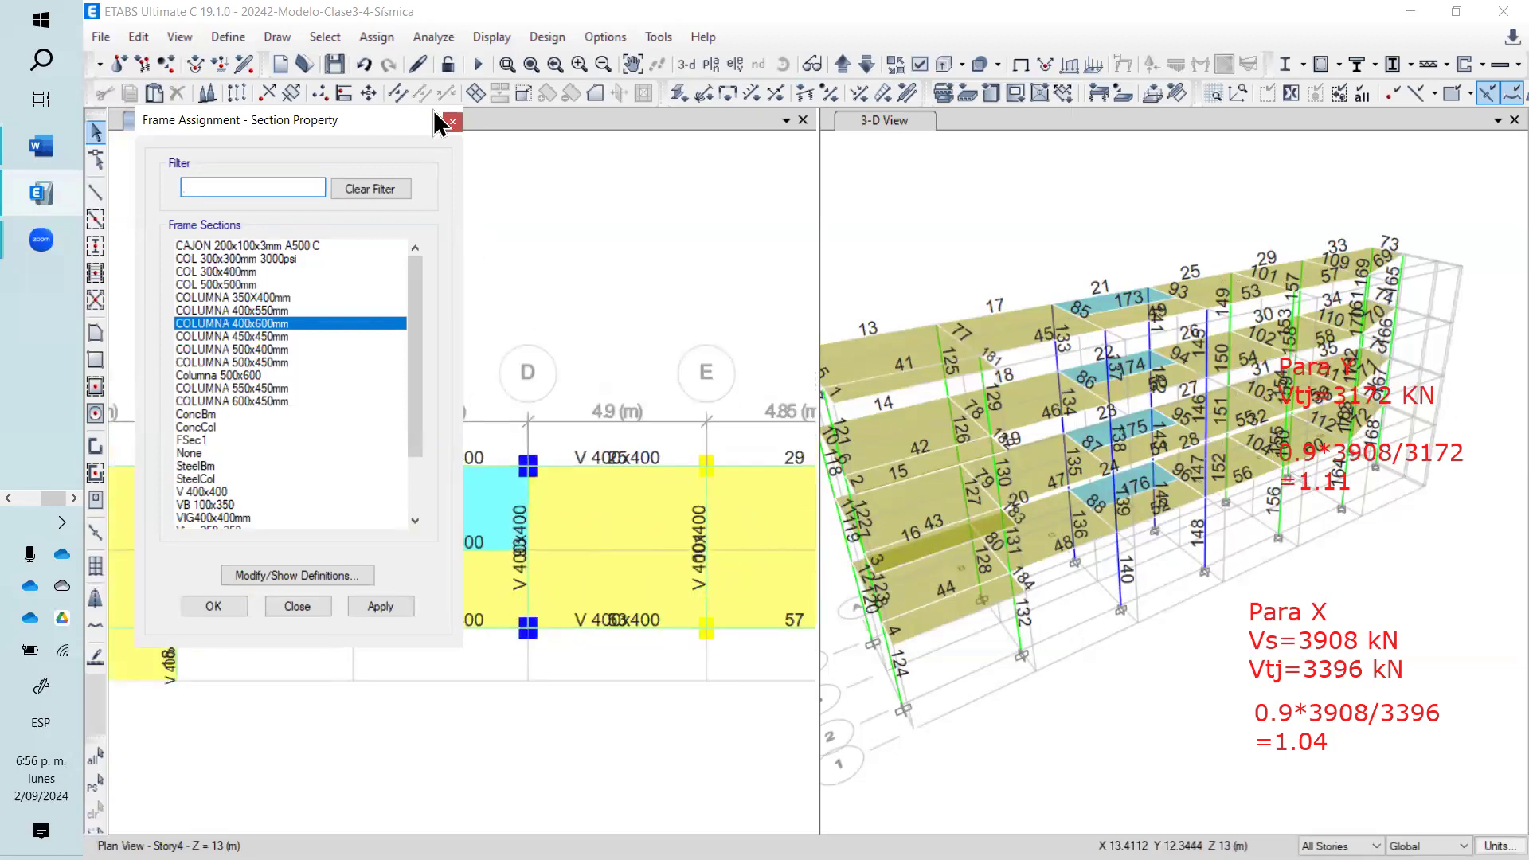
left_click(451, 123)
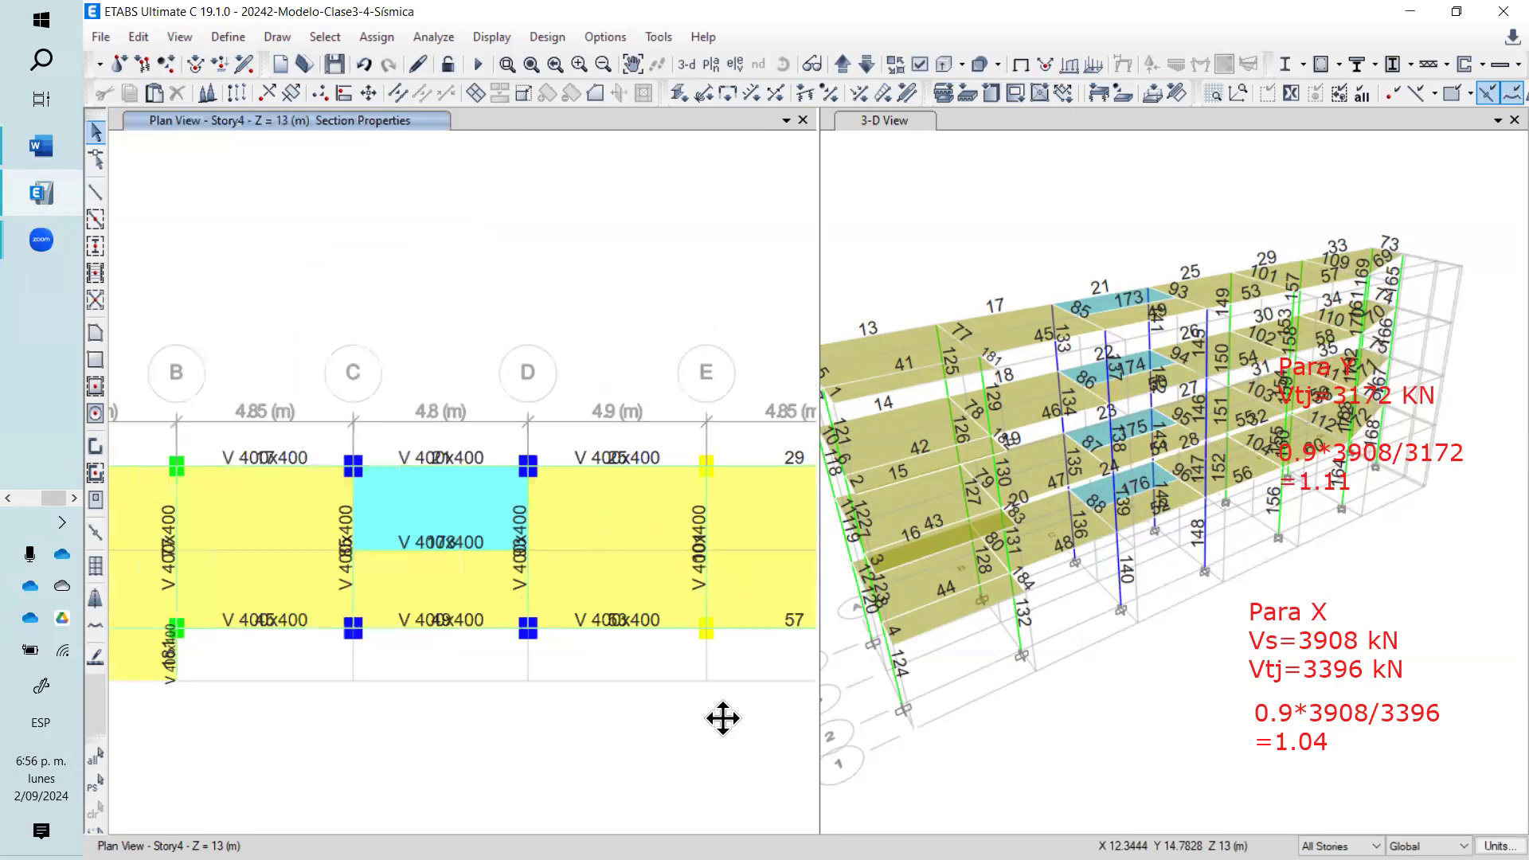
- Run the analysis with the updated columns and open the story response plots
scroll(467, 499, "down", 2)
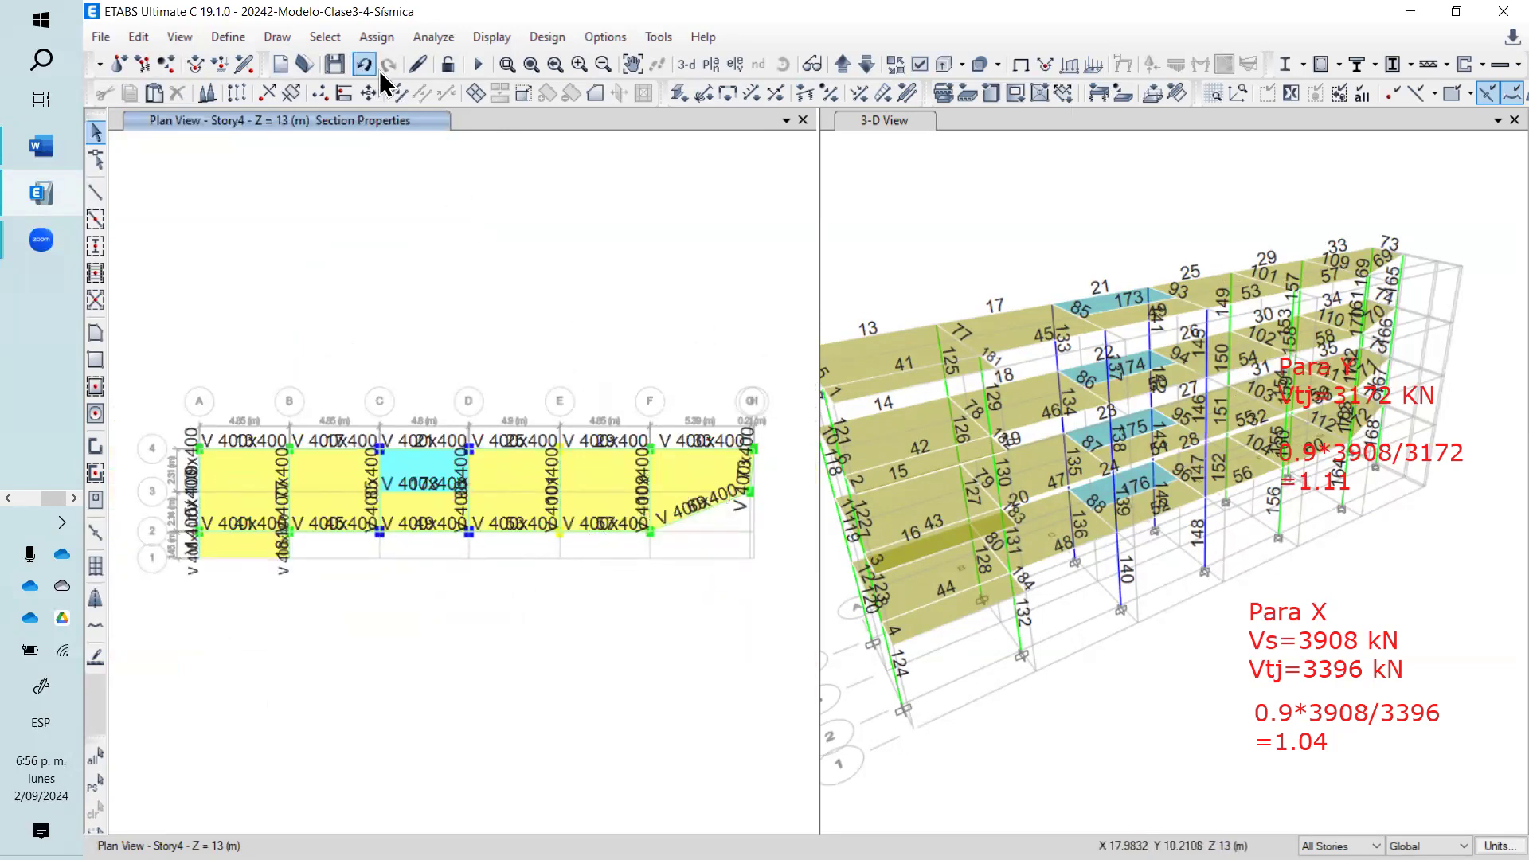
left_click(477, 76)
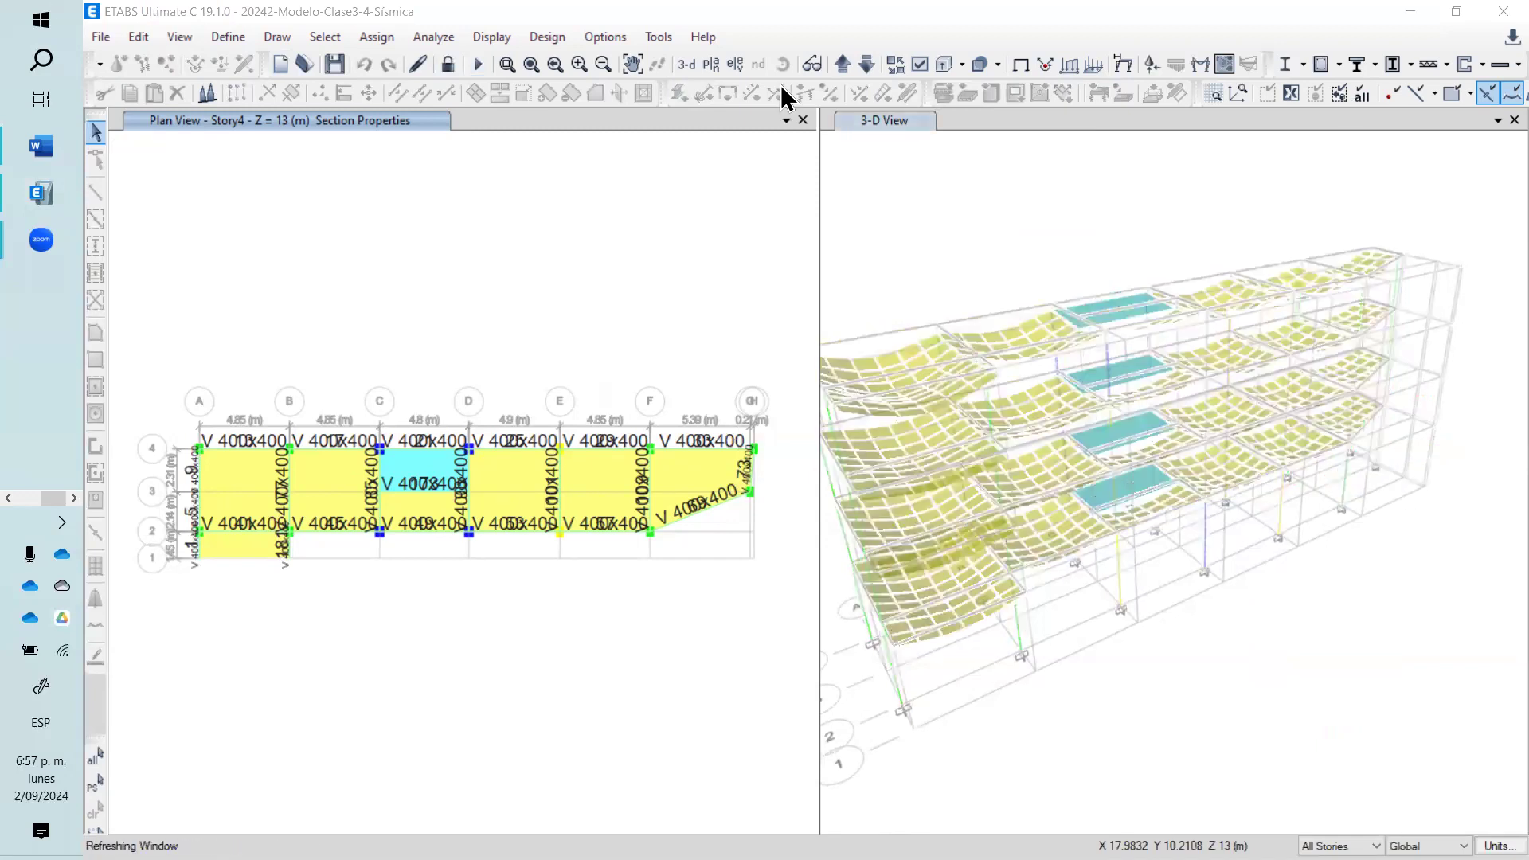
left_click(492, 37)
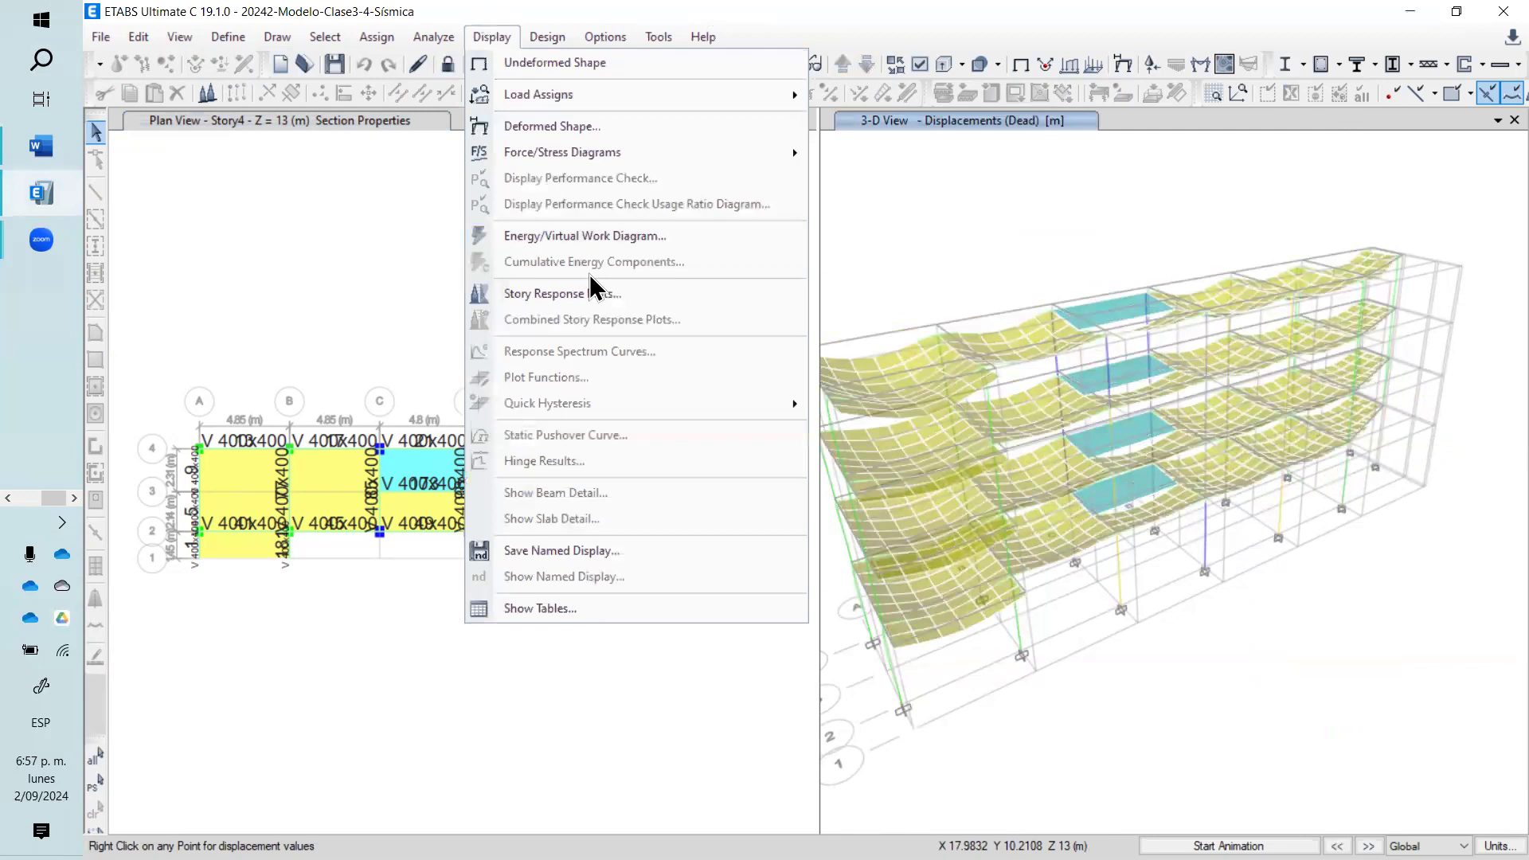
left_click(625, 301)
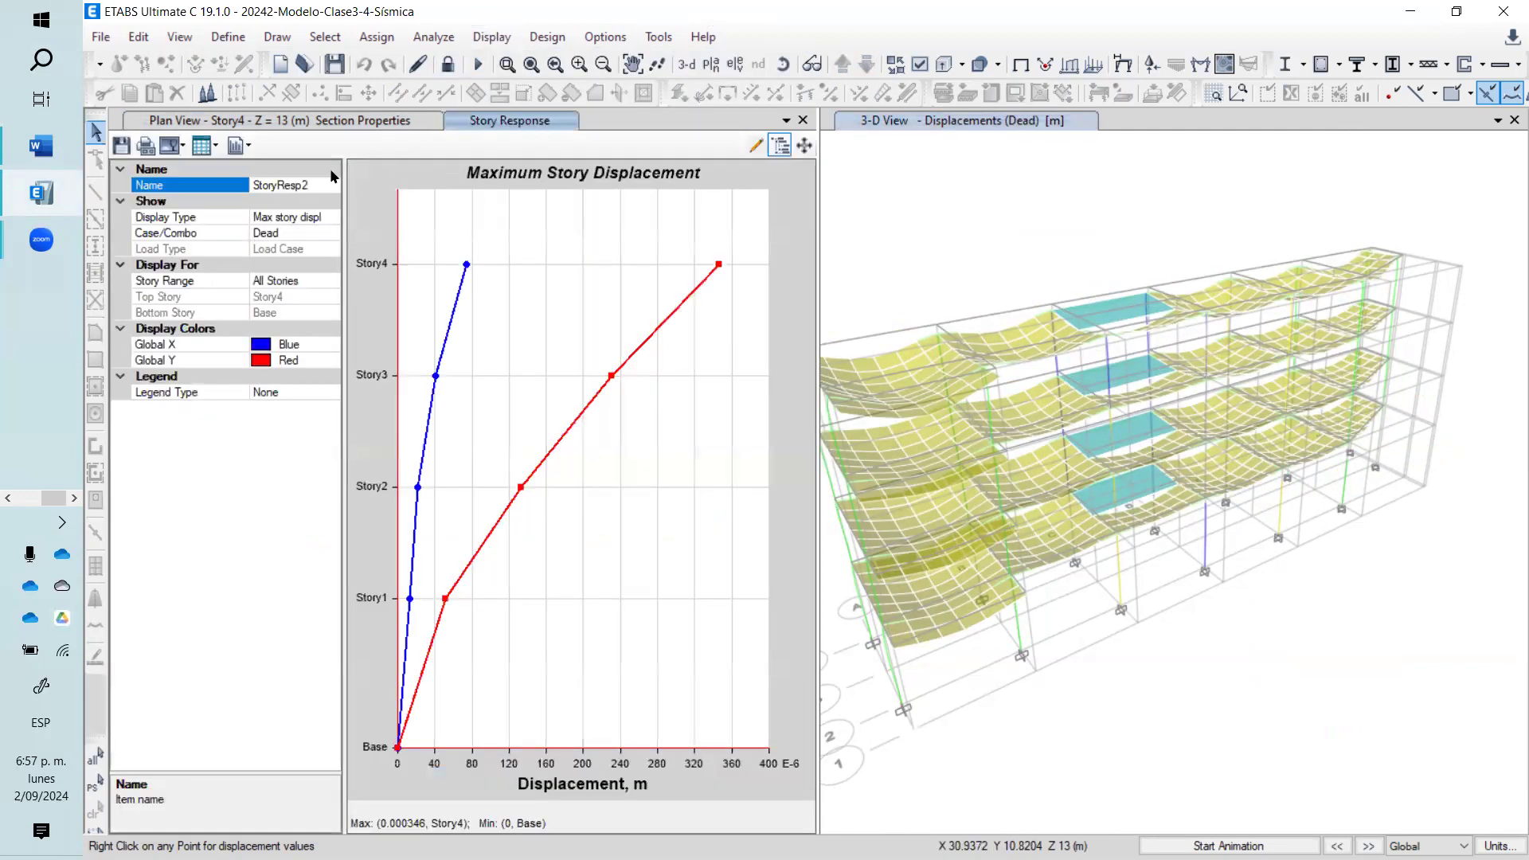
- Set the story response plot to maximum story drifts for the Fsy load case
left_click(333, 216)
left_click(333, 218)
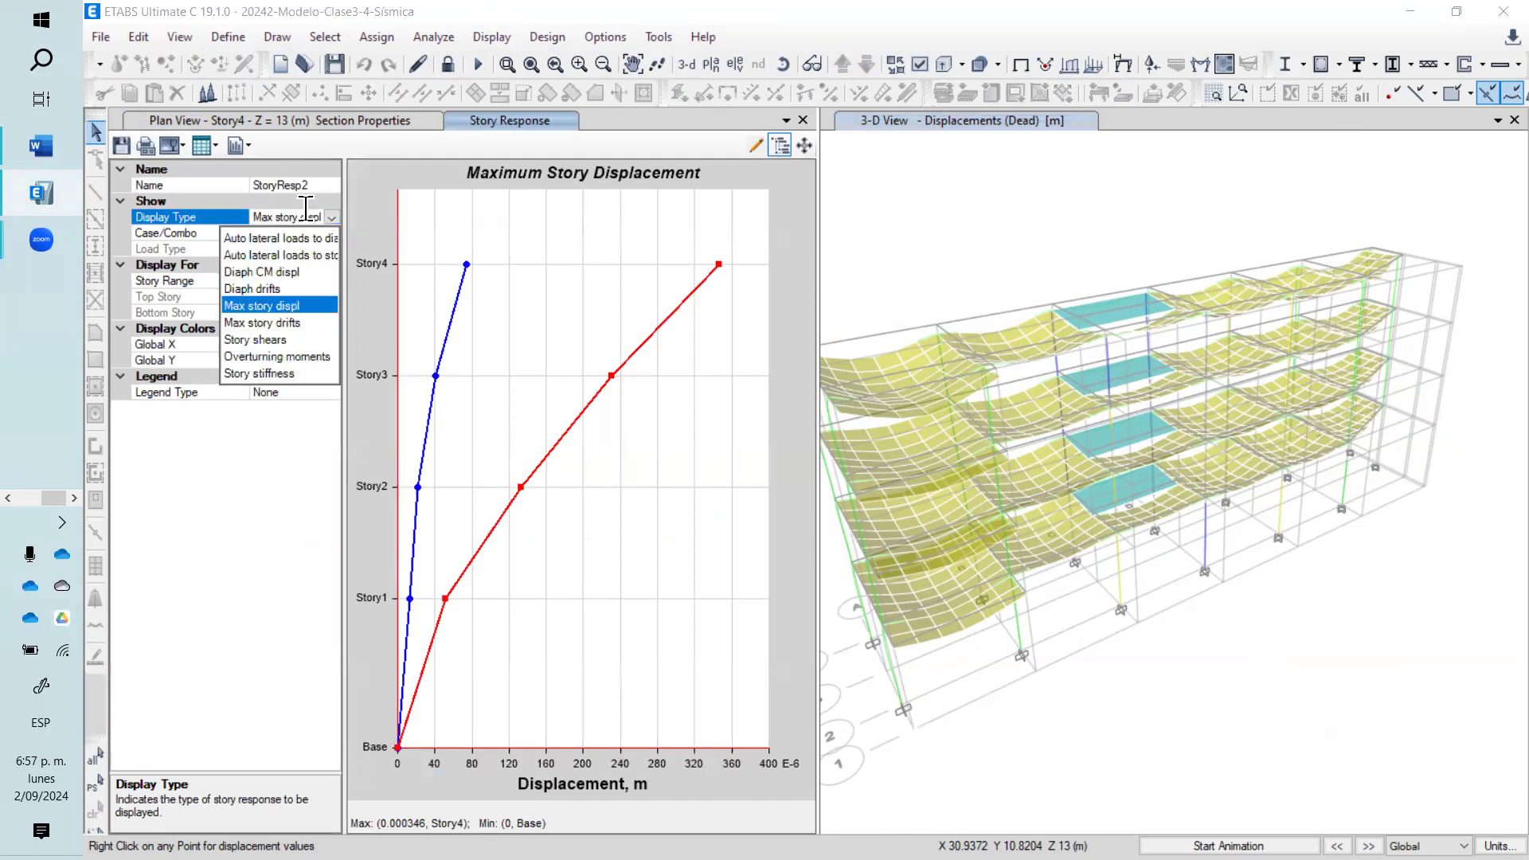
left_click(280, 322)
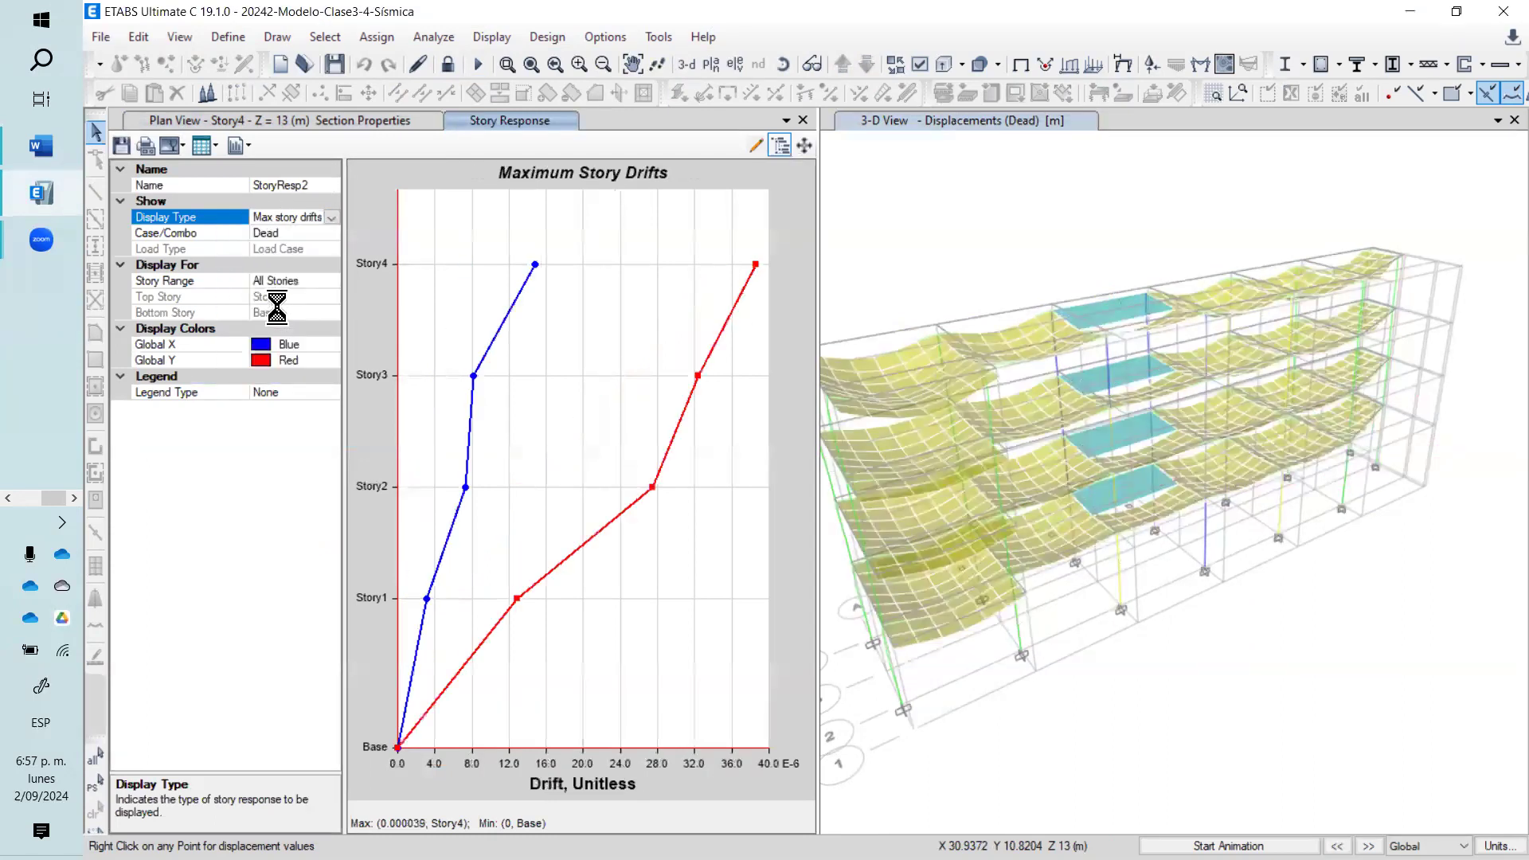
left_click(326, 234)
left_click(328, 234)
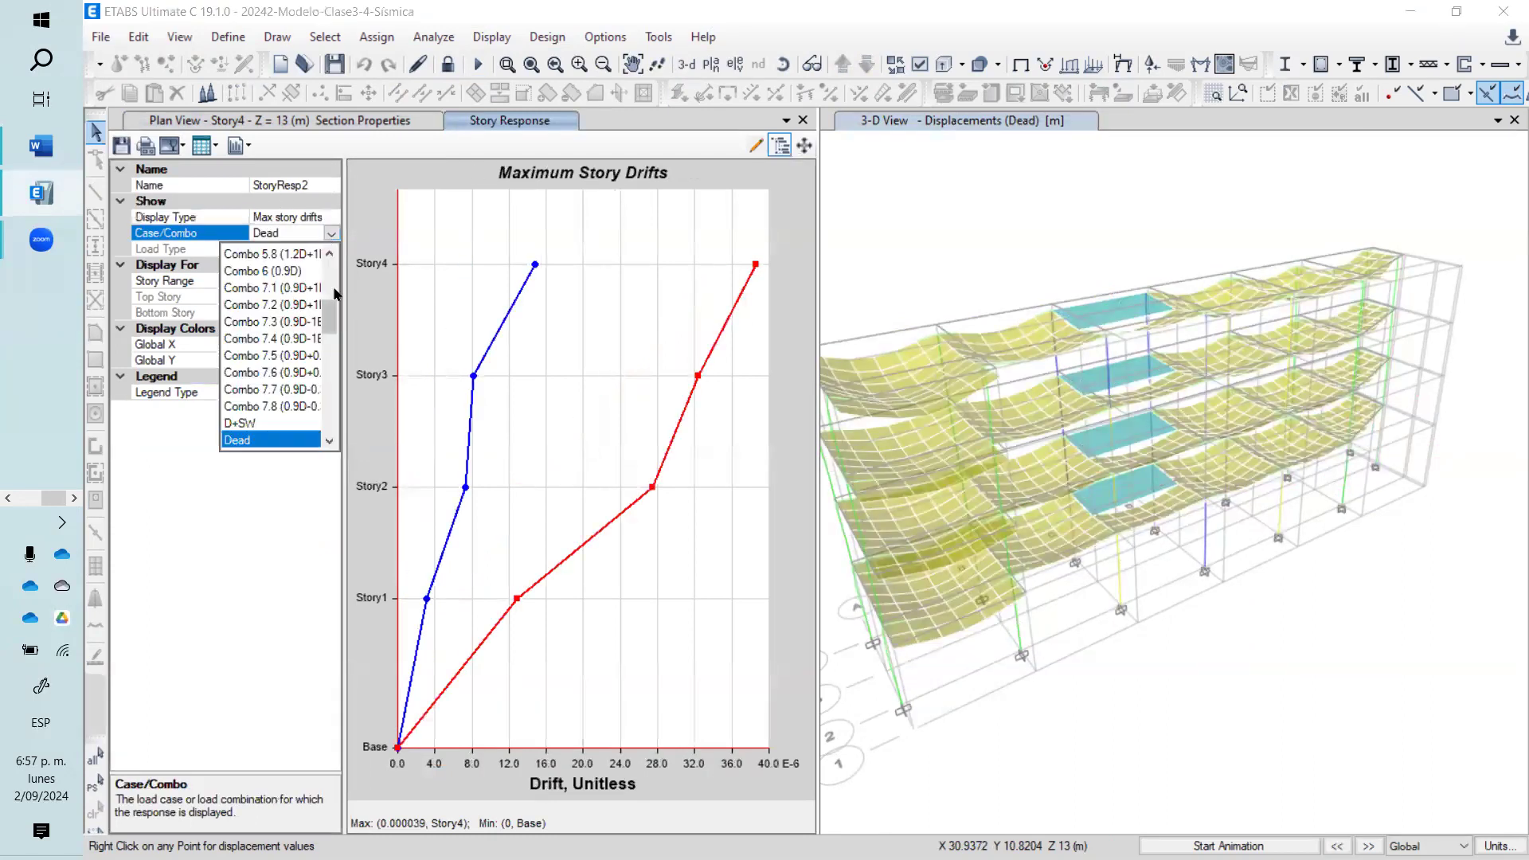
left_click(330, 348)
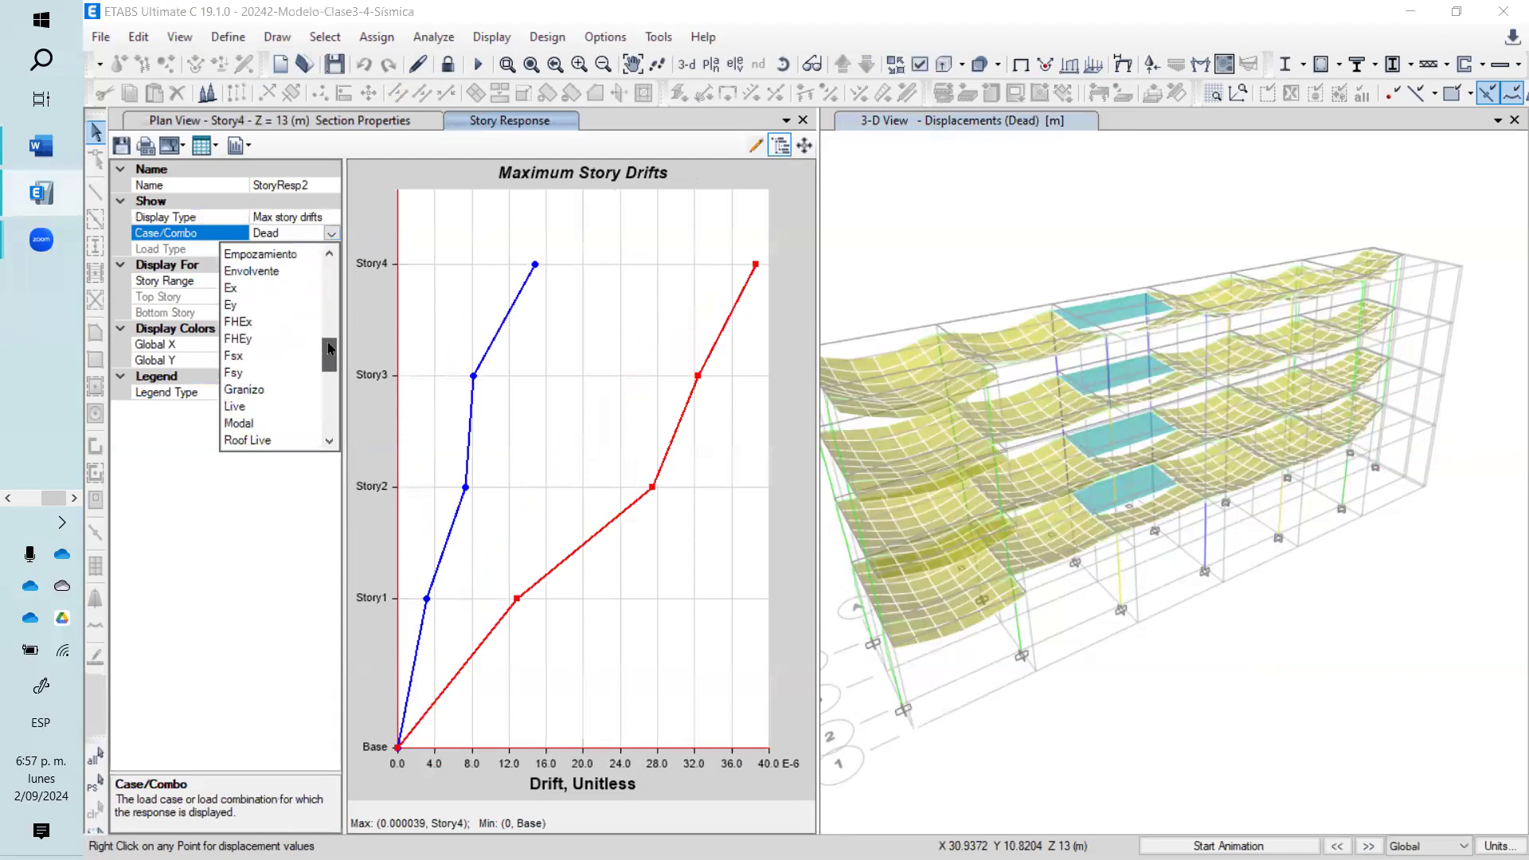
left_click(239, 372)
- Review the formatted table of the Fsy story drifts, then close it
mouse_move(942, 557)
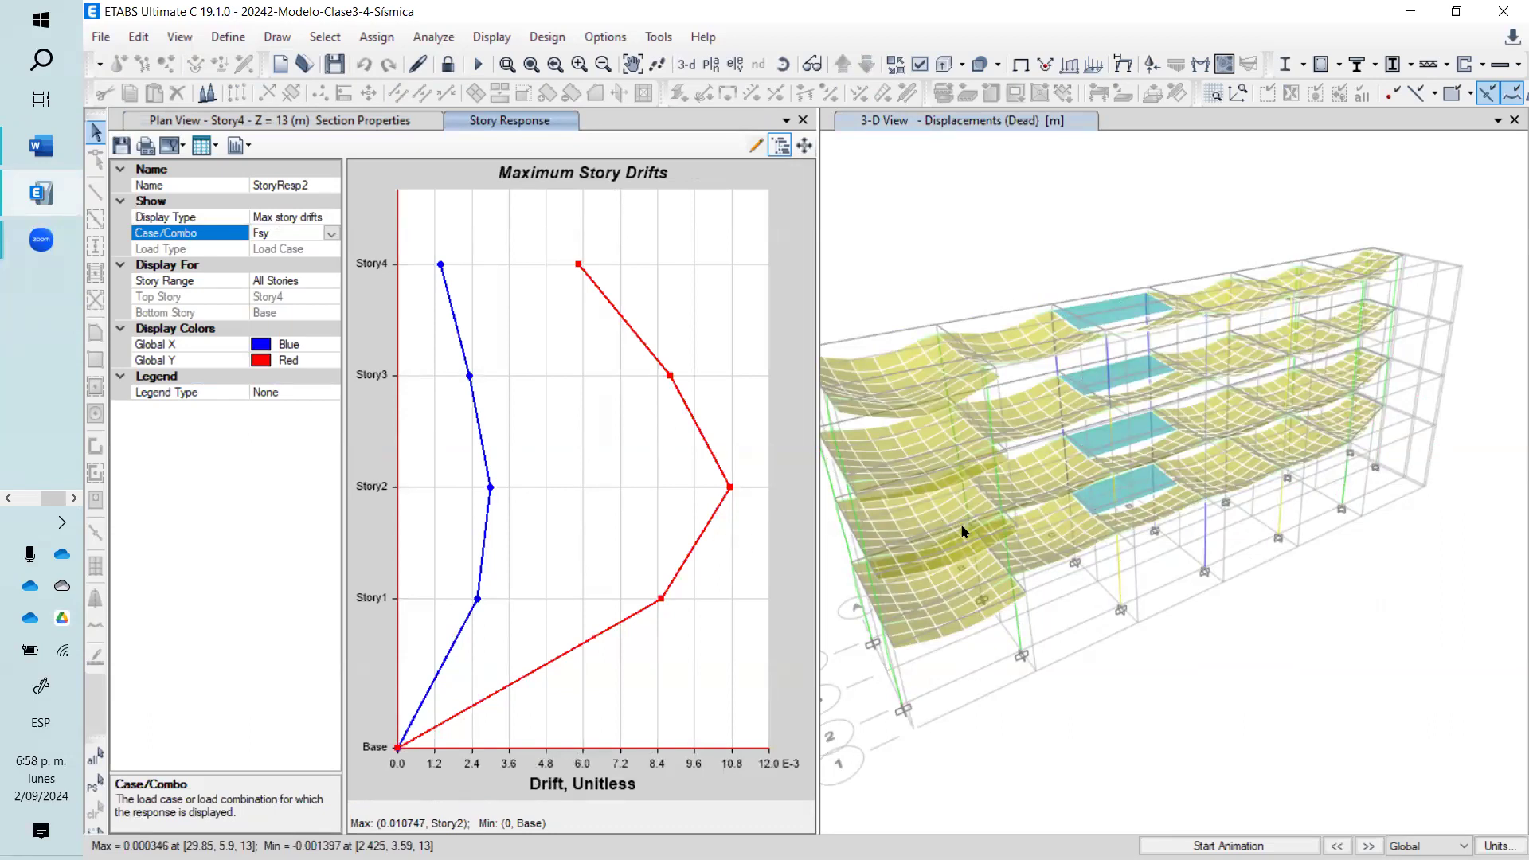
mouse_move(970, 522)
scroll(1134, 633, "down", 3)
scroll(1121, 612, "up", 3)
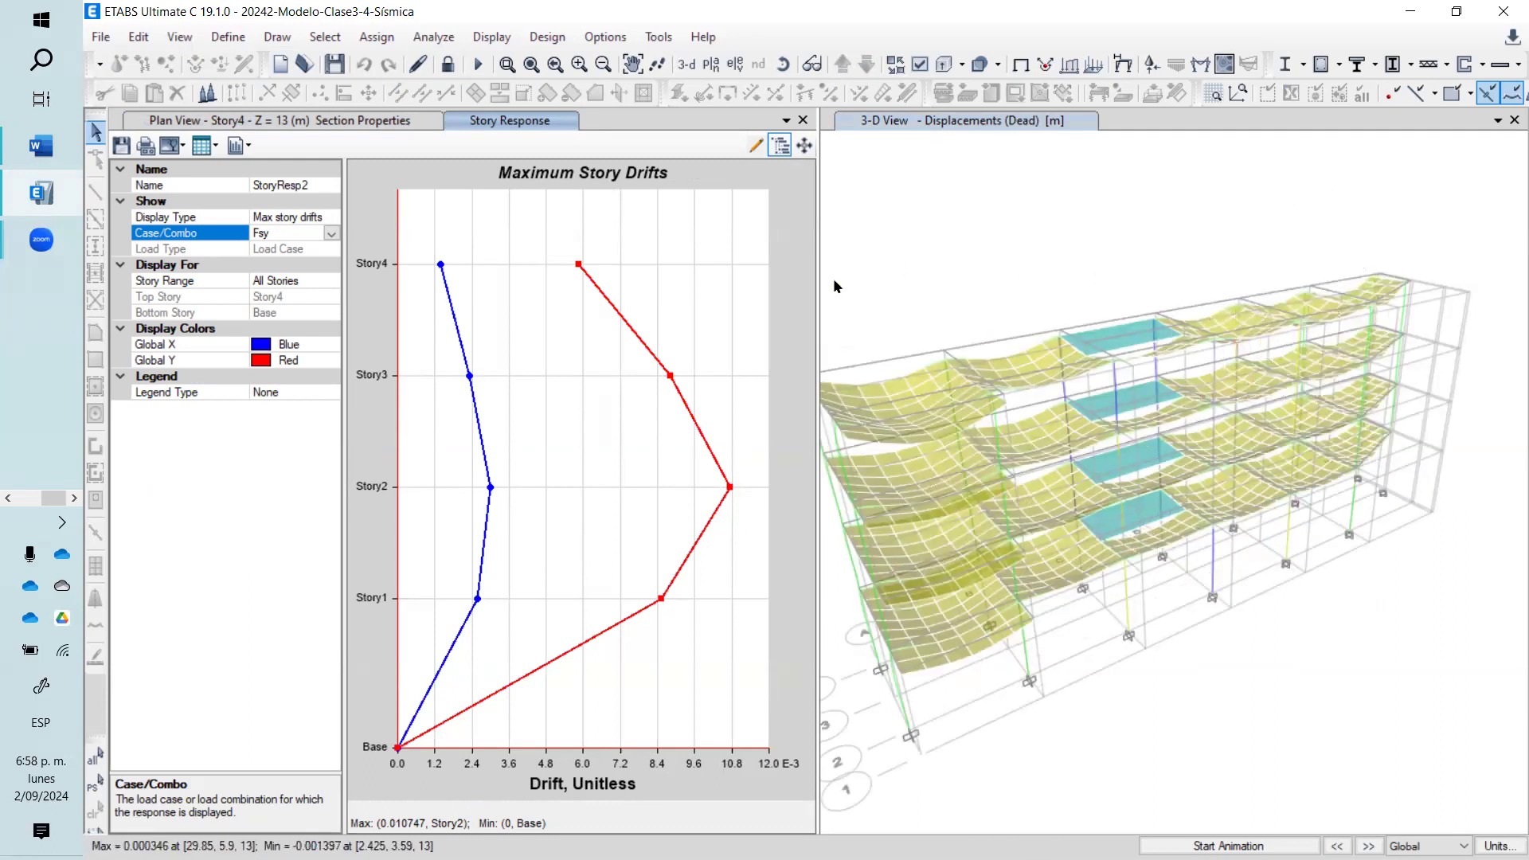
mouse_move(727, 559)
left_click(205, 151)
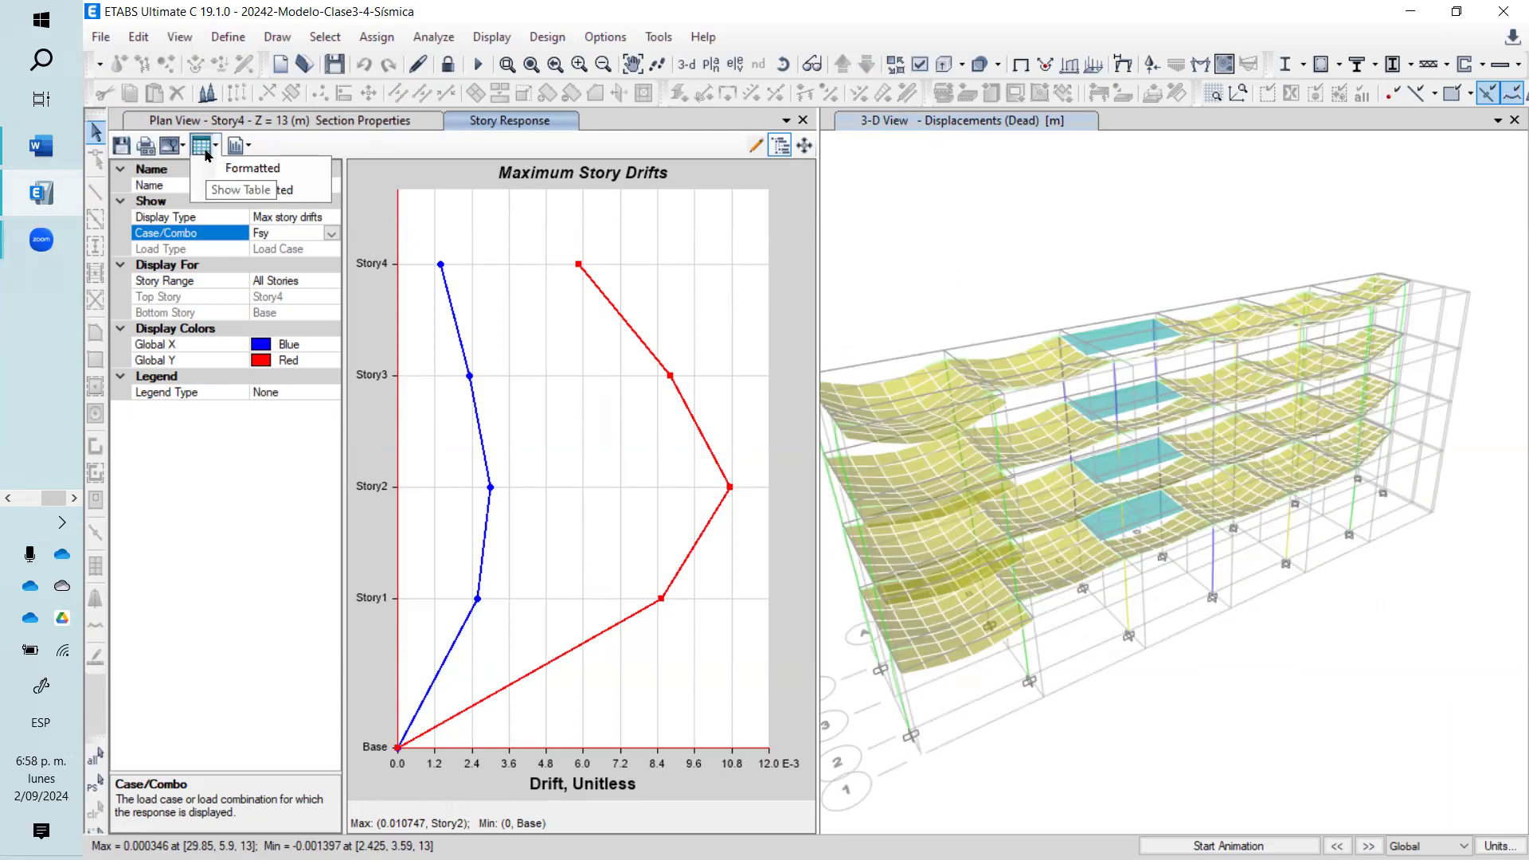
left_click(263, 172)
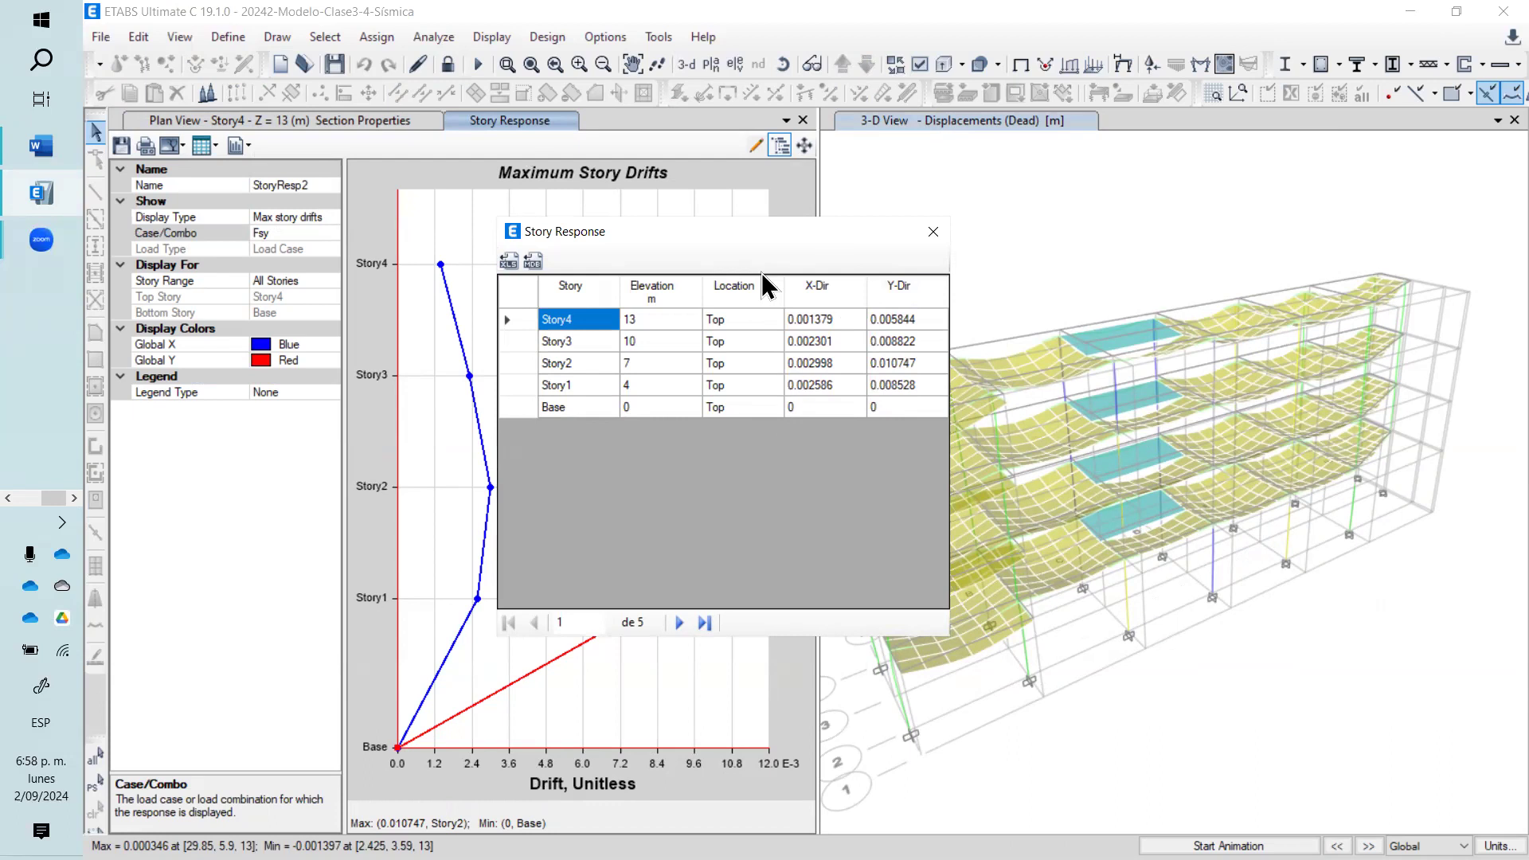
left_click(932, 233)
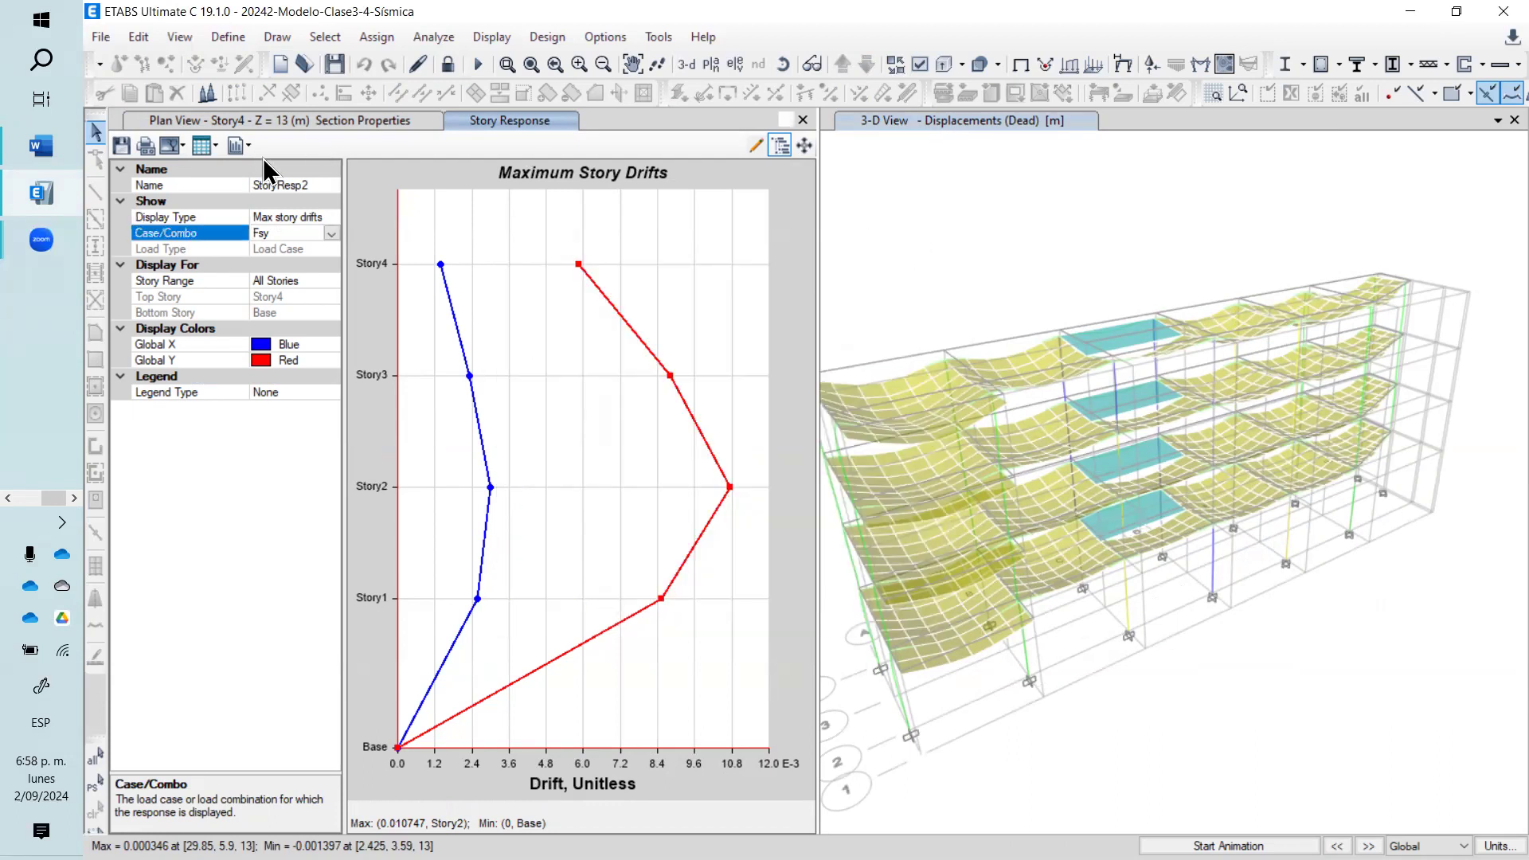
- Reopen the formatted story drift table and export it to an Excel workbook
left_click(212, 148)
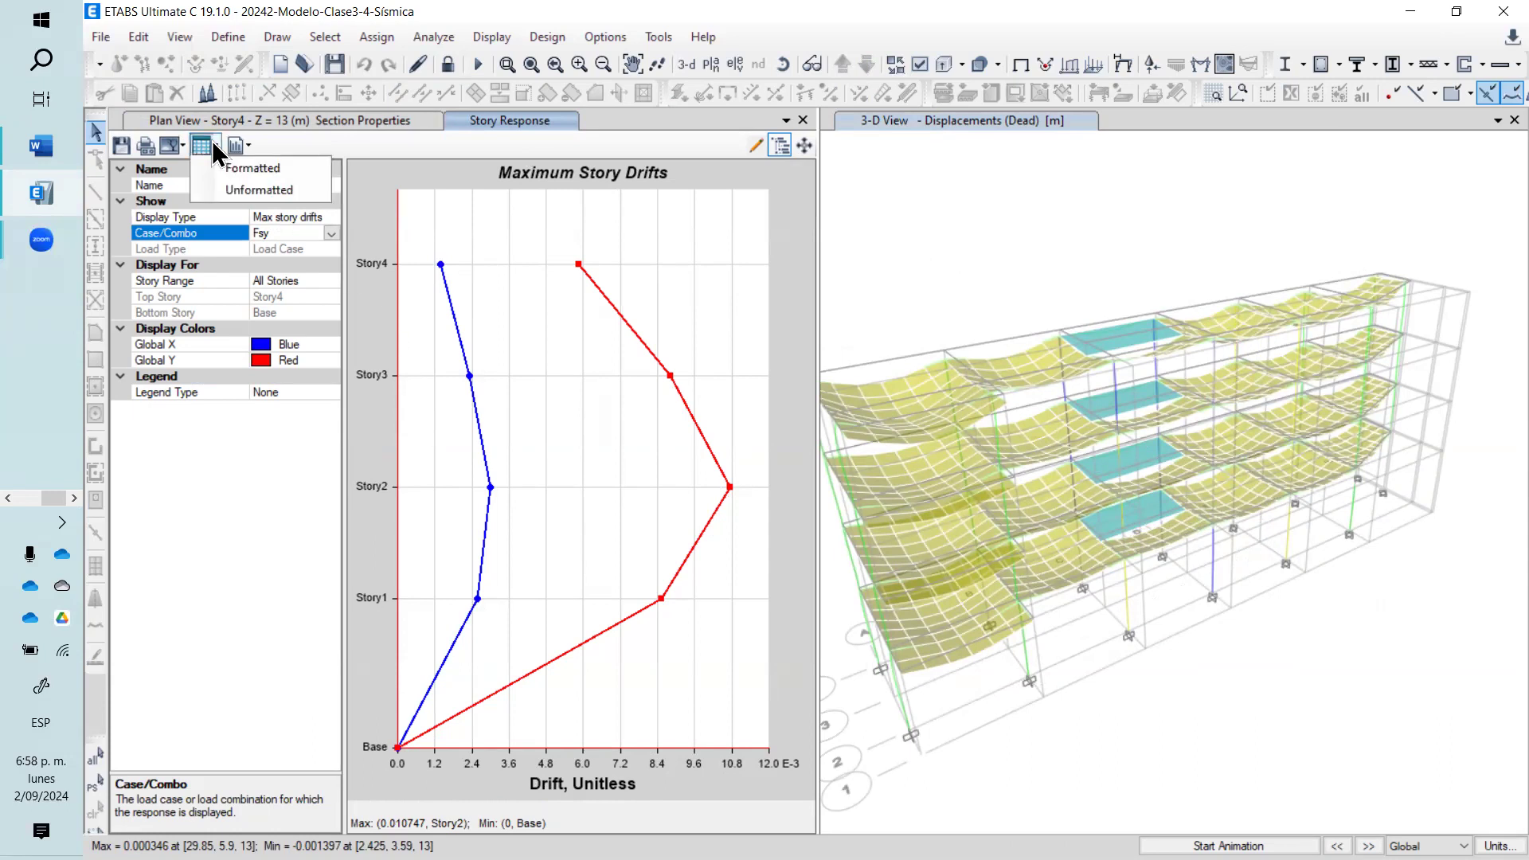
left_click(211, 149)
left_click(210, 151)
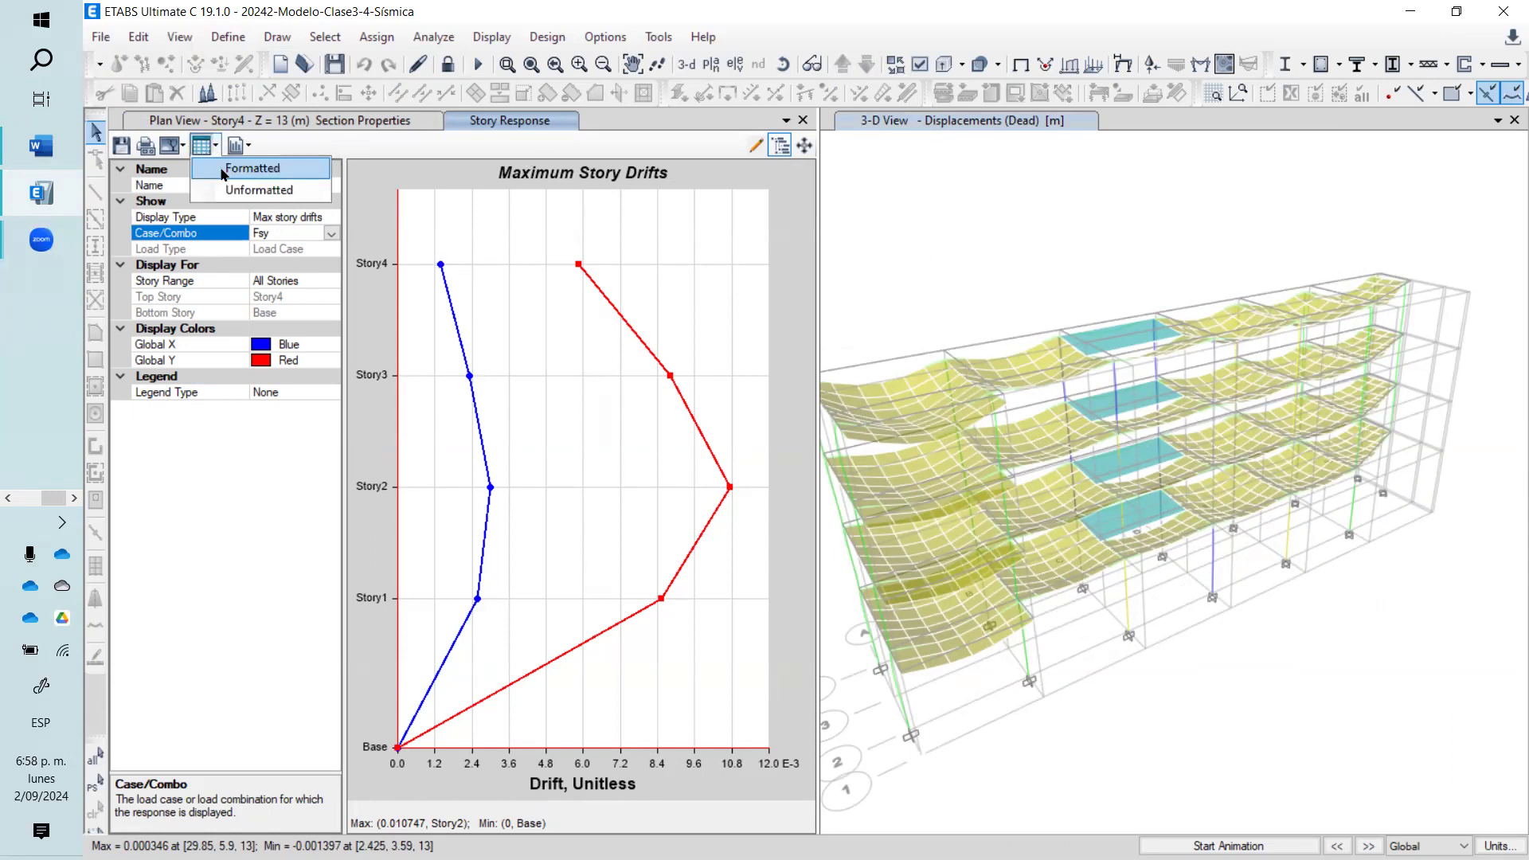
left_click(224, 175)
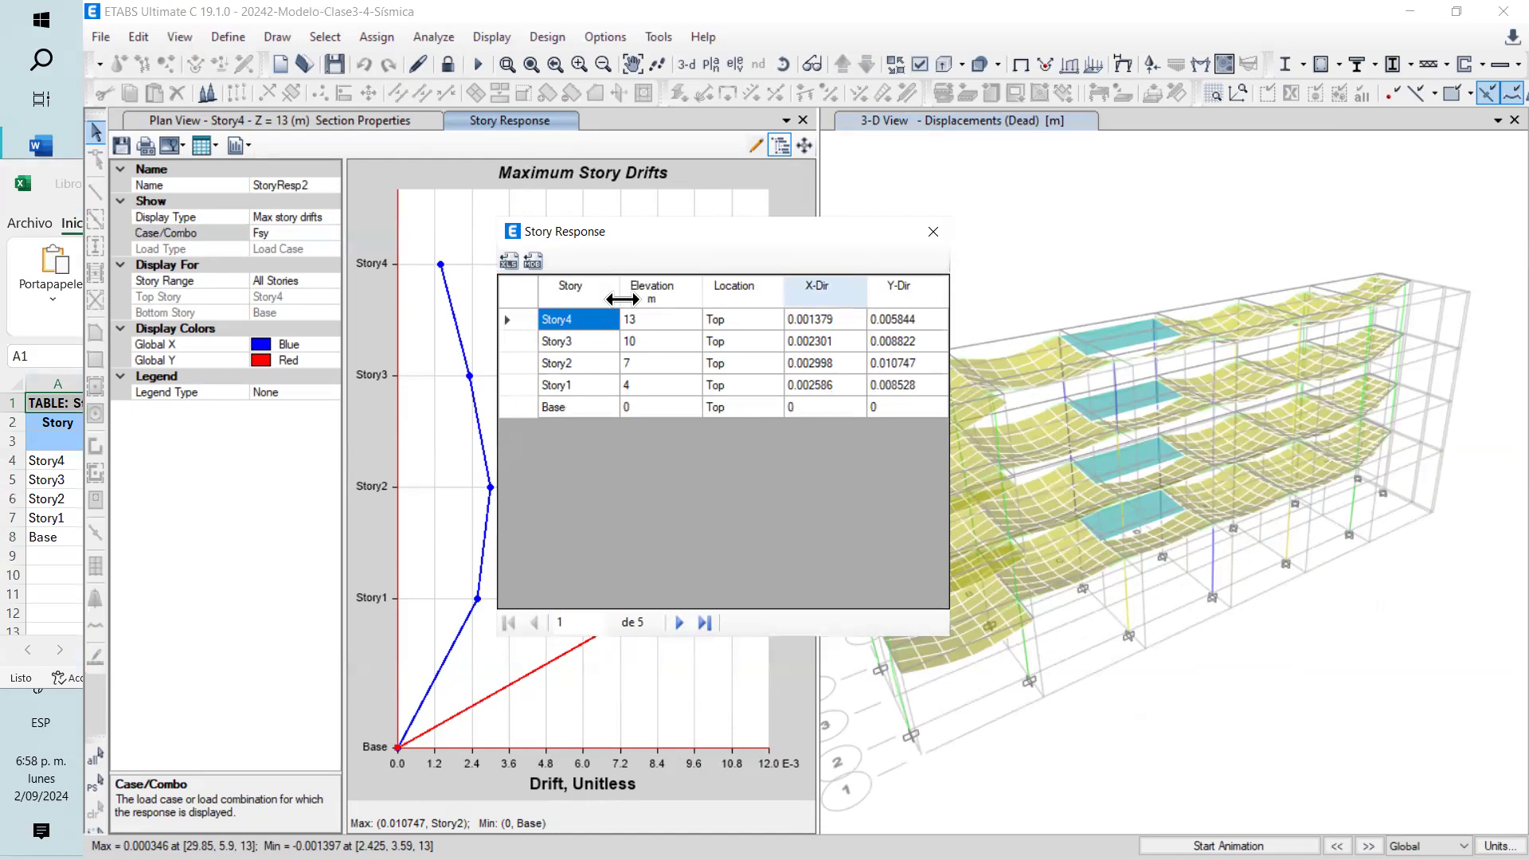
left_click(64, 185)
- Dismiss the save dialog of the exported Excel workbook and maximize its window
key("ctrl+s")
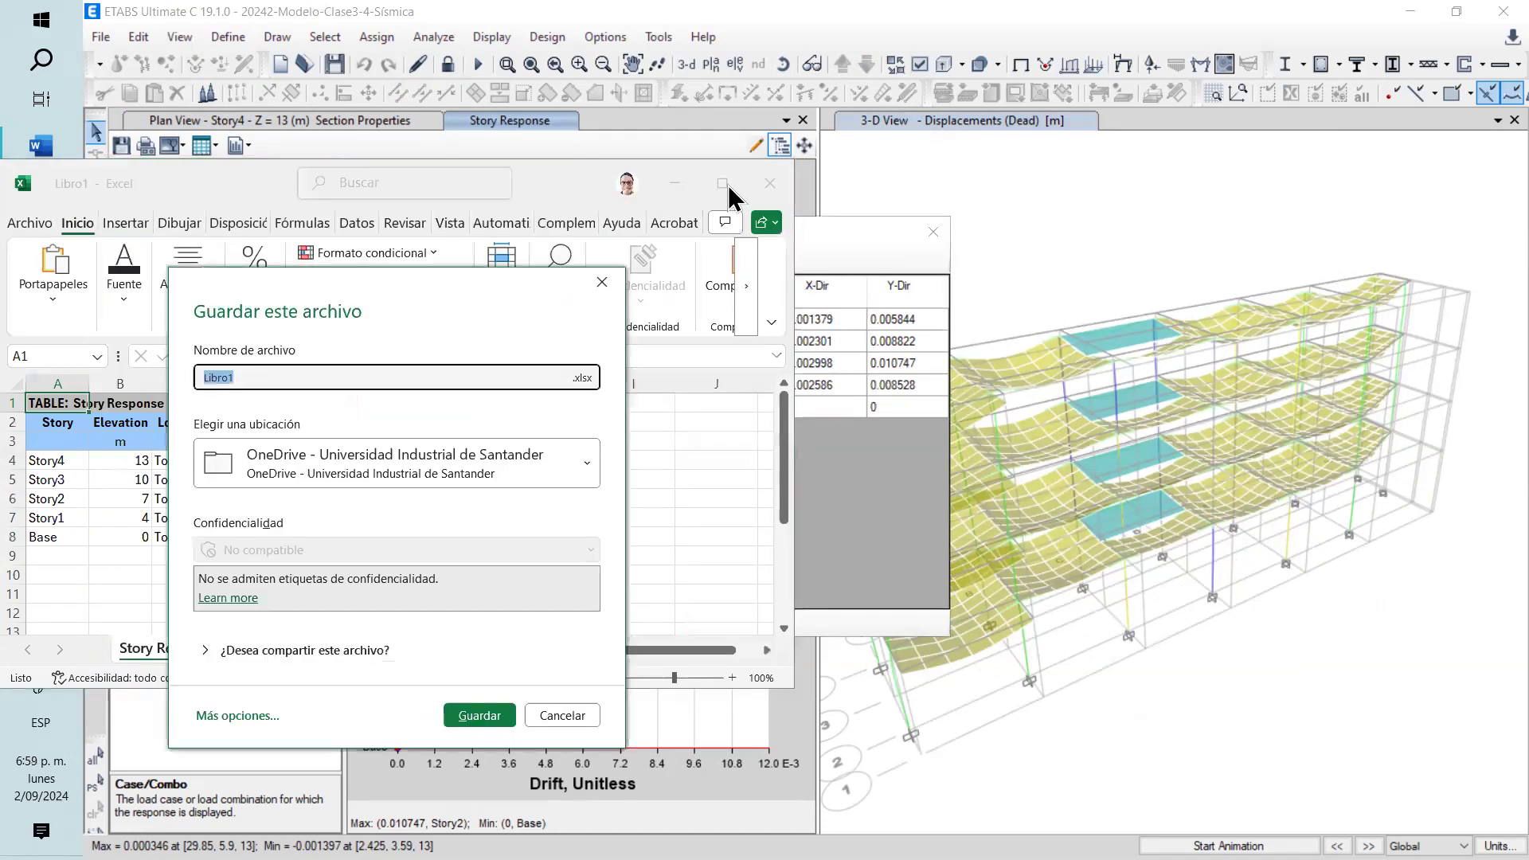
left_click(599, 288)
left_click(722, 184)
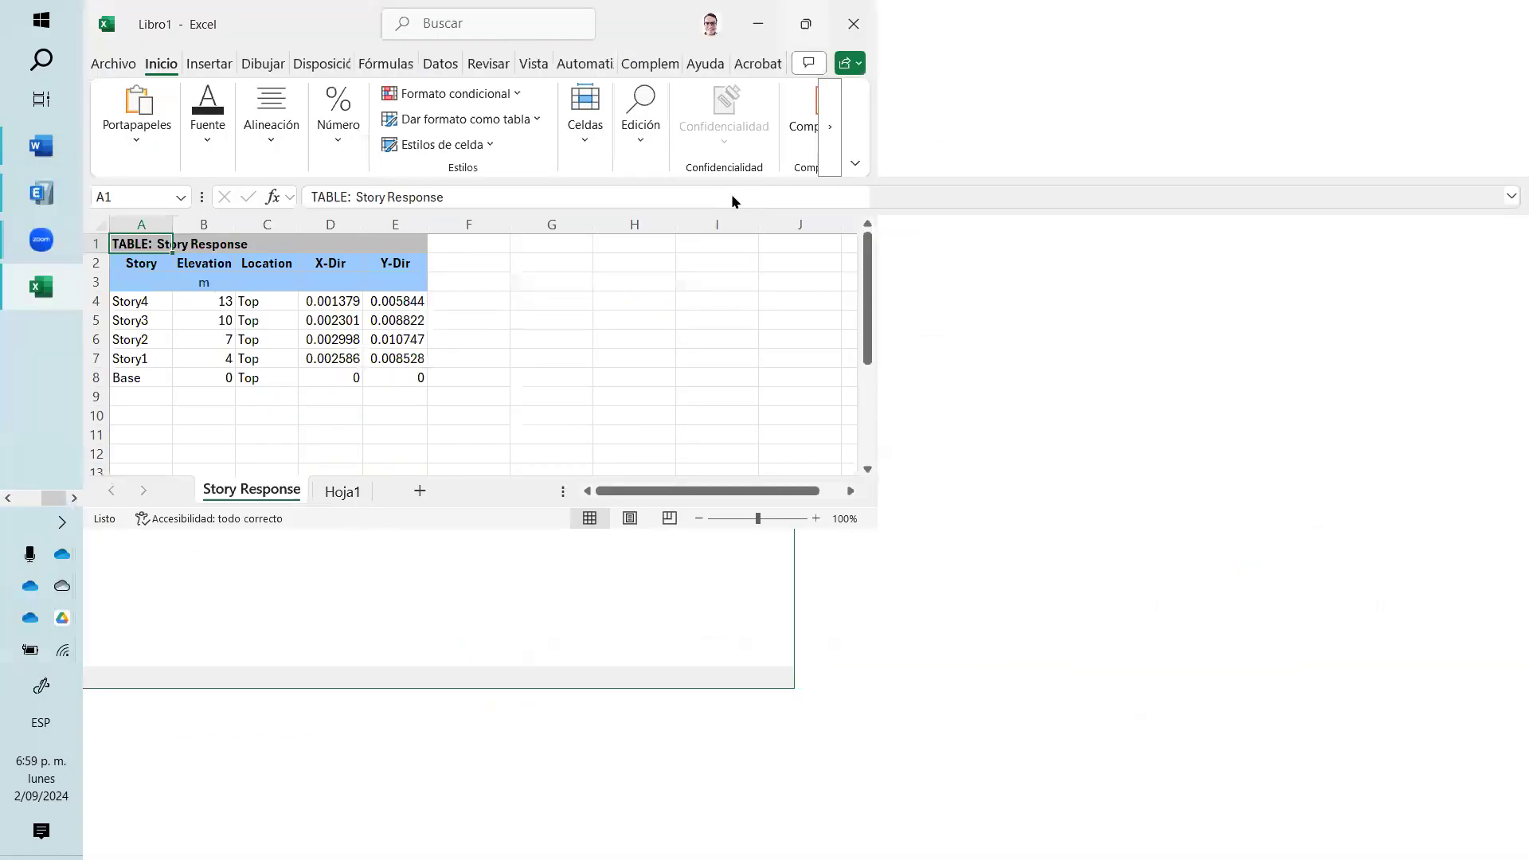
- Insert a blank column in front of the X-Dir column of the story response table
left_click(448, 302)
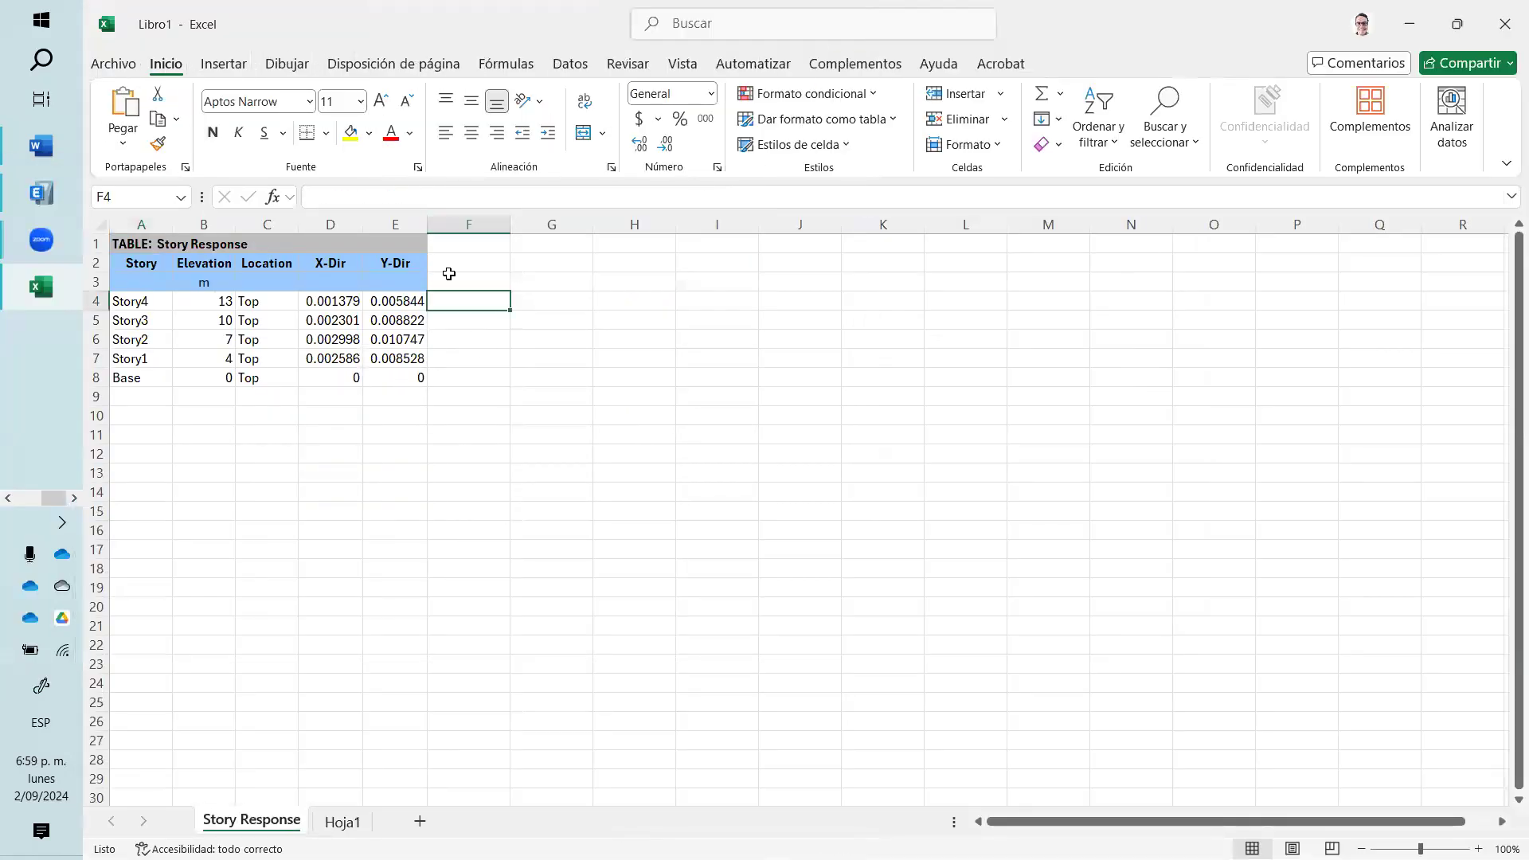
right_click(347, 225)
left_click(415, 427)
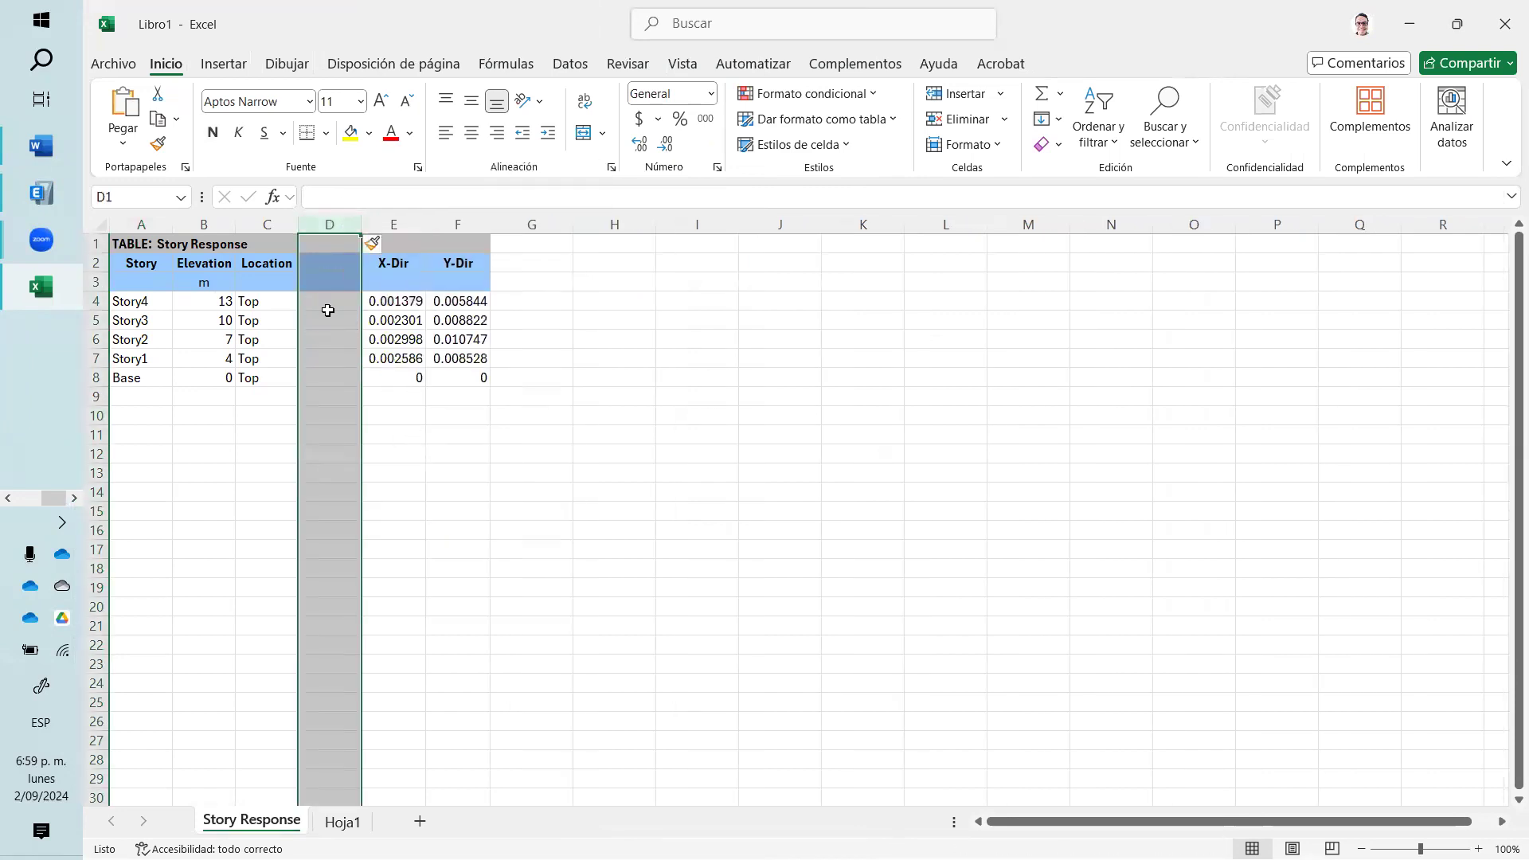
- Enter the values 3, 6, 9 and 12 in cells D4 to D7, beside the X-Dir drifts
left_click(327, 305)
key("F2")
type("3")
key("Return")
type("6")
key("Return")
type("9")
key("Return")
type("12")
key("Return")
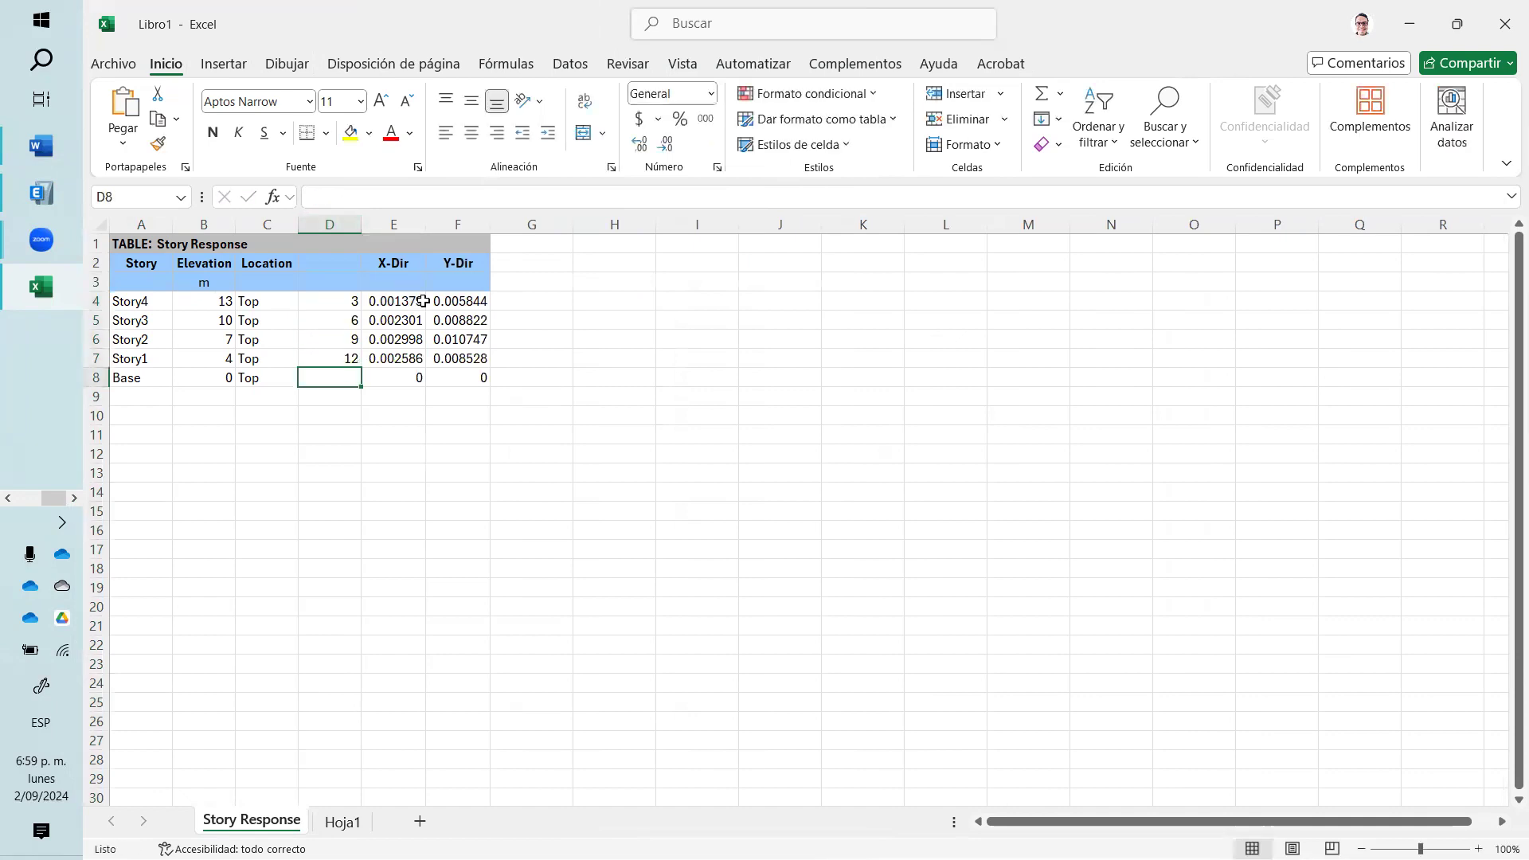
- Insert a smooth-line scatter chart with markers from D4:E7 and try to adjust its data range
left_click(348, 305)
left_click_drag(358, 314, 398, 358)
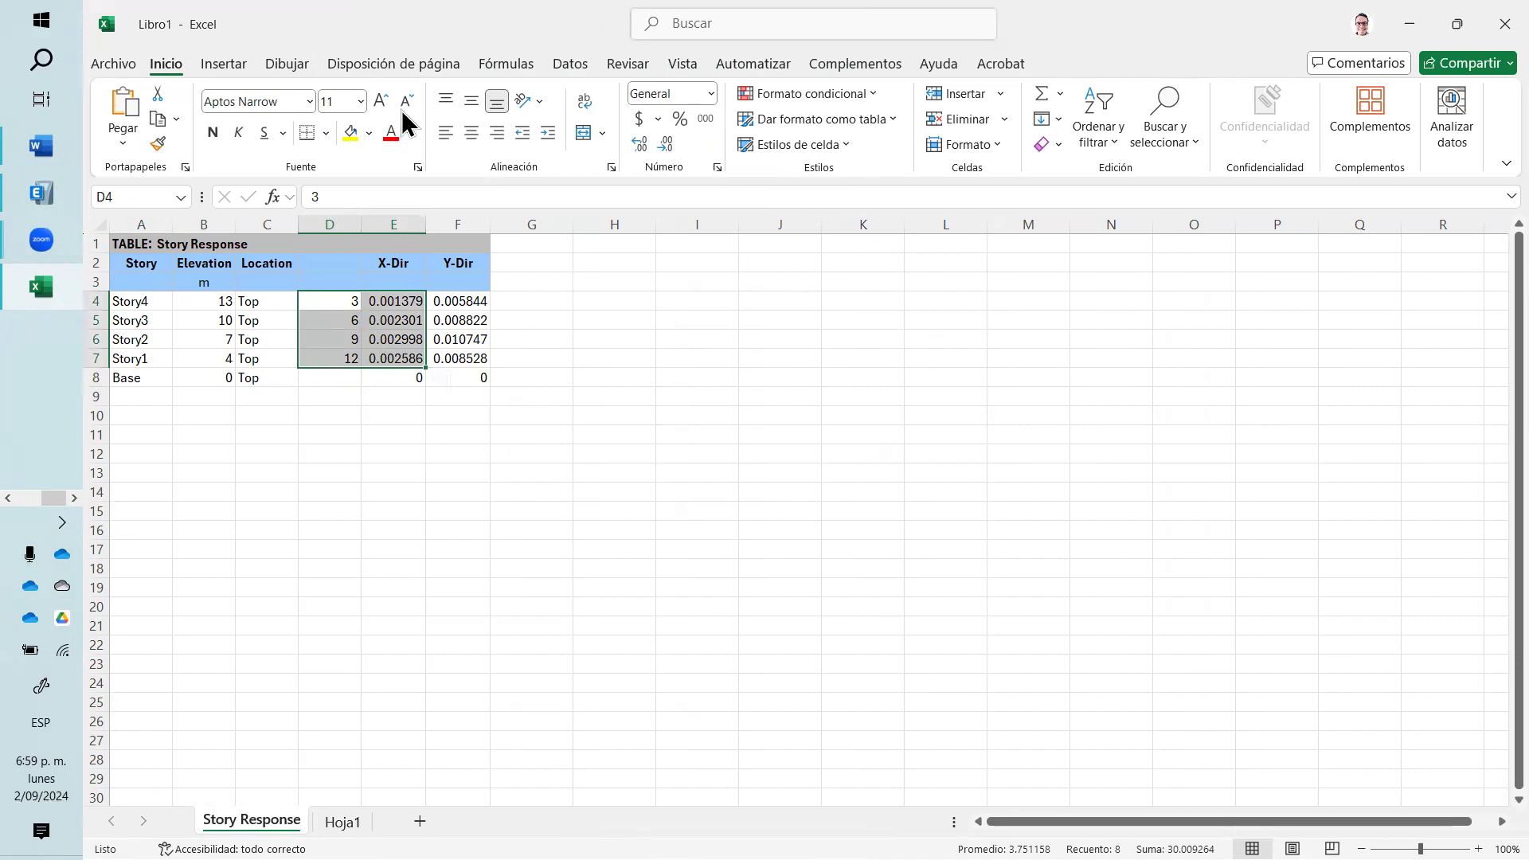
left_click(231, 67)
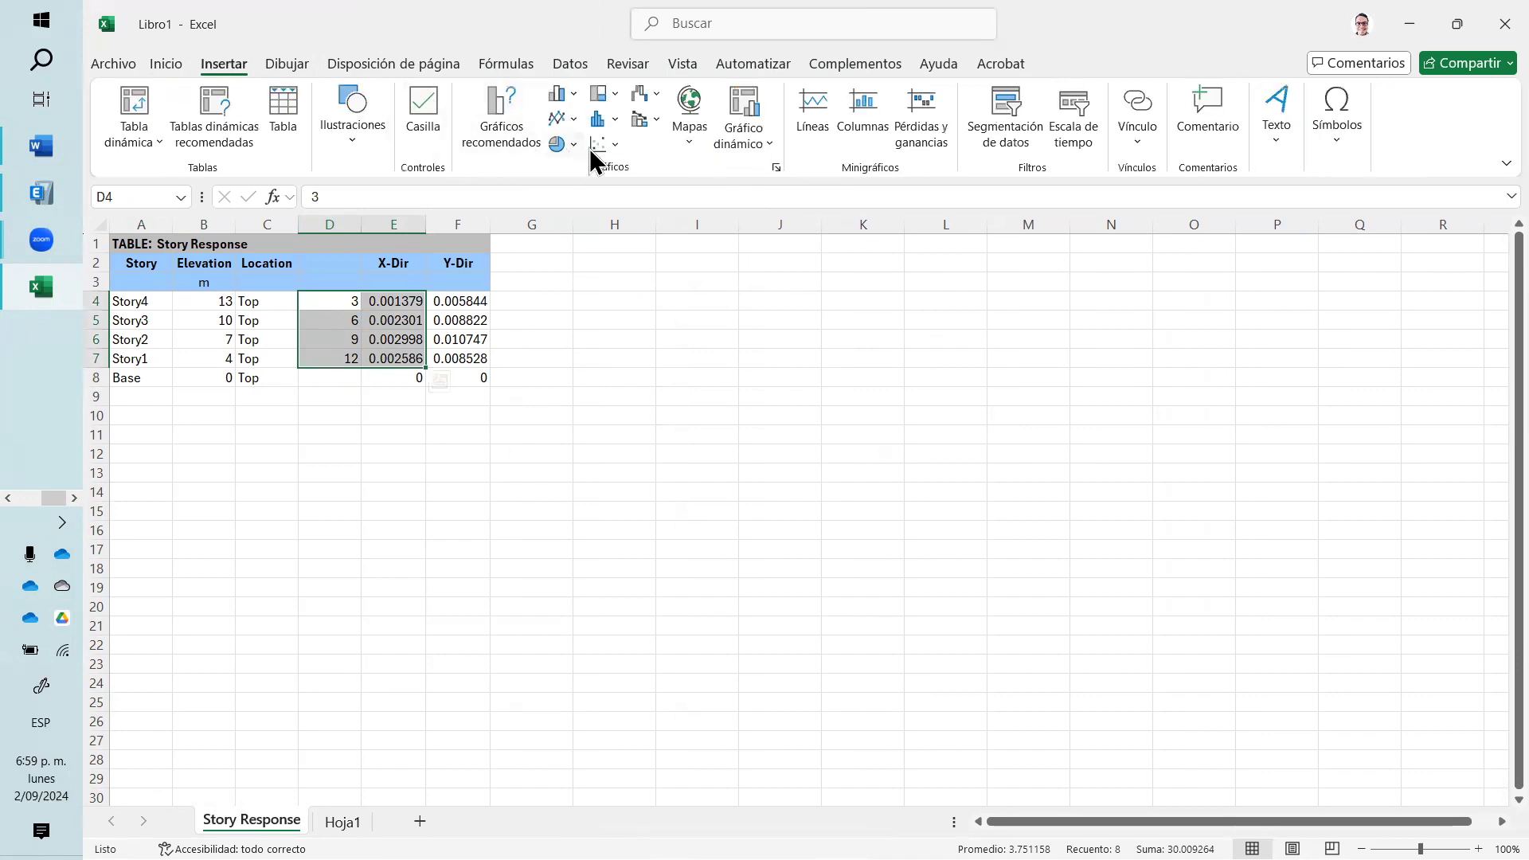
left_click(601, 146)
left_click(660, 235)
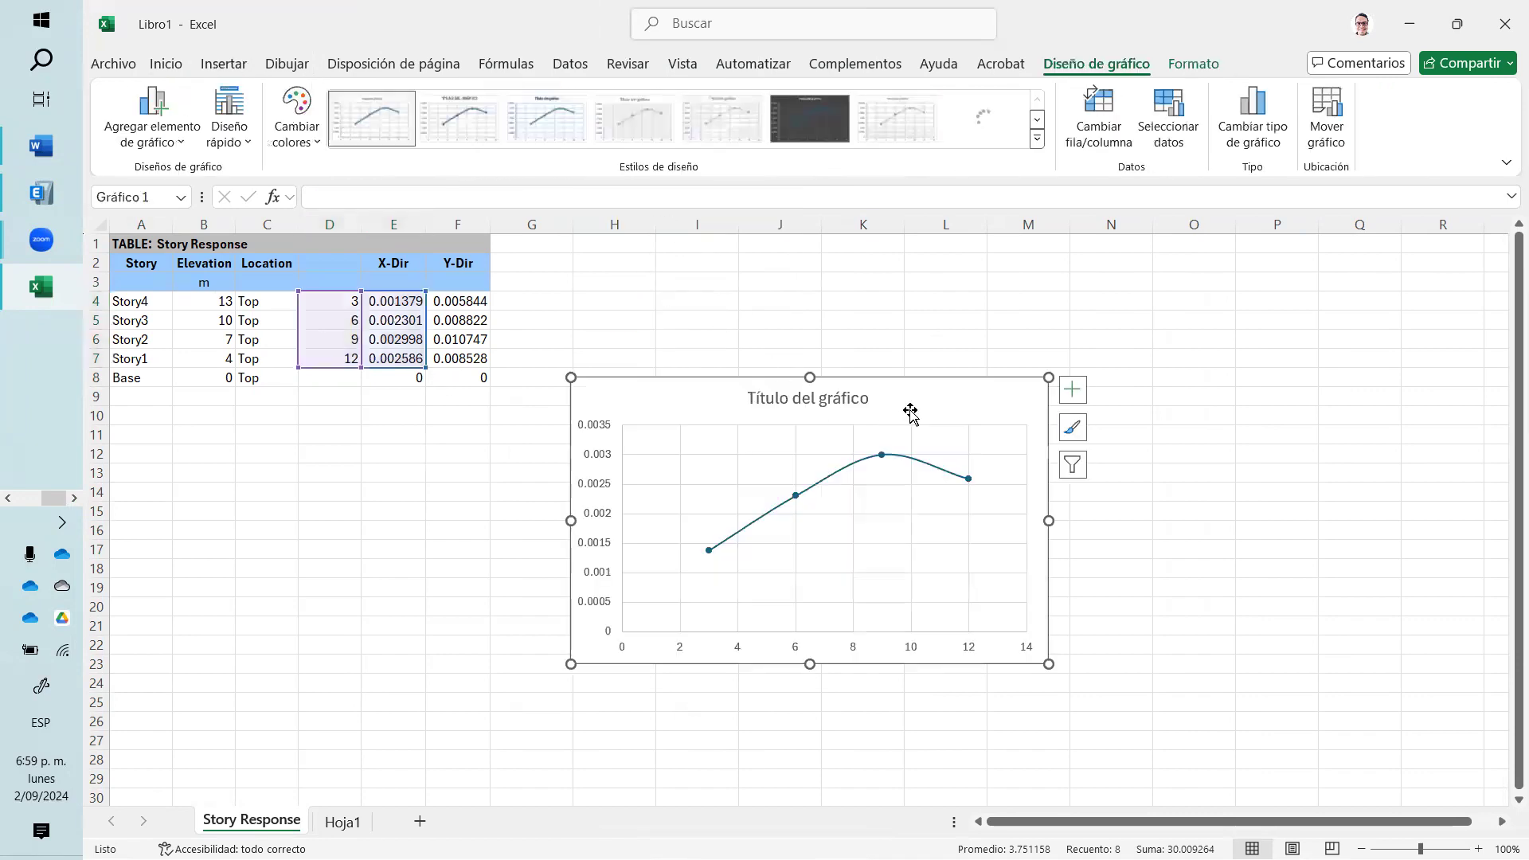
left_click_drag(319, 367, 364, 348)
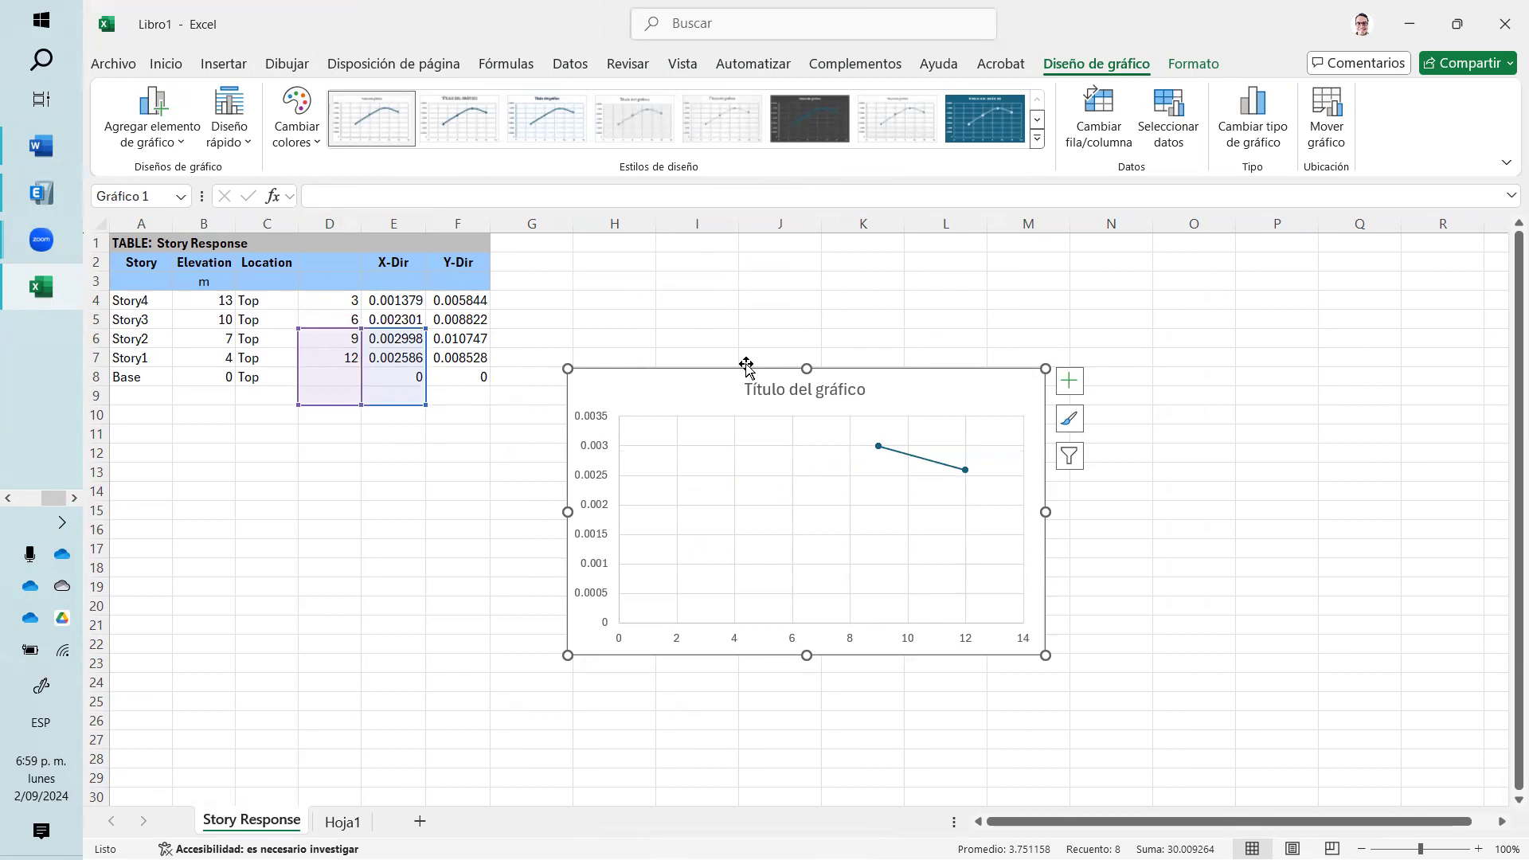
key("Escape")
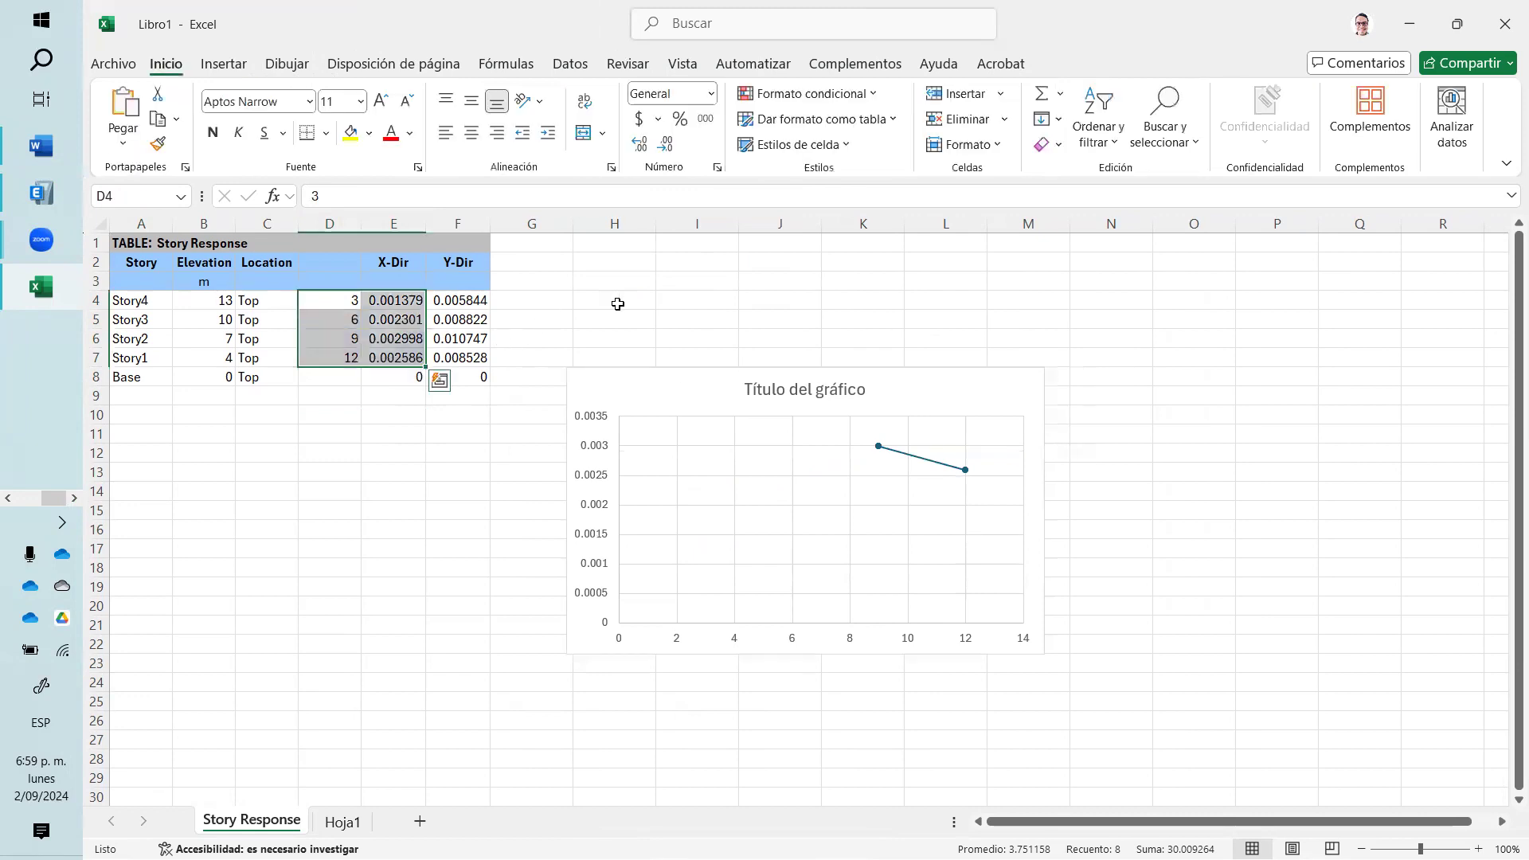
- Insert a blank column in front of Y-Dir and move the values from column D into it, starting at F4
right_click(458, 226)
left_click(526, 426)
left_click_drag(350, 301, 349, 367)
key("ctrl+x")
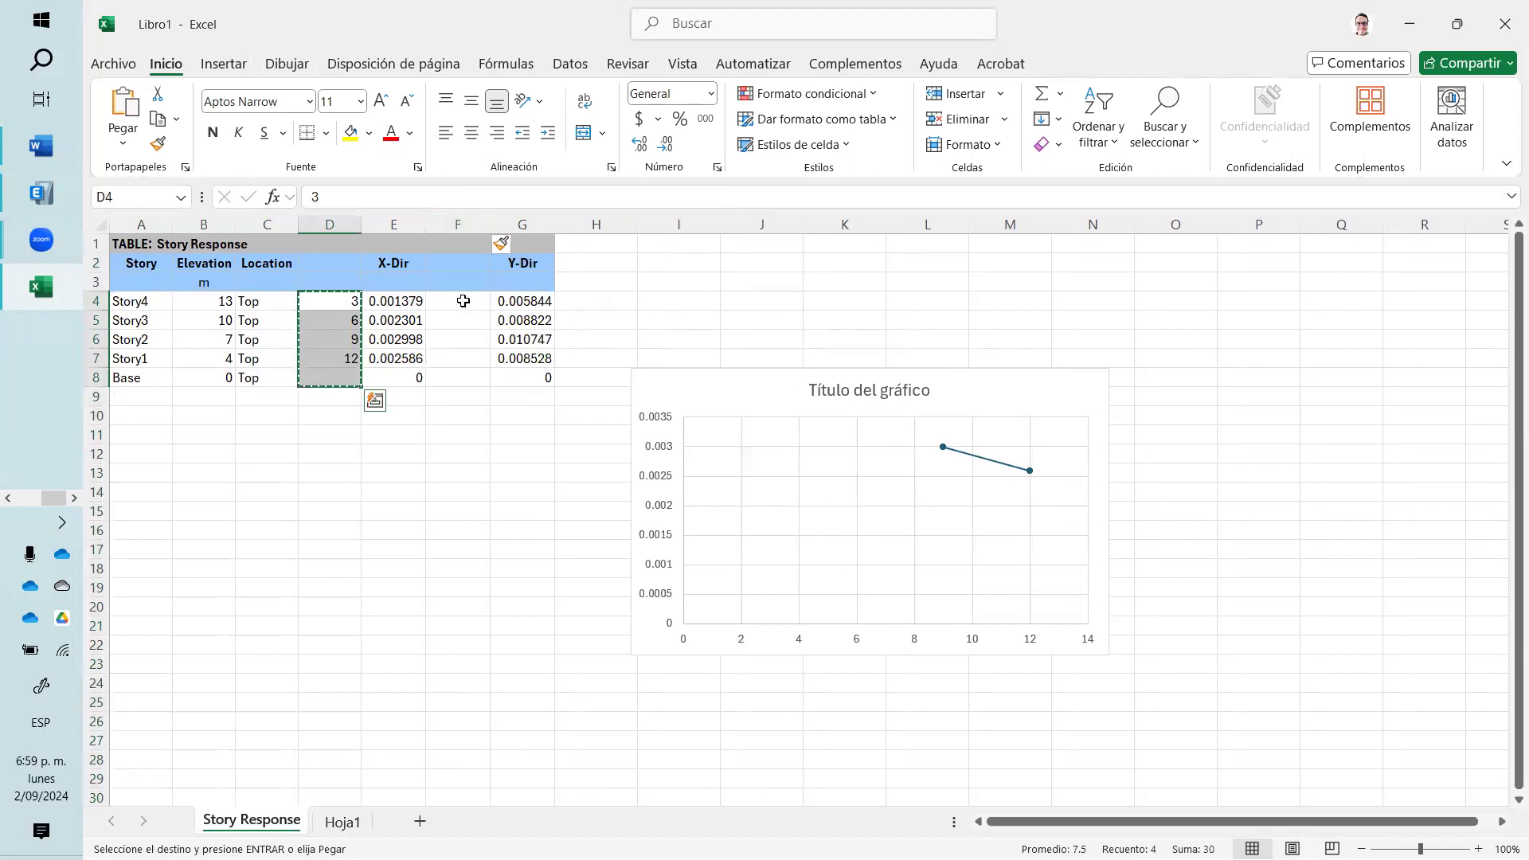
left_click(464, 301)
key("ctrl+v")
left_click(522, 511)
- Try to shift the chart's source ranges to the X-Dir and column F values, then delete the chart
left_click(702, 402)
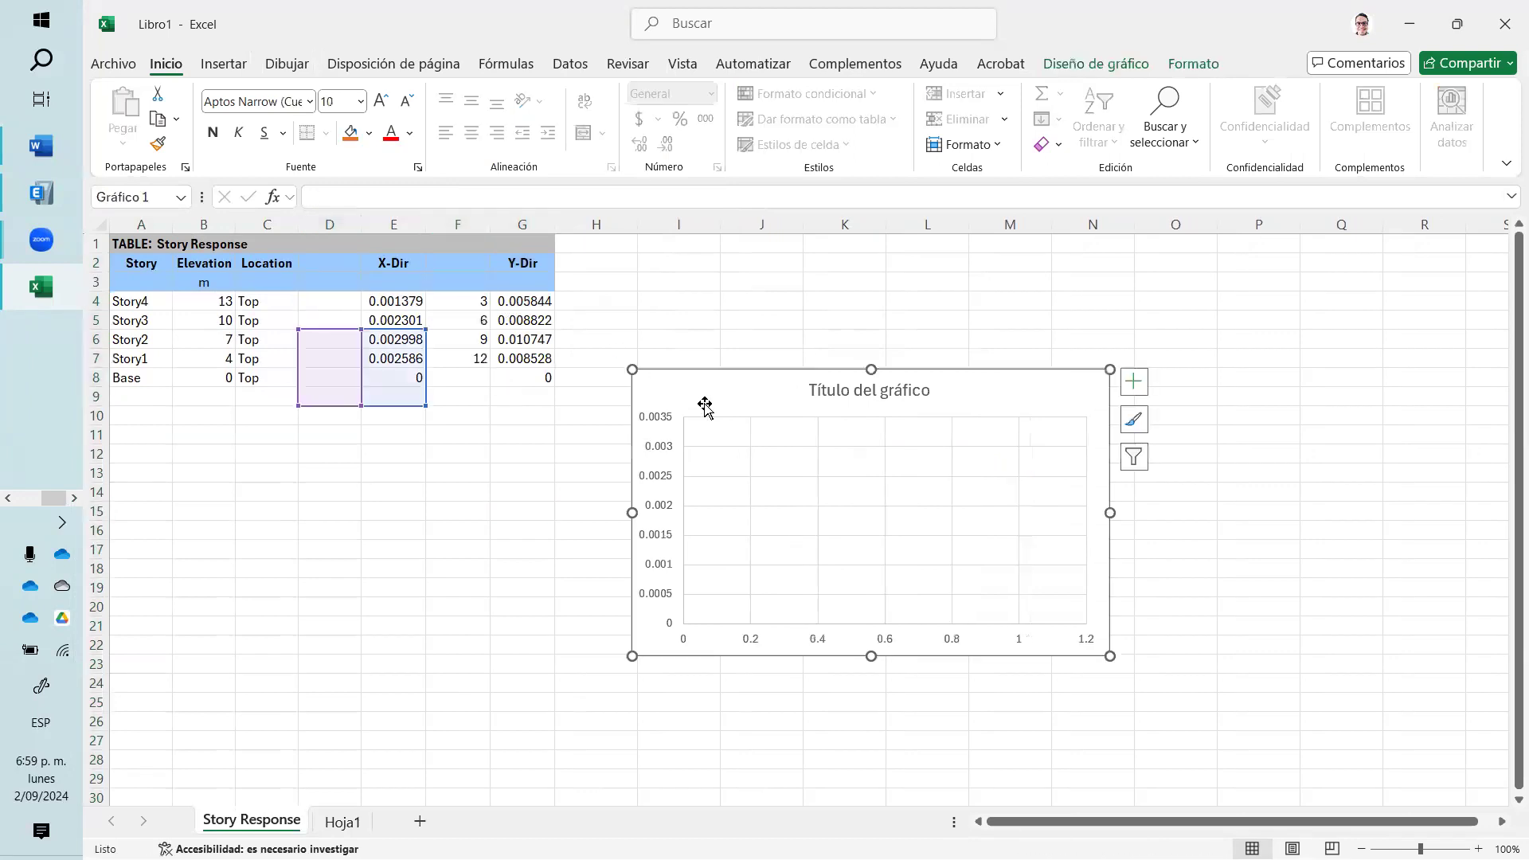
left_click(428, 390)
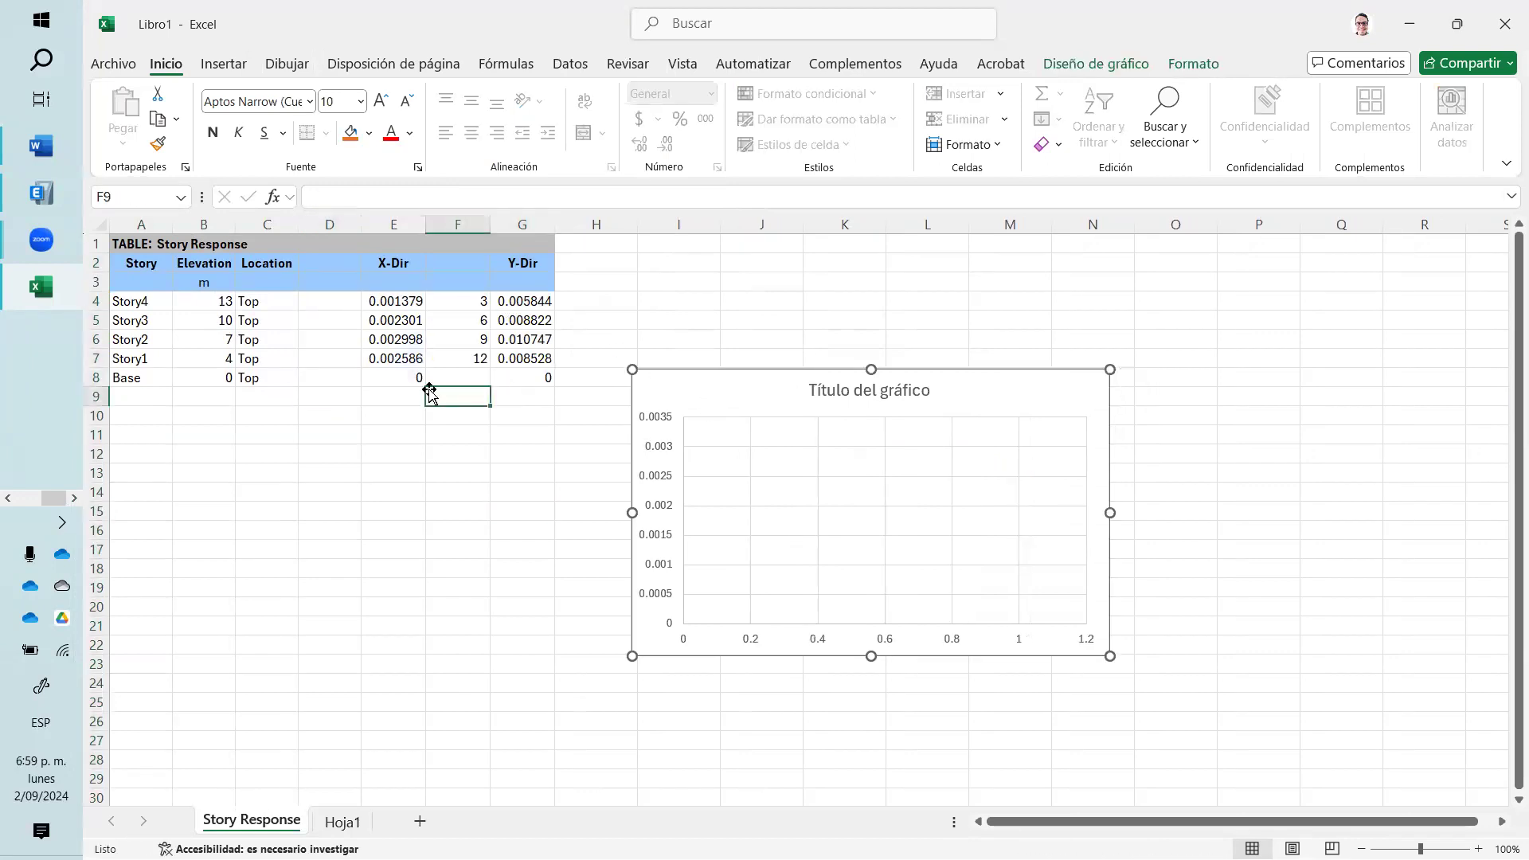
left_click(710, 385)
left_click_drag(424, 383, 468, 338)
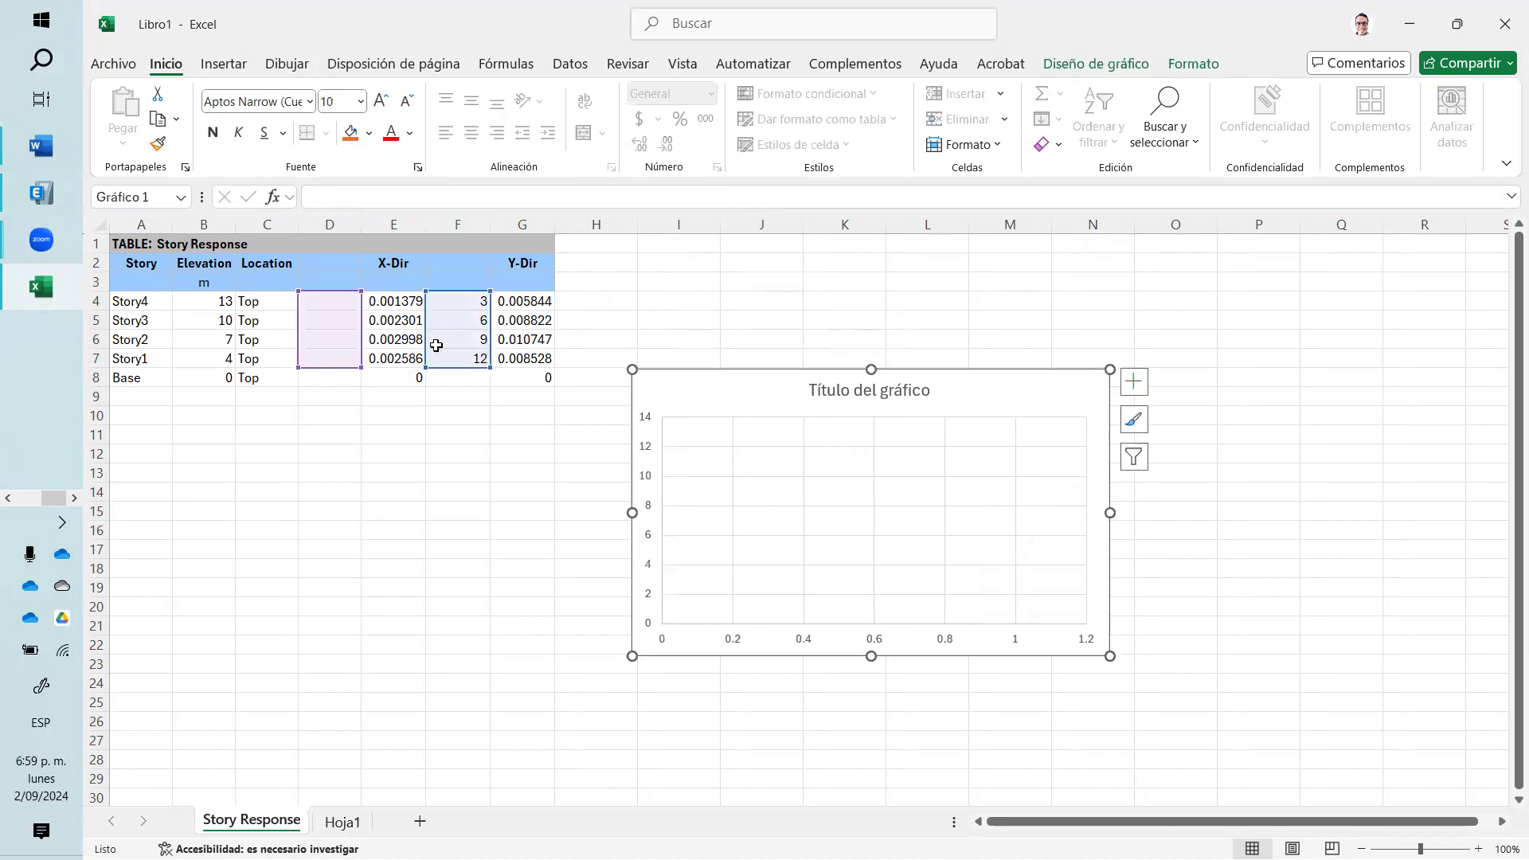
left_click_drag(330, 371, 462, 358)
key("Delete")
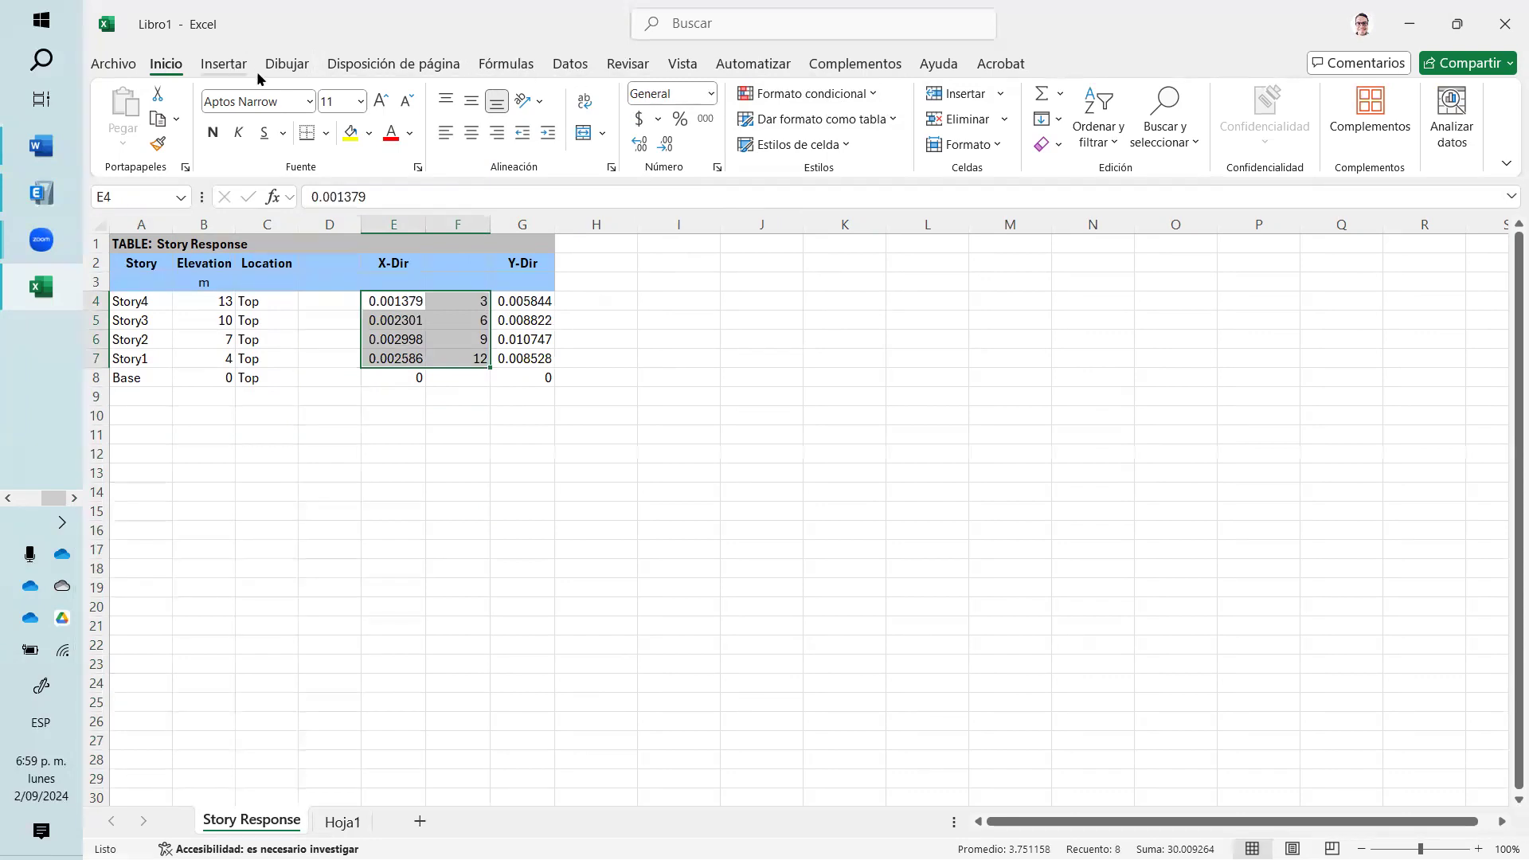
- Insert a scatter chart with smooth lines and markers from the X-Dir drifts and column F values in E4:F7
left_click(225, 64)
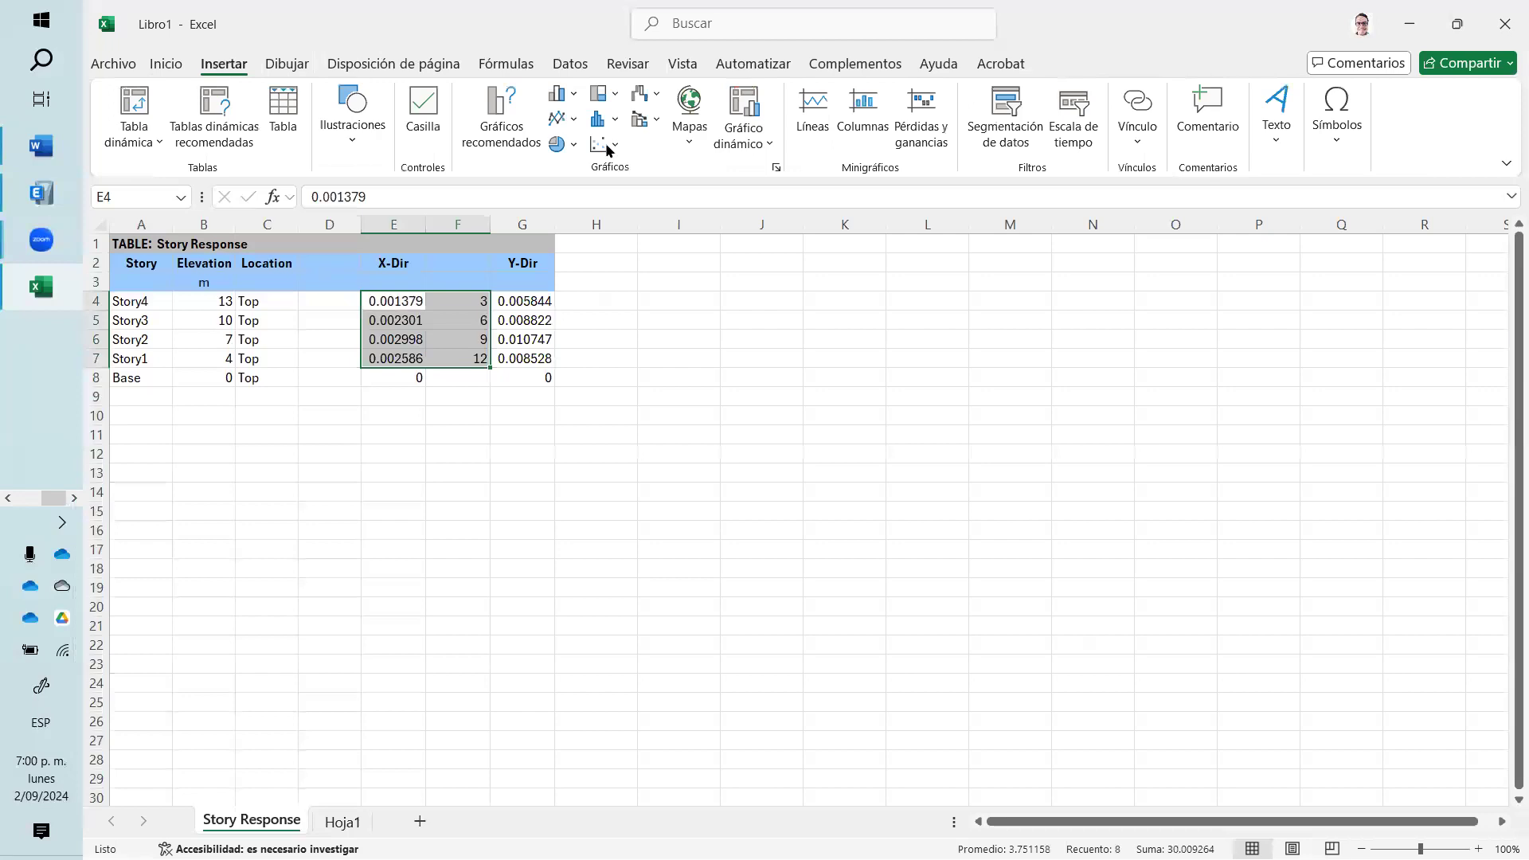
left_click(603, 144)
left_click(615, 152)
left_click(613, 148)
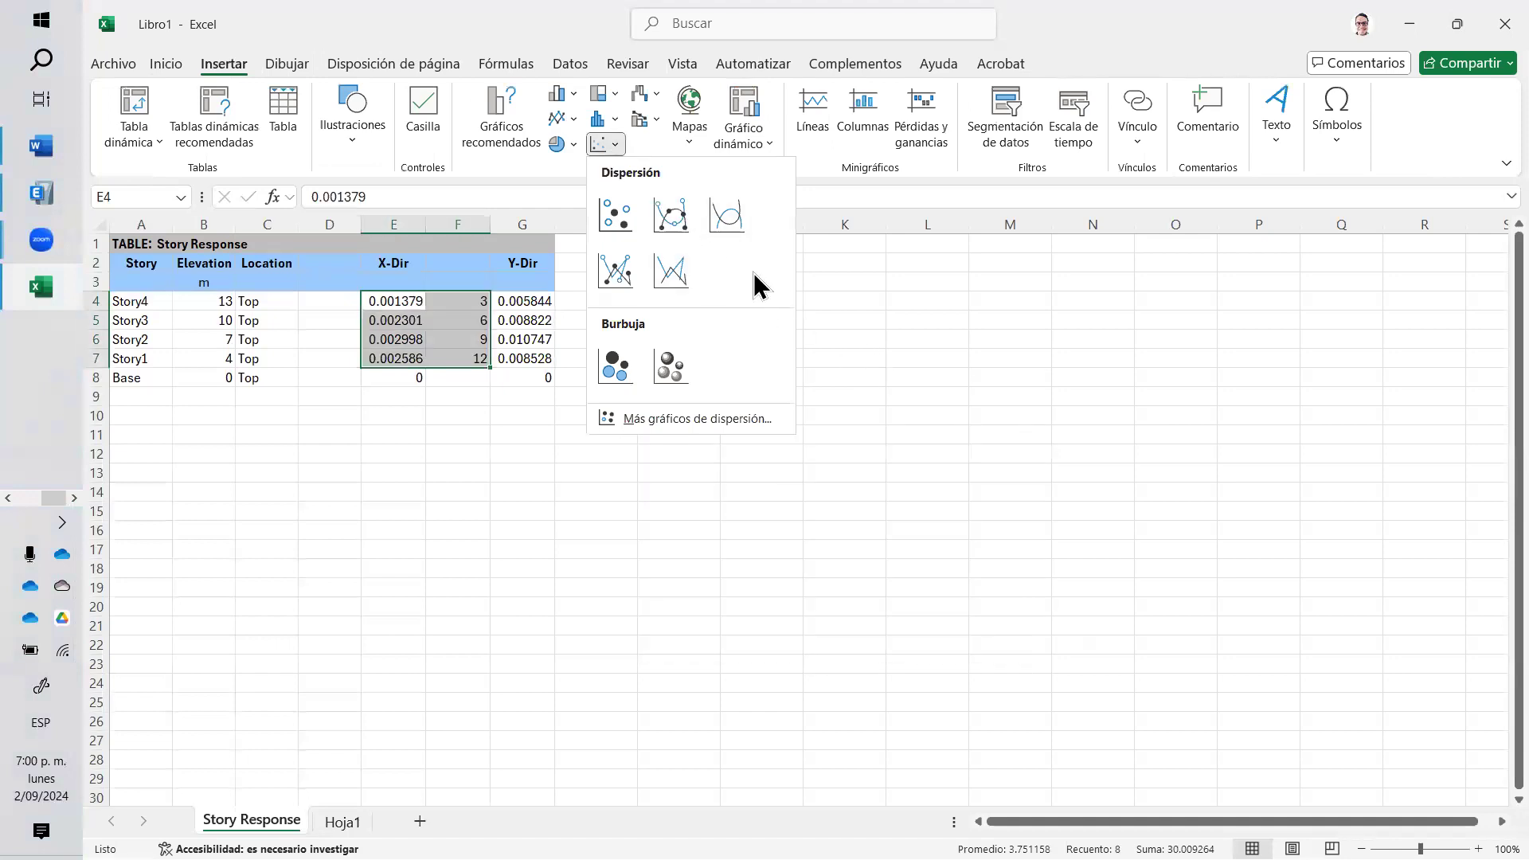
left_click(679, 224)
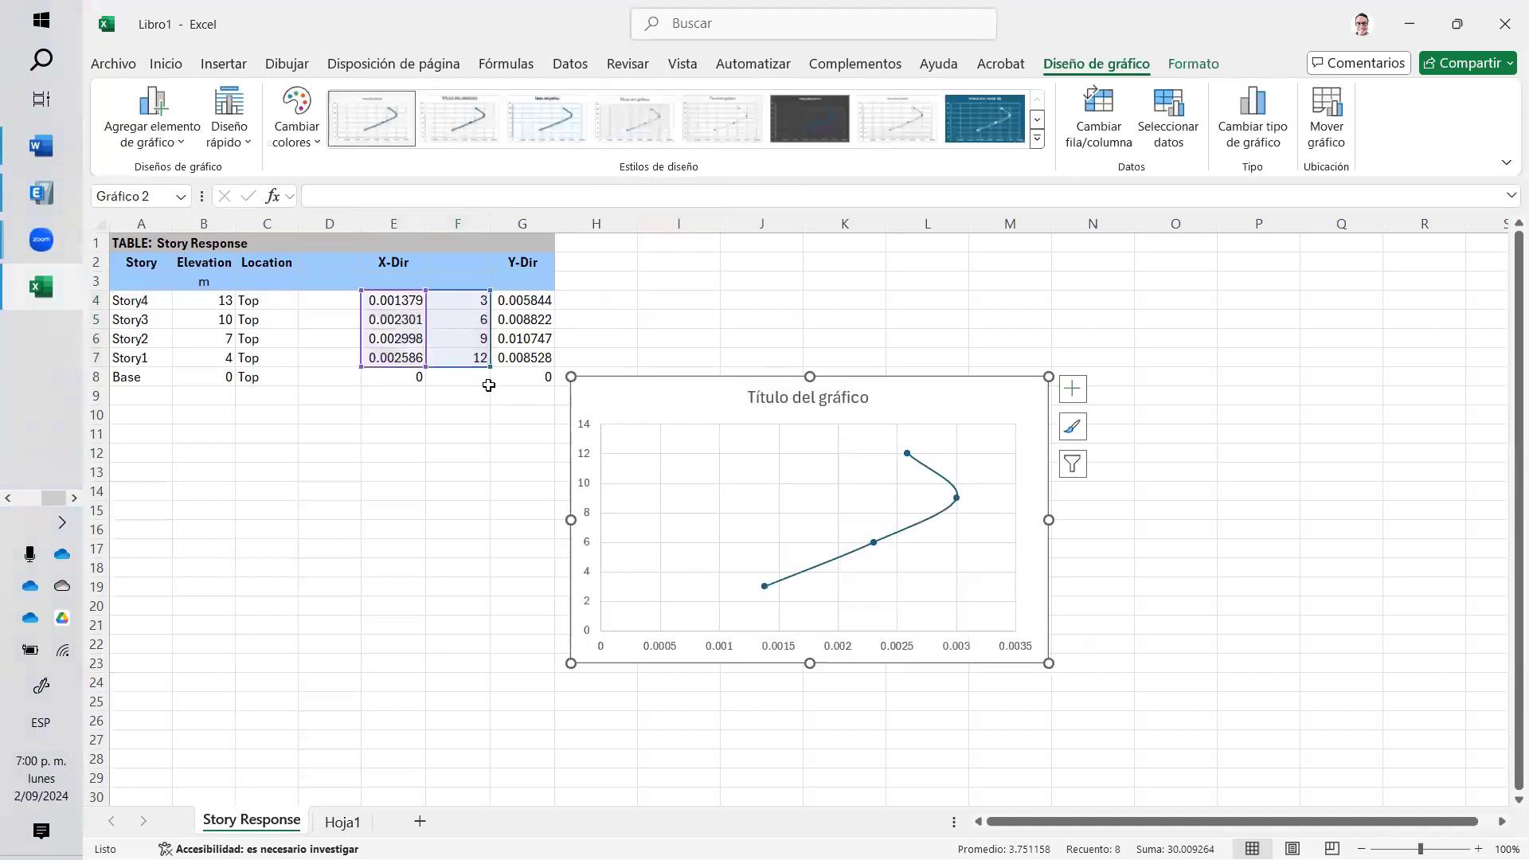
mouse_move(422, 368)
left_mouse_down()
mouse_move(419, 387)
mouse_move(420, 368)
left_mouse_up()
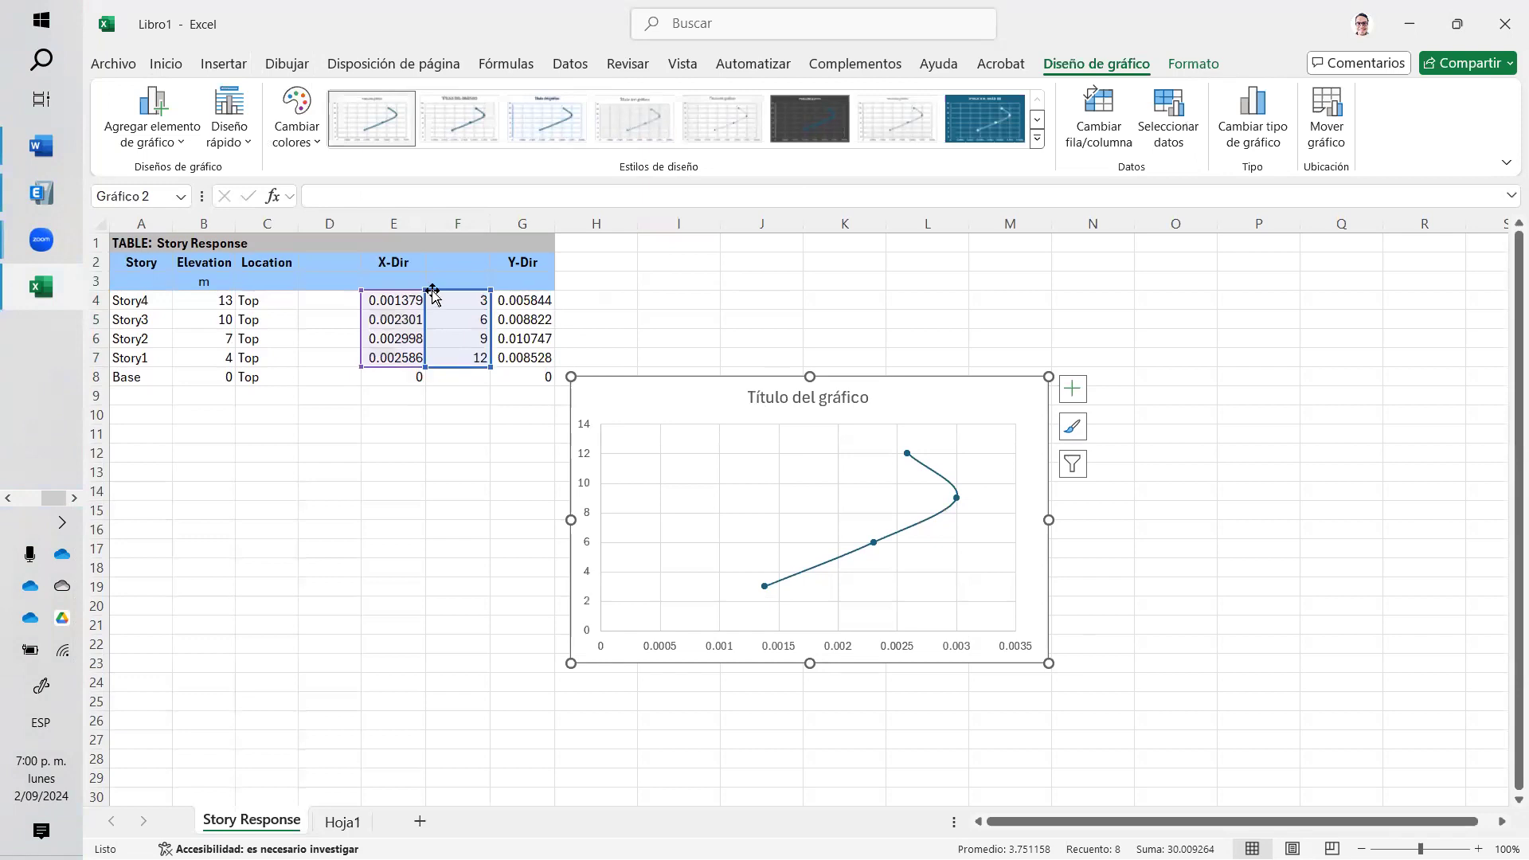
- Enter 0 in cells E3 and F3 and include that row in the chart's data so the curve starts at the origin
left_click(395, 279)
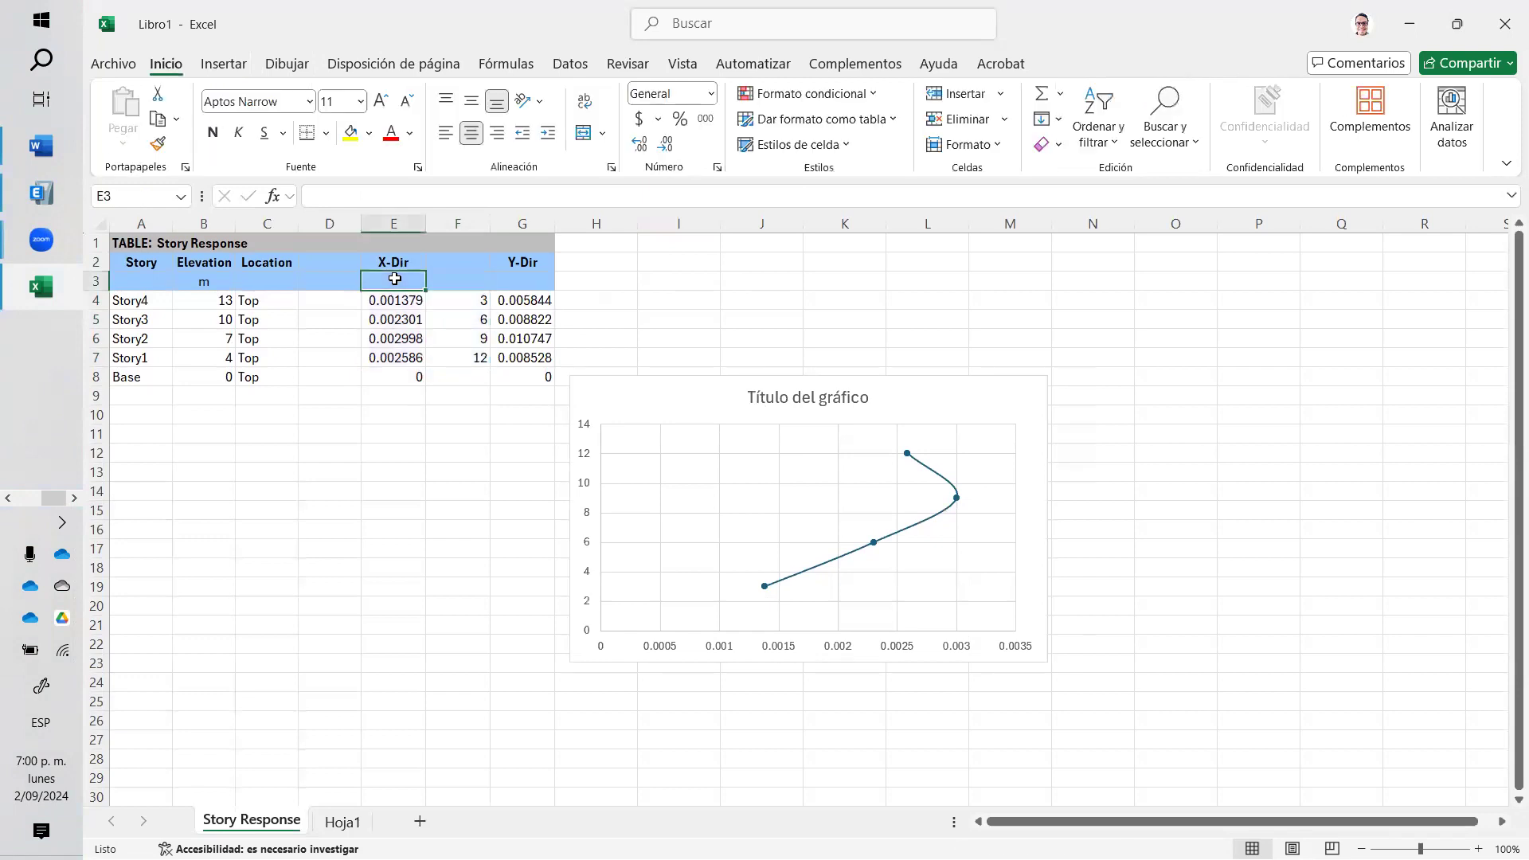
type("0")
key("Tab")
type("0")
key("Tab")
left_click(1246, 431)
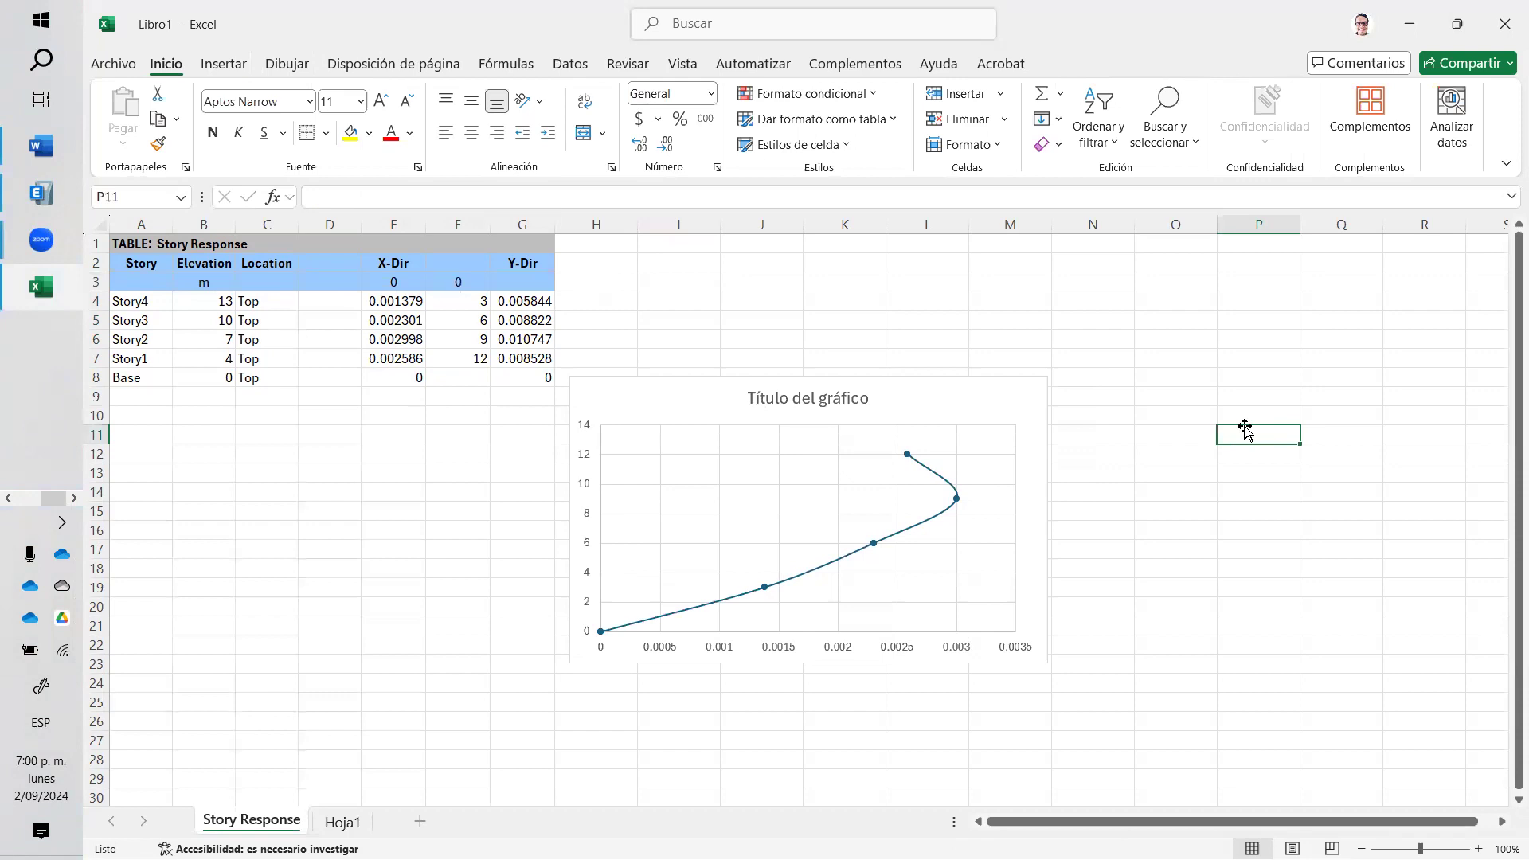
- Replace the placeholder chart title with "dERIVA x"
left_click(767, 401)
triple_click(771, 405)
double_click(770, 401)
left_click(749, 398)
left_click_drag(749, 397, 897, 391)
type("dERIVA x")
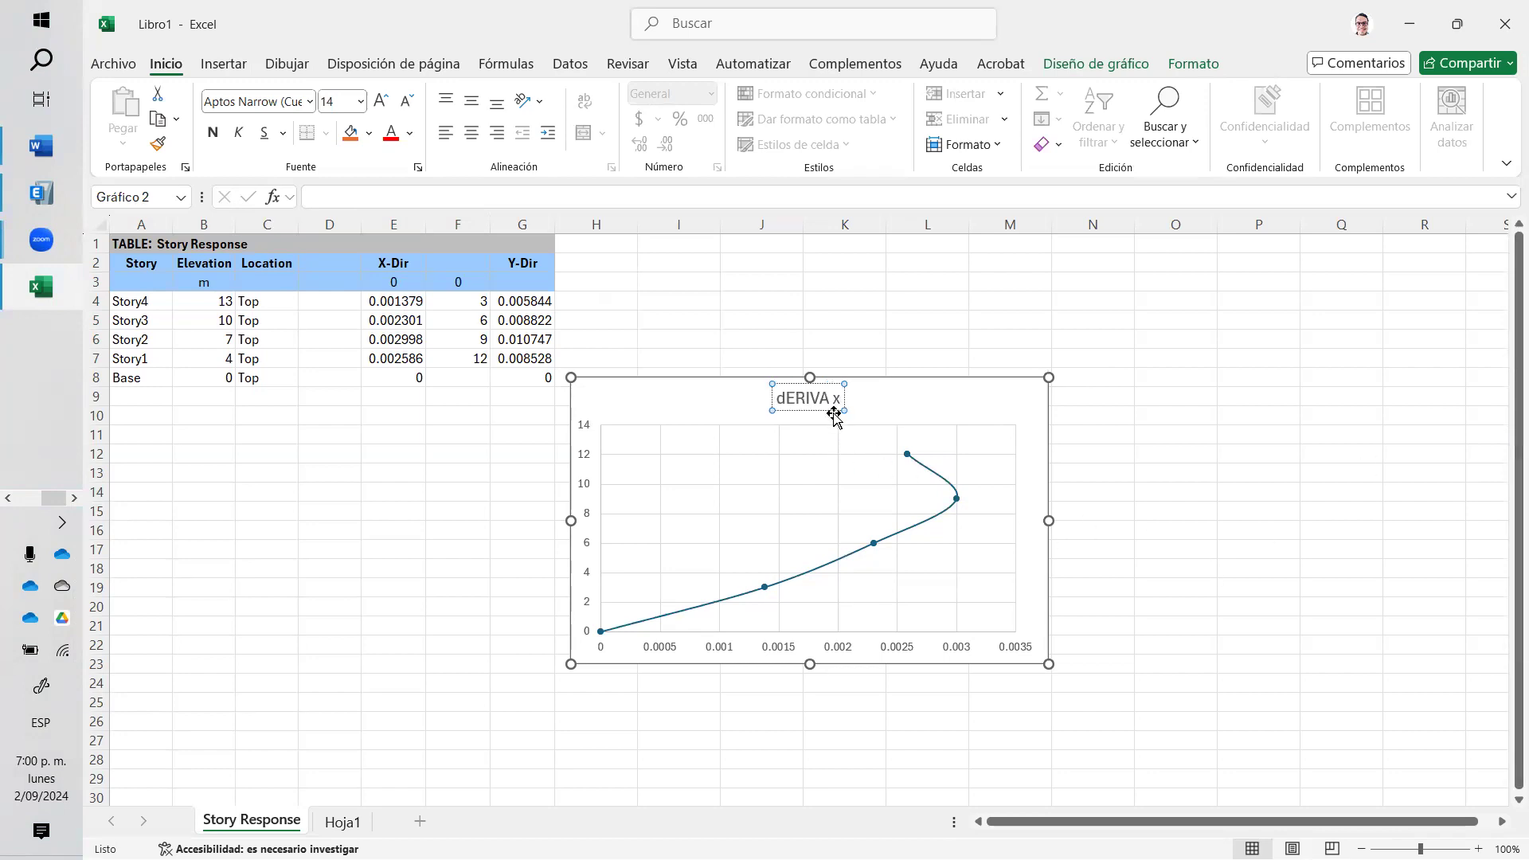
- Change the chart title to "Desplazamiento en X"
key("ctrl+a")
type("Des")
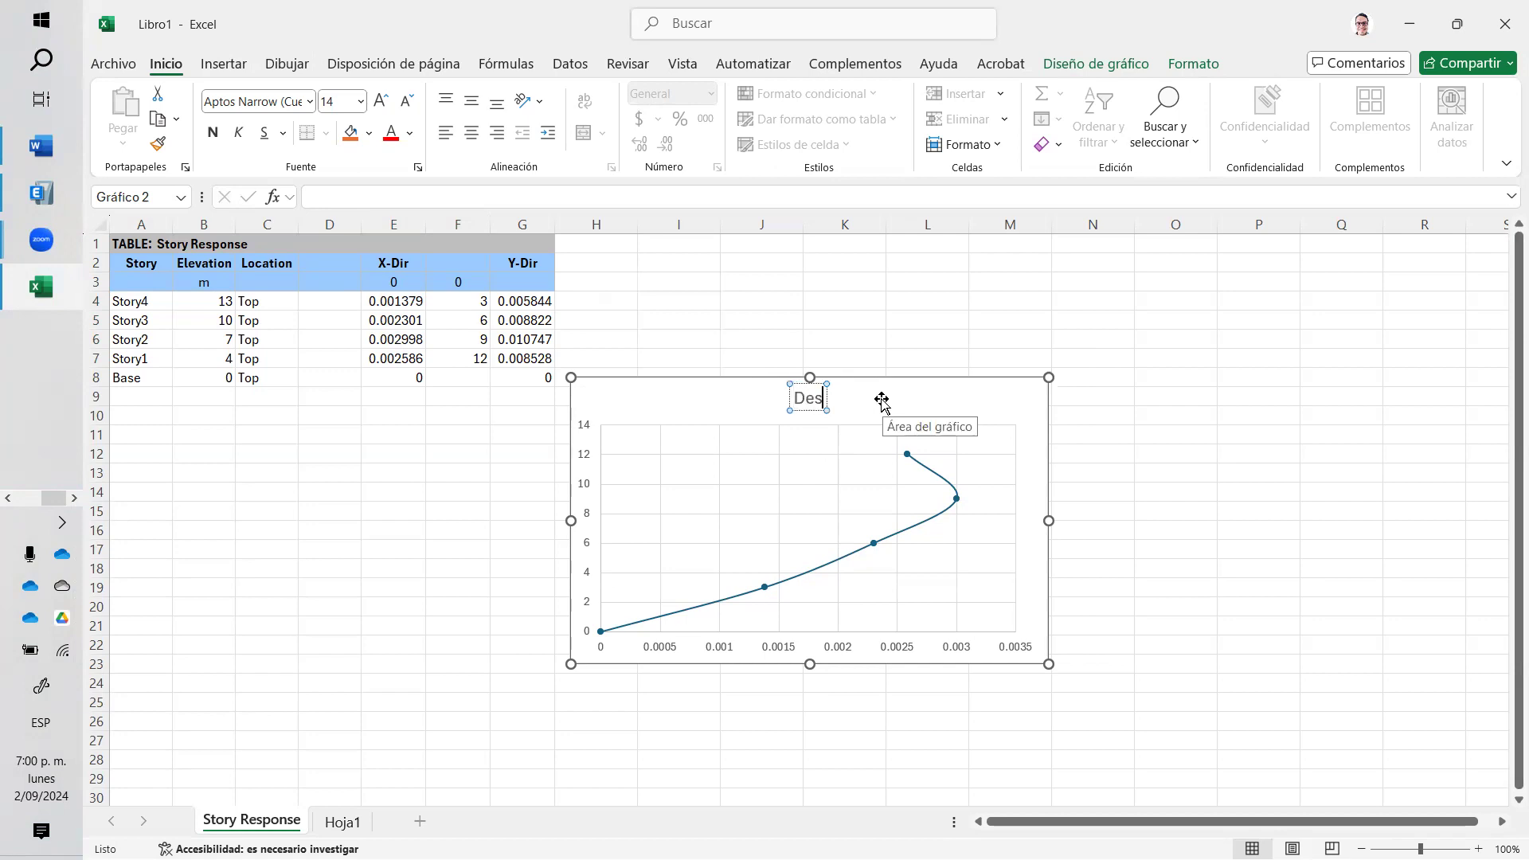
type("plazamiento en X")
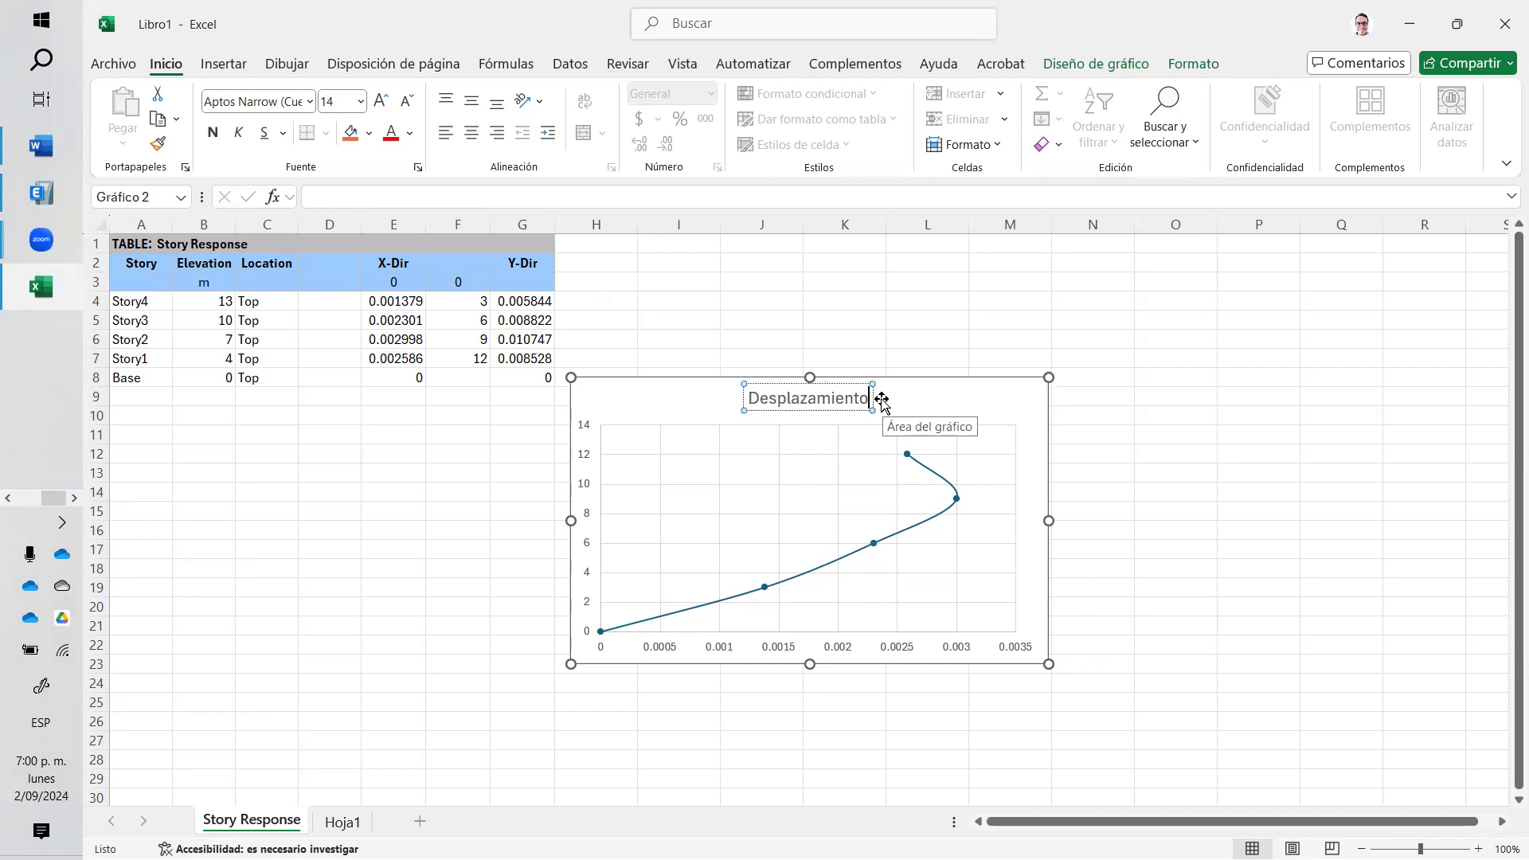
left_click(1280, 430)
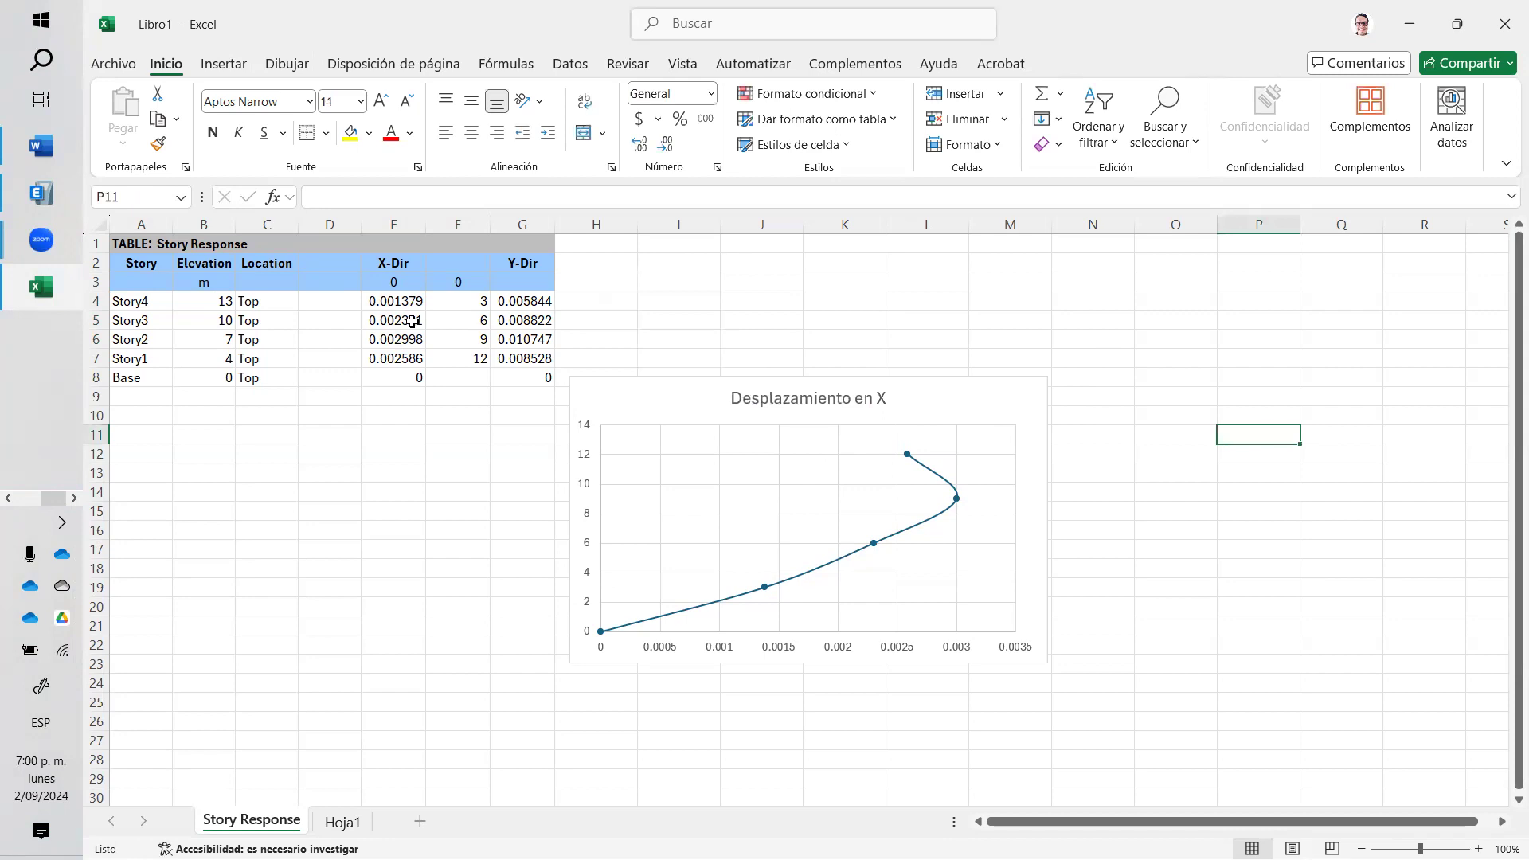
- Replace the chart title with "Deriva Y"
left_click_drag(471, 301, 503, 338)
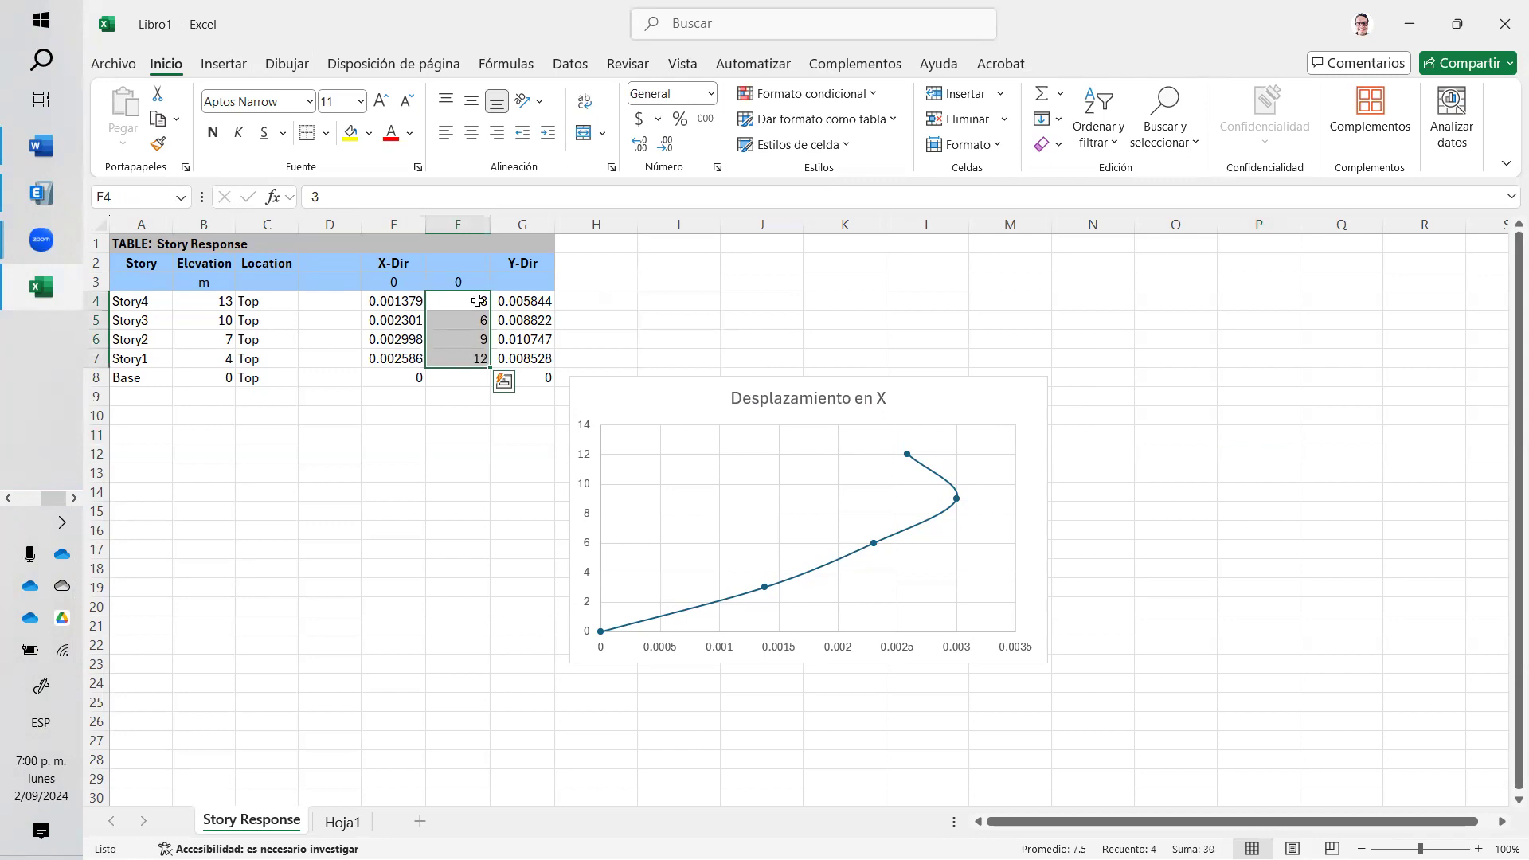
left_click(737, 400)
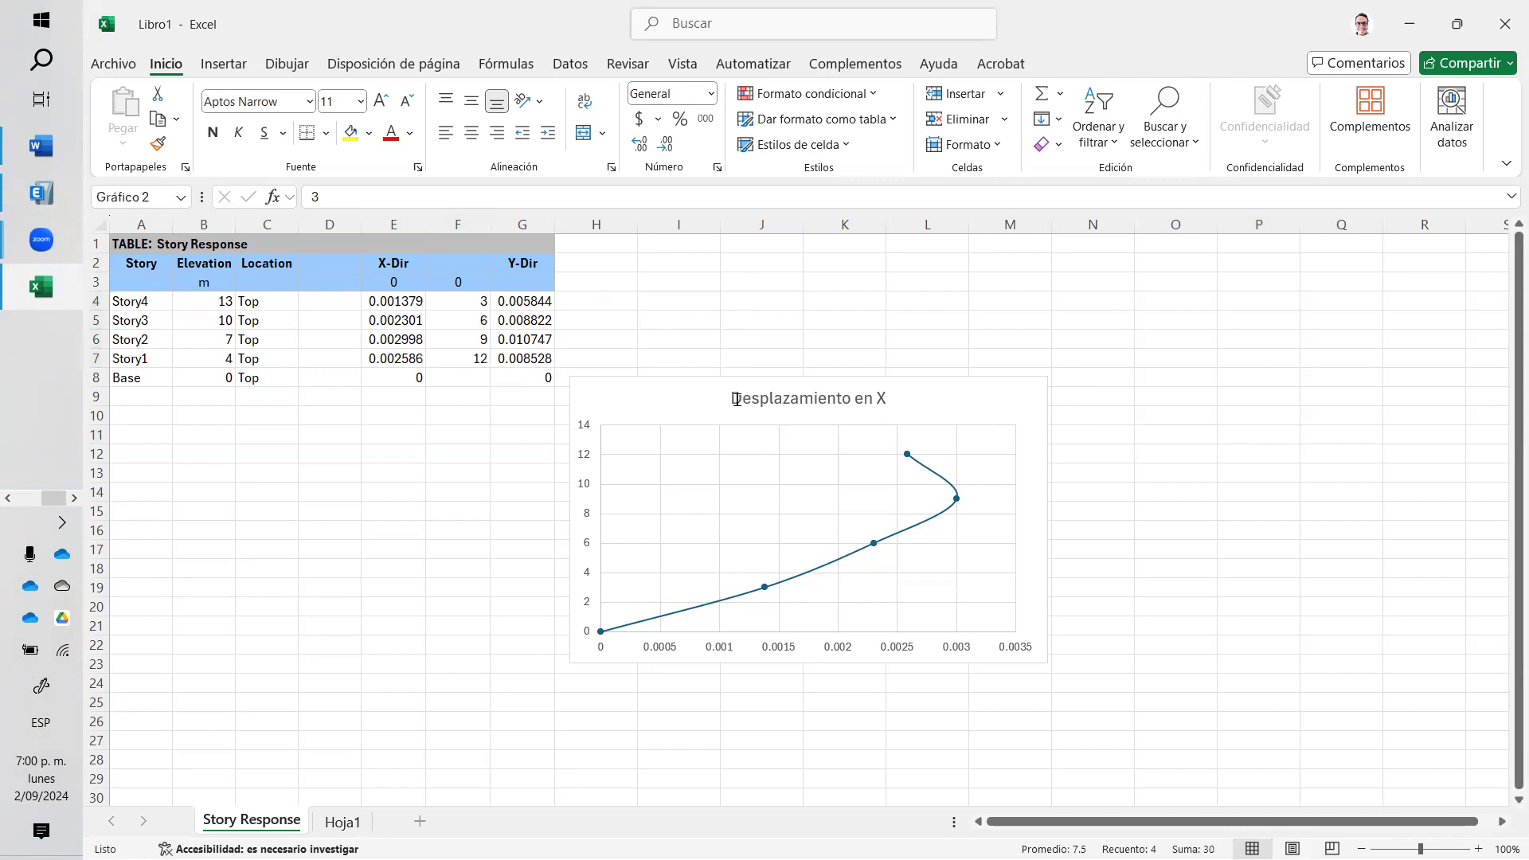
left_click_drag(745, 399, 993, 395)
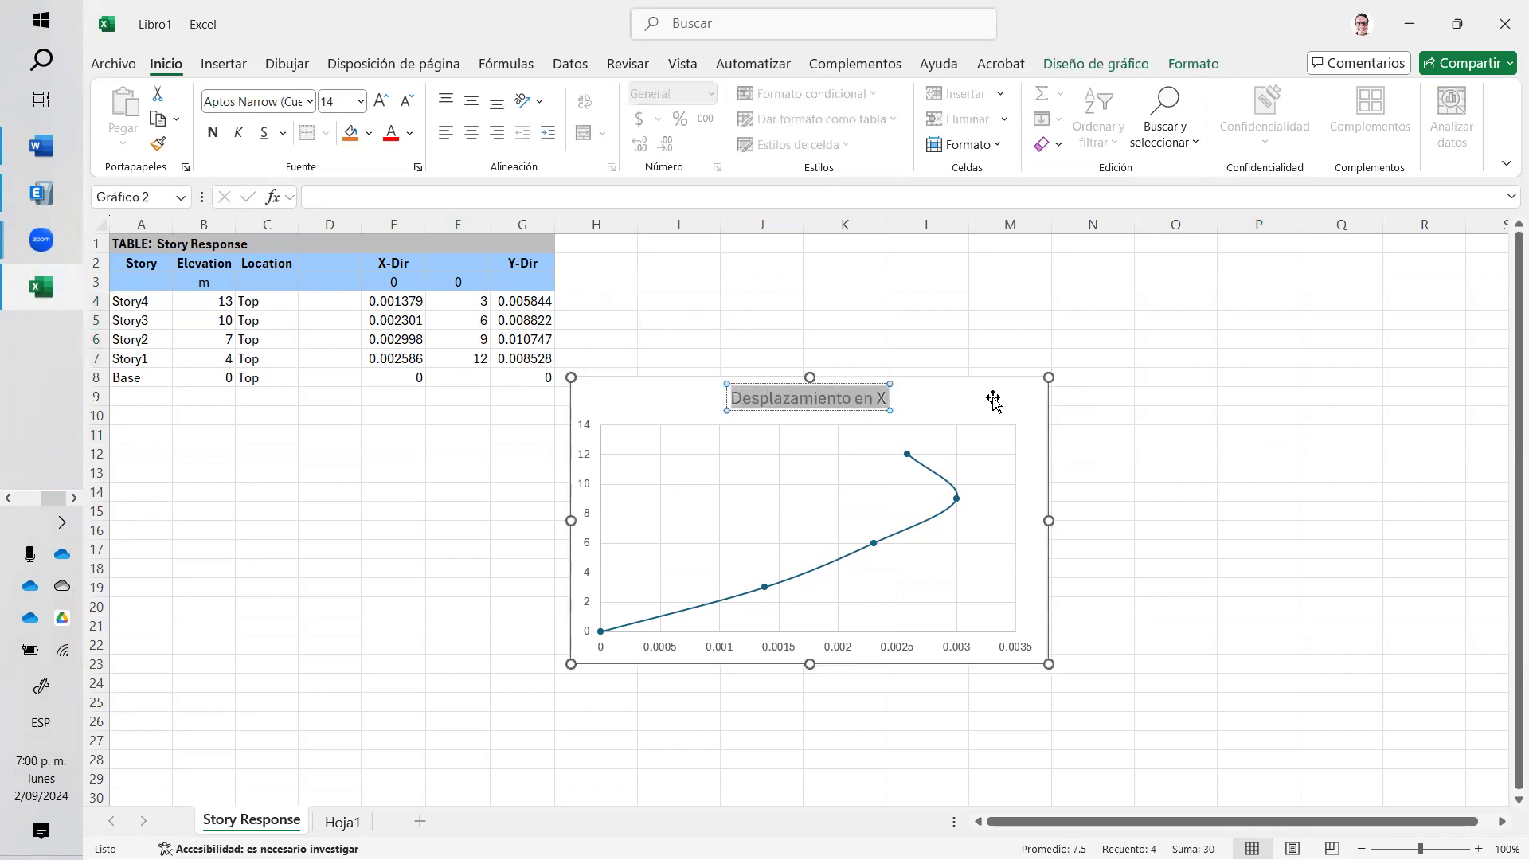
type("Deriva Y")
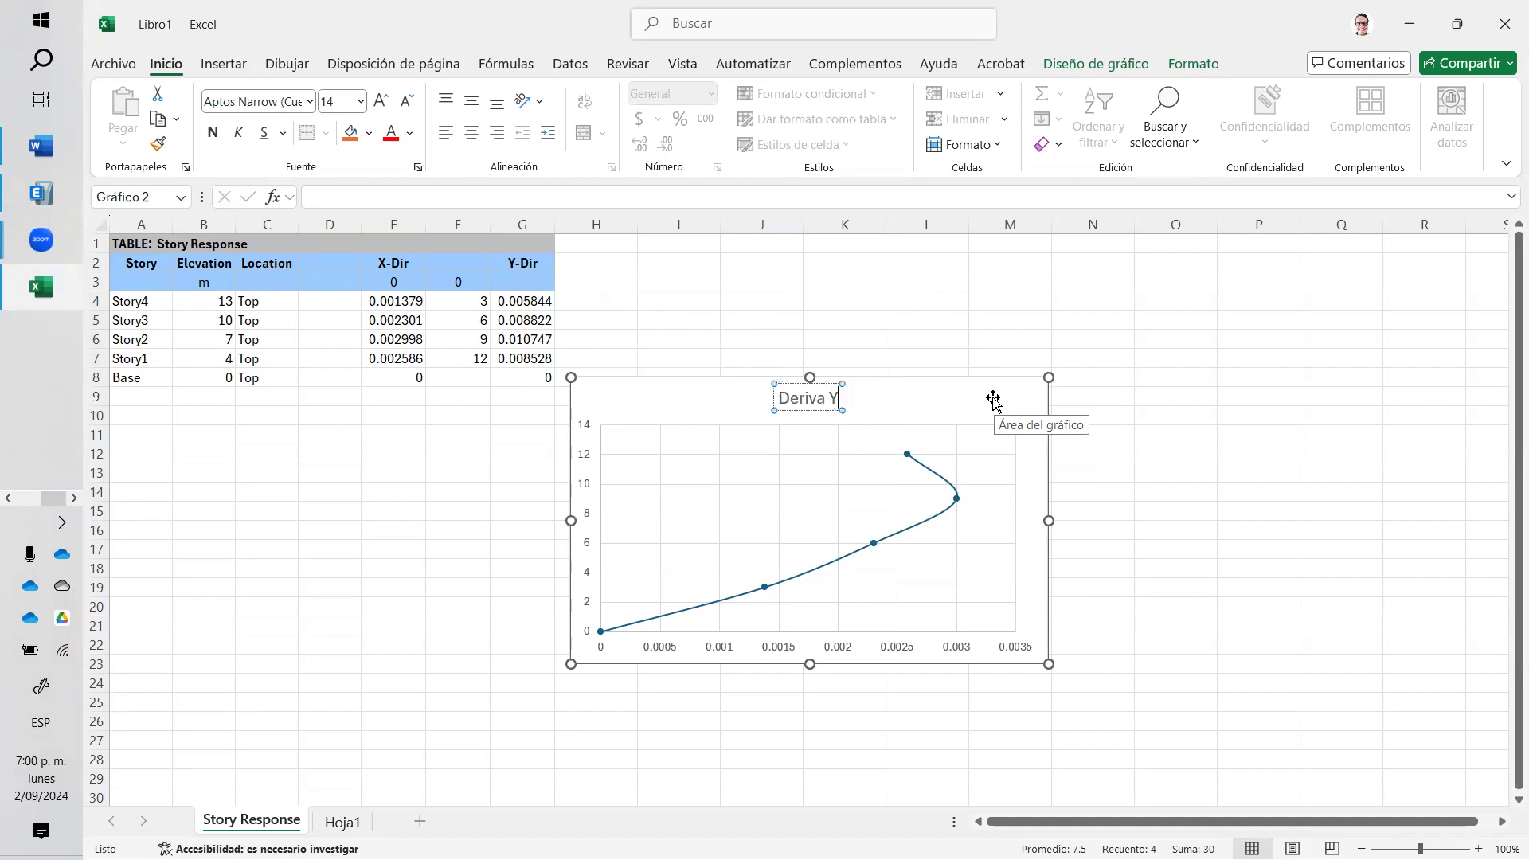
- Move the heights 3, 6, 9 and 12 from column F to H4:H7 and shift the chart's vertical-axis source range to H3:H7
left_click(473, 358)
left_click_drag(469, 302, 597, 343)
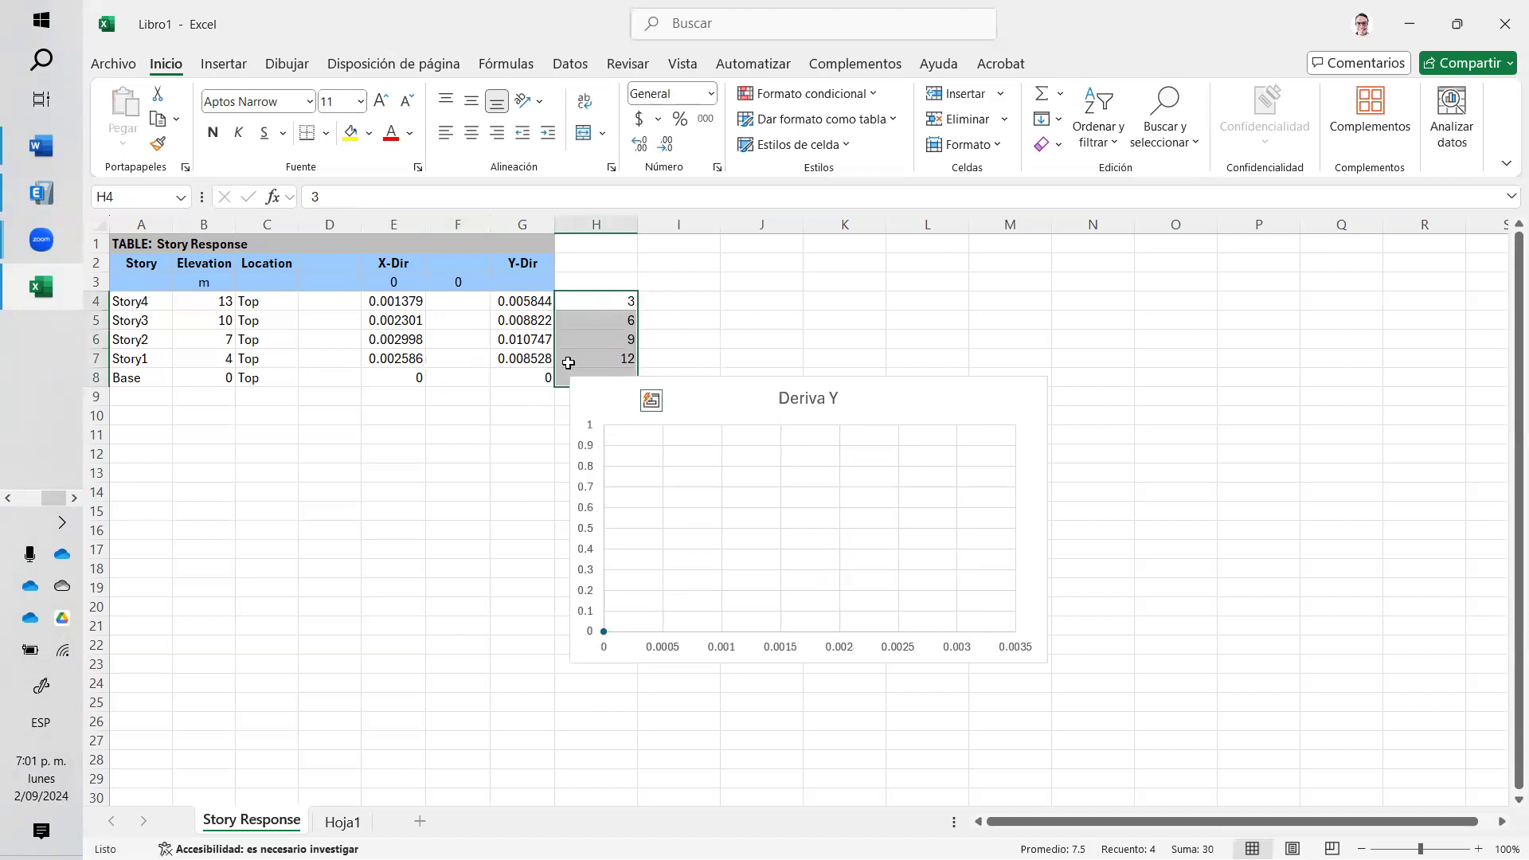
left_click(744, 394)
left_click_drag(488, 310, 602, 325)
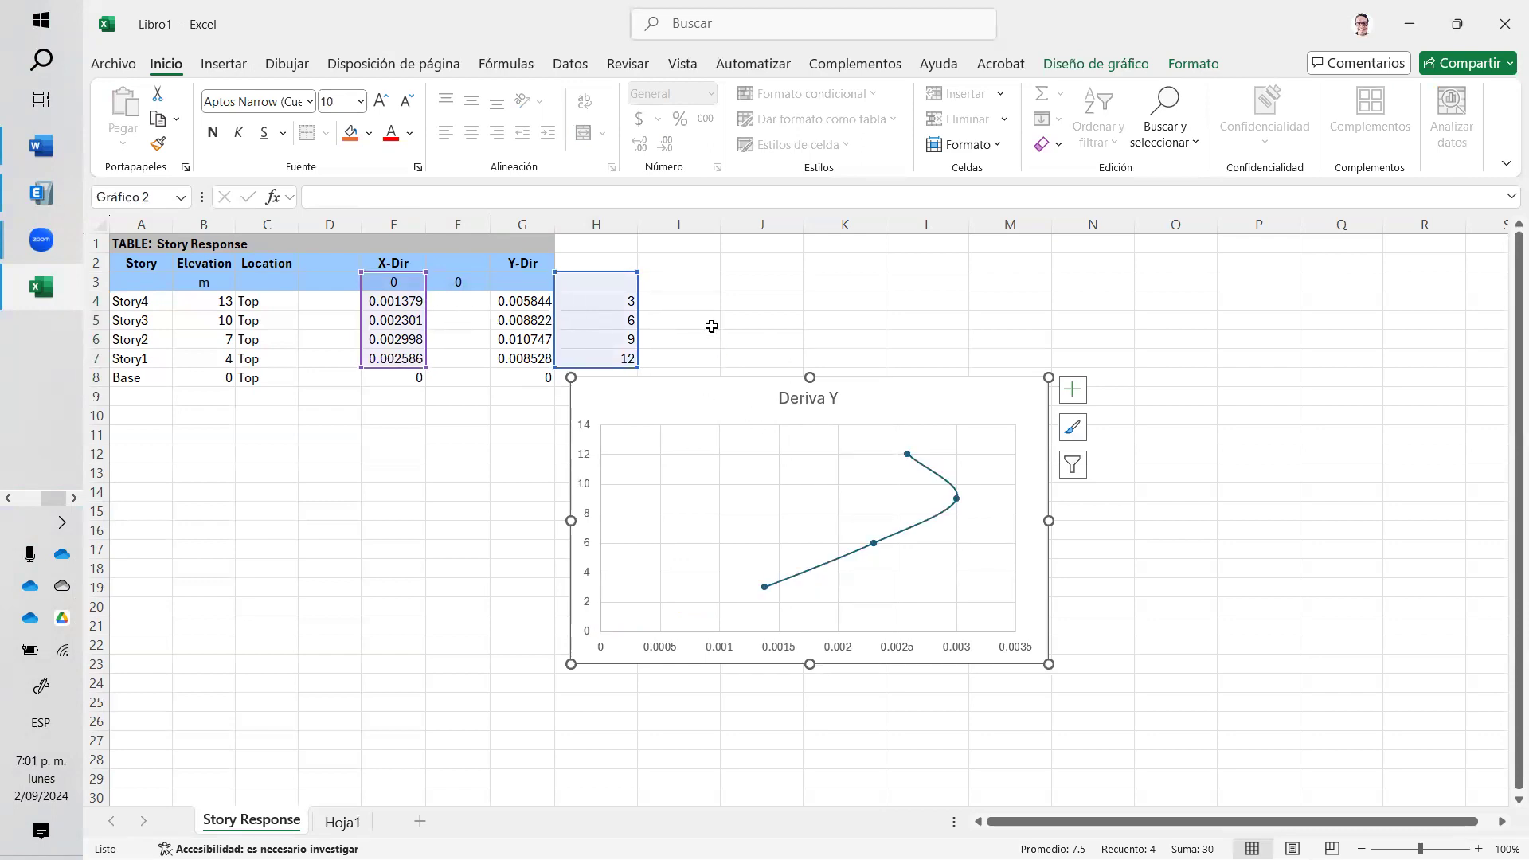
- Move the chart up beside the table, starting around column I, and begin closing the workbook
left_click(1195, 376)
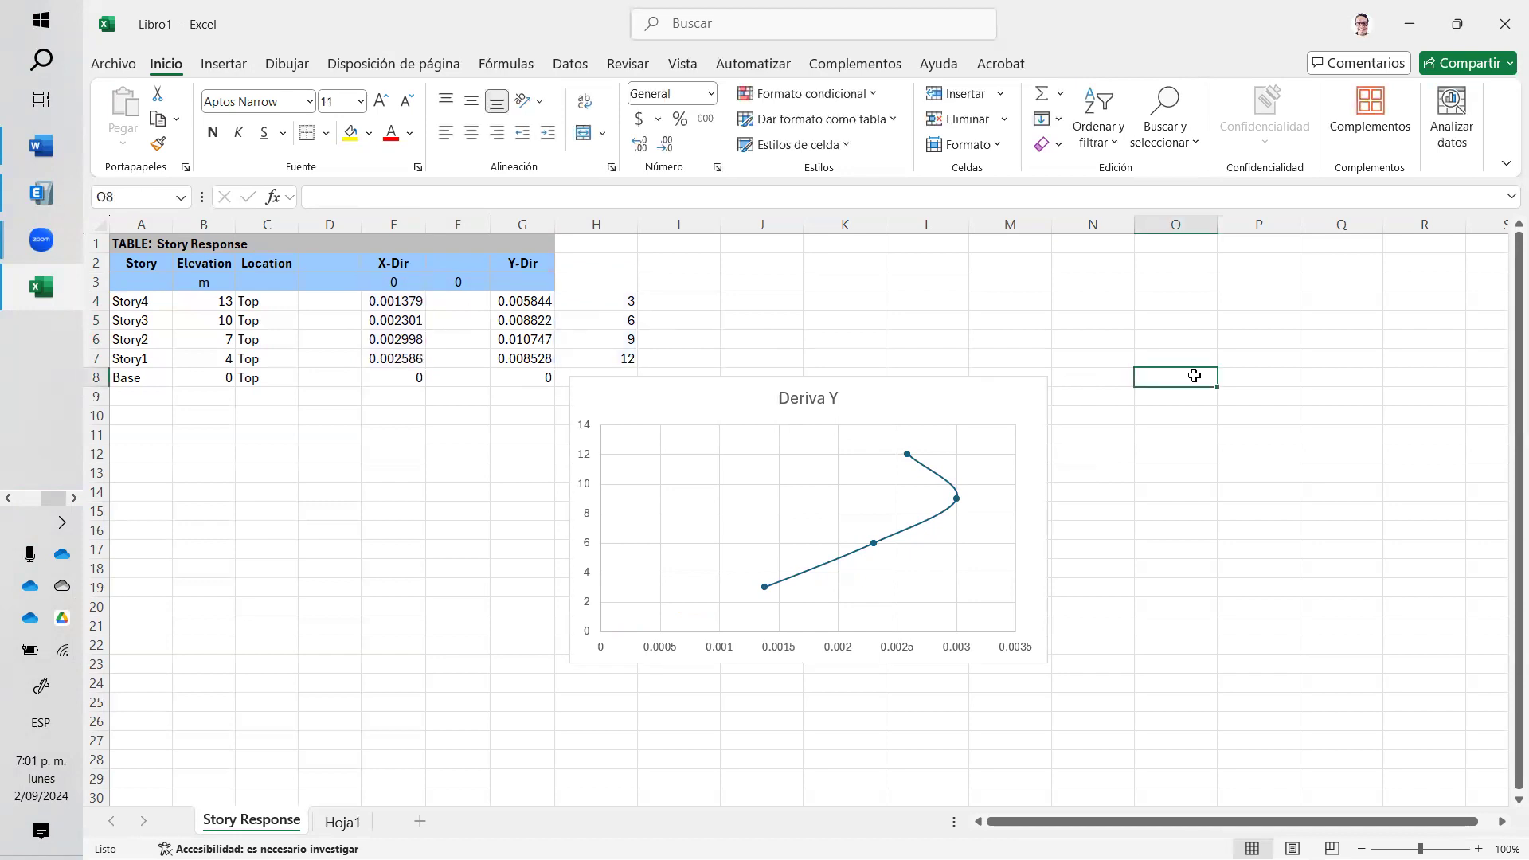
mouse_move(984, 394)
left_mouse_down()
mouse_move(1099, 327)
mouse_move(1056, 267)
left_mouse_up()
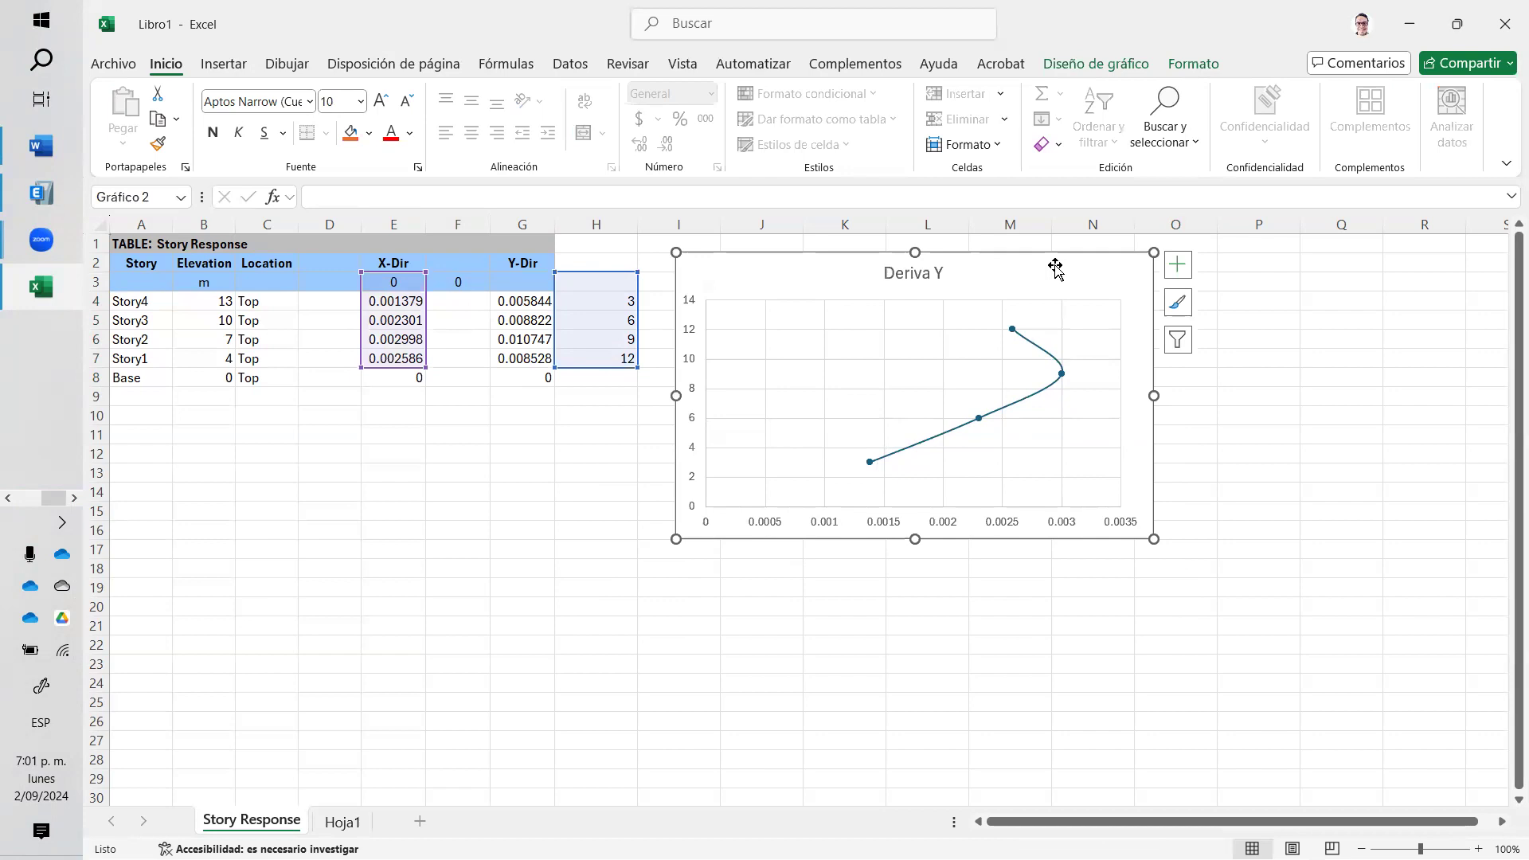
left_click(1505, 24)
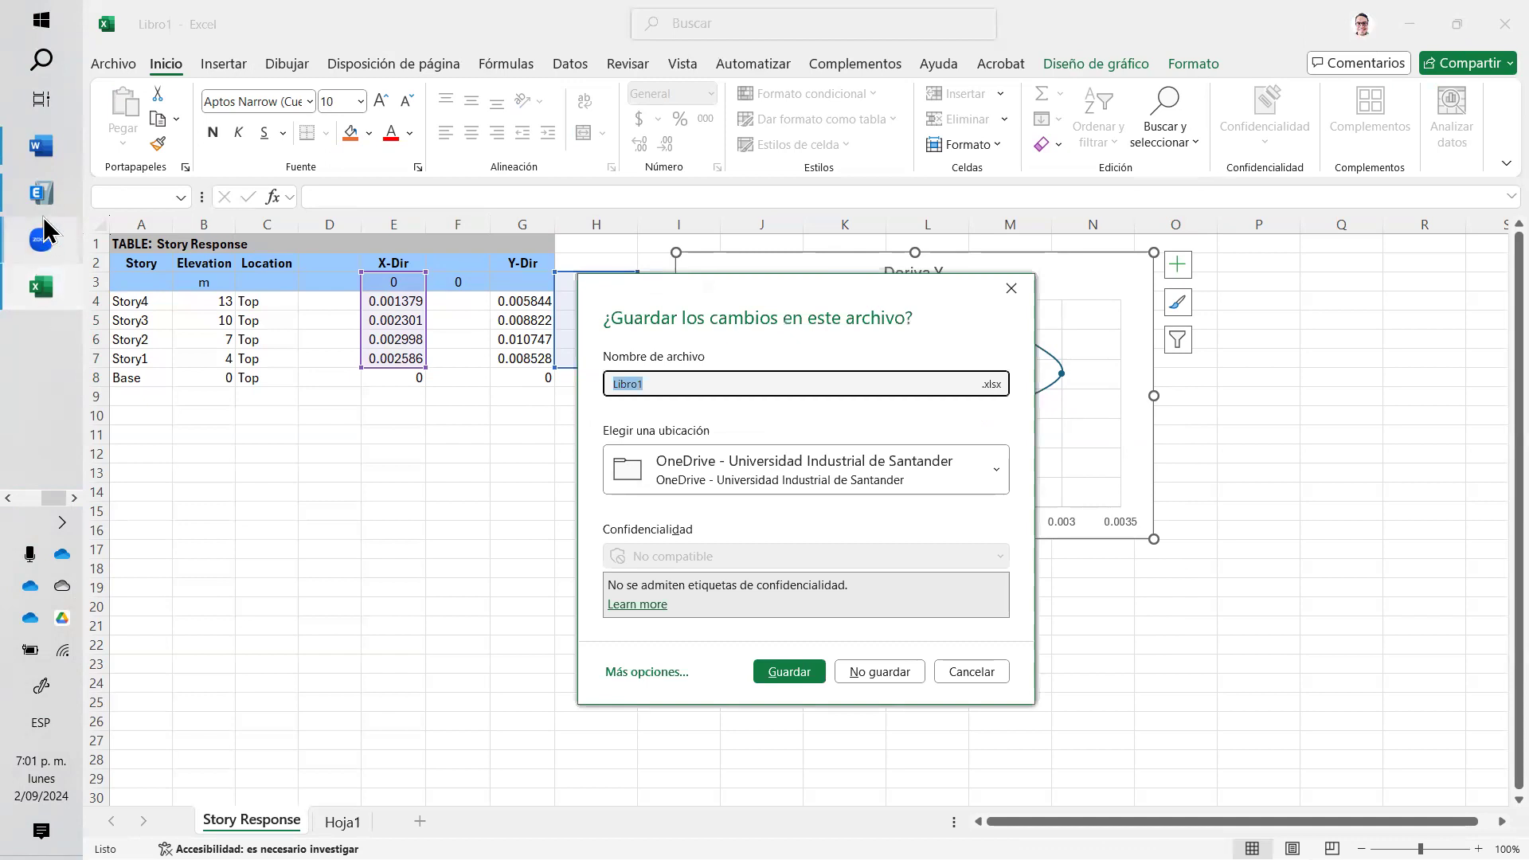
- Switch to ETABS, open the load combination definitions and look through the full list of combinations
left_click(43, 205)
left_click(934, 231)
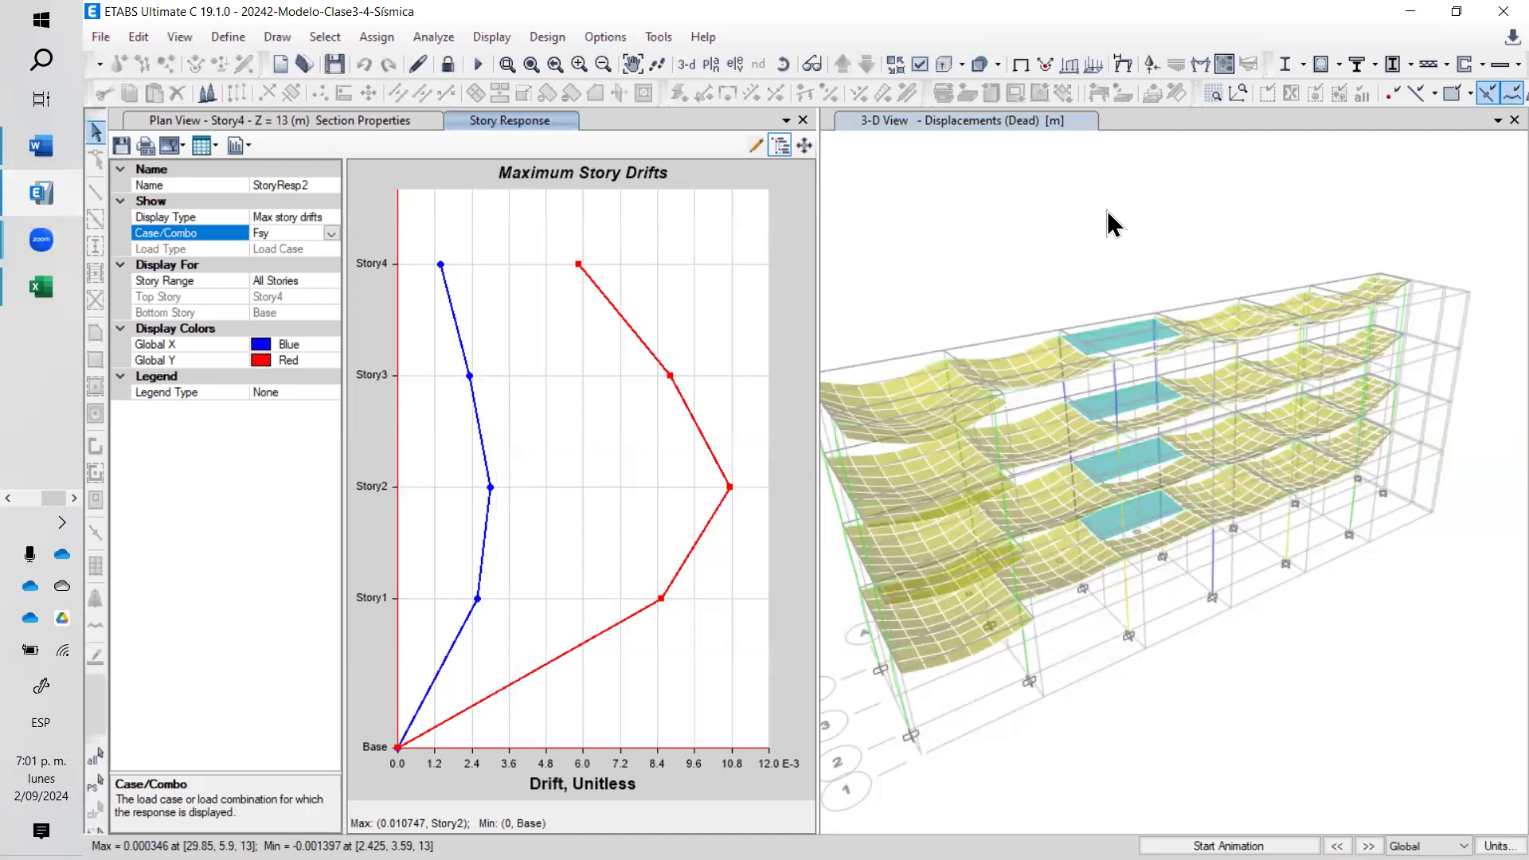
left_click(219, 40)
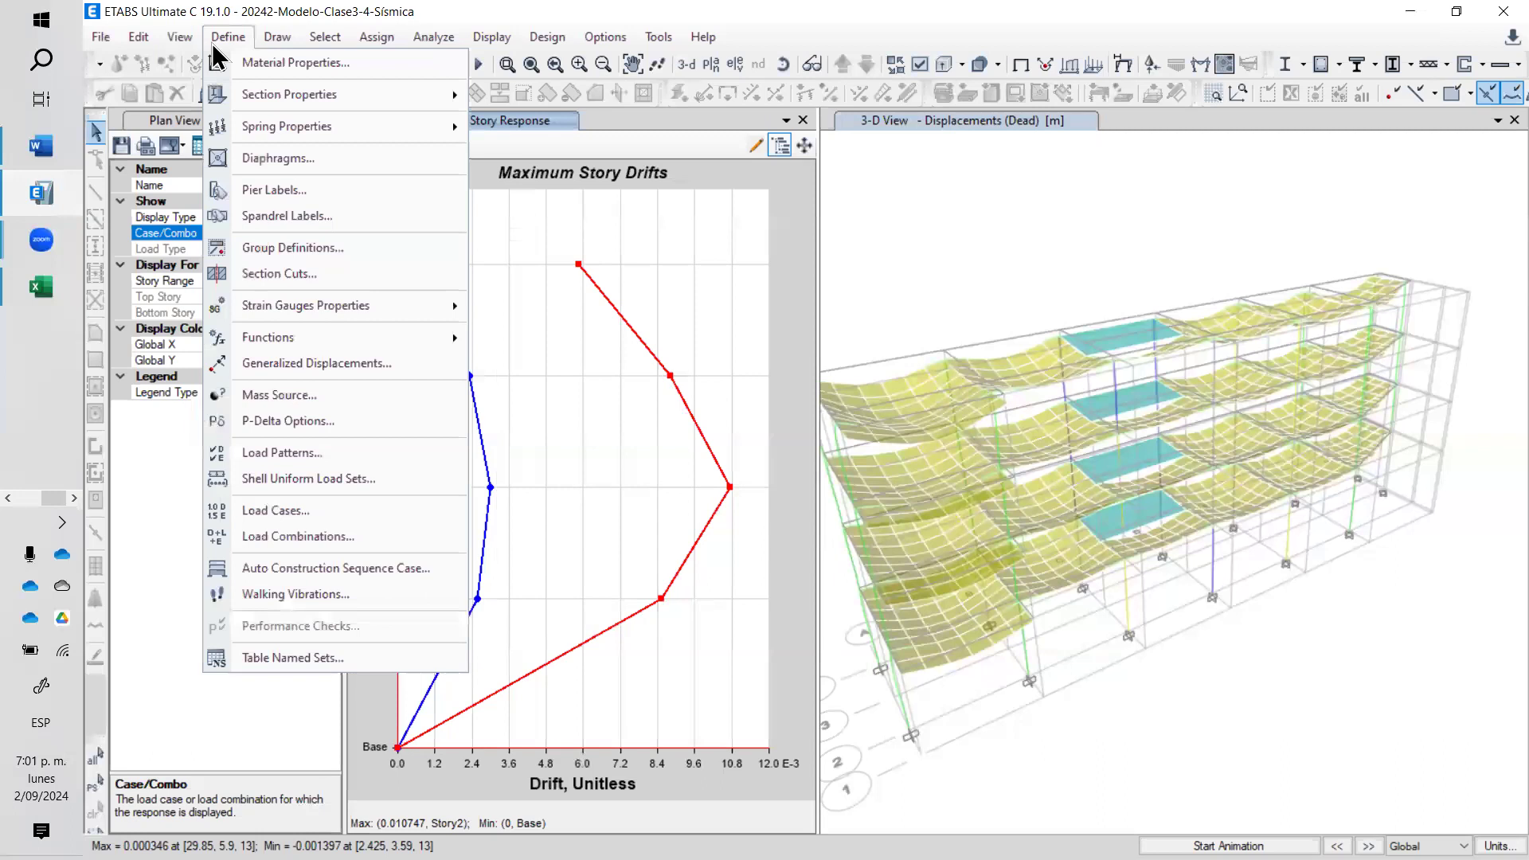
left_click(376, 542)
mouse_move(699, 381)
left_mouse_down()
mouse_move(699, 508)
mouse_move(700, 375)
left_mouse_up()
left_click_drag(593, 351, 597, 557)
scroll(618, 437, "down", 5)
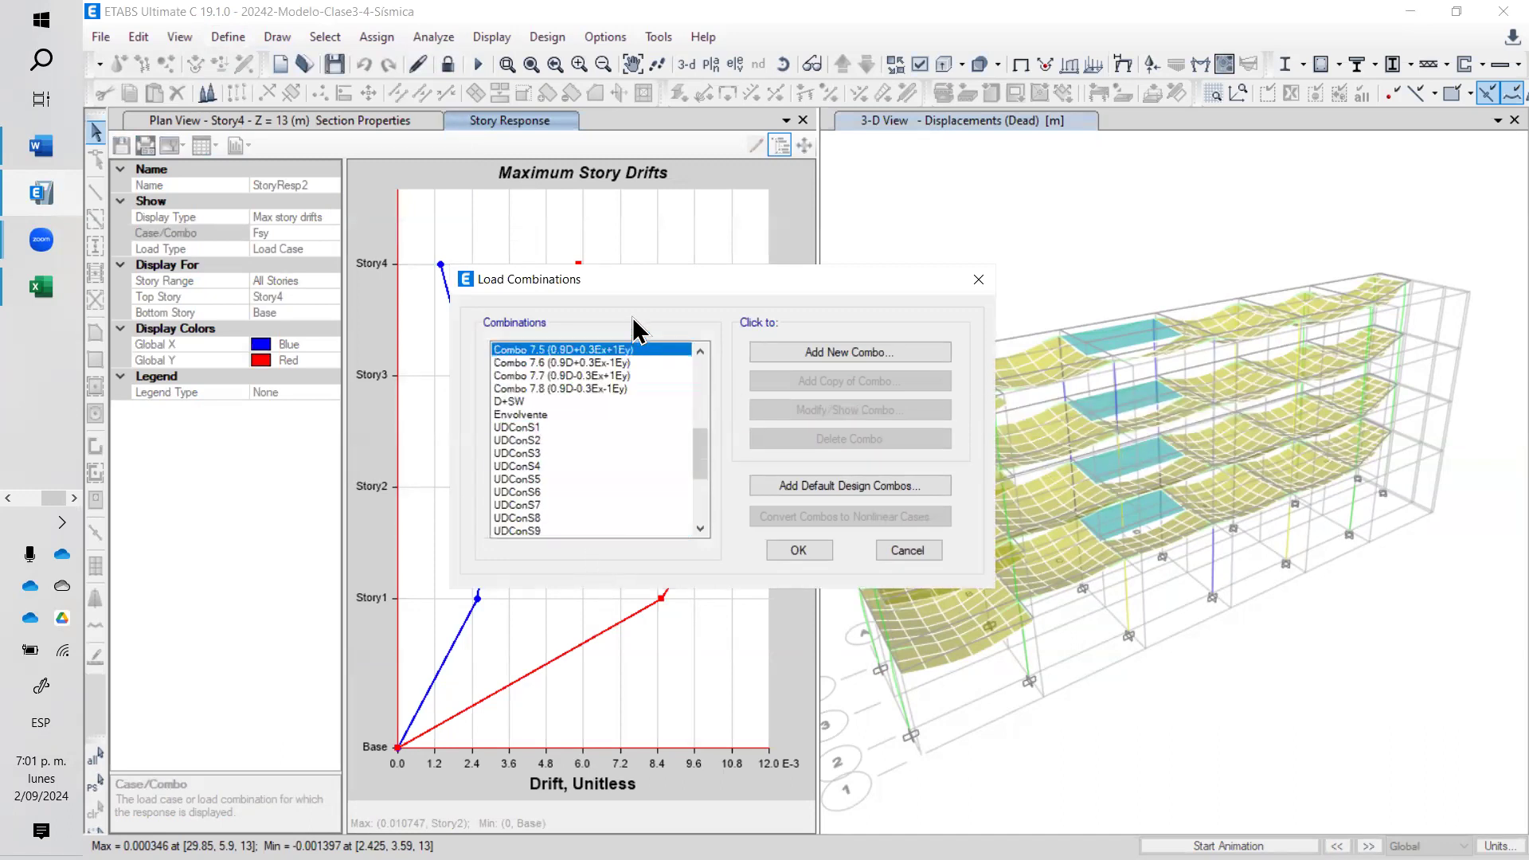
scroll(572, 372, "up", 7)
- Review the gravity and seismic combinations from Combo 1 (1.4D) through the Combo 5 series
left_click(570, 401)
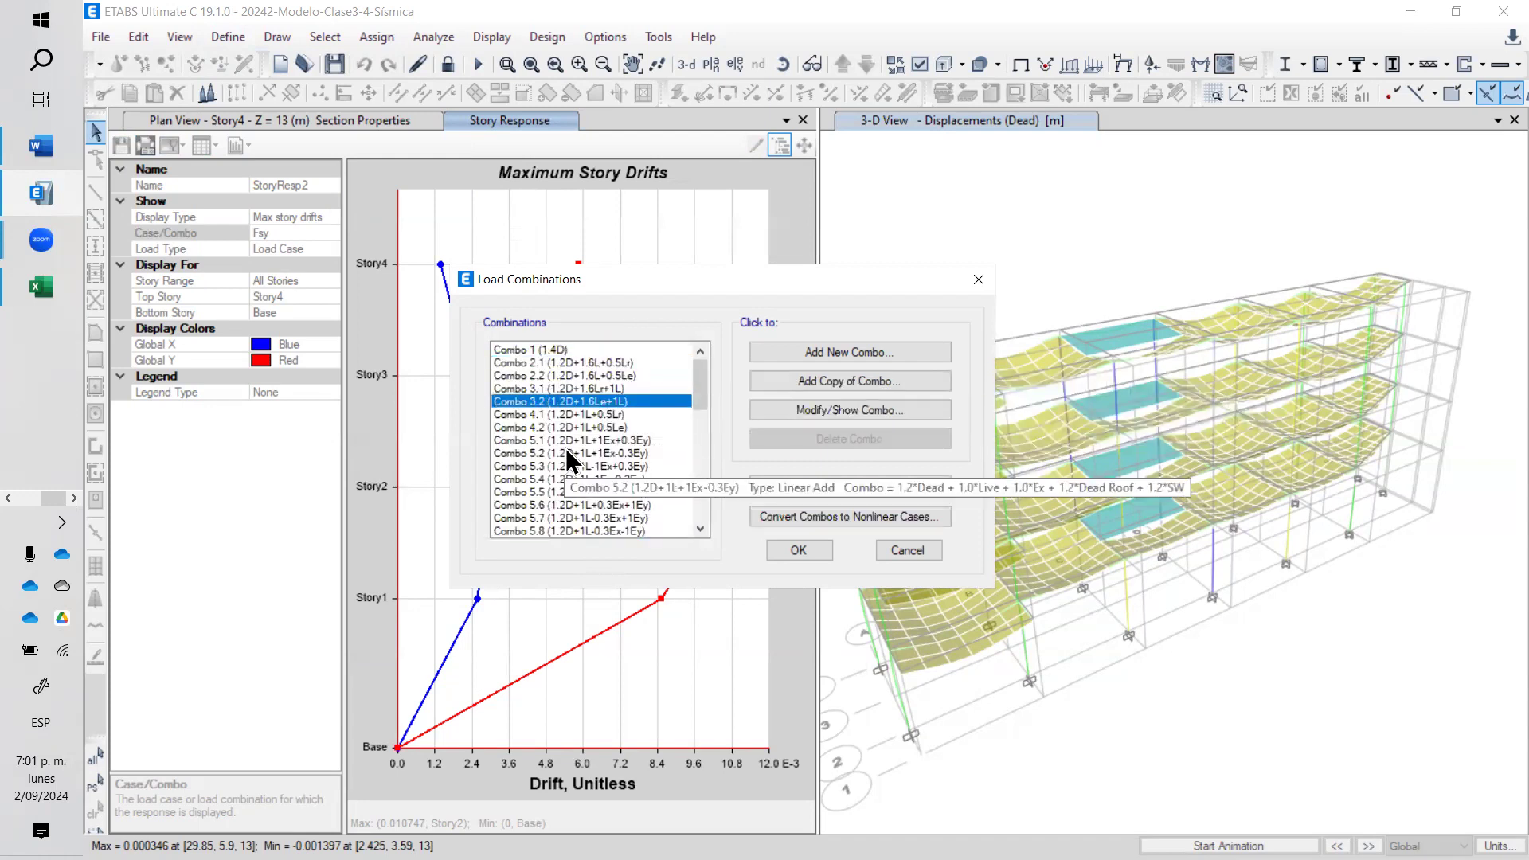
left_click(568, 453)
left_click(642, 375)
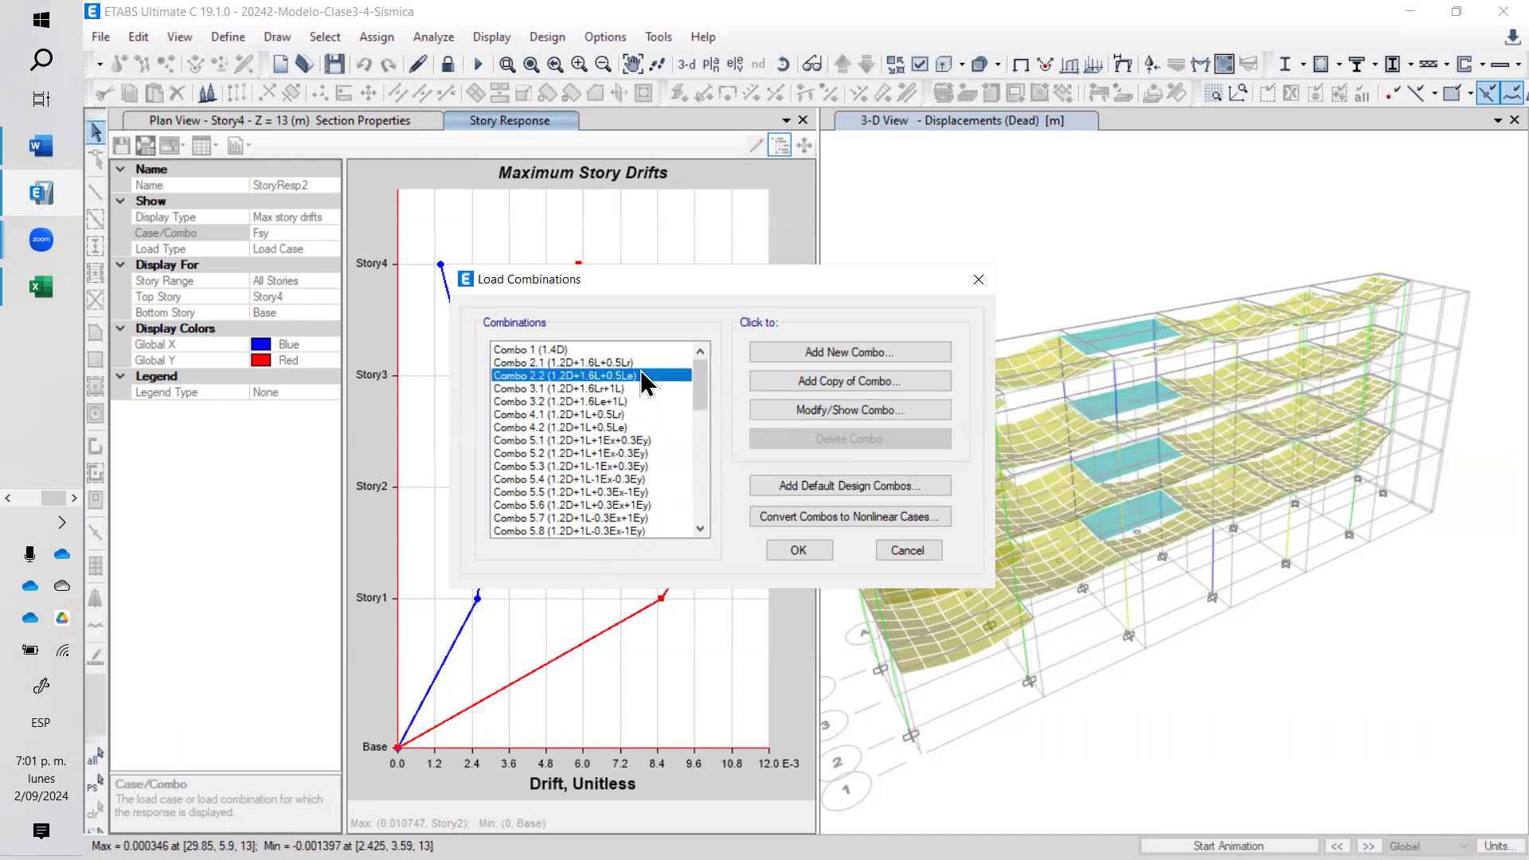
left_click(614, 351)
left_click(603, 374)
left_click(603, 479)
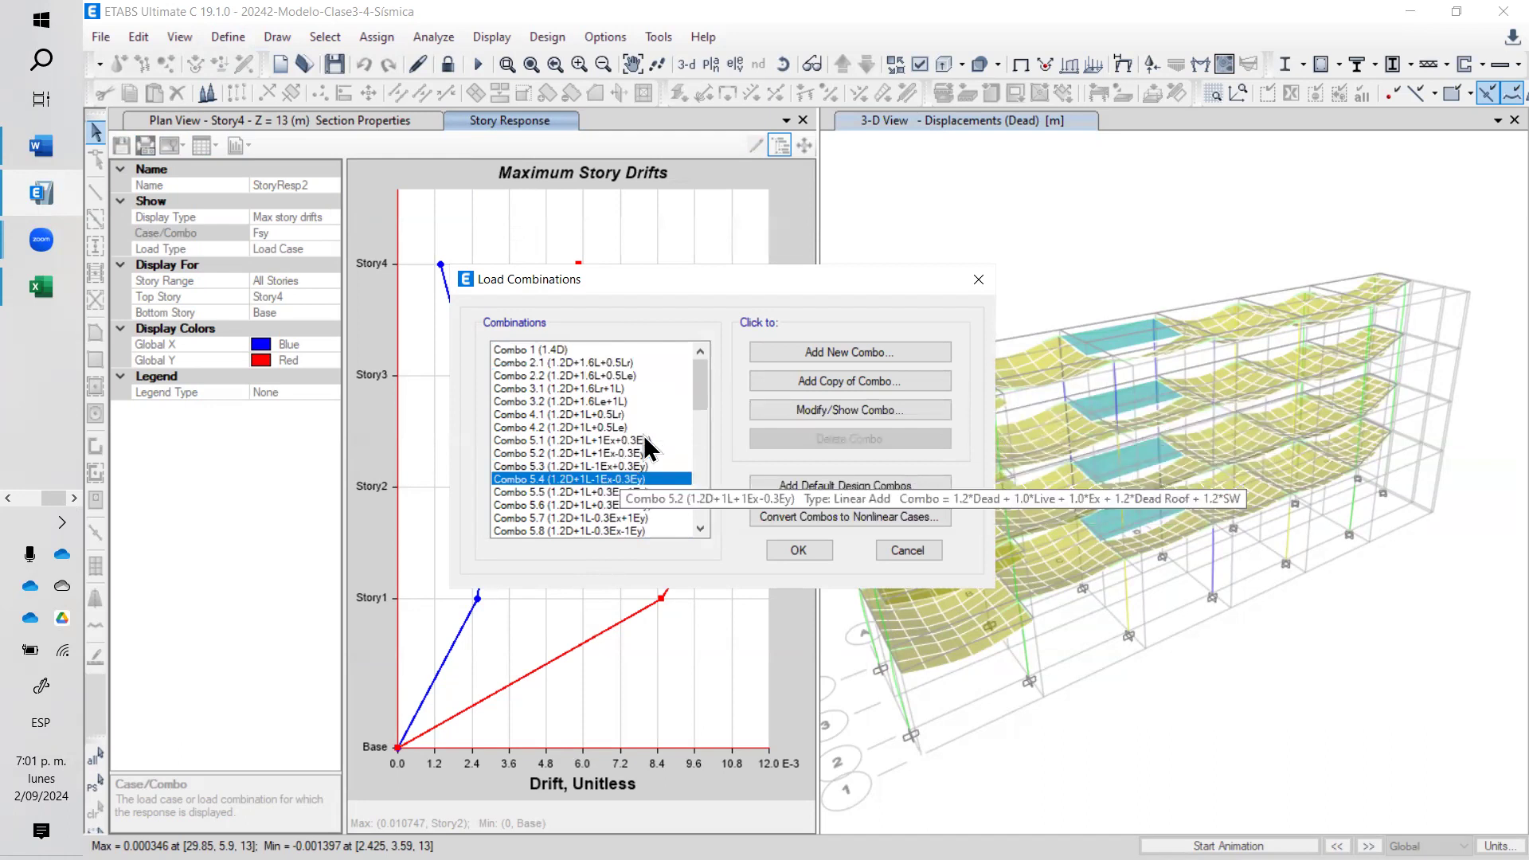
scroll(705, 426, "down", 2)
left_click_drag(705, 426, 697, 383)
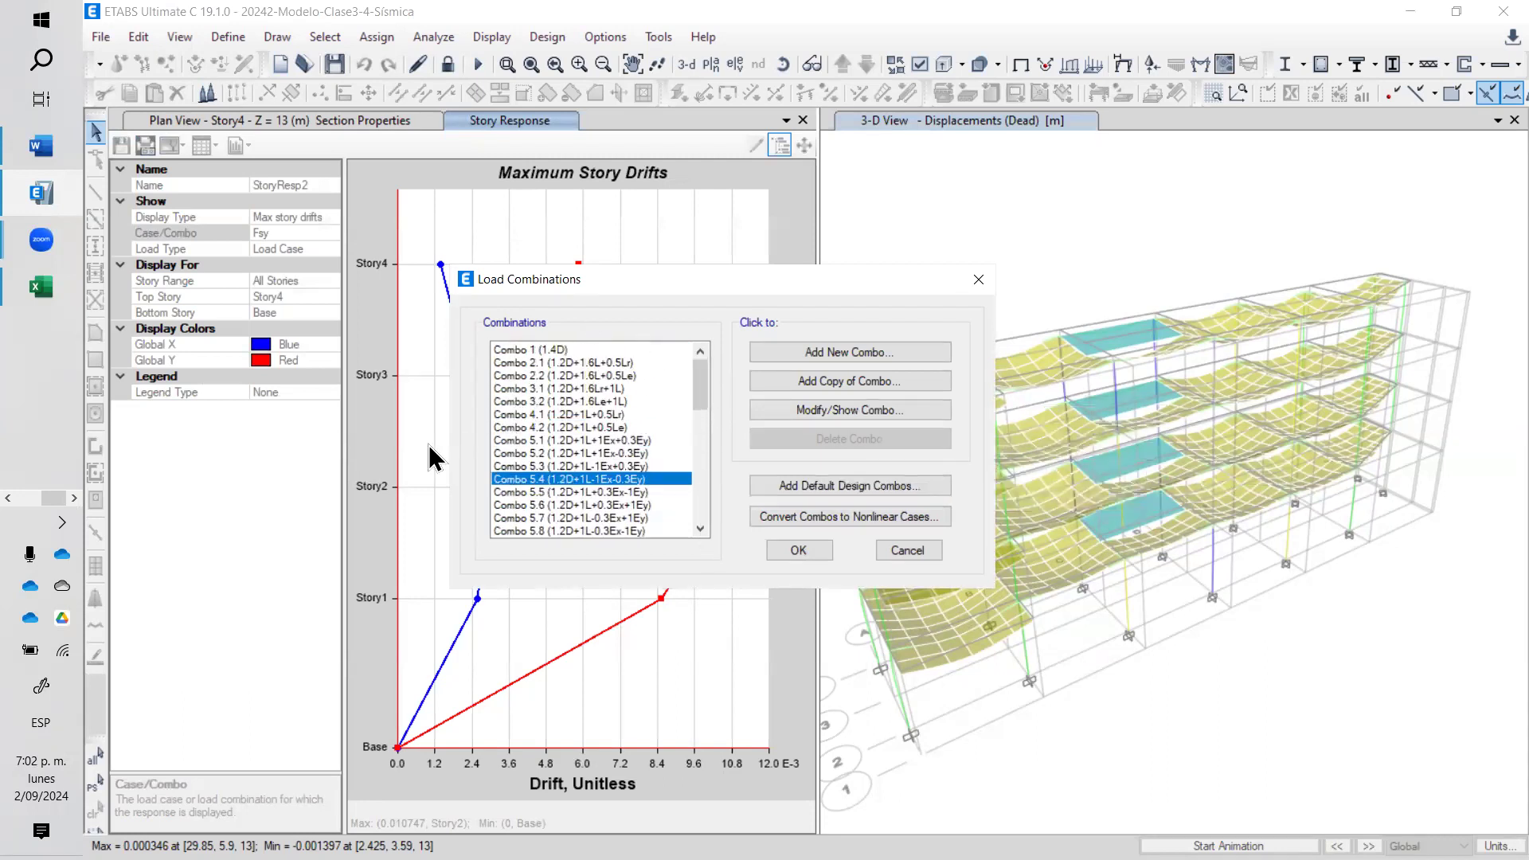
- Examine the Envolvente combination and the group from Combo 2.1 to Combo 4.2 in the combinations list
left_click_drag(698, 391, 693, 453)
left_click(544, 442)
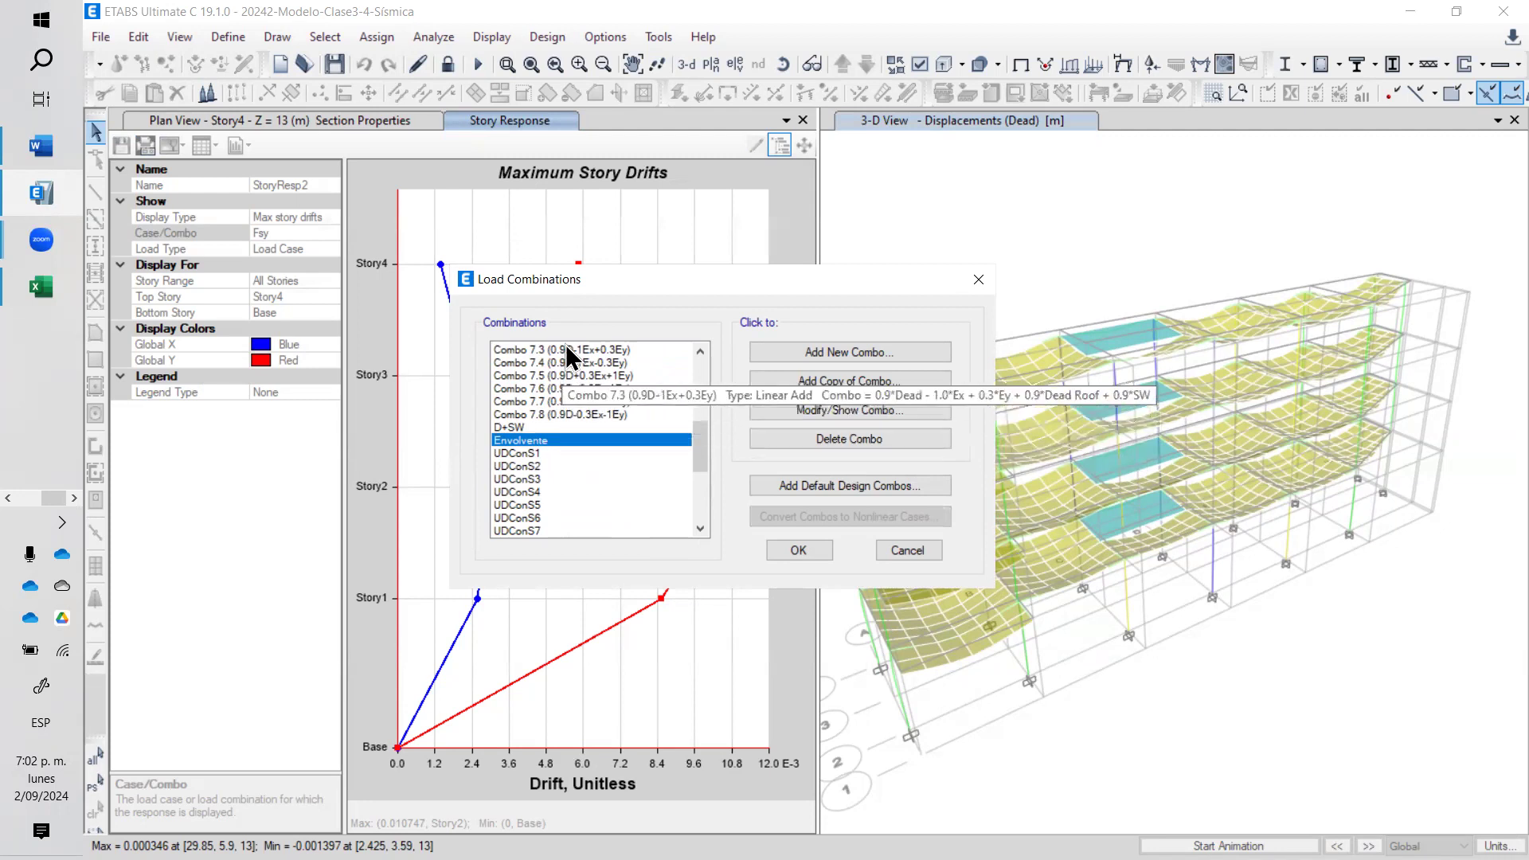
left_click_drag(700, 442, 621, 425)
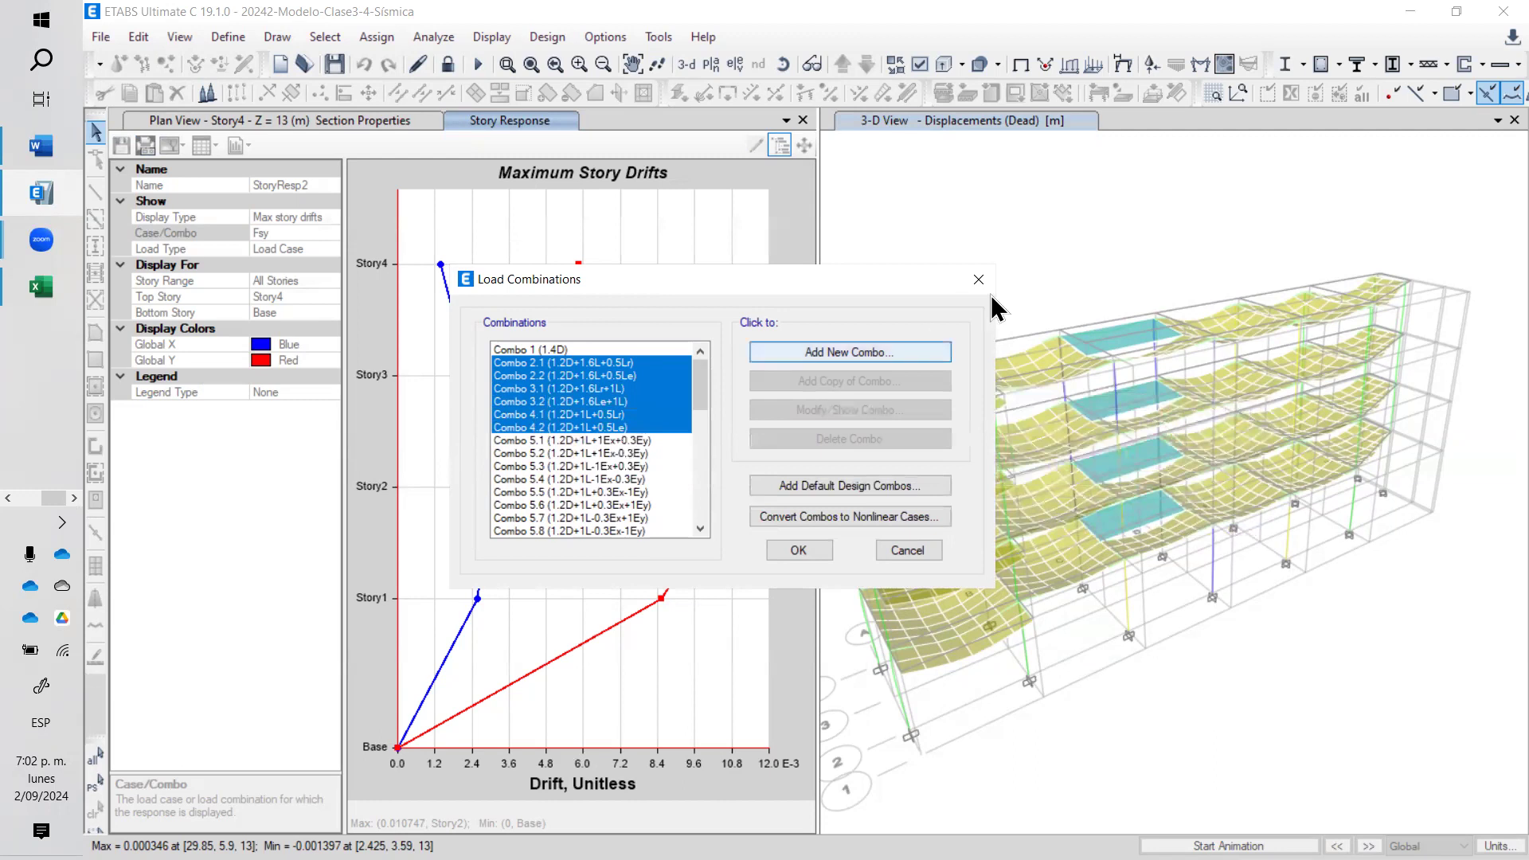
mouse_move(701, 402)
left_mouse_down()
mouse_move(700, 538)
mouse_move(701, 374)
left_mouse_up()
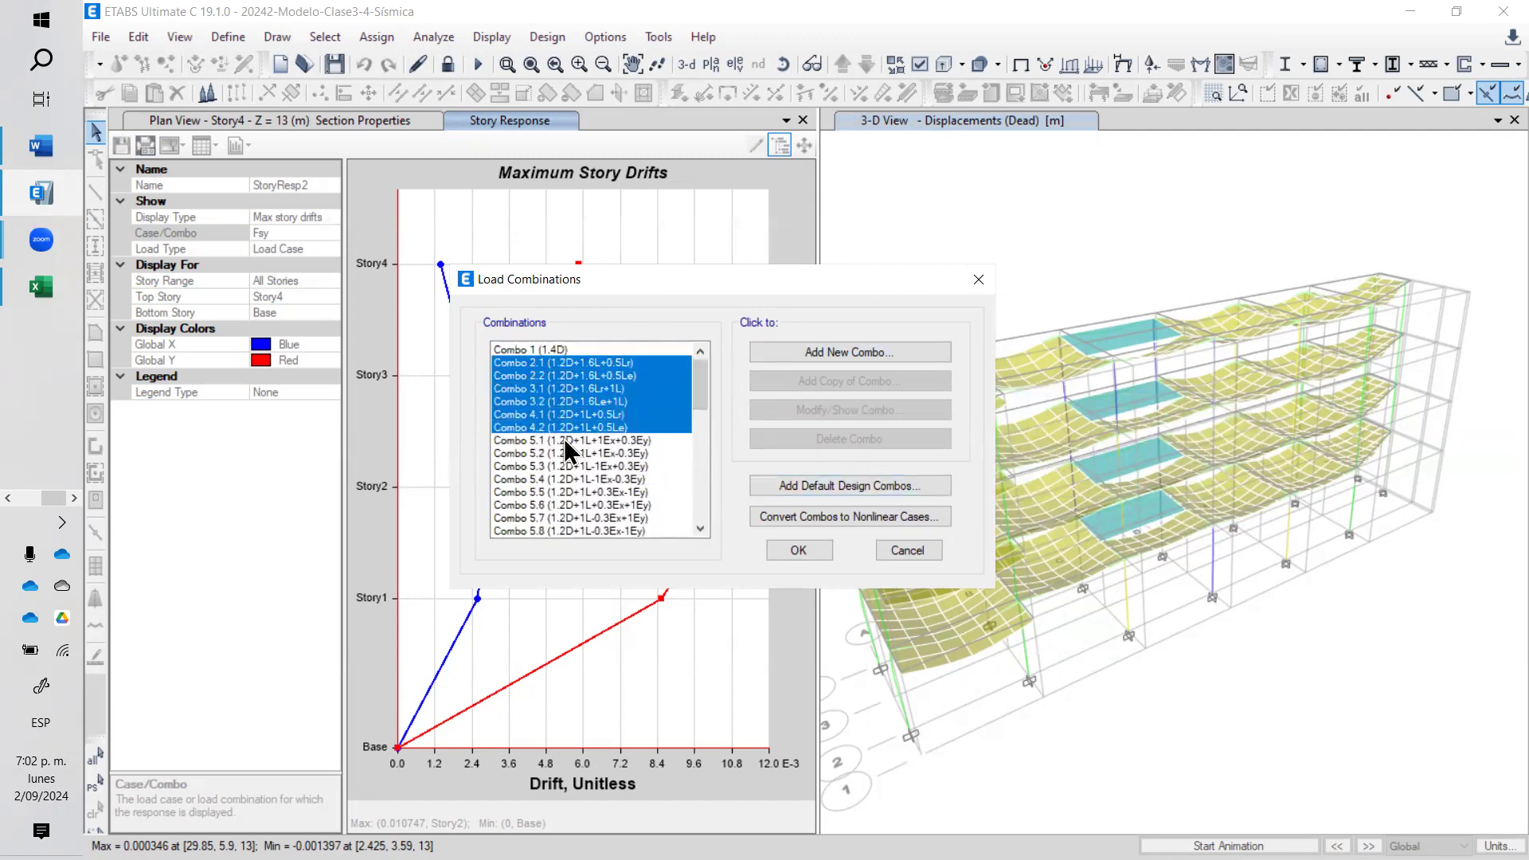
left_click(825, 487)
left_click(646, 411)
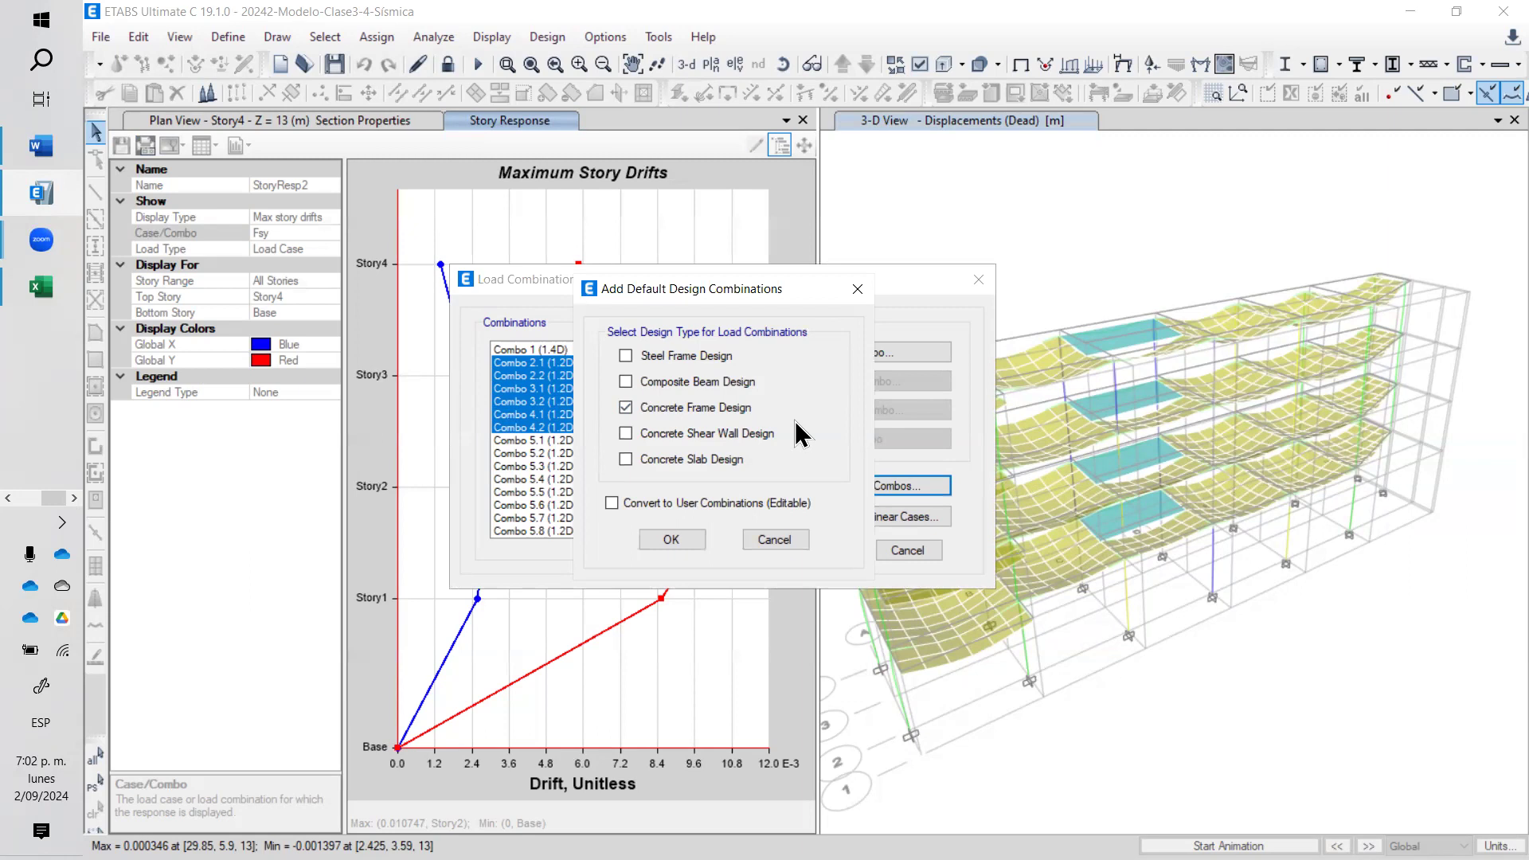
key("Escape")
- Open the definition of Combo 2.1 (1.2D+1.6L+0.5Lr) and review its load names
left_click(604, 452)
left_click(617, 427)
left_click(633, 364)
left_click(905, 411)
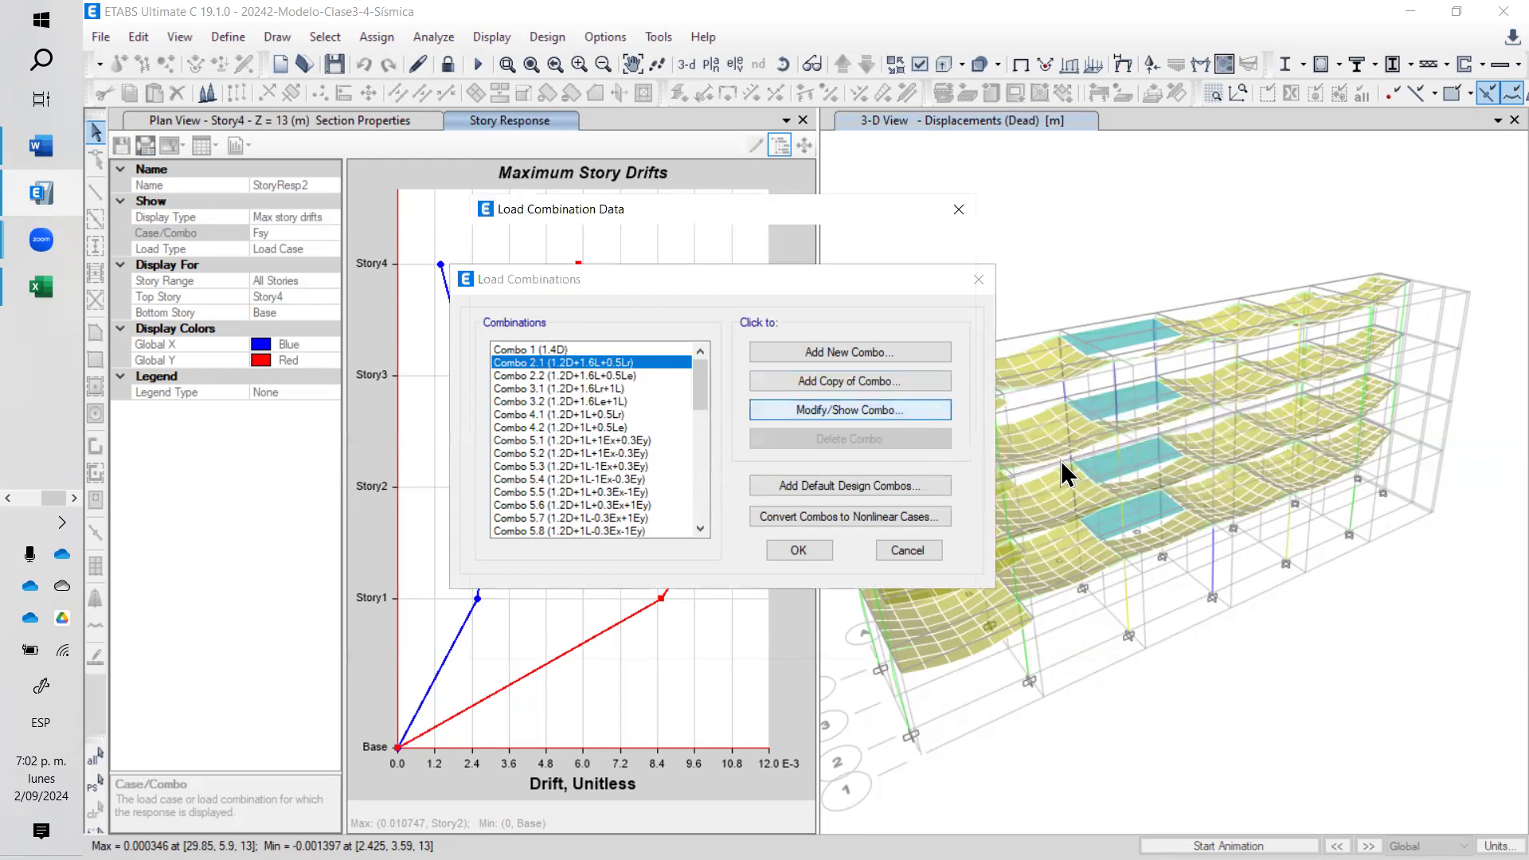
left_click(593, 443)
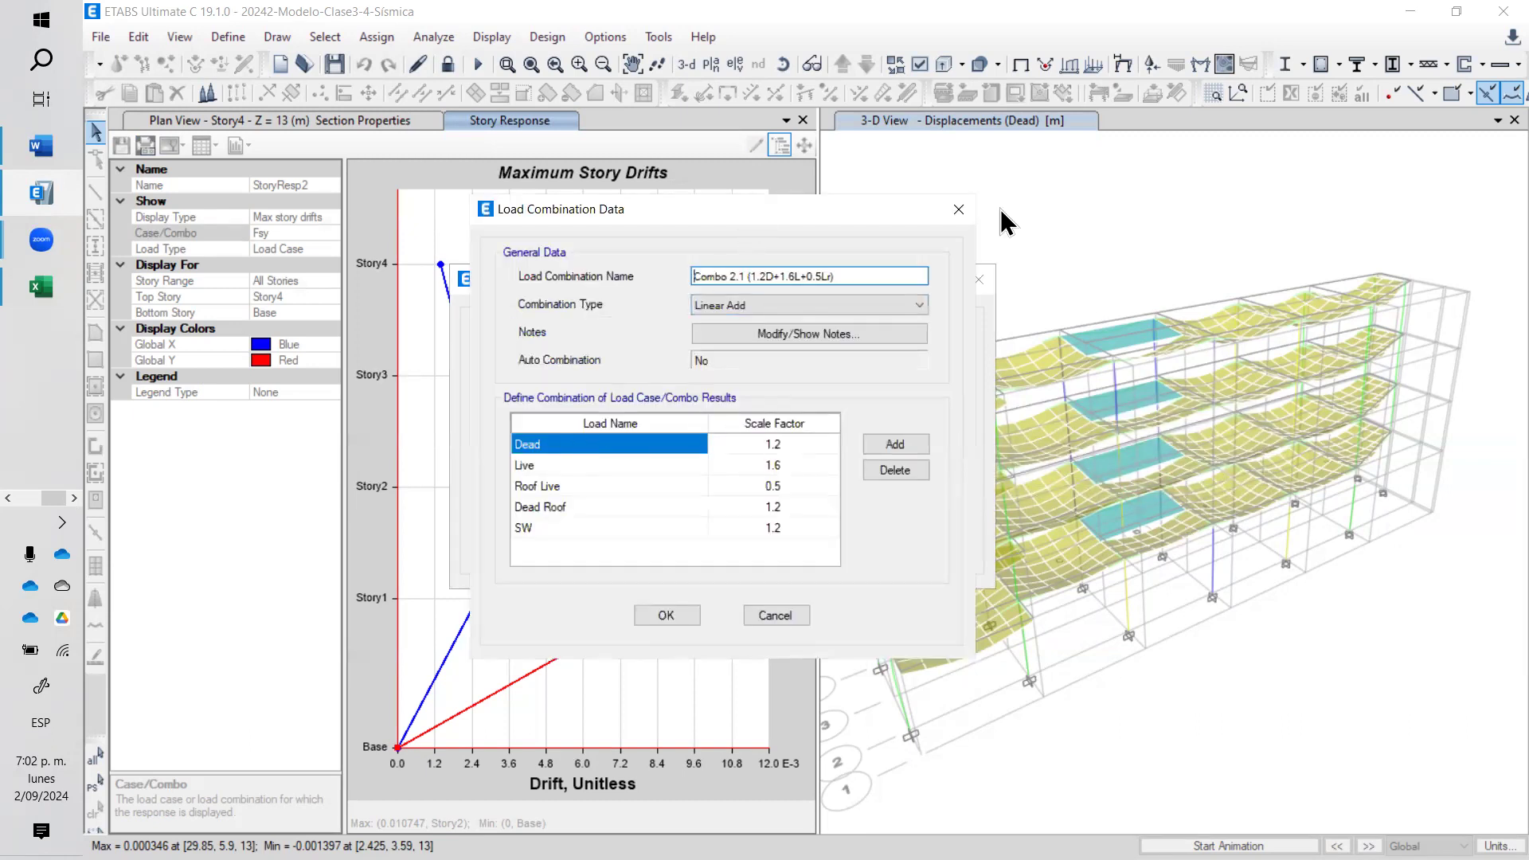
left_click(828, 529)
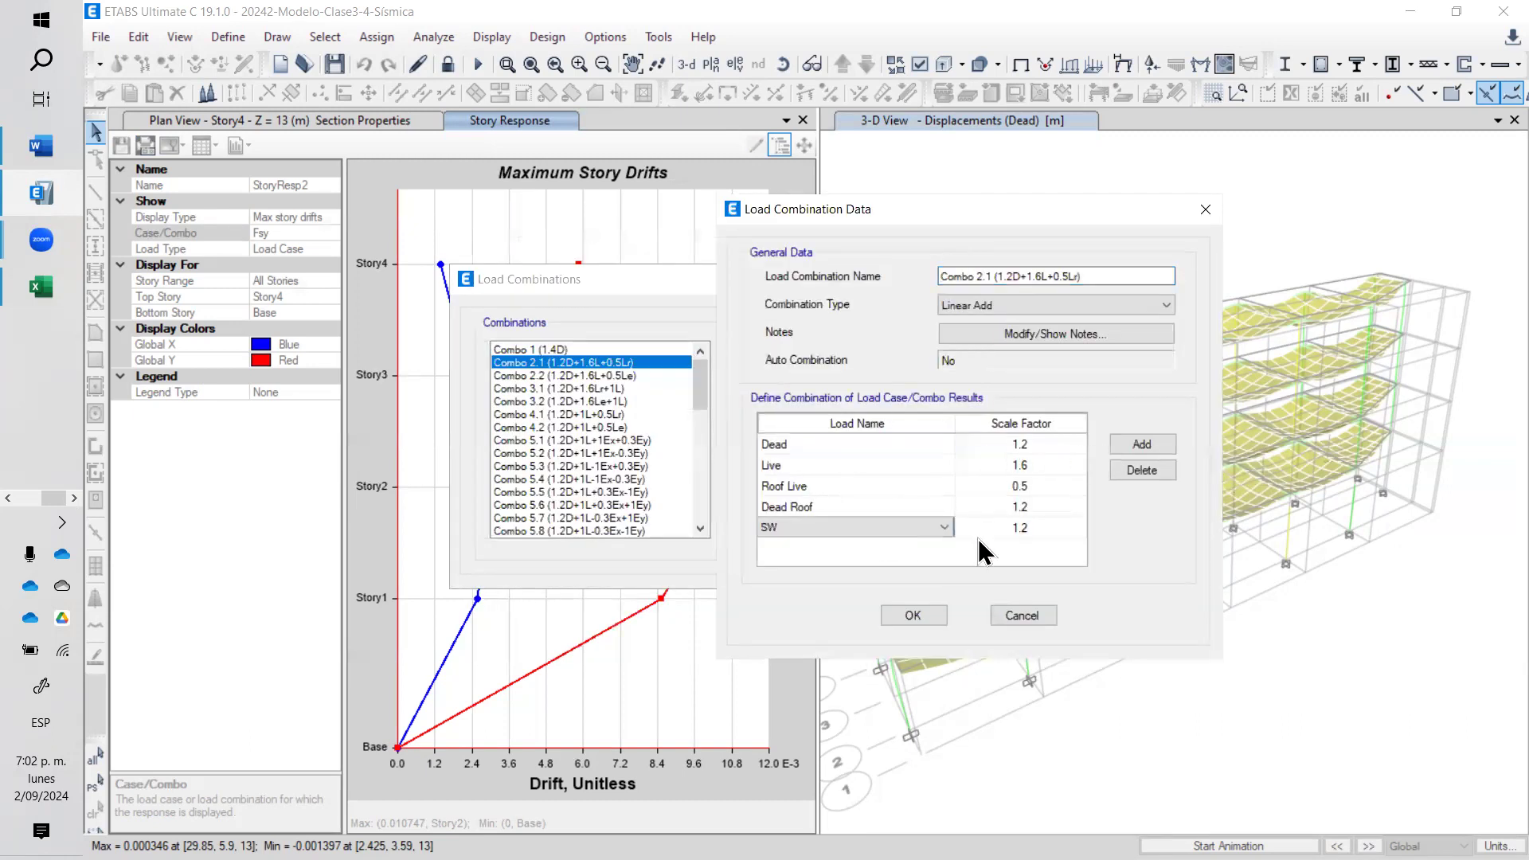
- Examine the Dead Roof and SW scale factors in Combo 2.1 and close its definition
left_click(1053, 532)
left_click(1077, 513, "shift")
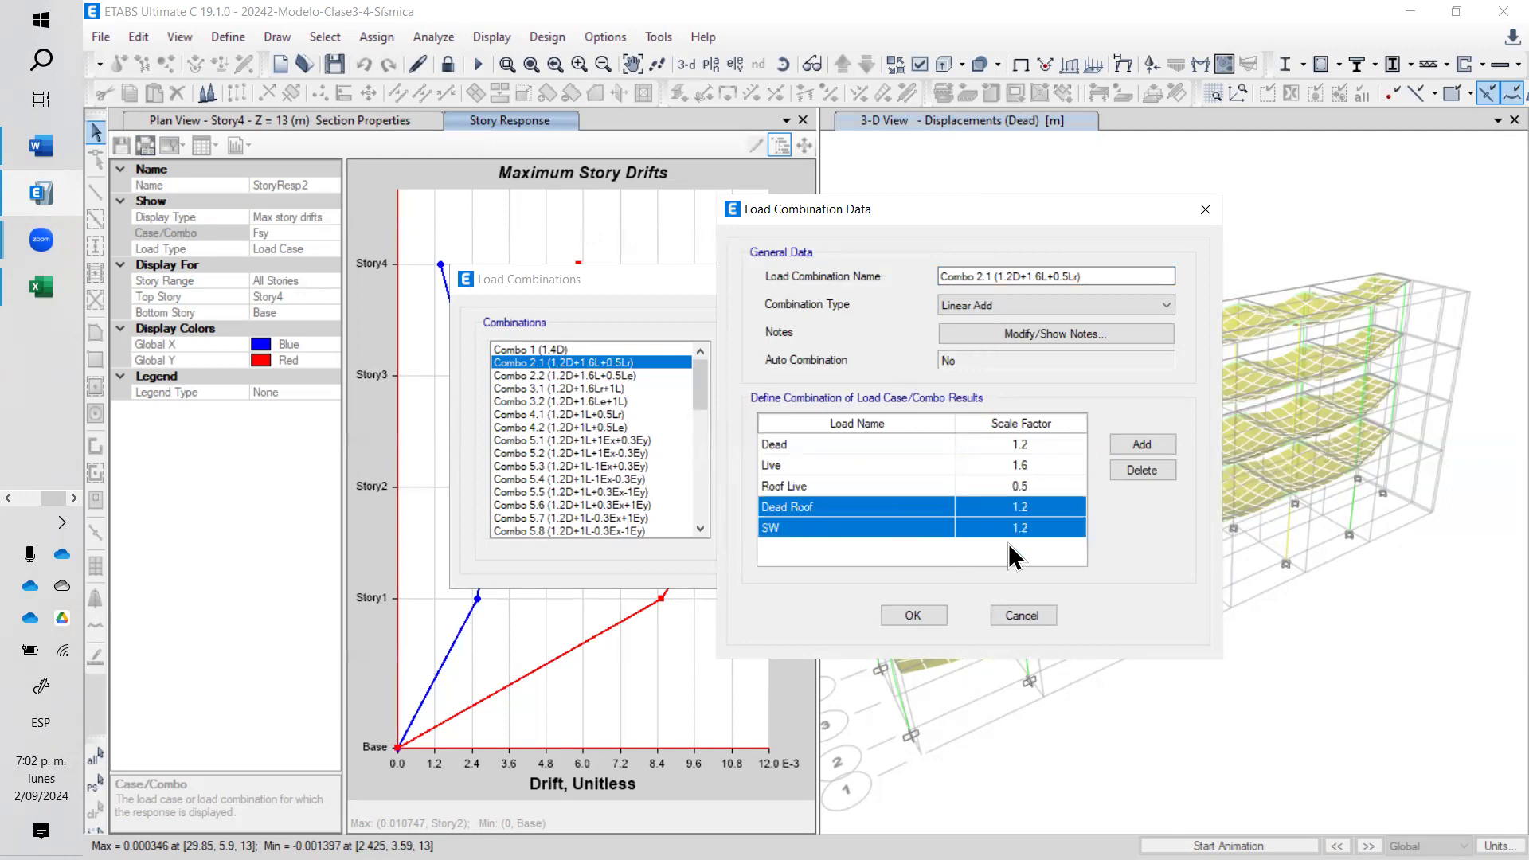
left_click(1048, 527)
left_click(1054, 510)
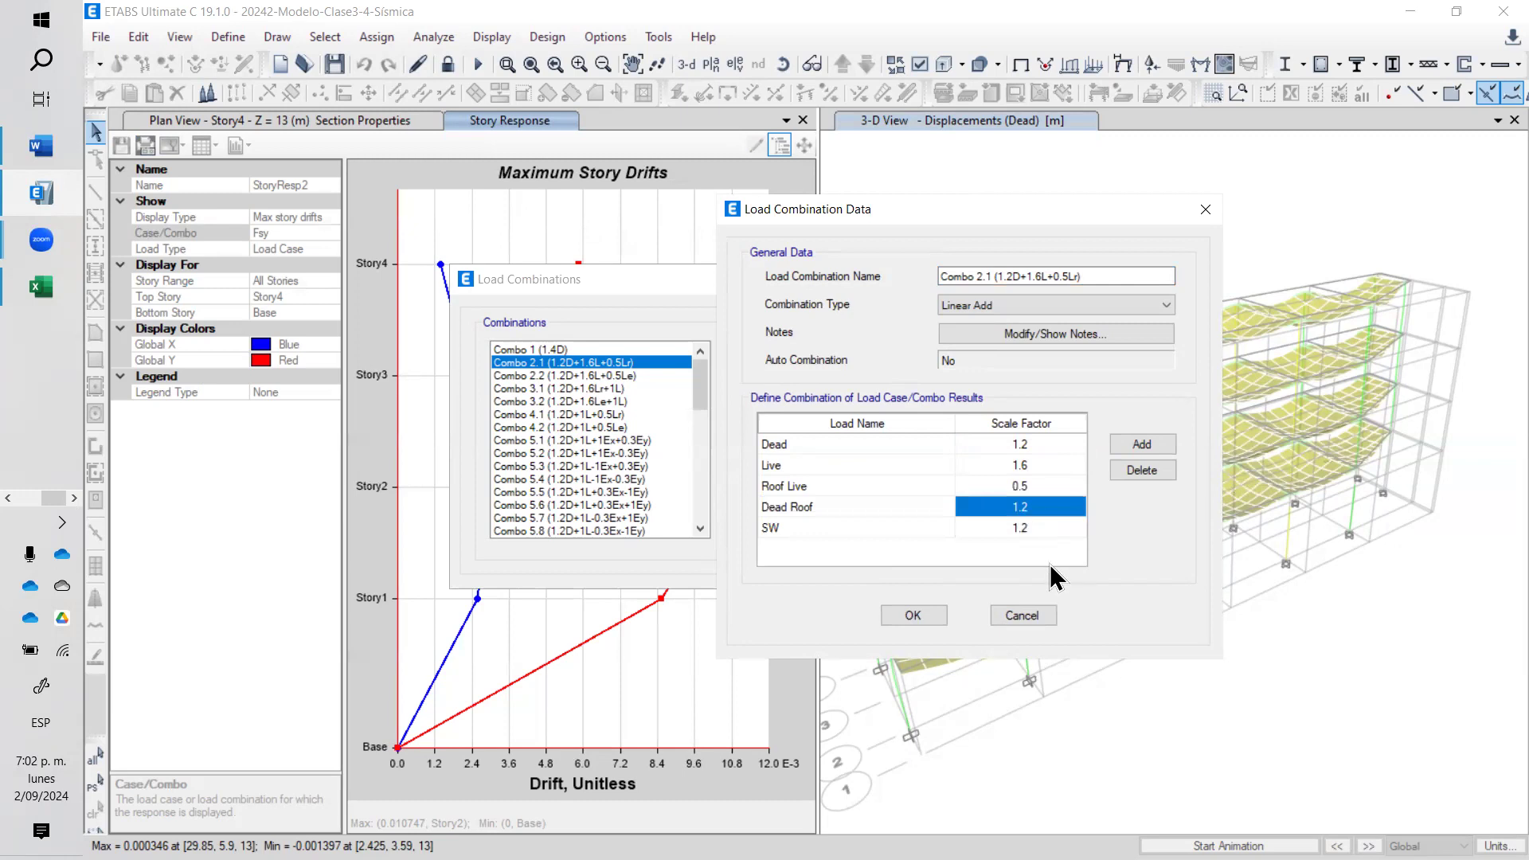
left_click(806, 528)
left_click(973, 530)
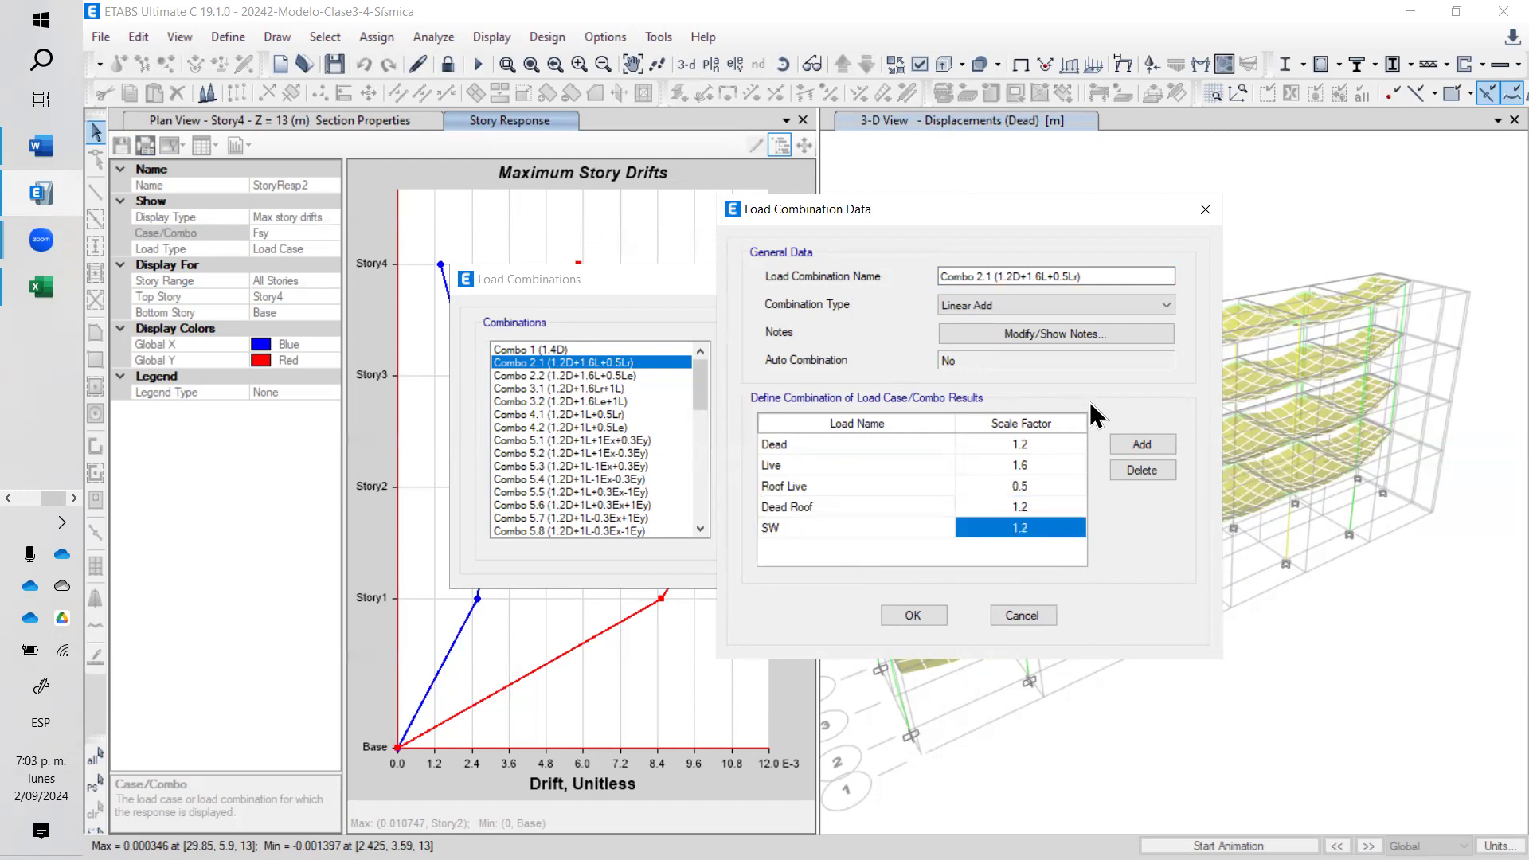
left_click(913, 615)
- Inspect the loads in Combo 5.2 (1.2D+1L+1Ex-0.3Ey), particularly Ex, and close the load combination definitions
left_click(615, 453)
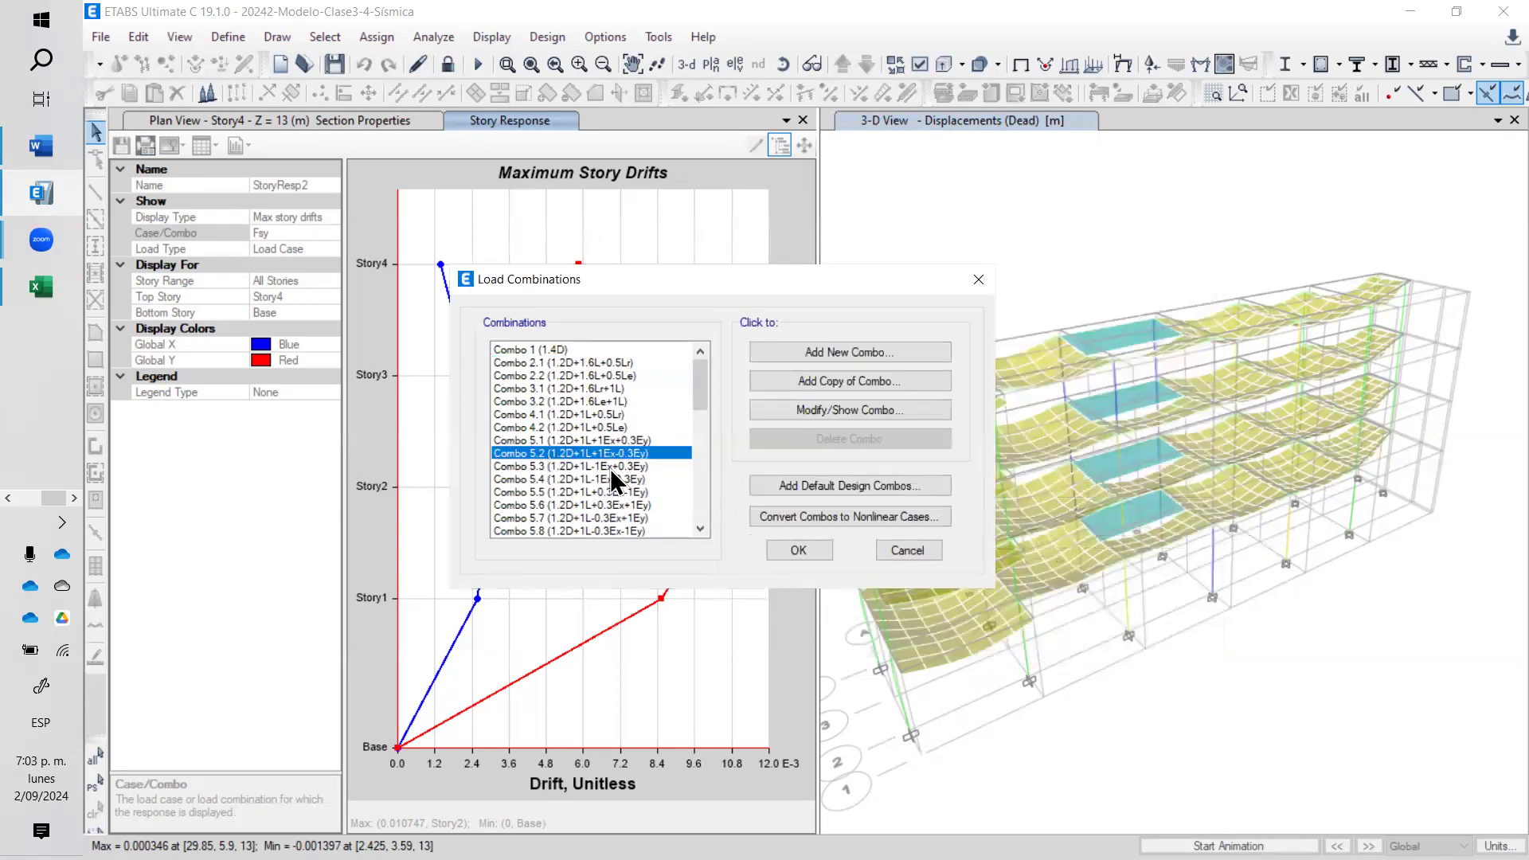
left_click(852, 411)
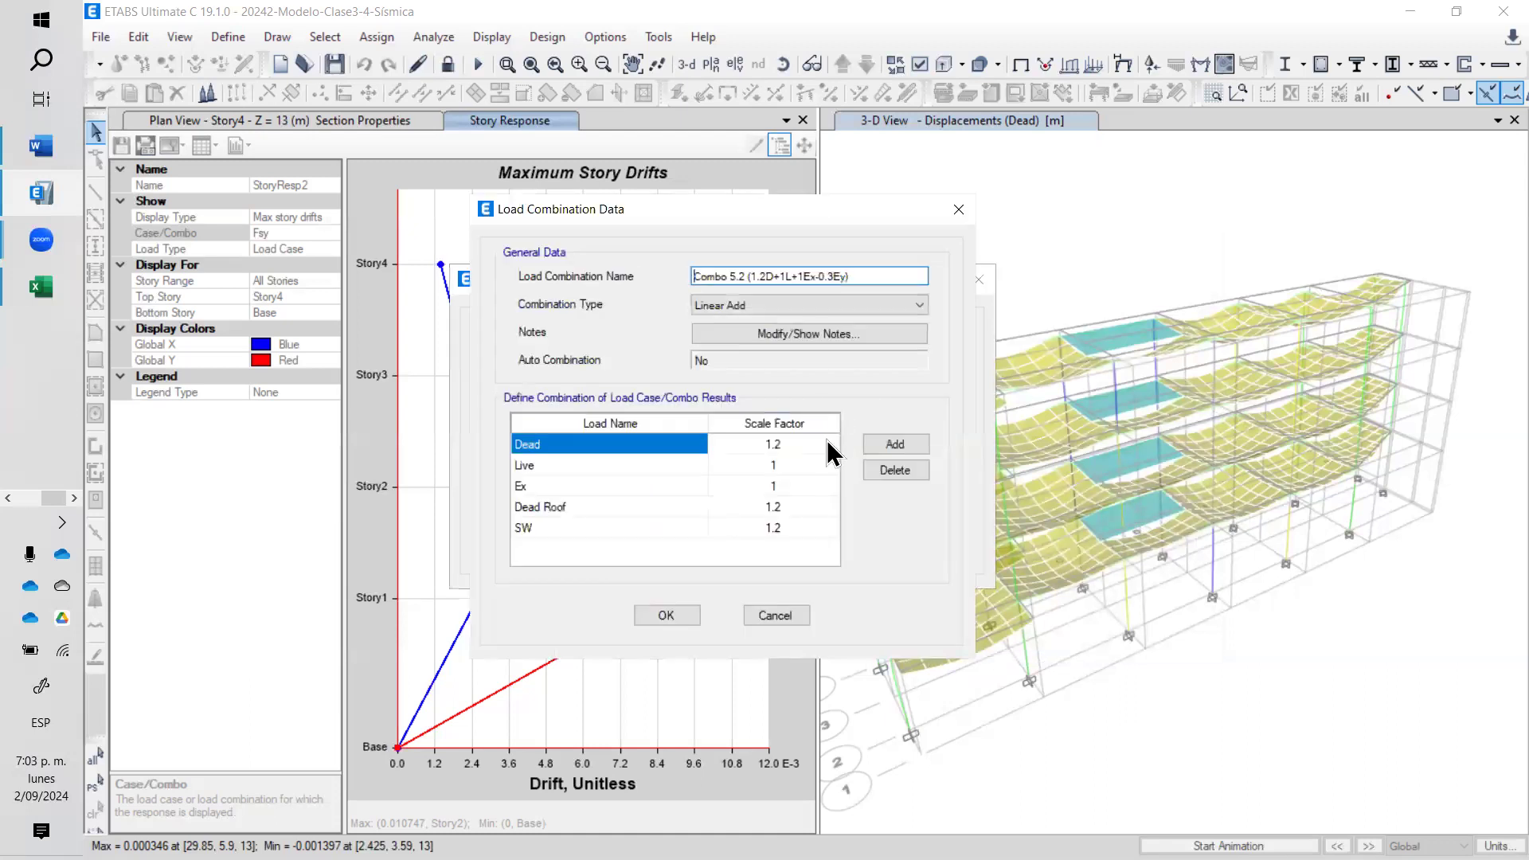
left_click(603, 488)
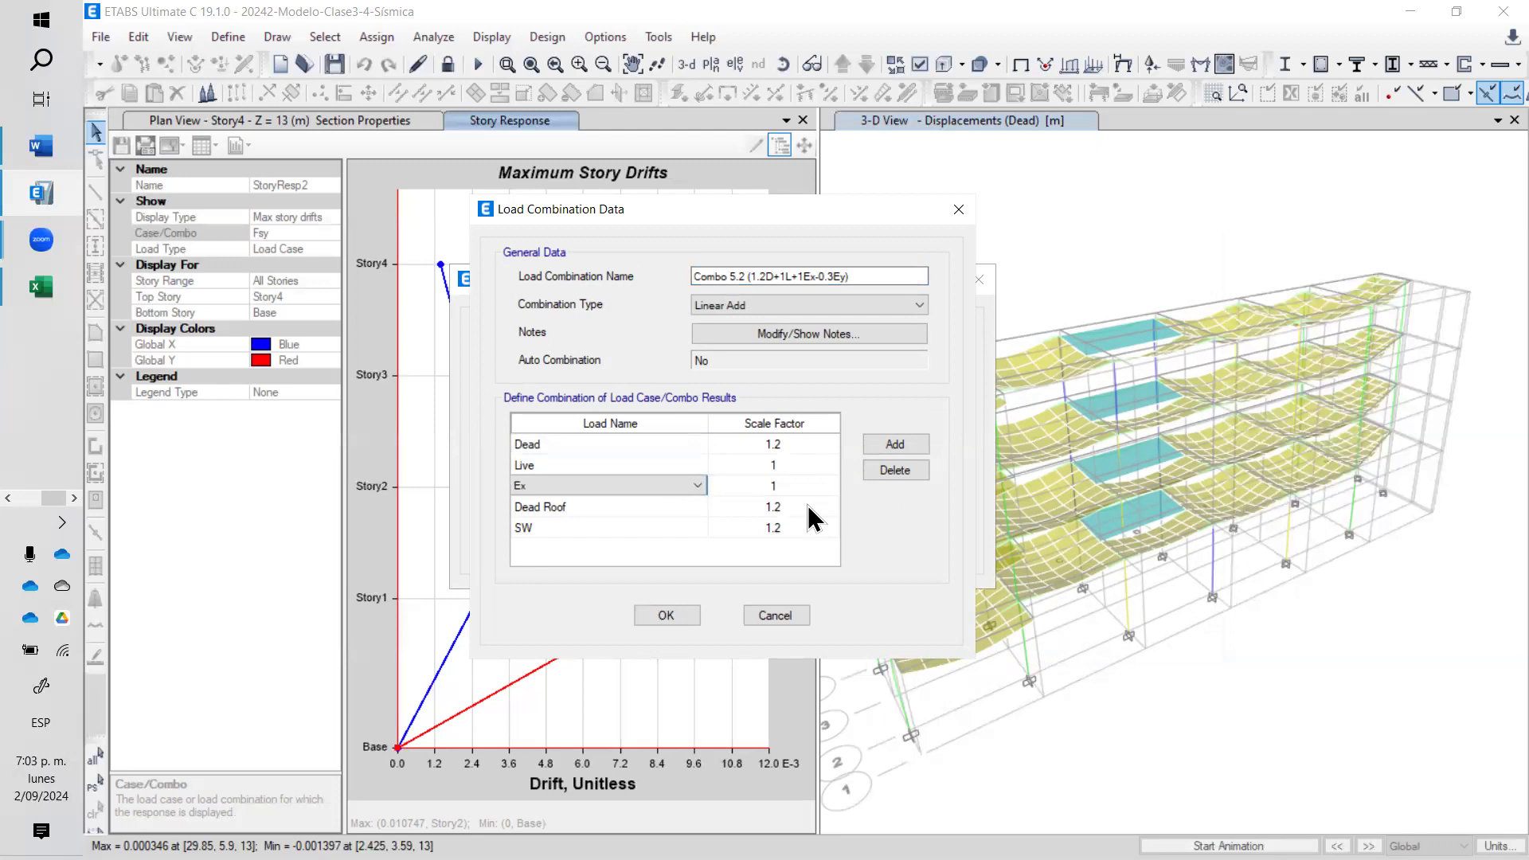
left_click(689, 621)
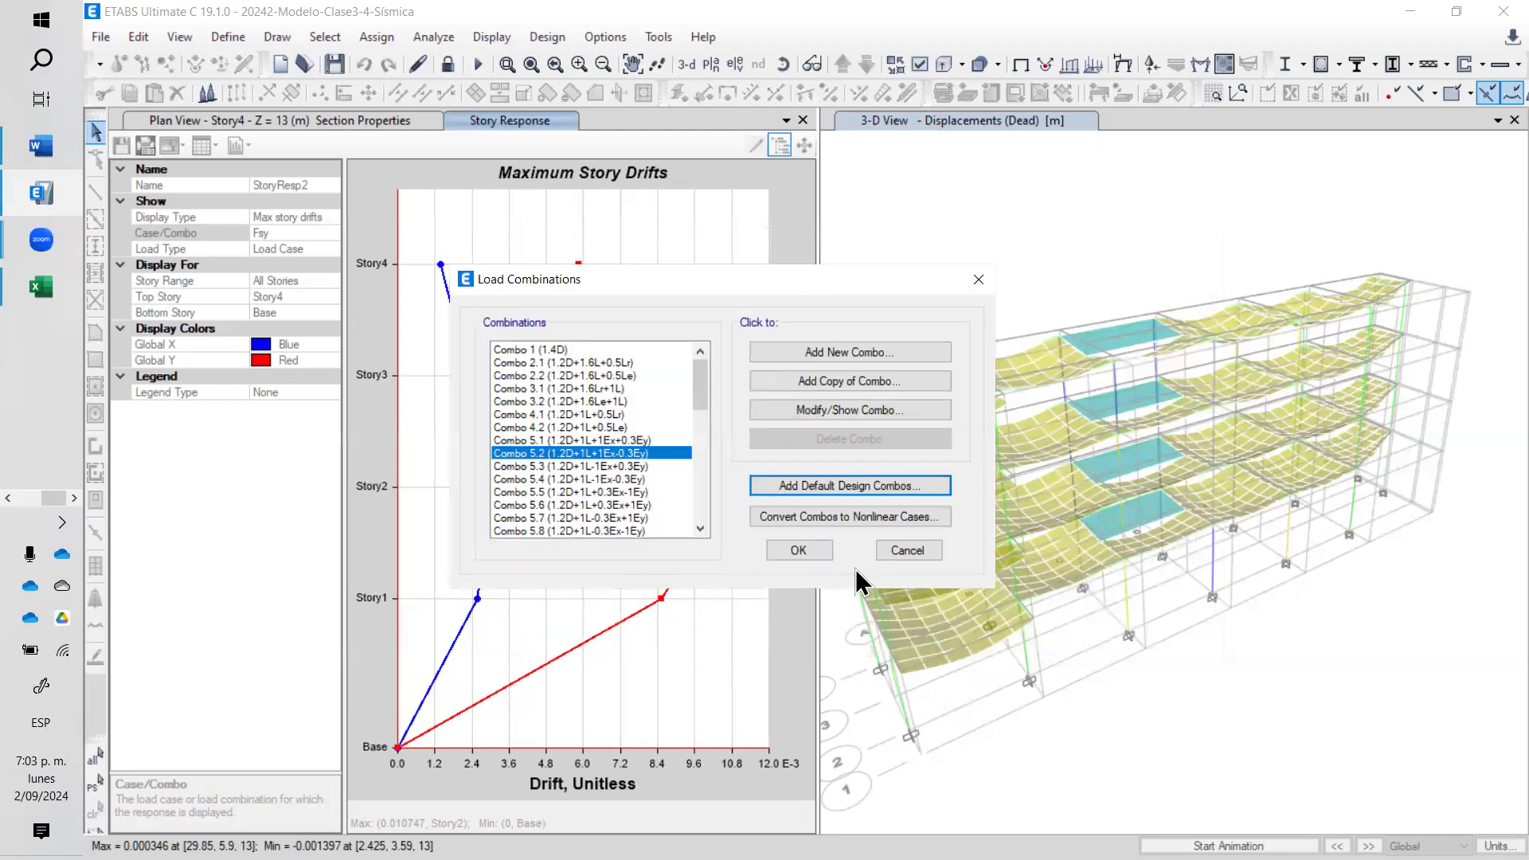
left_click(823, 553)
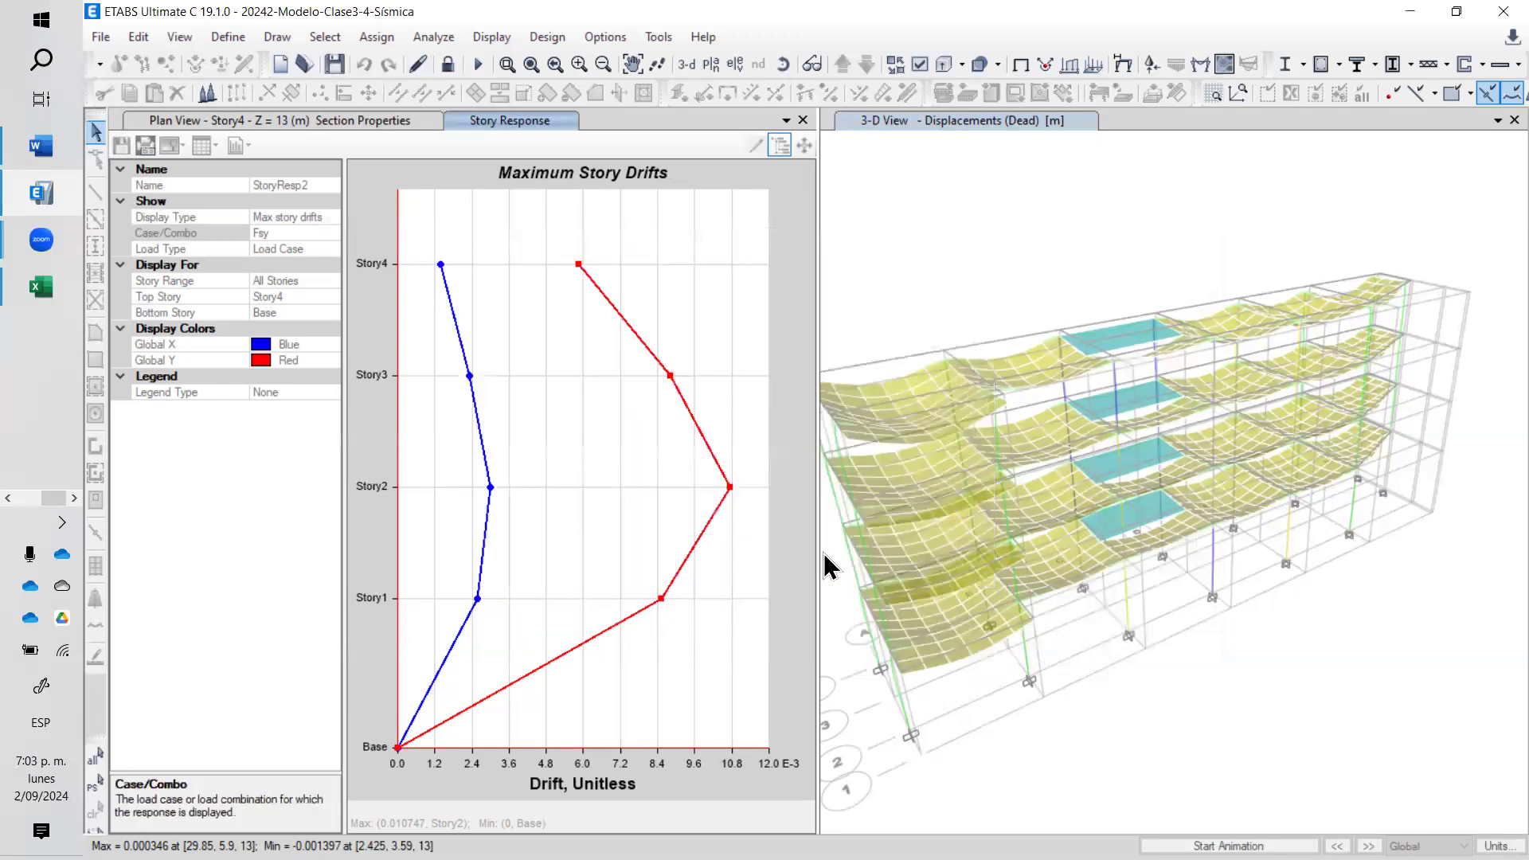
- Examine the Ex and Ey seismic entries in the load pattern definitions and close them without changes
left_click(228, 37)
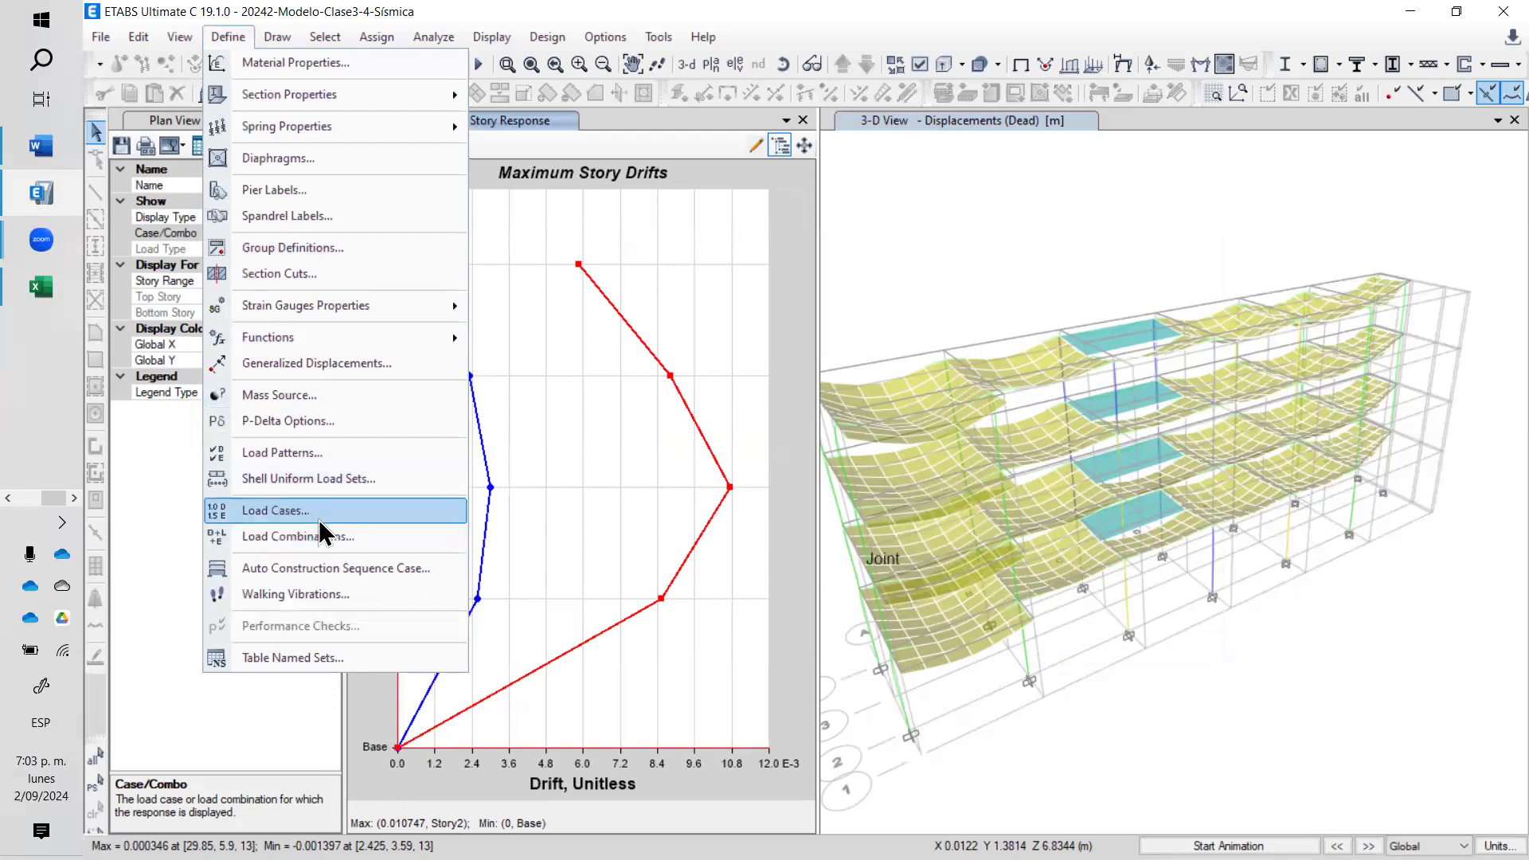
left_click(317, 517)
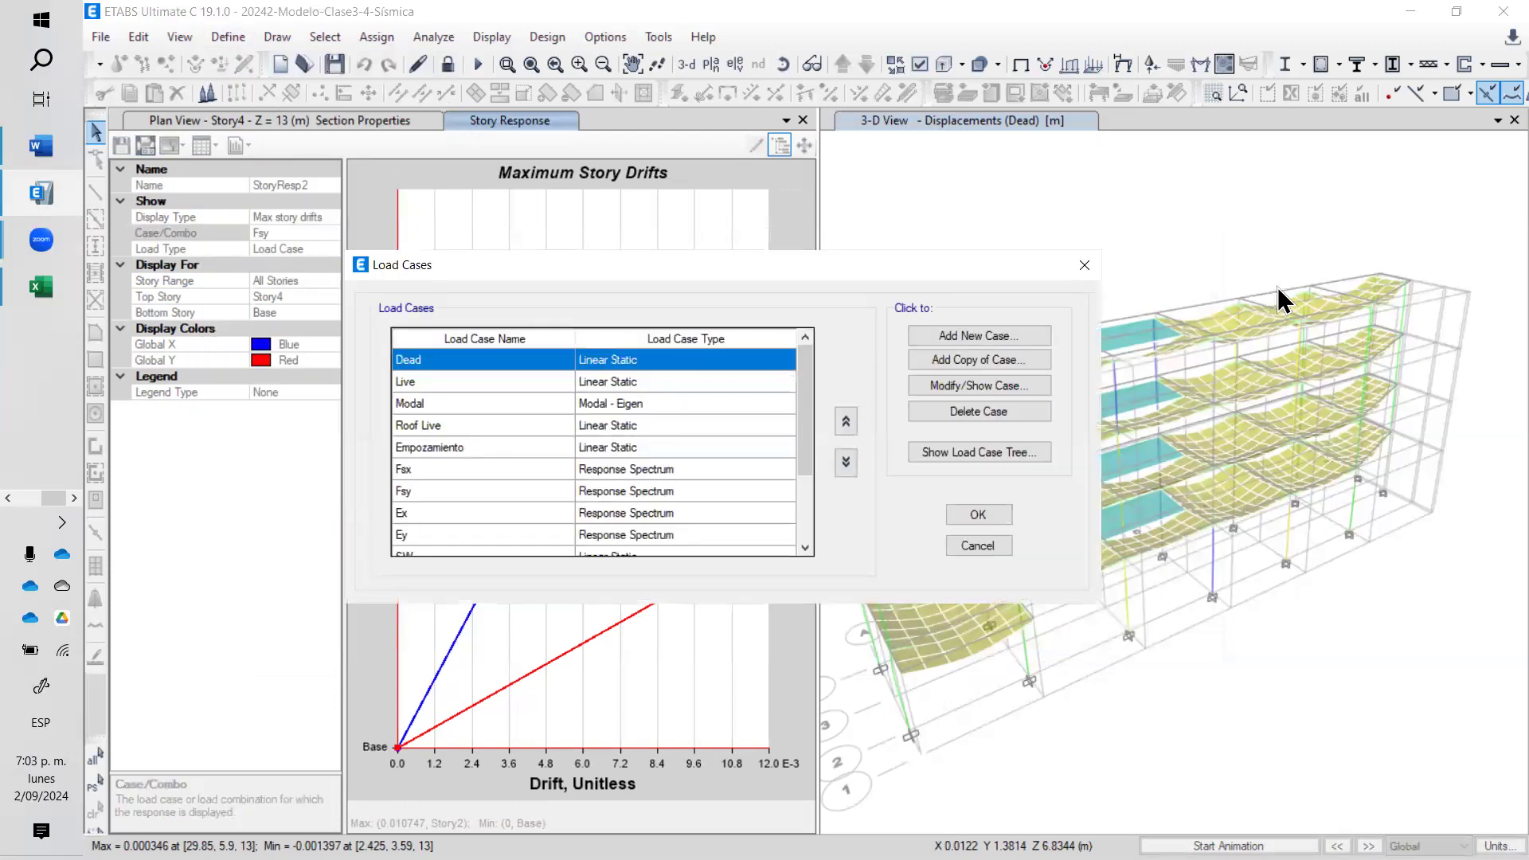
left_click(1085, 265)
left_click(228, 37)
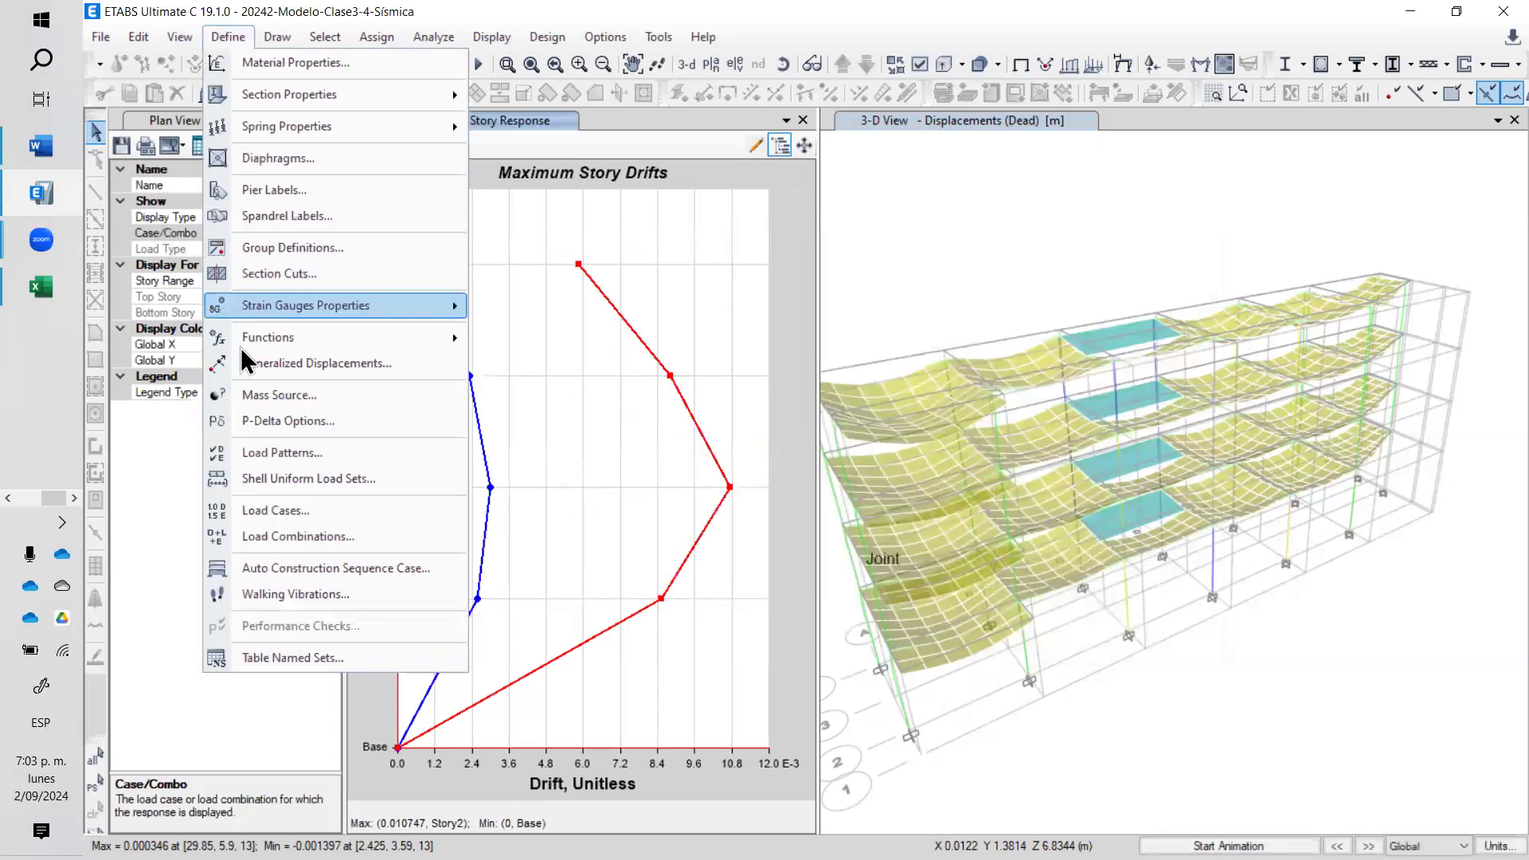
left_click(280, 453)
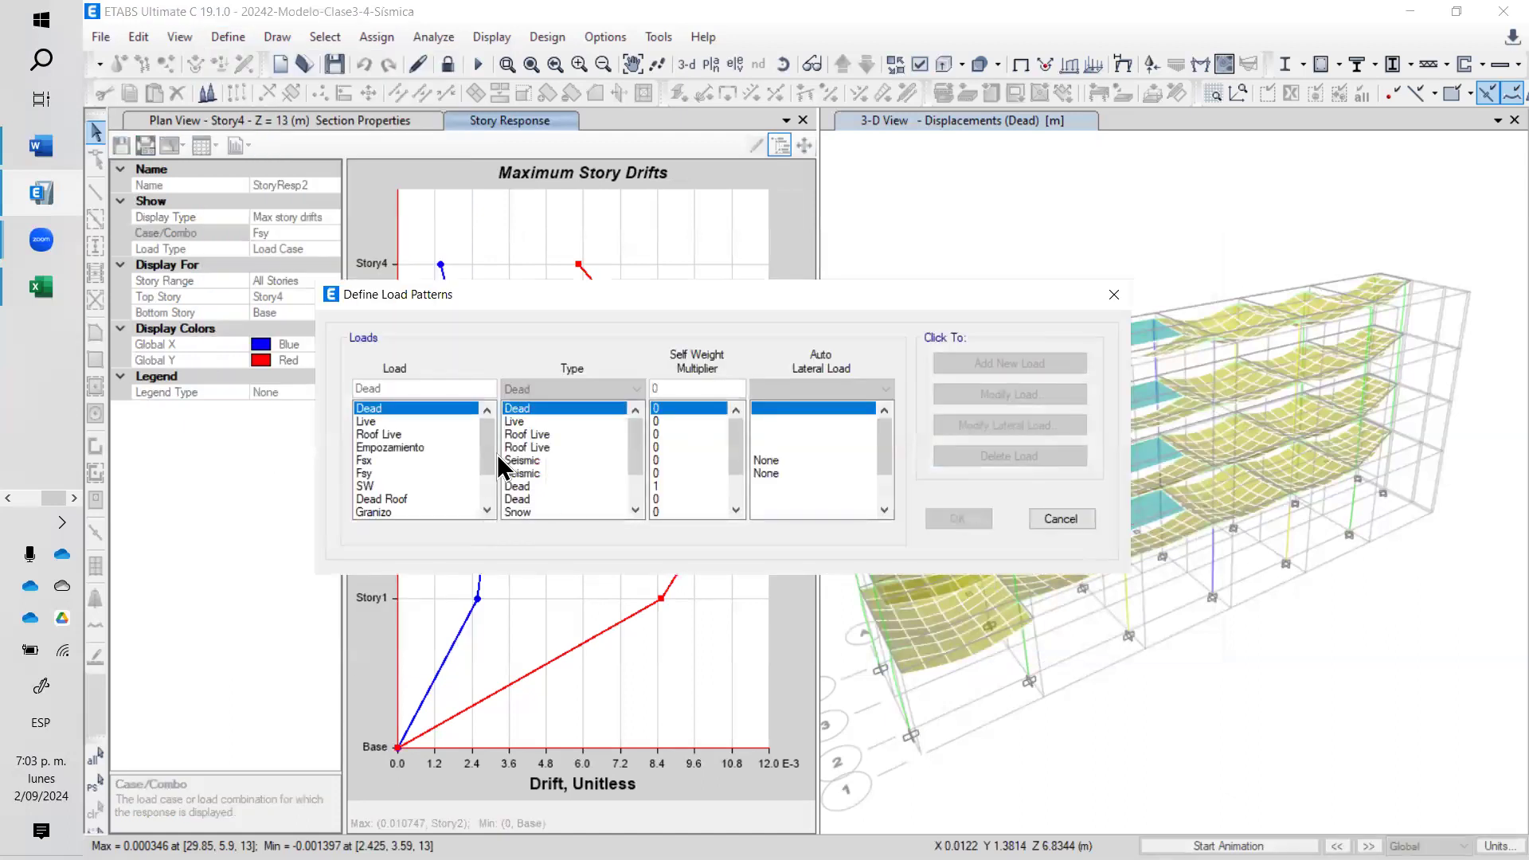
left_click_drag(487, 456, 489, 492)
left_click(385, 512)
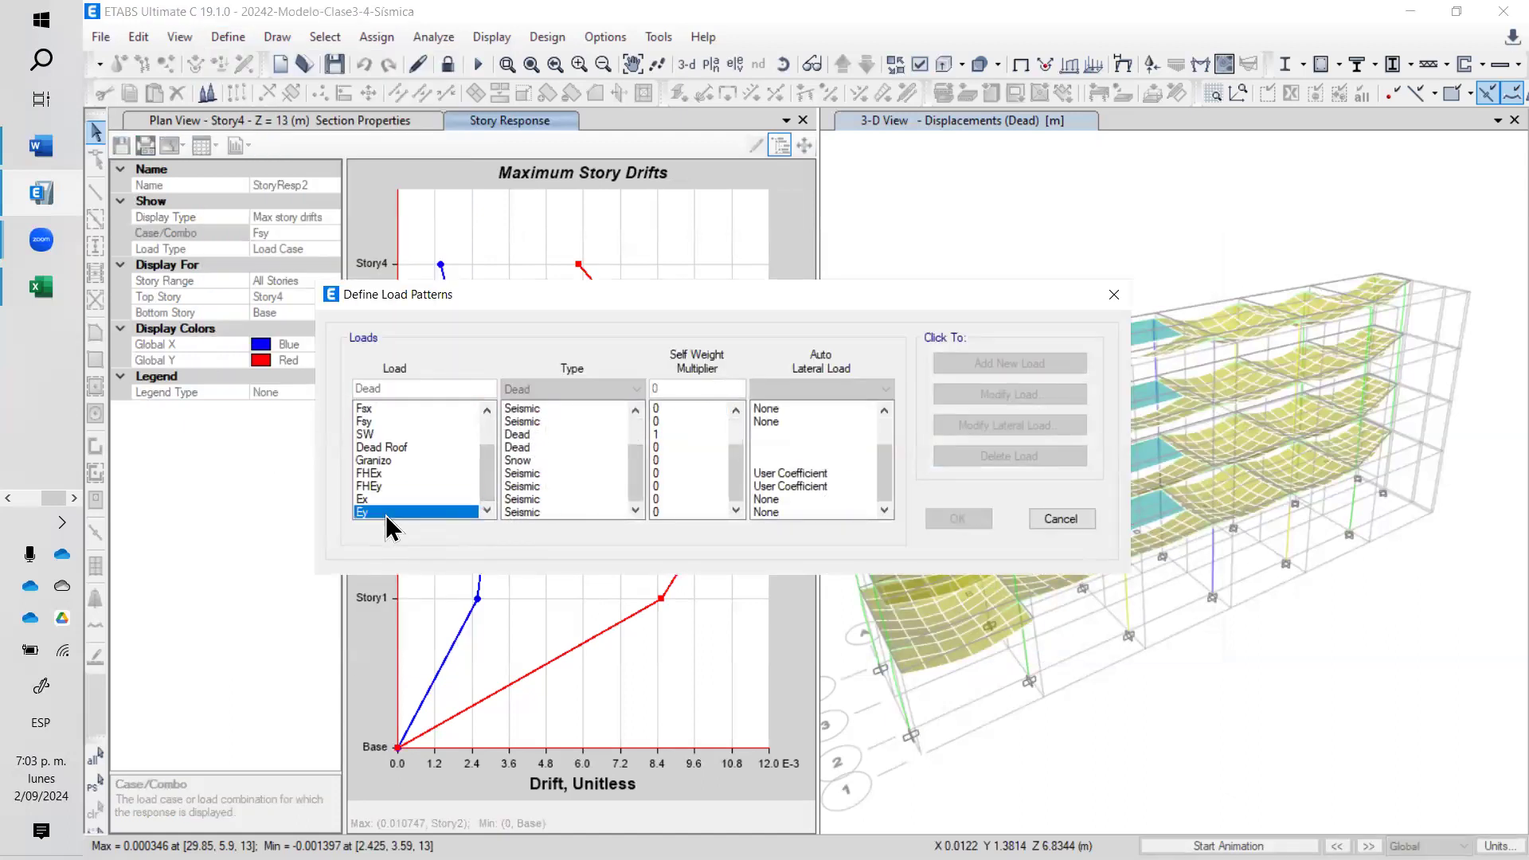
left_click(403, 500)
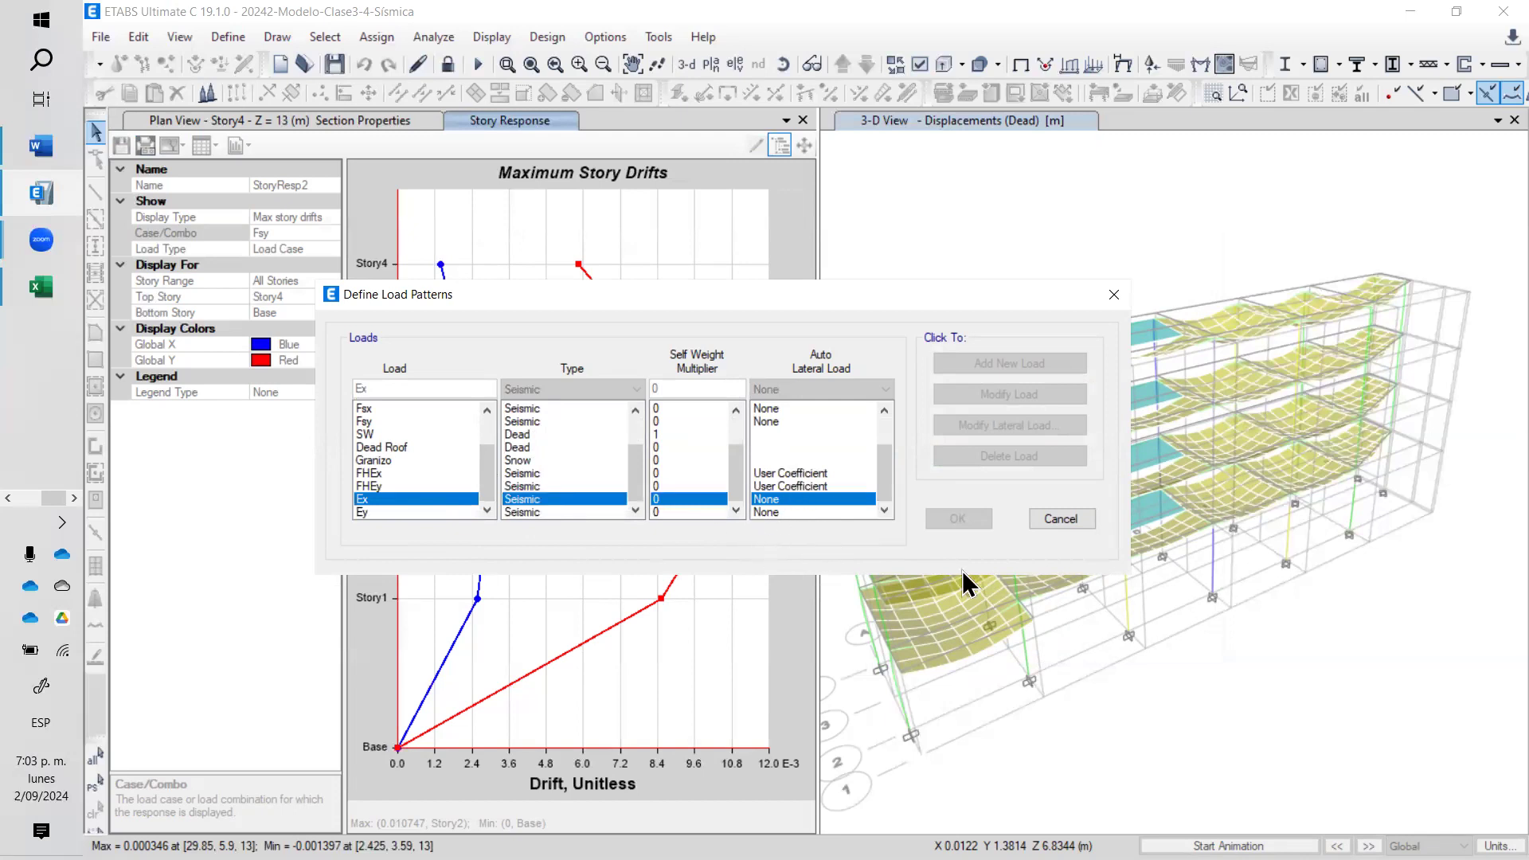
left_click(1042, 521)
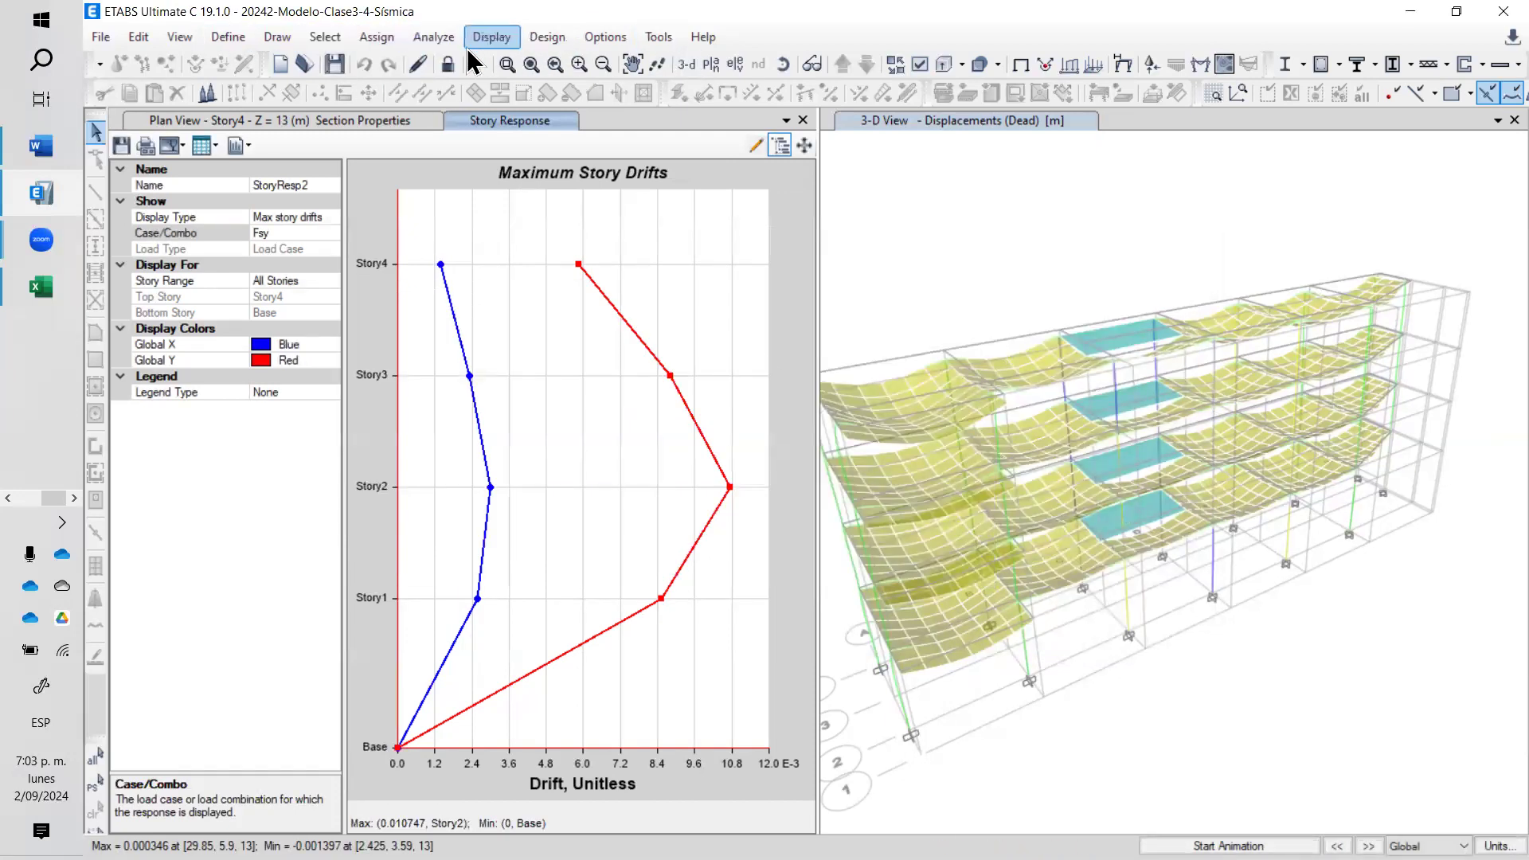
- Unlock the analysed model and find the Ex and Ey response spectrum cases among the load cases
left_click(458, 70)
left_click(806, 511)
left_click(229, 38)
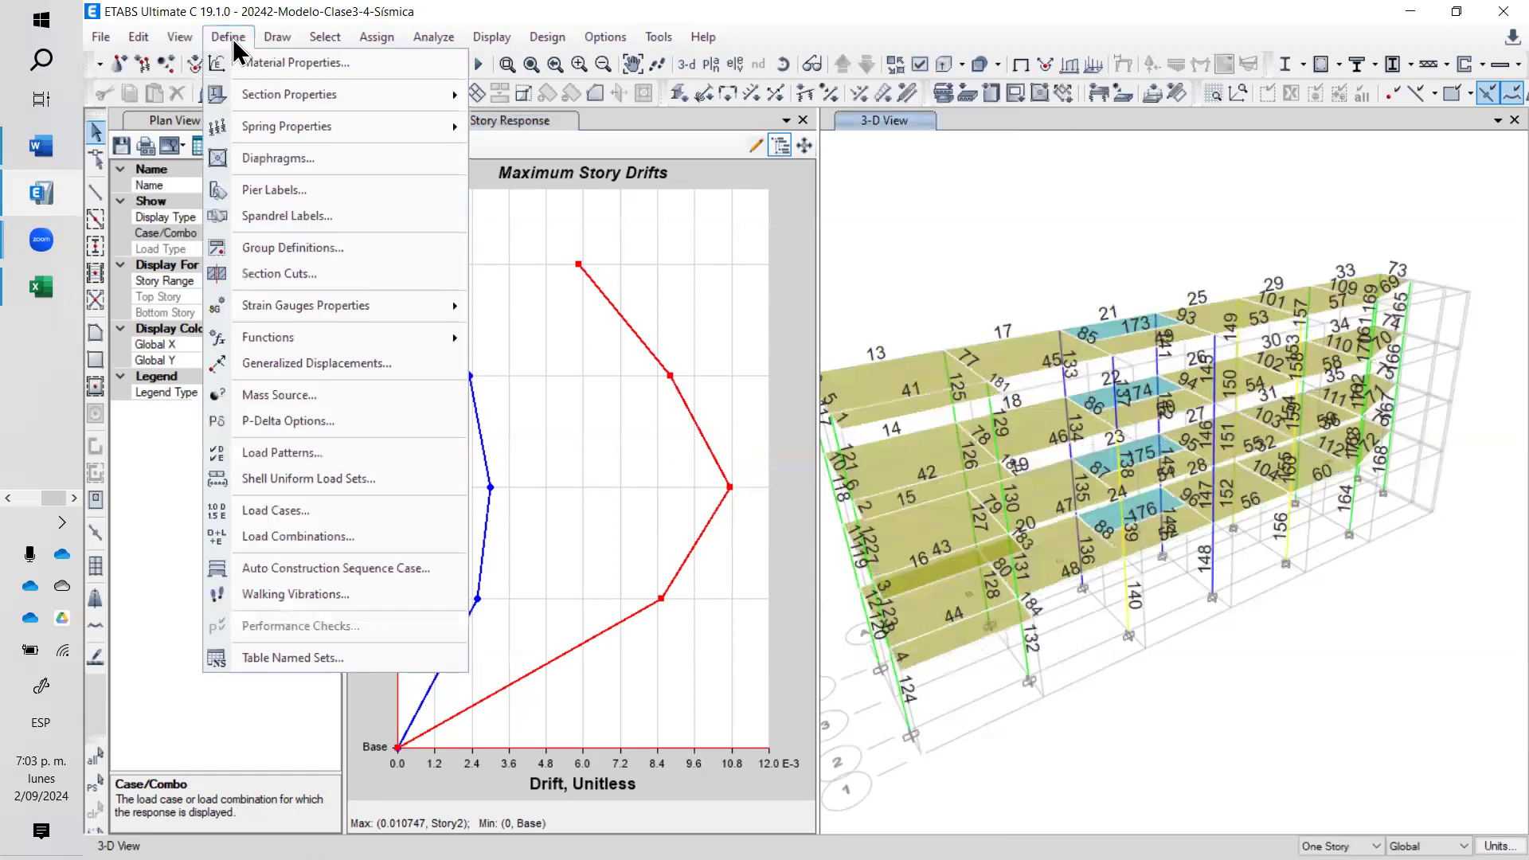
left_click(331, 517)
left_click_drag(561, 516, 570, 539)
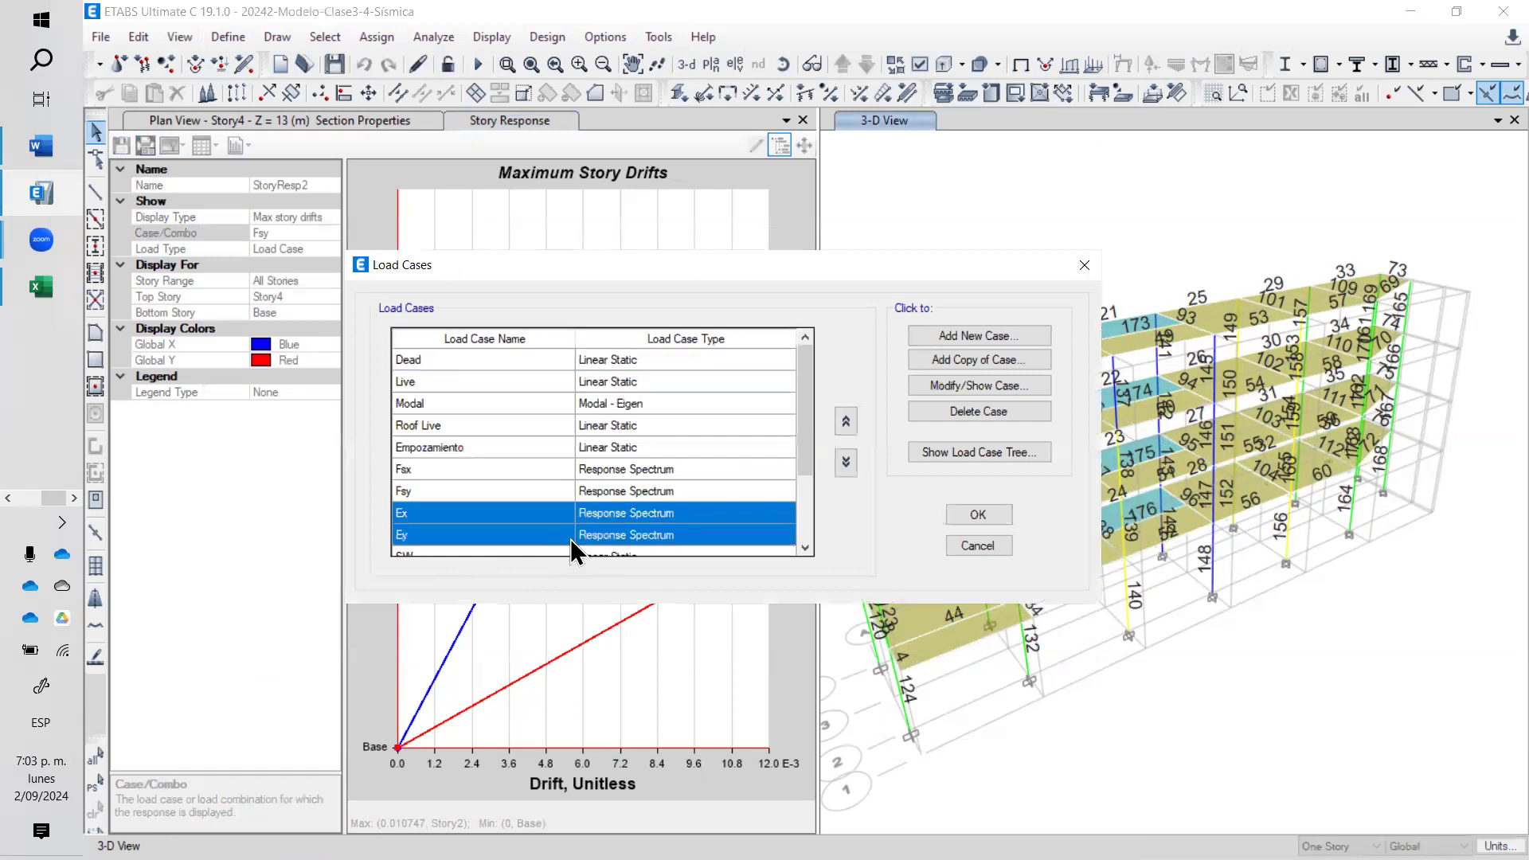
left_click_drag(795, 430, 798, 469)
left_click_drag(601, 507, 503, 539)
left_click_drag(805, 436, 806, 483)
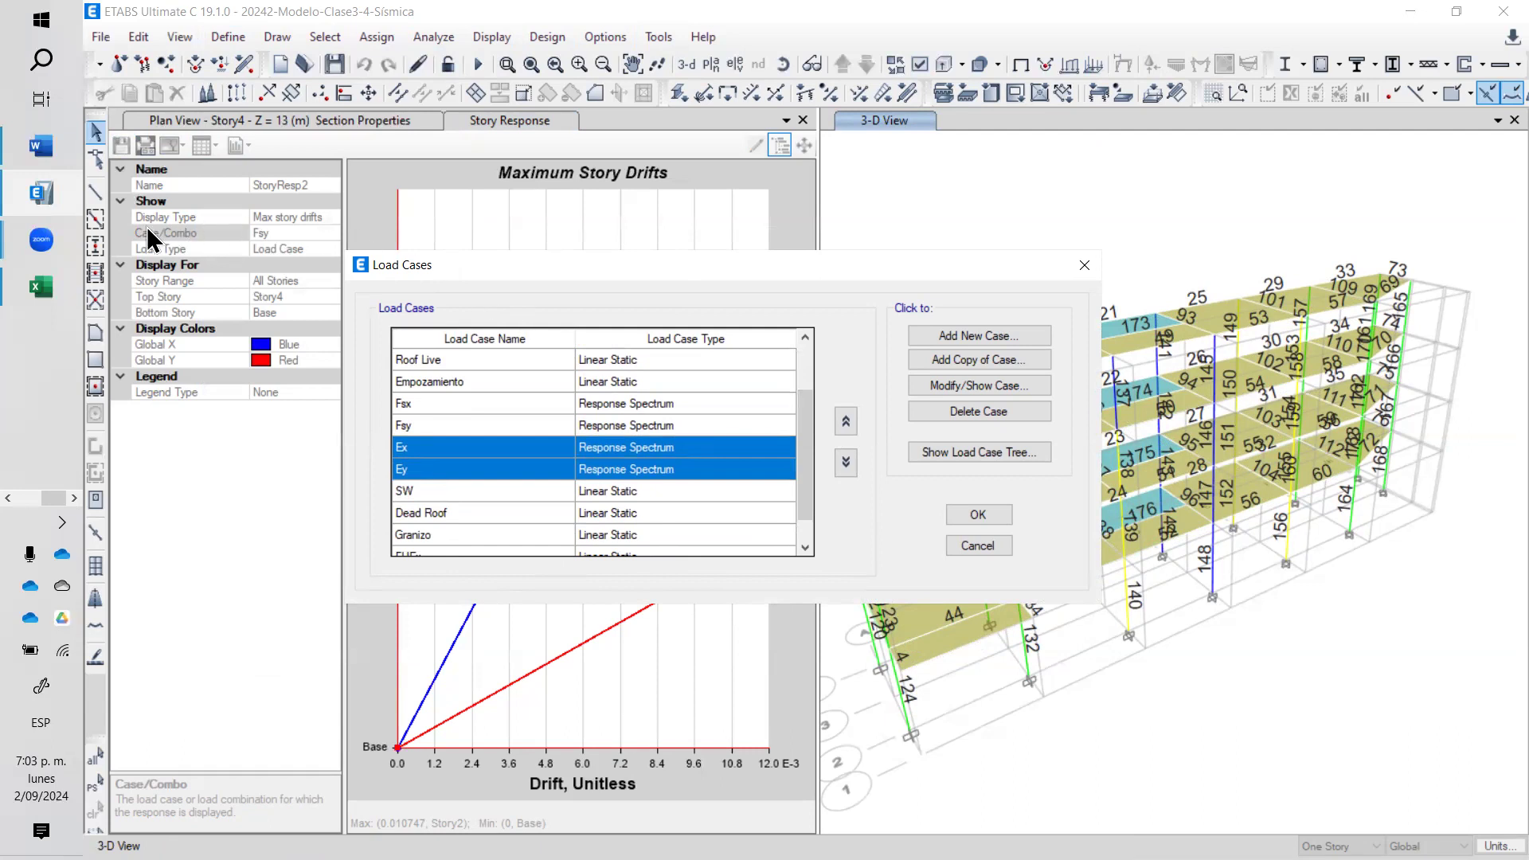
- Write a text annotation beside the model reading Ro = 7 and R=7*0.75*0.8*0.9=3.78
left_click(1285, 658)
left_click(1298, 652)
type("Ro")
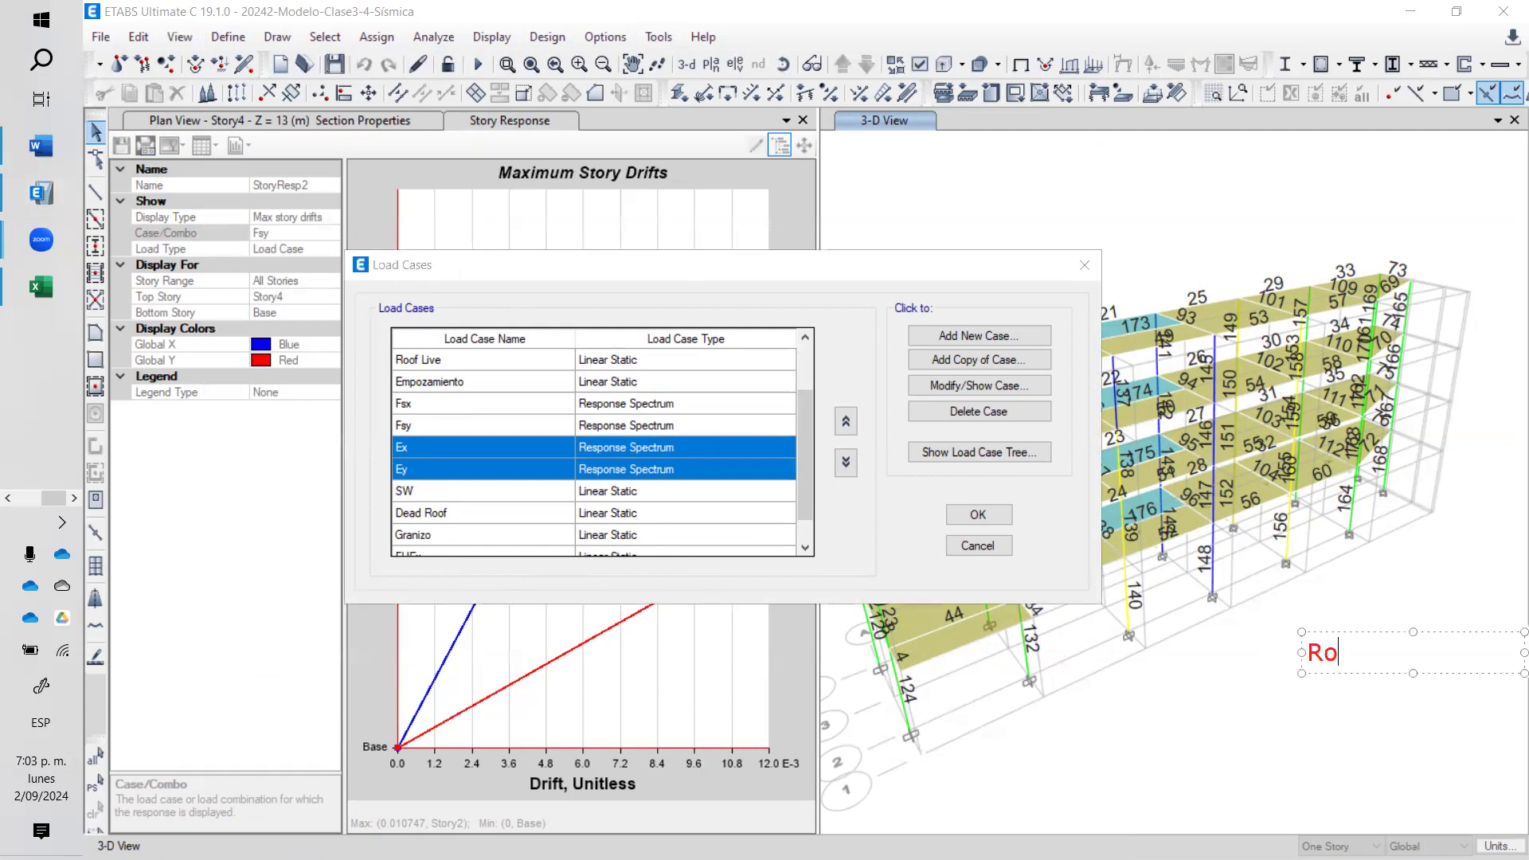
type(" = 7")
key("Return")
type("R")
type("=0")
type("*0.75")
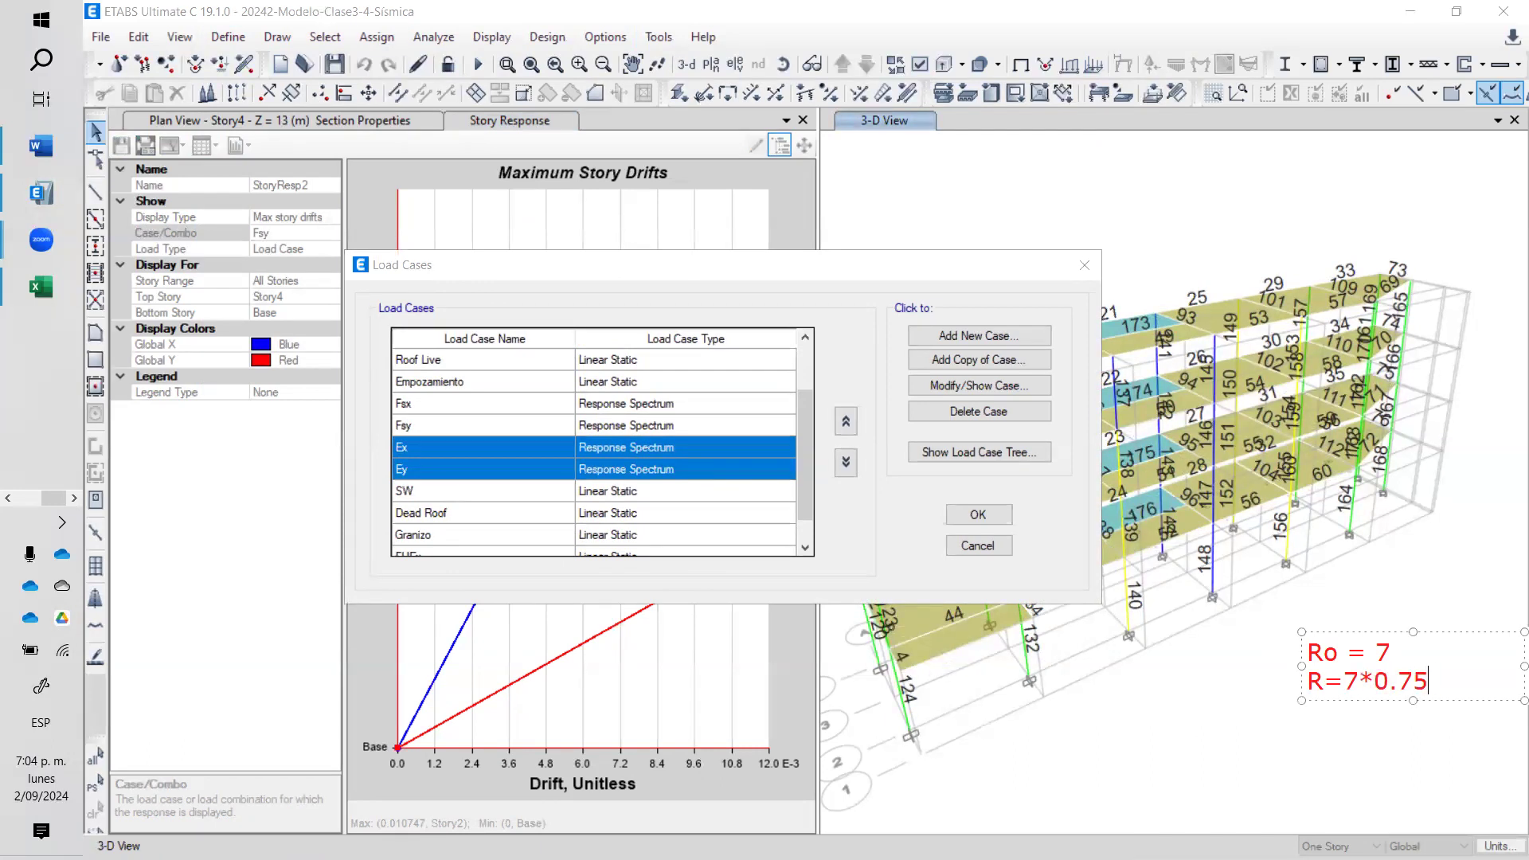
type("*0.8*0.9")
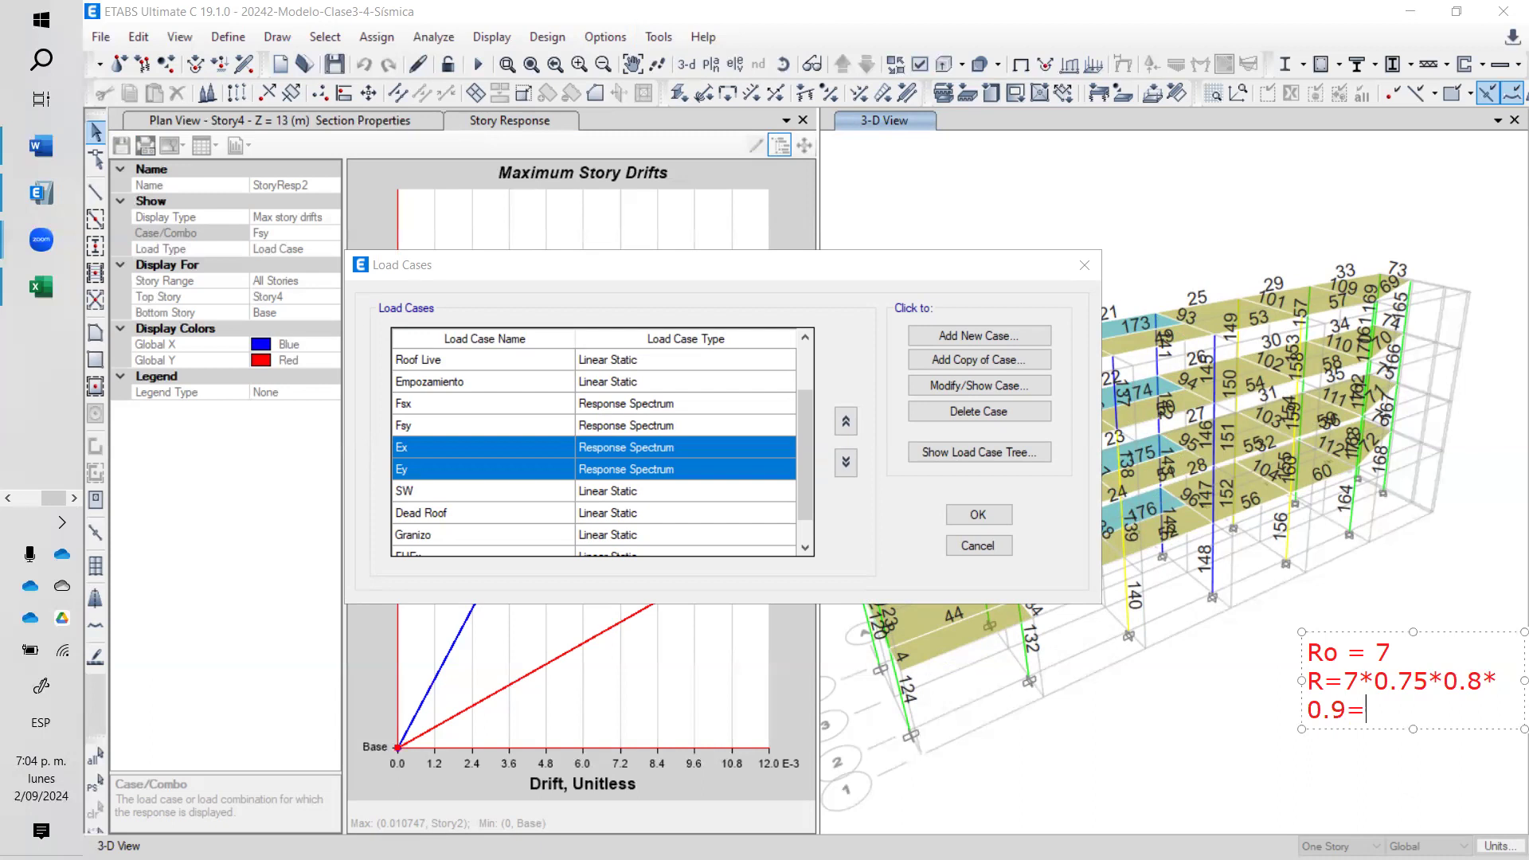
type("=3.78")
- In the Ex load case, set the U1 acceleration scale factor to 9.81*1.04/3.78
left_click(603, 450)
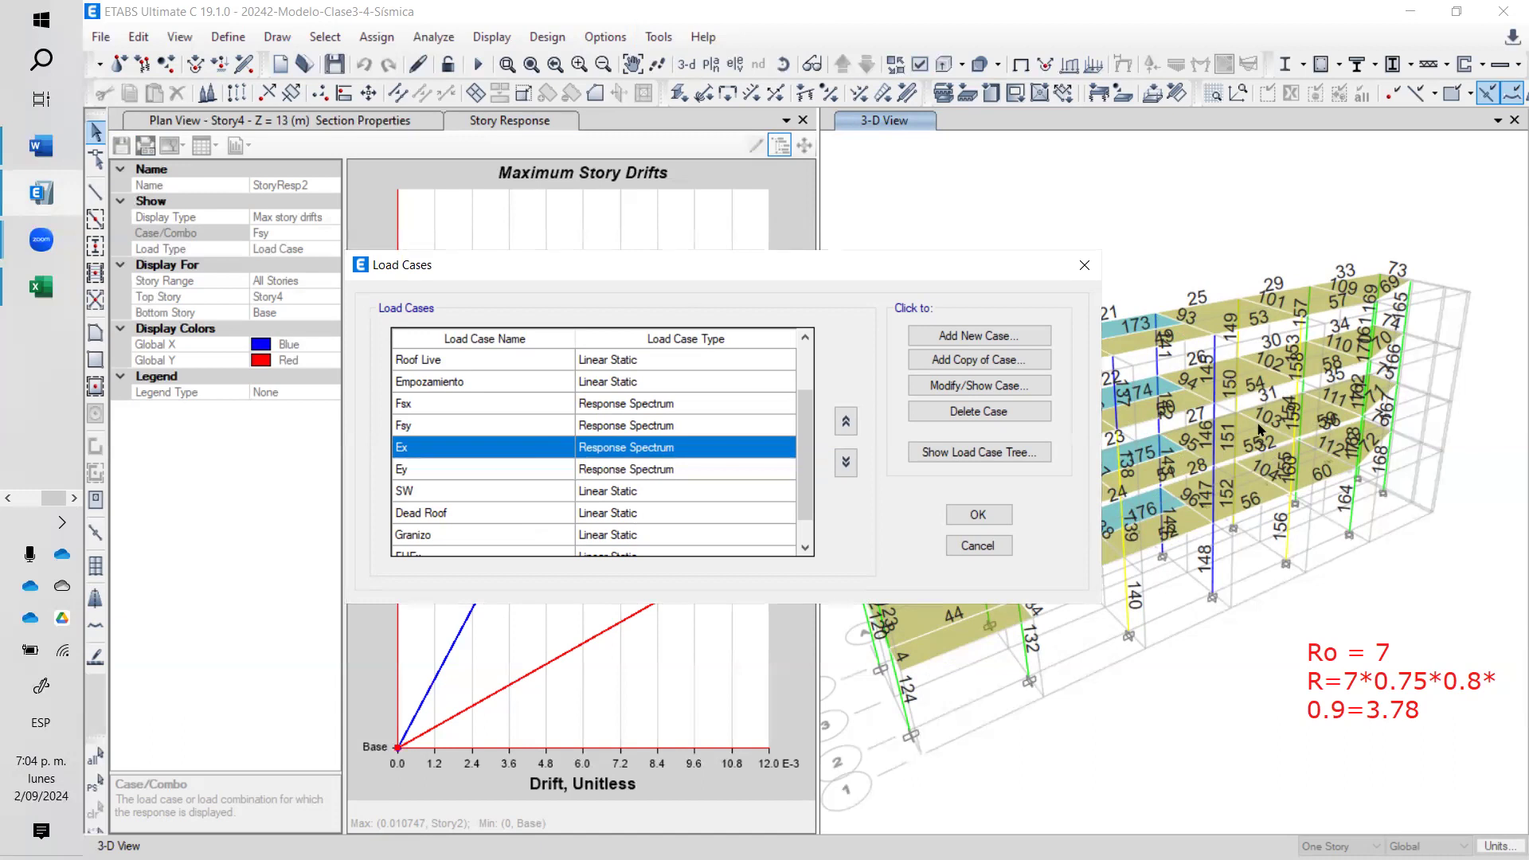
left_click(969, 394)
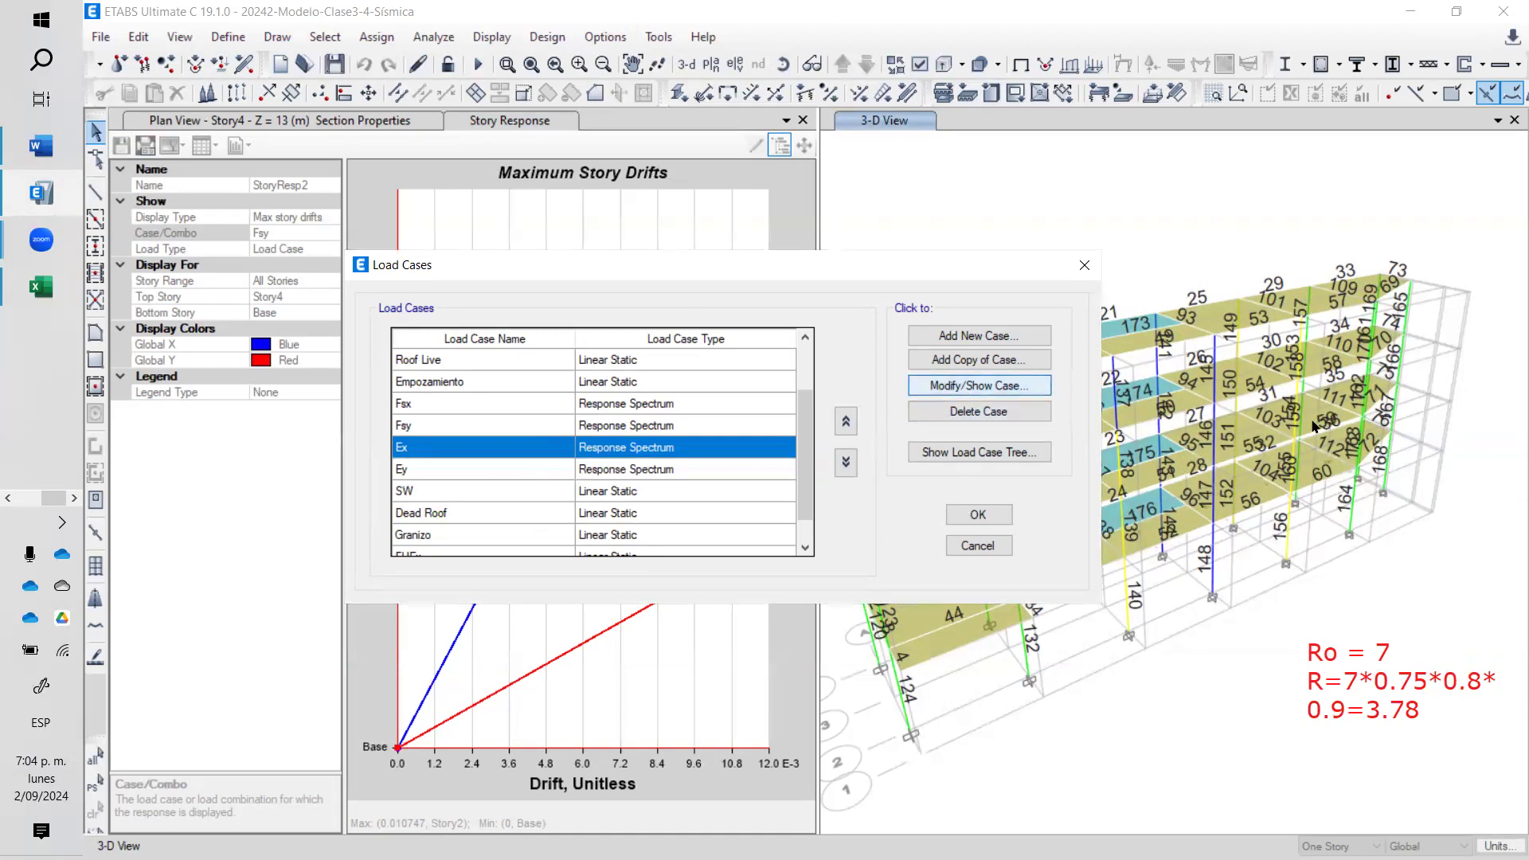
left_click(966, 388)
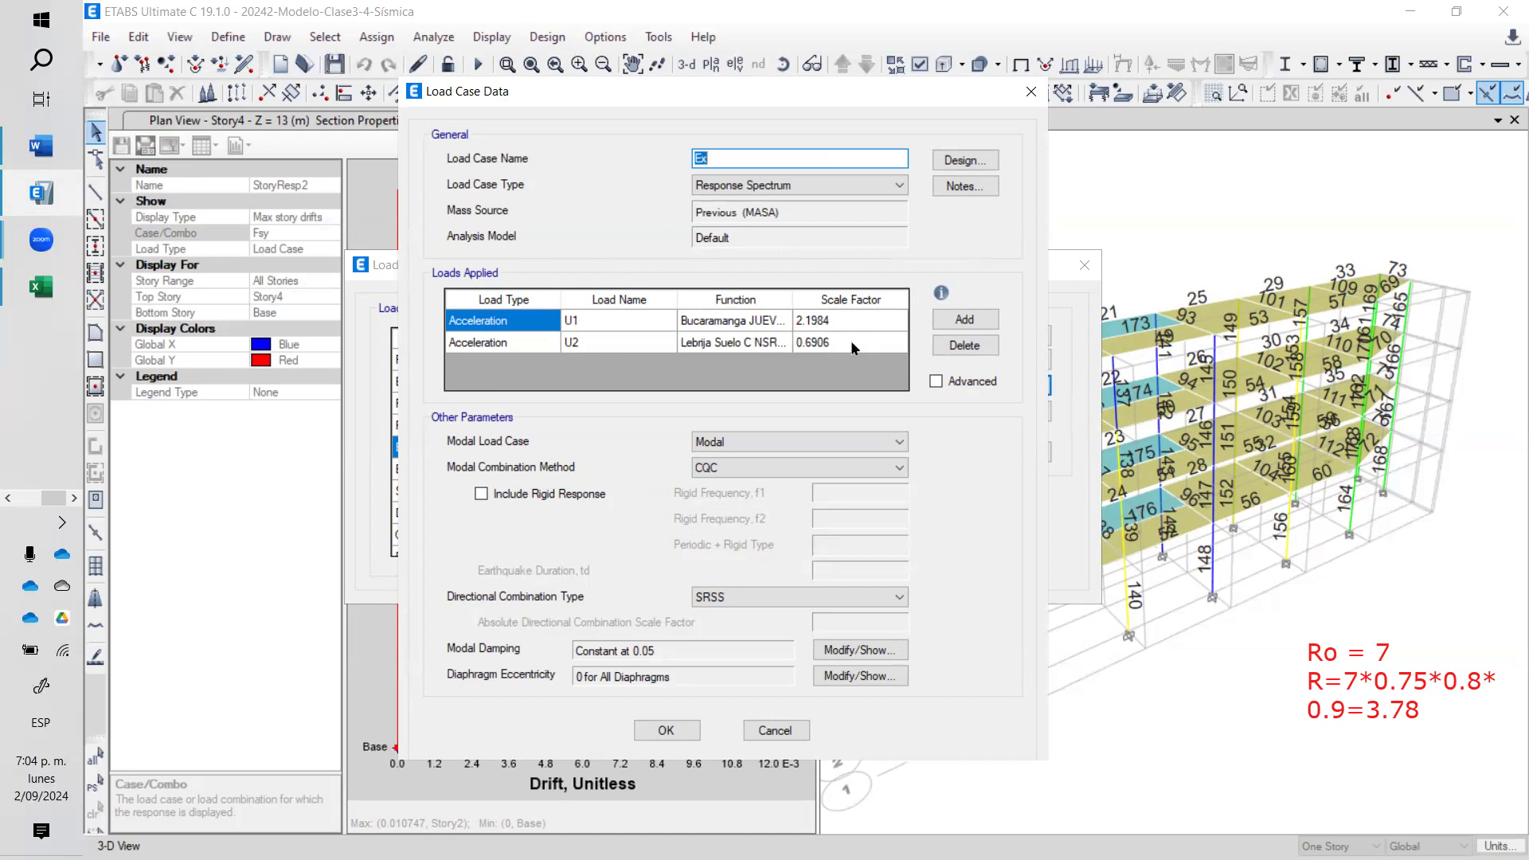
left_click(846, 320)
left_click(842, 320)
type("9.")
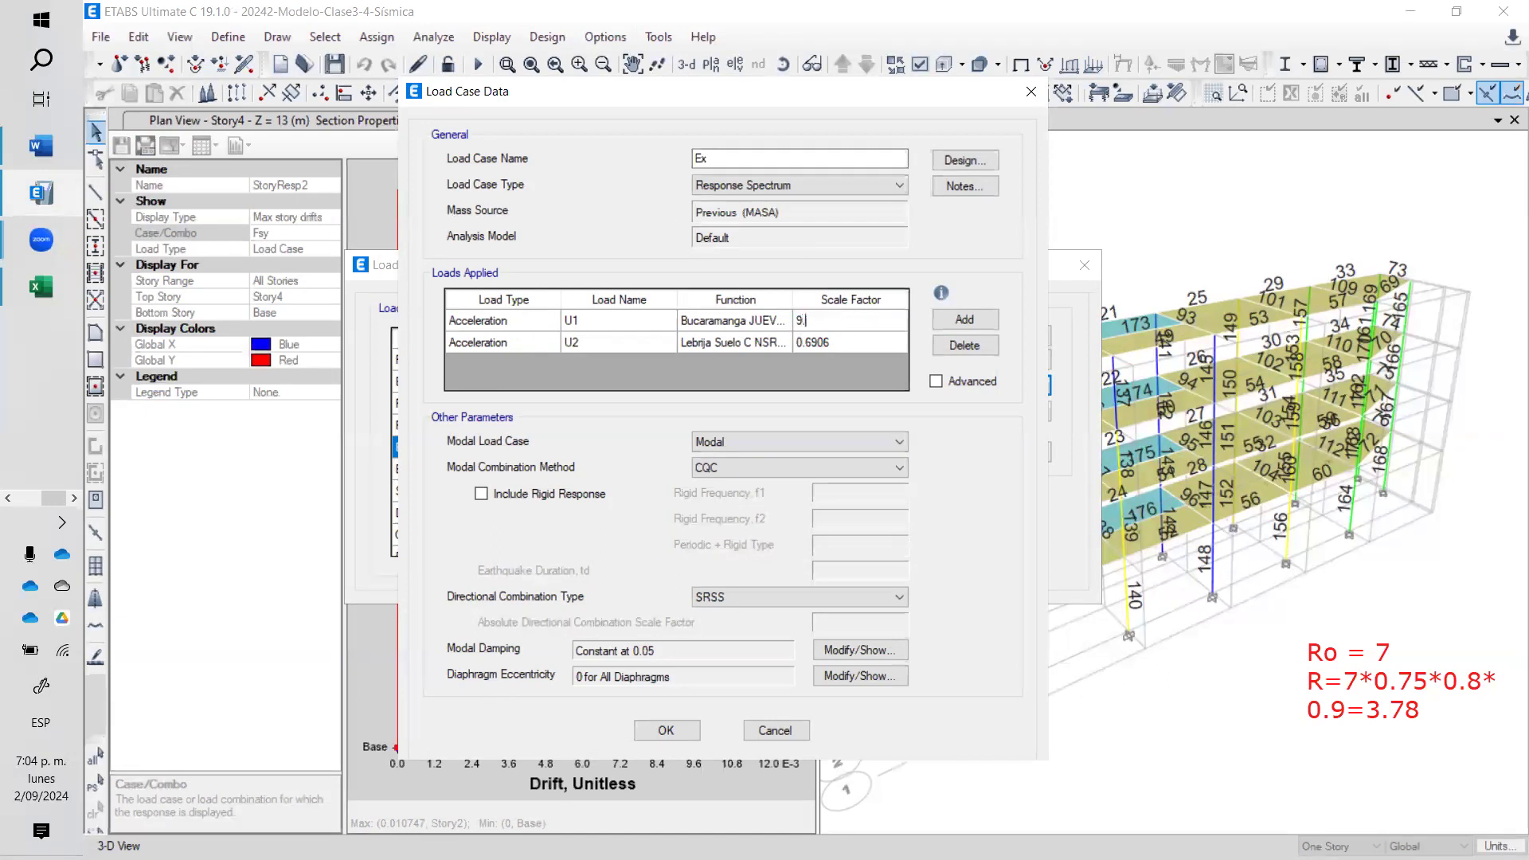
type("81*1.04")
type("/3.78")
key("Return")
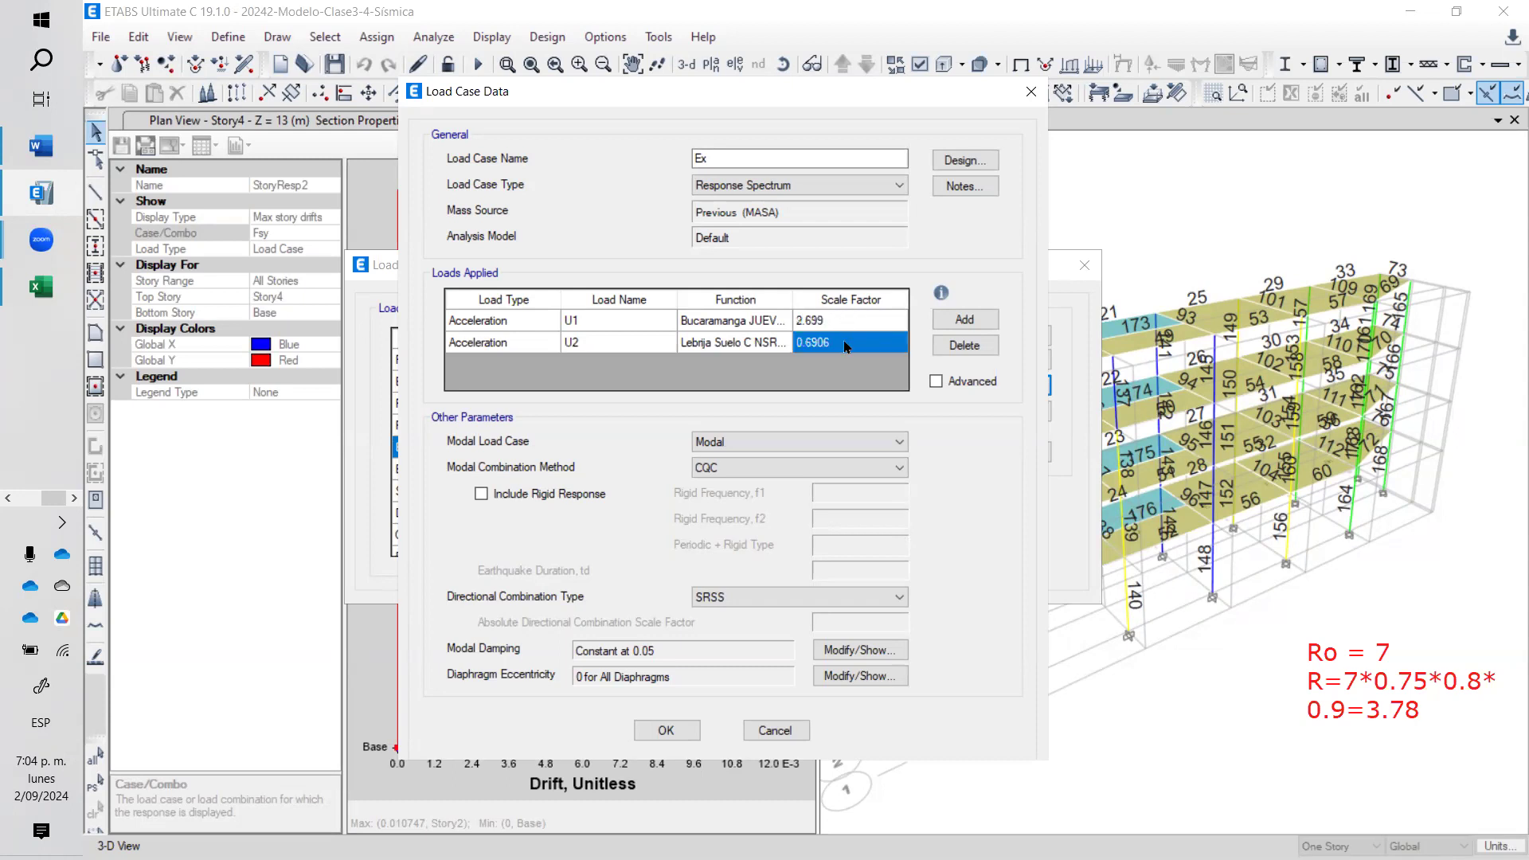
- Set the U2 acceleration scale factor of Ex to 9.81*1.11*0.3/3.78 and accept the load case
type("9.81")
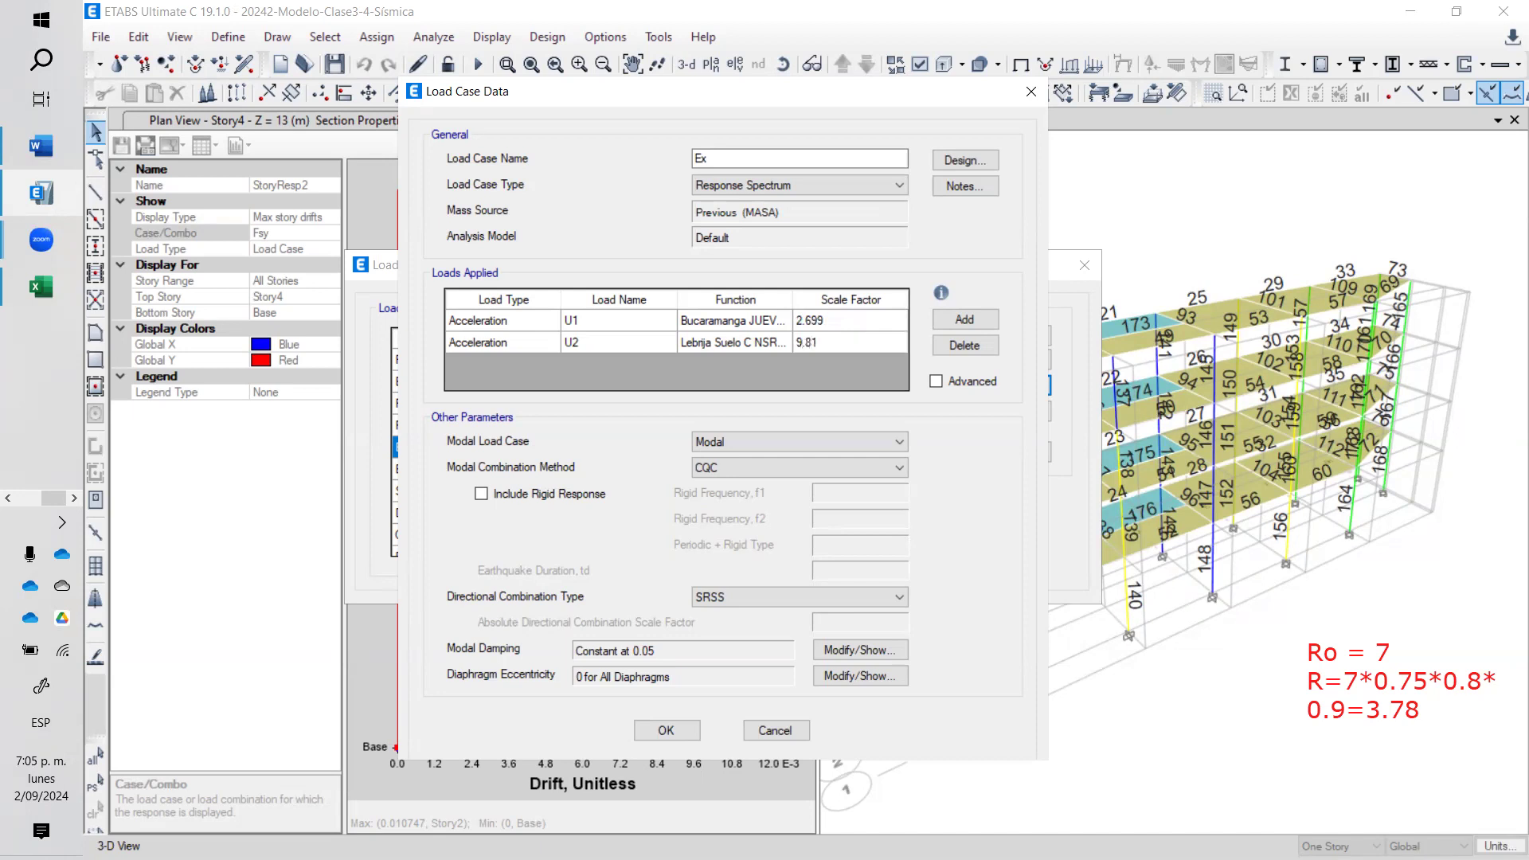
type("*1.11/")
key("BackSpace")
type("*0.3/3.78")
key("Return")
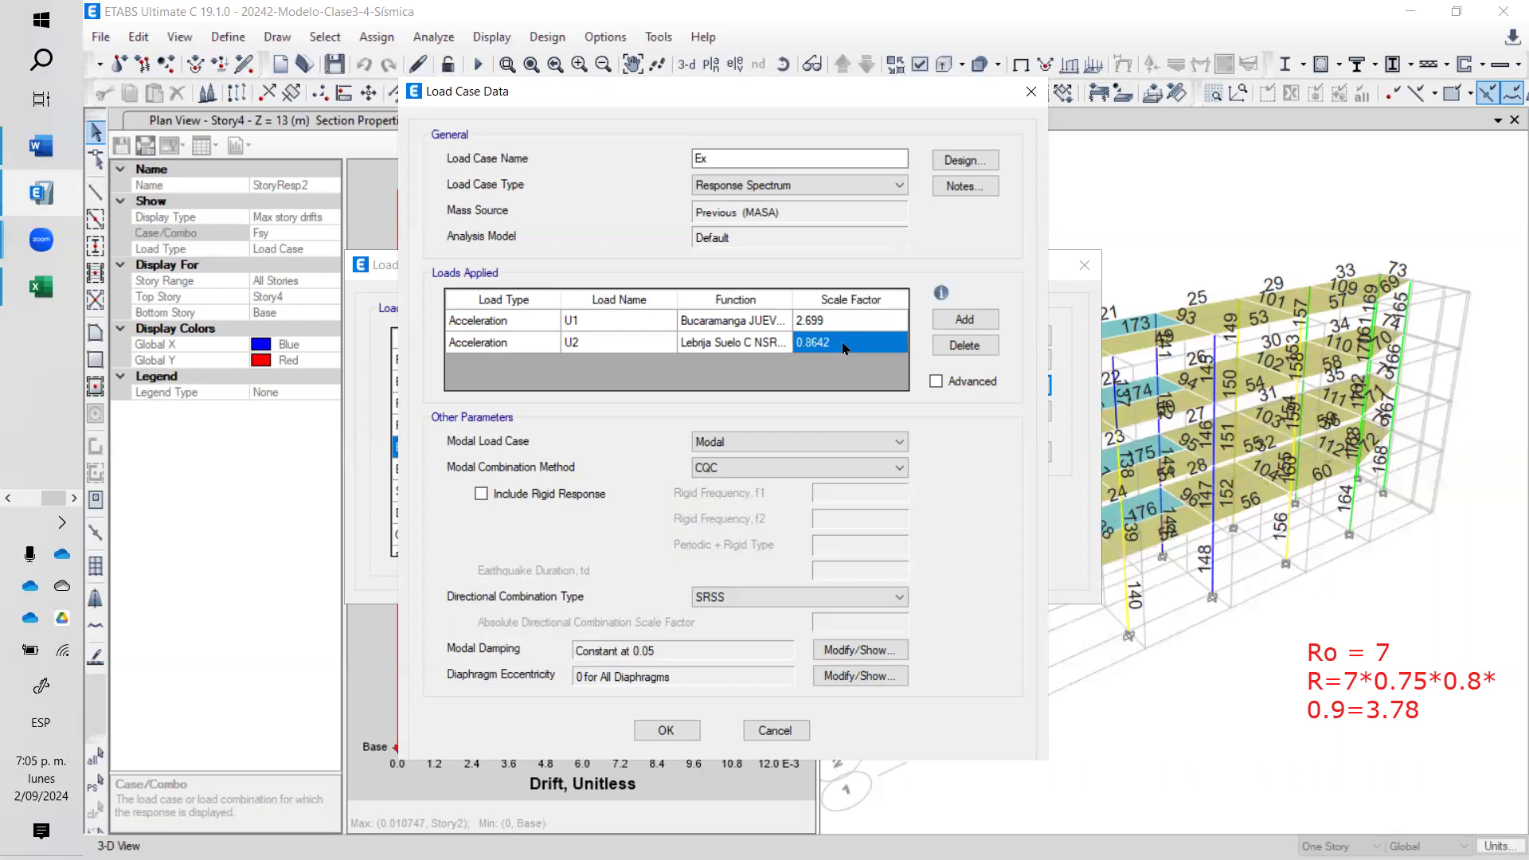
left_click(669, 729)
- In the Ey load case, assign the Bucaramanga LUNES function to both the U2 and U1 accelerations
left_click(509, 471)
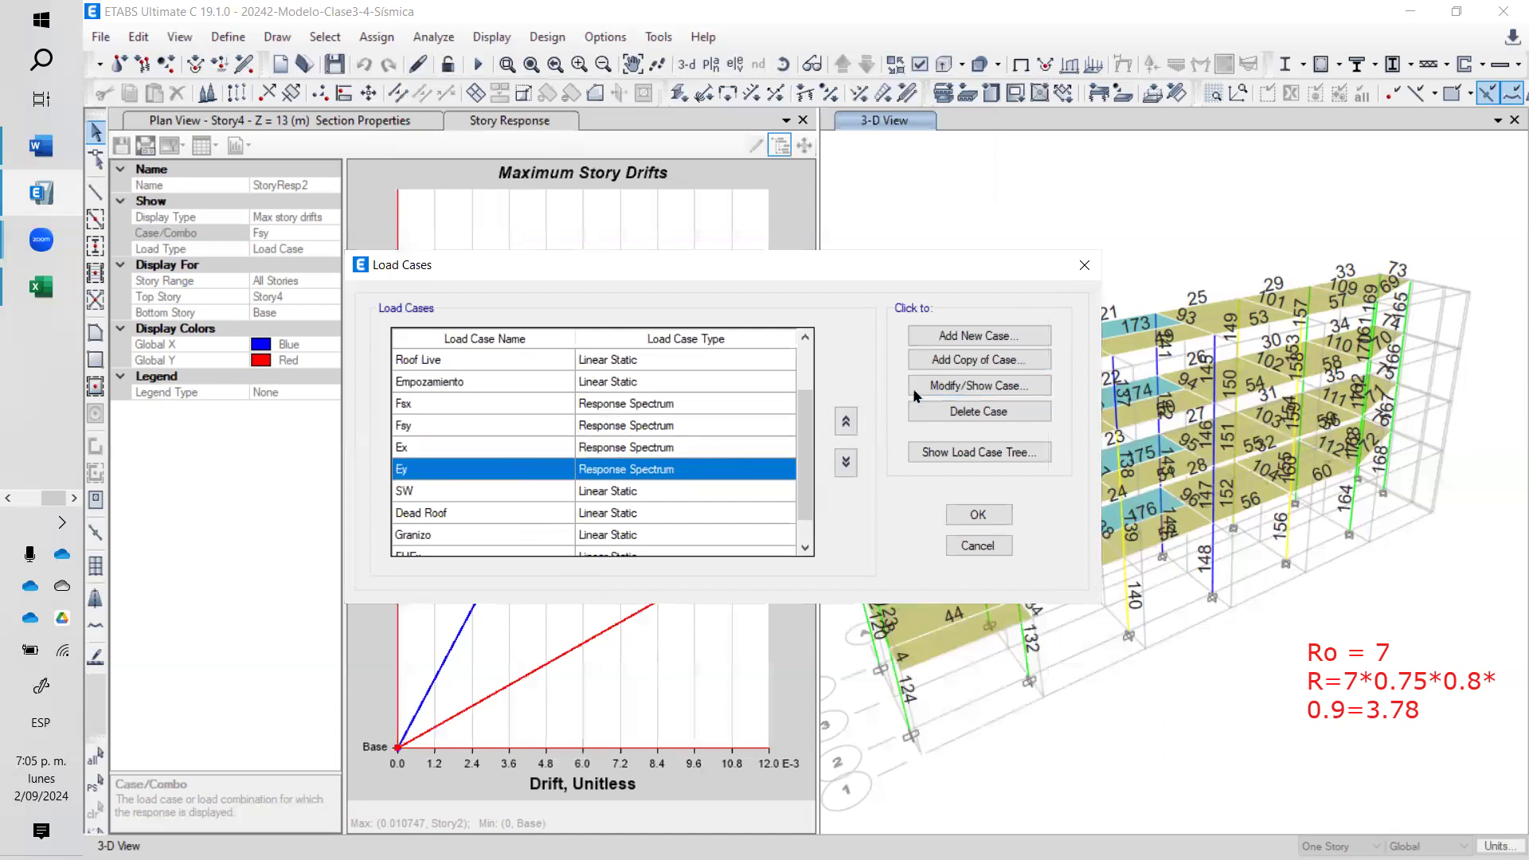
key("Return")
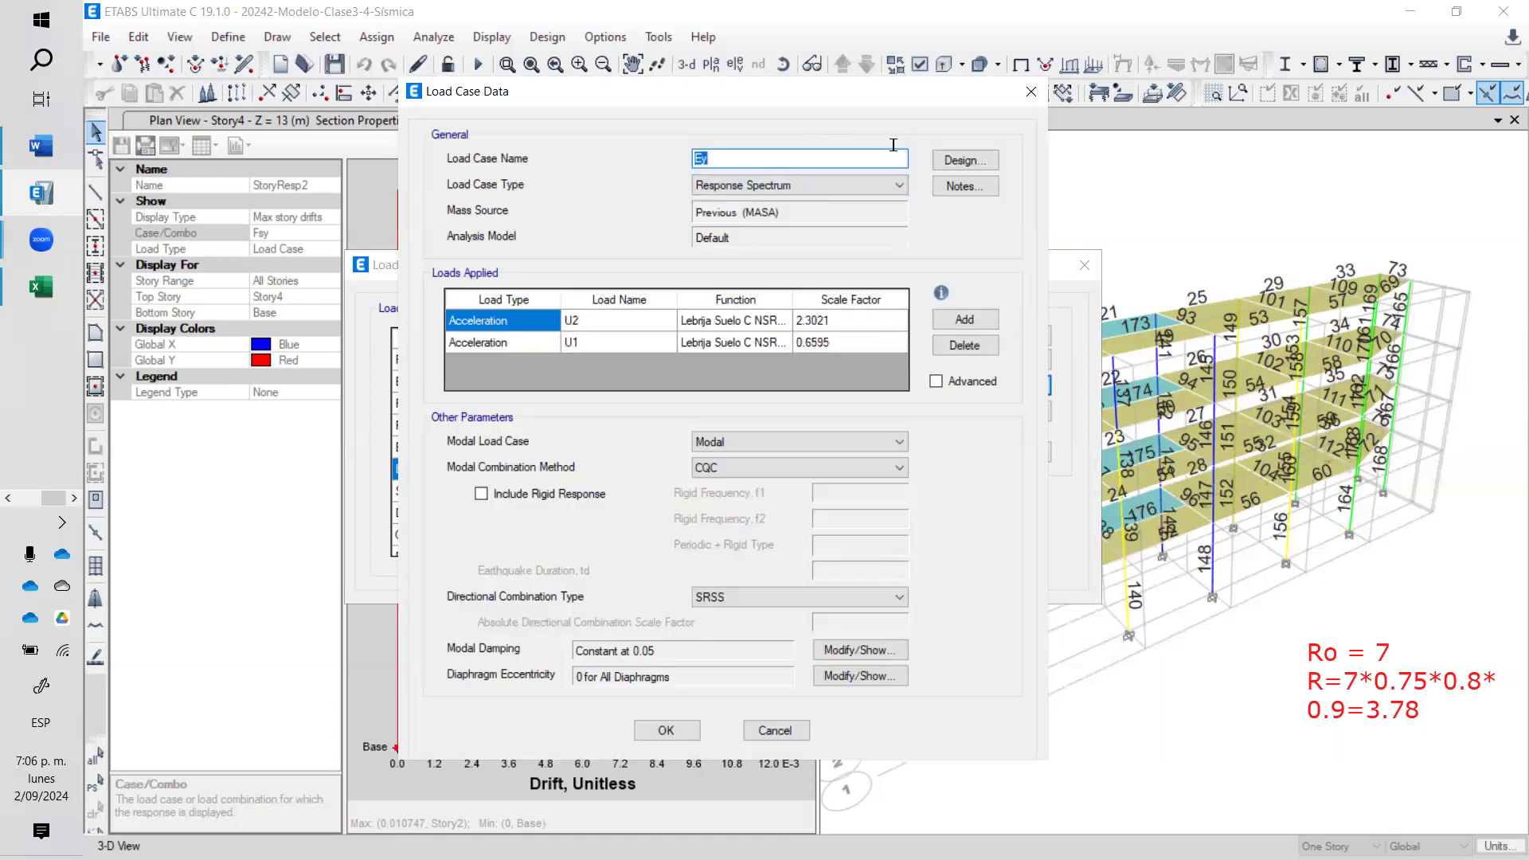
left_click(733, 319)
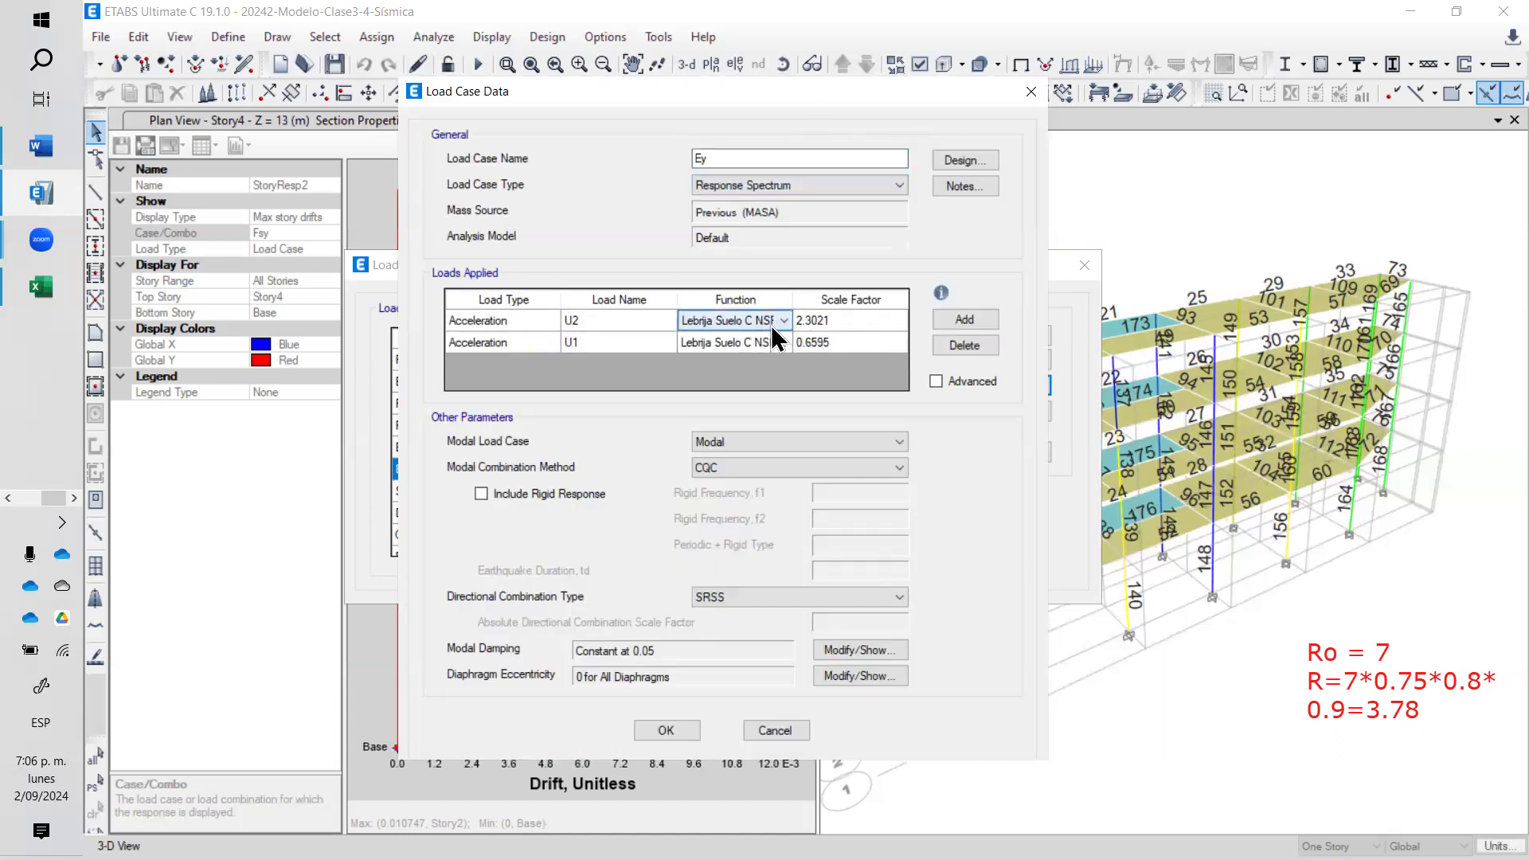
left_click(771, 322)
left_click(733, 454)
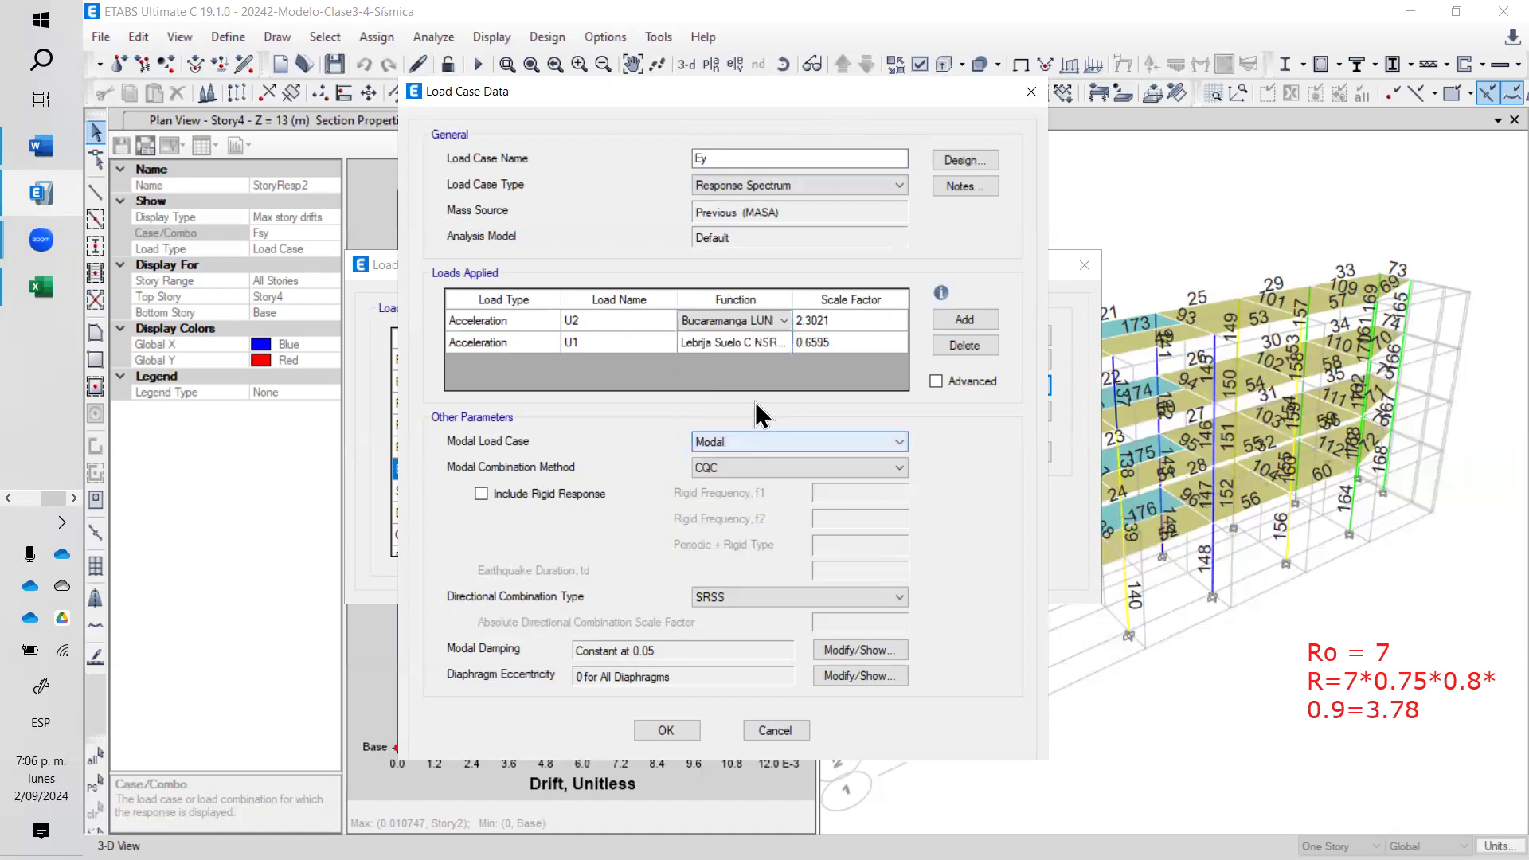
left_click(763, 344)
left_click(767, 344)
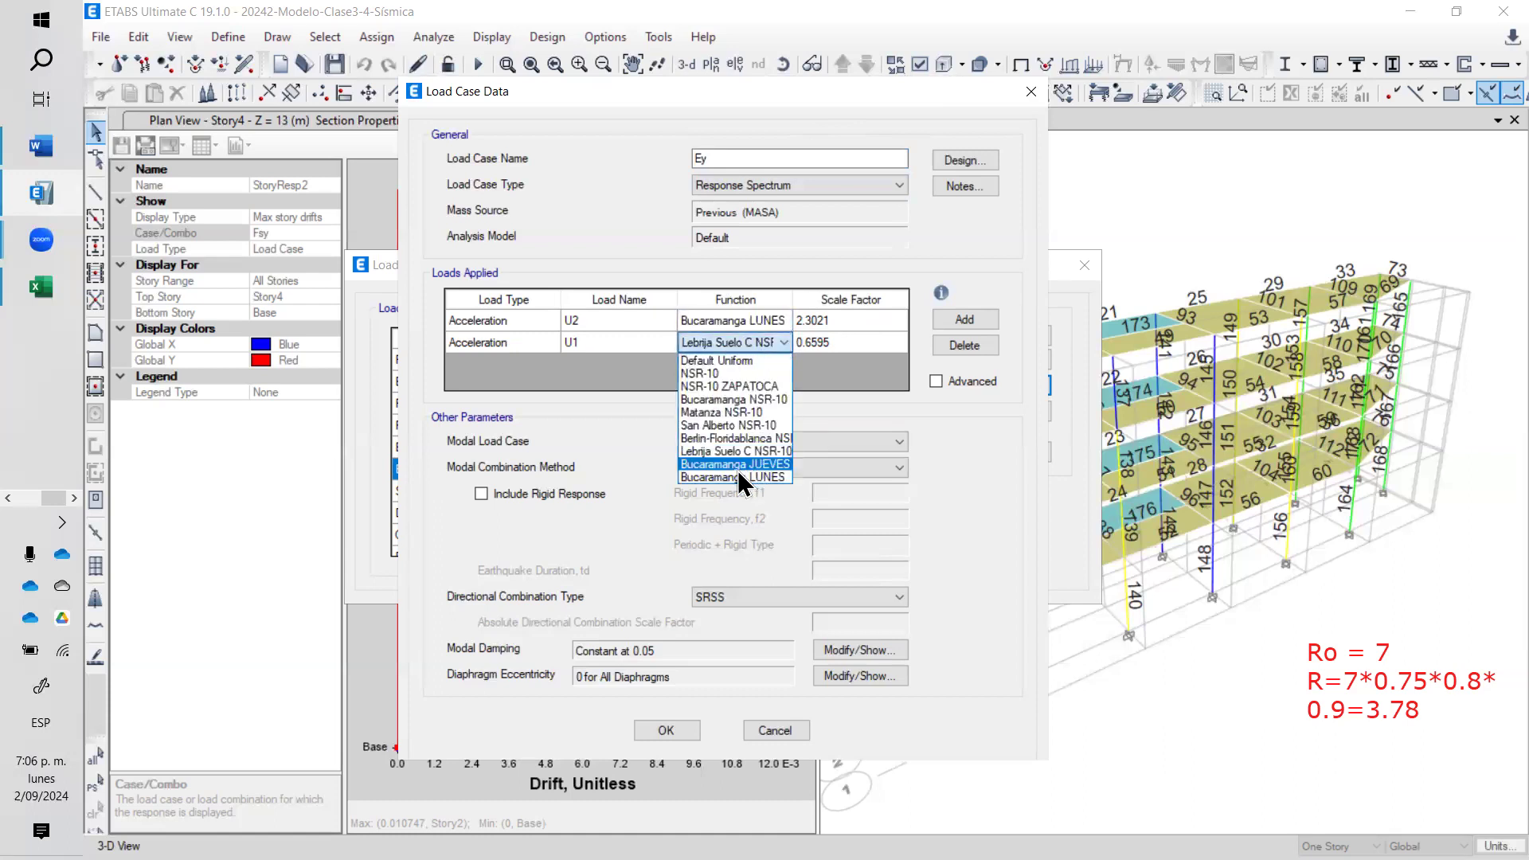
left_click(734, 478)
- Set the U2 acceleration scale factor of Ey to 9.81*1.11/3.78
left_click(849, 320)
left_click(845, 320)
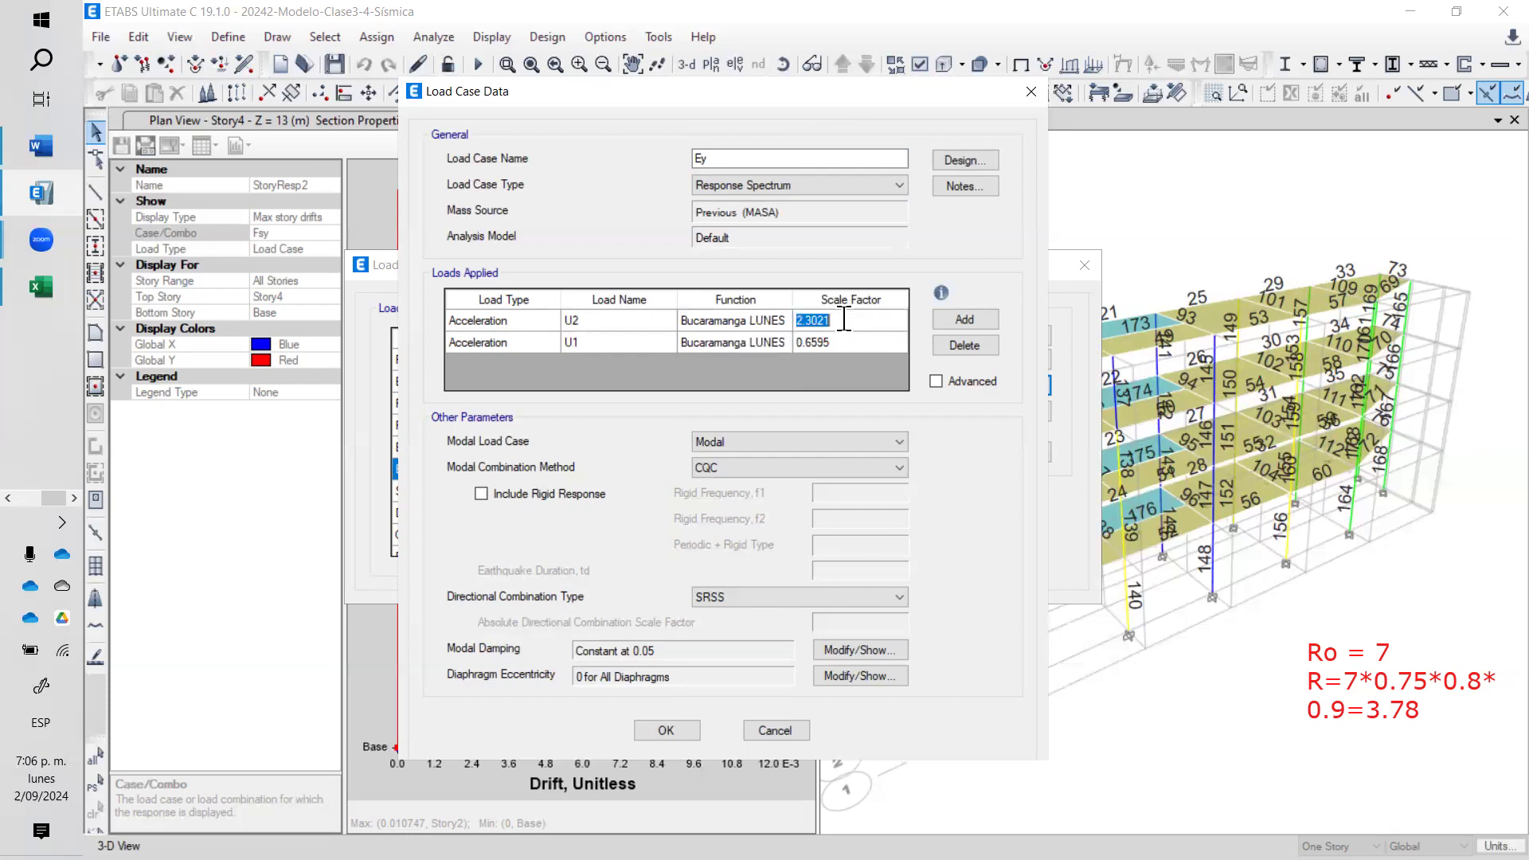
type("9.81*1.11/3.78")
key("Return")
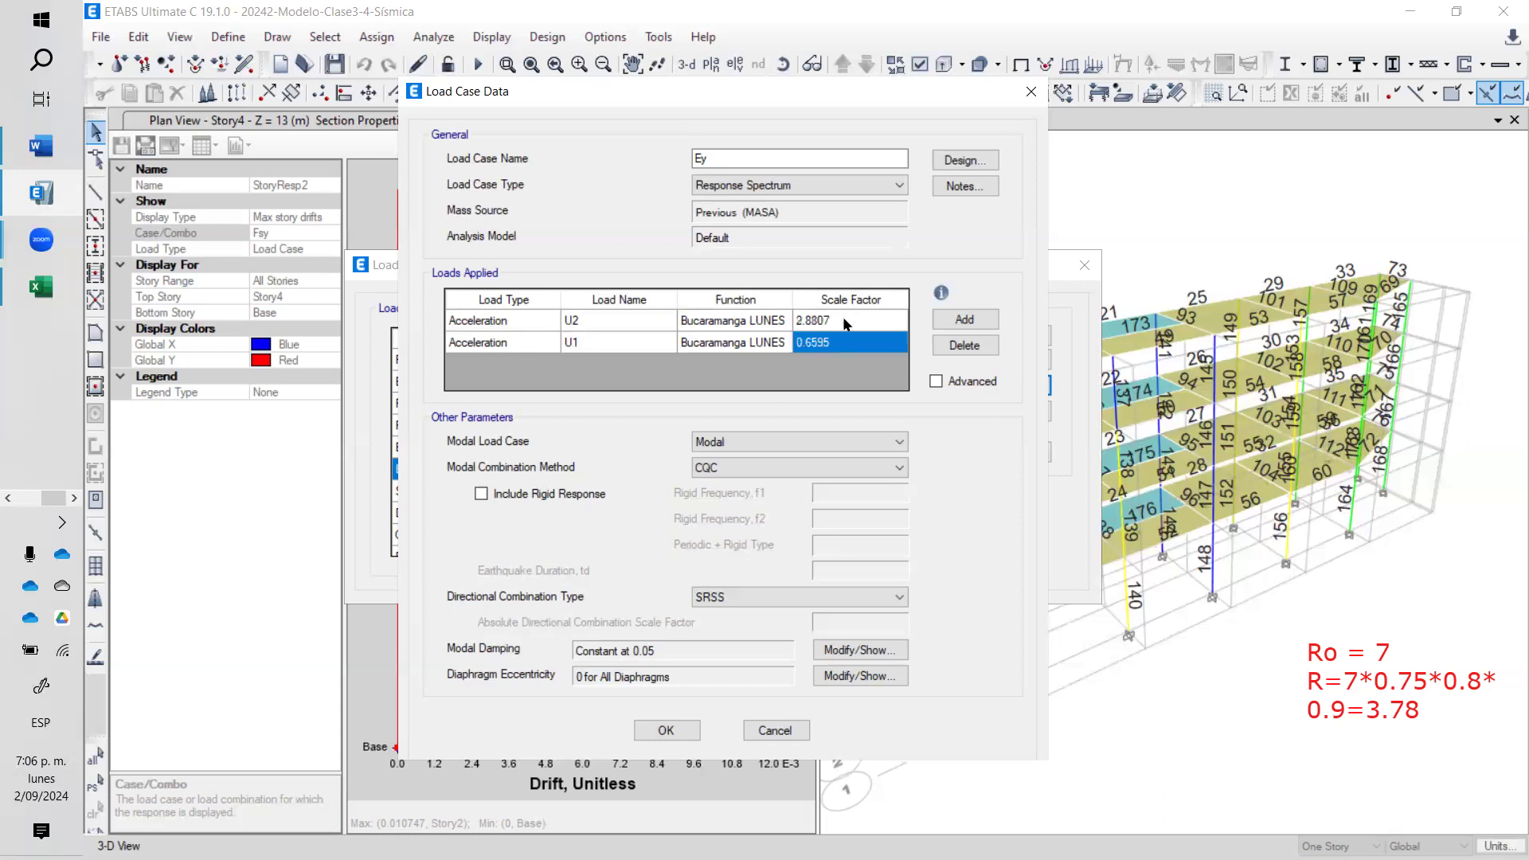
- Set the U1 acceleration scale factor of Ey to 9.81*1.04*0.3/3.78 and accept the load case definitions
left_click(838, 334)
type("9.")
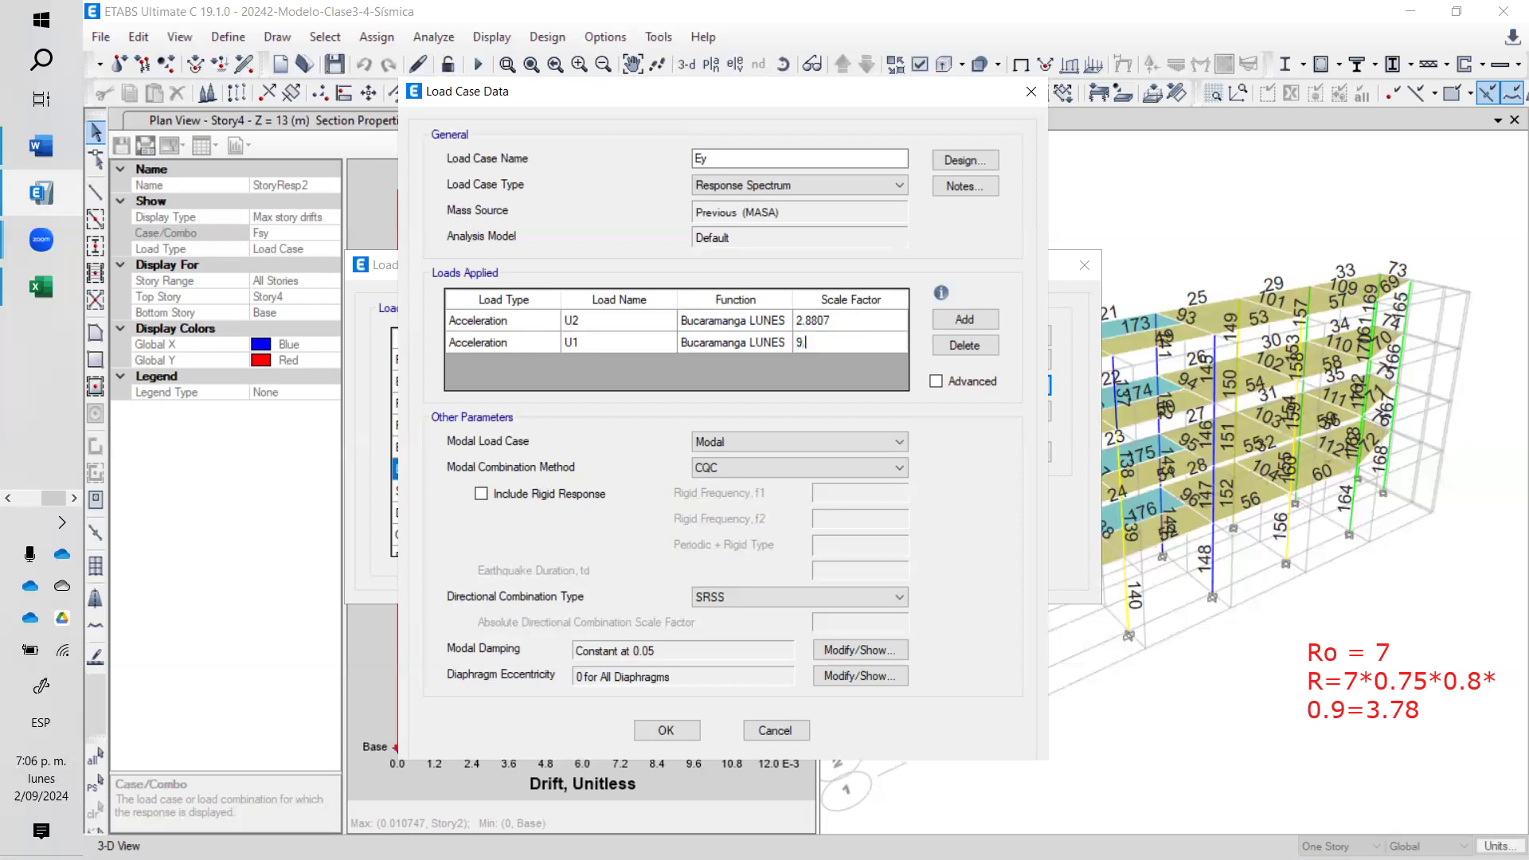
type("81*1.04*0.3/3.78")
key("Return")
left_click(679, 731)
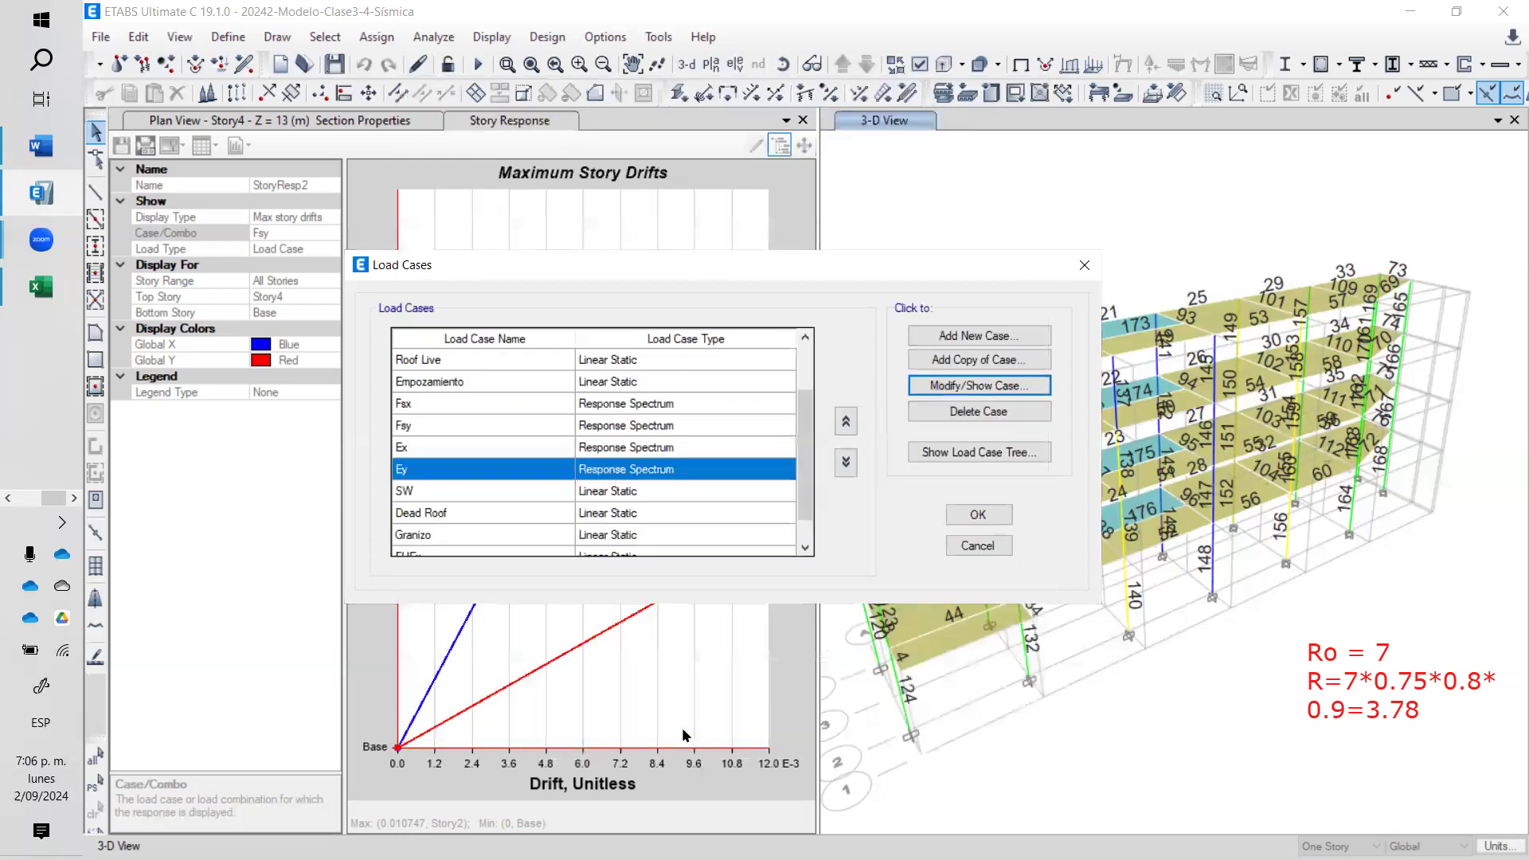
left_click(988, 515)
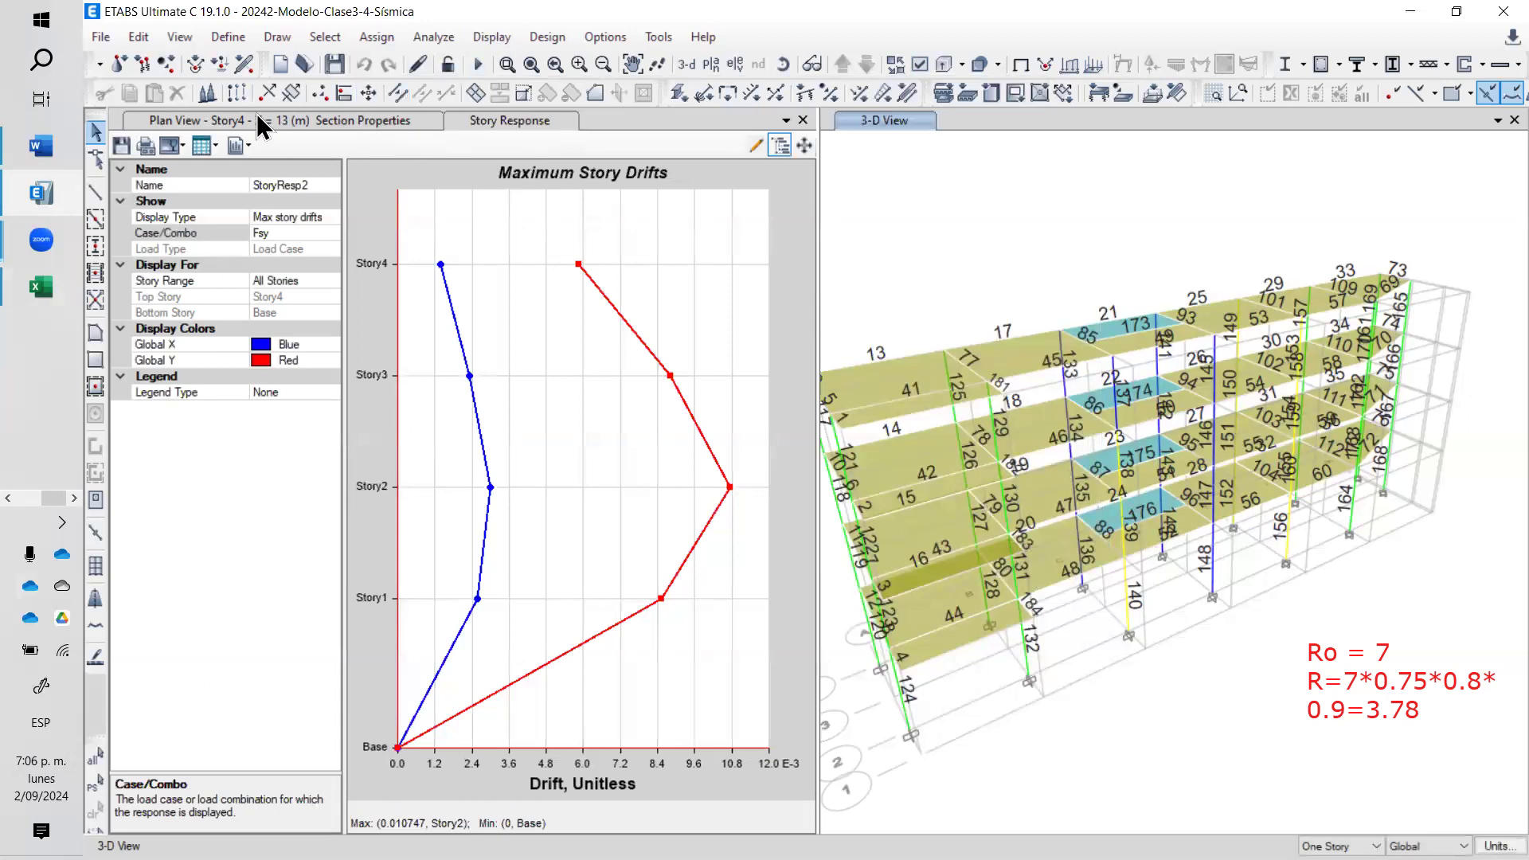
- Inspect the loads in Combo 5.5 (1.2D+1L+0.3Ex-1Ey), particularly Ey, and close the load combination definitions
left_click(223, 38)
left_click(355, 536)
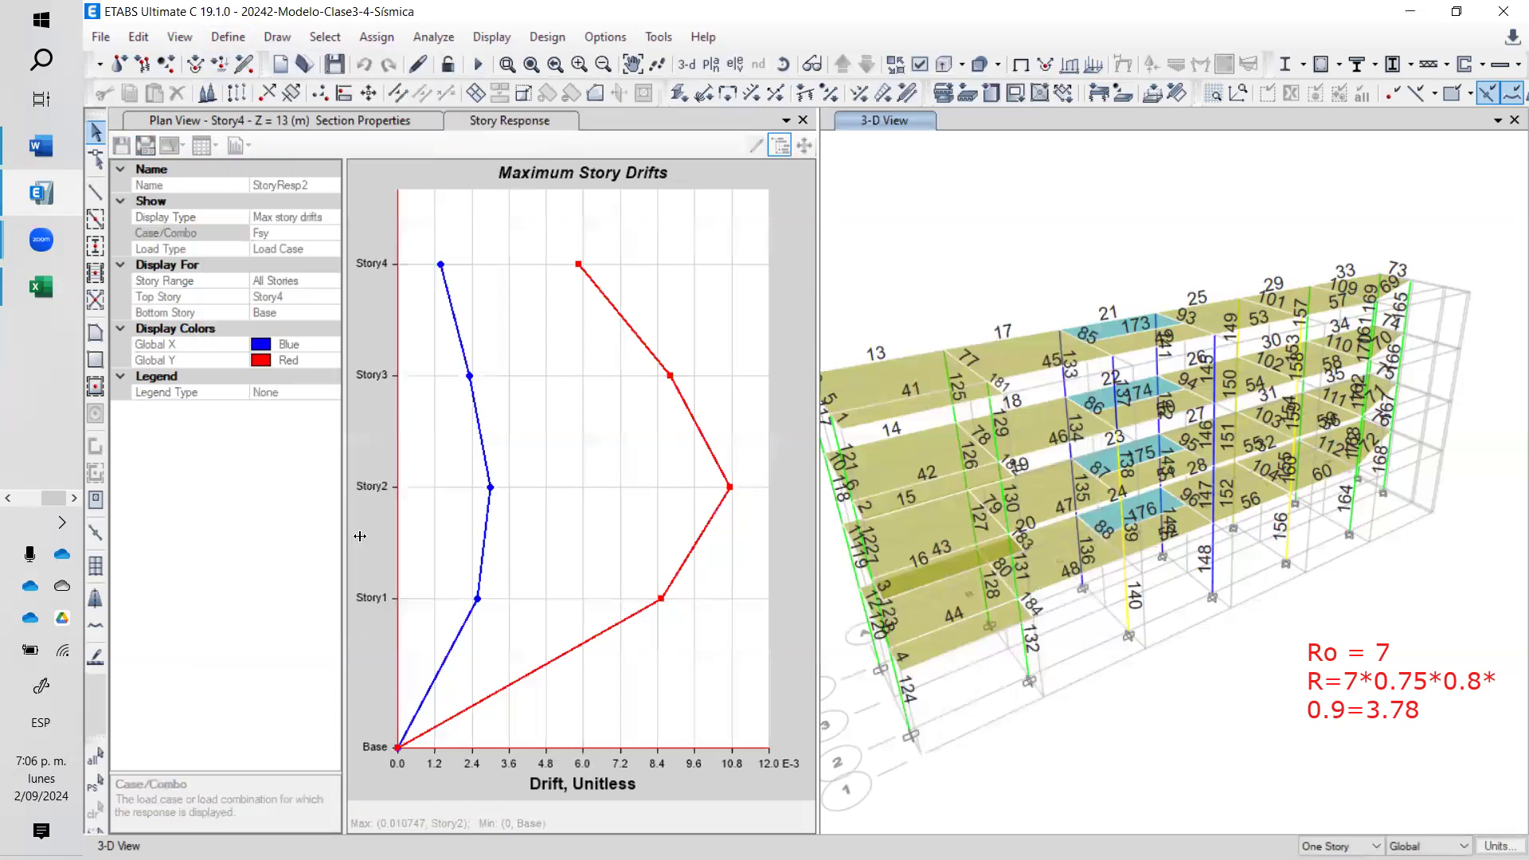
left_click(605, 491)
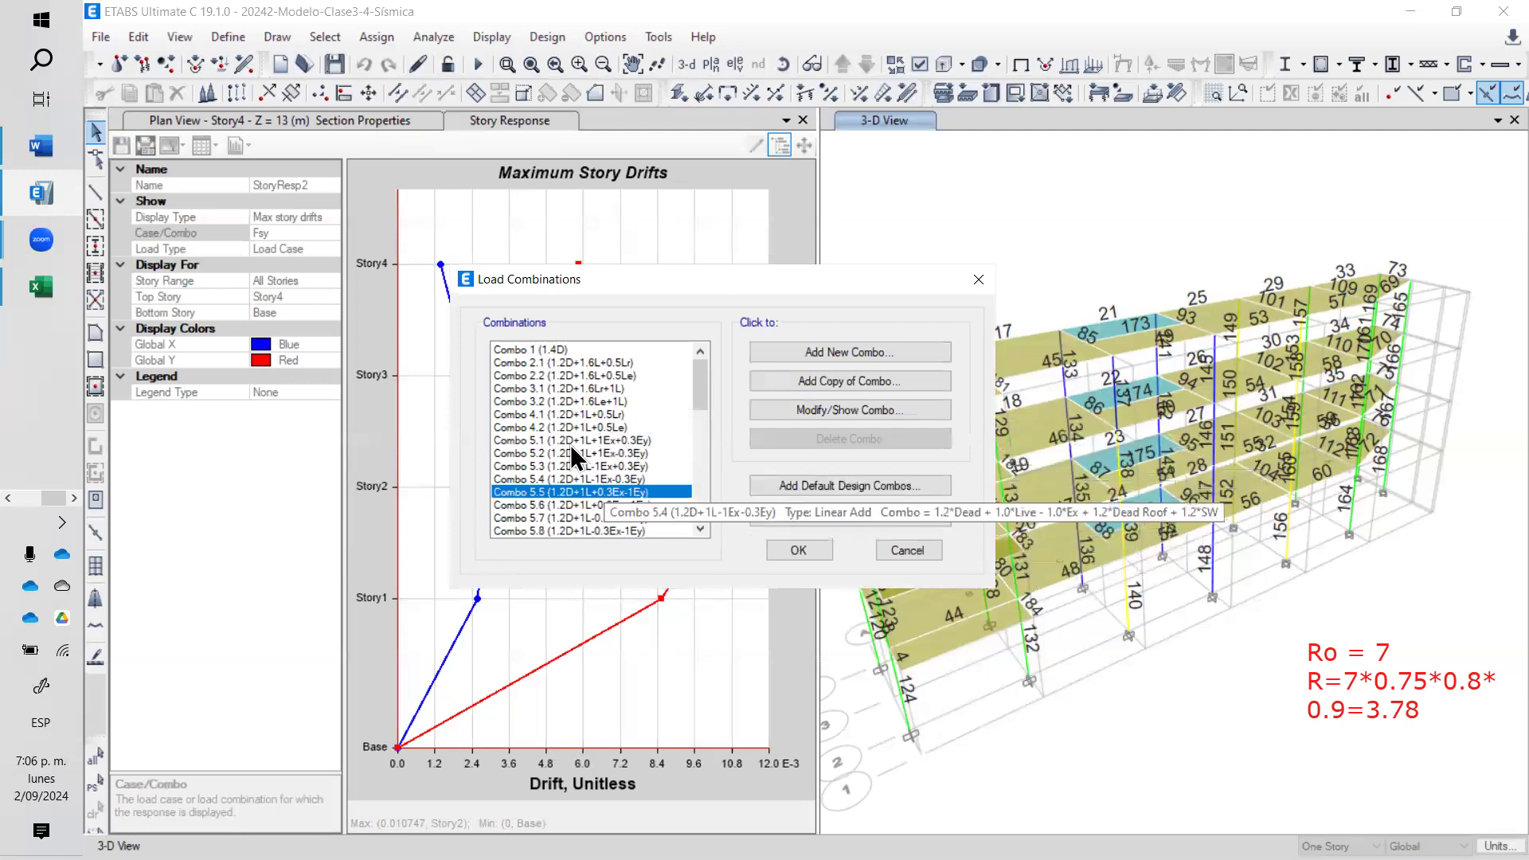
left_click(792, 411)
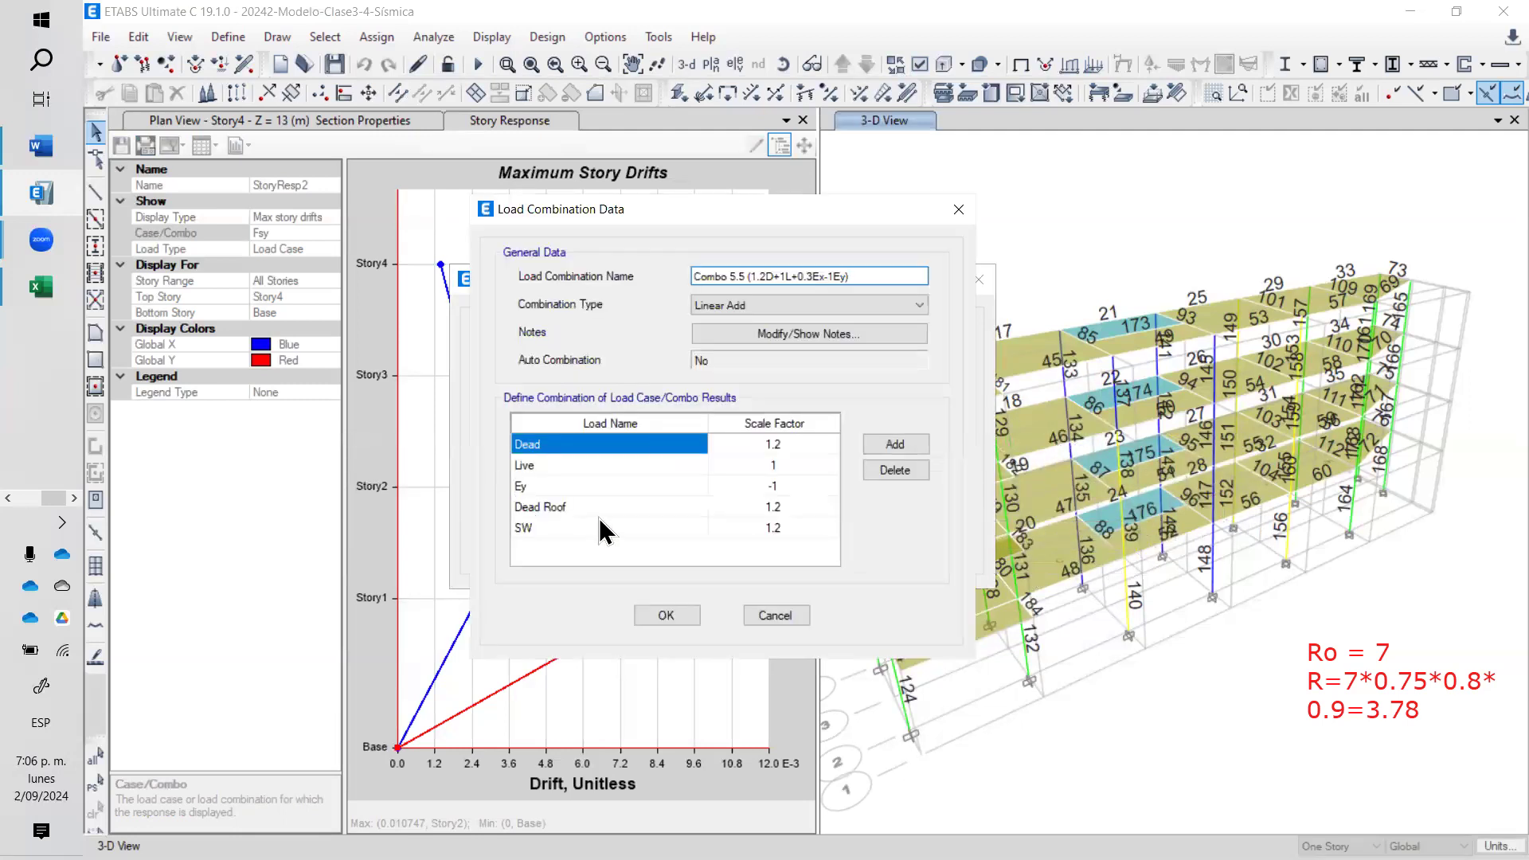
left_click(760, 487)
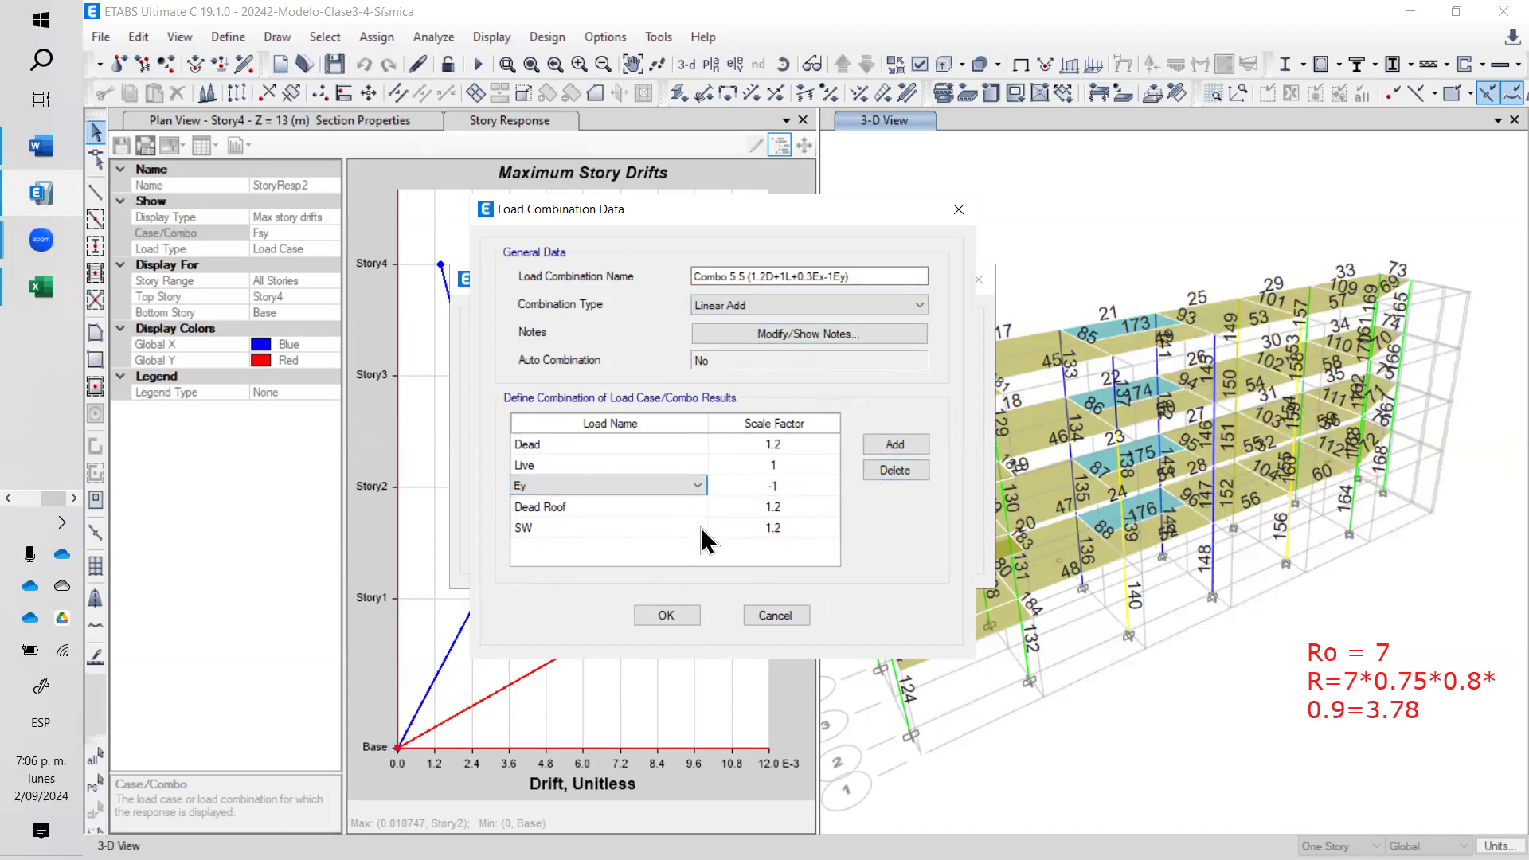
left_click(669, 617)
left_click(799, 552)
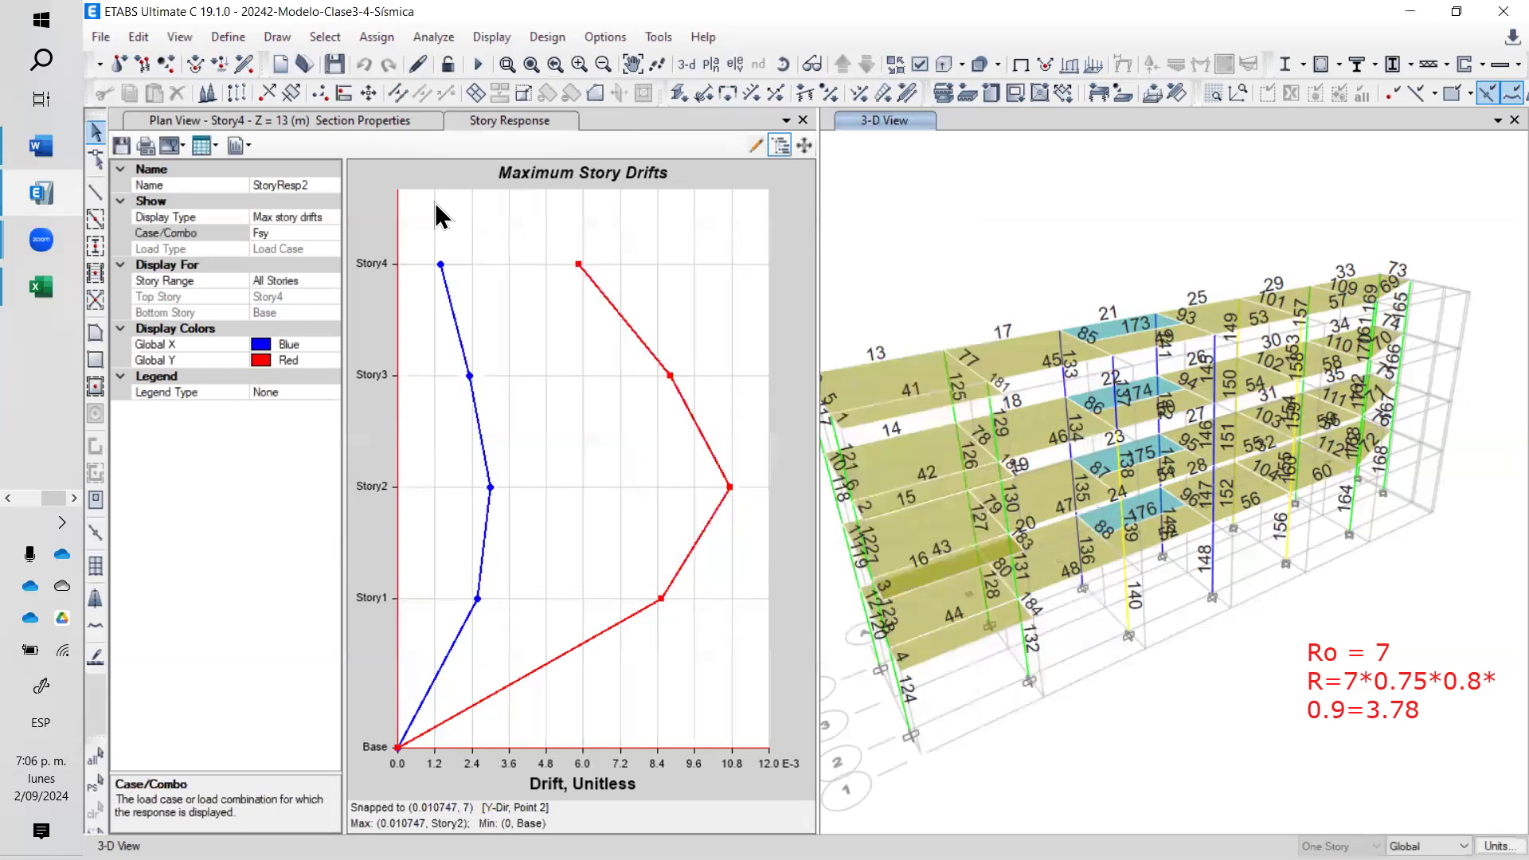
- Run the analysis and bring up the Story4 plan view alongside the 3D view
left_click(478, 63)
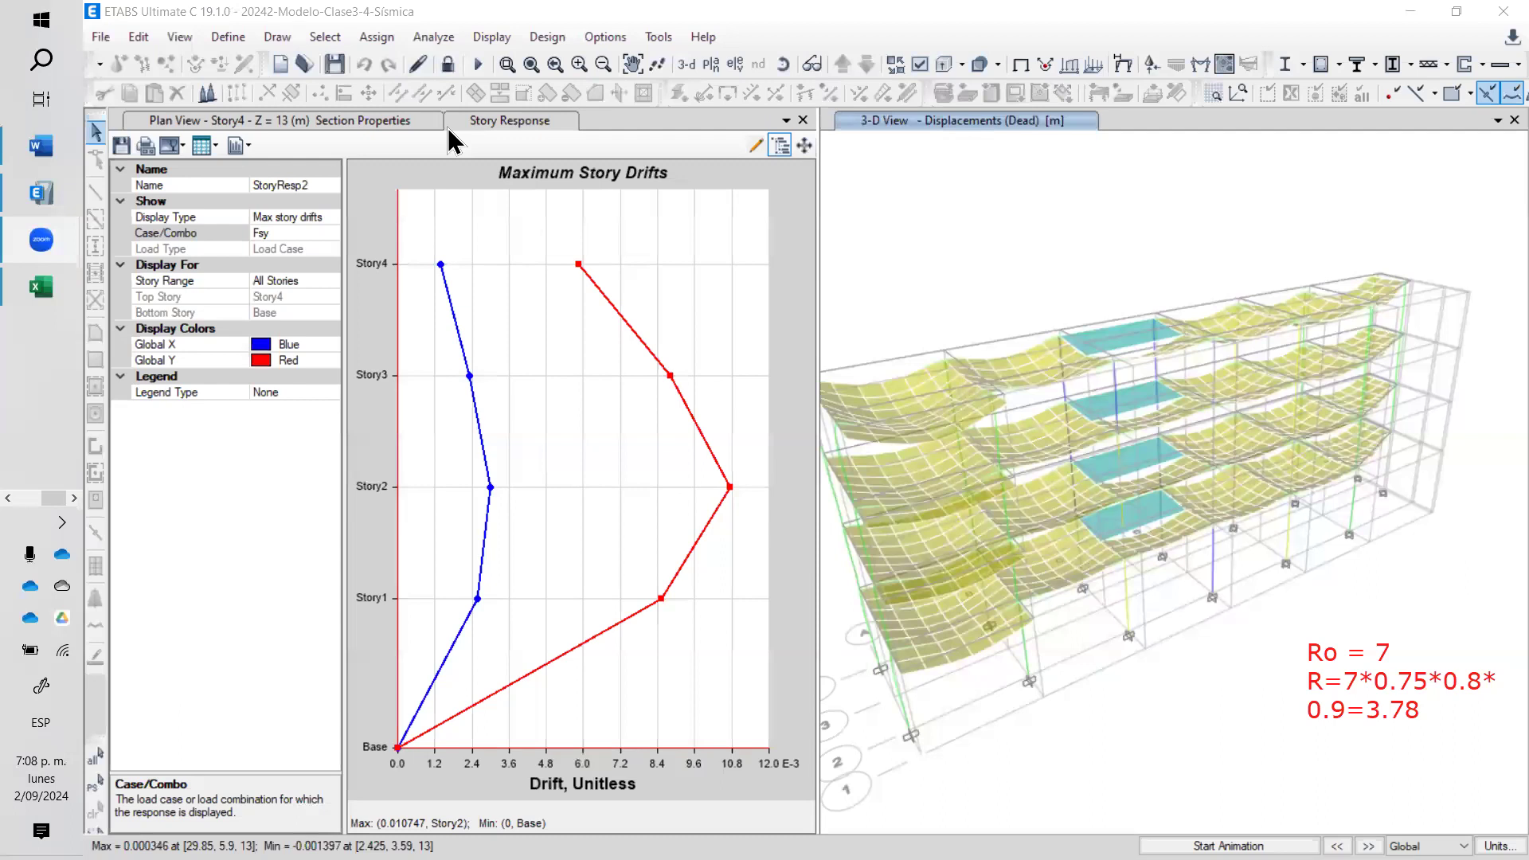
left_click(367, 120)
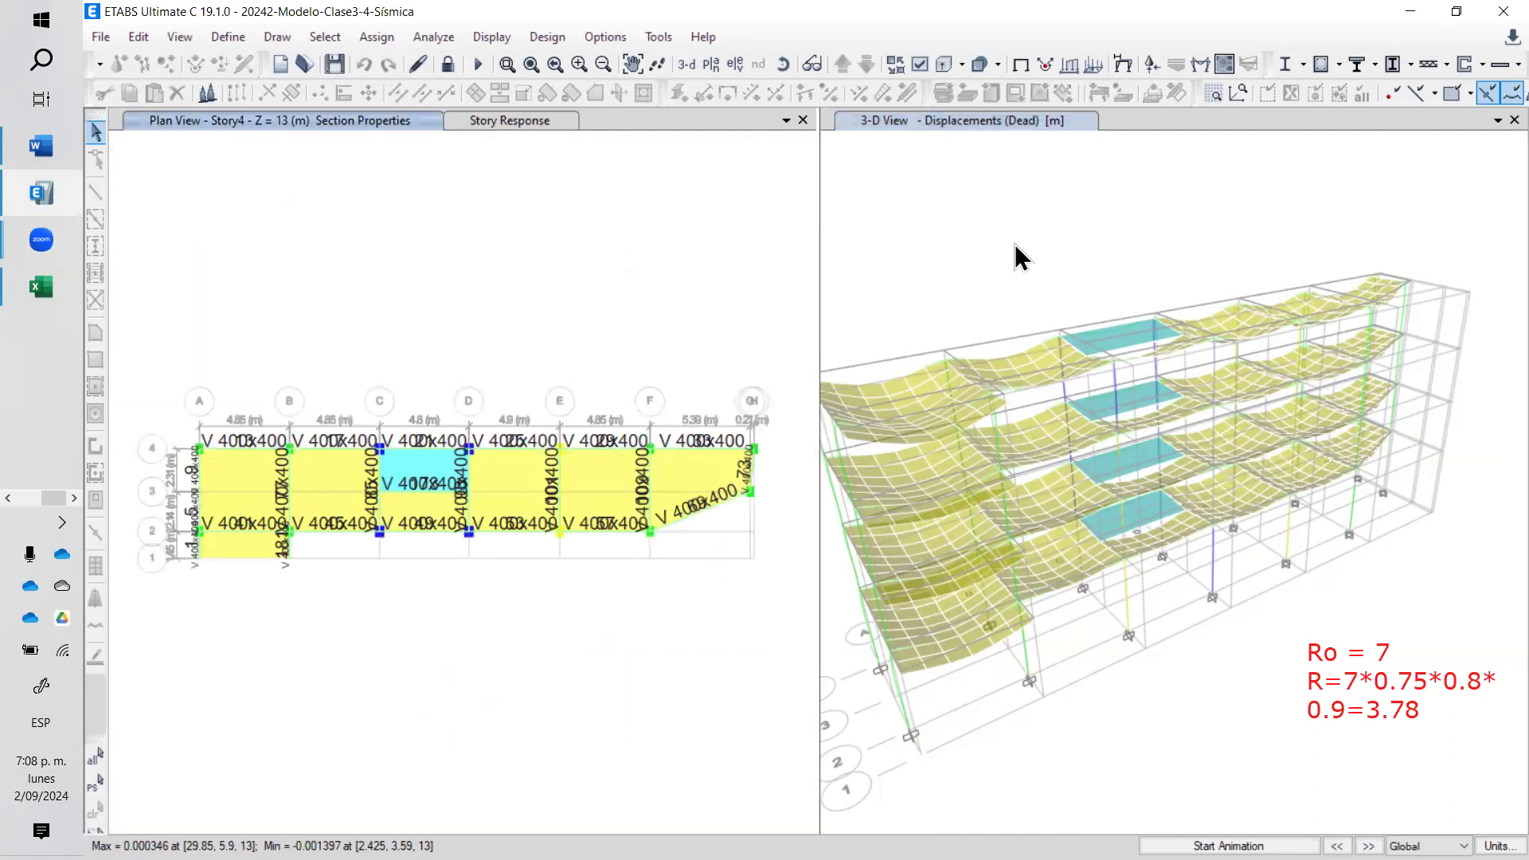
scroll(967, 403, "down", 3)
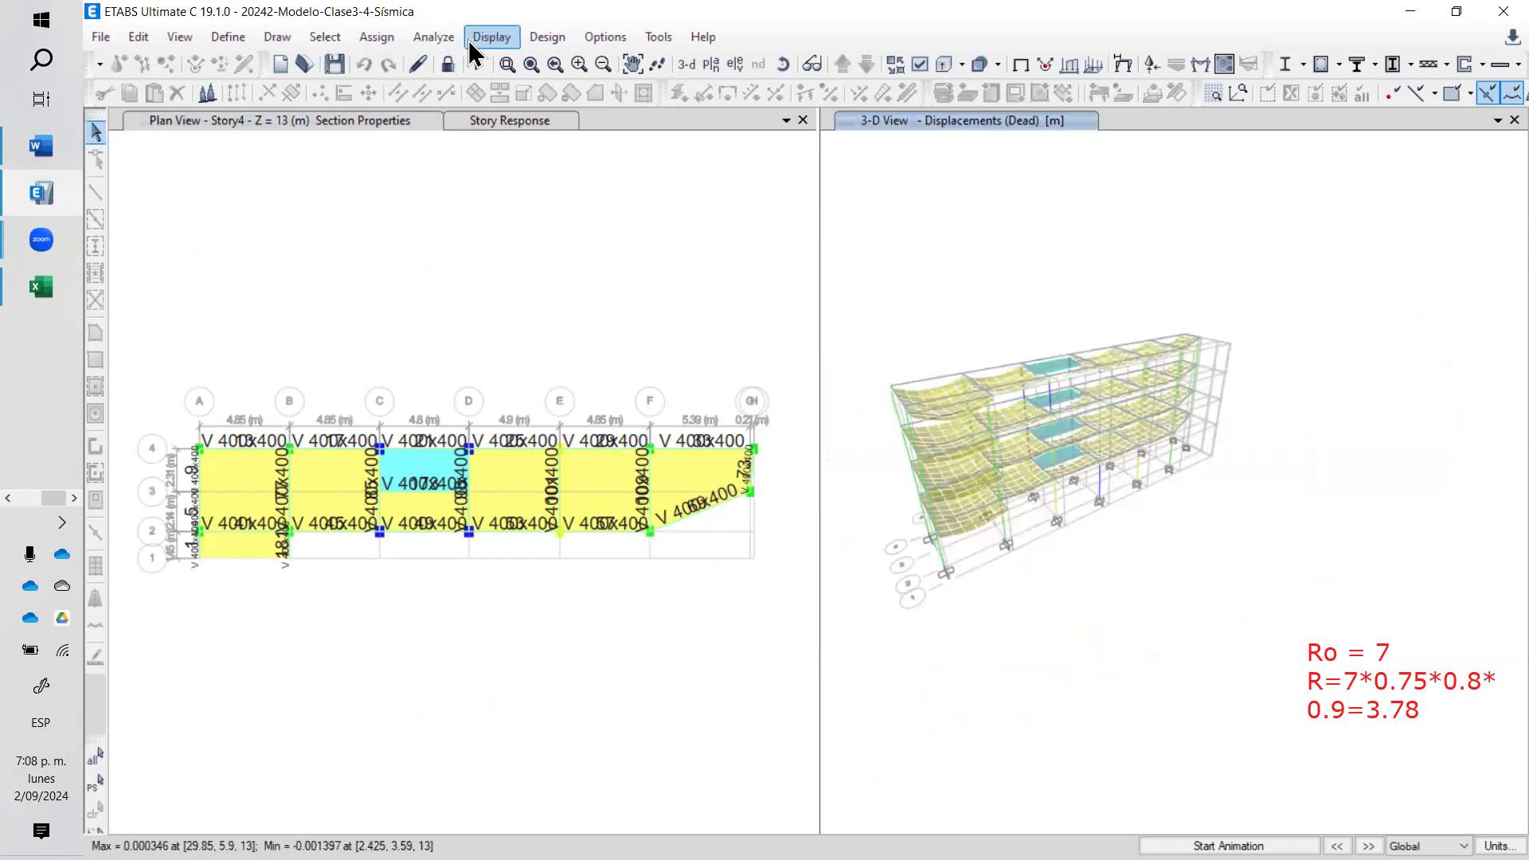
- Select all frames whose section properties range from CAJON 200x100x3mm A500 C through COLUMNA 600x450mm
left_click(325, 37)
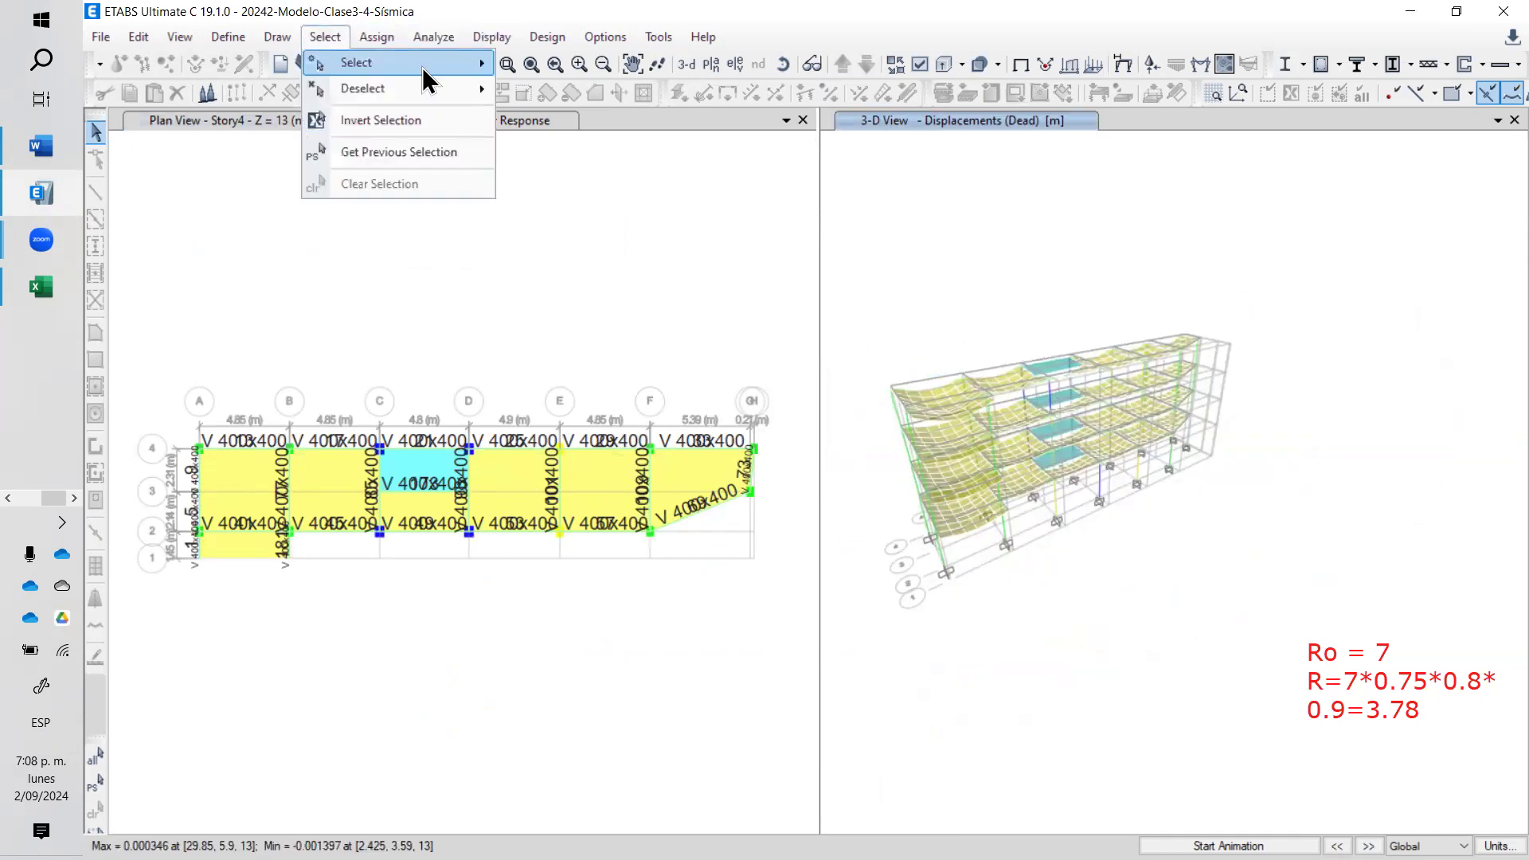
mouse_move(422, 64)
mouse_move(650, 238)
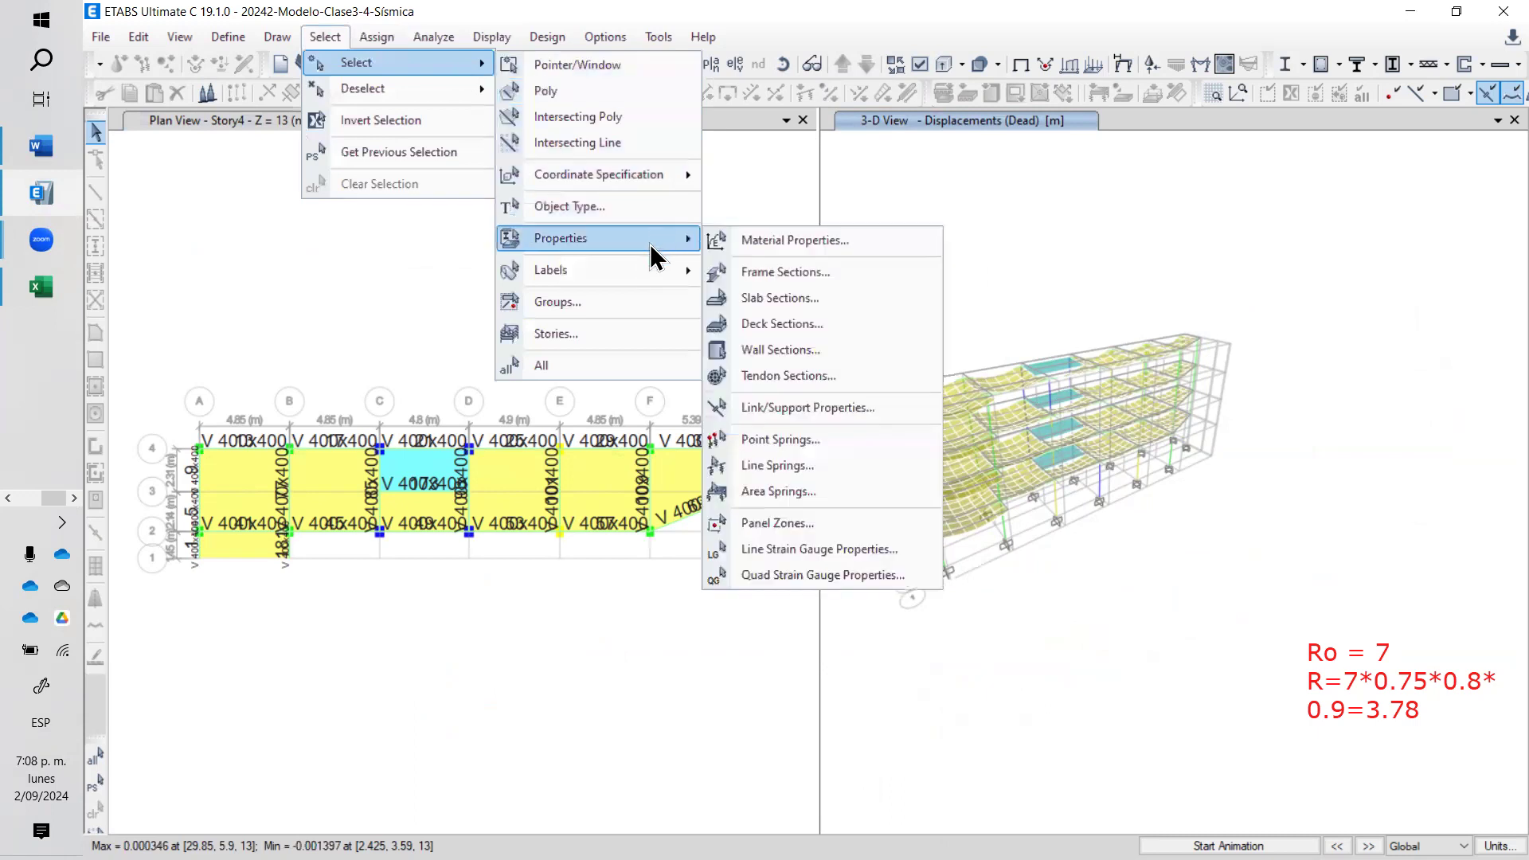
left_click(784, 271)
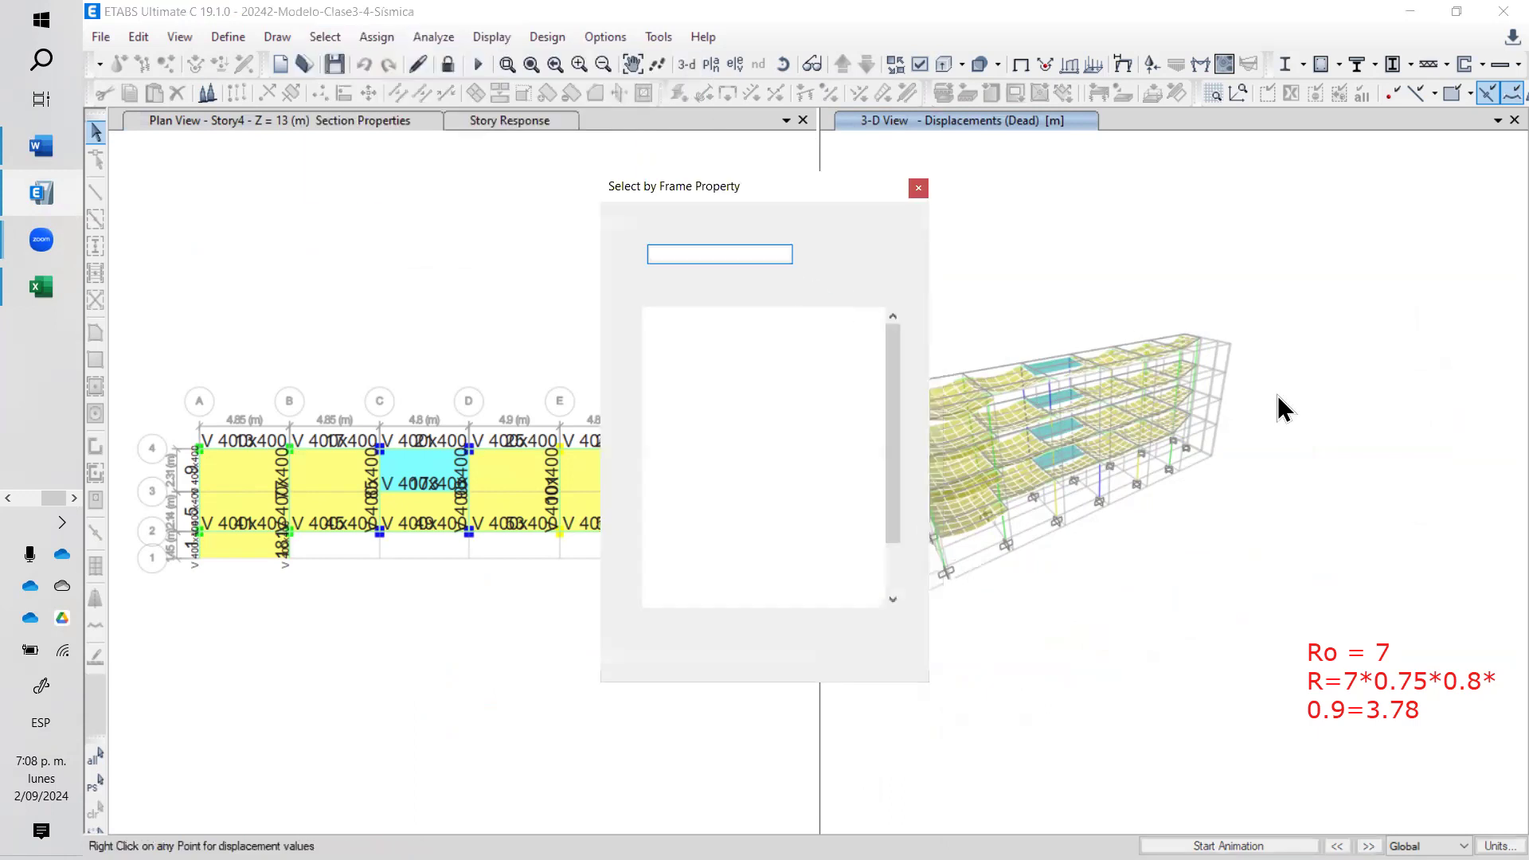
left_click(748, 430)
left_click(731, 314, "shift")
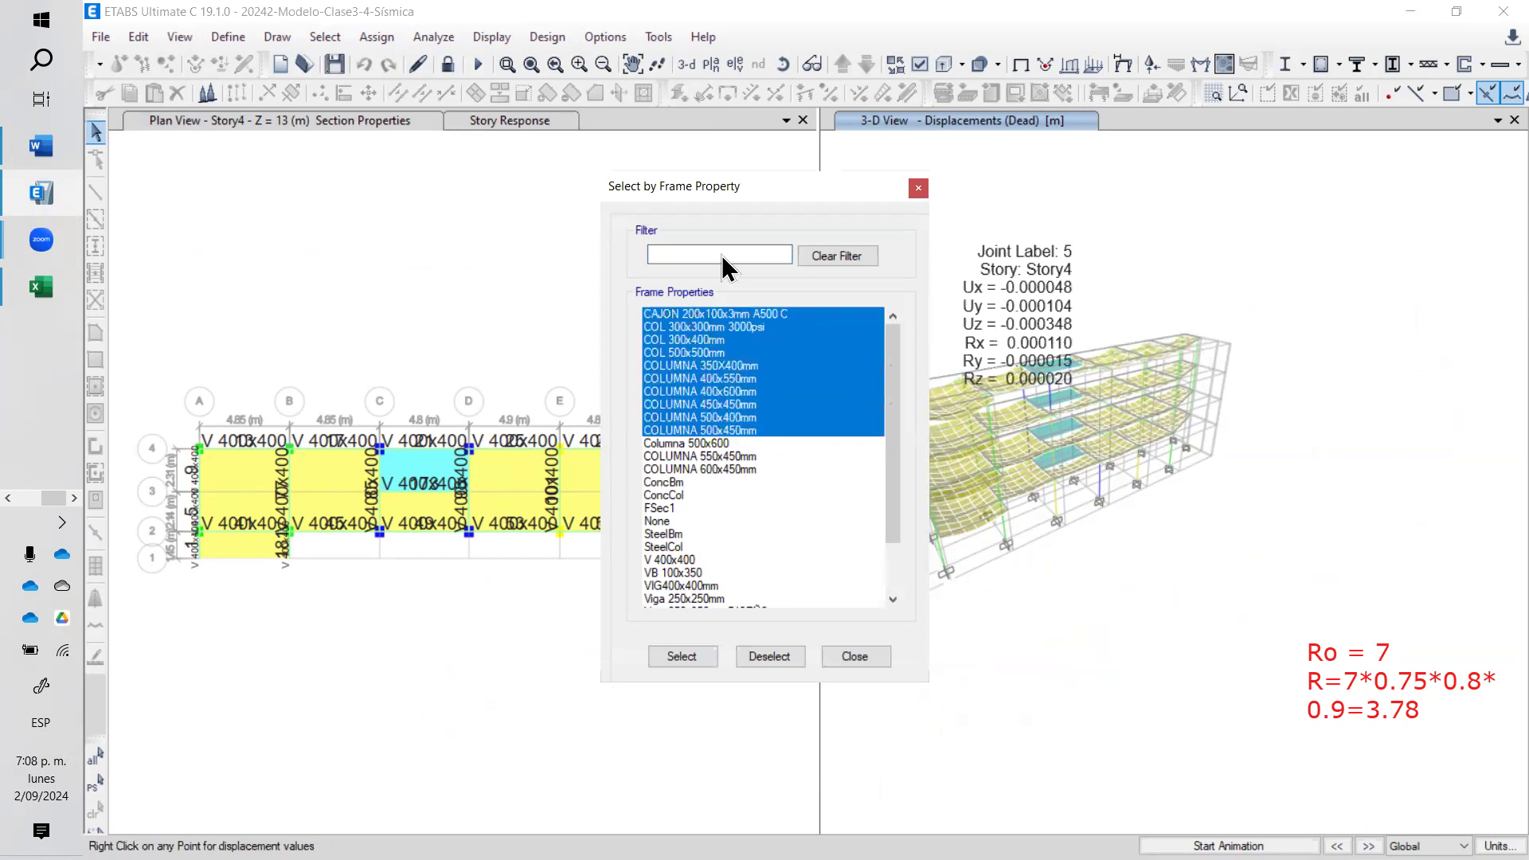
left_click(687, 658)
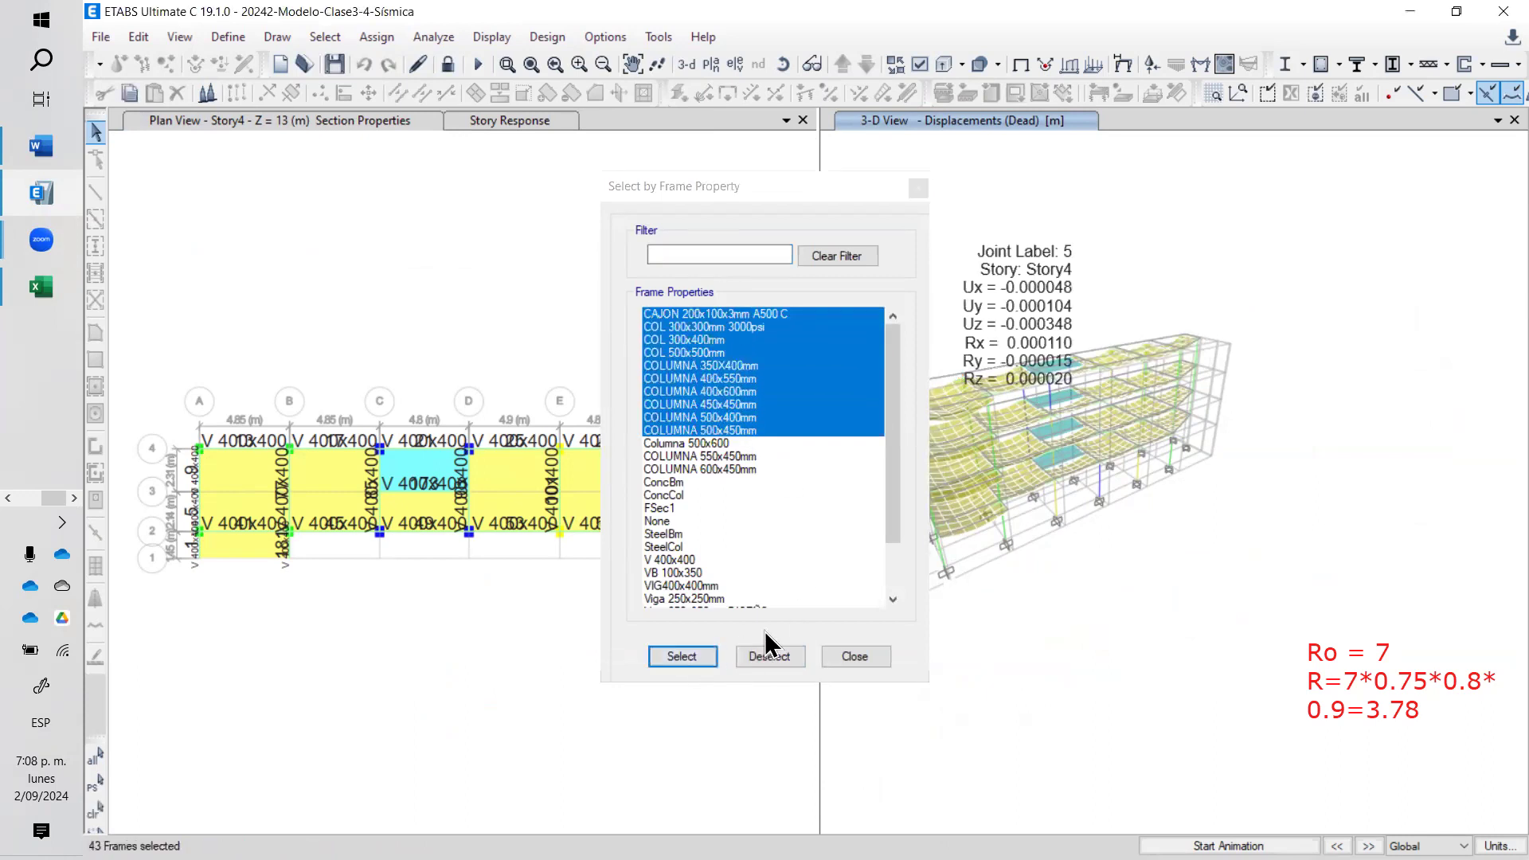
left_click(711, 470)
left_click(709, 314, "shift")
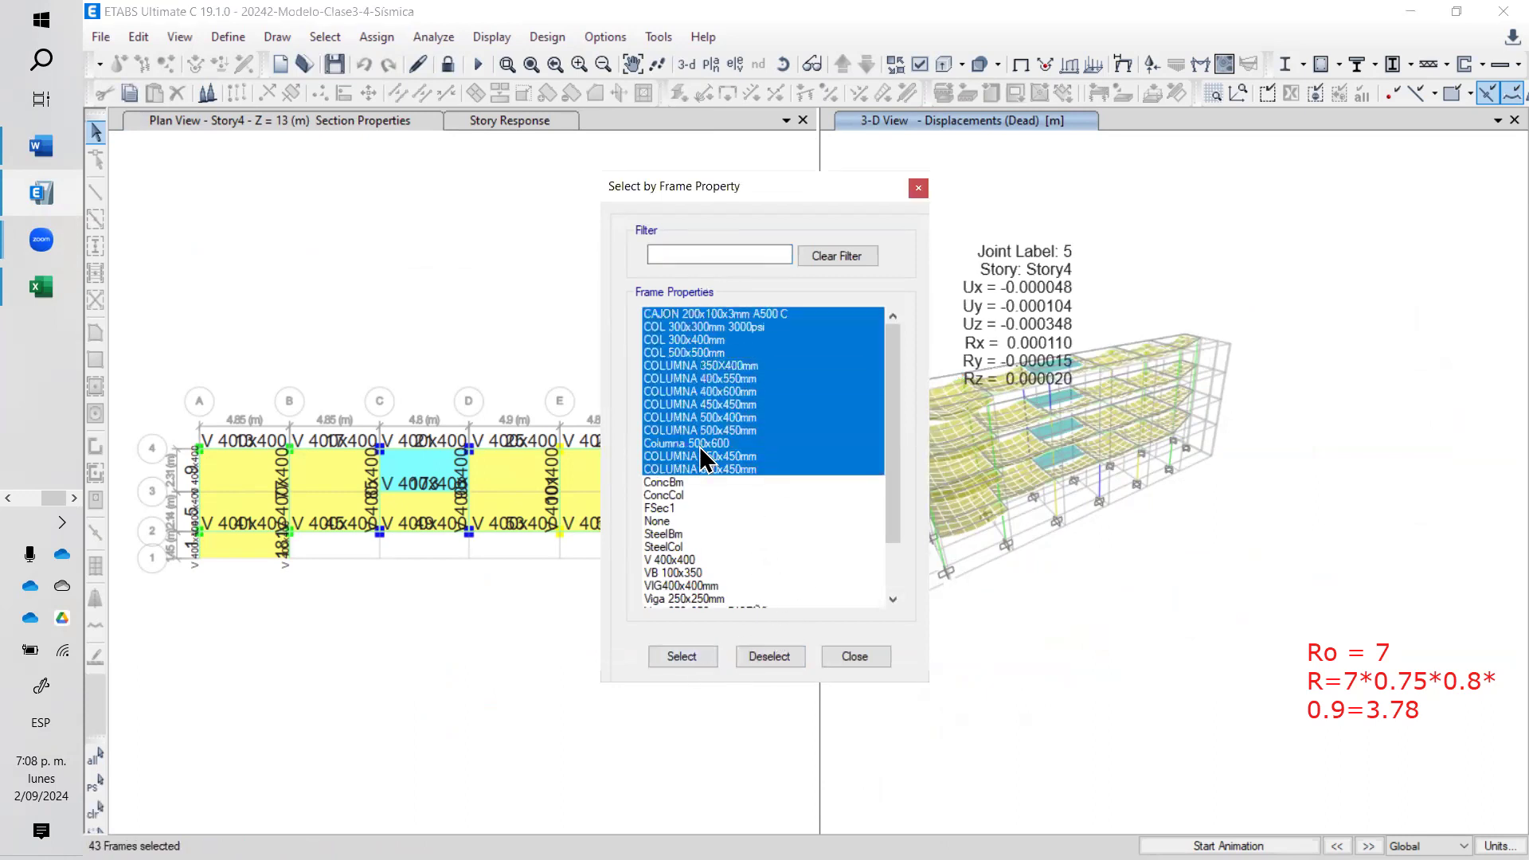
left_click(688, 657)
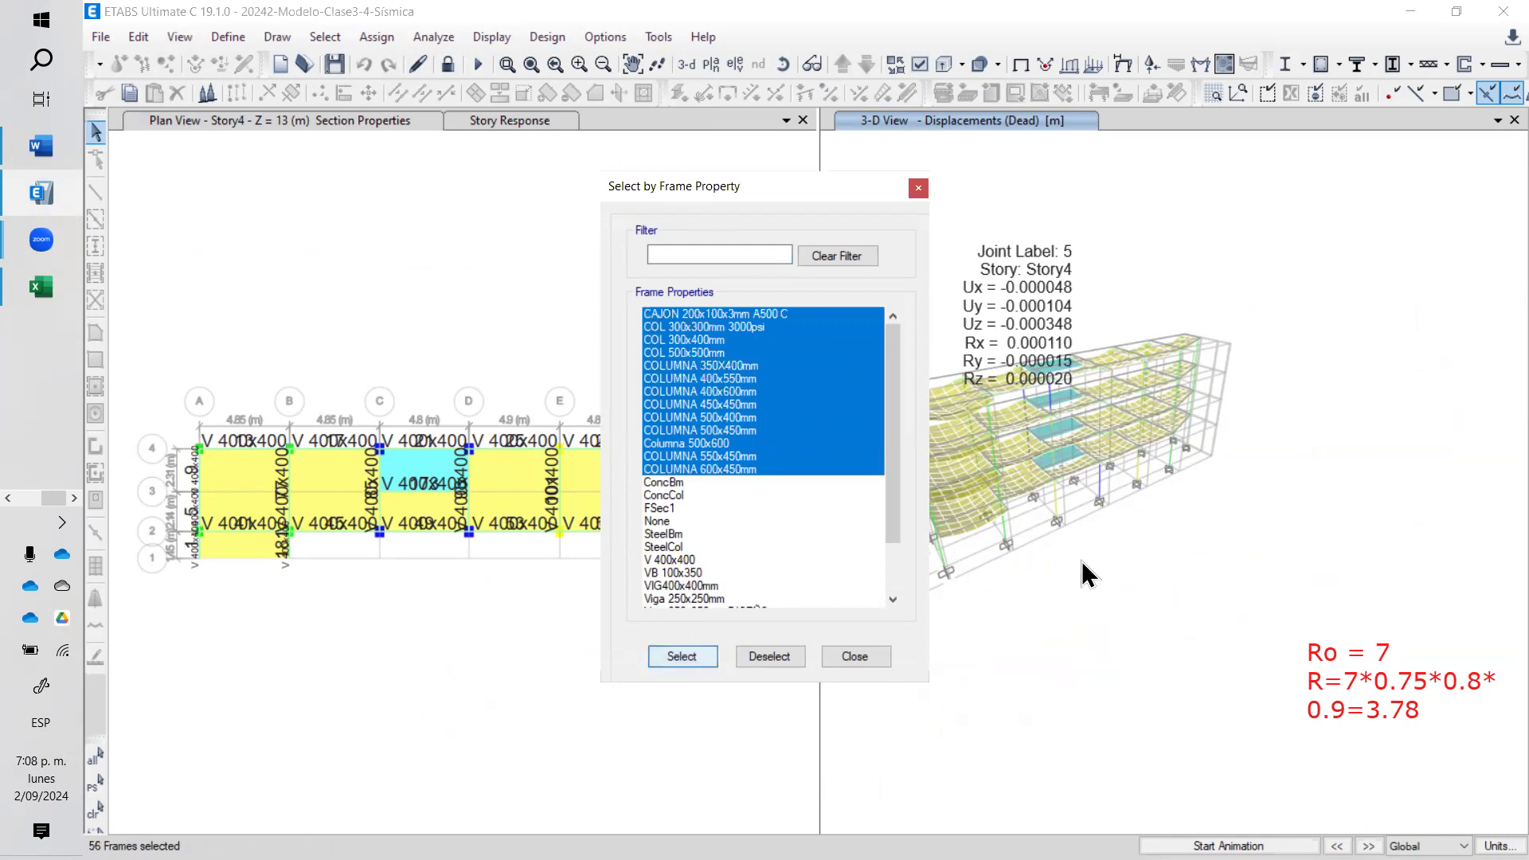
- Hide the selected column frames in the 3D view
right_click(1208, 505)
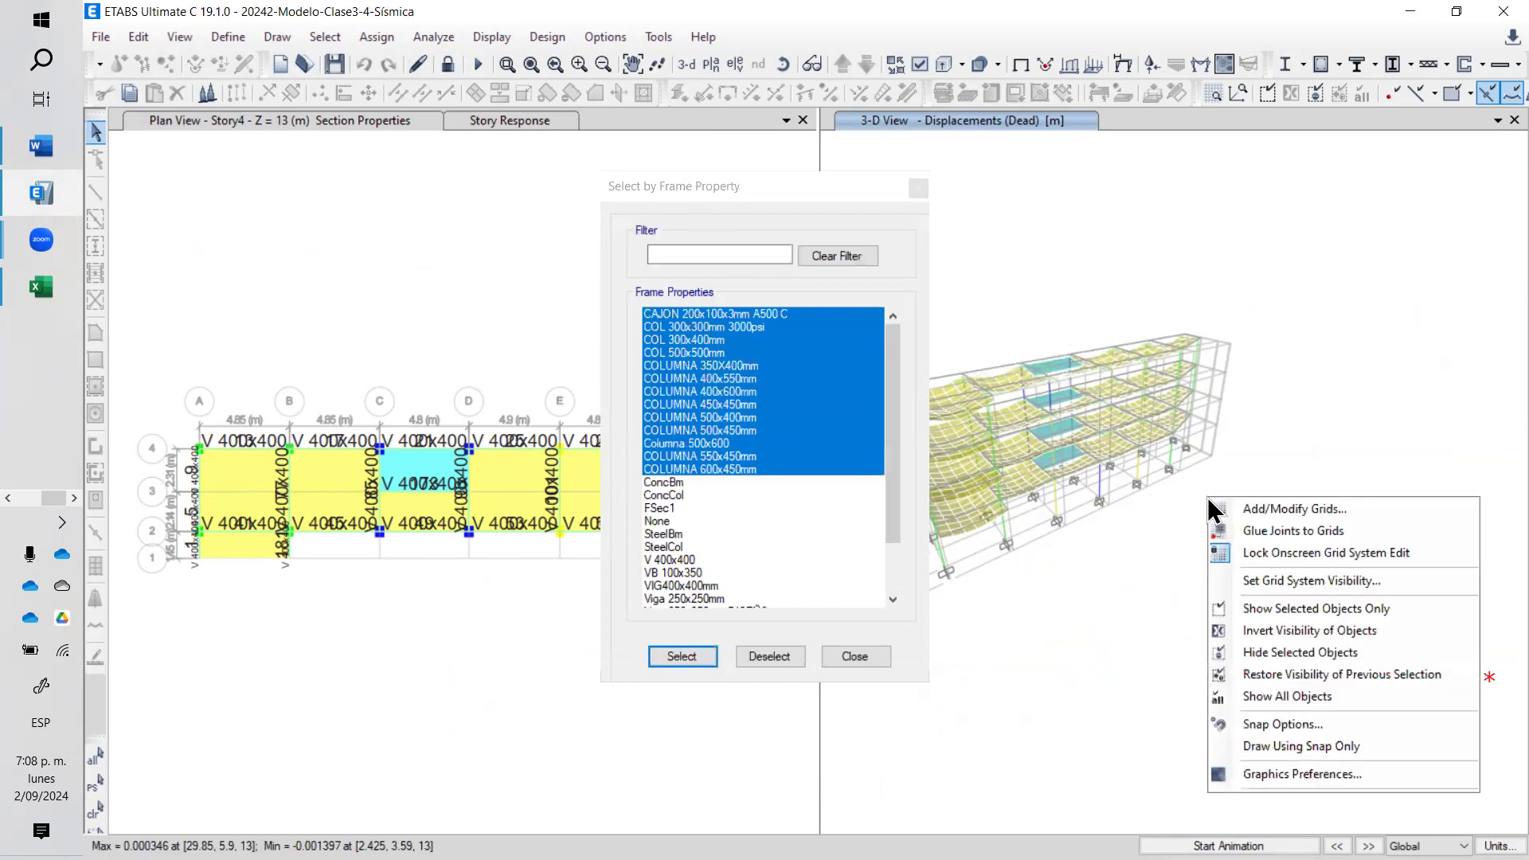
left_click(1289, 655)
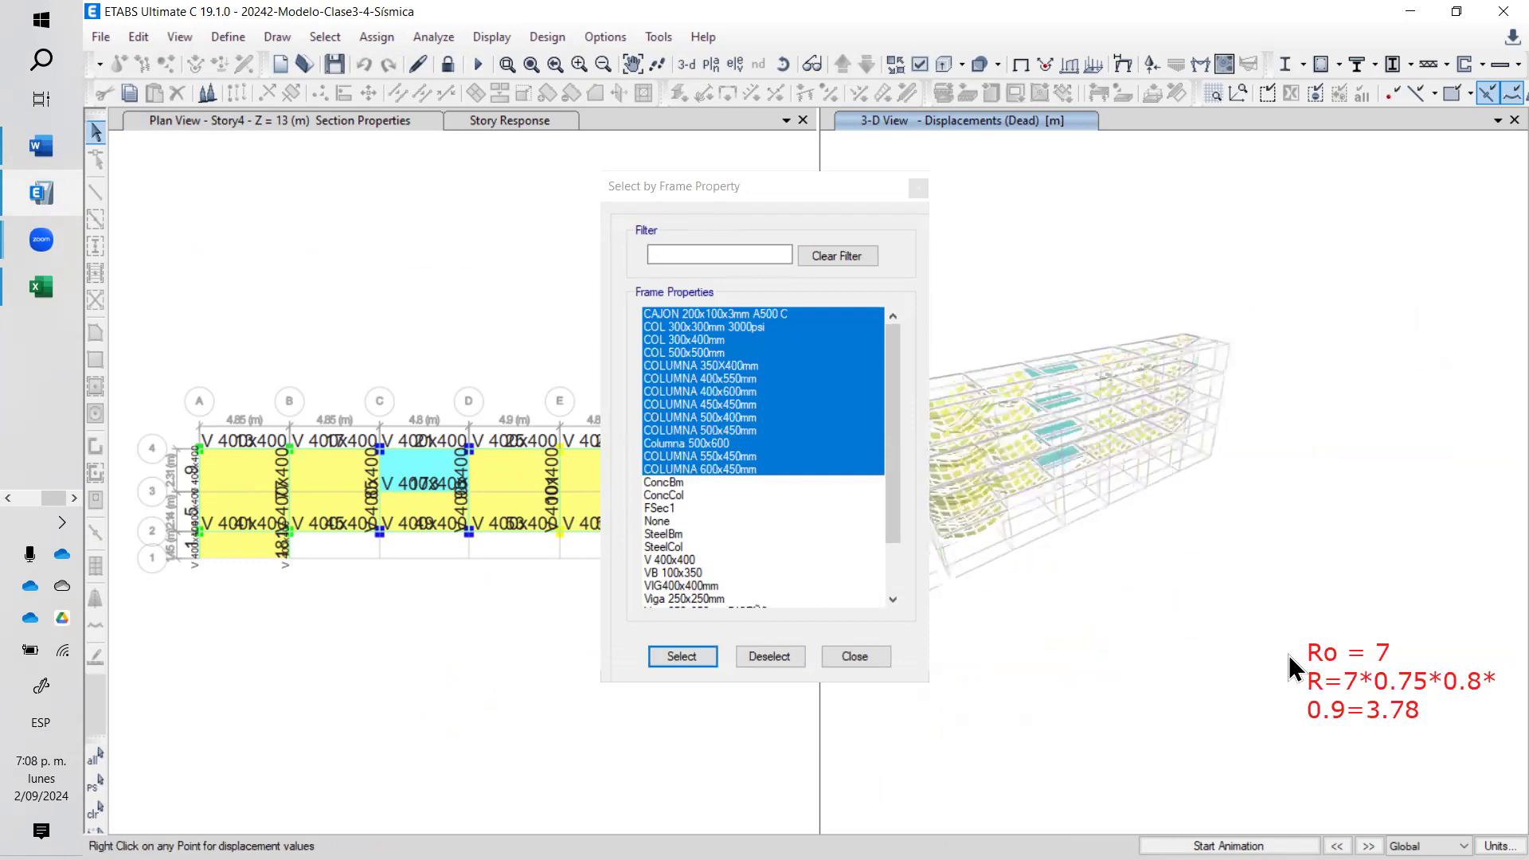
middle_click_drag(1199, 579, 1338, 577)
scroll(1309, 502, "down", 3)
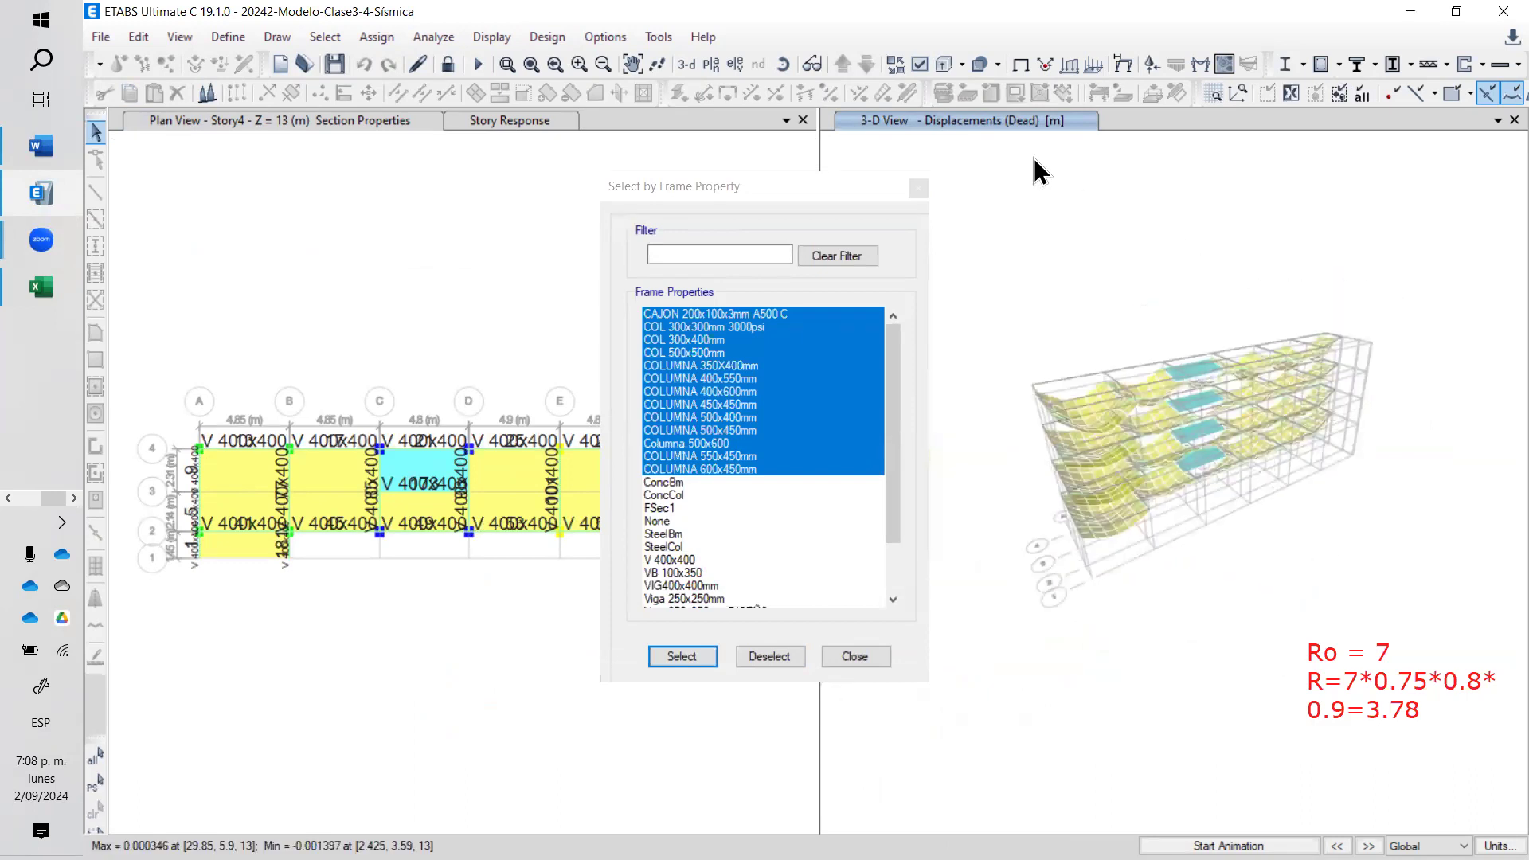
- Display the Moment 3-3 frame diagram for the Envolvente combination, Max and Min, in the 3D view and close the frame property selection
left_click(1204, 63)
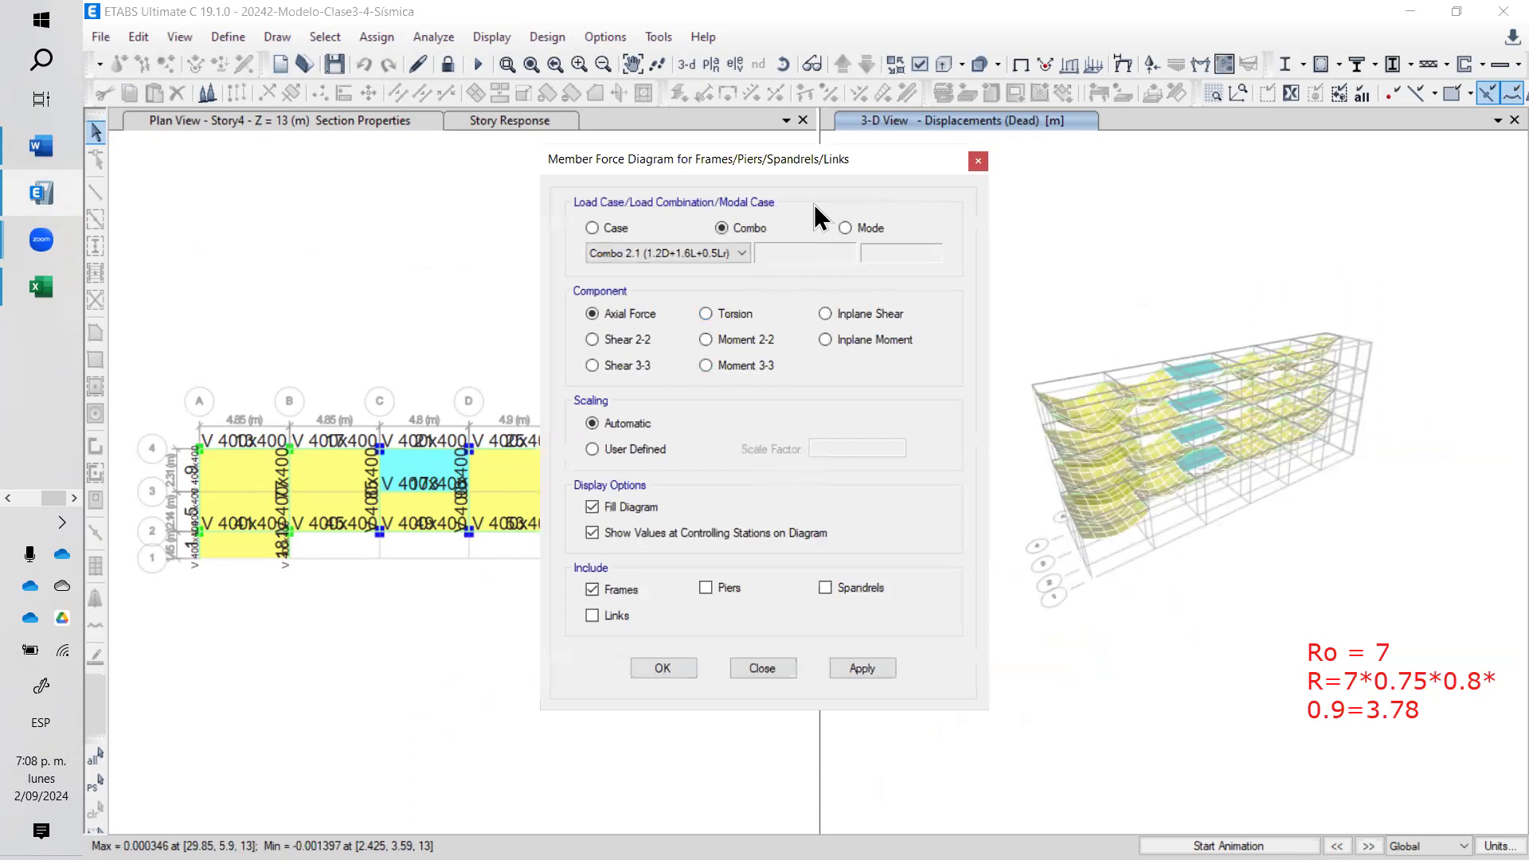
left_click_drag(747, 172, 364, 145)
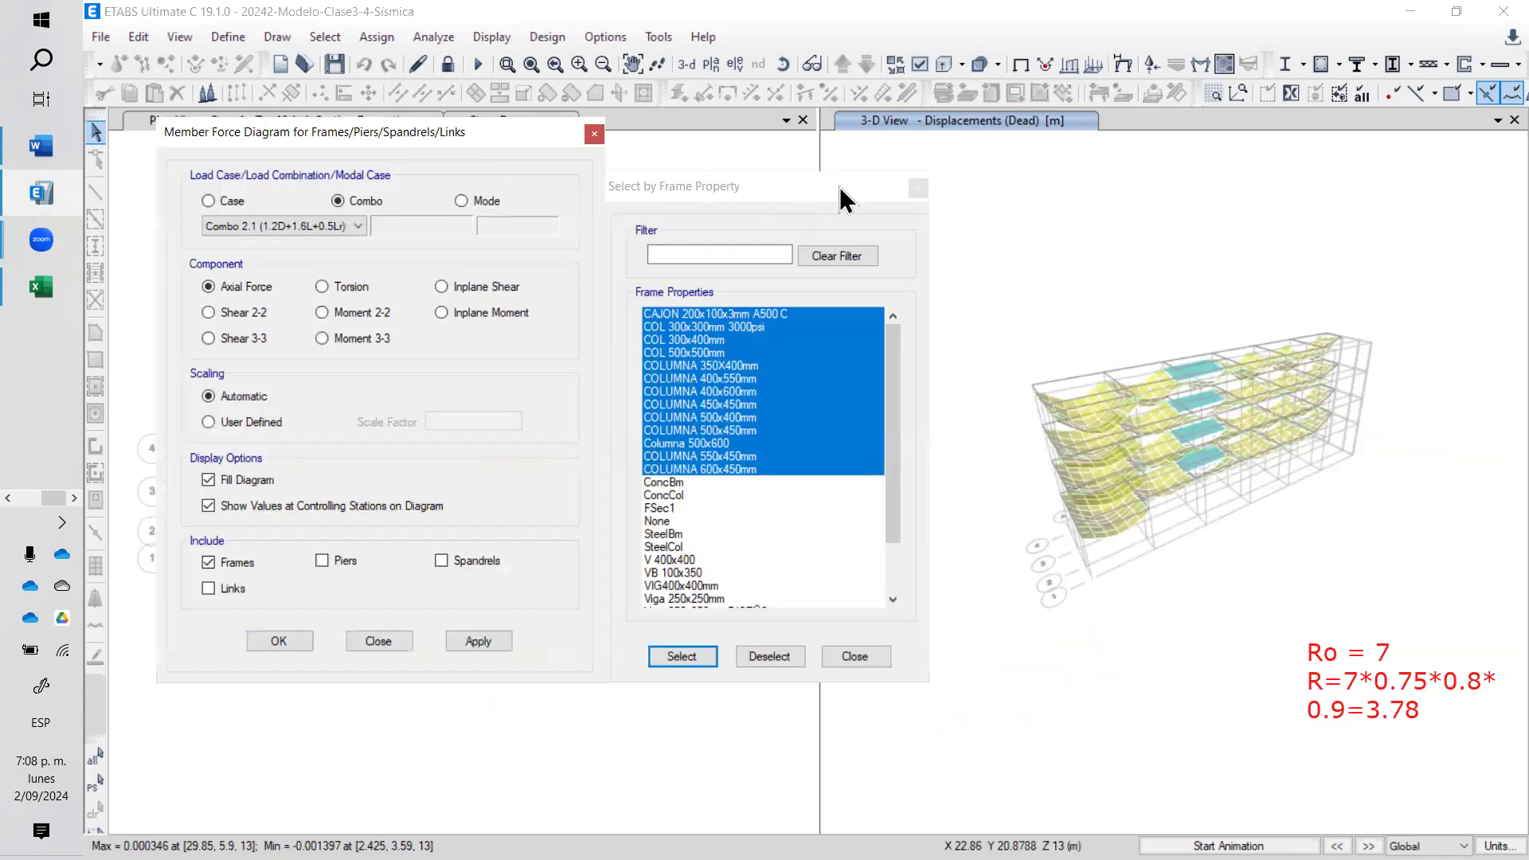
left_click(914, 196)
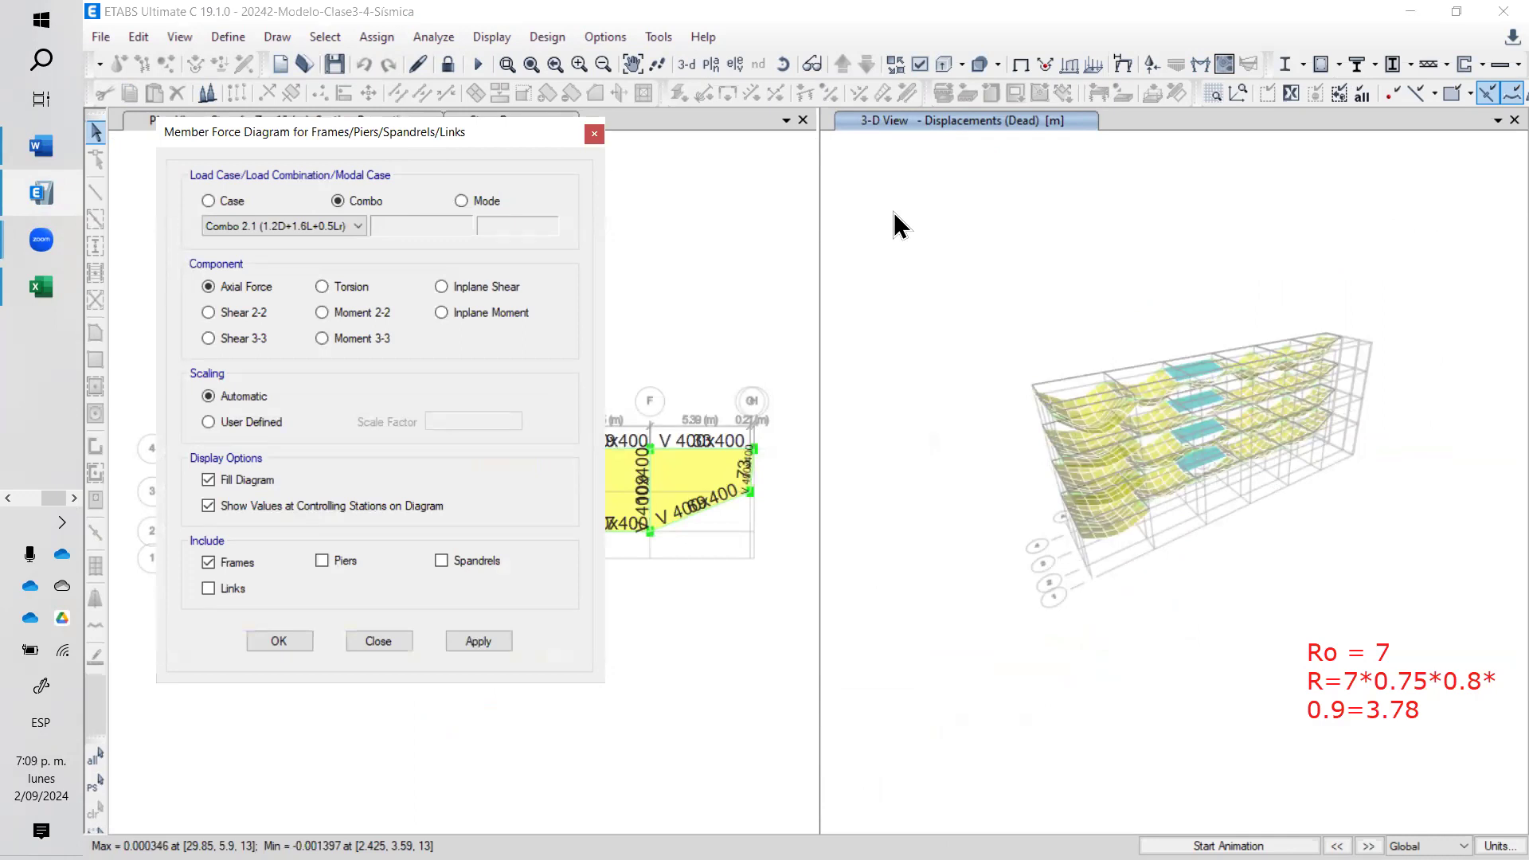
left_click(350, 230)
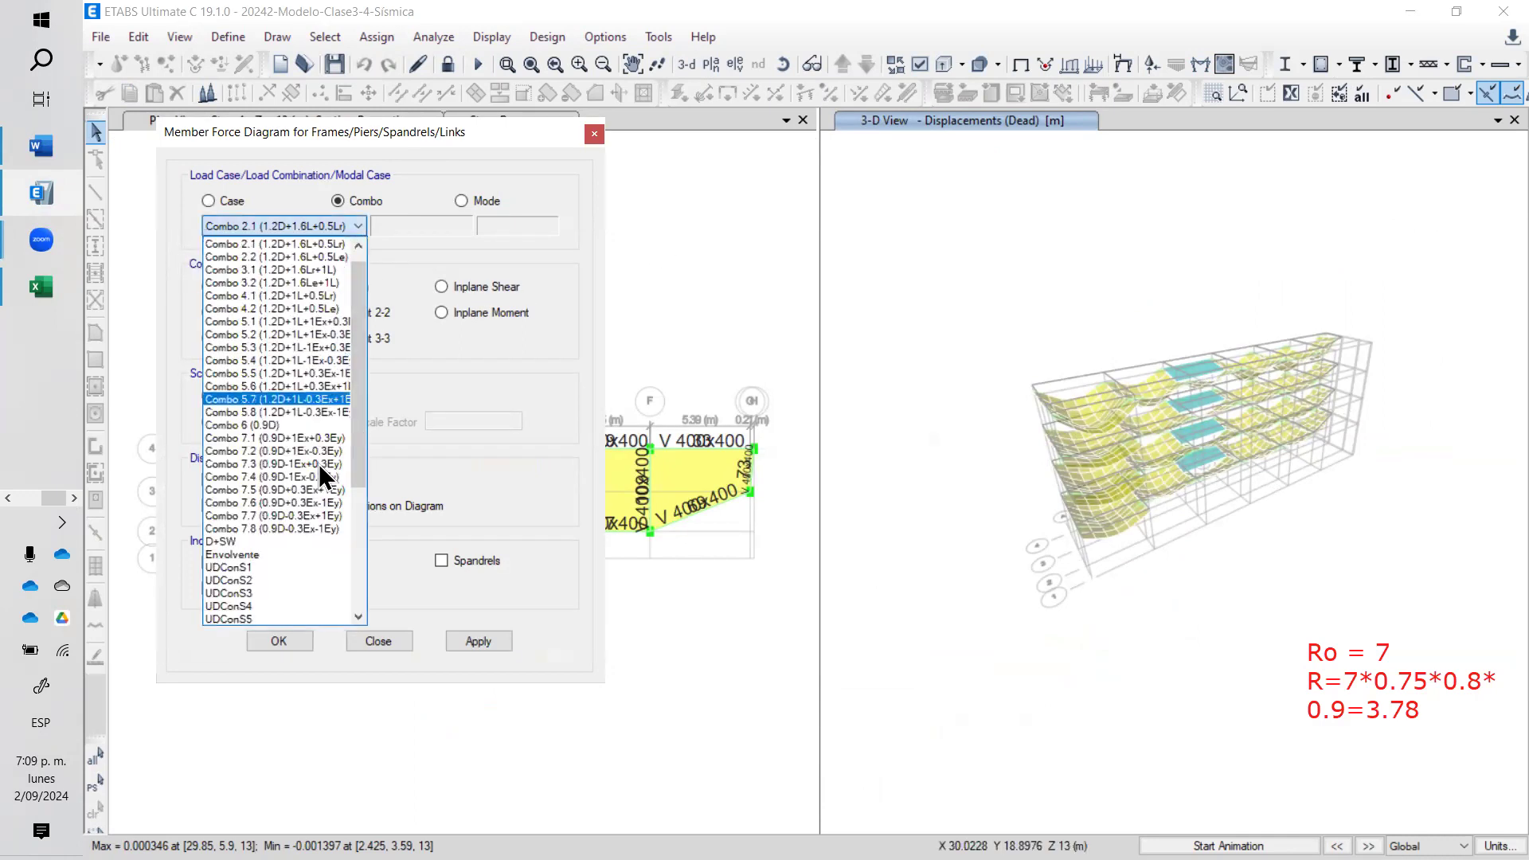
left_click(271, 555)
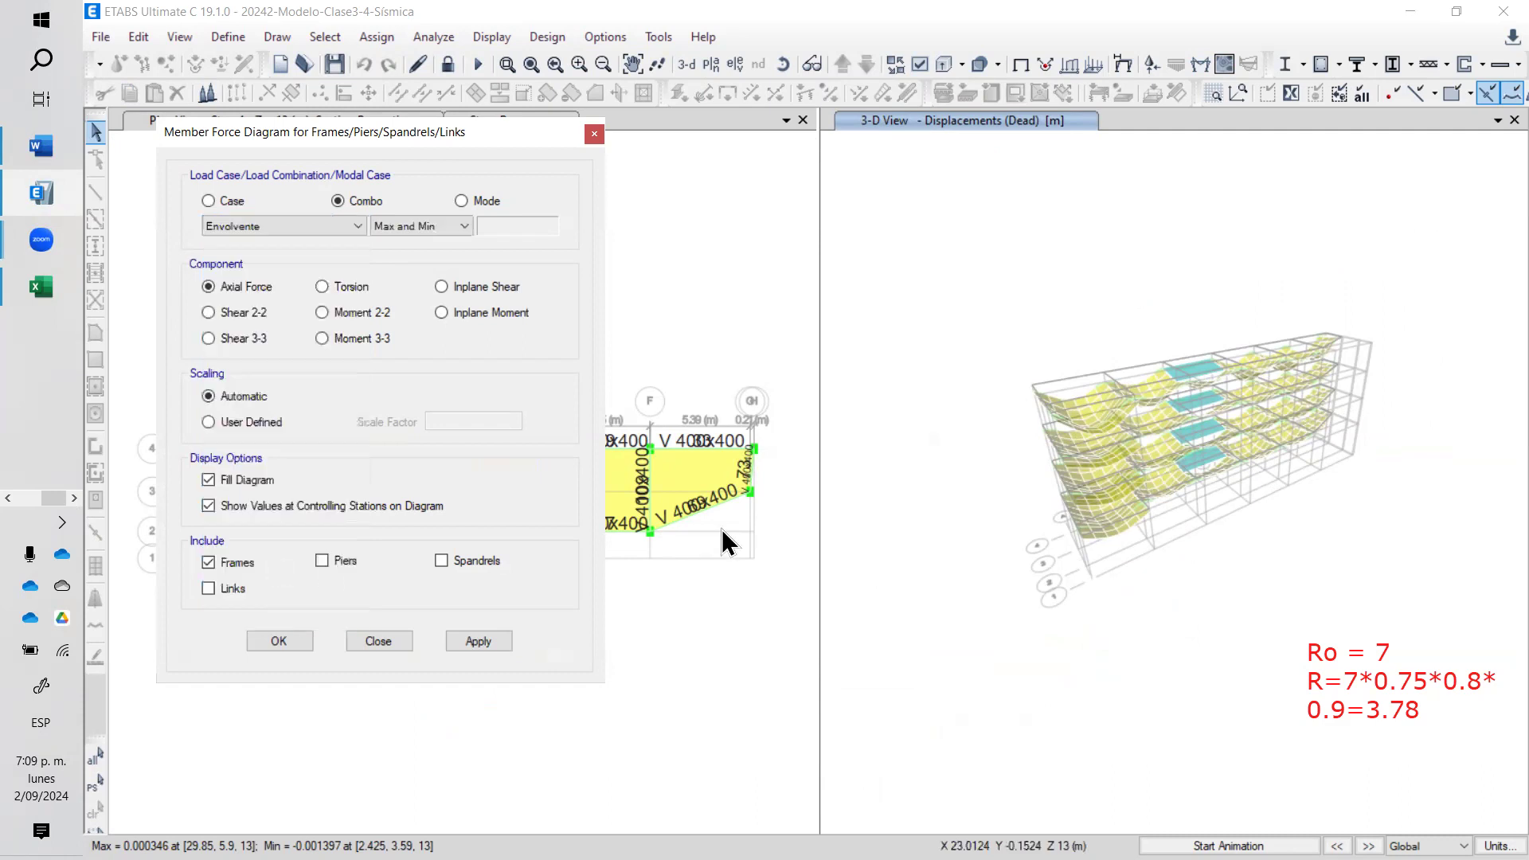
left_click(478, 641)
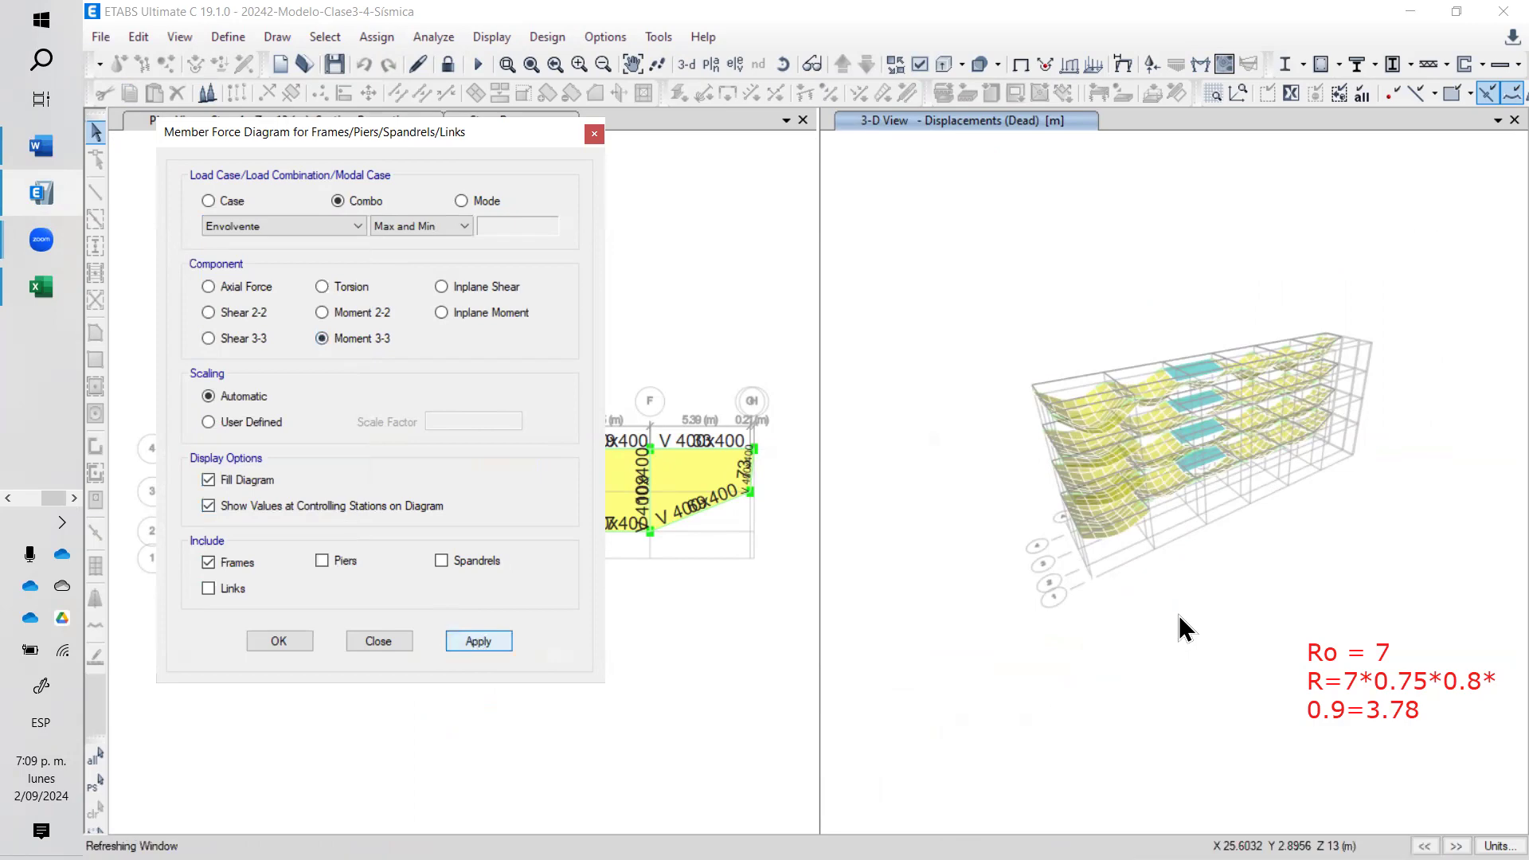
- Examine the beam moment diagrams at the roof corner and open the detailed diagram of beam B4 at Story4
scroll(1286, 443, "up", 6)
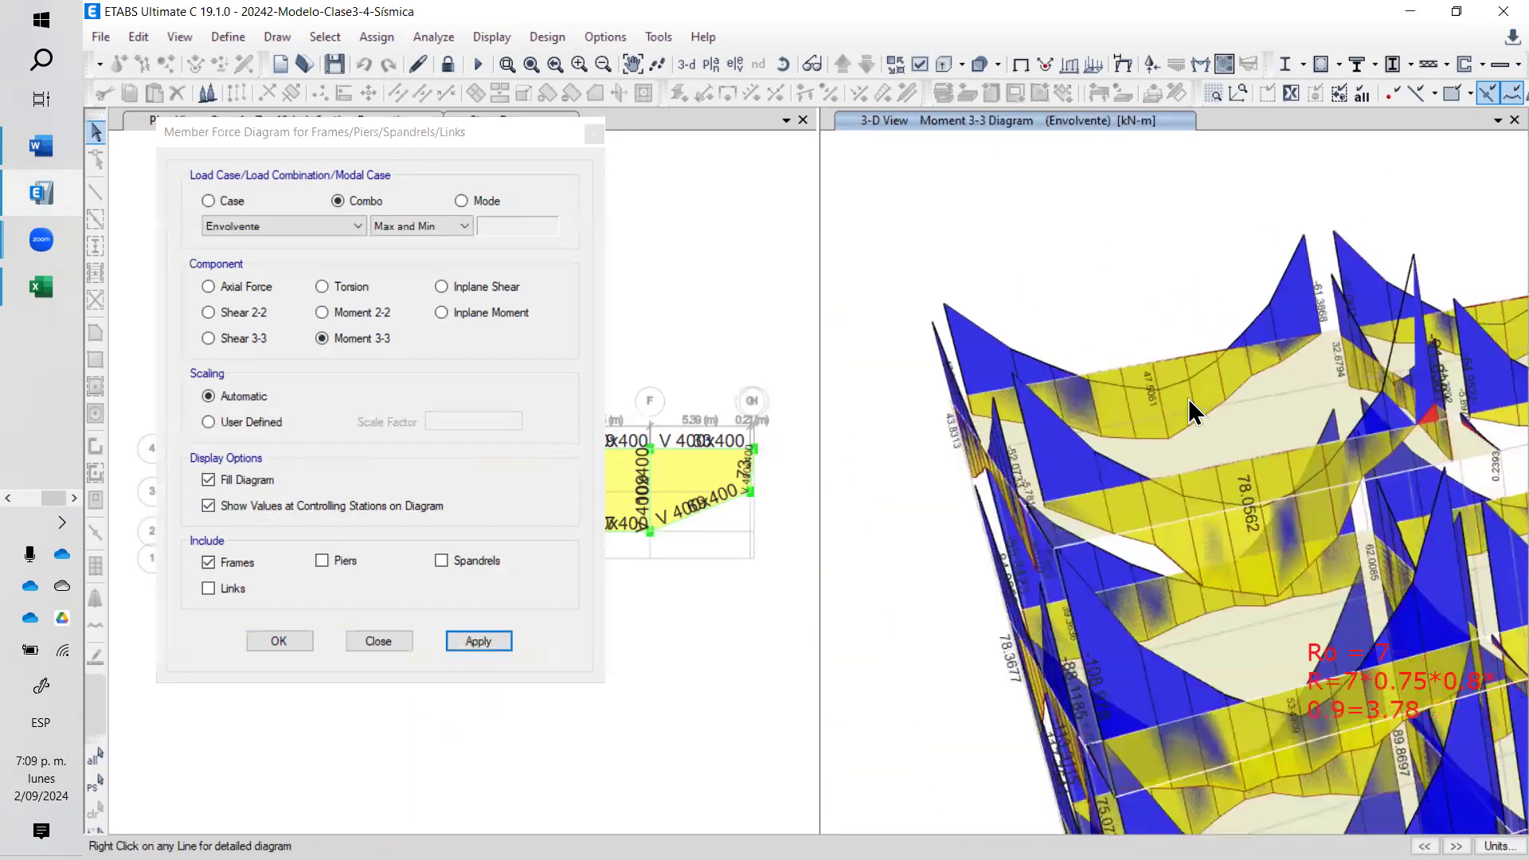
scroll(1195, 406, "down", 2)
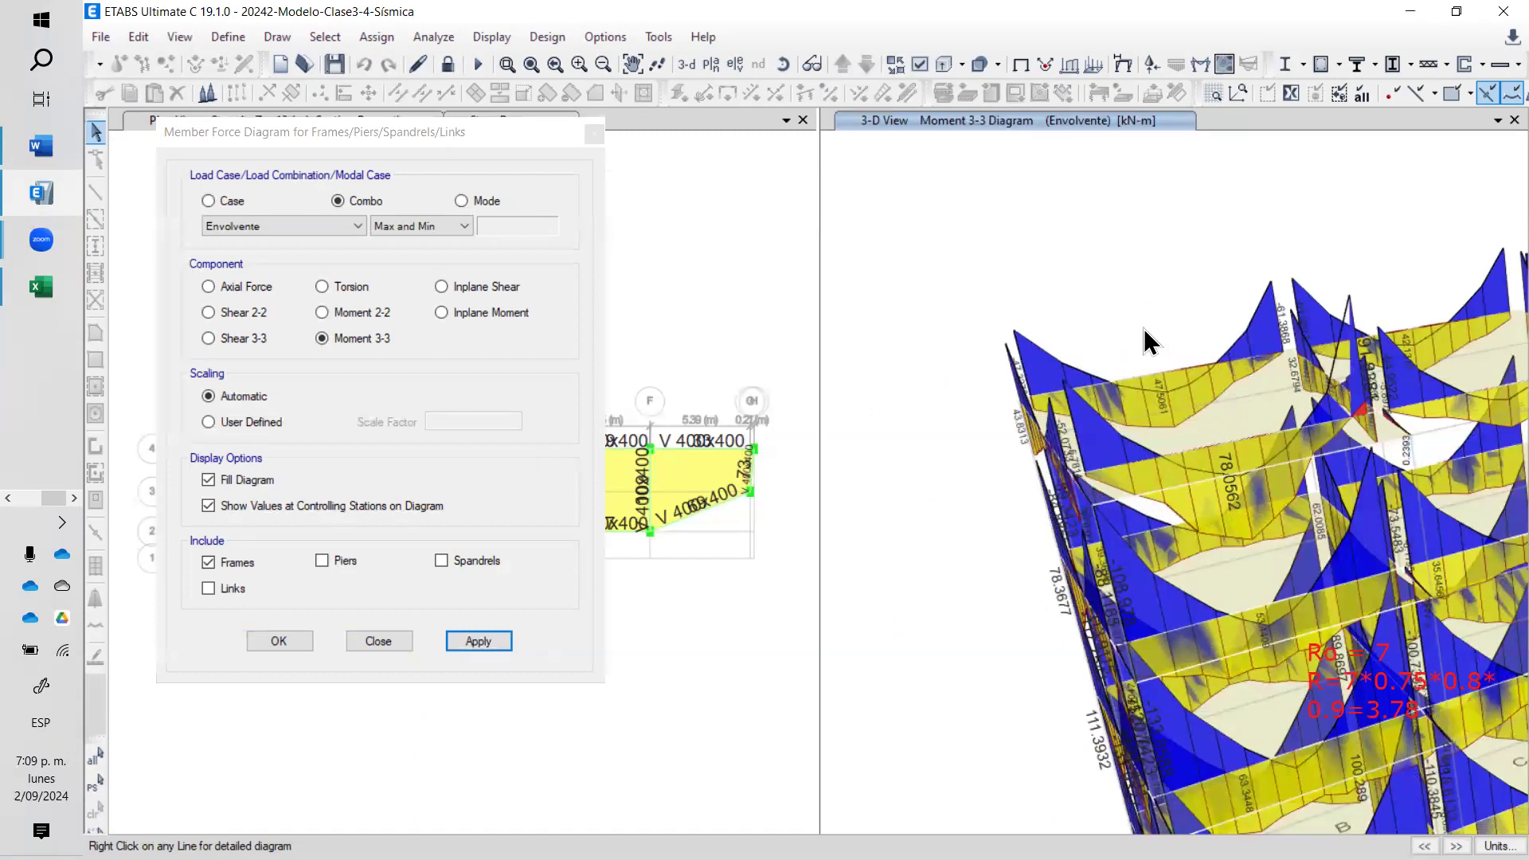
scroll(1123, 308, "down", 2)
scroll(1271, 338, "up", 5)
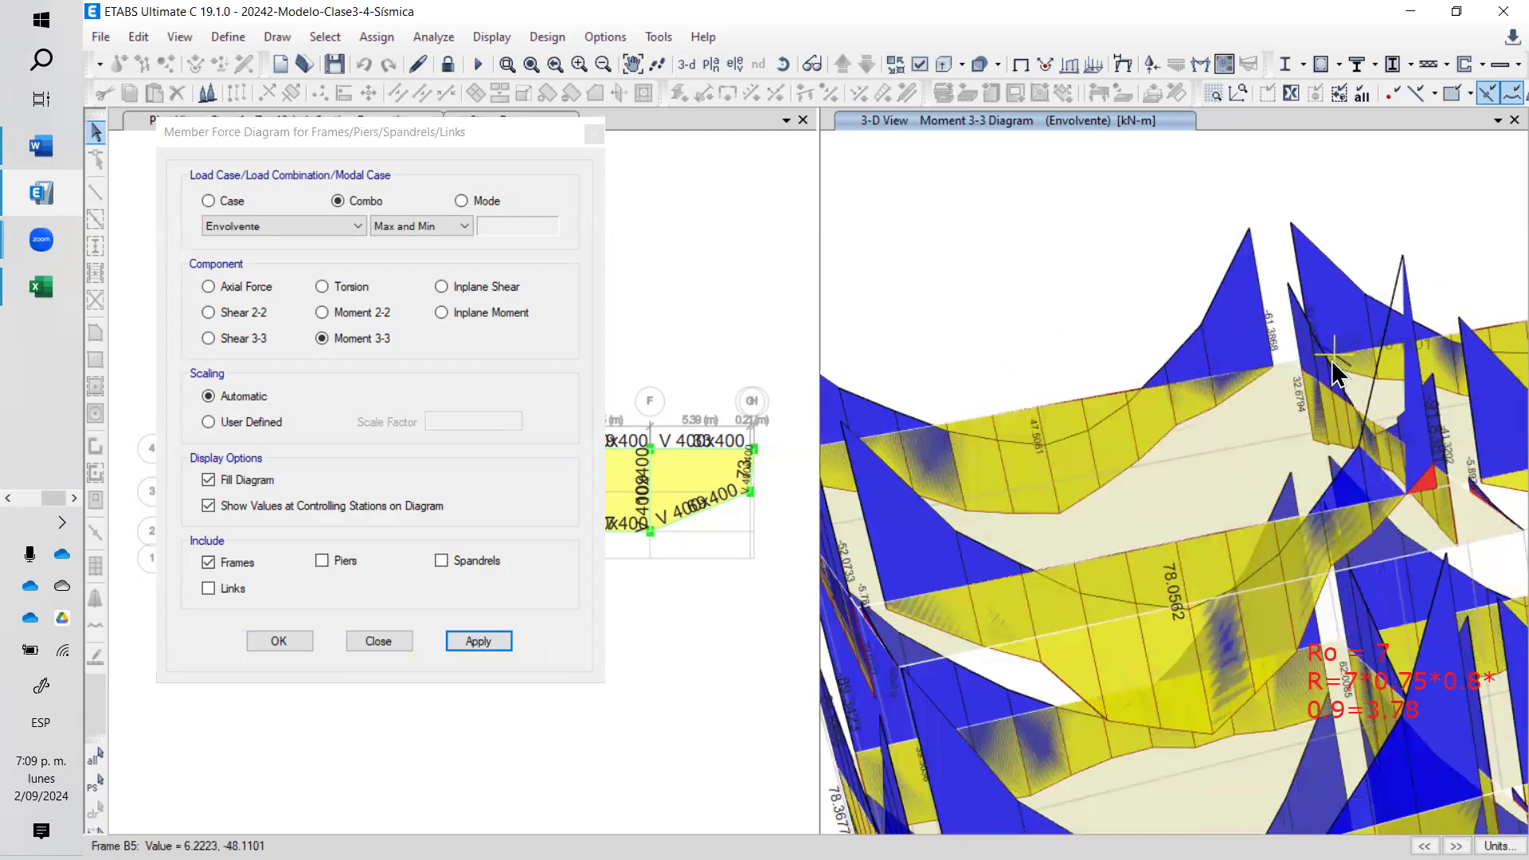
scroll(1287, 327, "down", 2)
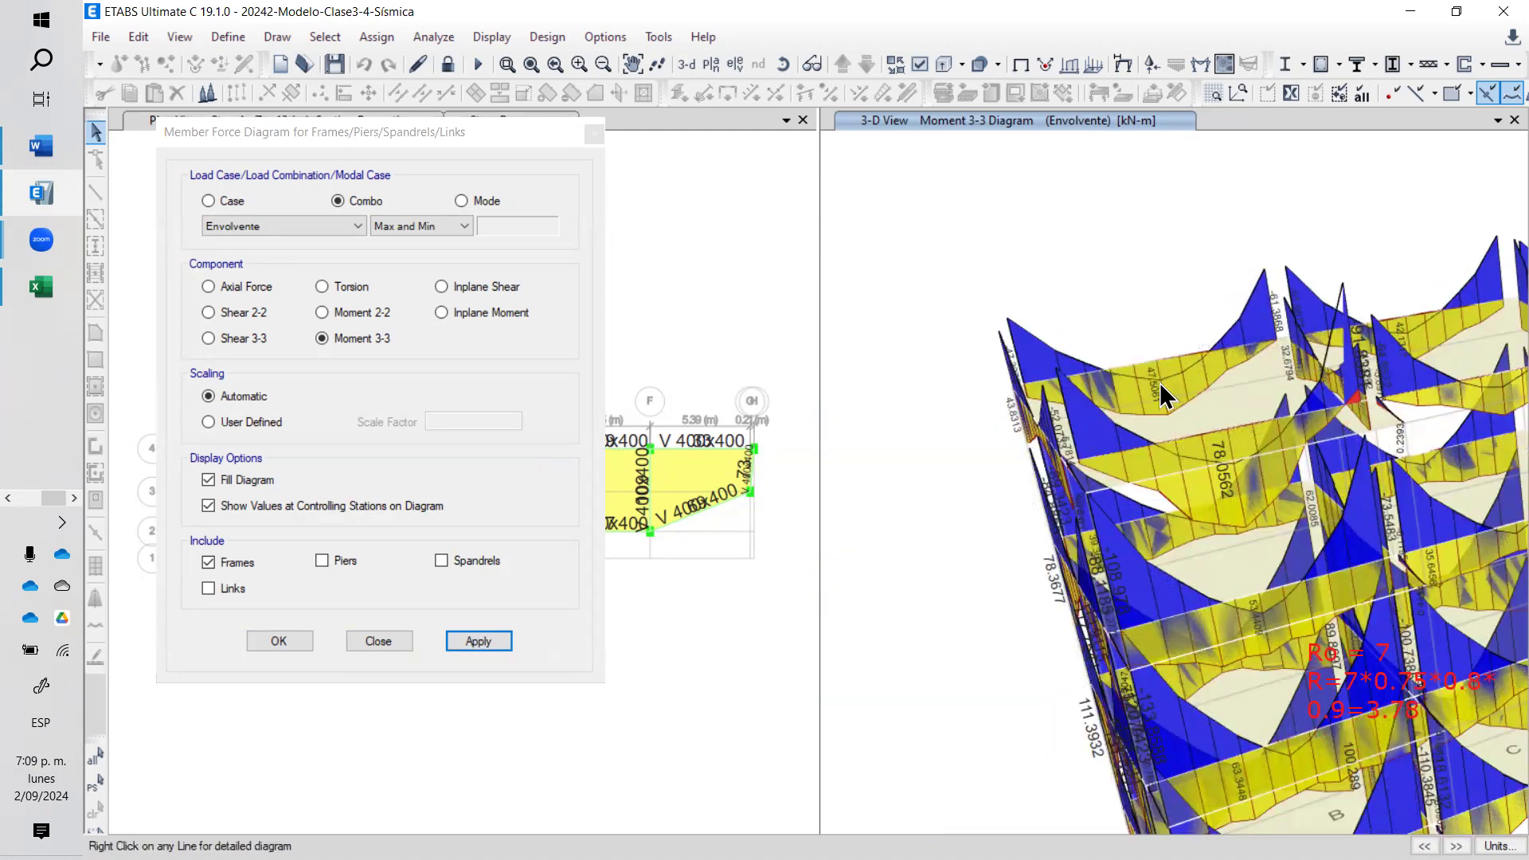
right_click(1152, 360)
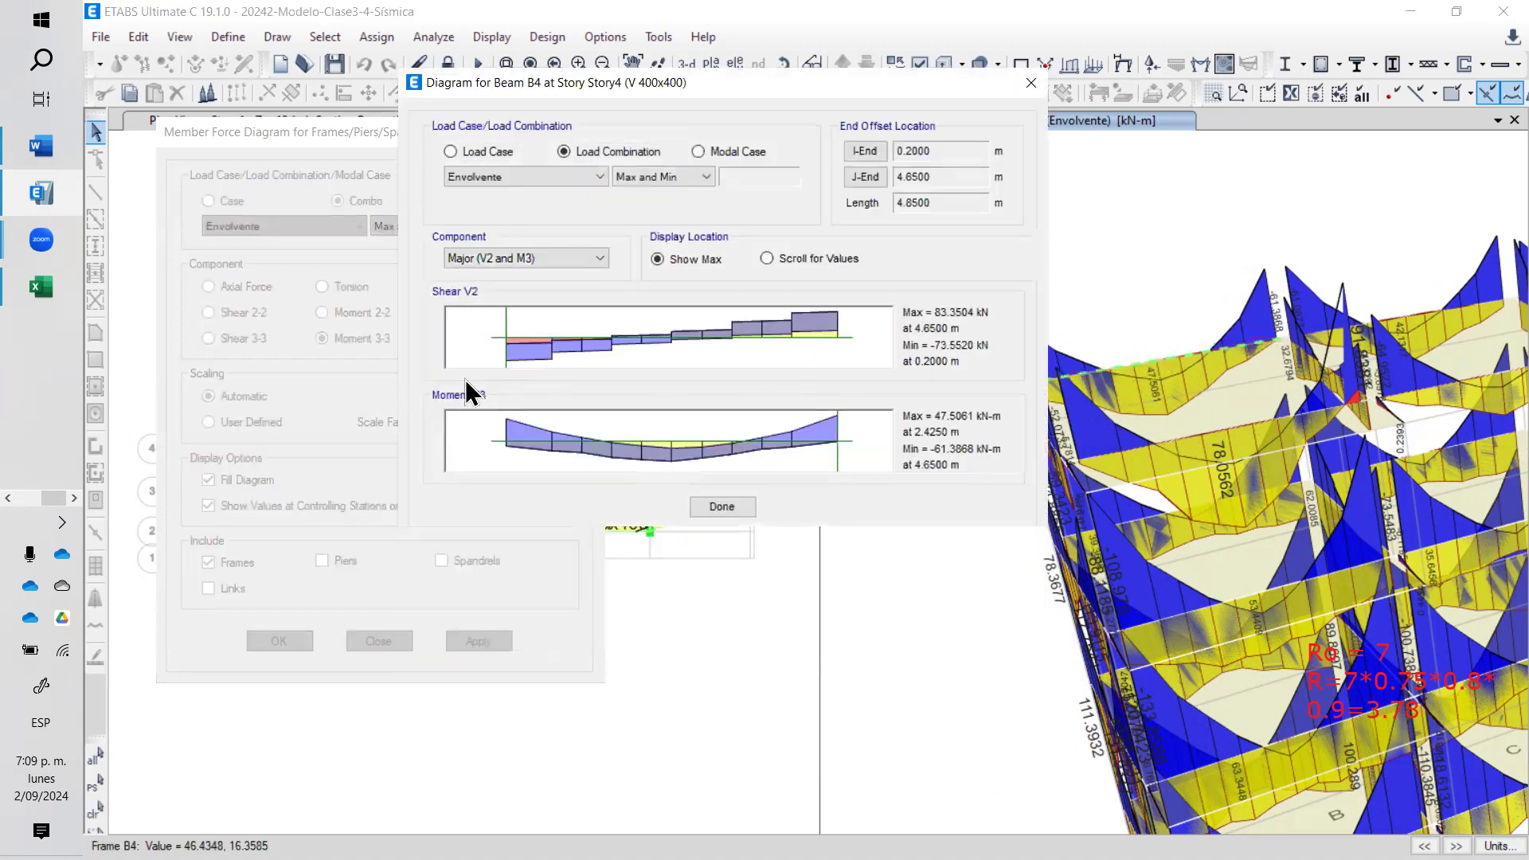
- Inspect the shear V2 and moment M3 envelope values at both ends and midspan of beam B4
left_click(487, 435)
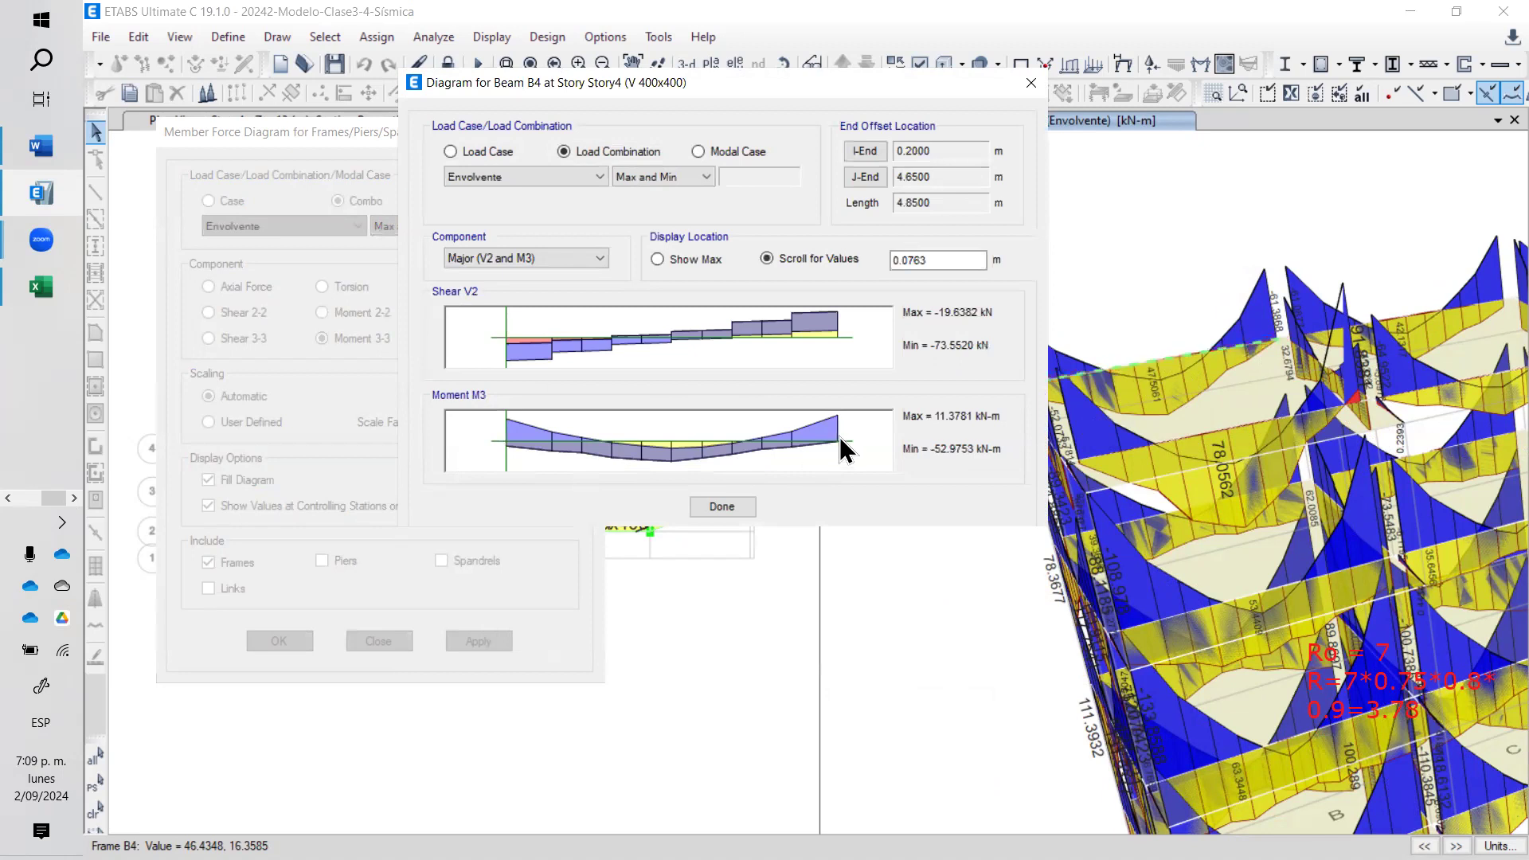
left_click(671, 442)
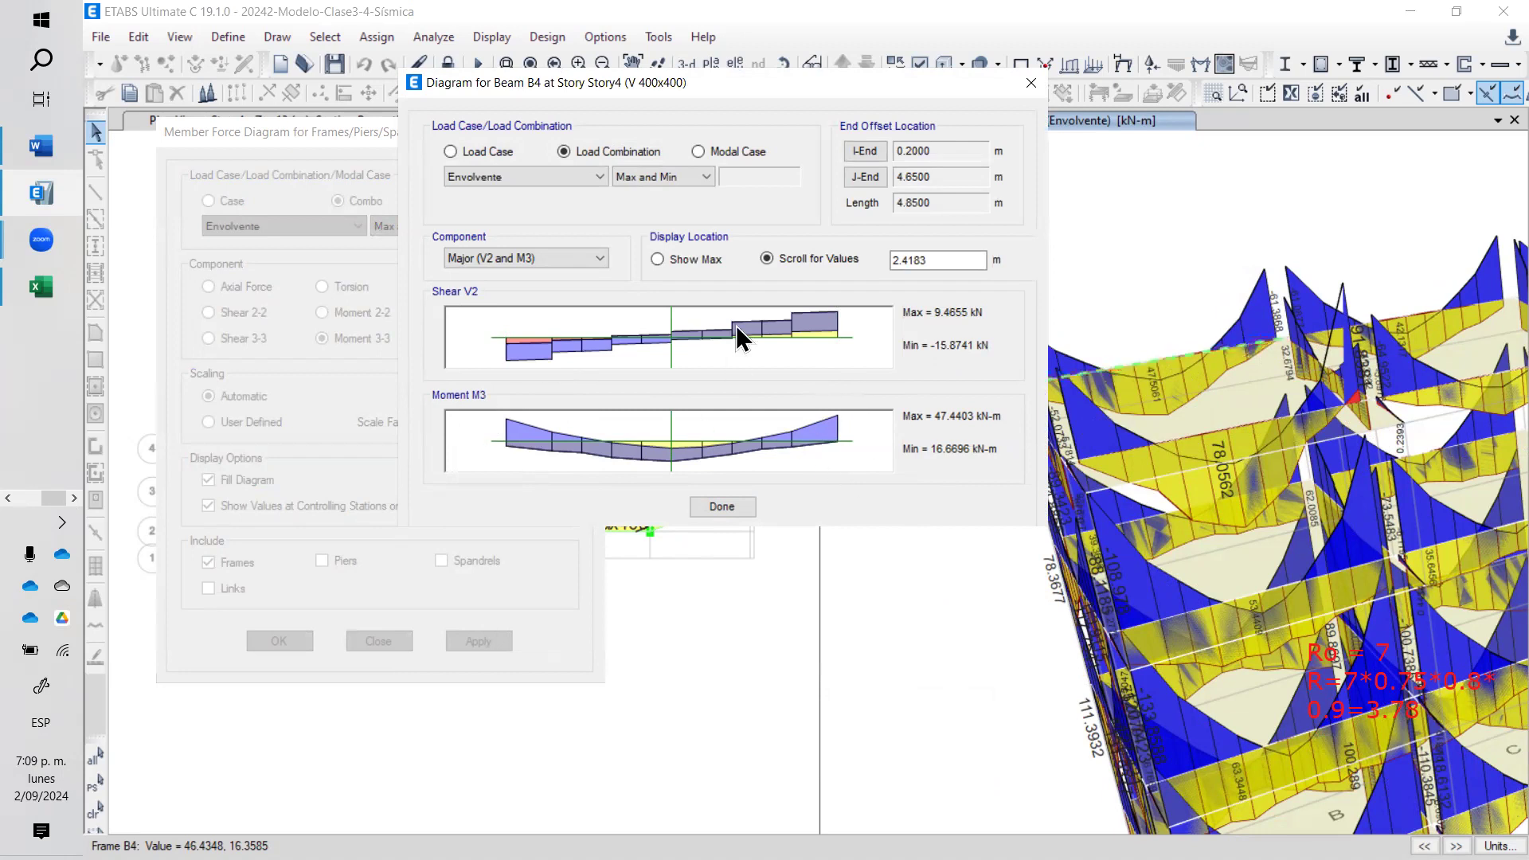
left_click(500, 340)
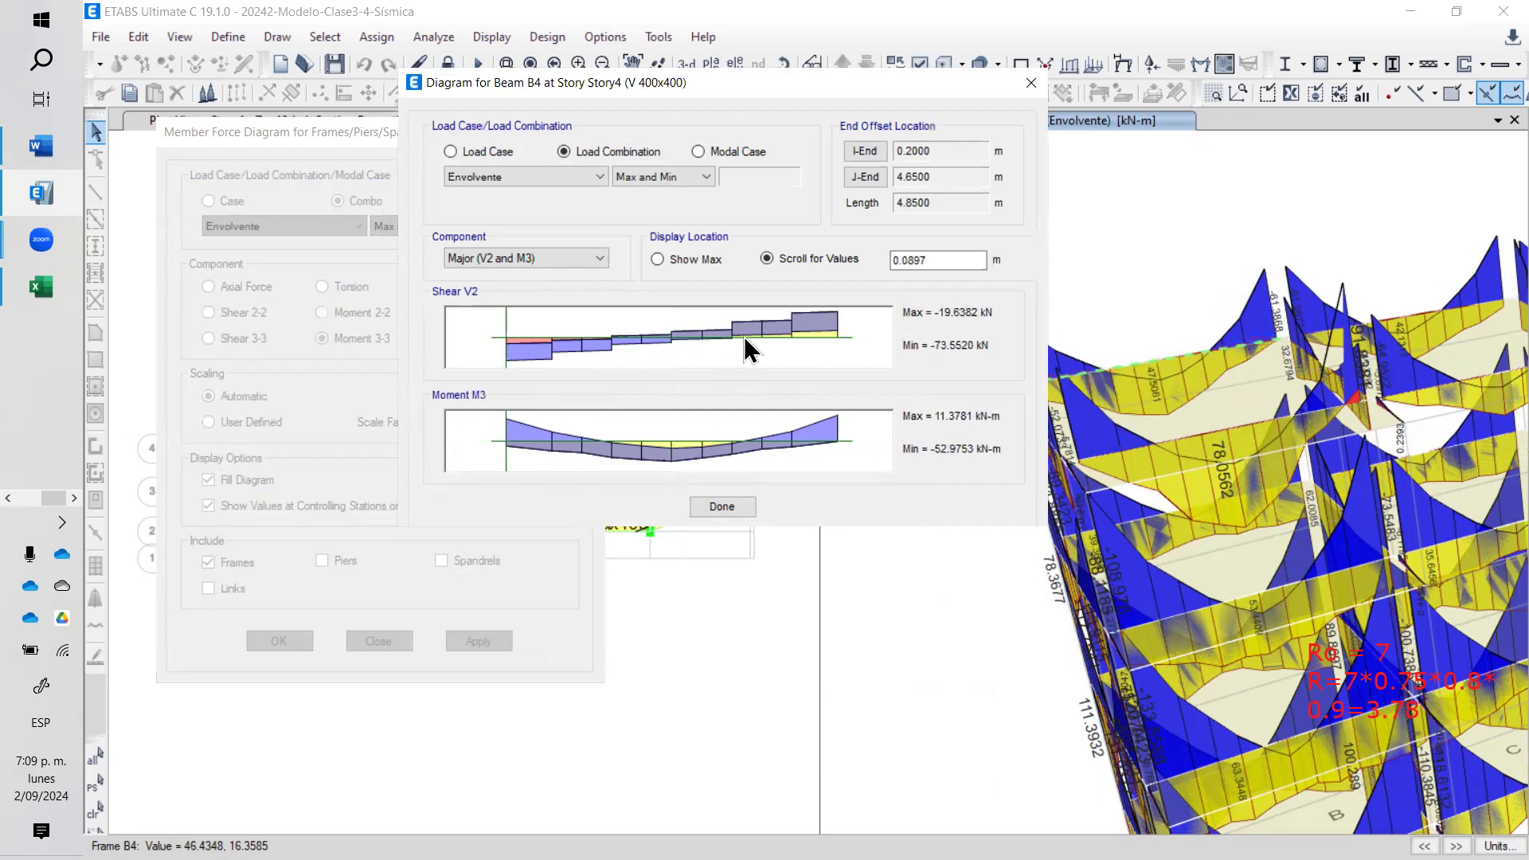
left_click(836, 334)
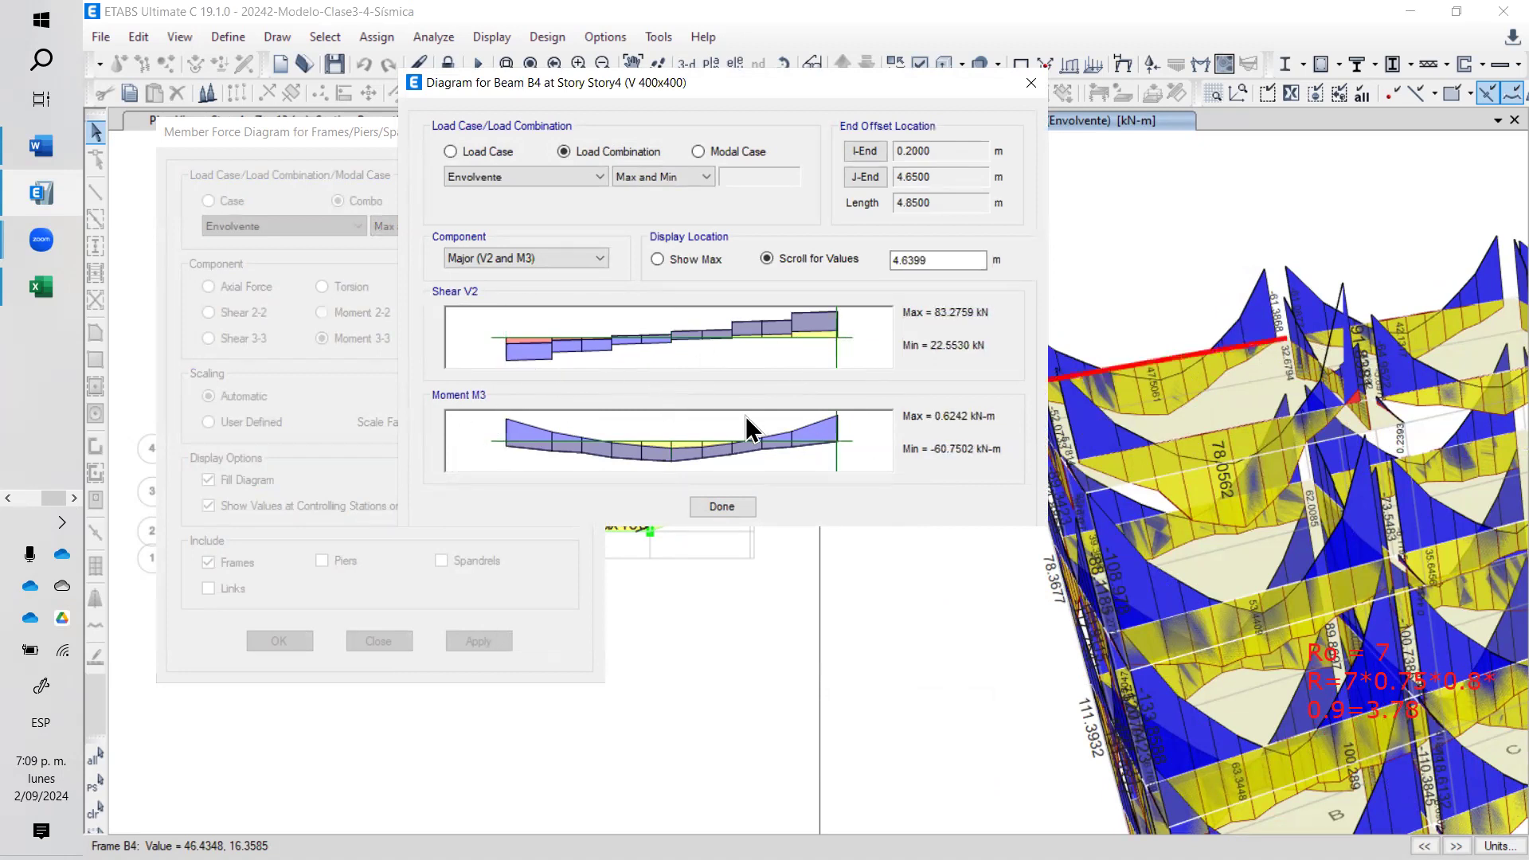
left_click_drag(831, 439, 869, 426)
left_click(502, 440)
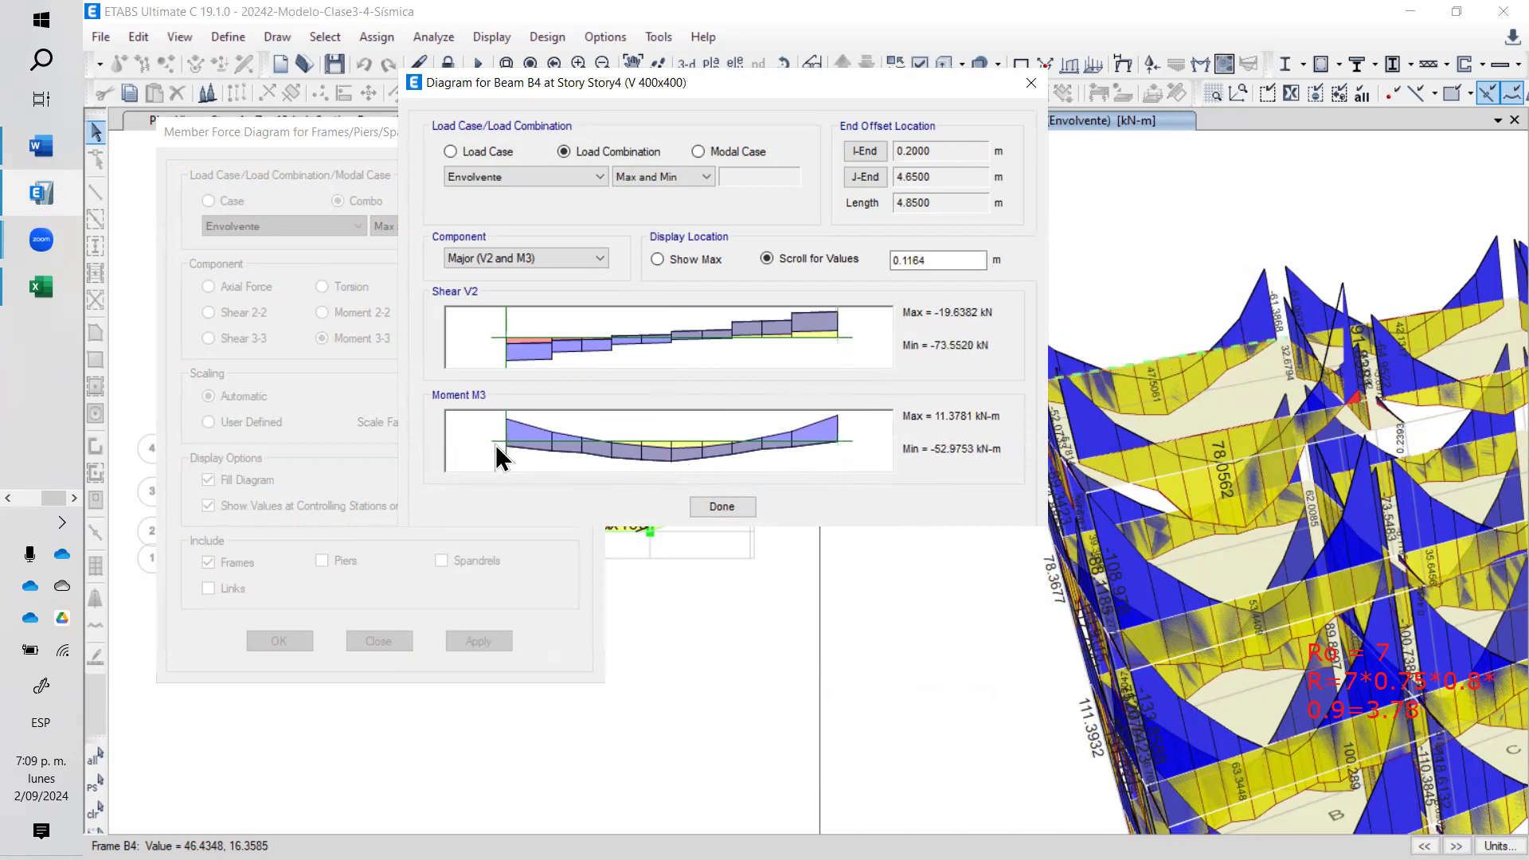
left_click(672, 458)
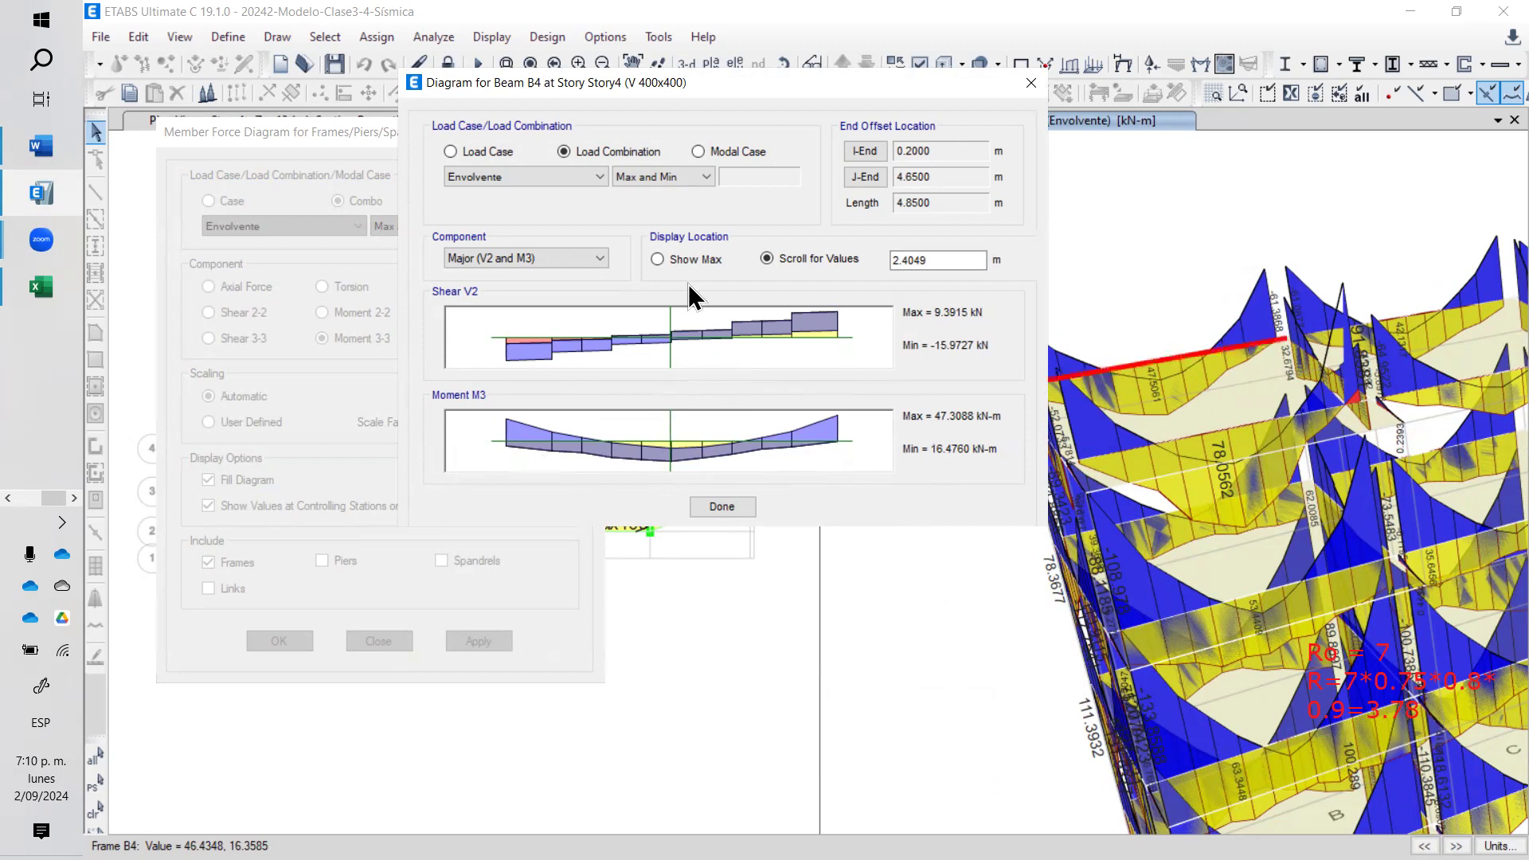
left_click(859, 345)
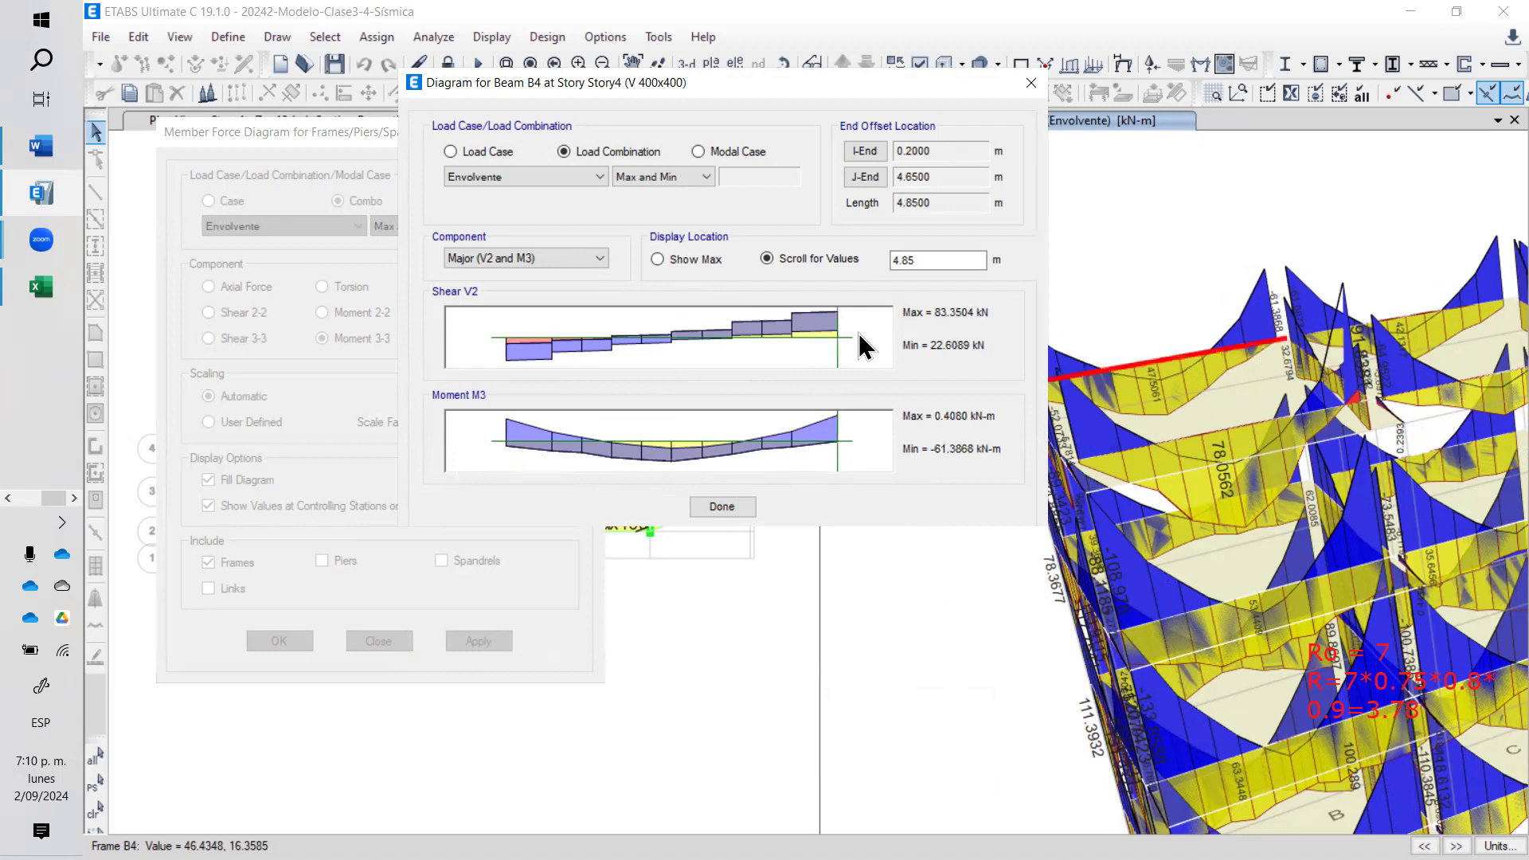
left_click(513, 345)
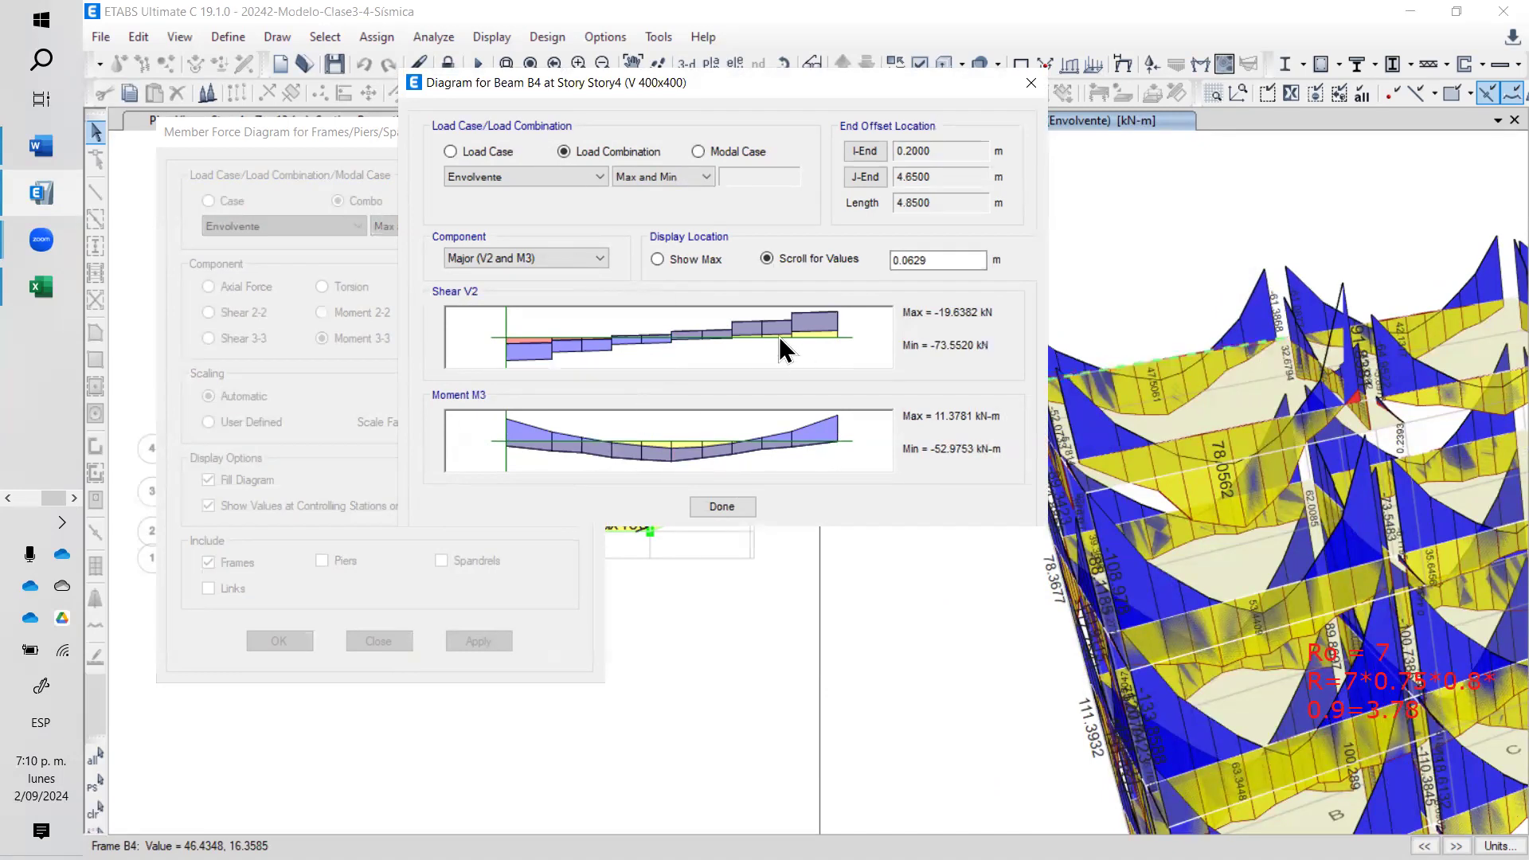
- Inspect beam B4's Axial (P and T) component, particularly the torsion, and close its detailed diagram
left_click(566, 262)
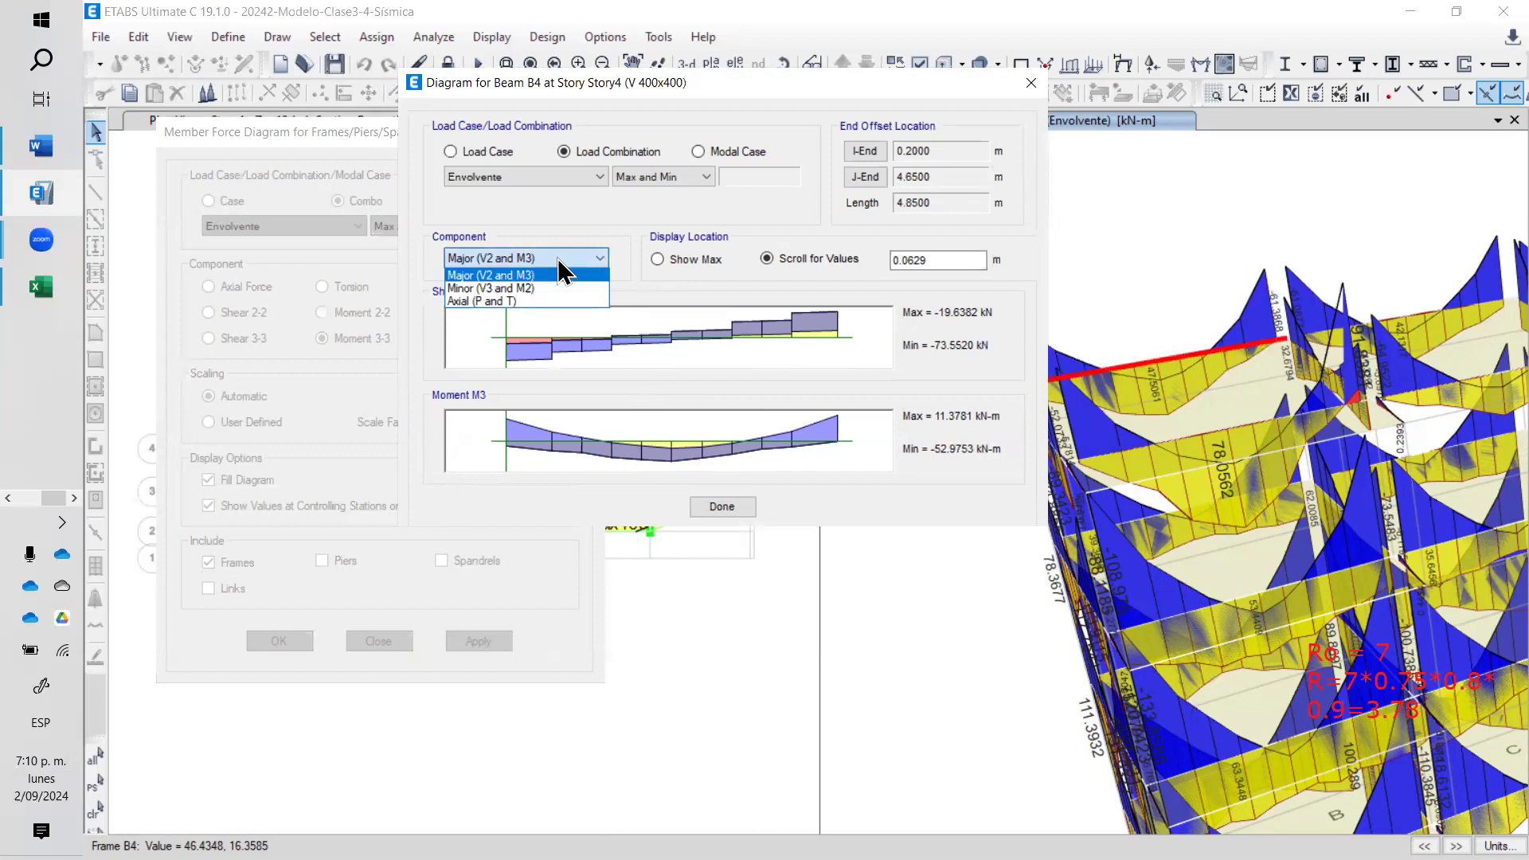
left_click(516, 302)
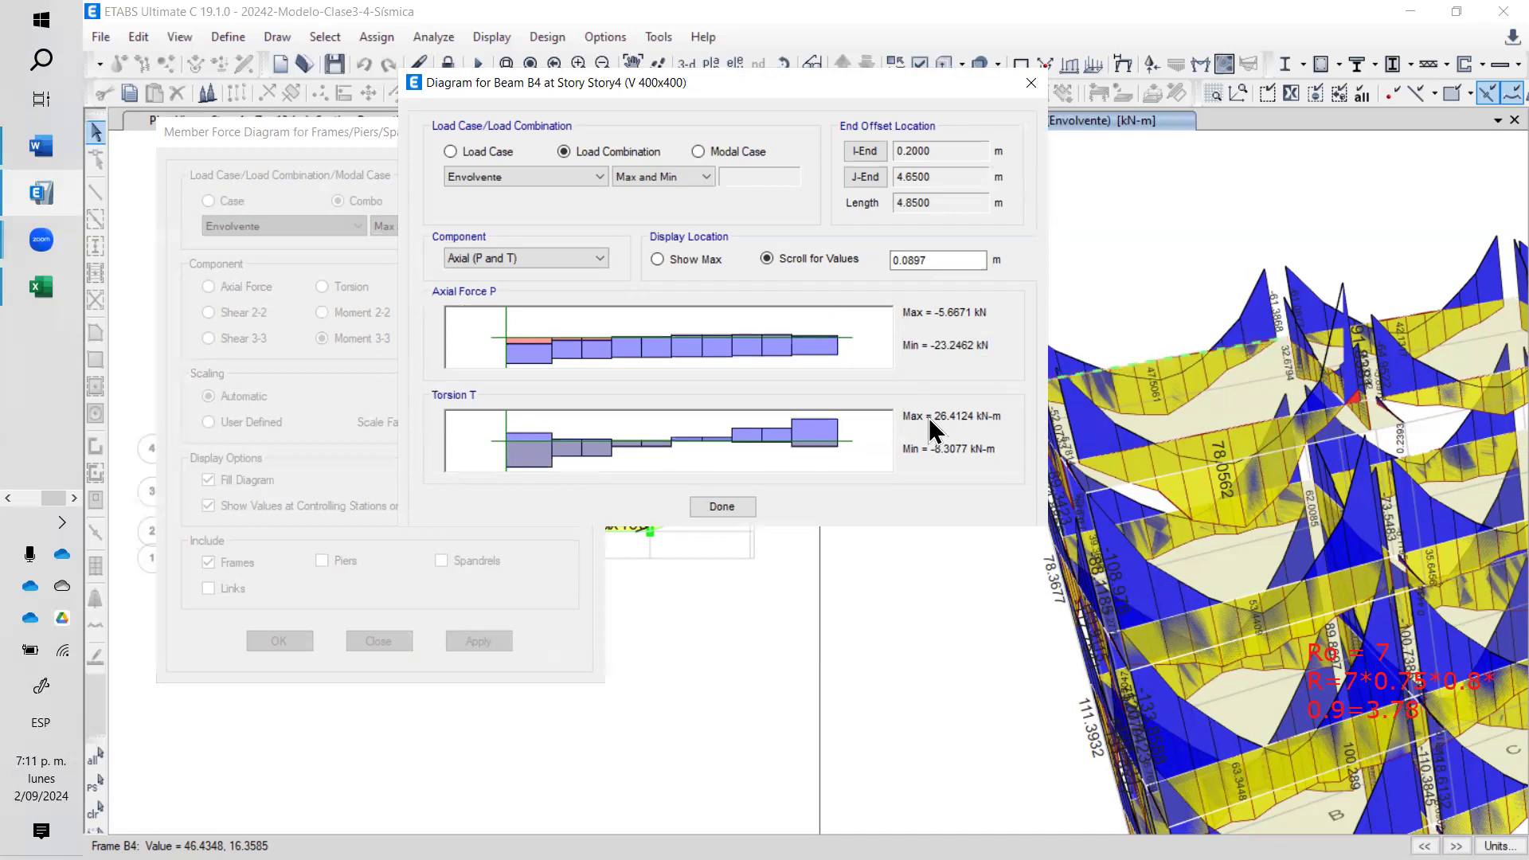
left_click(1031, 82)
scroll(1179, 491, "down", 4)
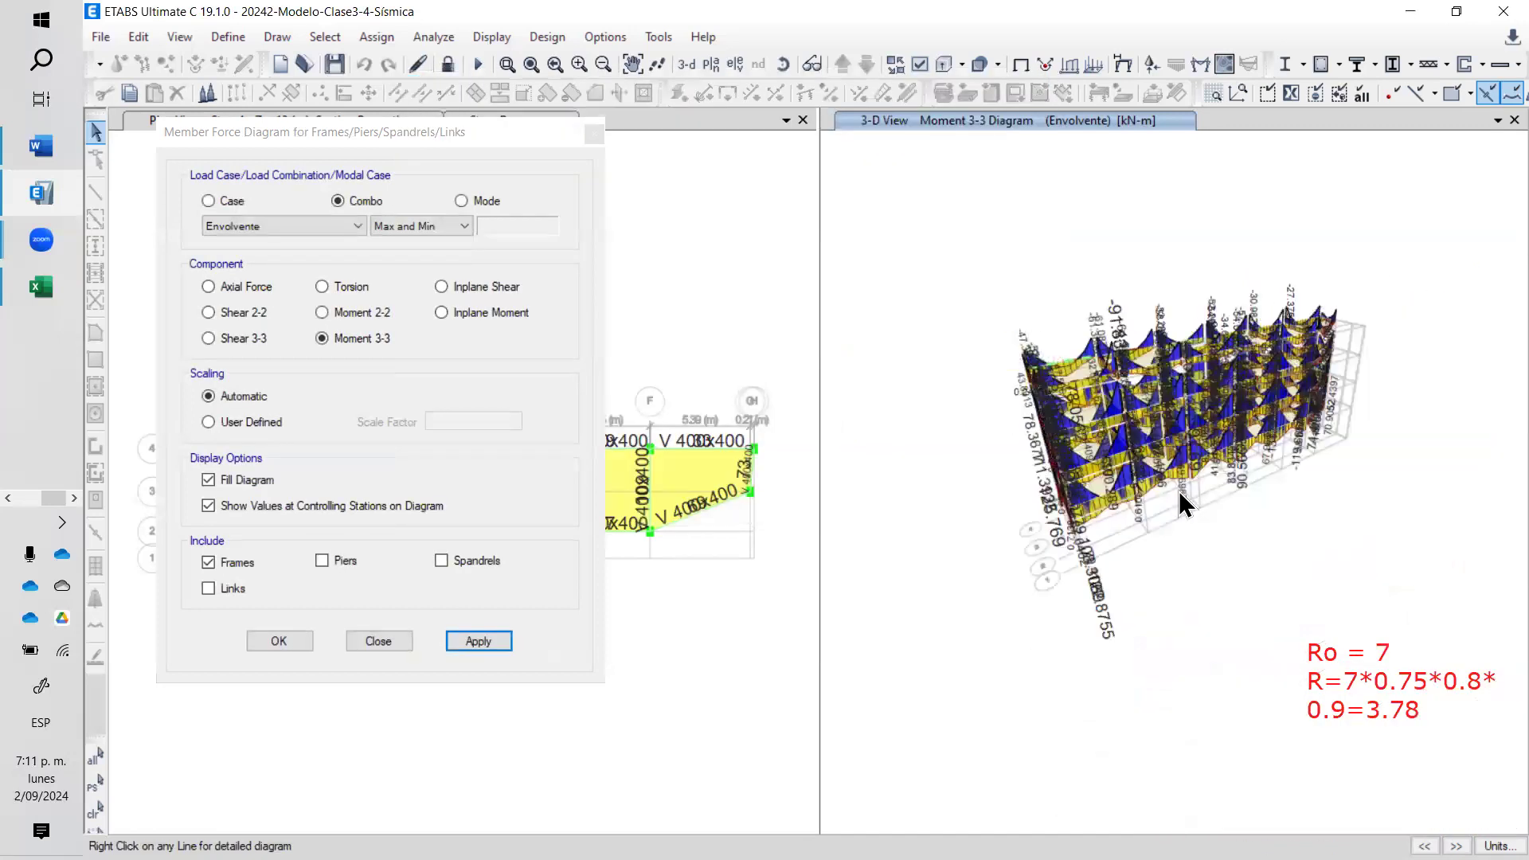
- Show only the selected columns in the 3D view with their Envolvente Moment 3-3 diagrams
right_click(1252, 500)
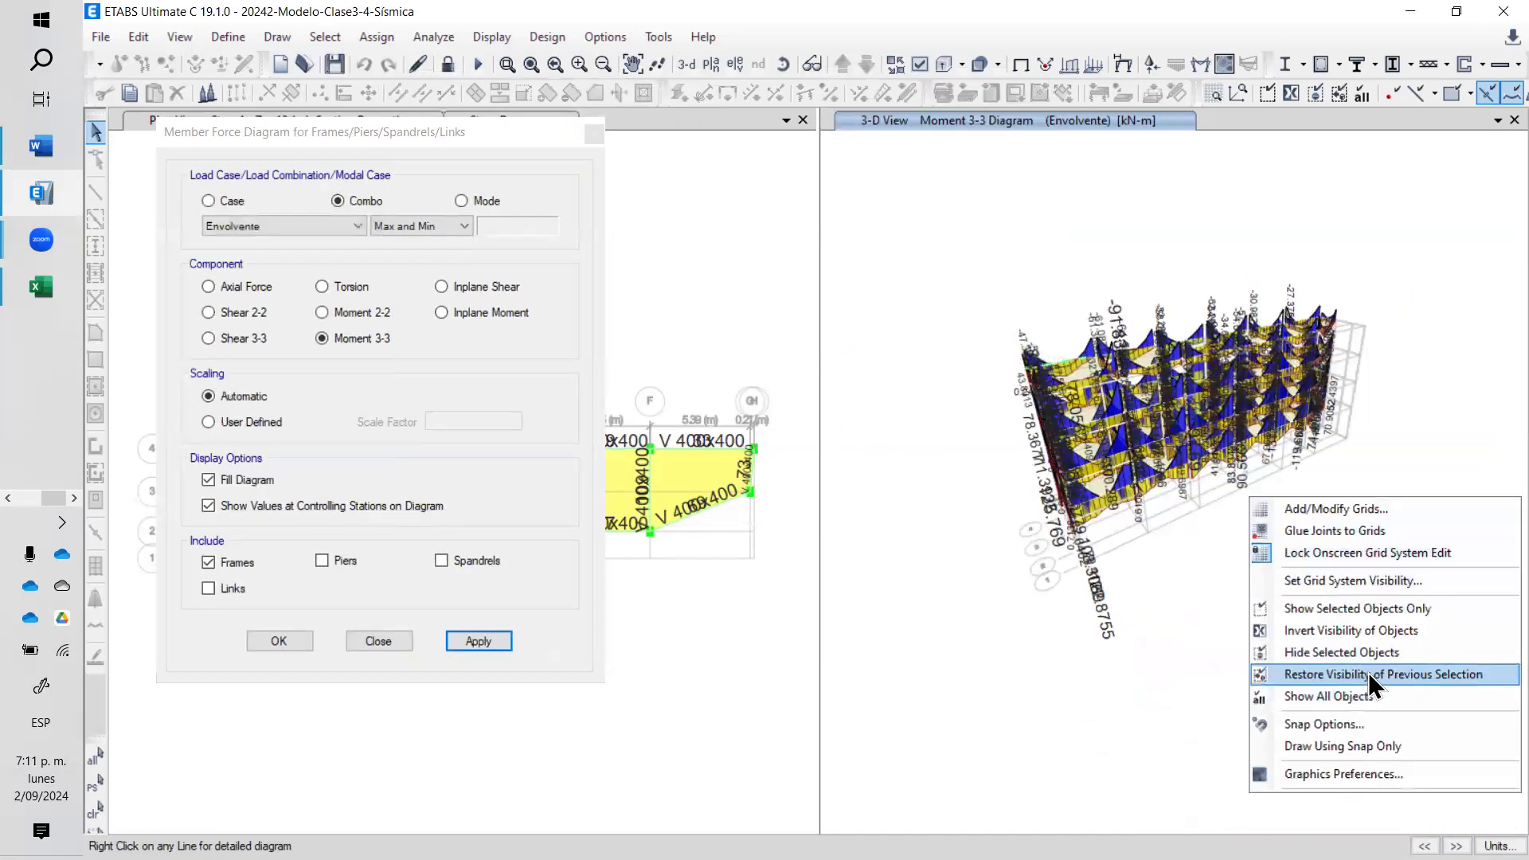
left_click(1373, 610)
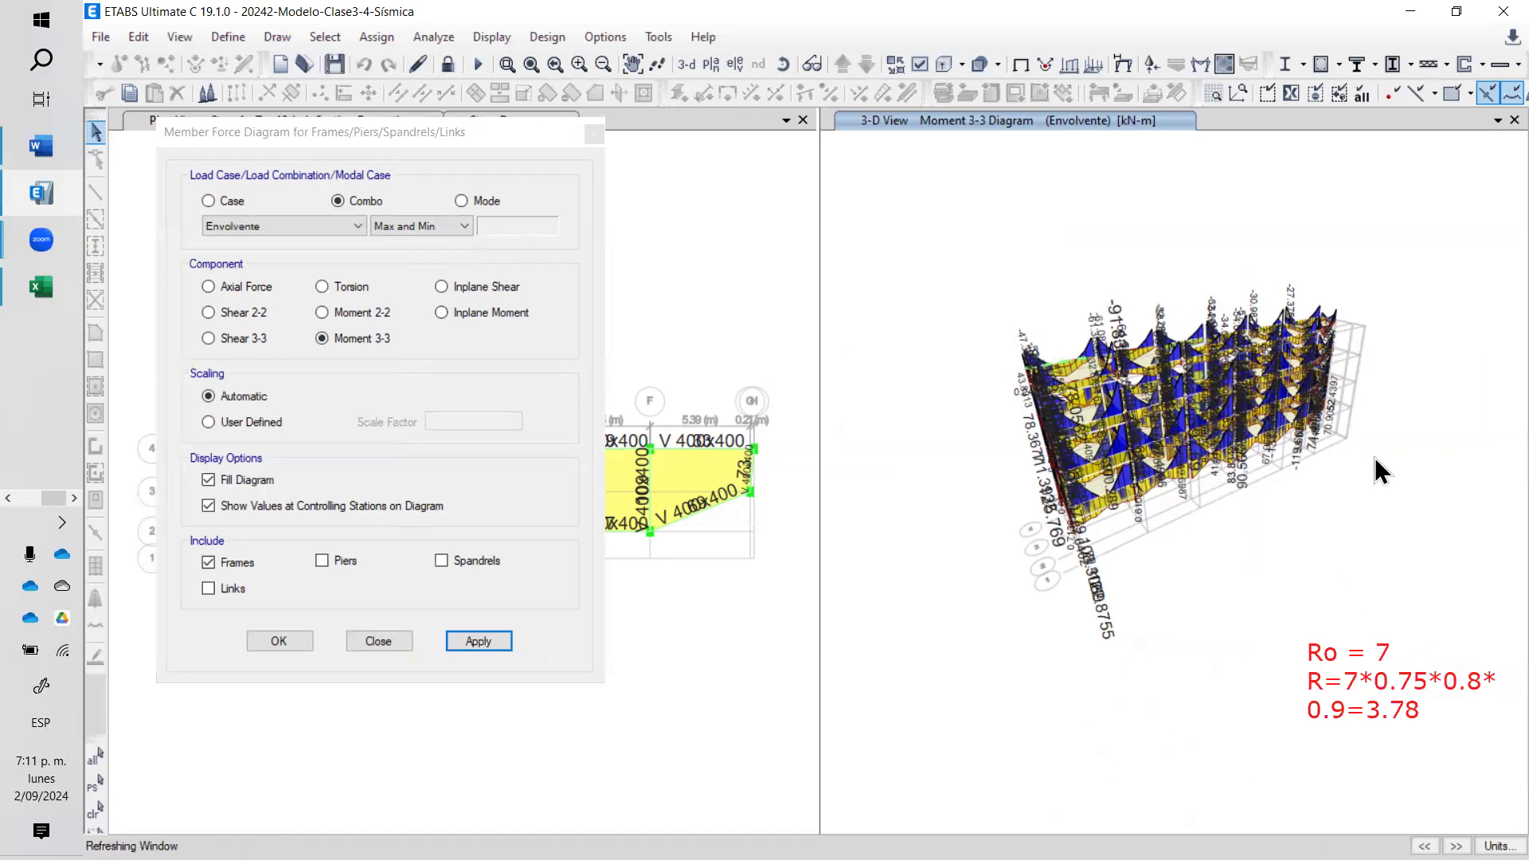
scroll(1211, 472, "up", 3)
middle_click_drag(1203, 459, 1272, 427)
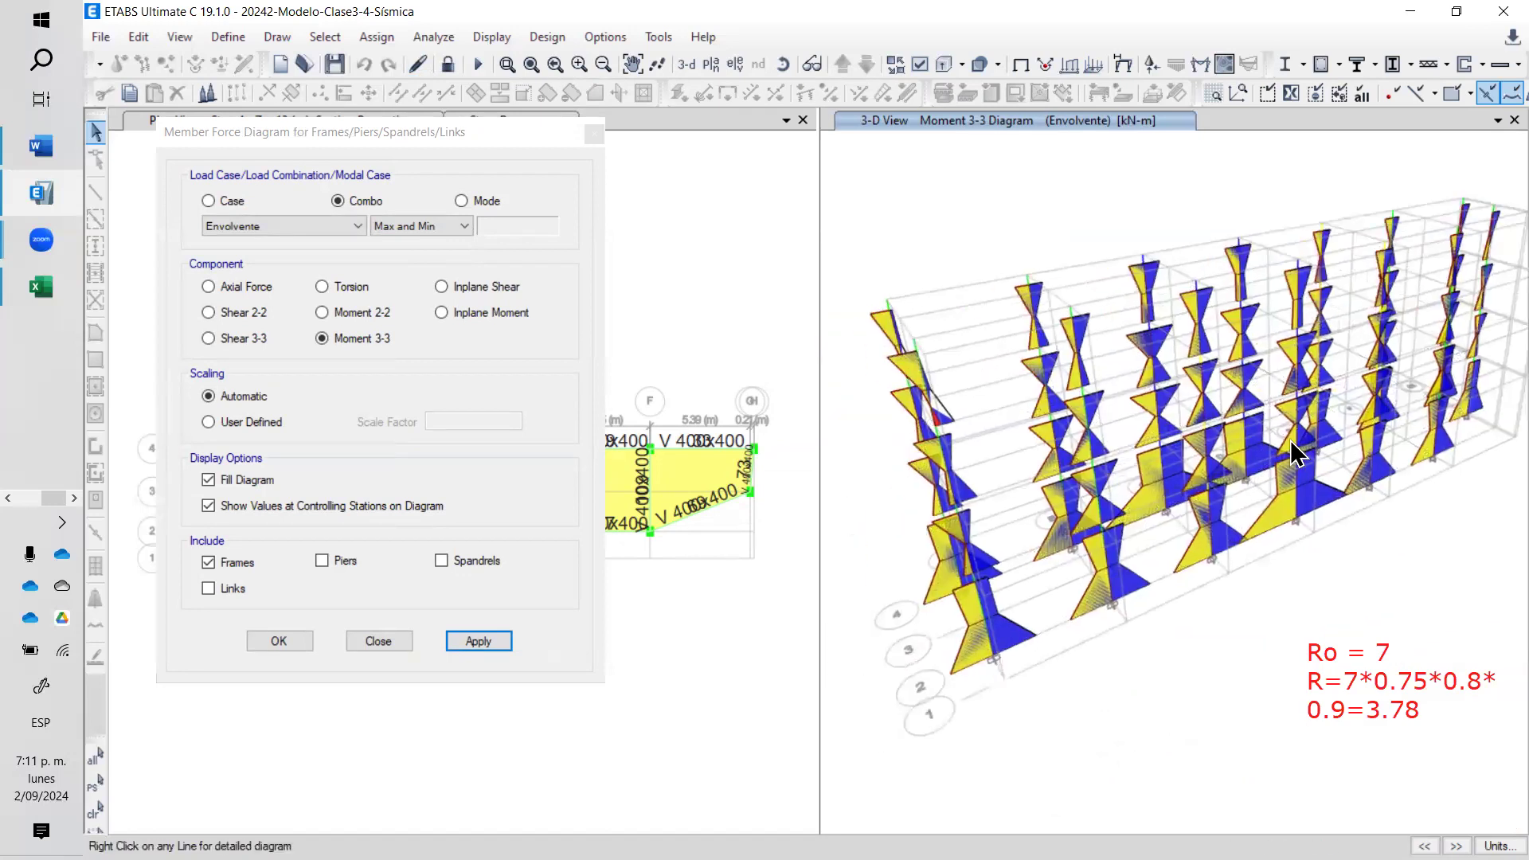
- Display the columns' Moment 3-3 diagram for Combo 2.1 (1.2D+1.6L+0.5Lr)
left_click(311, 216)
left_click_drag(359, 450, 368, 262)
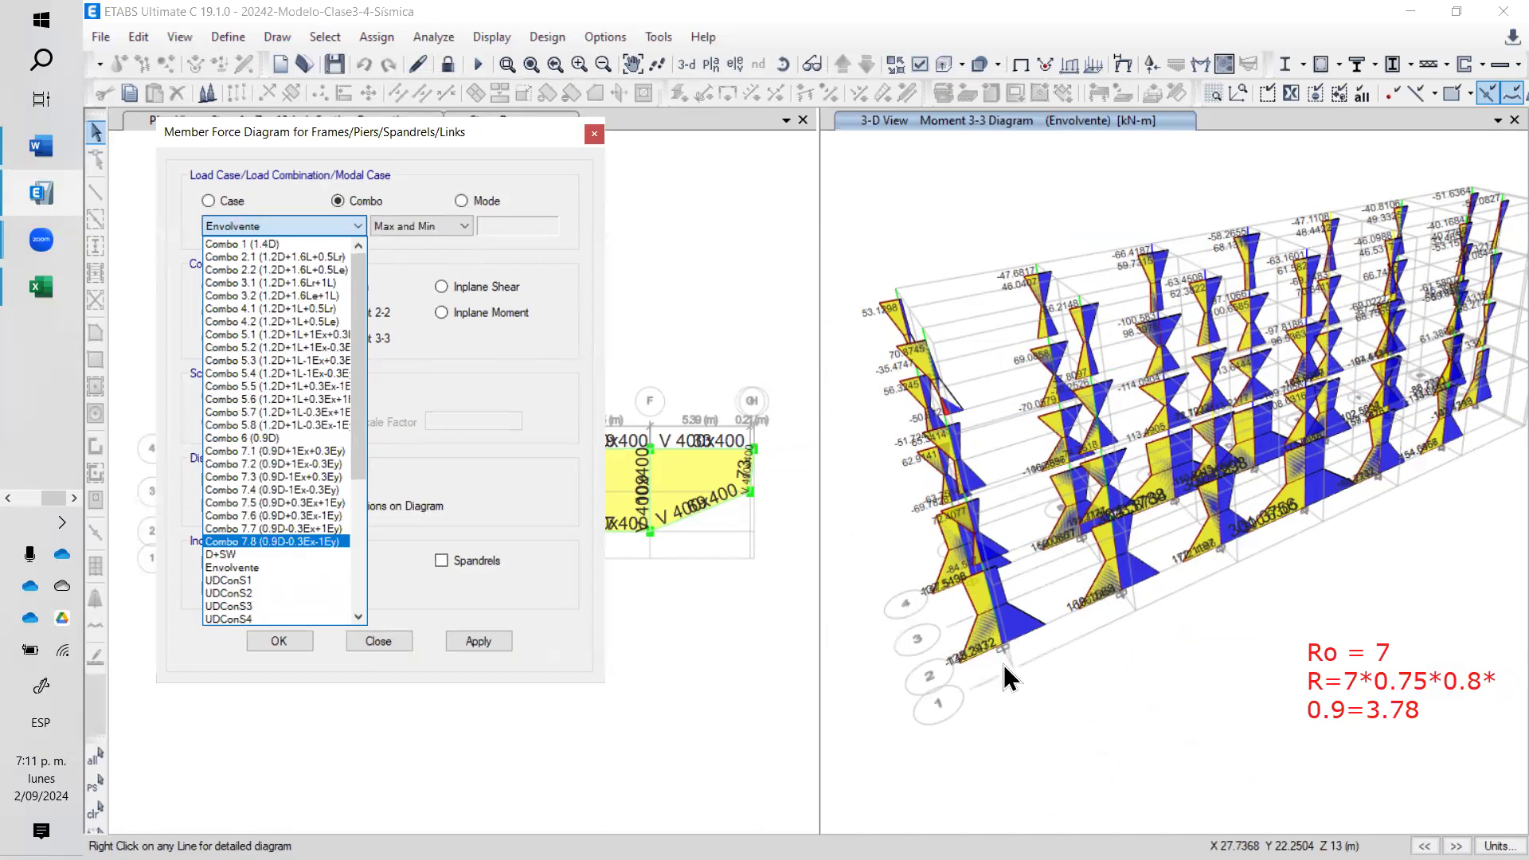
left_click(312, 258)
left_click(478, 642)
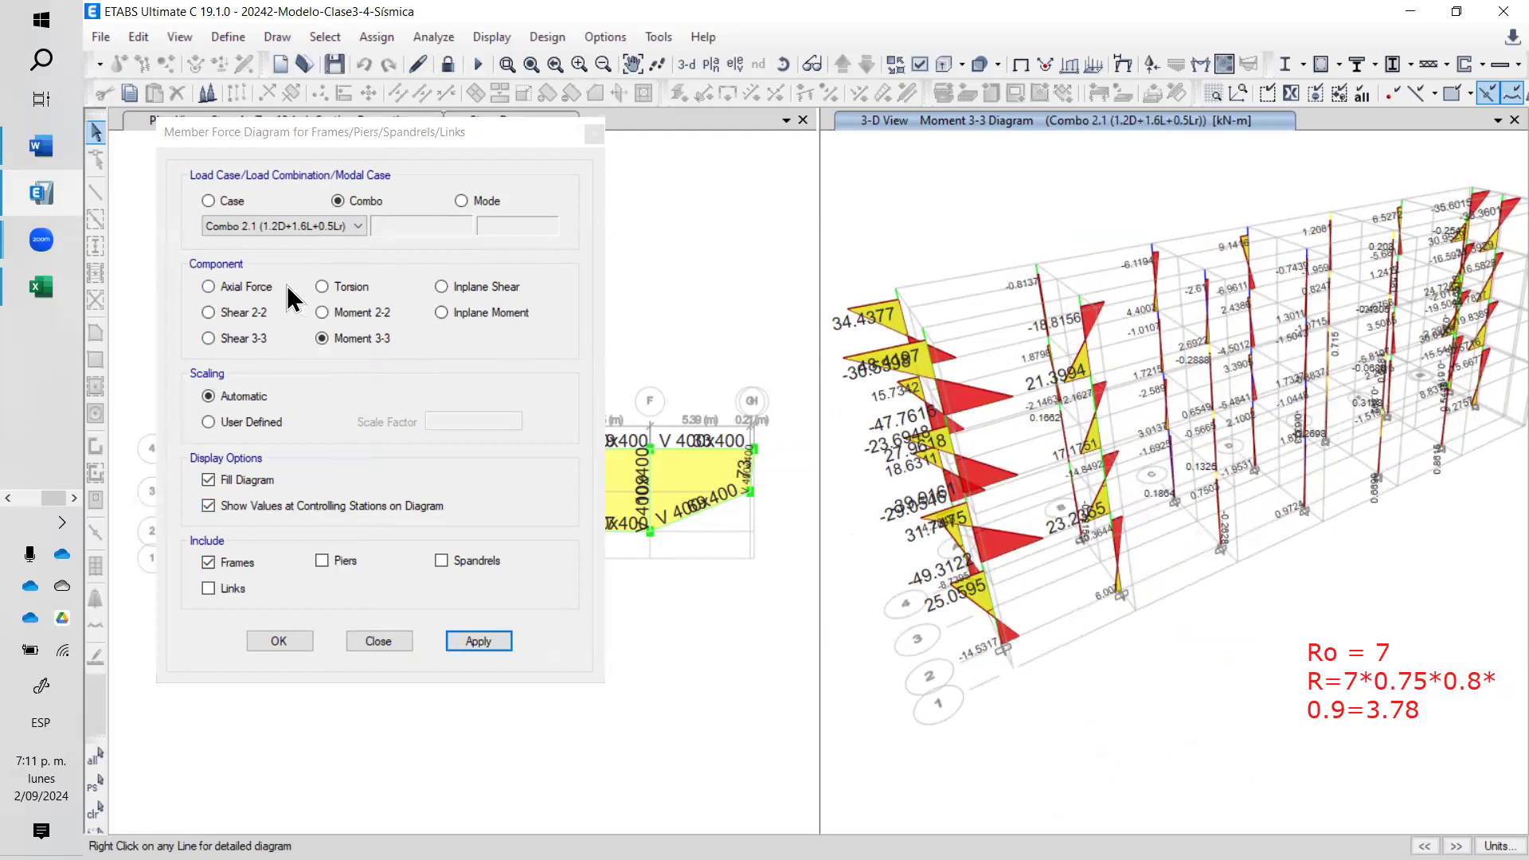
- Inspect the columns' Axial Force diagram for Combo 2.1 at the base of the corner, and return the display to Moment 3-3
left_click(255, 286)
left_click(478, 641)
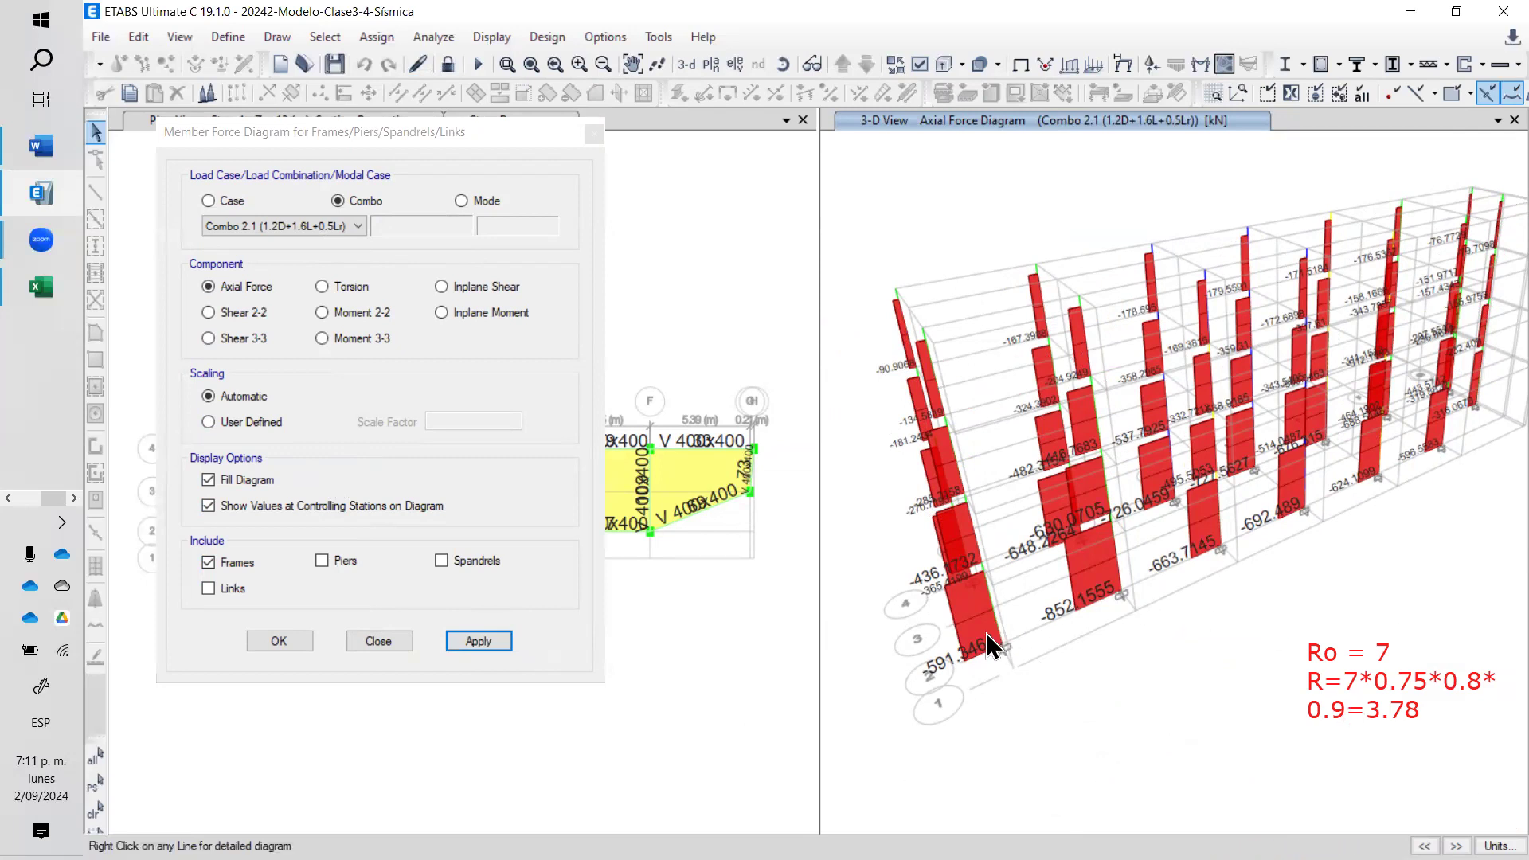
scroll(982, 655, "up", 2)
scroll(982, 654, "up", 1)
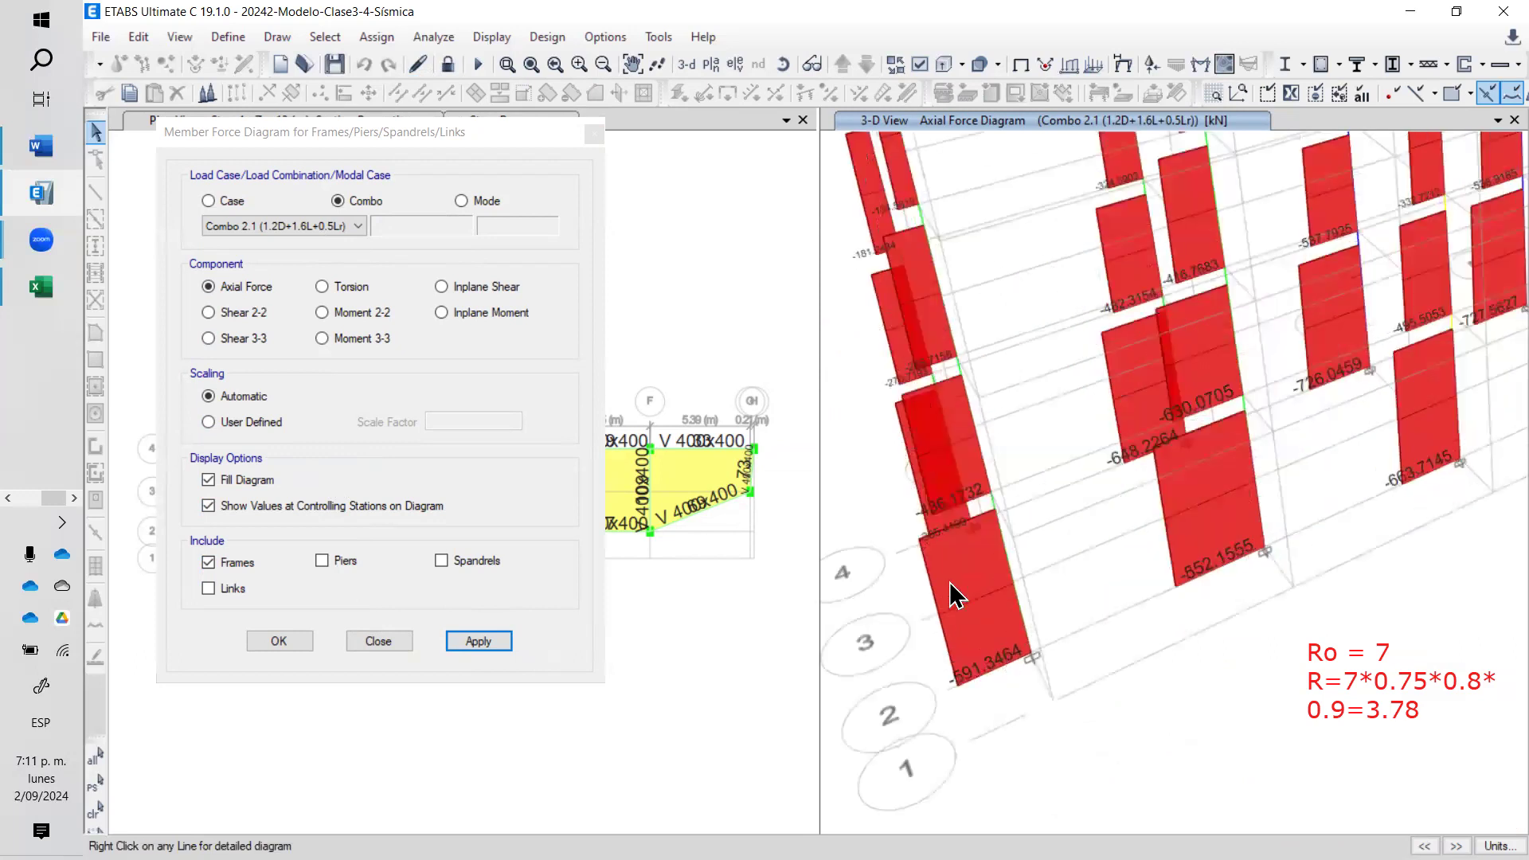
left_click(351, 334)
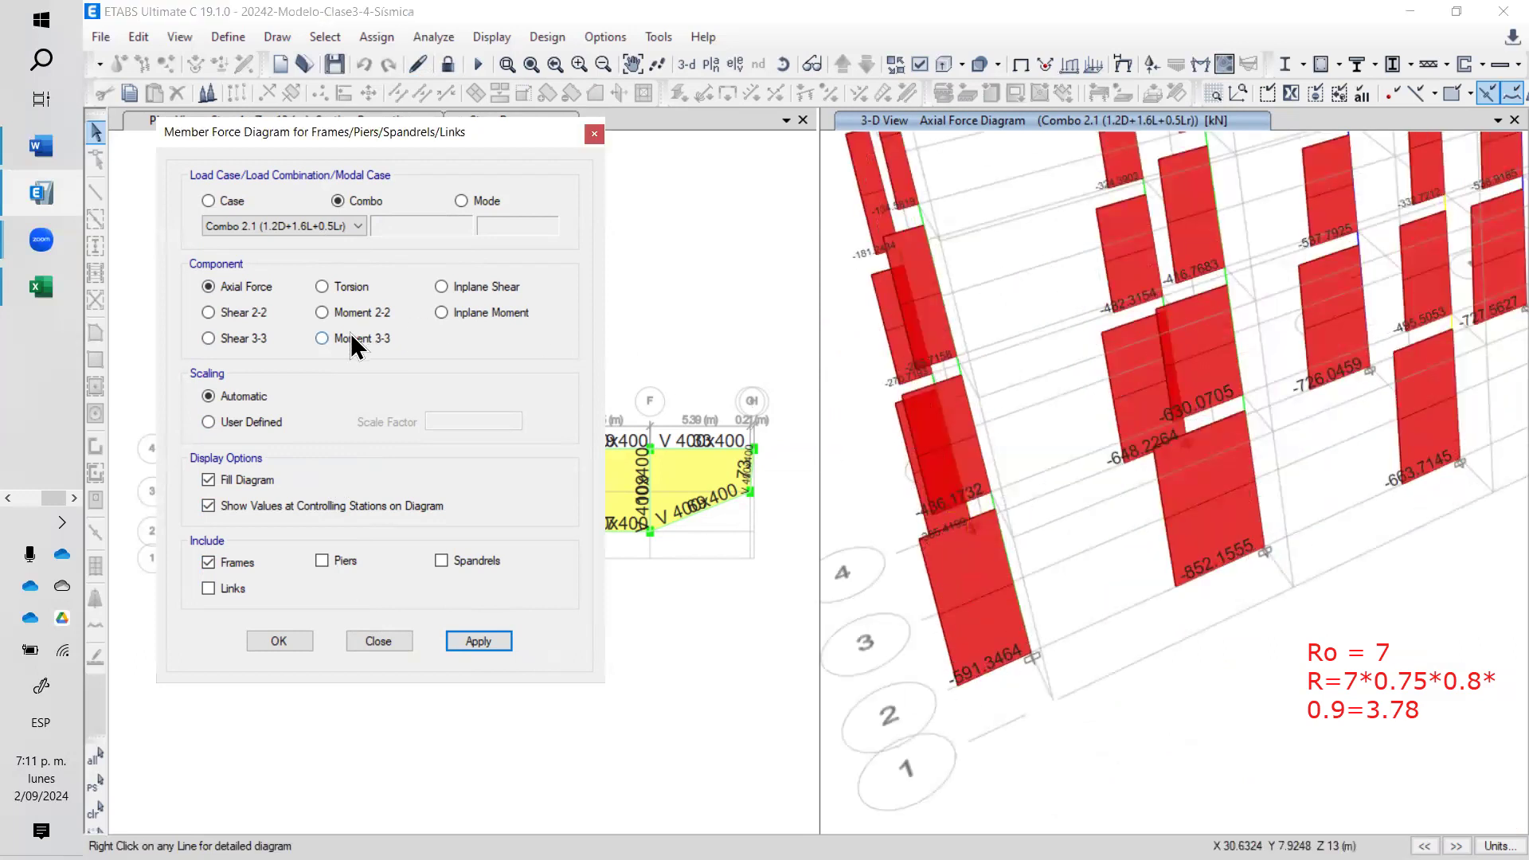
left_click(488, 641)
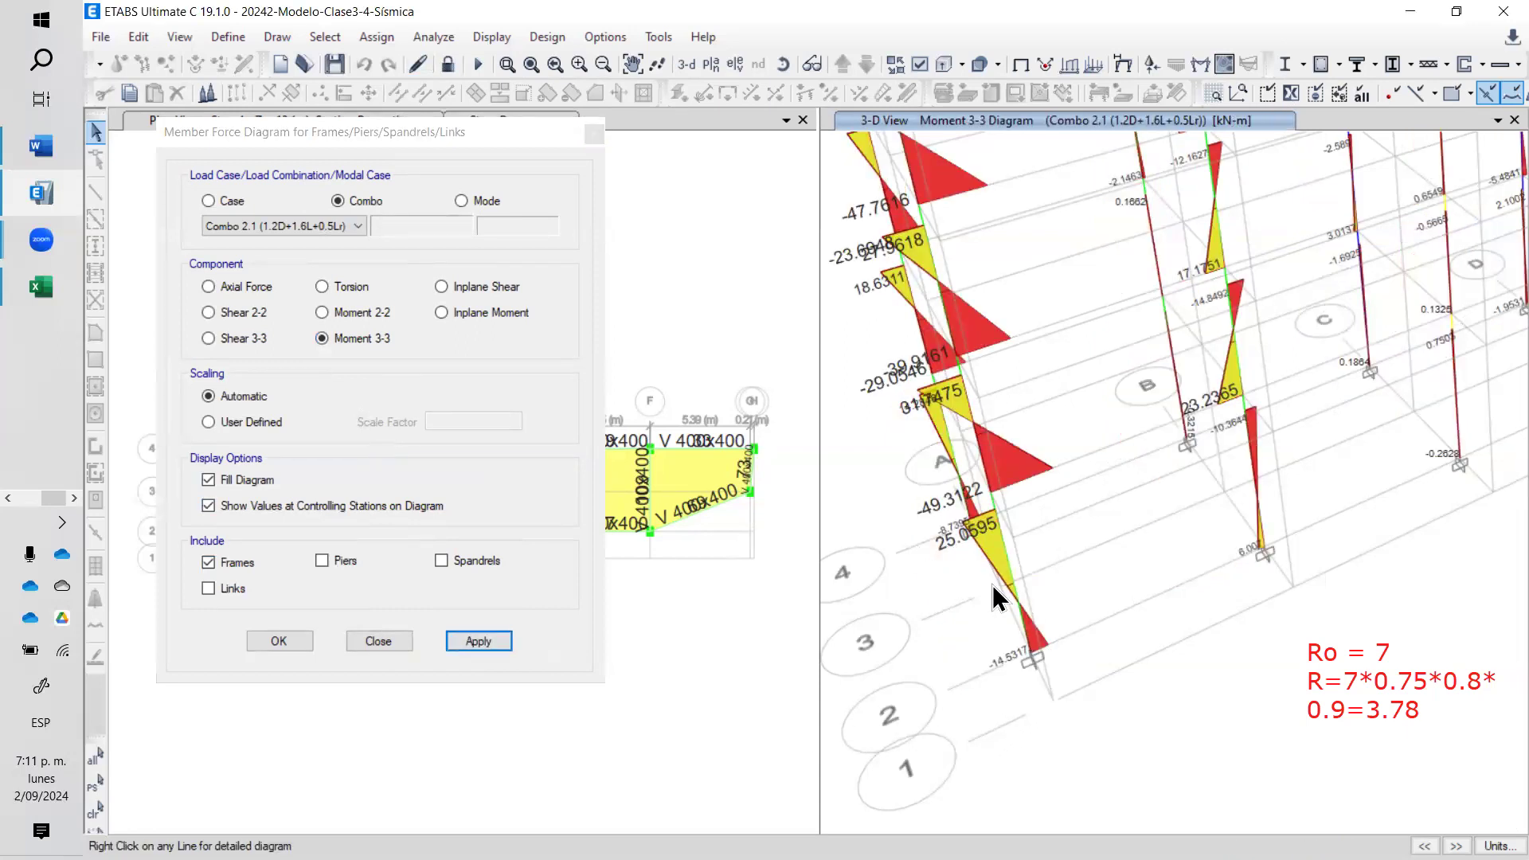
- Handwrite the on-screen notes Mu/φ, Pu/φ and φMn > Mu, underlining φMn
left_click(74, 248)
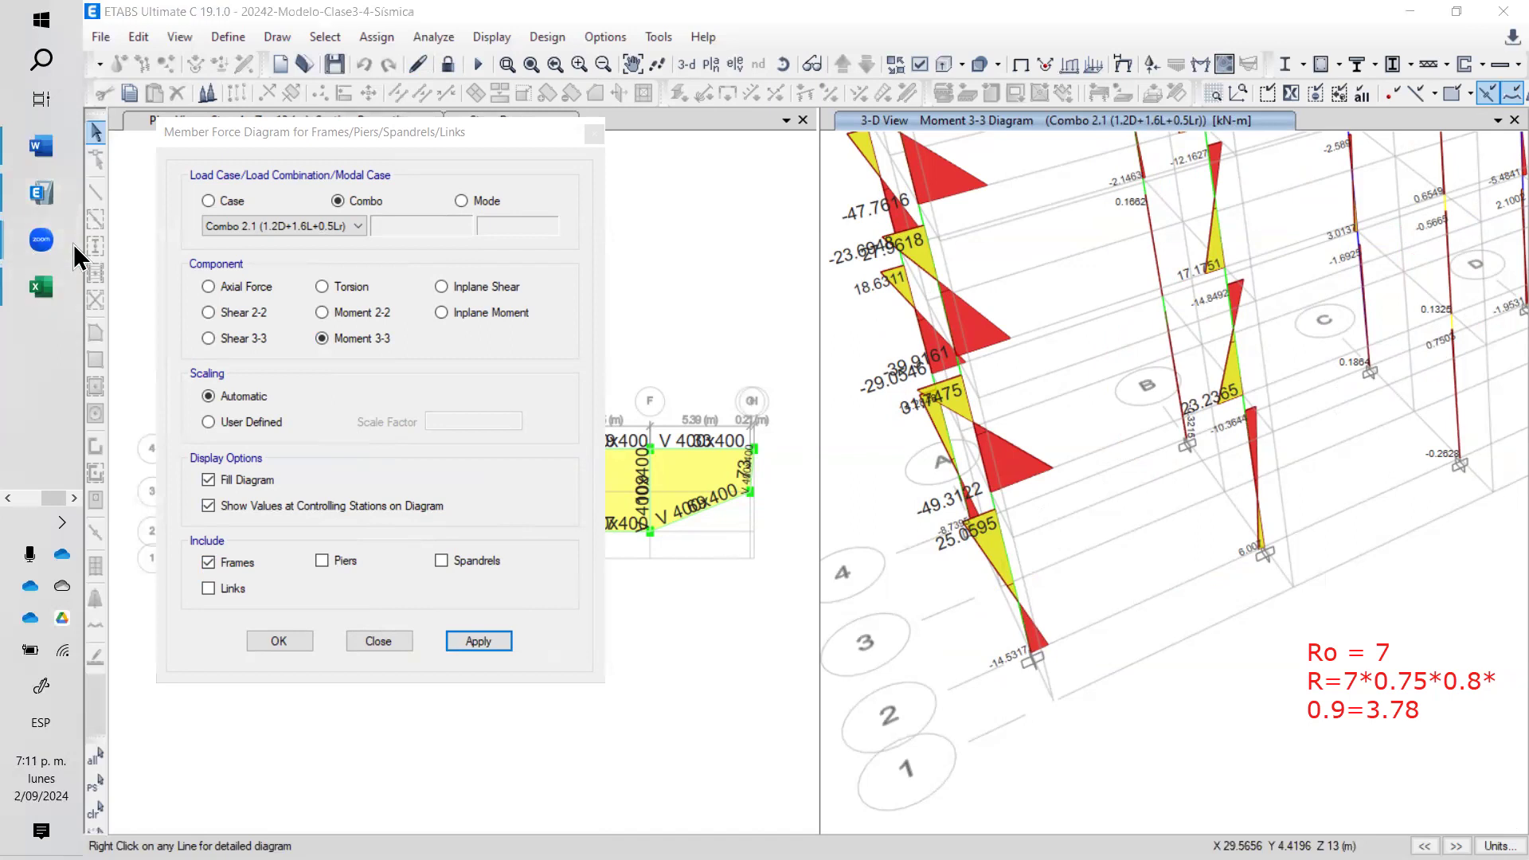
mouse_move(629, 704)
left_mouse_down()
mouse_move(676, 687)
mouse_move(647, 753)
mouse_move(647, 740)
mouse_move(691, 747)
left_mouse_up()
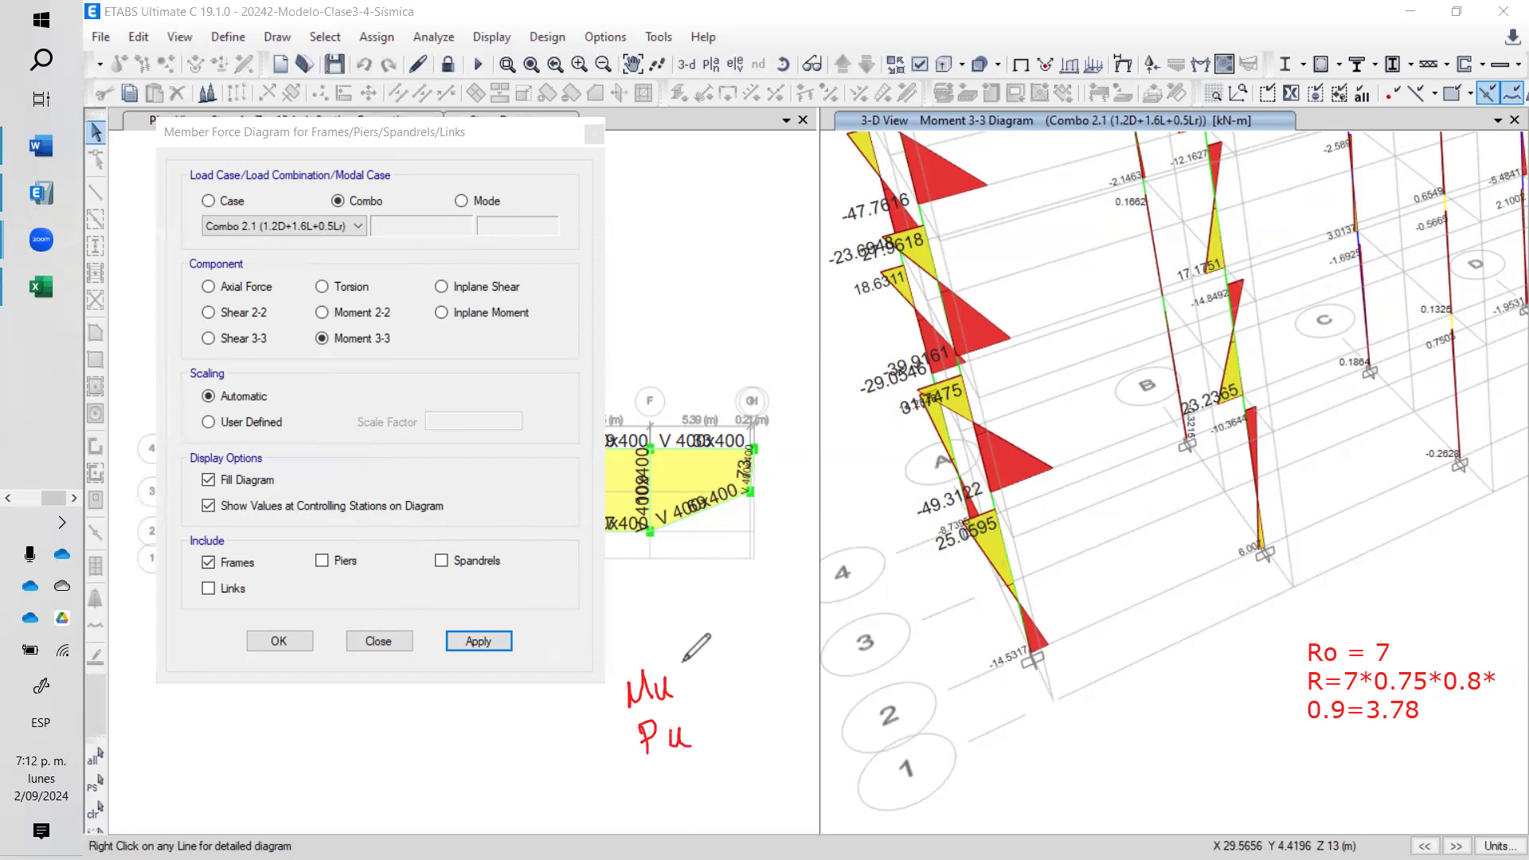
mouse_move(677, 658)
left_mouse_down()
mouse_move(667, 711)
mouse_move(701, 677)
mouse_move(702, 754)
mouse_move(737, 734)
left_mouse_up()
left_click_drag(731, 735, 725, 753)
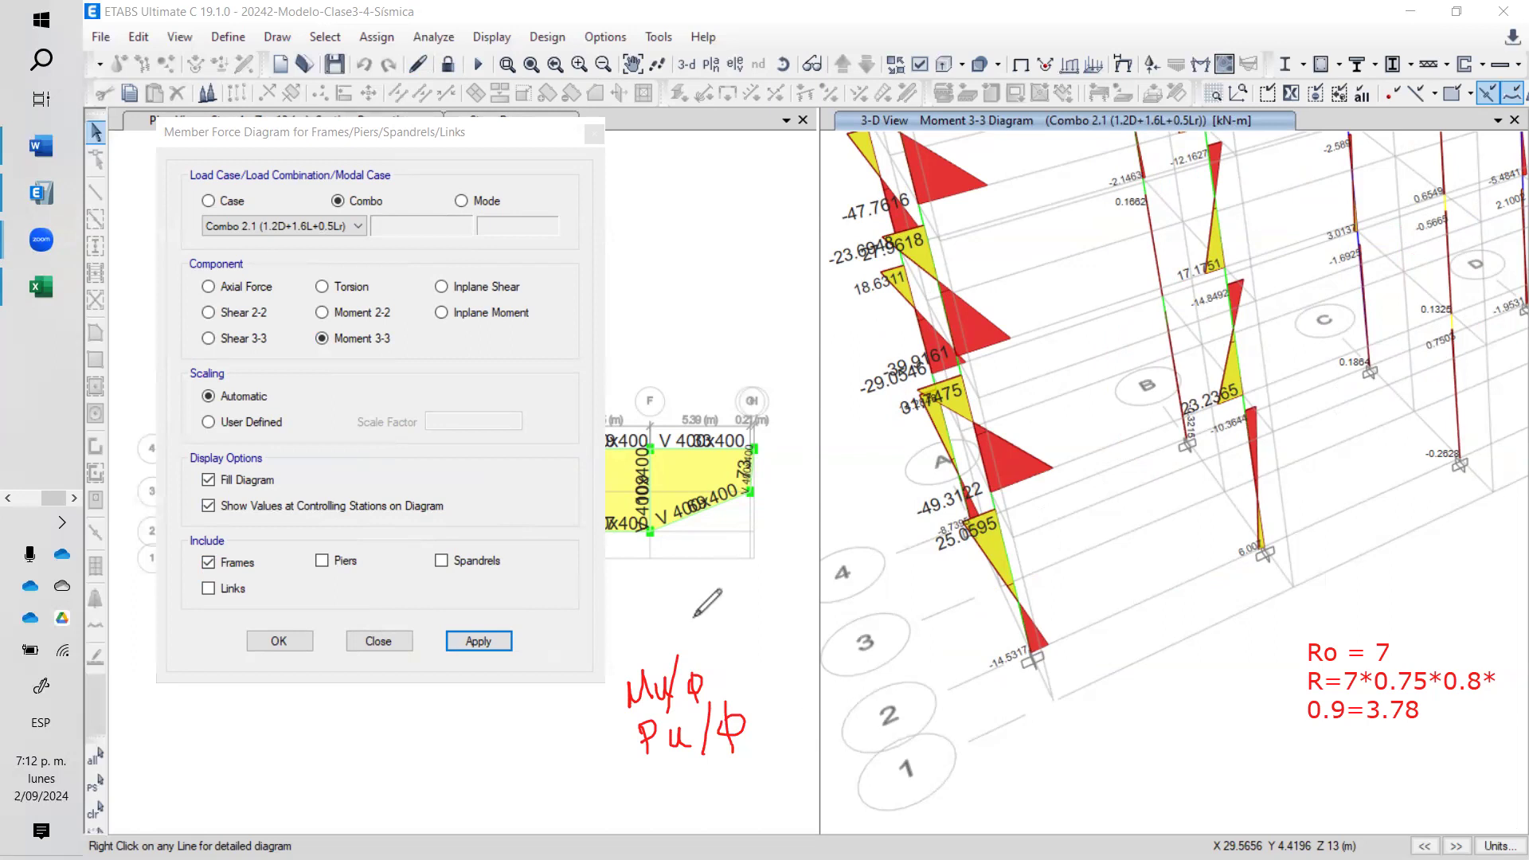
mouse_move(631, 585)
left_mouse_down()
mouse_move(630, 605)
mouse_move(662, 584)
mouse_move(663, 612)
mouse_move(612, 595)
mouse_move(616, 617)
mouse_move(688, 613)
mouse_move(771, 579)
mouse_move(778, 605)
mouse_move(800, 591)
left_mouse_up()
left_click_drag(629, 638, 738, 615)
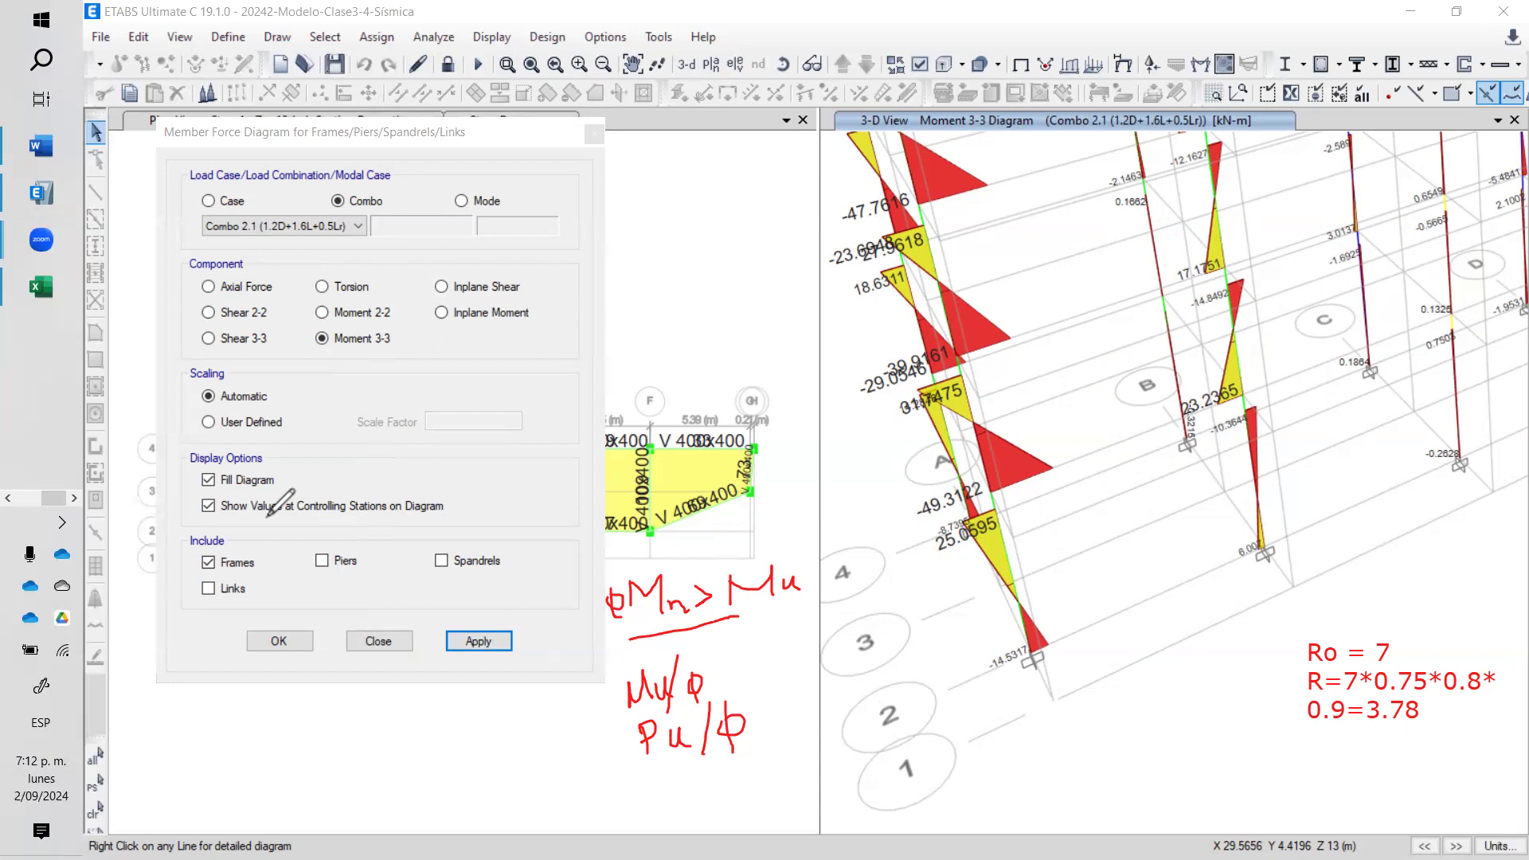
- Accept the member force diagram settings and examine the column moment diagrams along the building in the 3D view
left_click(281, 642)
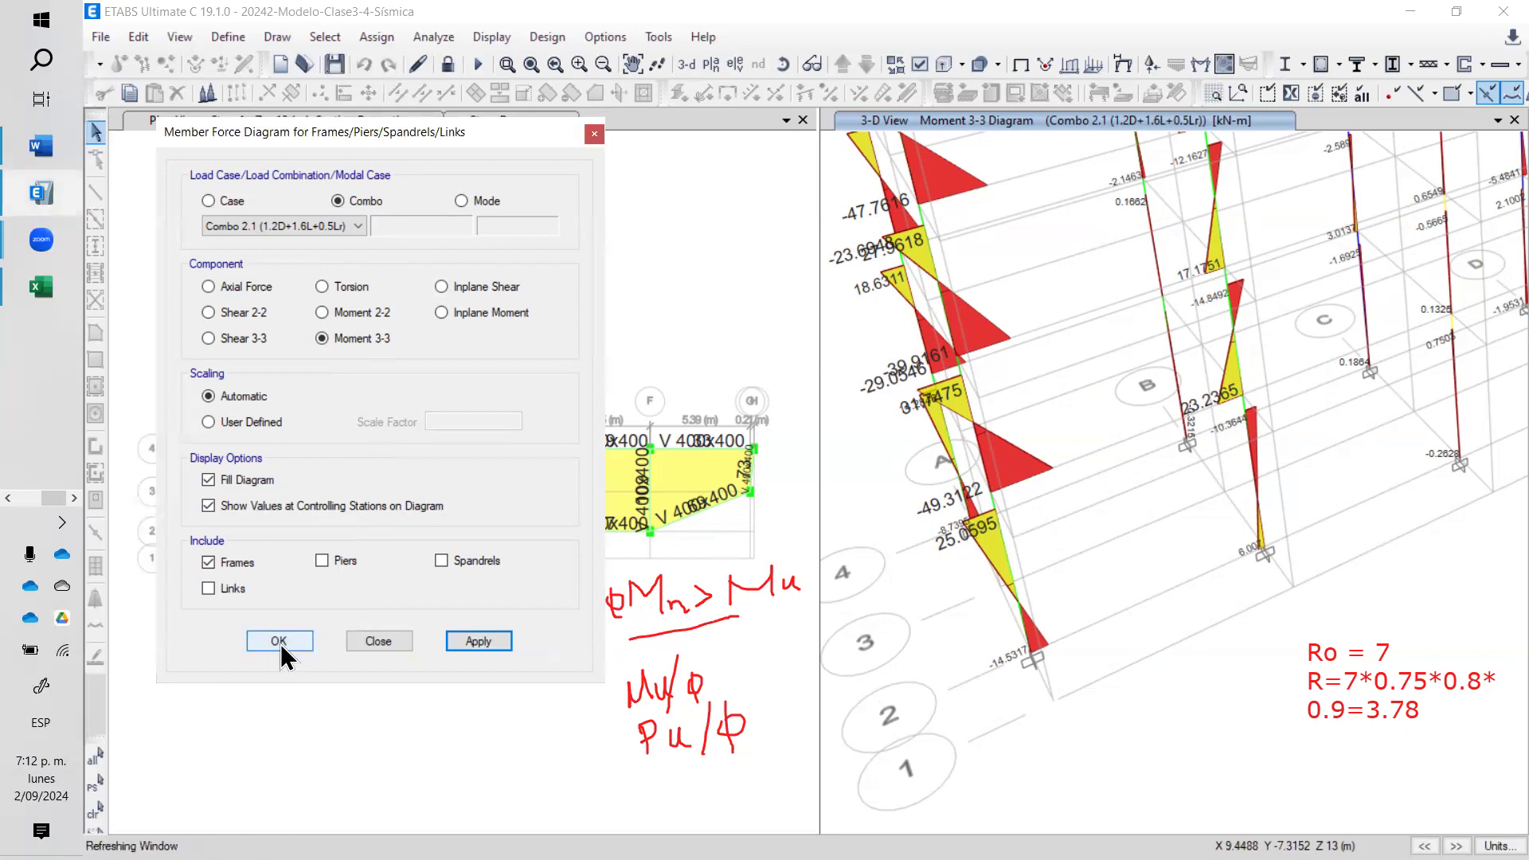
left_click(517, 695)
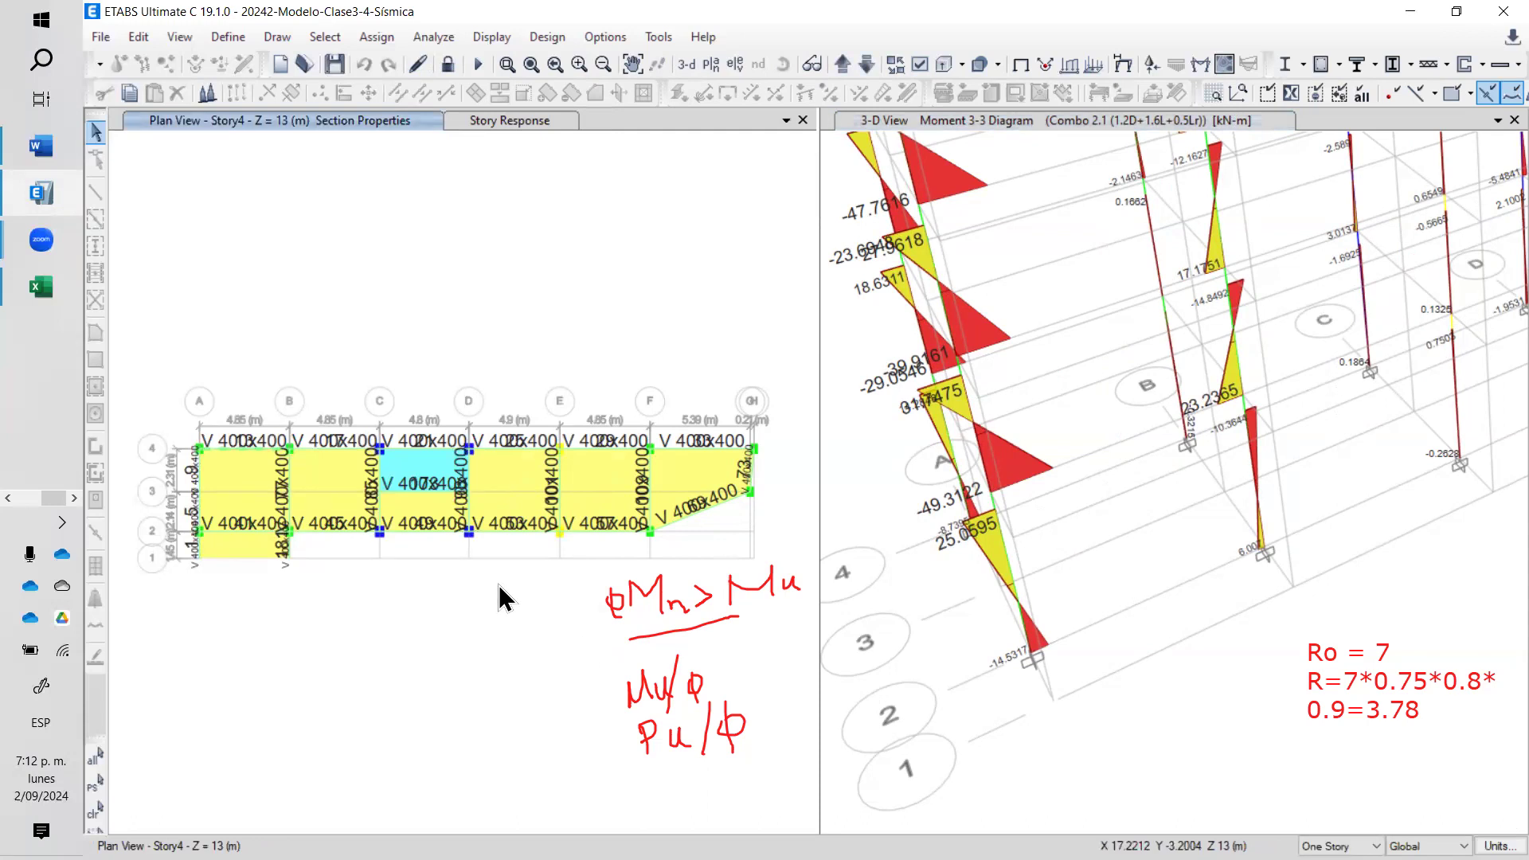
scroll(541, 597, "down", 3)
scroll(1179, 501, "up", 3)
scroll(1274, 510, "down", 3)
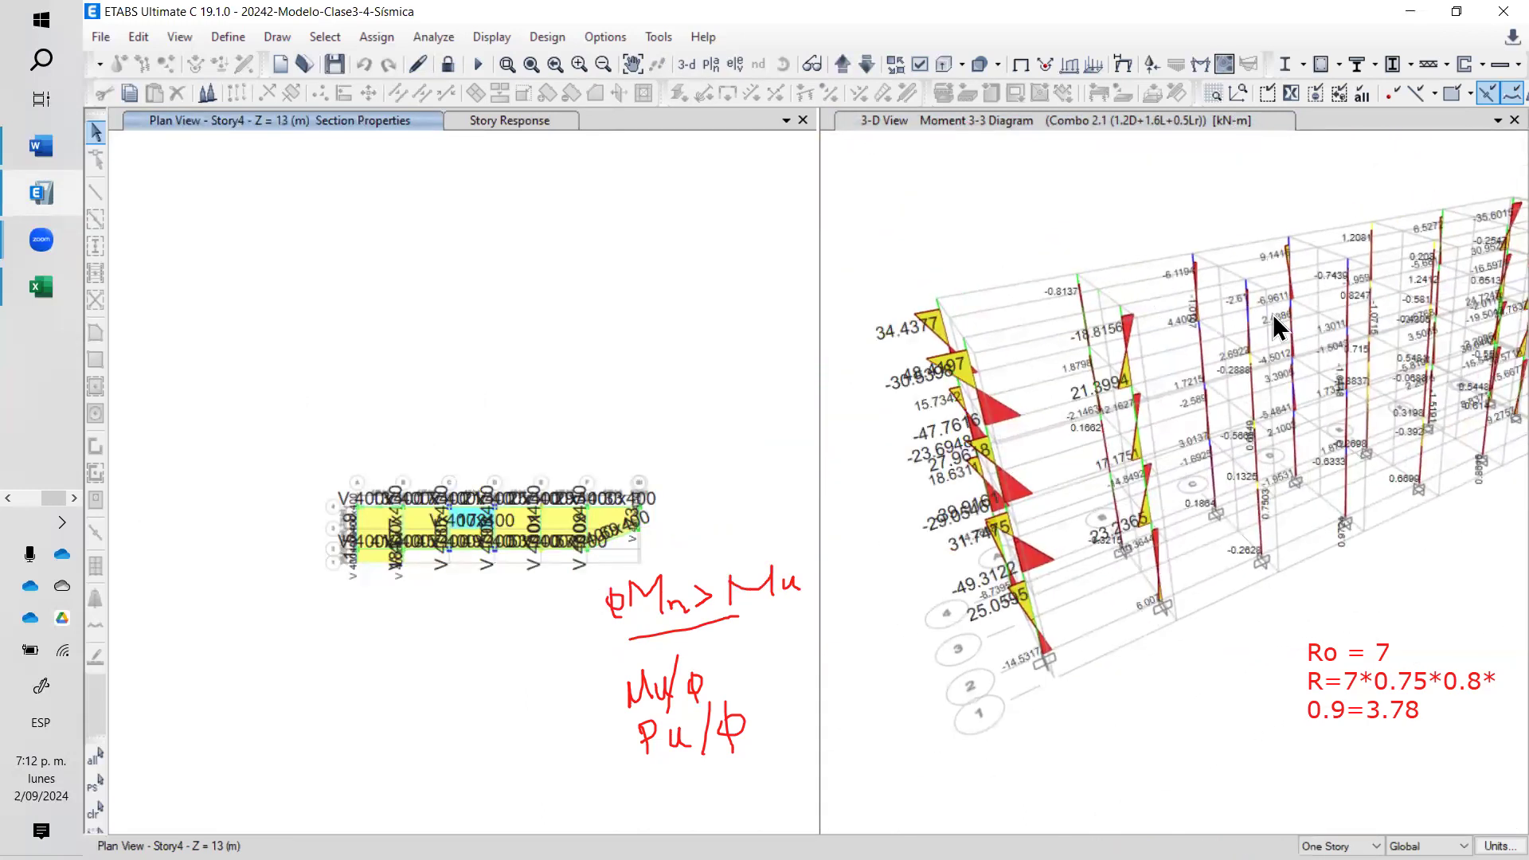
middle_click_drag(1380, 420, 1237, 522)
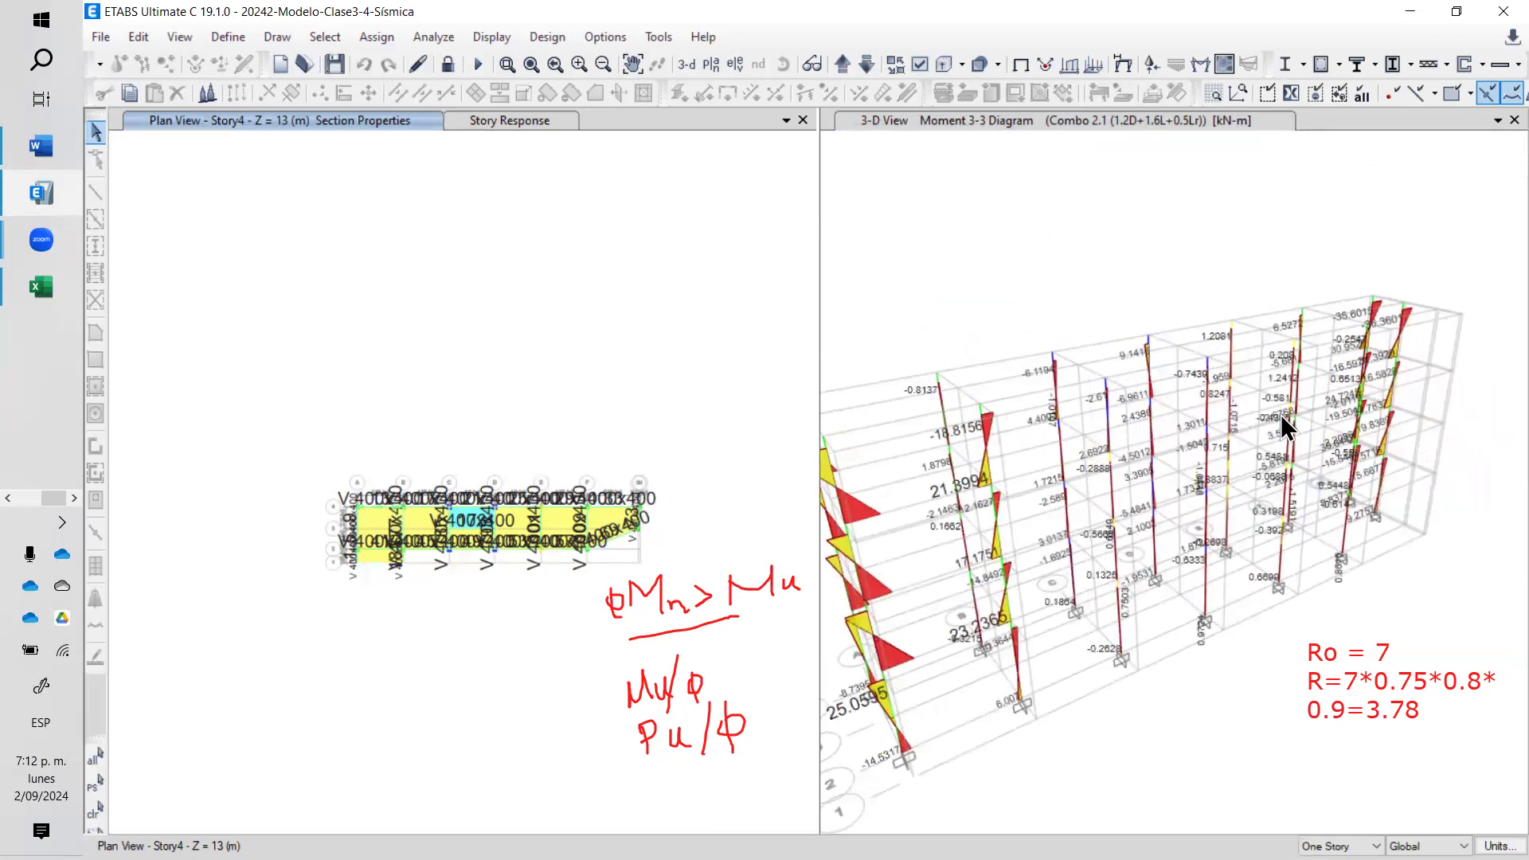